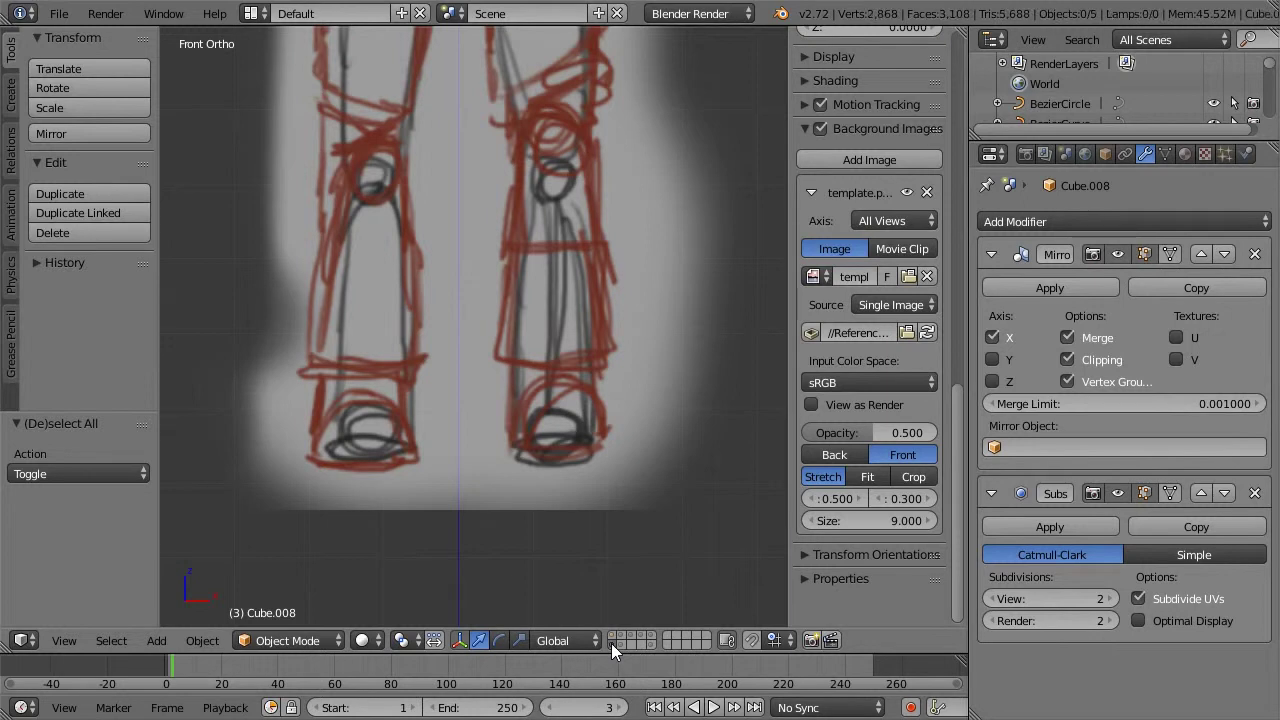
Step: Display the first scene layer containing the robot model and turn off the background images
{"action": "left_click", "coordinate": [613, 636]}
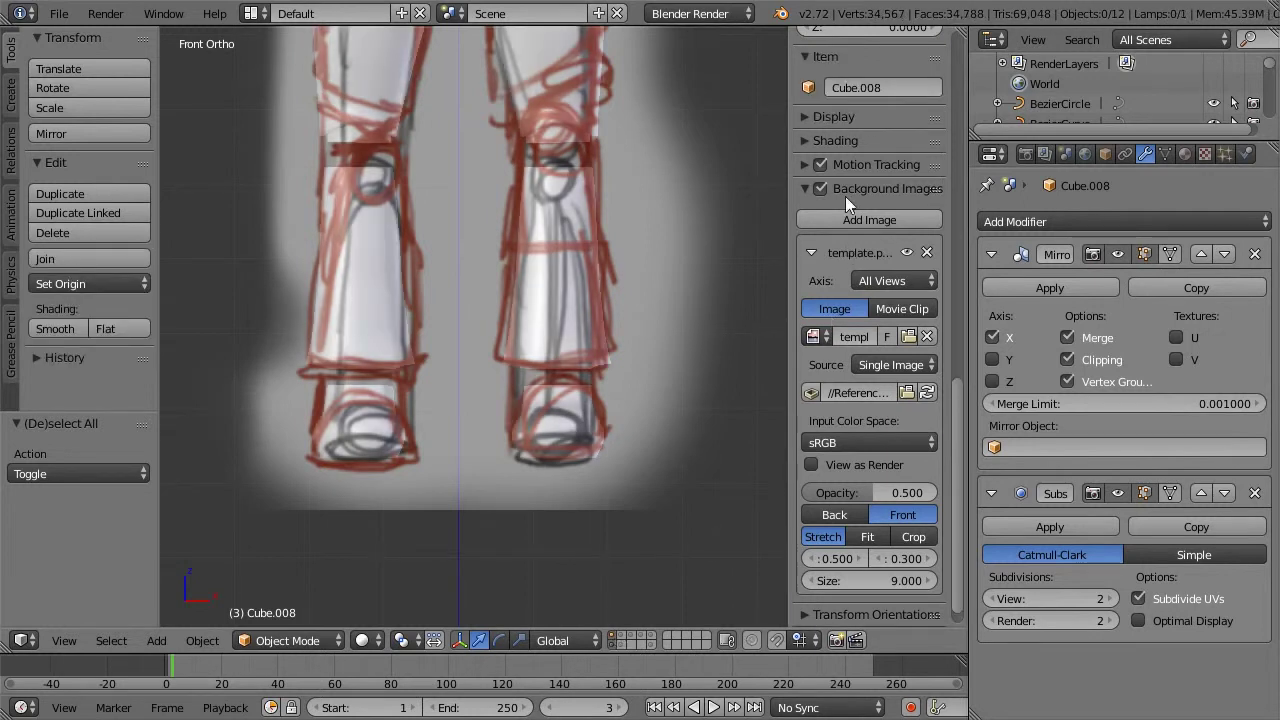
{"action": "left_click", "coordinate": [820, 189]}
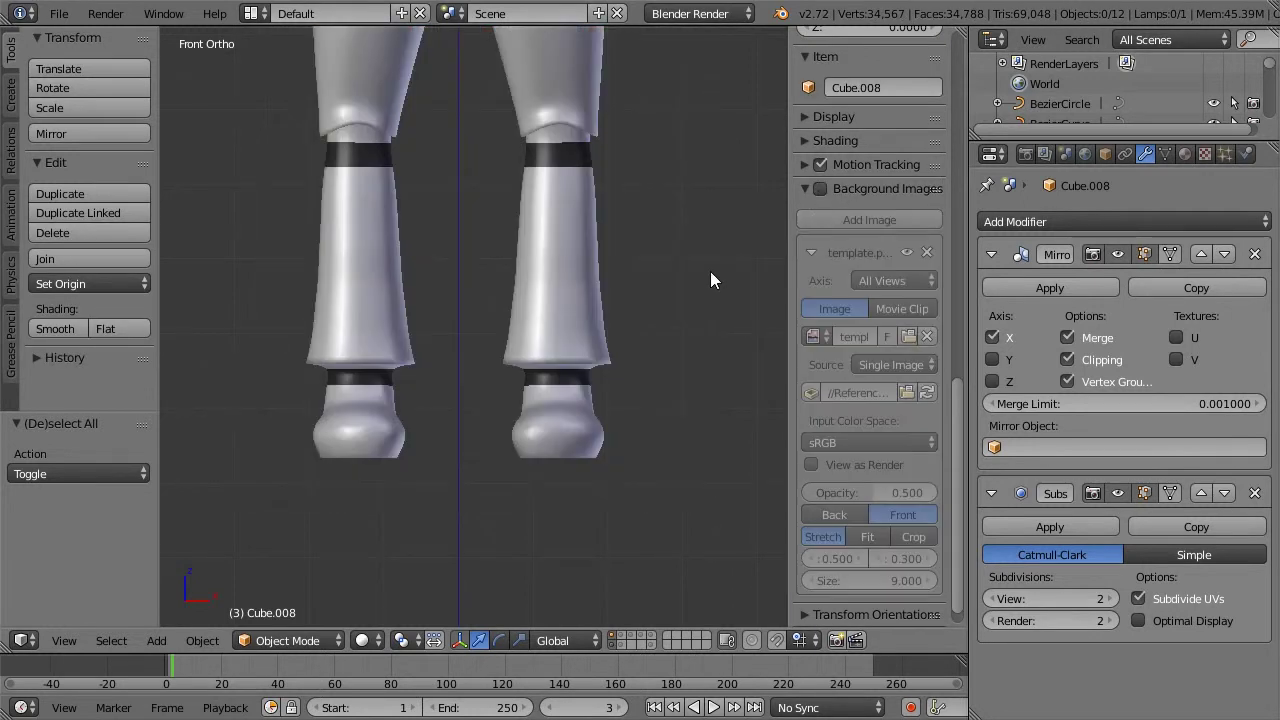
{"action": "left_click", "coordinate": [819, 189]}
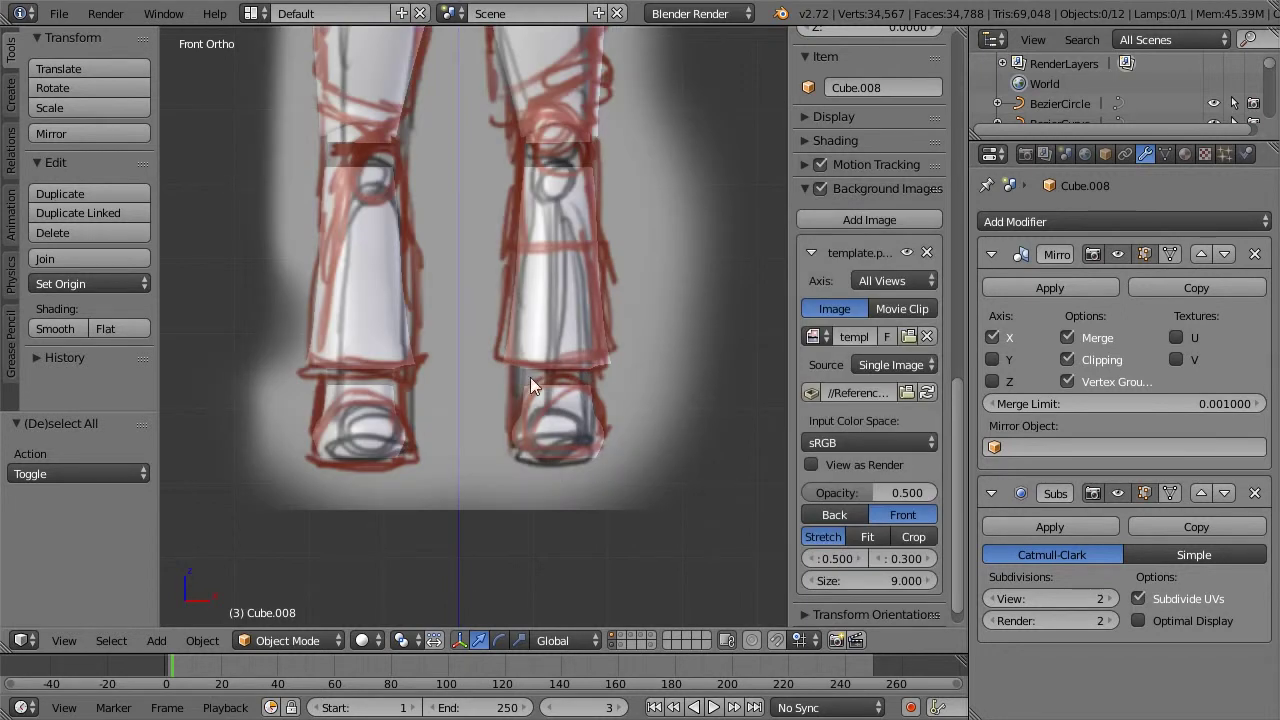
{"action": "left_click", "coordinate": [819, 189]}
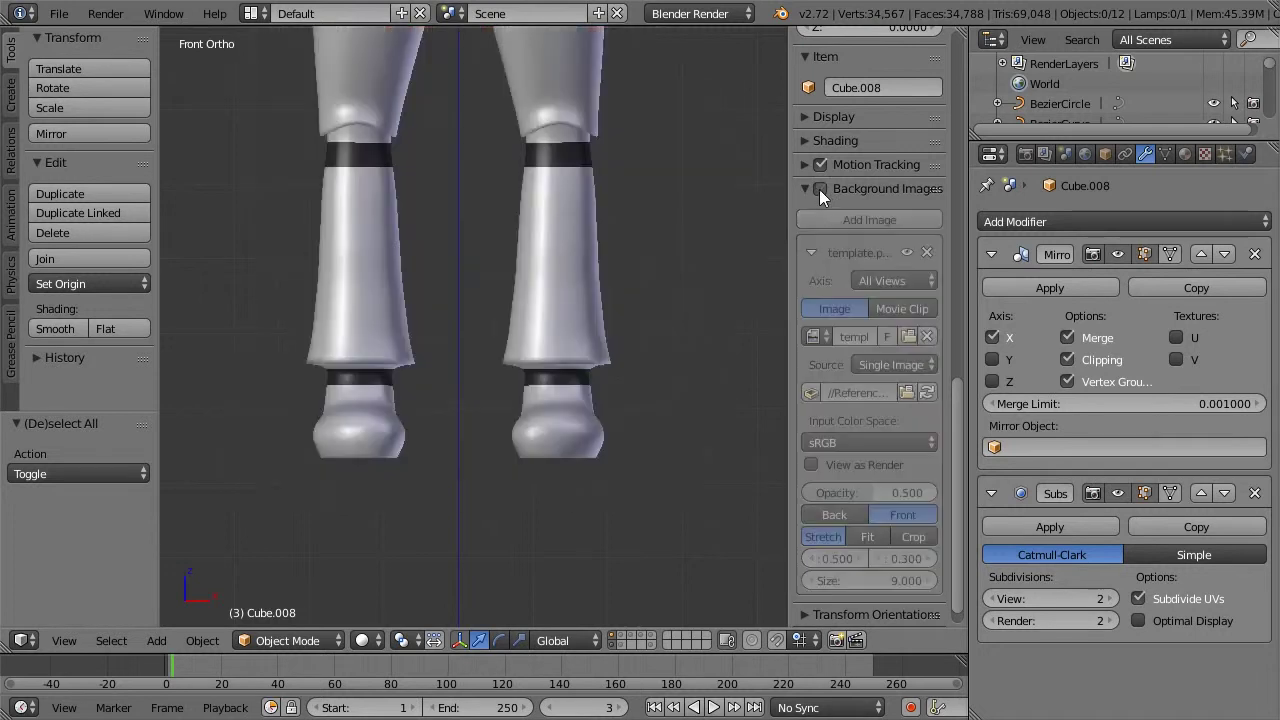
Step: Select the lower leg and foot object and open its mesh in Edit Mode from the right side view
{"action": "middle_click_drag", "start_coordinate": [587, 355], "coordinate": [490, 454]}
{"action": "right_click", "coordinate": [490, 454]}
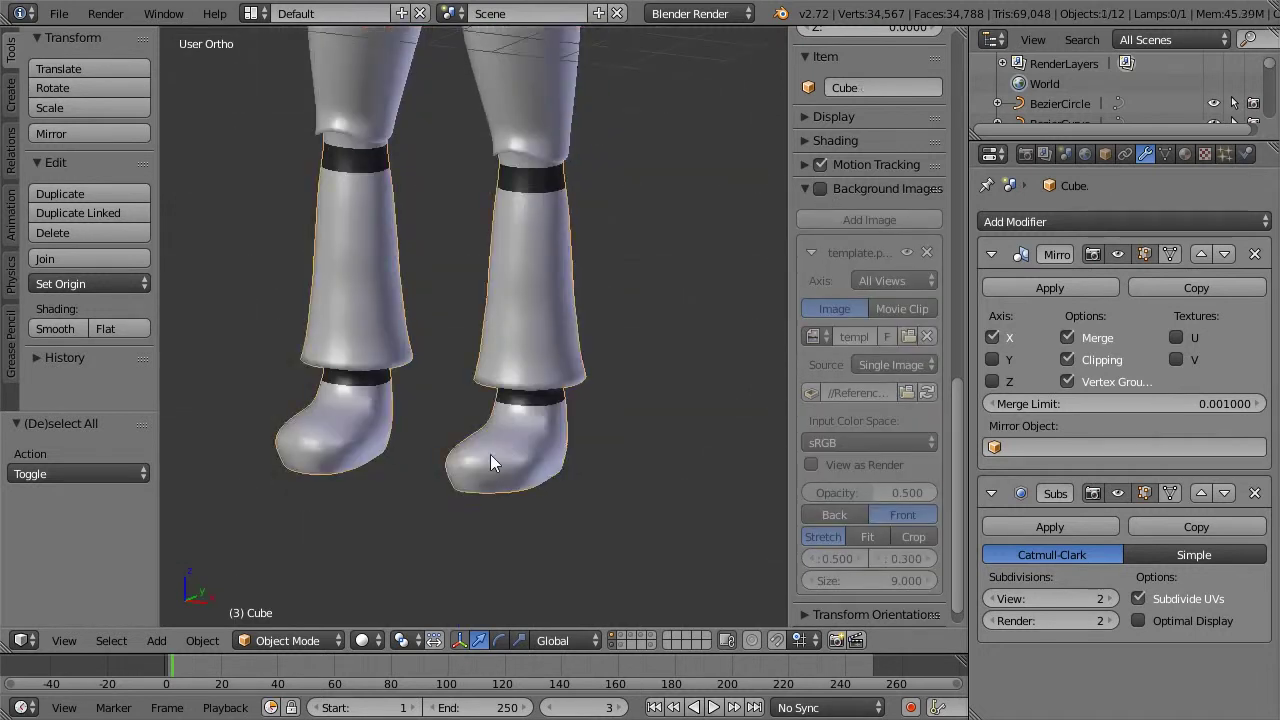
{"action": "key", "text": "Tab"}
{"action": "key", "text": "KP_1"}
{"action": "key", "text": "KP_3"}
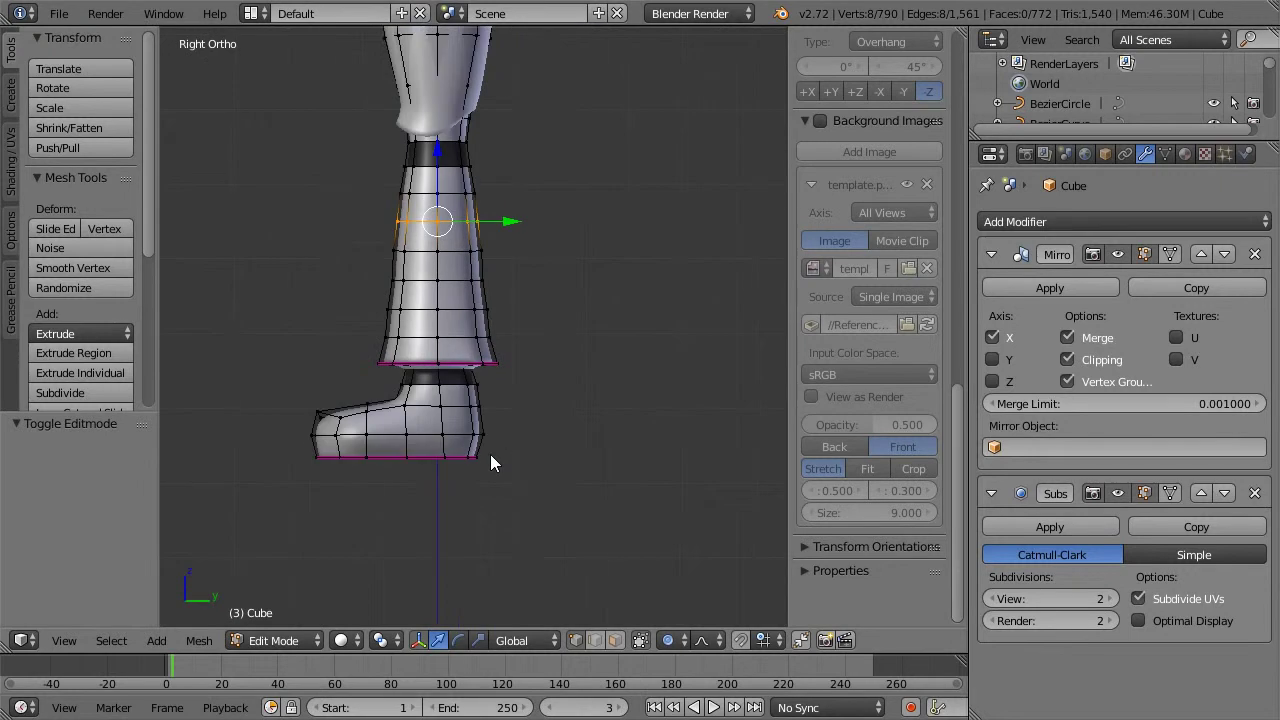
Step: Try to raise the edge on top of the foot along Z, with and without proportional editing
{"action": "scroll", "coordinate": [377, 369], "scroll_direction": "up", "scroll_amount": 2}
{"action": "scroll", "coordinate": [377, 369], "scroll_direction": "up", "scroll_amount": 1}
{"action": "middle_click_drag", "start_coordinate": [328, 403], "coordinate": [518, 374], "text": "shift"}
{"action": "scroll", "coordinate": [422, 424], "scroll_direction": "up", "scroll_amount": 1}
{"action": "middle_click_drag", "start_coordinate": [422, 424], "coordinate": [507, 499]}
{"action": "right_click", "coordinate": [566, 501]}
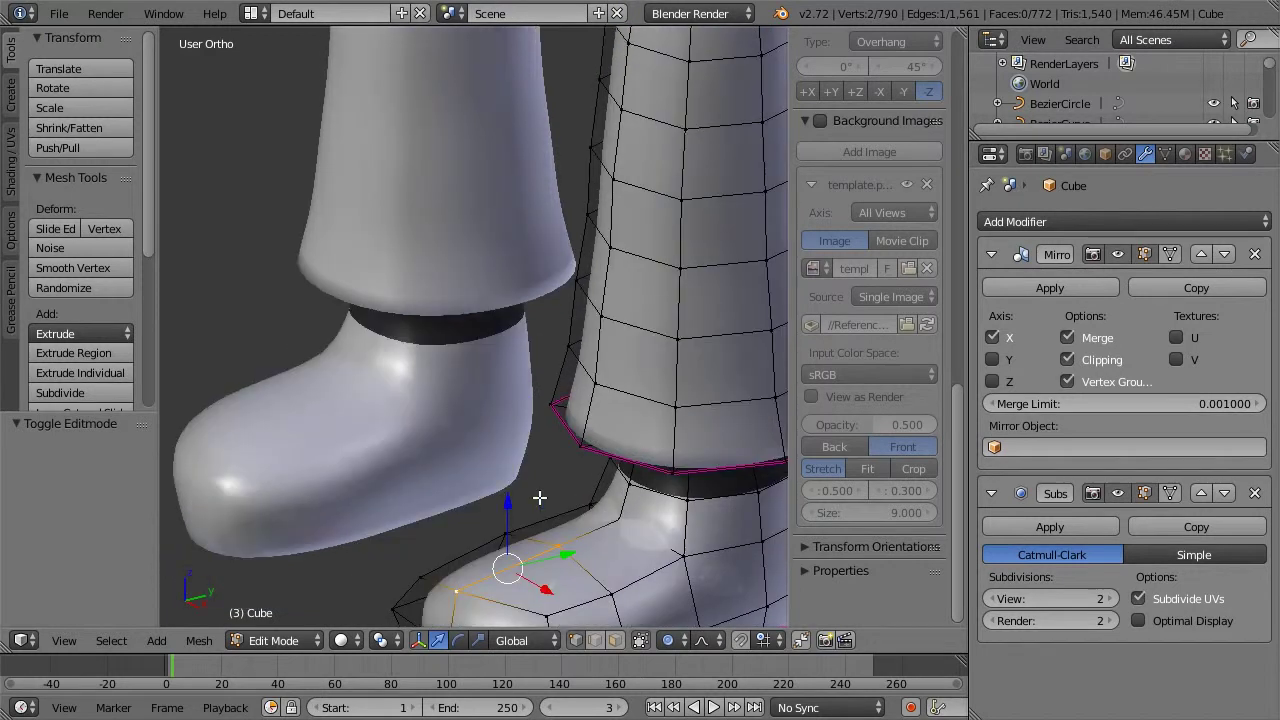
{"action": "key", "text": "KP_1"}
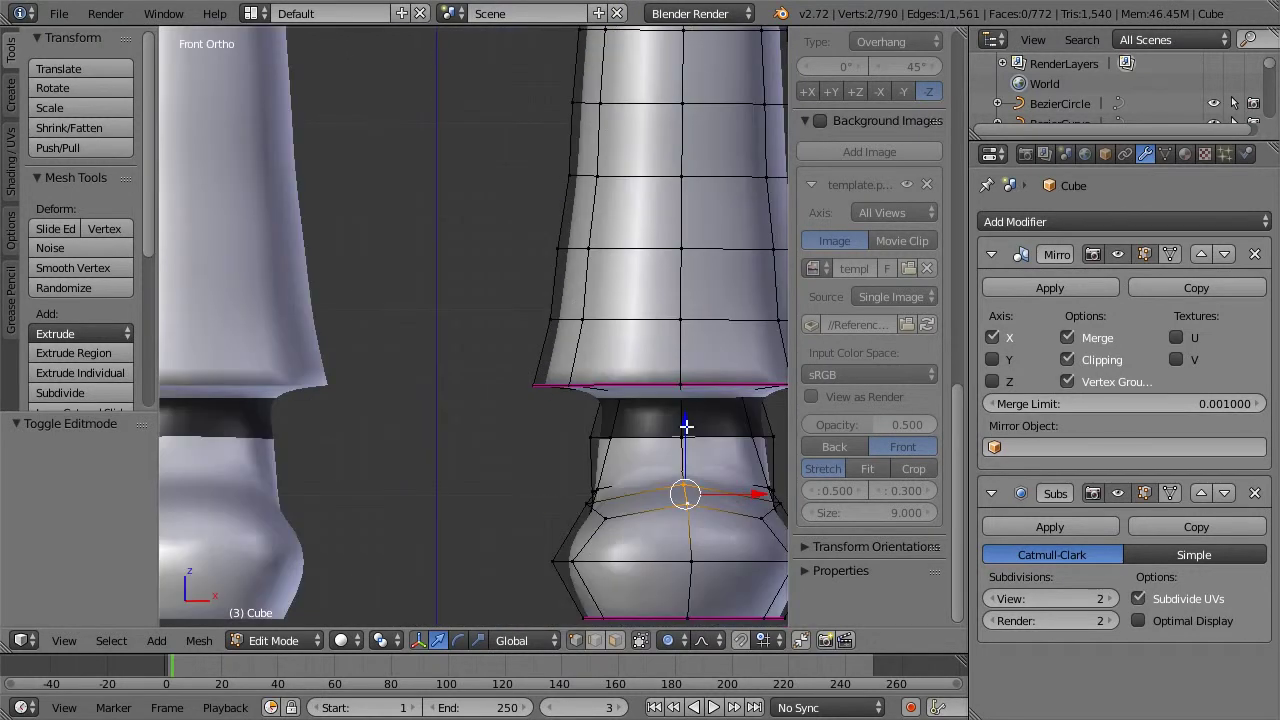
{"action": "left_click_drag", "start_coordinate": [685, 426], "coordinate": [685, 386]}
{"action": "key", "text": "ctrl+z"}
{"action": "key", "text": "o"}
{"action": "key", "text": "g"}
{"action": "key", "text": "z"}
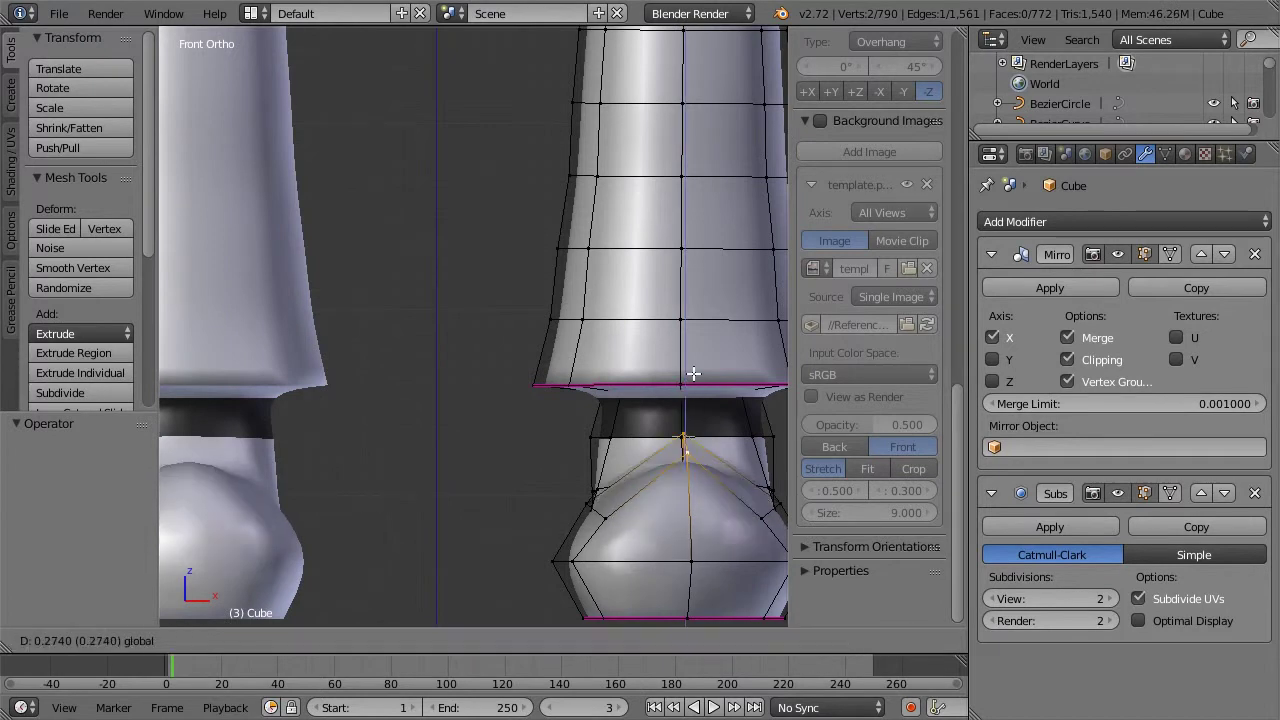
{"action": "left_click", "coordinate": [694, 368]}
{"action": "key", "text": "ctrl+z"}
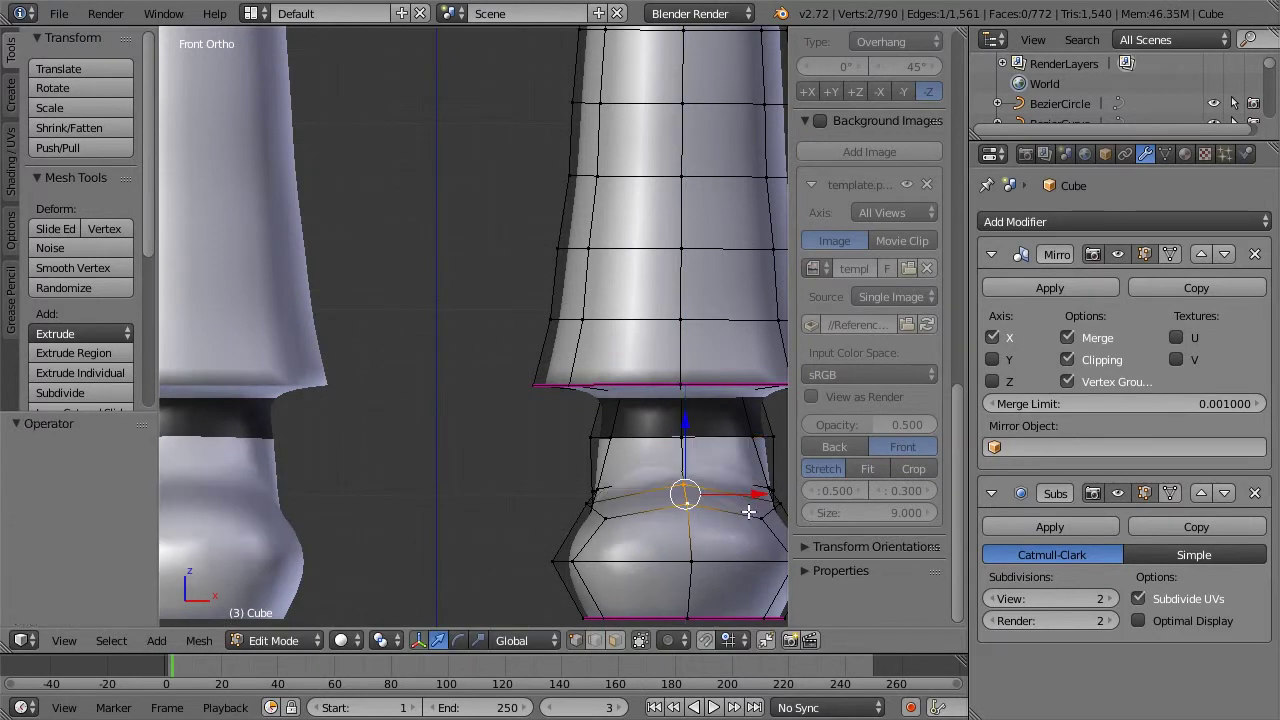
Step: Extend the selection to the two faces on top of the toes and raise them 0.344 along Z
{"action": "middle_click_drag", "start_coordinate": [748, 509], "coordinate": [720, 540]}
{"action": "right_click", "coordinate": [752, 523], "text": "shift"}
{"action": "right_click", "coordinate": [568, 514], "text": "shift"}
{"action": "right_click", "coordinate": [549, 548], "text": "shift"}
{"action": "left_click_drag", "start_coordinate": [647, 470], "coordinate": [642, 398]}
Step: Raise the three vertices where the top of the foot meets the ankle 0.215 along Z
{"action": "middle_click_drag", "start_coordinate": [622, 432], "coordinate": [480, 411]}
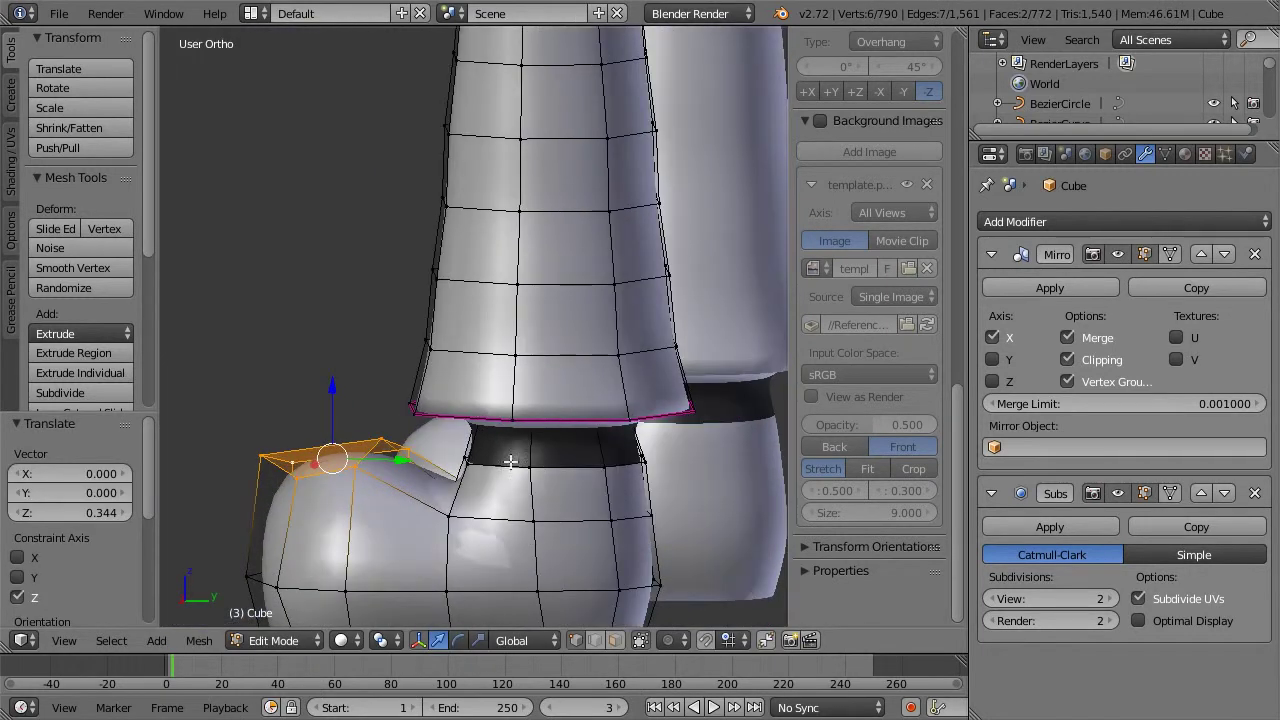
{"action": "middle_click_drag", "start_coordinate": [484, 504], "coordinate": [512, 515]}
{"action": "right_click", "coordinate": [512, 514]}
{"action": "key", "text": "z"}
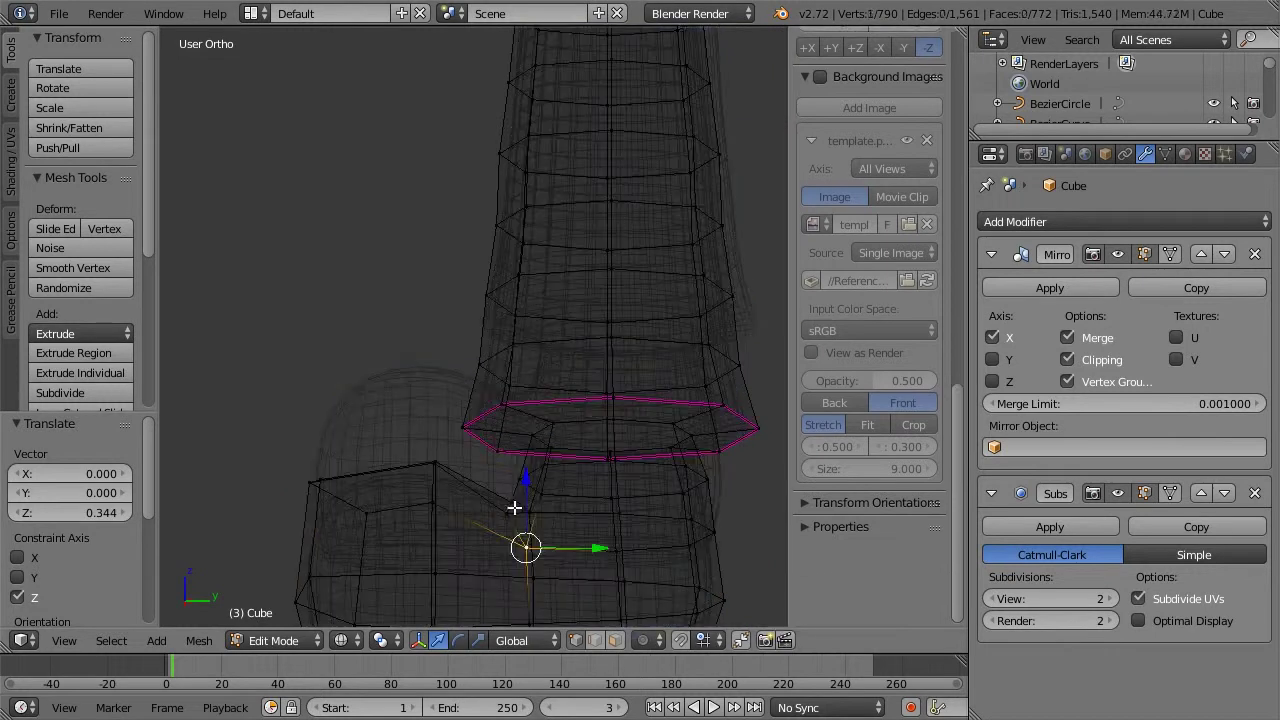
{"action": "key", "text": "z"}
{"action": "left_click_drag", "start_coordinate": [521, 458], "coordinate": [521, 427]}
{"action": "middle_click_drag", "start_coordinate": [521, 427], "coordinate": [665, 450]}
{"action": "scroll", "coordinate": [666, 451], "scroll_direction": "down", "scroll_amount": 1}
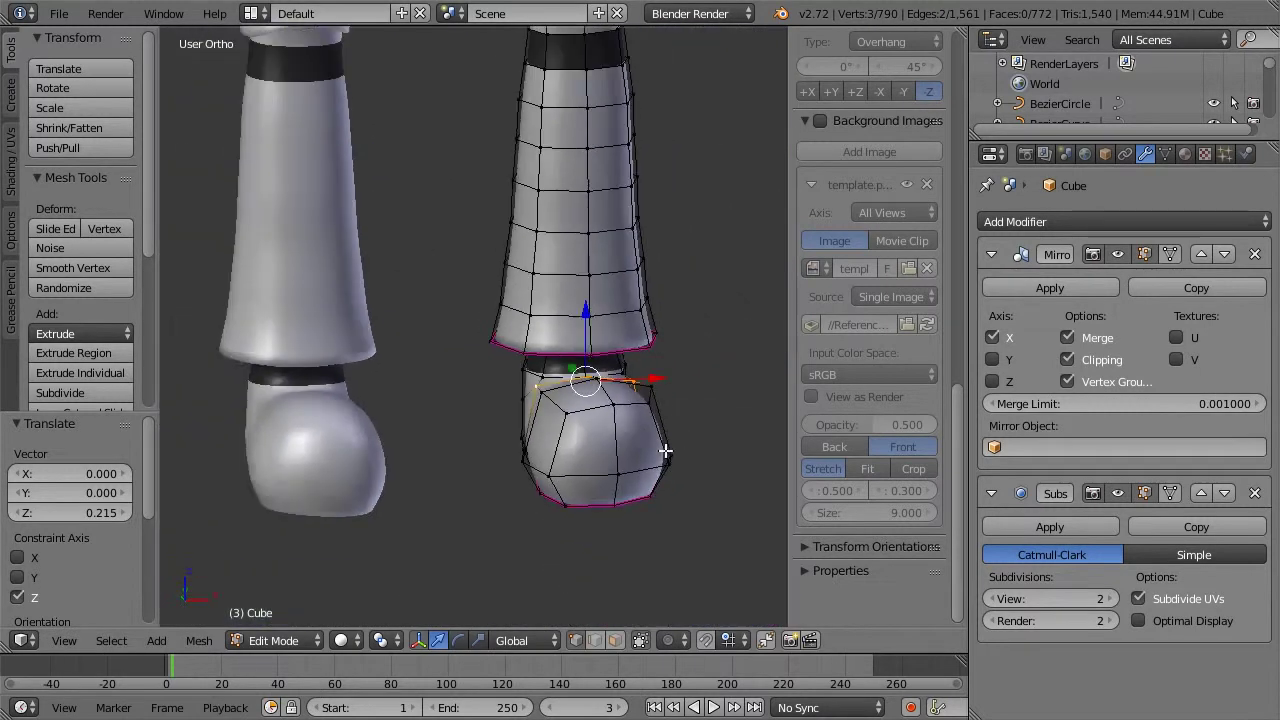
{"action": "middle_click_drag", "start_coordinate": [617, 406], "coordinate": [589, 364]}
{"action": "key", "text": "KP_1"}
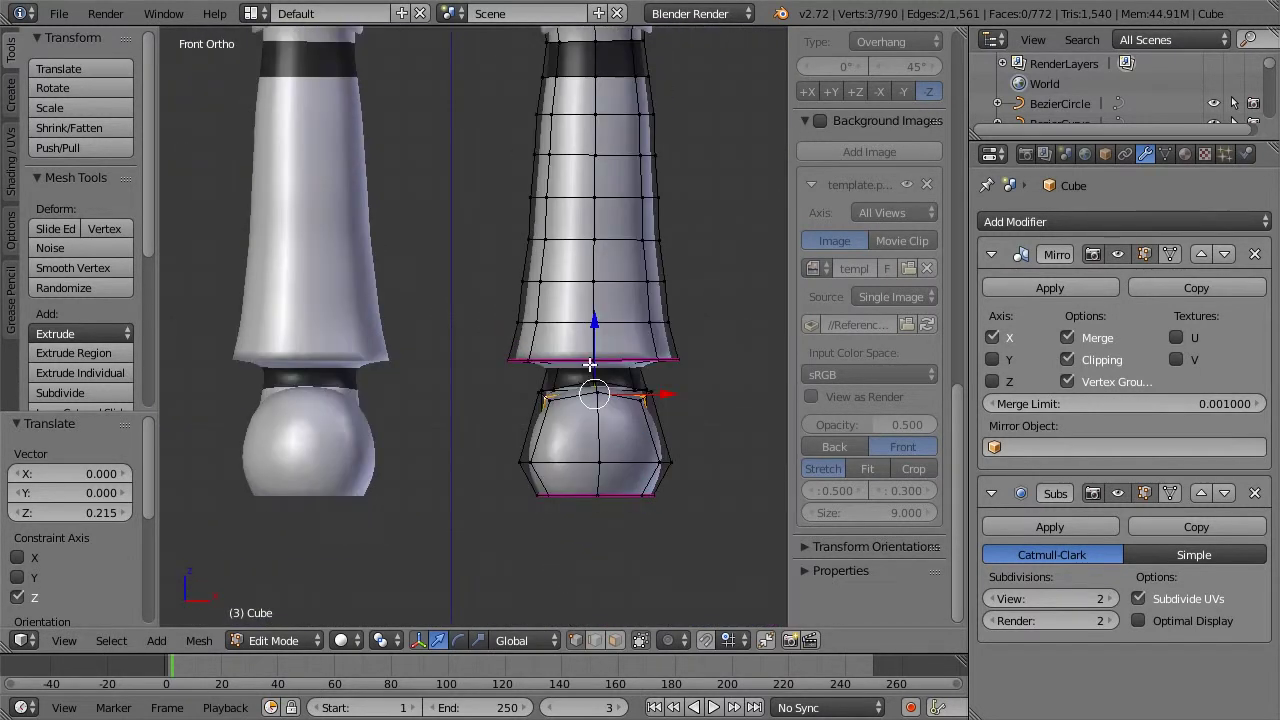
{"action": "key", "text": "KP_3"}
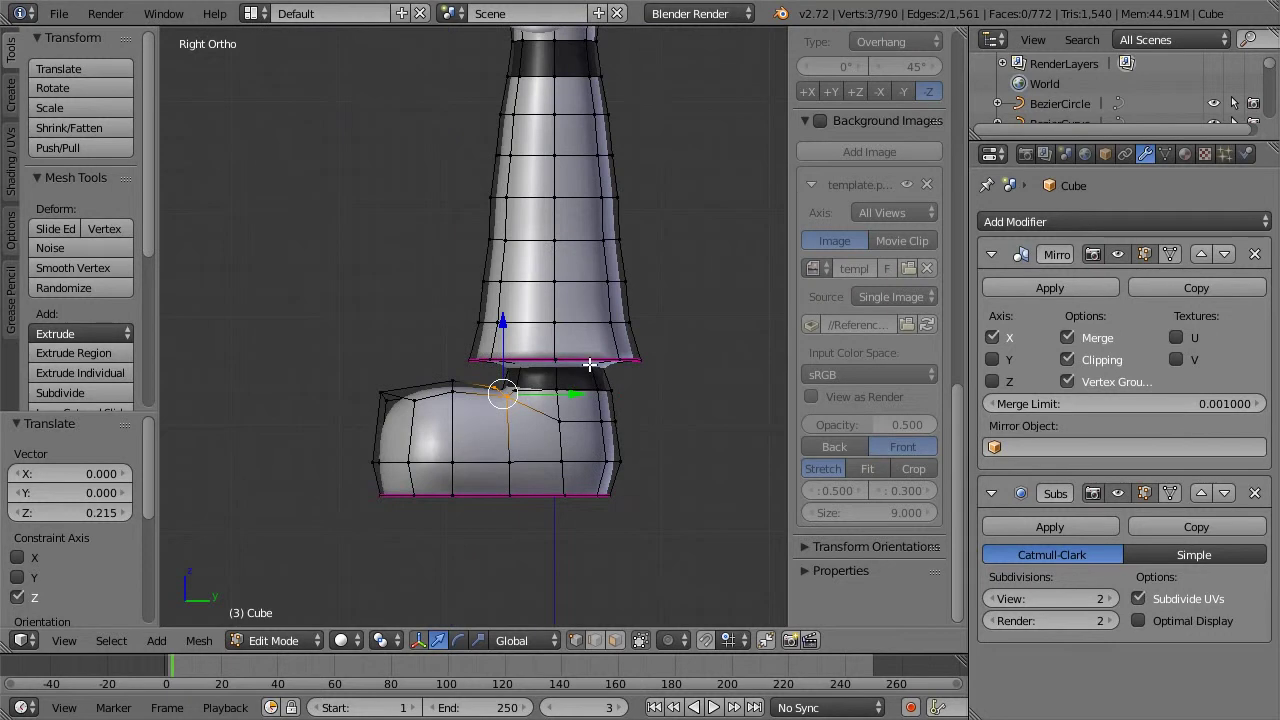
Step: Try to raise the ankle edge loop along Z and check the foot shape in Object Mode
{"action": "scroll", "coordinate": [590, 365], "scroll_direction": "up", "scroll_amount": 4}
{"action": "key", "text": "a"}
{"action": "right_click", "coordinate": [571, 457], "text": "alt"}
{"action": "left_click_drag", "start_coordinate": [640, 397], "coordinate": [641, 377]}
{"action": "scroll", "coordinate": [640, 377], "scroll_direction": "down", "scroll_amount": 1}
{"action": "scroll", "coordinate": [640, 376], "scroll_direction": "down", "scroll_amount": 1}
{"action": "key", "text": "Tab"}
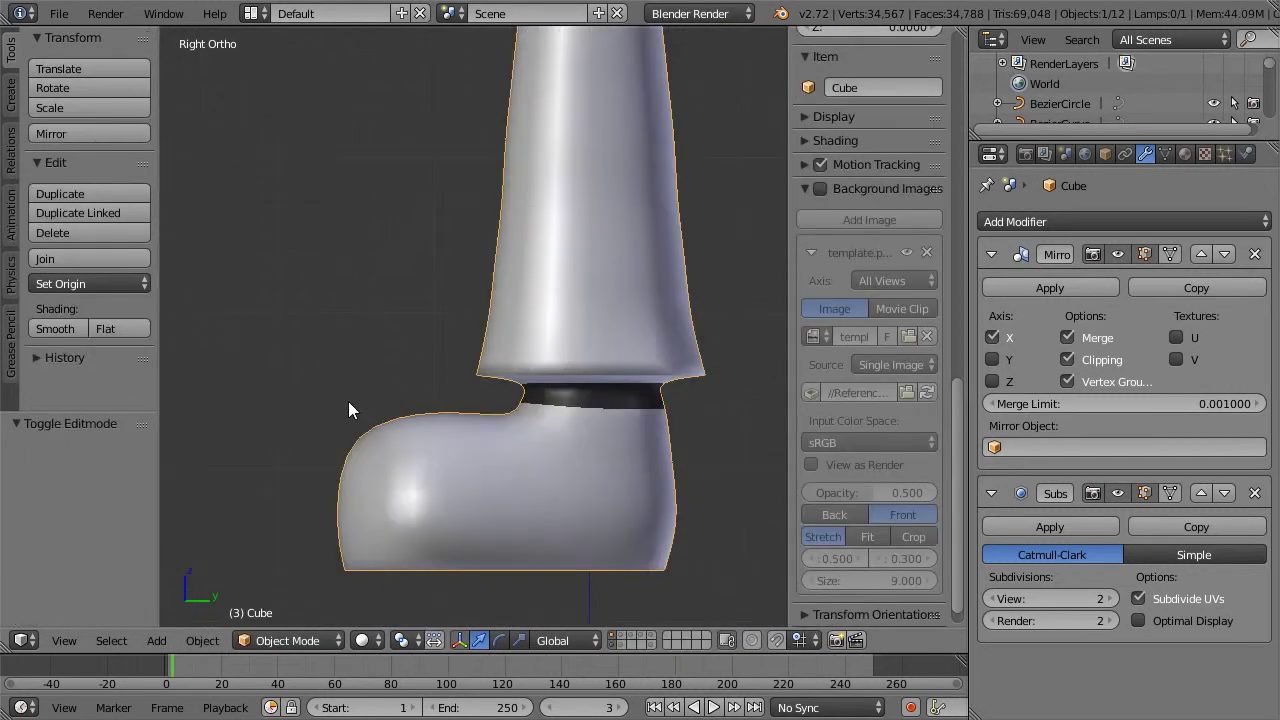
{"action": "key", "text": "KP_4"}
{"action": "middle_click_drag", "start_coordinate": [558, 372], "coordinate": [557, 400]}
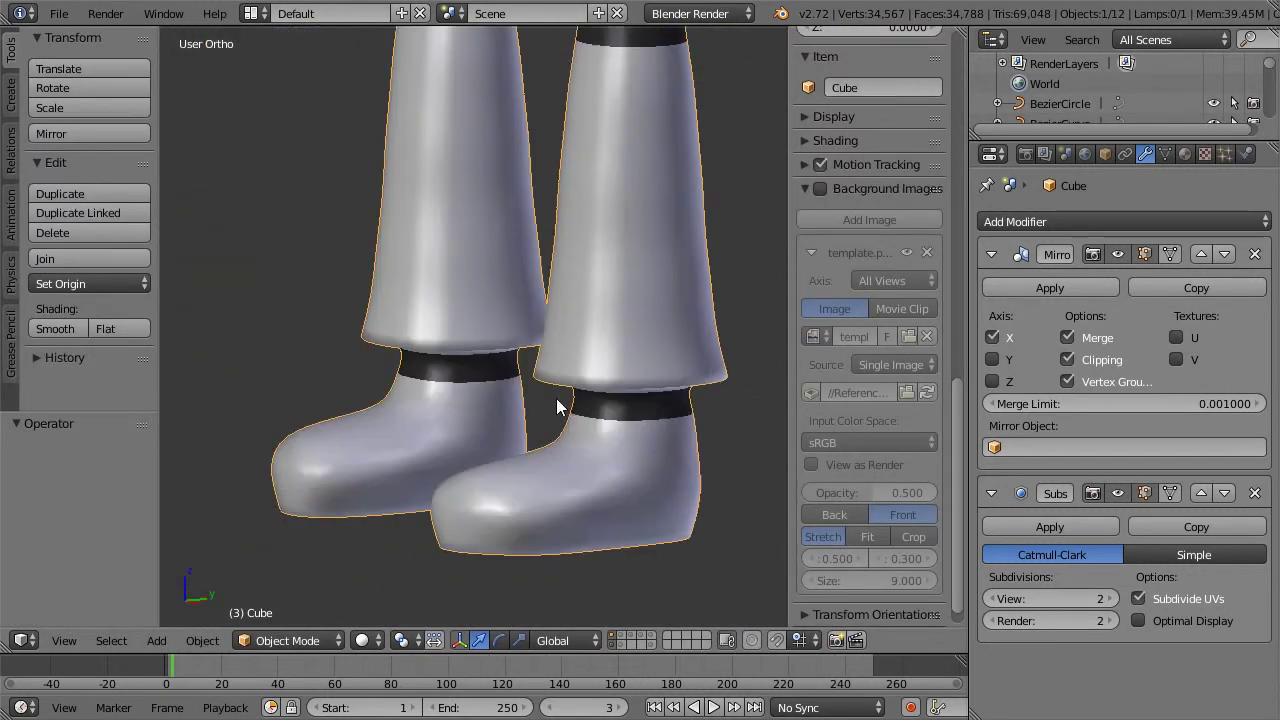
Step: Reopen the leg mesh for editing, select the six vertices on top of the toes and raise them slightly along Z
{"action": "key", "text": "Tab"}
{"action": "key", "text": "KP_1"}
{"action": "key", "text": "KP_3"}
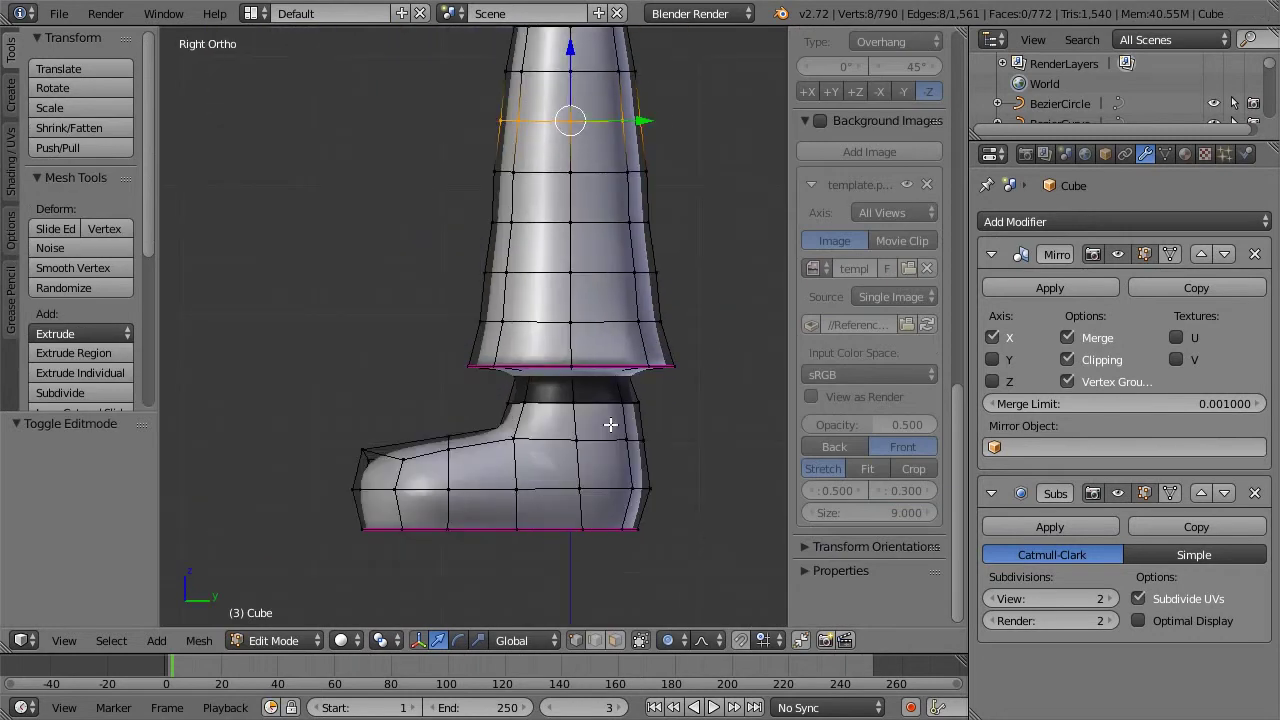
{"action": "right_click", "coordinate": [400, 457]}
{"action": "left_click", "coordinate": [390, 403]}
{"action": "key", "text": "z"}
{"action": "right_click", "coordinate": [448, 449]}
{"action": "right_click", "coordinate": [448, 438], "text": "shift"}
{"action": "right_click", "coordinate": [403, 460], "text": "shift"}
{"action": "right_click", "coordinate": [369, 460], "text": "shift"}
{"action": "right_click", "coordinate": [365, 448], "text": "shift"}
{"action": "key", "text": "z"}
{"action": "mouse_move", "coordinate": [400, 447]}
{"action": "middle_mouse_down"}
{"action": "mouse_move", "coordinate": [560, 470]}
{"action": "mouse_move", "coordinate": [670, 458]}
{"action": "mouse_move", "coordinate": [593, 444]}
{"action": "middle_mouse_up"}
{"action": "key", "text": "KP_3"}
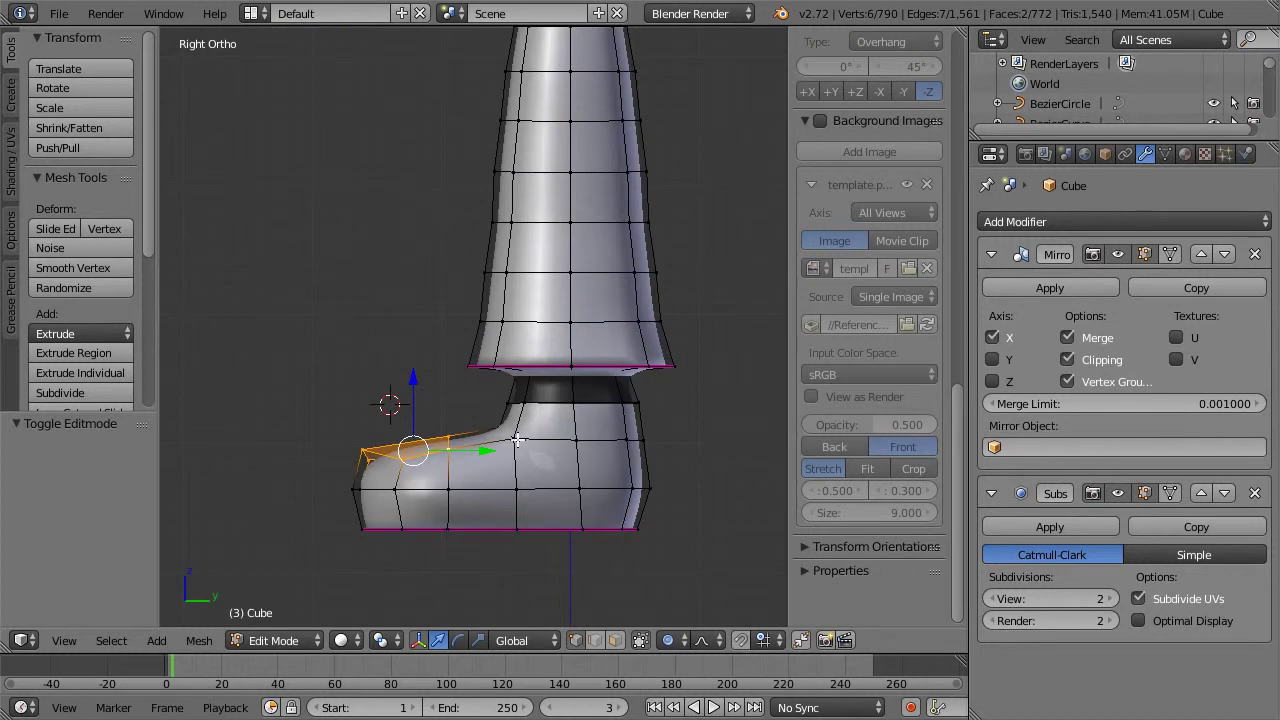
{"action": "left_click_drag", "start_coordinate": [415, 377], "coordinate": [417, 356]}
{"action": "left_click", "coordinate": [415, 370]}
Step: Examine the reshaped foot in Object Mode and Edit Mode from the front, side and below
{"action": "key", "text": "Tab"}
{"action": "scroll", "coordinate": [450, 352], "scroll_direction": "down", "scroll_amount": 3}
{"action": "middle_click_drag", "start_coordinate": [492, 349], "coordinate": [599, 486]}
{"action": "middle_click_drag", "start_coordinate": [582, 370], "coordinate": [626, 337]}
{"action": "scroll", "coordinate": [589, 386], "scroll_direction": "up", "scroll_amount": 3}
{"action": "key", "text": "Tab"}
{"action": "key", "text": "KP_3"}
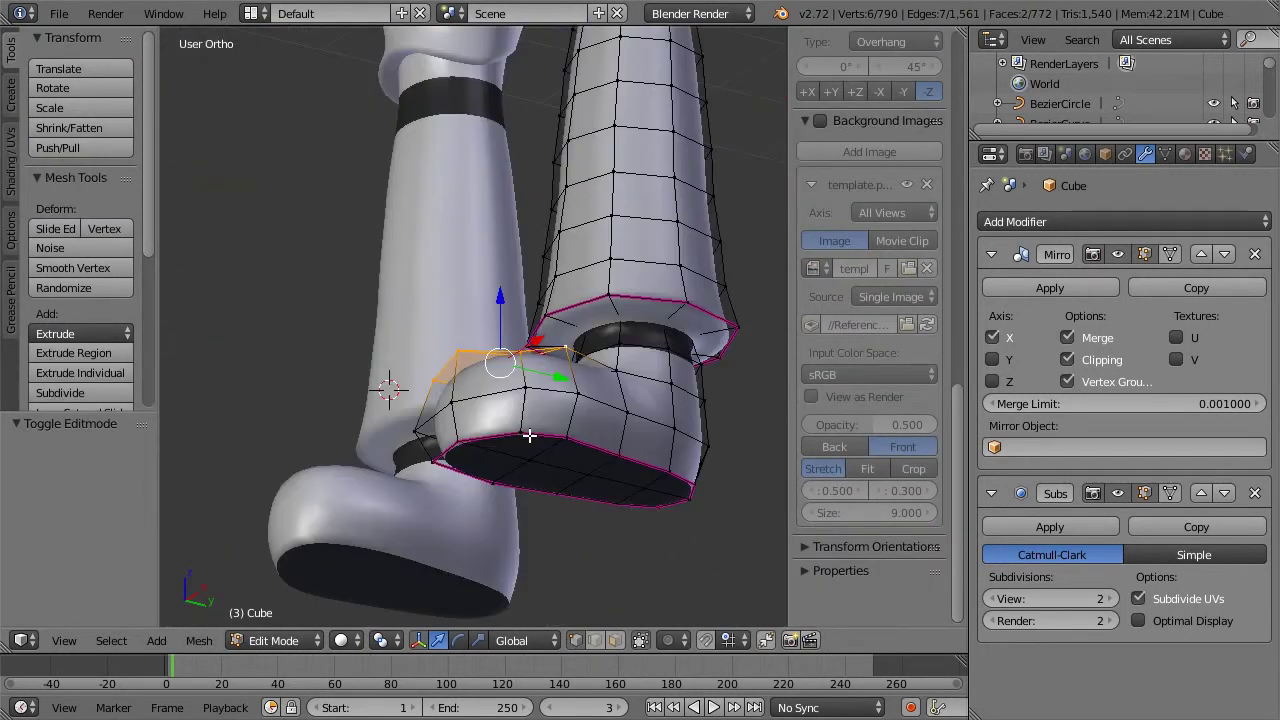
{"action": "key", "text": "KP_1"}
{"action": "key", "text": "KP_3"}
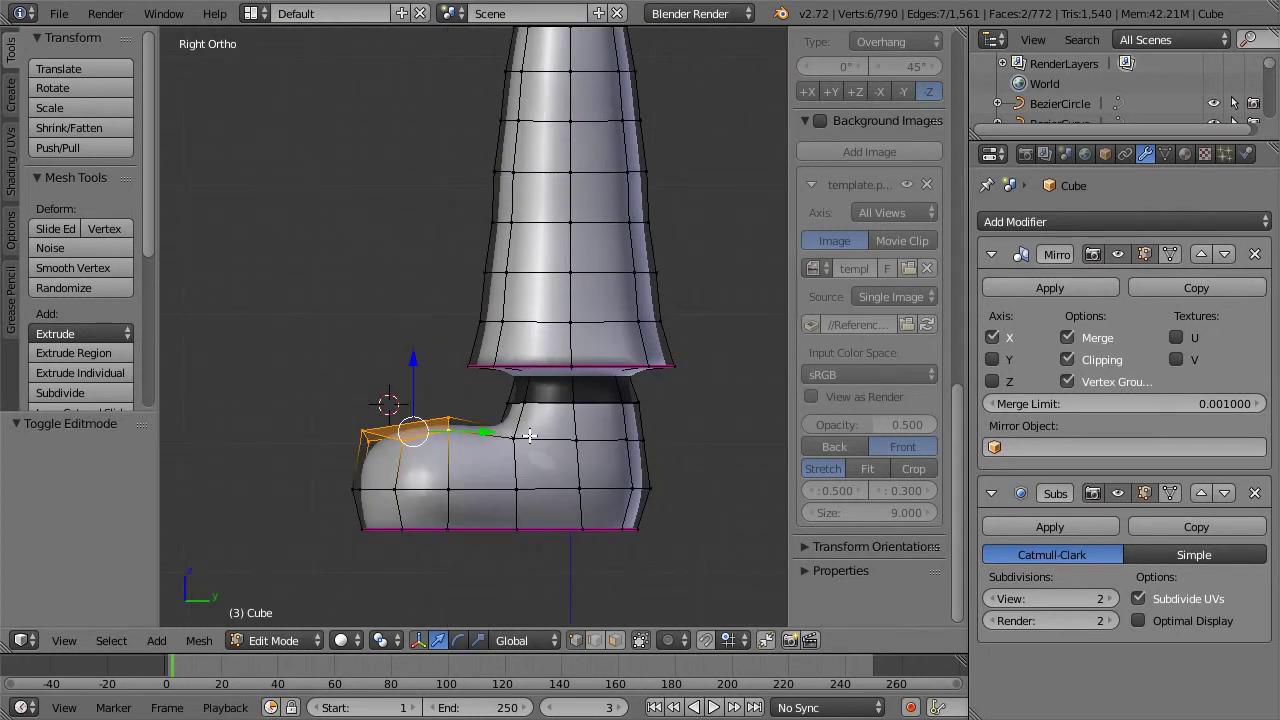
{"action": "key", "text": "KP_1"}
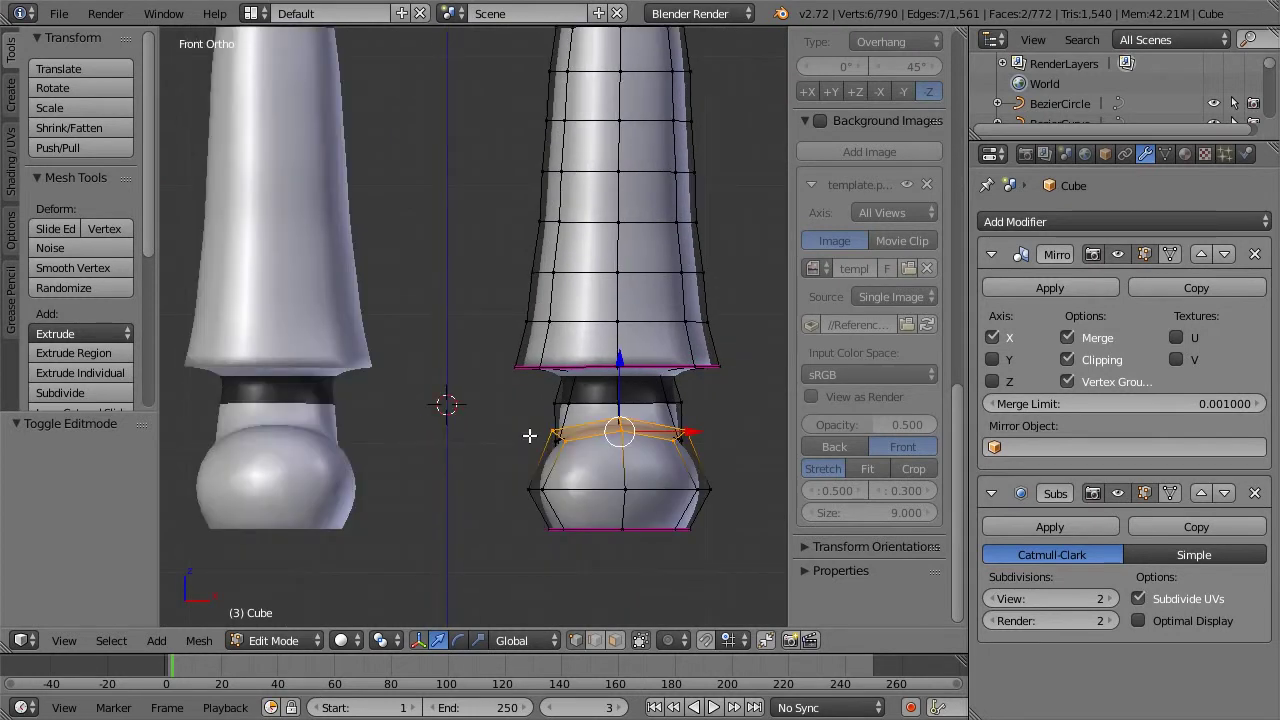
{"action": "key", "text": "KP_3"}
Step: Select the eight faces of the foot's sole, duplicate them in place and separate the selection into its own object
{"action": "middle_click_drag", "start_coordinate": [520, 416], "coordinate": [515, 293]}
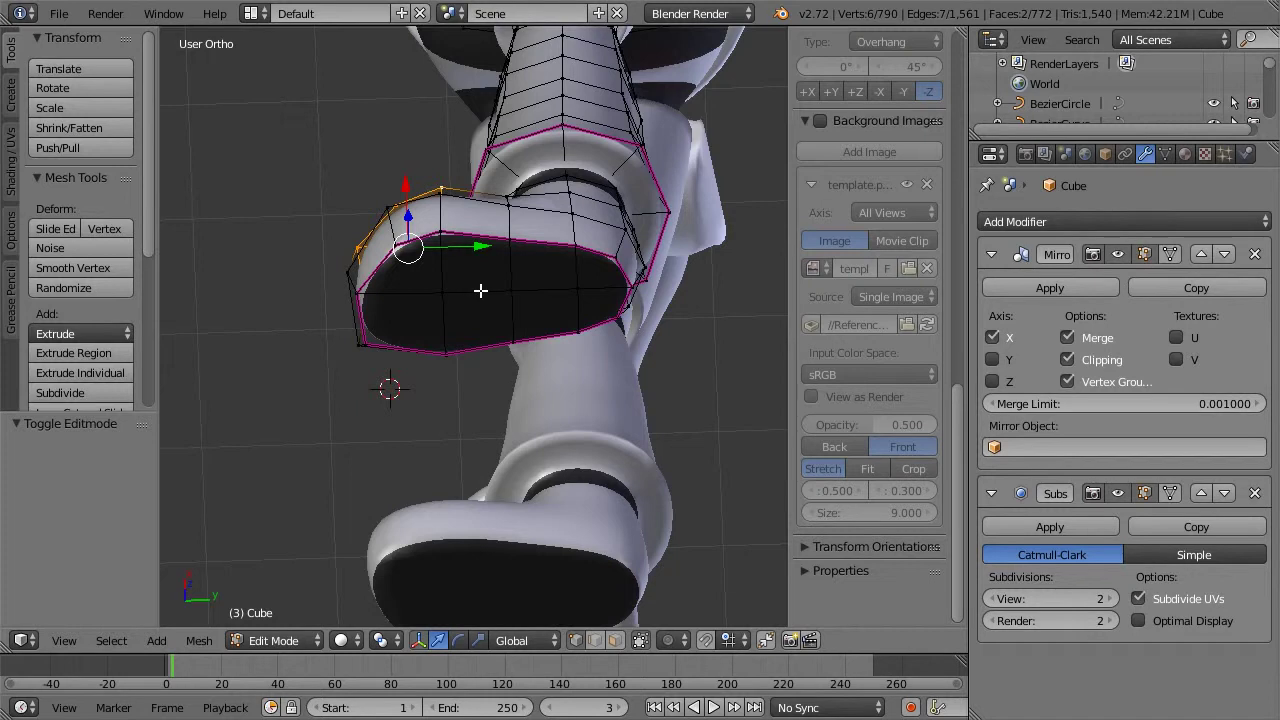
{"action": "left_click", "coordinate": [617, 642]}
{"action": "right_click", "coordinate": [474, 276]}
{"action": "right_click", "coordinate": [412, 273], "text": "shift"}
{"action": "right_click", "coordinate": [433, 321], "text": "shift"}
{"action": "right_click", "coordinate": [470, 321], "text": "shift"}
{"action": "right_click", "coordinate": [529, 304], "text": "shift"}
{"action": "right_click", "coordinate": [536, 283], "text": "shift"}
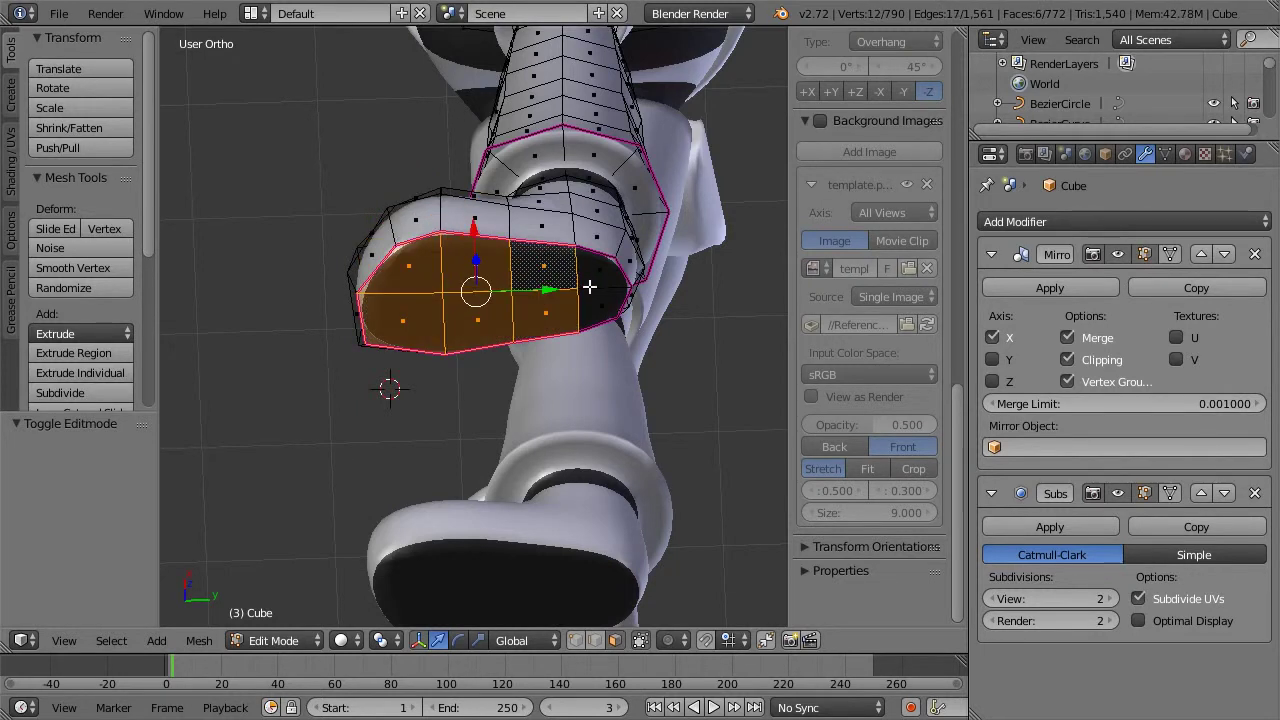
{"action": "right_click", "coordinate": [590, 285], "text": "shift"}
{"action": "right_click", "coordinate": [591, 301], "text": "shift"}
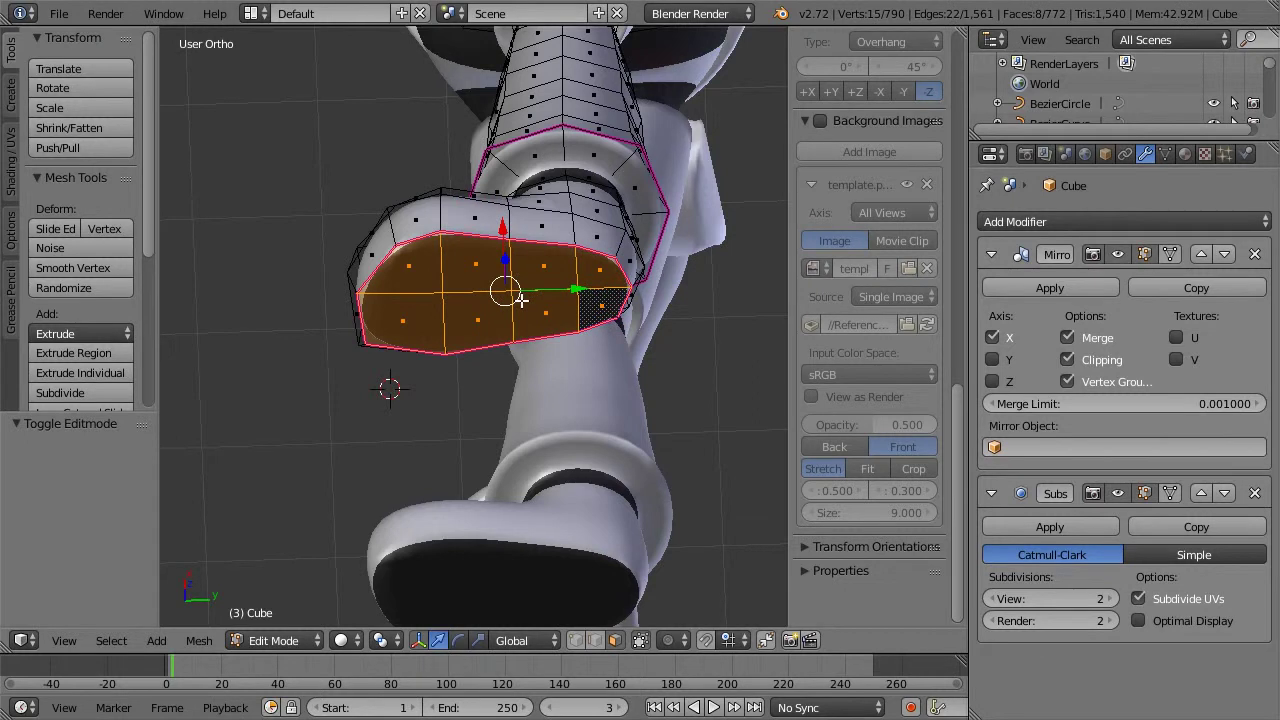
{"action": "key", "text": "shift+d"}
{"action": "key", "text": "Escape"}
{"action": "key", "text": "p"}
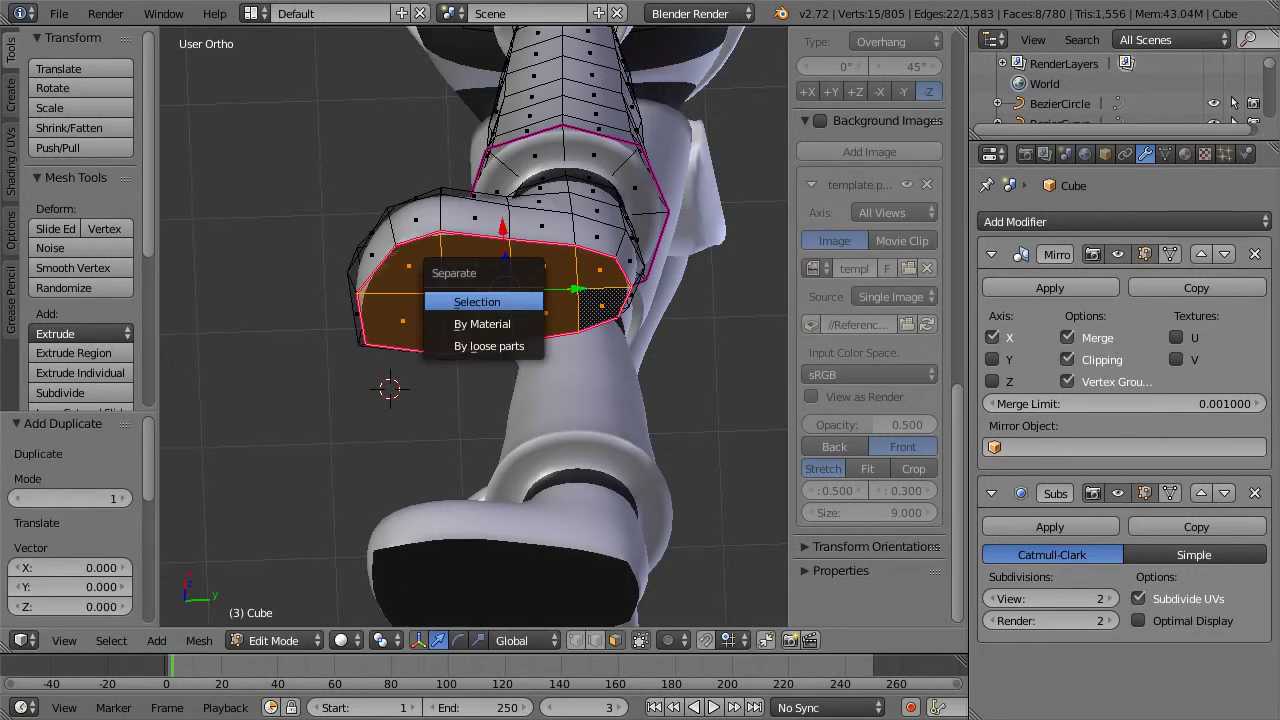
{"action": "left_click", "coordinate": [477, 301]}
{"action": "key", "text": "Tab"}
Step: Open the separated sole object in Edit Mode and set it to vertex selection
{"action": "right_click", "coordinate": [521, 303]}
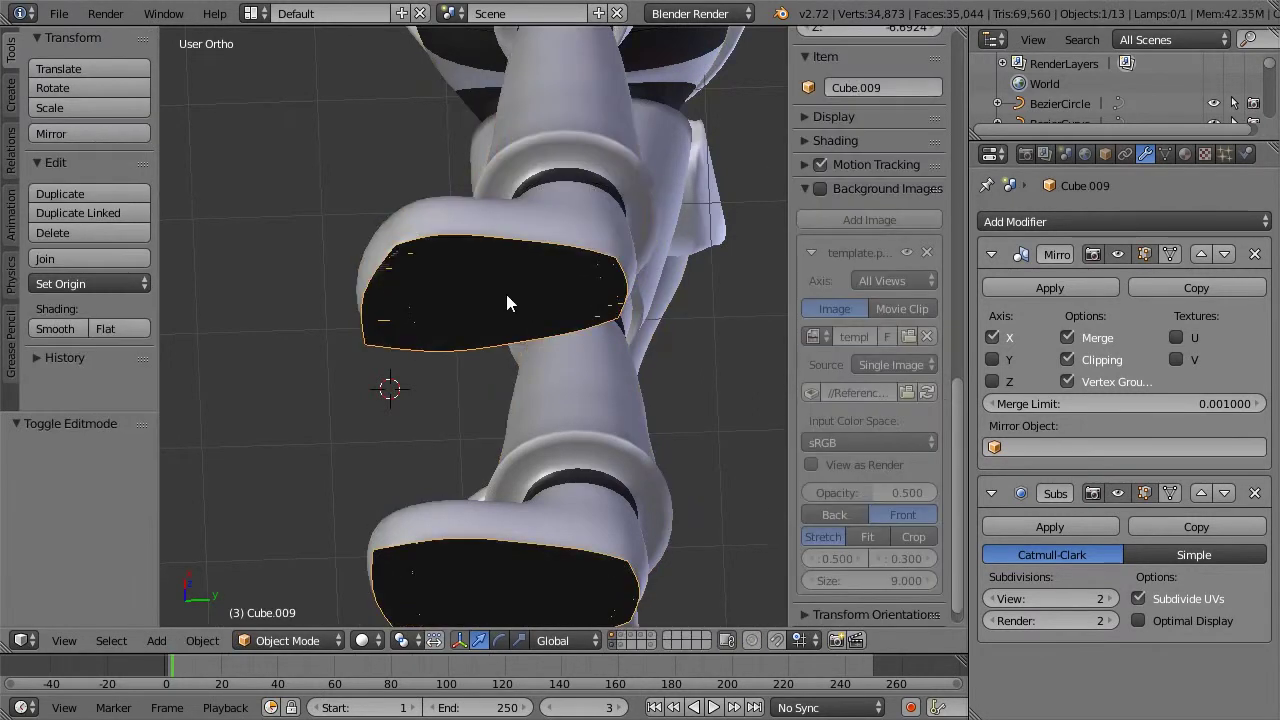
{"action": "key", "text": "Tab"}
{"action": "scroll", "coordinate": [509, 266], "scroll_direction": "up", "scroll_amount": 5}
{"action": "middle_click_drag", "start_coordinate": [408, 236], "coordinate": [551, 268]}
{"action": "key", "text": "Tab"}
{"action": "scroll", "coordinate": [590, 275], "scroll_direction": "down", "scroll_amount": 2}
{"action": "key", "text": "Tab"}
{"action": "key", "text": "KP_8"}
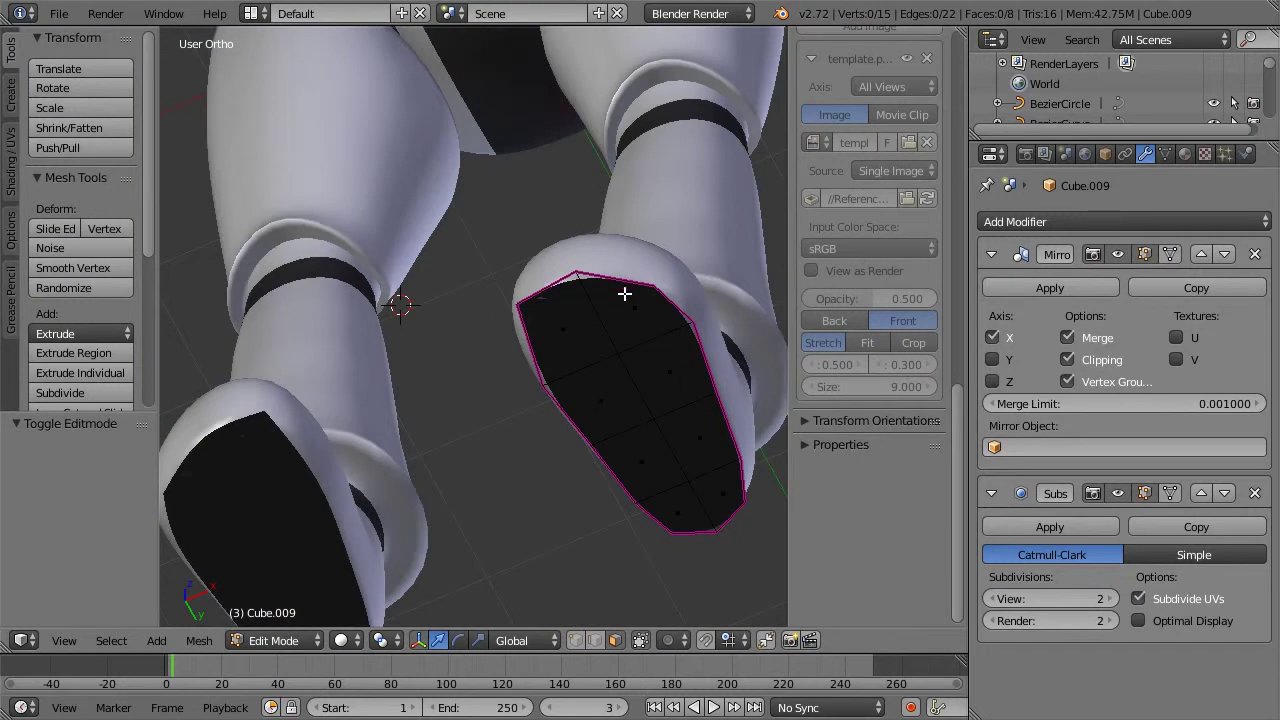
Step: Move the sole's inner front corner vertex back along Y and 0.038 along X
{"action": "right_click", "coordinate": [522, 312]}
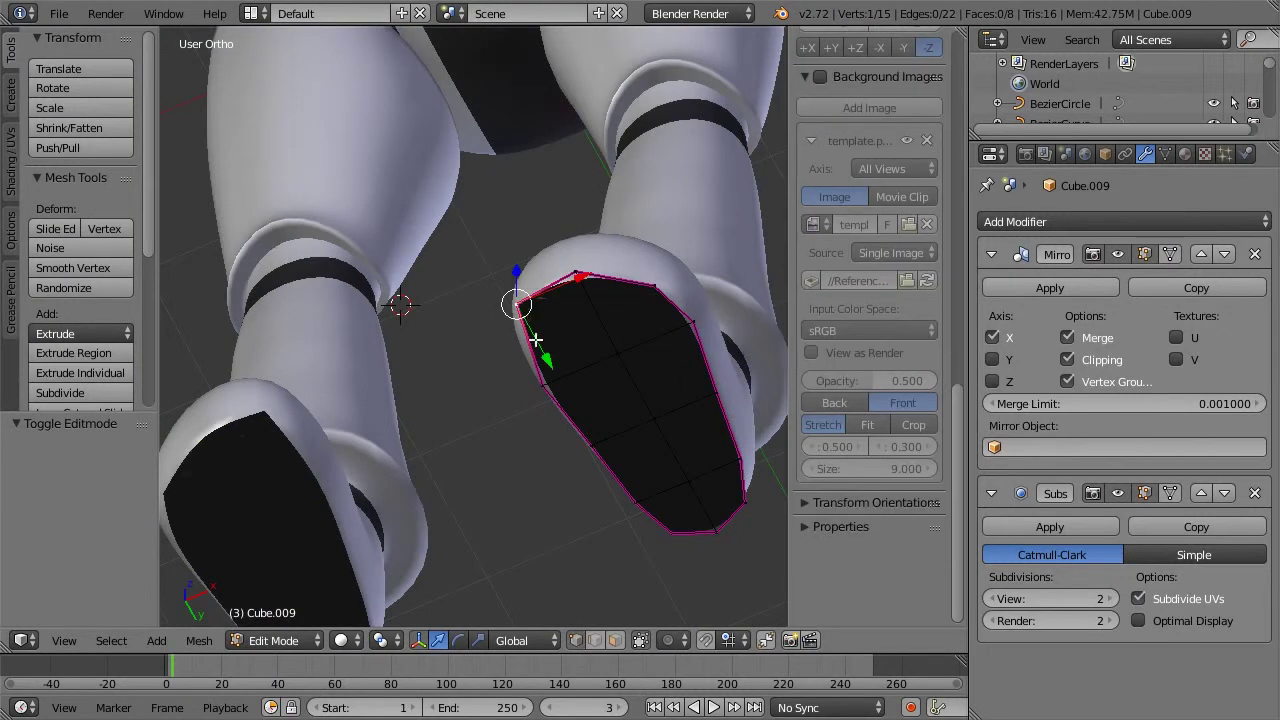
{"action": "key", "text": "g"}
{"action": "key", "text": "y"}
{"action": "left_click_drag", "start_coordinate": [544, 352], "coordinate": [546, 355]}
{"action": "key", "text": "g"}
{"action": "key", "text": "x"}
{"action": "left_click", "coordinate": [572, 292]}
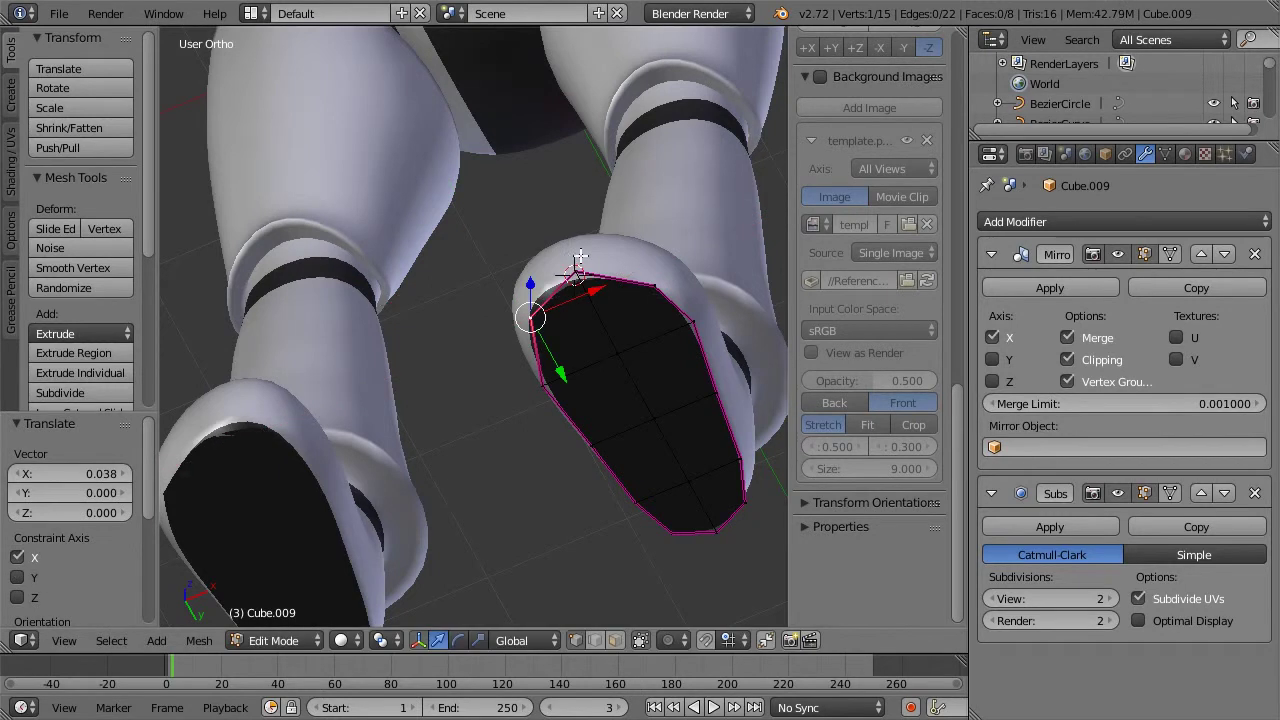
Step: Move the sole's front middle vertex 0.108 along Y and its outer front corner vertex inward along X
{"action": "right_click", "coordinate": [577, 268]}
{"action": "key", "text": "g"}
{"action": "key", "text": "y"}
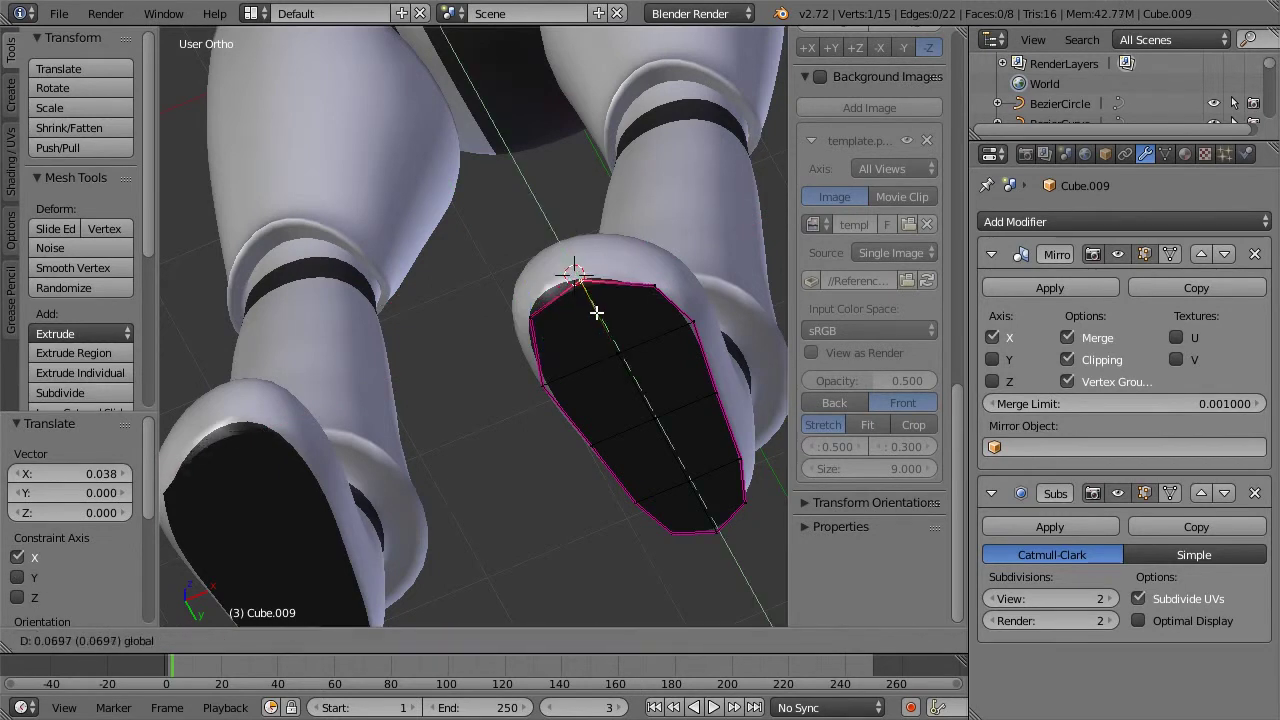
{"action": "left_click", "coordinate": [600, 313]}
{"action": "right_click", "coordinate": [658, 284]}
{"action": "key", "text": "g"}
{"action": "key", "text": "x"}
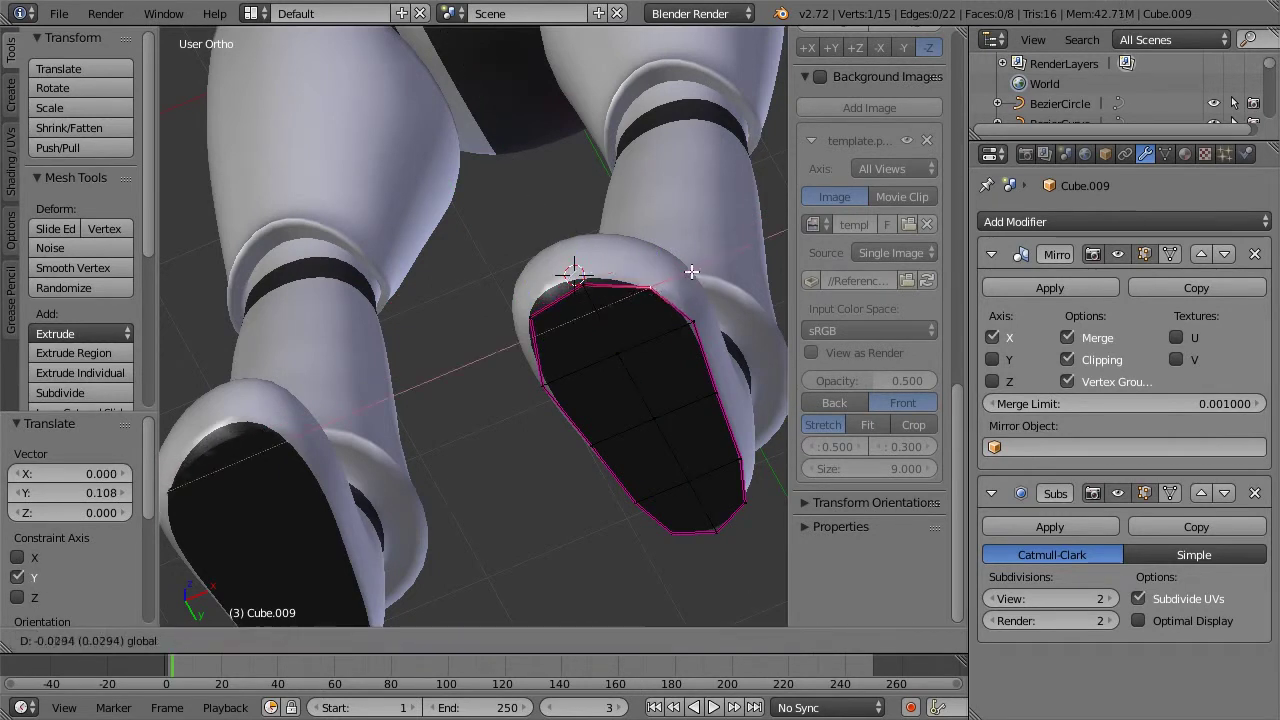
{"action": "left_click", "coordinate": [686, 272]}
Step: Move the next three vertices along the sole's outer side inward along X, the rearmost by -0.047
{"action": "right_click", "coordinate": [695, 314]}
{"action": "key", "text": "g"}
{"action": "key", "text": "x"}
{"action": "left_click", "coordinate": [723, 303]}
{"action": "right_click", "coordinate": [716, 396]}
{"action": "key", "text": "g"}
{"action": "key", "text": "x"}
{"action": "left_click", "coordinate": [748, 378]}
{"action": "right_click", "coordinate": [740, 460]}
{"action": "key", "text": "g"}
{"action": "key", "text": "x"}
{"action": "left_click", "coordinate": [766, 447]}
Step: Move the outer heel vertex of the sole inward along X and the middle heel vertex -0.046 along Y
{"action": "right_click", "coordinate": [749, 495]}
{"action": "middle_click_drag", "start_coordinate": [749, 495], "coordinate": [668, 466]}
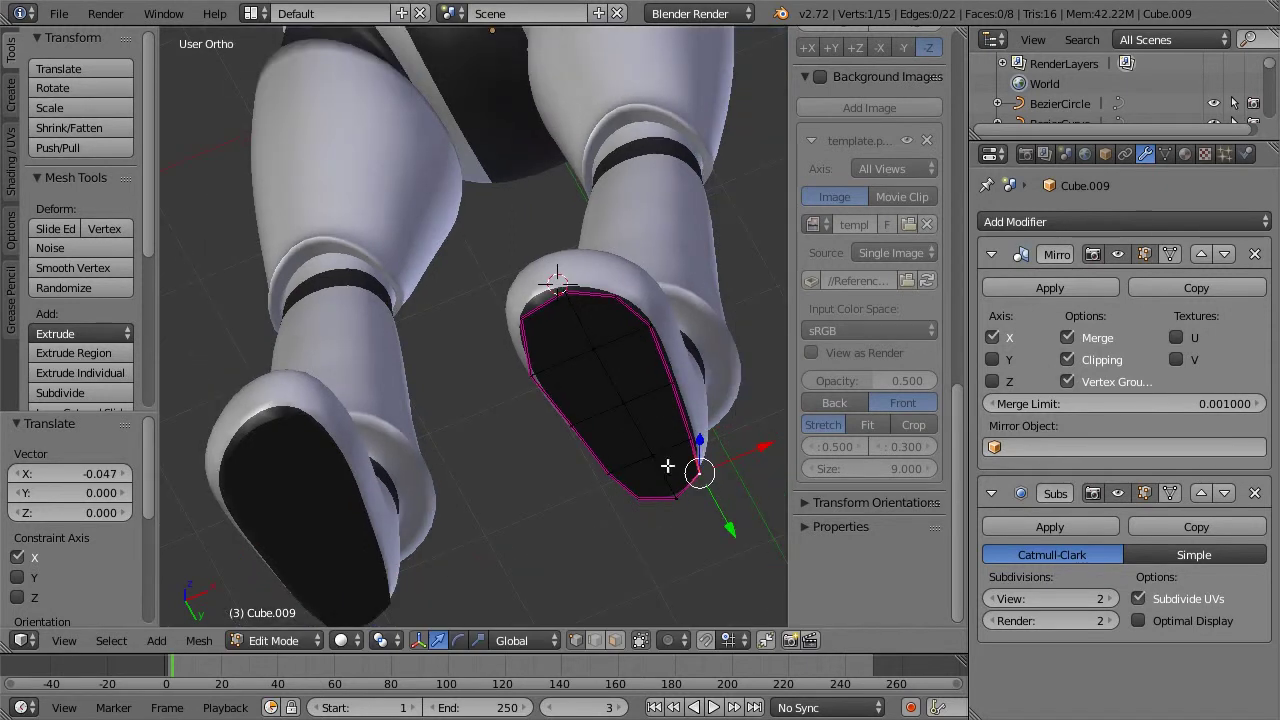
{"action": "key", "text": "g"}
{"action": "key", "text": "x"}
{"action": "left_click", "coordinate": [674, 437]}
{"action": "scroll", "coordinate": [643, 470], "scroll_direction": "up", "scroll_amount": 3}
{"action": "right_click", "coordinate": [690, 592]}
{"action": "key", "text": "g"}
{"action": "key", "text": "y"}
{"action": "left_click", "coordinate": [688, 601]}
Step: Move the sole's inner heel vertex and the adjacent inner-side vertex inward along X
{"action": "right_click", "coordinate": [652, 592]}
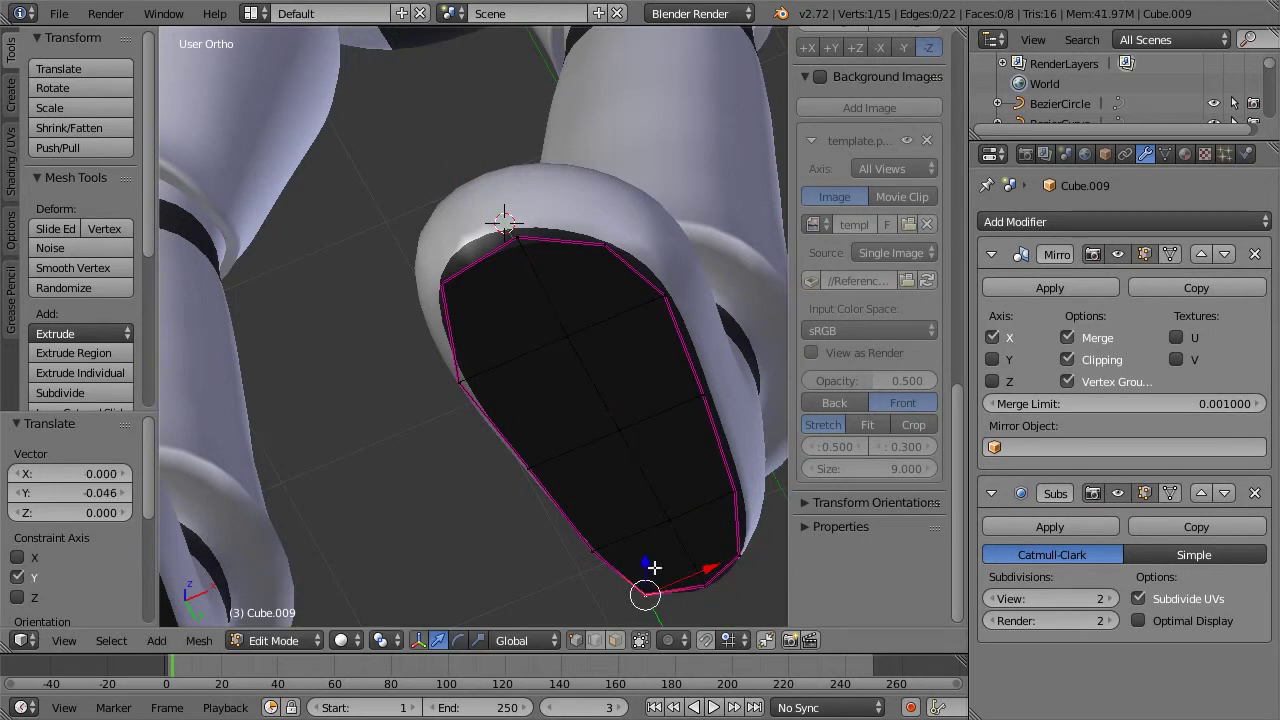
{"action": "key", "text": "g"}
{"action": "key", "text": "x"}
{"action": "left_click", "coordinate": [603, 541]}
{"action": "right_click", "coordinate": [603, 542]}
{"action": "left_click", "coordinate": [646, 539]}
{"action": "left_click_drag", "start_coordinate": [647, 534], "coordinate": [658, 529]}
Step: Move the sole's two remaining inner-side vertices inward along X, the one nearer the heel by 0.031
{"action": "right_click", "coordinate": [540, 464]}
{"action": "key", "text": "g"}
{"action": "key", "text": "x"}
{"action": "left_click", "coordinate": [570, 454]}
{"action": "right_click", "coordinate": [473, 380]}
{"action": "key", "text": "a"}
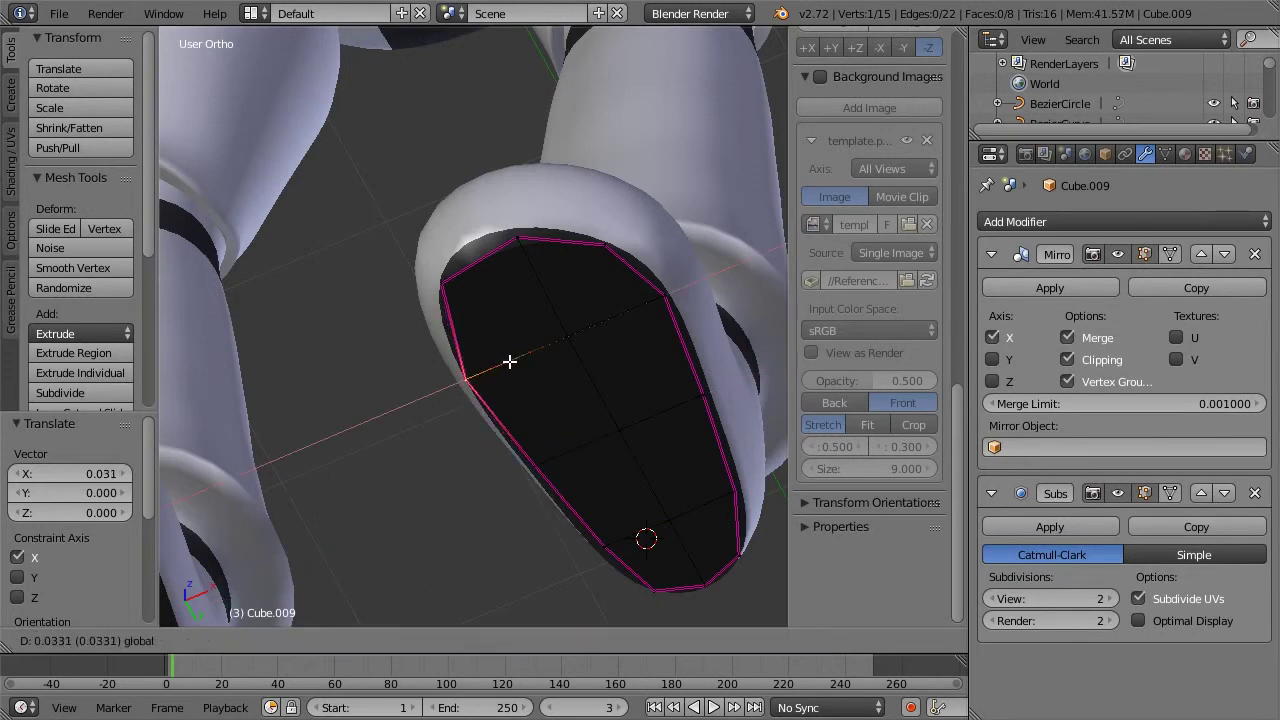
Step: Add three evenly spaced crosswise loop cuts to the sole's toe section and four to the section behind it
{"action": "key", "text": "ctrl+r"}
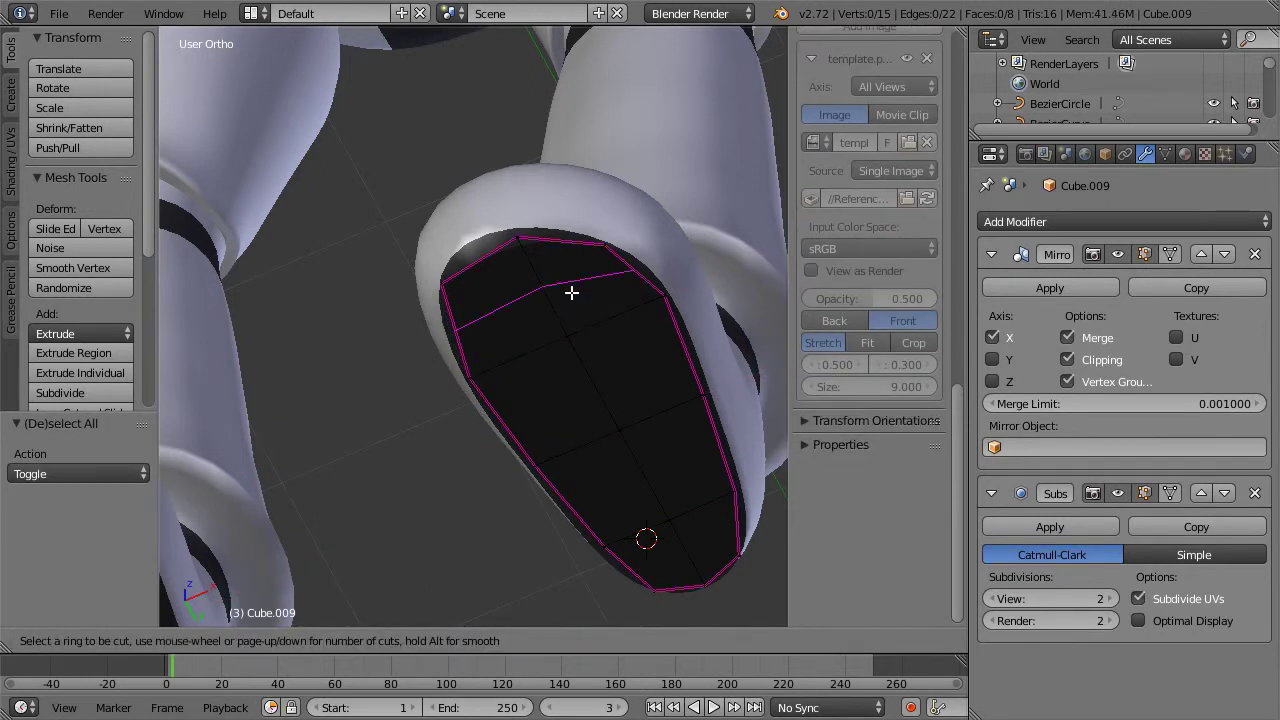
{"action": "scroll", "coordinate": [572, 293], "scroll_direction": "up", "scroll_amount": 2}
{"action": "left_click", "coordinate": [572, 292]}
{"action": "right_click", "coordinate": [572, 292]}
{"action": "key", "text": "a"}
{"action": "key", "text": "ctrl+r"}
{"action": "scroll", "coordinate": [610, 371], "scroll_direction": "up", "scroll_amount": 3}
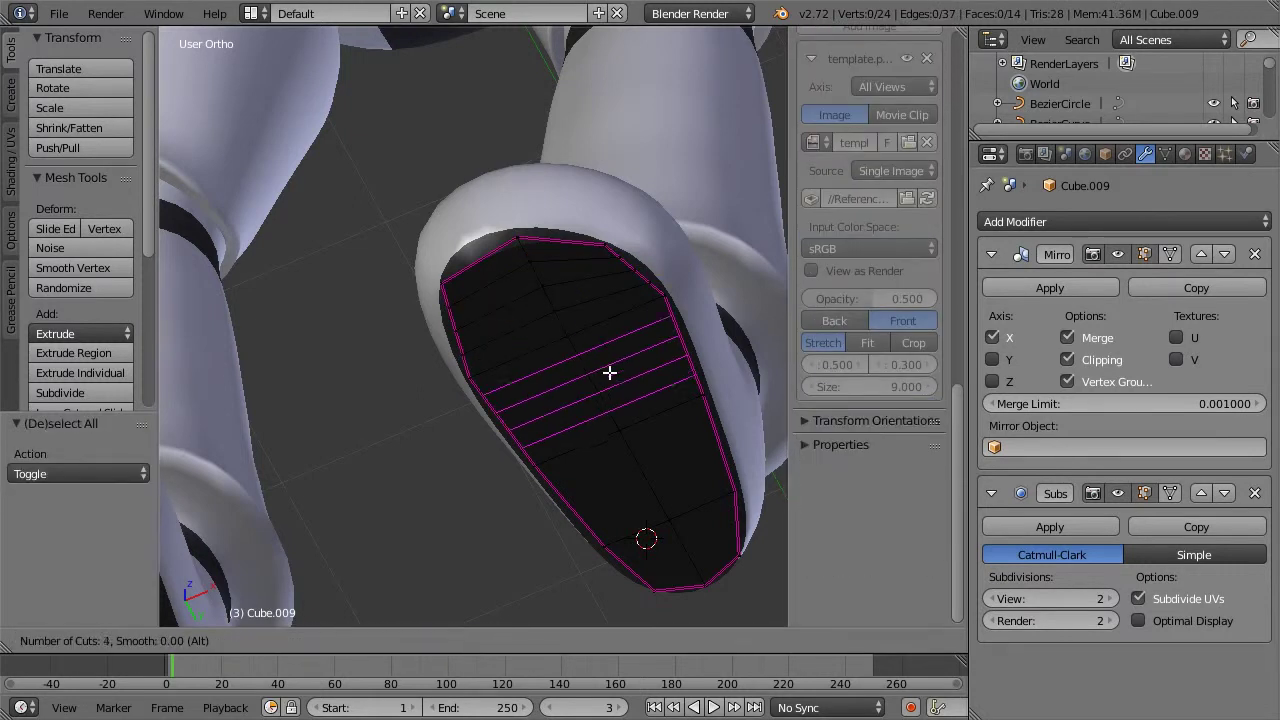
{"action": "left_click", "coordinate": [610, 372]}
{"action": "left_click", "coordinate": [654, 446]}
Step: Add four evenly spaced crosswise loop cuts to the sole section ahead of the heel and four to the heel section
{"action": "key", "text": "ctrl+r"}
{"action": "scroll", "coordinate": [654, 446], "scroll_direction": "up", "scroll_amount": 2}
{"action": "scroll", "coordinate": [654, 446], "scroll_direction": "up", "scroll_amount": 1}
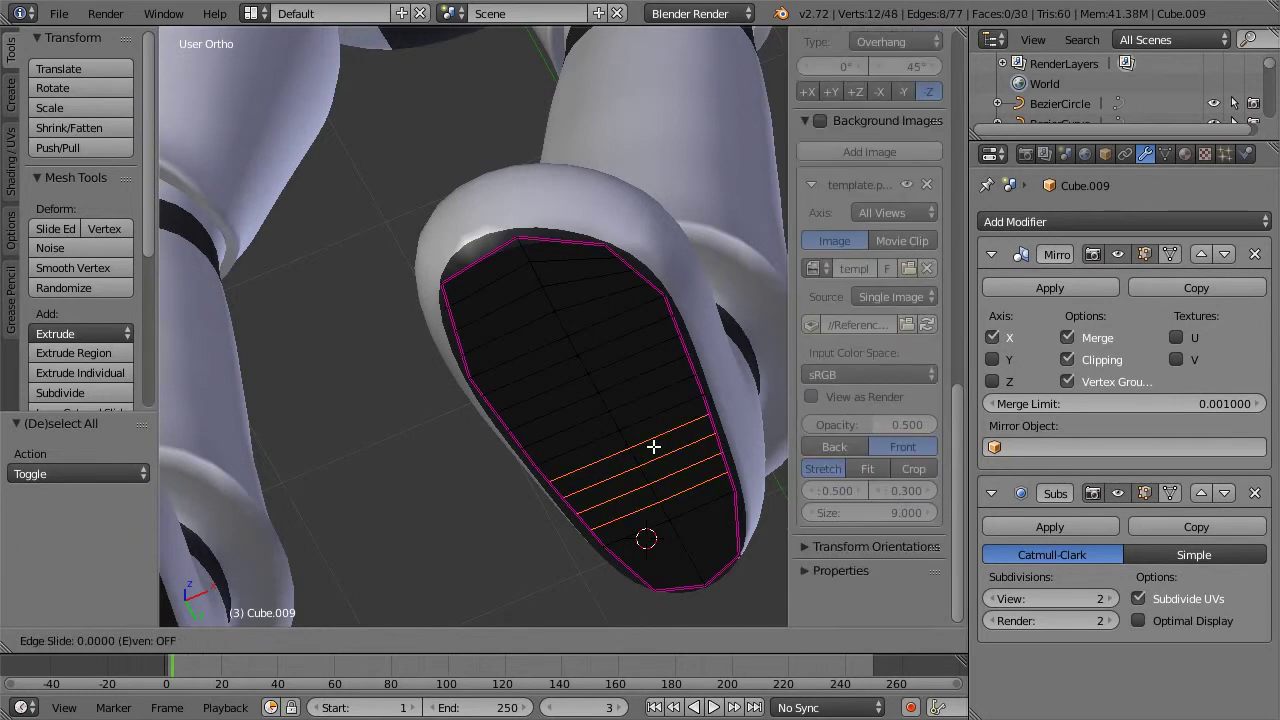
{"action": "left_click", "coordinate": [654, 446]}
{"action": "right_click", "coordinate": [652, 449]}
{"action": "key", "text": "ctrl+r"}
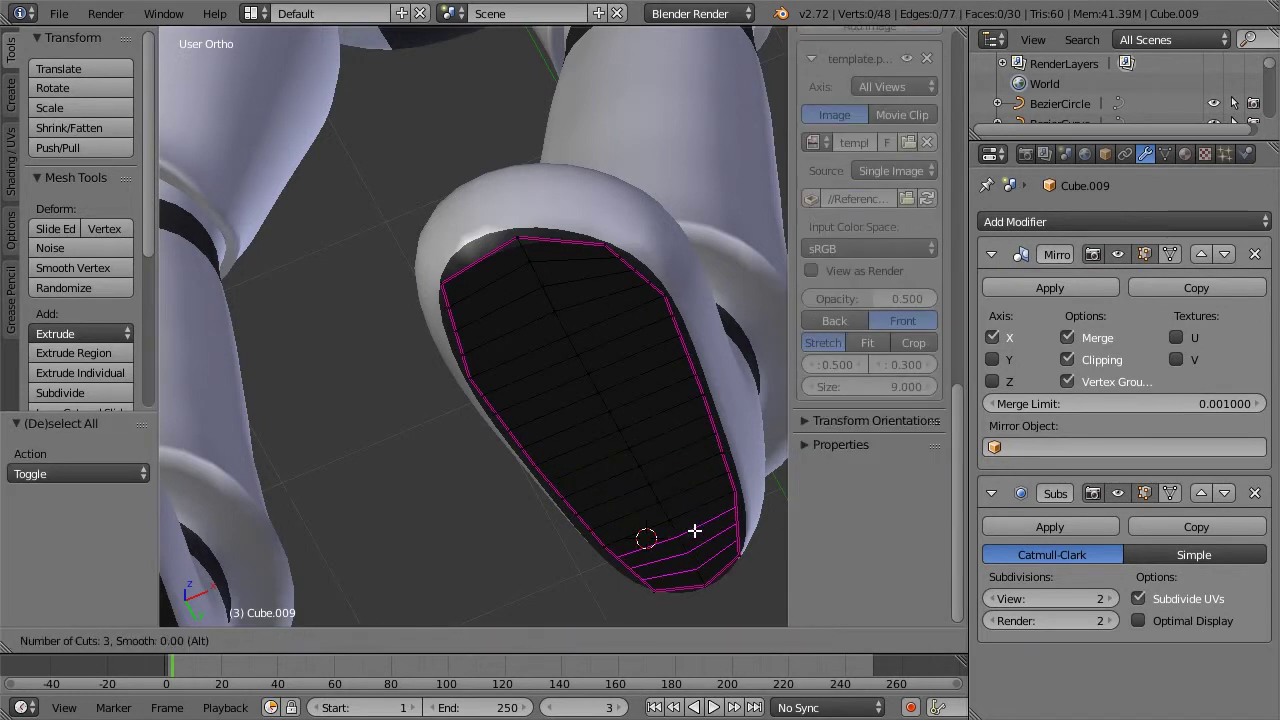
{"action": "left_click", "coordinate": [694, 530]}
{"action": "right_click", "coordinate": [694, 530]}
Step: Lower every other crosswise edge loop of the sole along Z to form a zigzag tread
{"action": "right_click", "coordinate": [506, 271]}
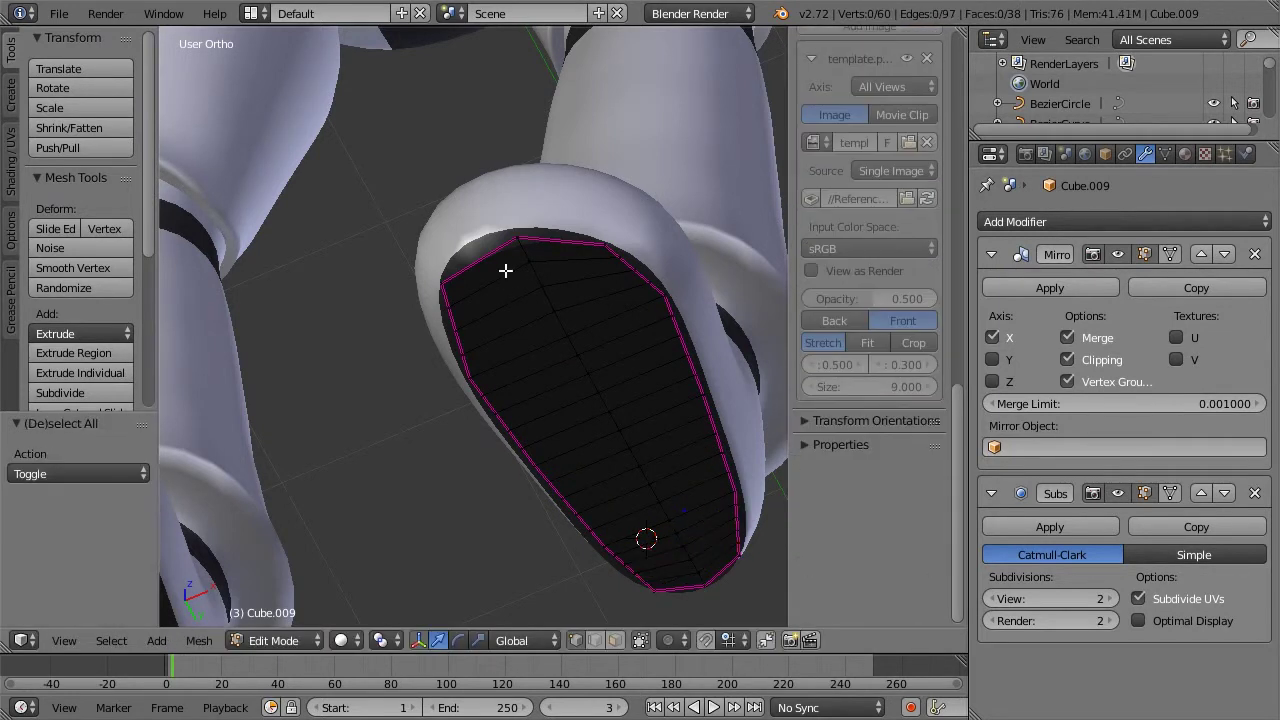
{"action": "right_click", "coordinate": [523, 316], "text": "alt+shift"}
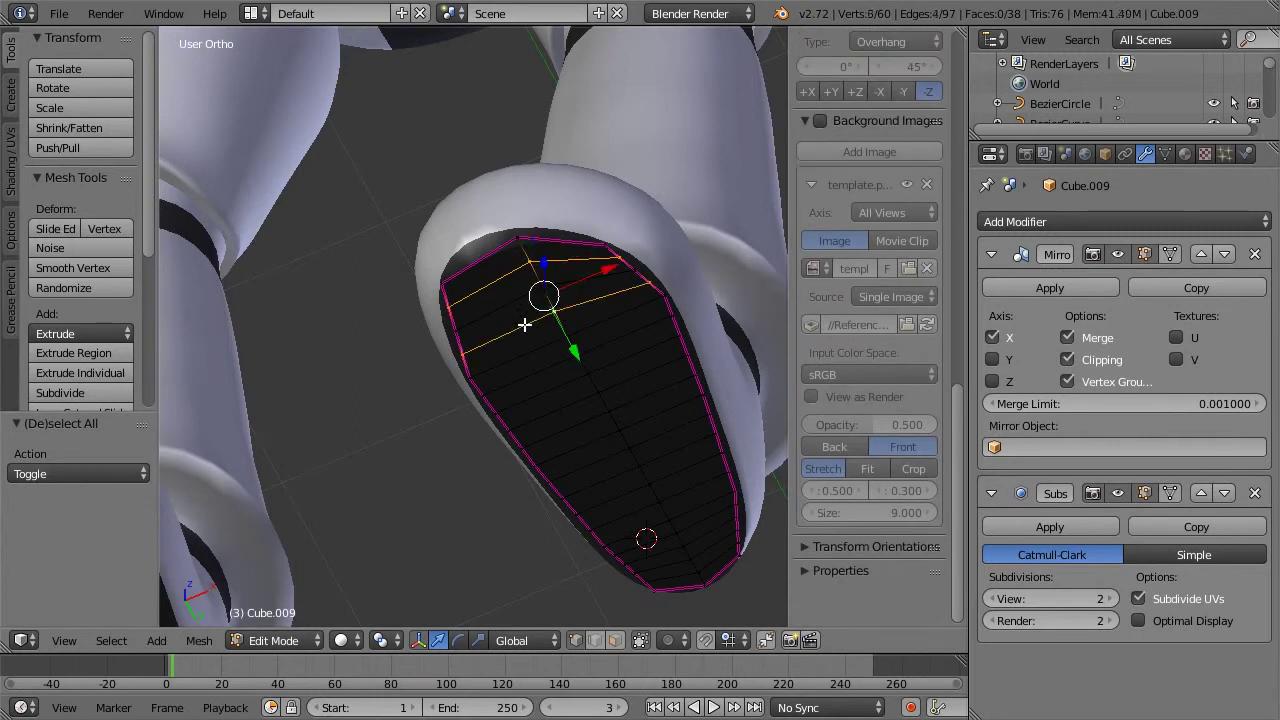
{"action": "right_click", "coordinate": [545, 368], "text": "alt+shift"}
{"action": "right_click", "coordinate": [565, 406], "text": "alt+shift"}
{"action": "right_click", "coordinate": [580, 439], "text": "alt+shift"}
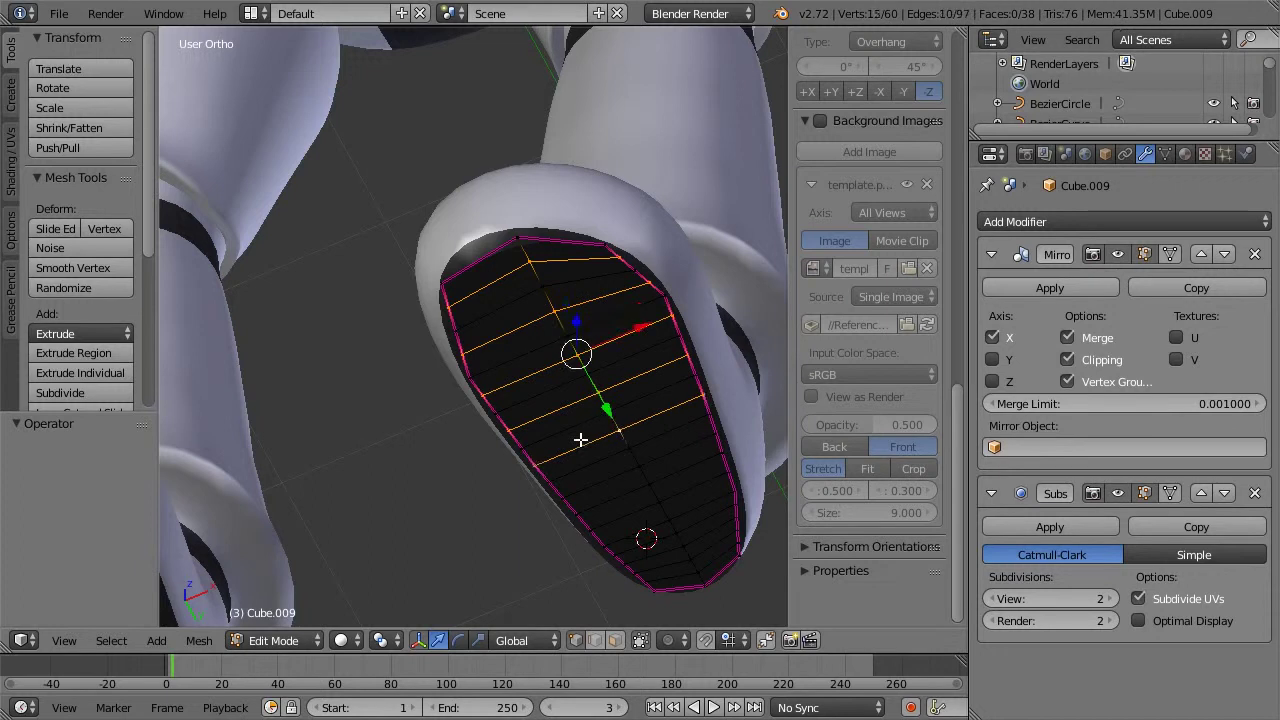
{"action": "right_click", "coordinate": [603, 480], "text": "alt+shift"}
{"action": "right_click", "coordinate": [621, 510], "text": "alt+shift"}
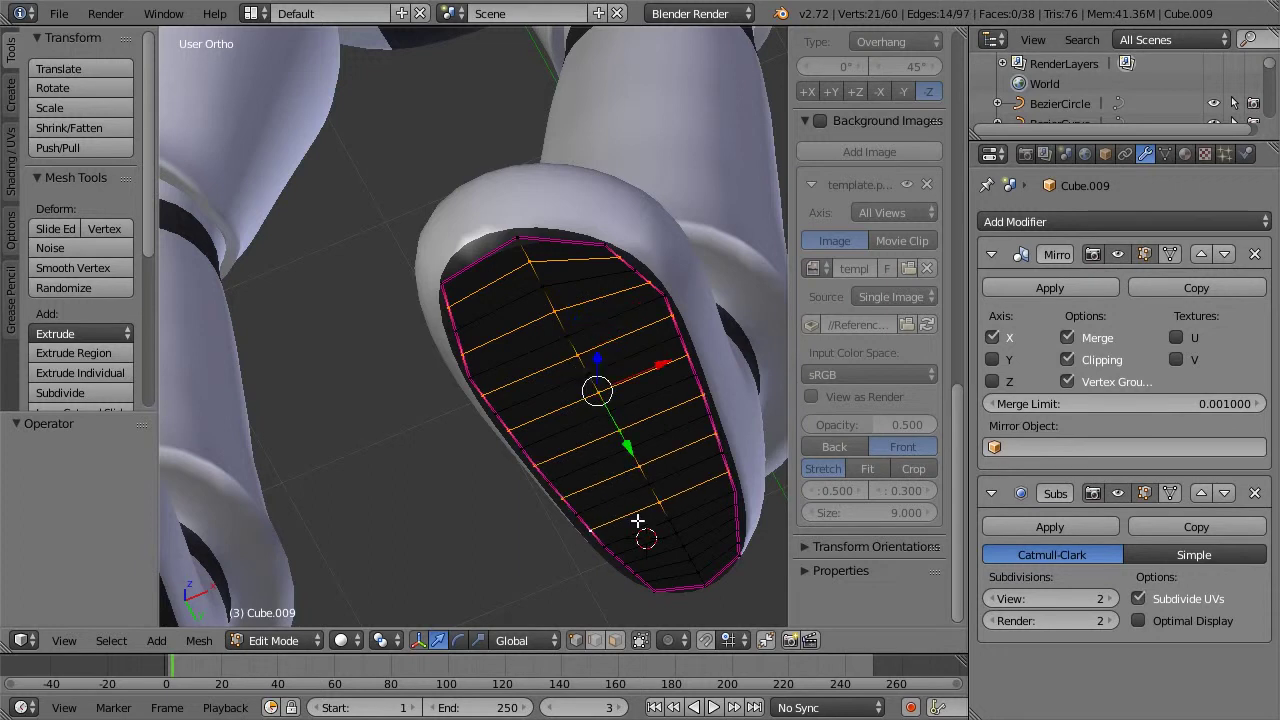
{"action": "right_click", "coordinate": [700, 525], "text": "alt+shift"}
{"action": "right_click", "coordinate": [710, 546], "text": "alt+shift"}
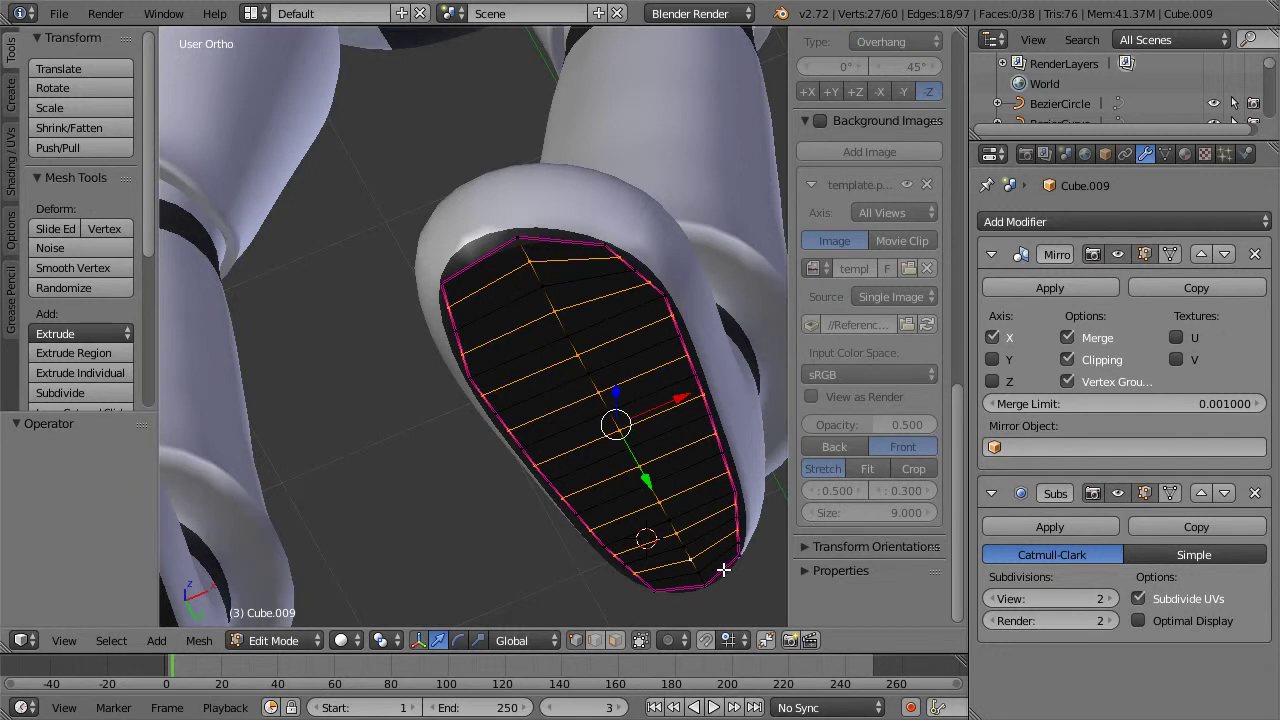
{"action": "middle_click_drag", "start_coordinate": [618, 357], "coordinate": [563, 394]}
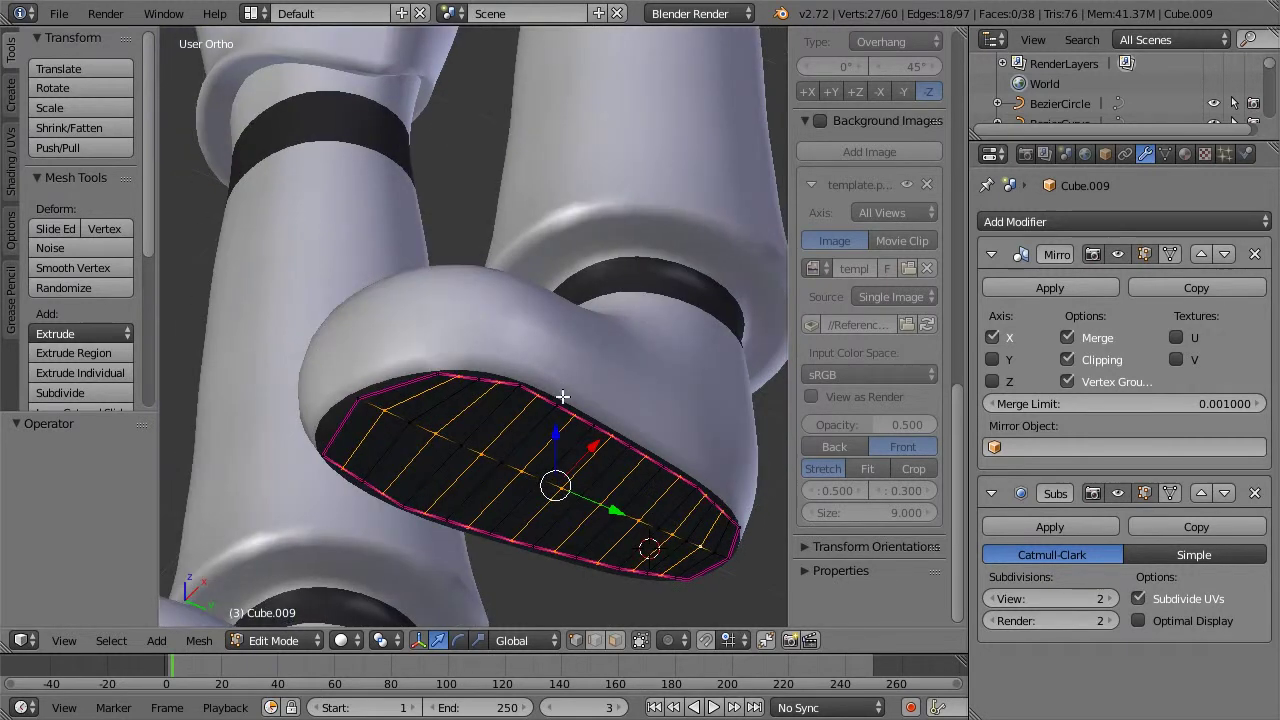
{"action": "left_click_drag", "start_coordinate": [555, 438], "coordinate": [555, 438]}
{"action": "left_click", "coordinate": [555, 453]}
{"action": "middle_click_drag", "start_coordinate": [555, 453], "coordinate": [471, 360]}
Step: Extrude the whole sole mesh and raise the extruded faces along Z to give the sole thickness
{"action": "key", "text": "a"}
{"action": "key", "text": "a"}
{"action": "key", "text": "e"}
{"action": "right_click", "coordinate": [480, 430]}
{"action": "key", "text": "g"}
{"action": "key", "text": "z"}
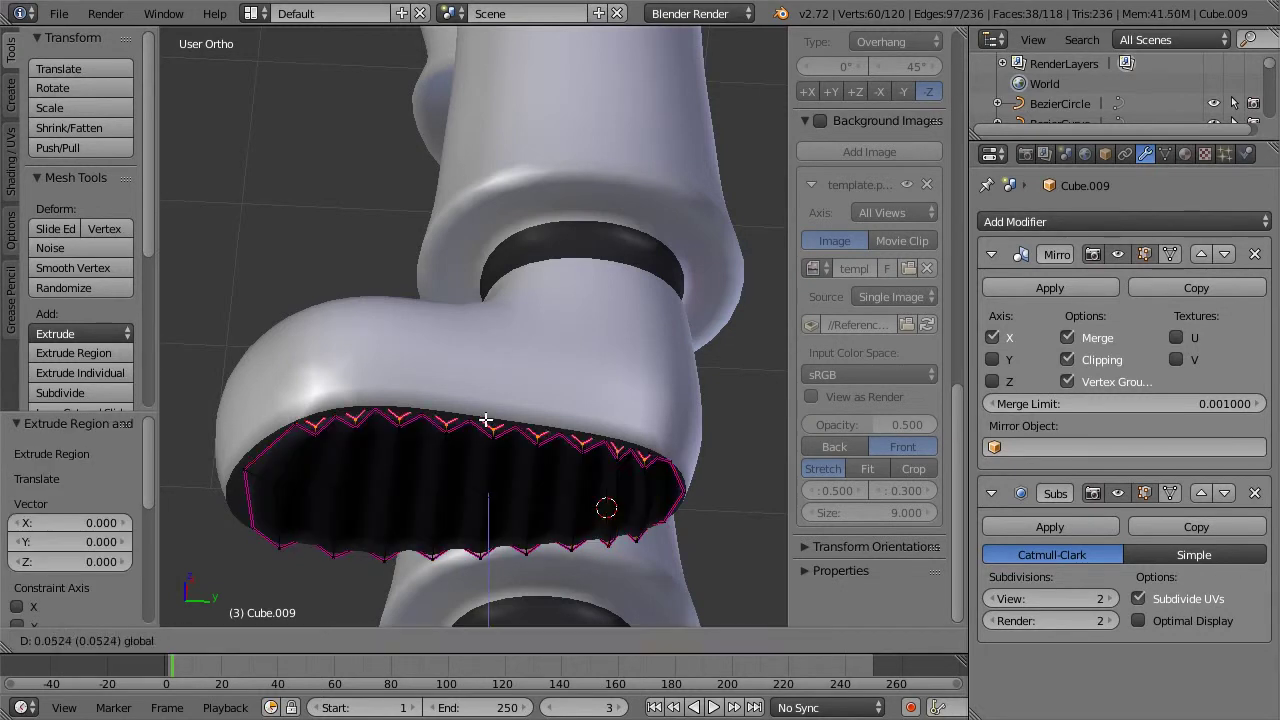
{"action": "left_click", "coordinate": [488, 406]}
{"action": "key", "text": "z"}
{"action": "mouse_move", "coordinate": [504, 399]}
{"action": "middle_mouse_down"}
{"action": "mouse_move", "coordinate": [508, 434]}
{"action": "mouse_move", "coordinate": [523, 413]}
{"action": "middle_mouse_up"}
{"action": "key", "text": "z"}
{"action": "scroll", "coordinate": [510, 434], "scroll_direction": "down", "scroll_amount": 2}
{"action": "key", "text": "Tab"}
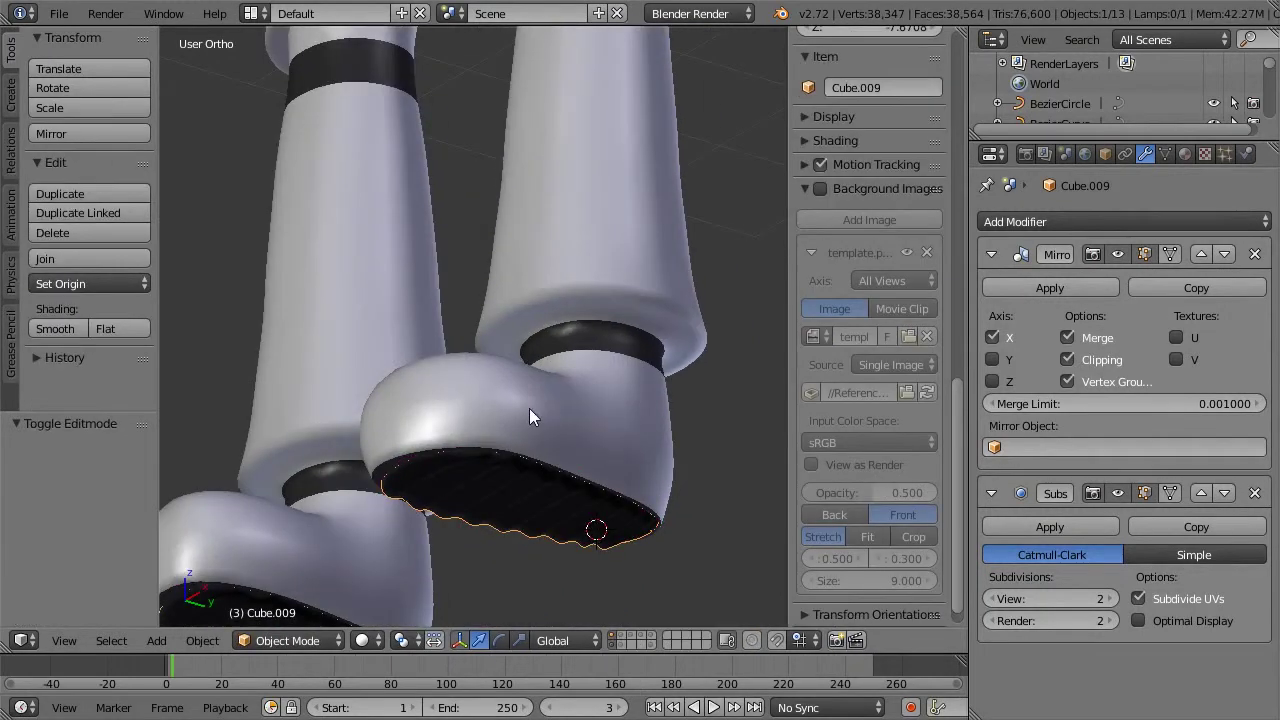
Step: Raise the sole's extruded upper faces a further 0.022 along Z, working in the side view
{"action": "middle_click_drag", "start_coordinate": [631, 333], "coordinate": [486, 436]}
{"action": "key", "text": "KP_3"}
{"action": "scroll", "coordinate": [486, 444], "scroll_direction": "up", "scroll_amount": 2}
{"action": "key", "text": "Tab"}
{"action": "scroll", "coordinate": [458, 310], "scroll_direction": "up", "scroll_amount": 1}
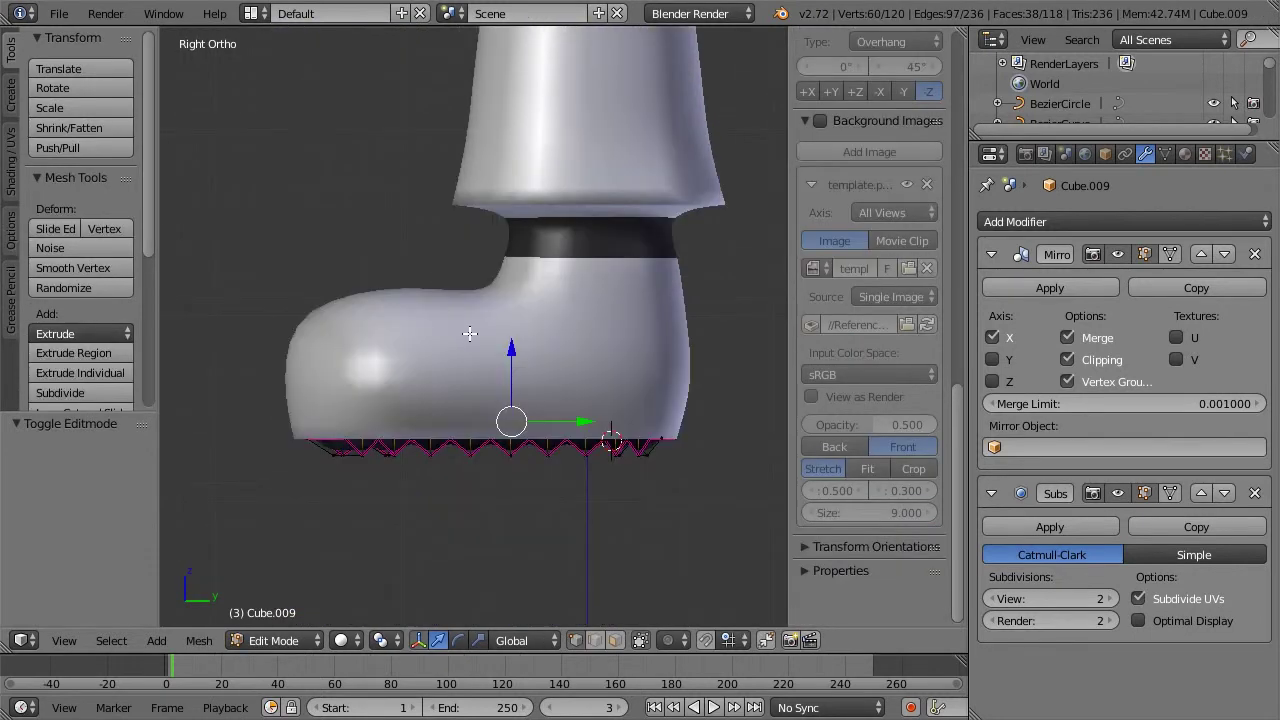
{"action": "key", "text": "z"}
{"action": "scroll", "coordinate": [510, 381], "scroll_direction": "up", "scroll_amount": 2}
{"action": "left_click_drag", "start_coordinate": [526, 406], "coordinate": [526, 400]}
{"action": "middle_click_drag", "start_coordinate": [564, 434], "coordinate": [588, 434]}
{"action": "key", "text": "KP_3"}
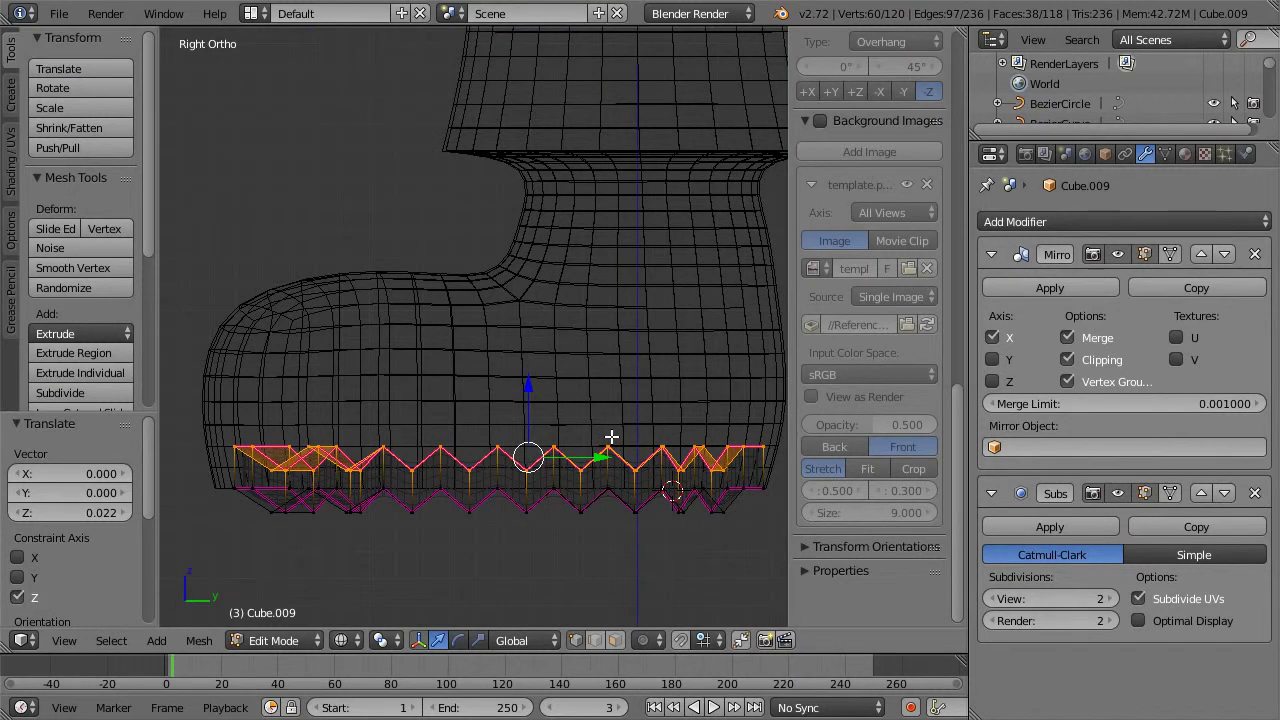
Step: Flatten the sole's extruded upper faces by scaling to 0 along Z and lower them about 0.019
{"action": "key", "text": "s"}
{"action": "key", "text": "z"}
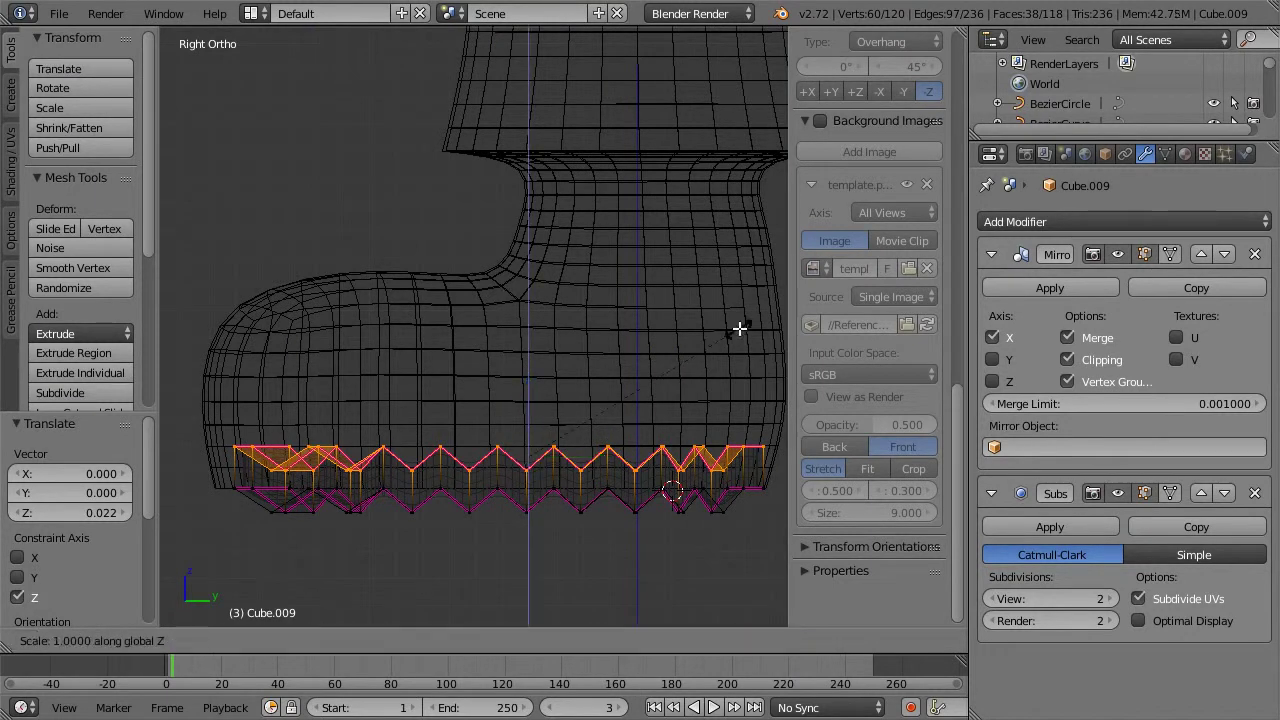
{"action": "left_click", "coordinate": [528, 452]}
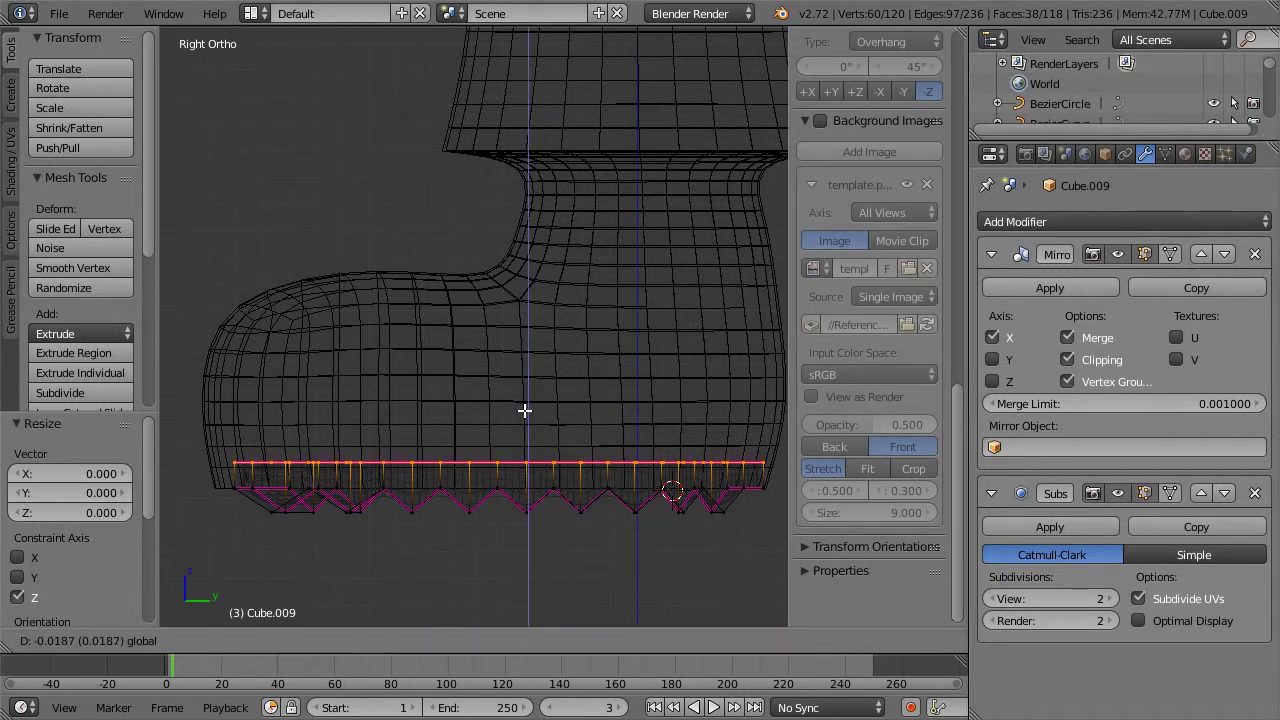
{"action": "key", "text": "Tab"}
{"action": "key", "text": "Tab"}
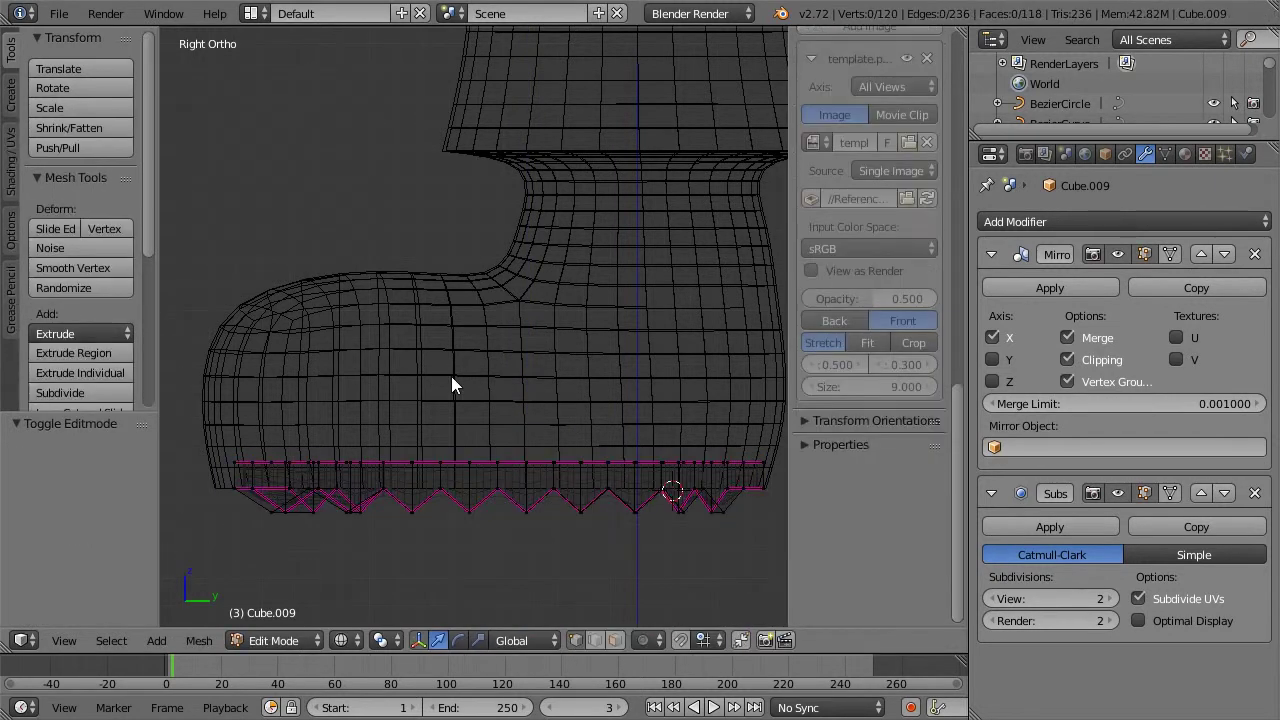
Step: Leave mesh editing, deselect everything and examine the treaded soles and legs from several angles
{"action": "scroll", "coordinate": [451, 376], "scroll_direction": "down", "scroll_amount": 2}
{"action": "key", "text": "Tab"}
{"action": "middle_click_drag", "start_coordinate": [369, 335], "coordinate": [473, 354]}
{"action": "key", "text": "Tab"}
{"action": "key", "text": "z"}
{"action": "scroll", "coordinate": [475, 354], "scroll_direction": "down", "scroll_amount": 3}
{"action": "mouse_move", "coordinate": [575, 337]}
{"action": "middle_mouse_down"}
{"action": "mouse_move", "coordinate": [497, 363]}
{"action": "mouse_move", "coordinate": [440, 457]}
{"action": "mouse_move", "coordinate": [523, 290]}
{"action": "mouse_move", "coordinate": [634, 334]}
{"action": "mouse_move", "coordinate": [599, 398]}
{"action": "mouse_move", "coordinate": [578, 404]}
{"action": "middle_mouse_up"}
{"action": "scroll", "coordinate": [497, 363], "scroll_direction": "down", "scroll_amount": 2}
{"action": "scroll", "coordinate": [443, 459], "scroll_direction": "up", "scroll_amount": 3}
{"action": "key", "text": "z"}
{"action": "key", "text": "z"}
{"action": "key", "text": "a"}
{"action": "key", "text": "Tab"}
{"action": "key", "text": "a"}
{"action": "scroll", "coordinate": [578, 404], "scroll_direction": "up", "scroll_amount": 1}
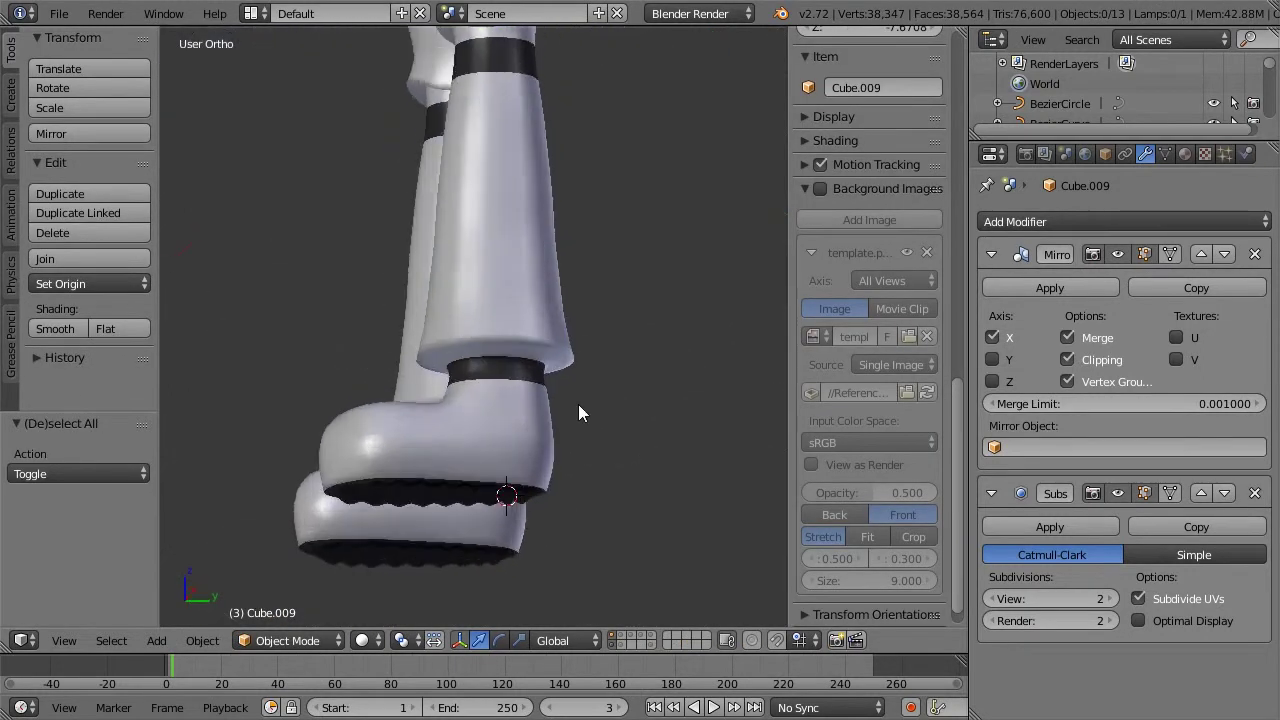
{"action": "scroll", "coordinate": [578, 404], "scroll_direction": "down", "scroll_amount": 4}
{"action": "middle_click_drag", "start_coordinate": [589, 301], "coordinate": [645, 308]}
{"action": "scroll", "coordinate": [605, 315], "scroll_direction": "down", "scroll_amount": 4}
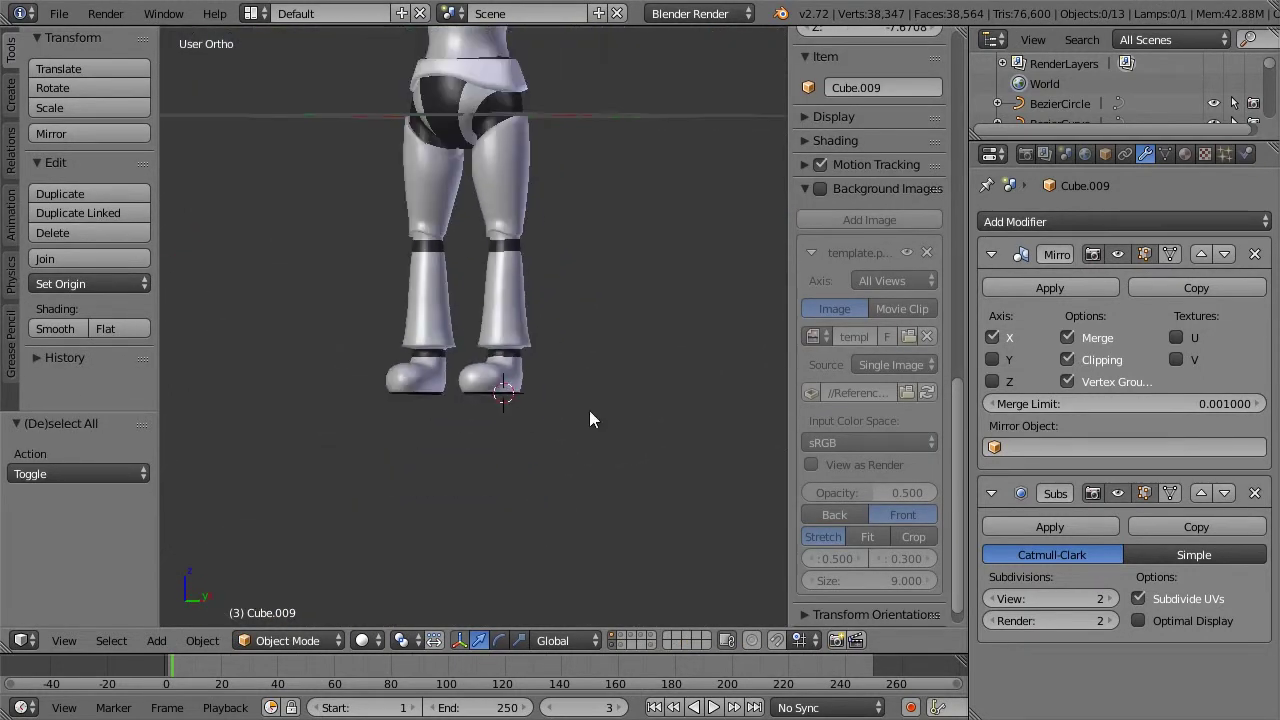
{"action": "scroll", "coordinate": [605, 389], "scroll_direction": "up", "scroll_amount": 2}
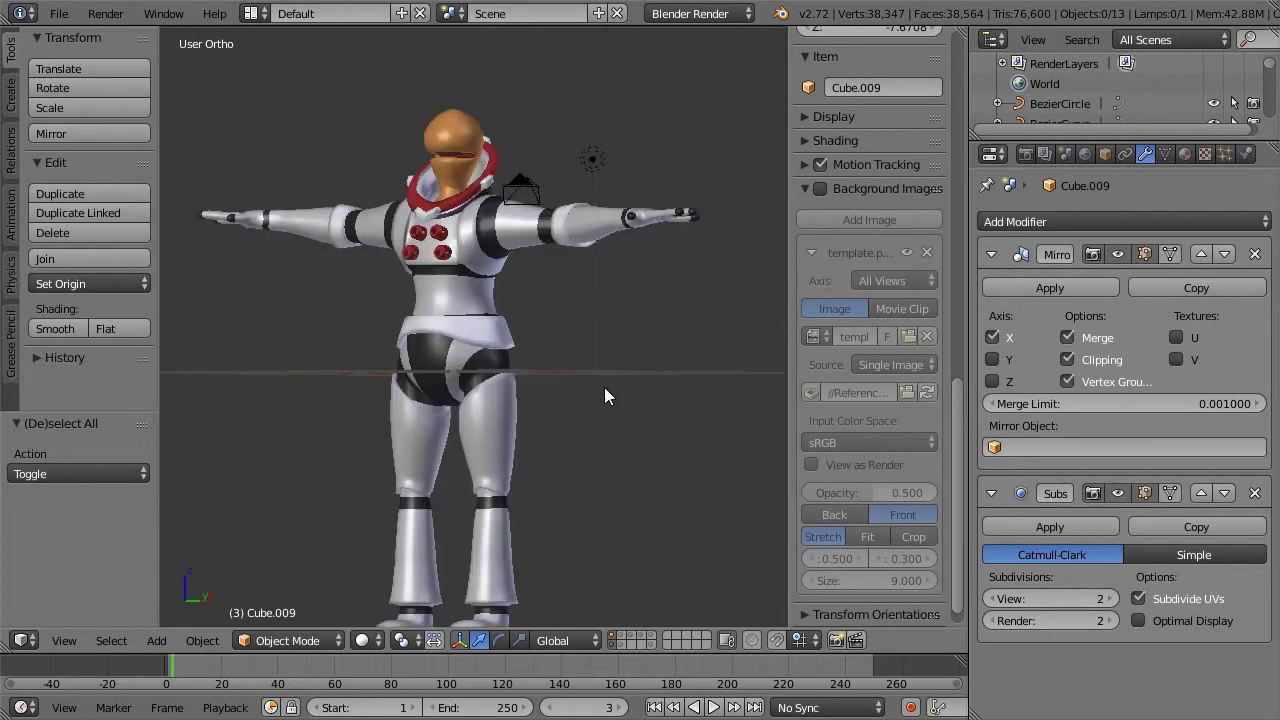
Step: Show the helmet's layer together with the body and inspect the whole character from the front, side and above
{"action": "left_click", "coordinate": [622, 645], "text": "shift"}
{"action": "middle_click_drag", "start_coordinate": [632, 320], "coordinate": [639, 241]}
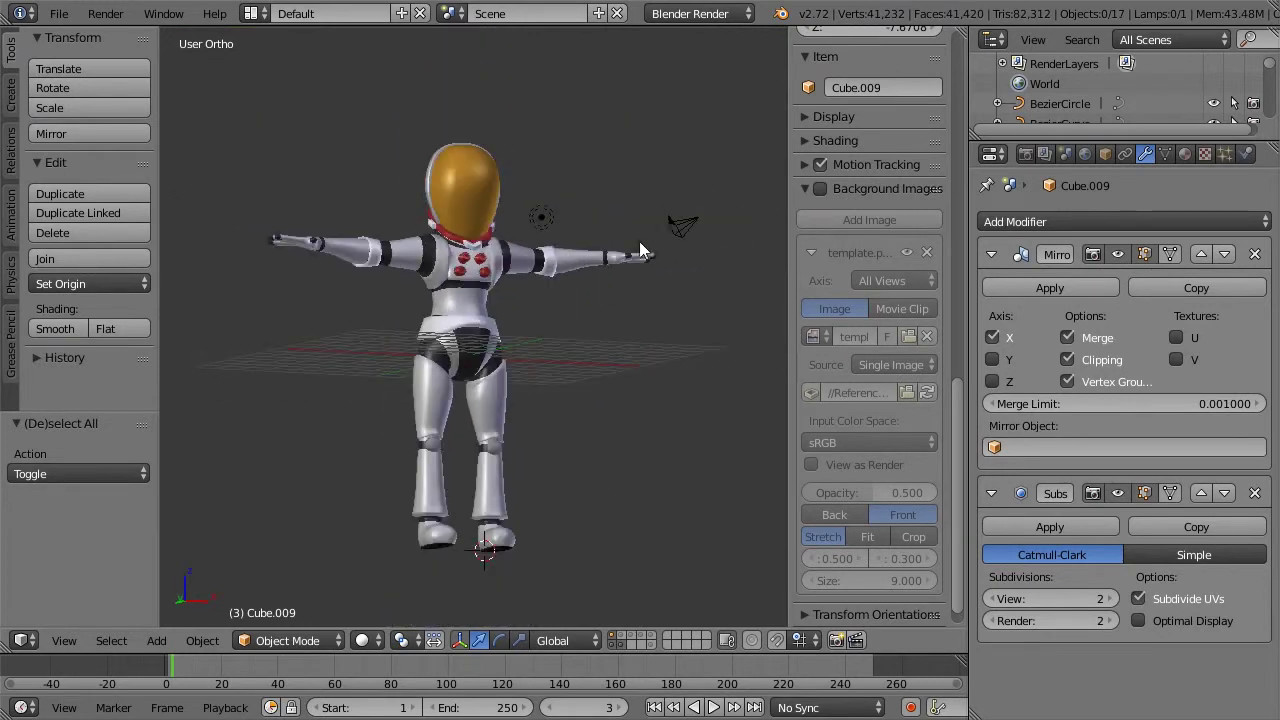
{"action": "middle_click_drag", "start_coordinate": [597, 289], "coordinate": [576, 378]}
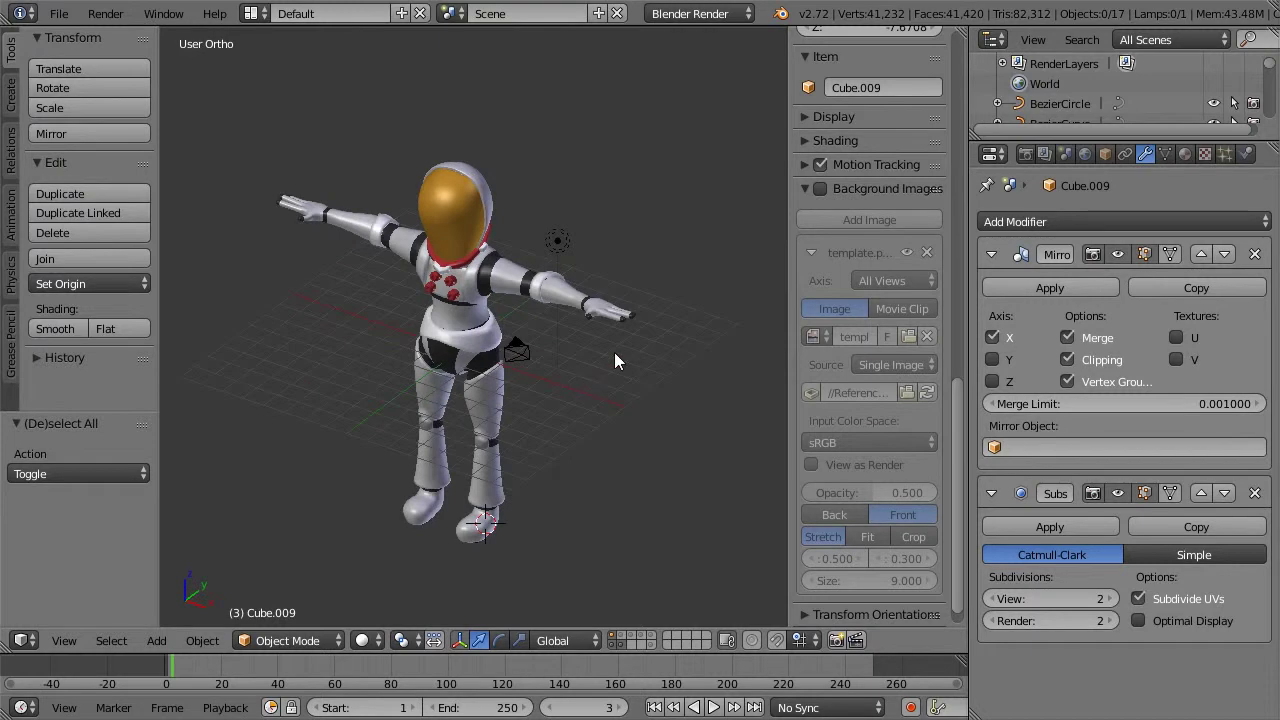
{"action": "scroll", "coordinate": [615, 354], "scroll_direction": "down", "scroll_amount": 1}
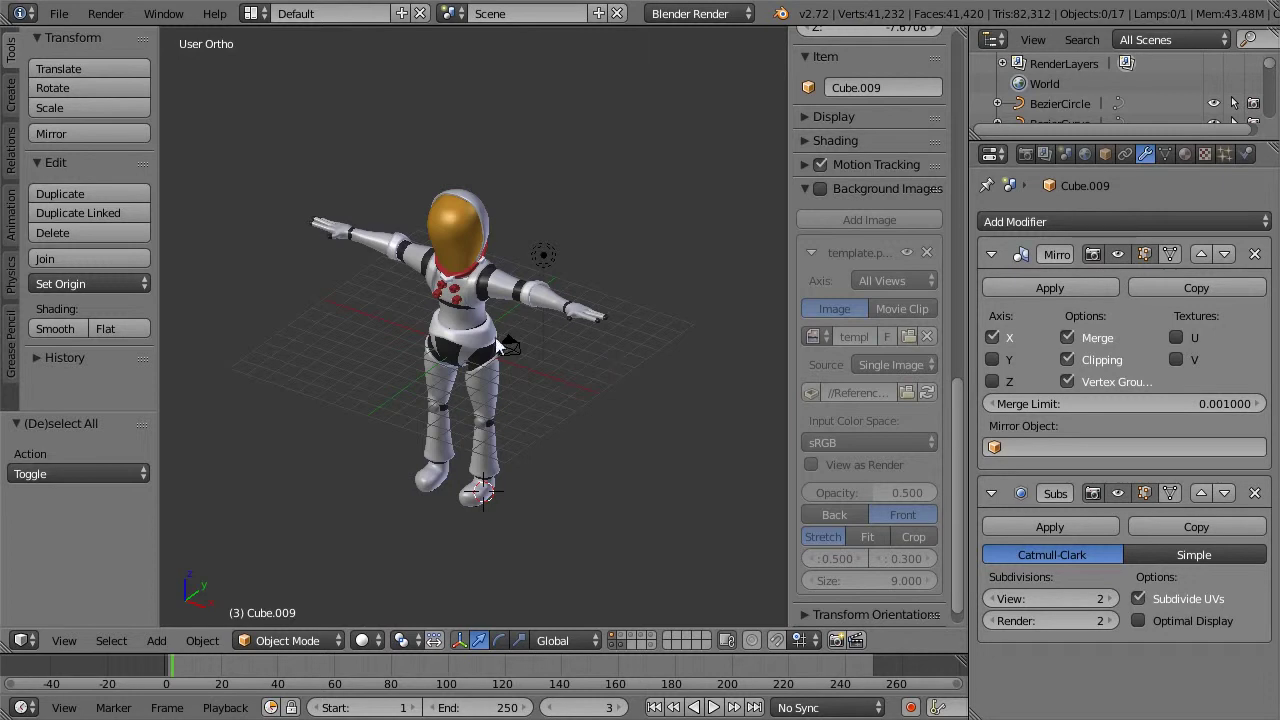
{"action": "scroll", "coordinate": [475, 318], "scroll_direction": "up", "scroll_amount": 3}
{"action": "scroll", "coordinate": [475, 318], "scroll_direction": "up", "scroll_amount": 3}
{"action": "middle_click_drag", "start_coordinate": [475, 318], "coordinate": [511, 297]}
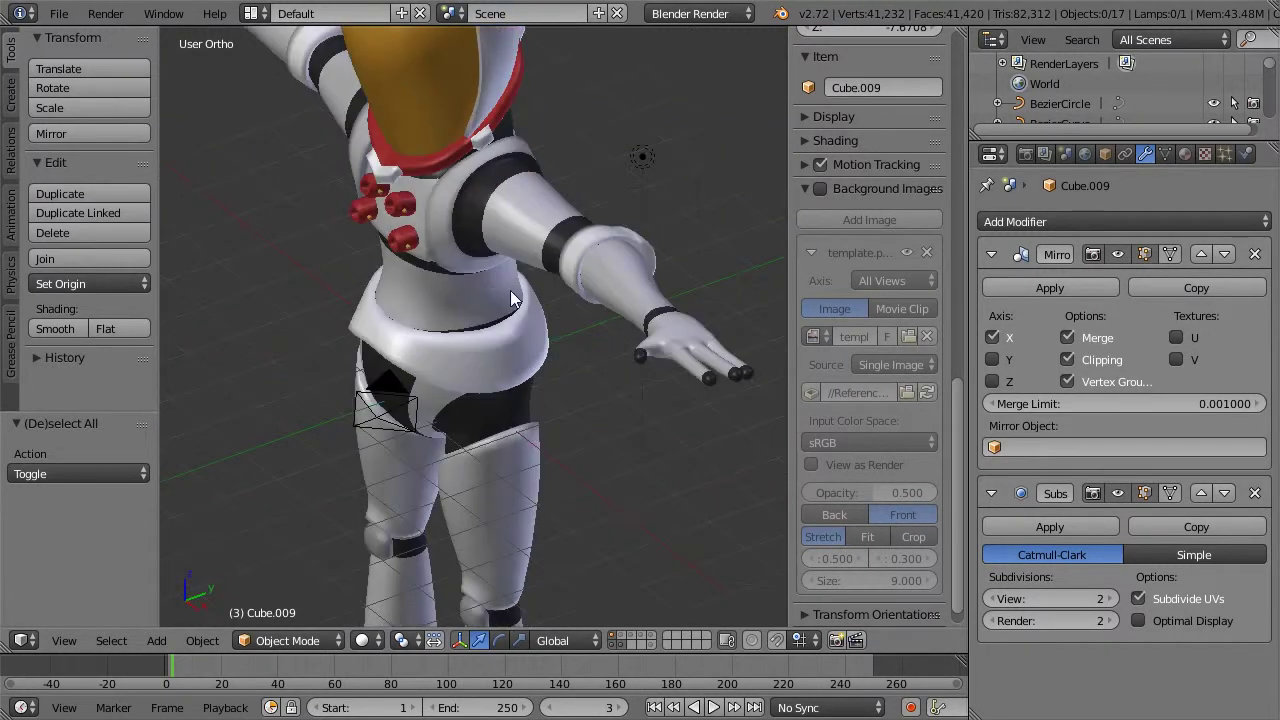
{"action": "key", "text": "KP_7"}
{"action": "scroll", "coordinate": [511, 298], "scroll_direction": "up", "scroll_amount": 2}
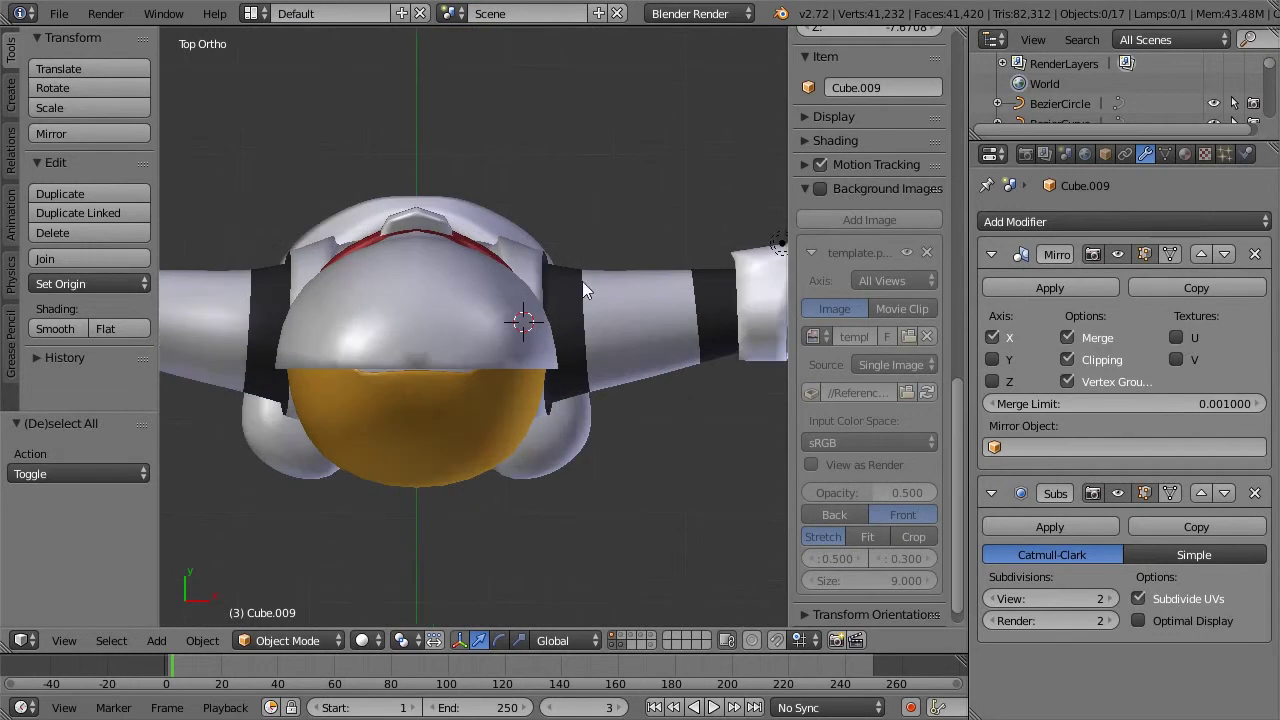
{"action": "middle_click_drag", "start_coordinate": [460, 267], "coordinate": [318, 248], "text": "shift"}
{"action": "scroll", "coordinate": [477, 297], "scroll_direction": "down", "scroll_amount": 3}
{"action": "middle_click_drag", "start_coordinate": [515, 204], "coordinate": [514, 154]}
{"action": "middle_click_drag", "start_coordinate": [466, 203], "coordinate": [514, 167]}
{"action": "scroll", "coordinate": [498, 240], "scroll_direction": "down", "scroll_amount": 1}
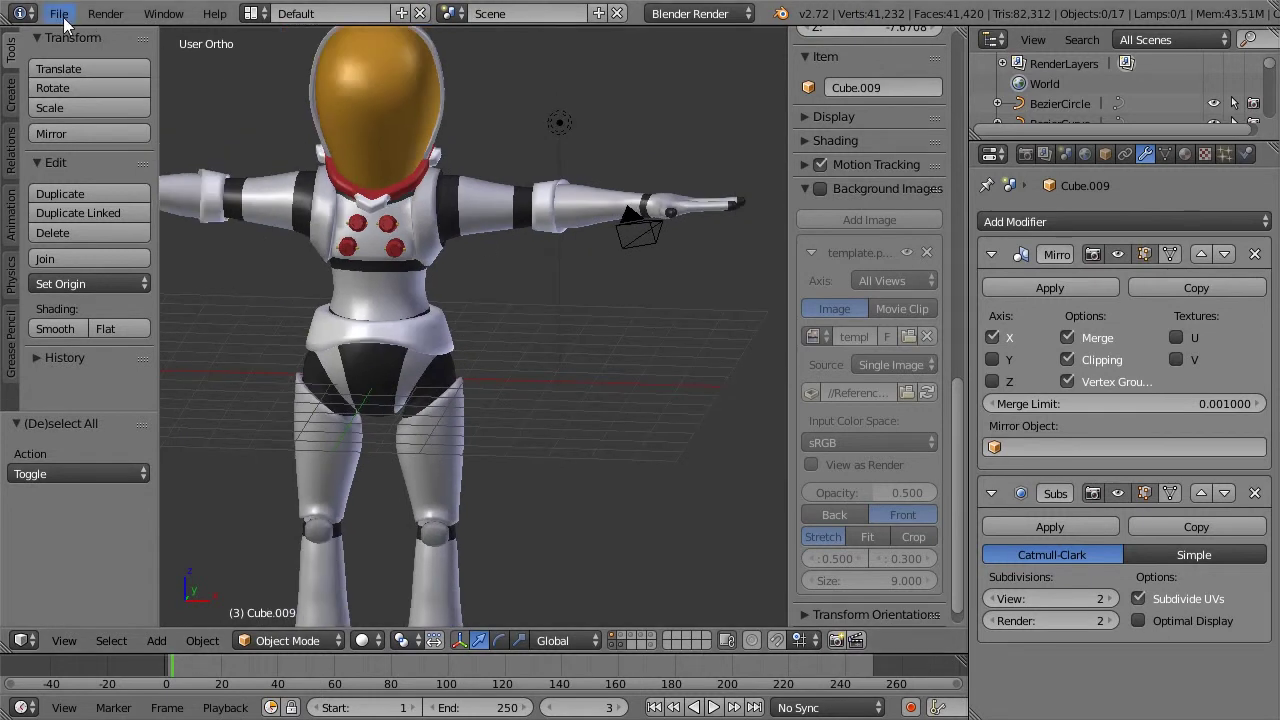
Step: Open the character's body mesh for editing in front view, framed on the torso and shoulder
{"action": "right_click", "coordinate": [460, 205]}
{"action": "key", "text": "Tab"}
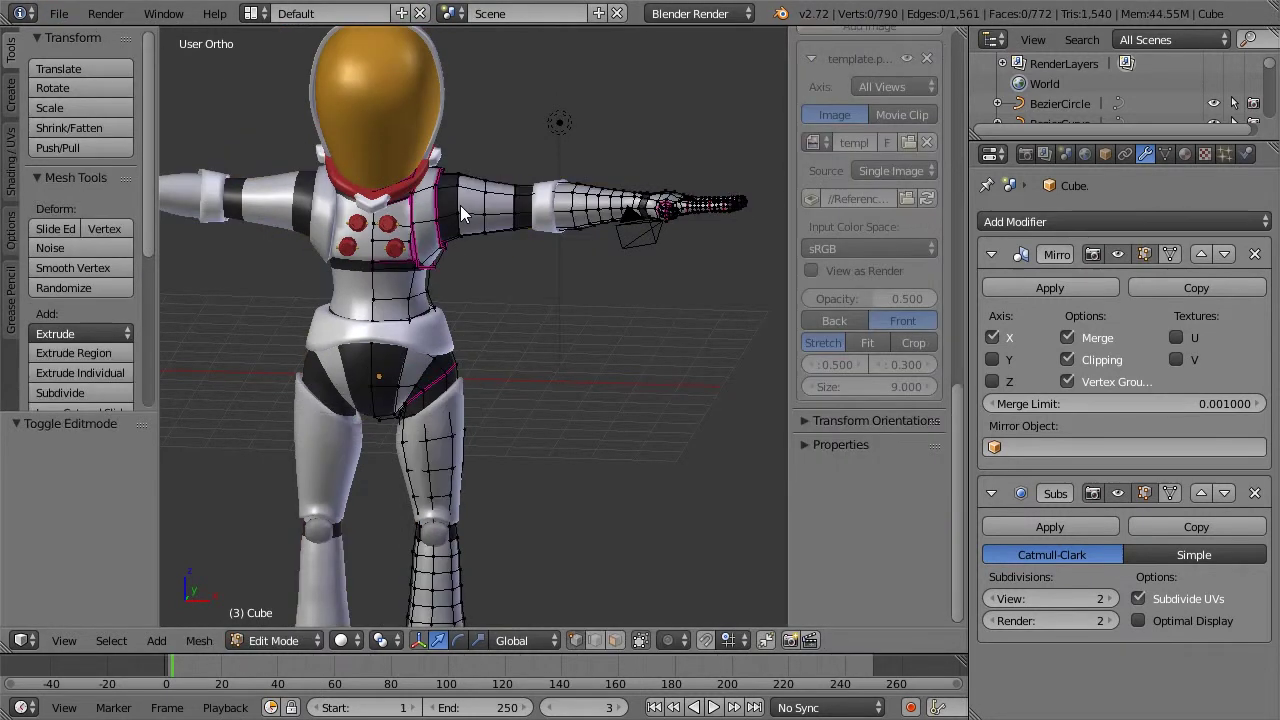
{"action": "key", "text": "KP_1"}
{"action": "scroll", "coordinate": [460, 205], "scroll_direction": "up", "scroll_amount": 4}
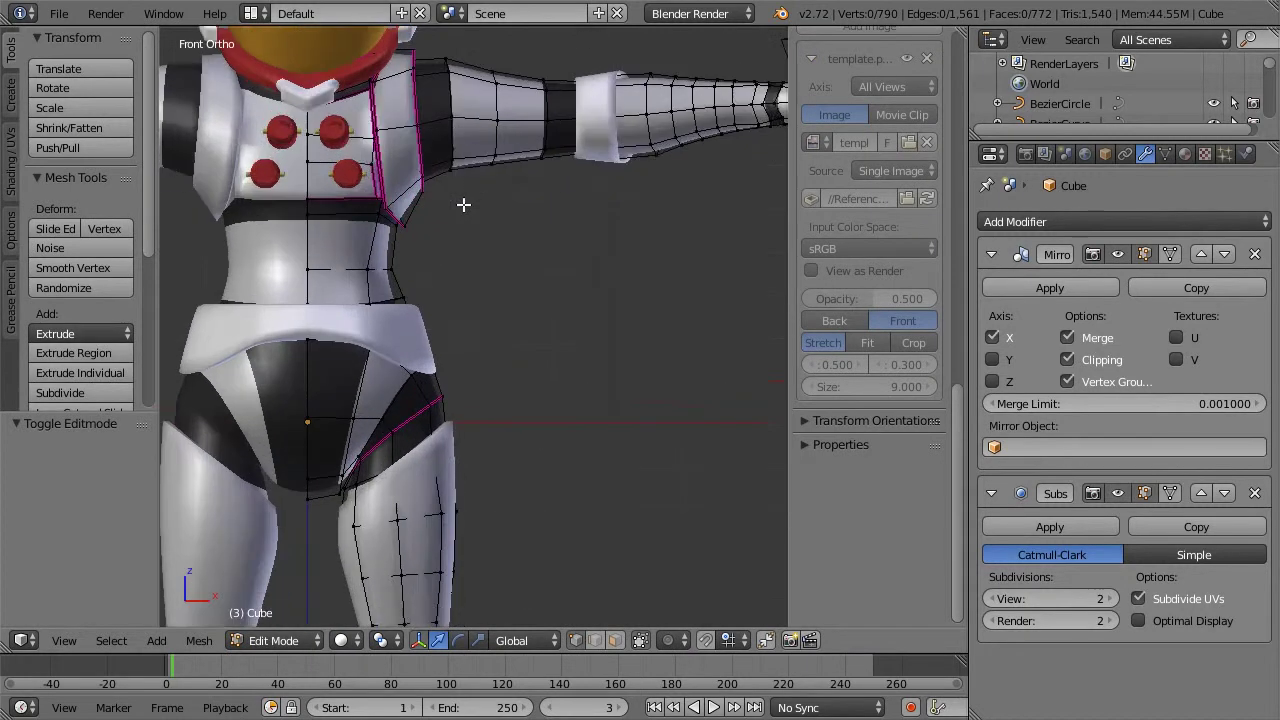
{"action": "middle_click_drag", "start_coordinate": [486, 194], "coordinate": [523, 294], "text": "shift"}
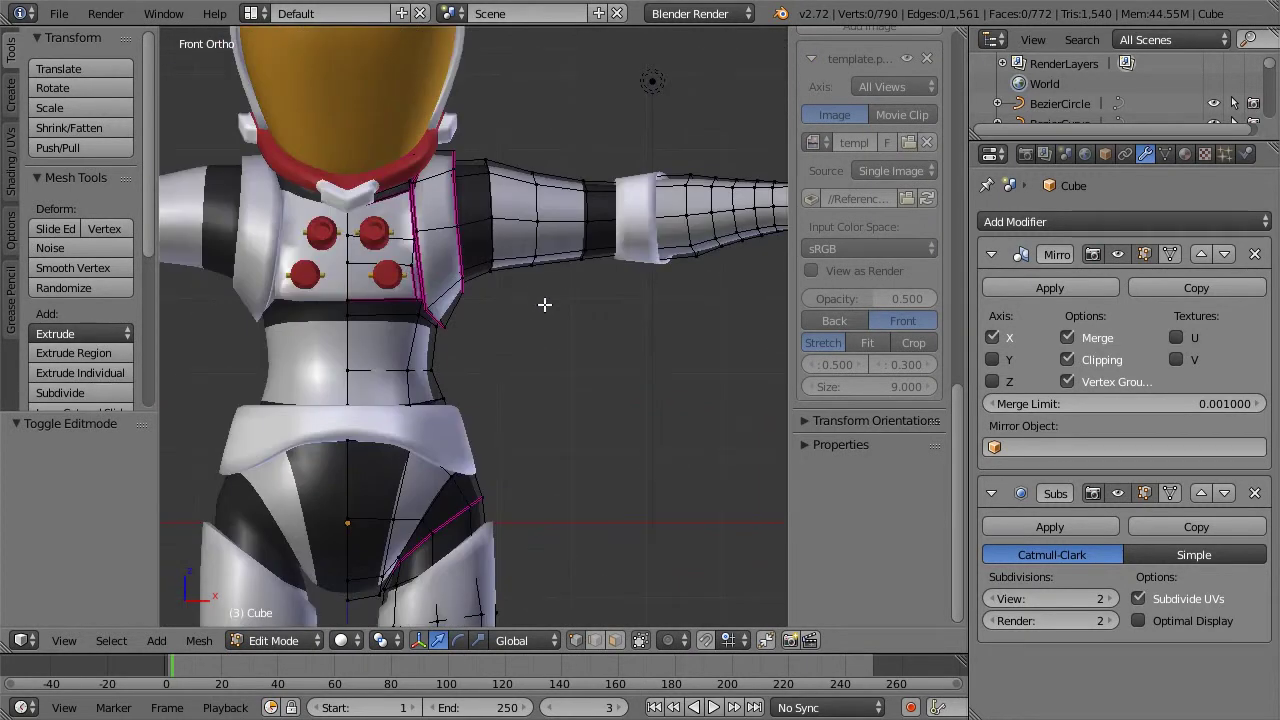
{"action": "key", "text": "z"}
{"action": "key", "text": "z"}
{"action": "key", "text": "z"}
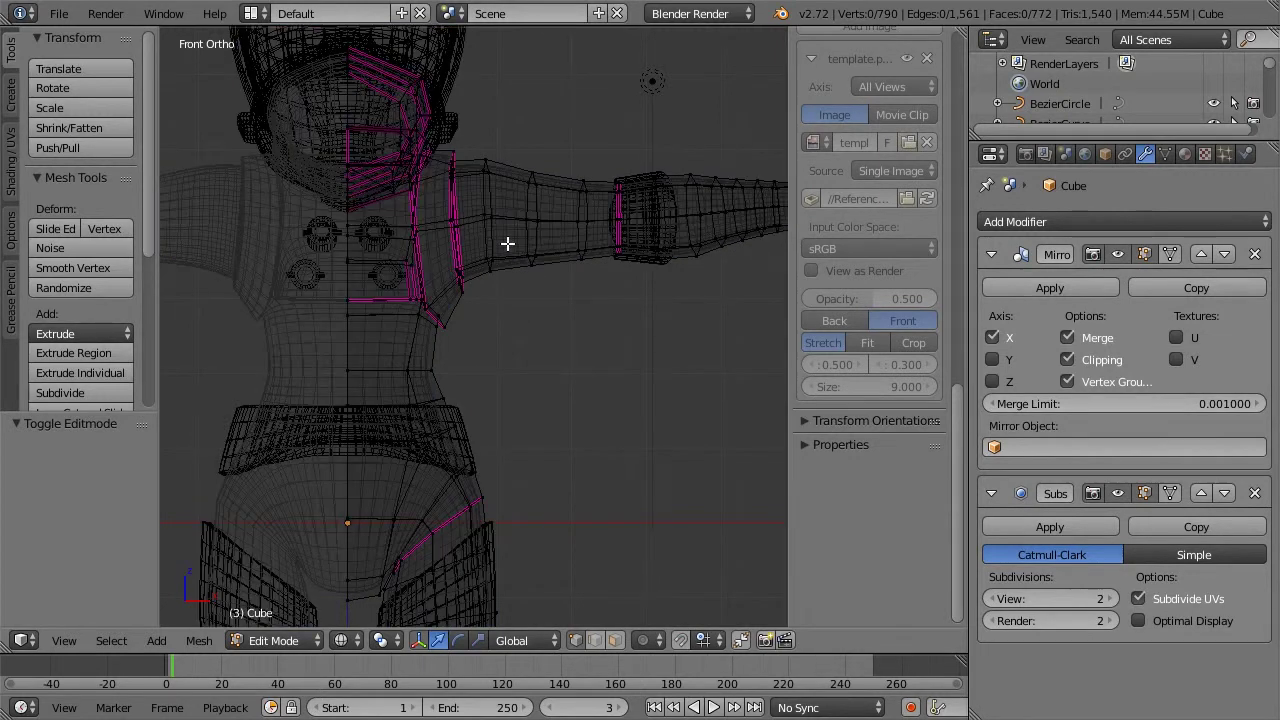
{"action": "key", "text": "z"}
{"action": "scroll", "coordinate": [507, 243], "scroll_direction": "up", "scroll_amount": 2}
Step: Add four evenly spaced loop cuts around the black shoulder band between the chest piece and the upper arm
{"action": "key", "text": "ctrl+r"}
{"action": "scroll", "coordinate": [476, 162], "scroll_direction": "up", "scroll_amount": 1}
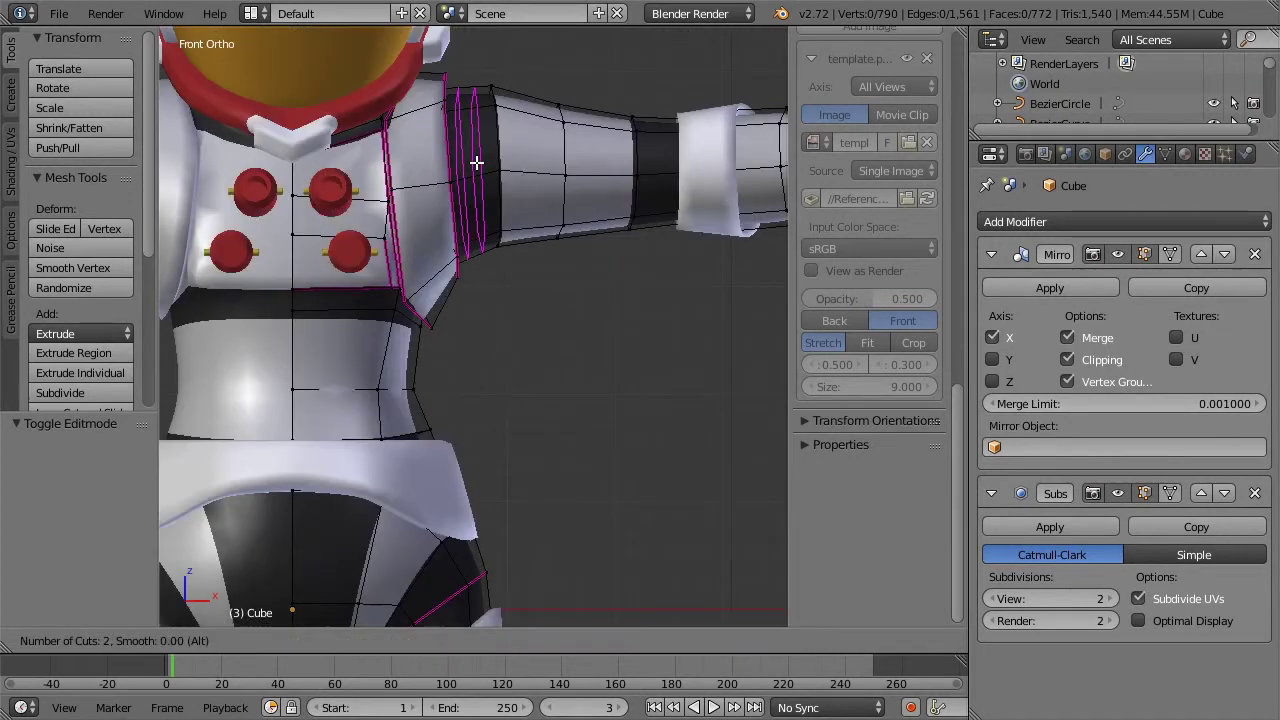
{"action": "scroll", "coordinate": [476, 162], "scroll_direction": "up", "scroll_amount": 2}
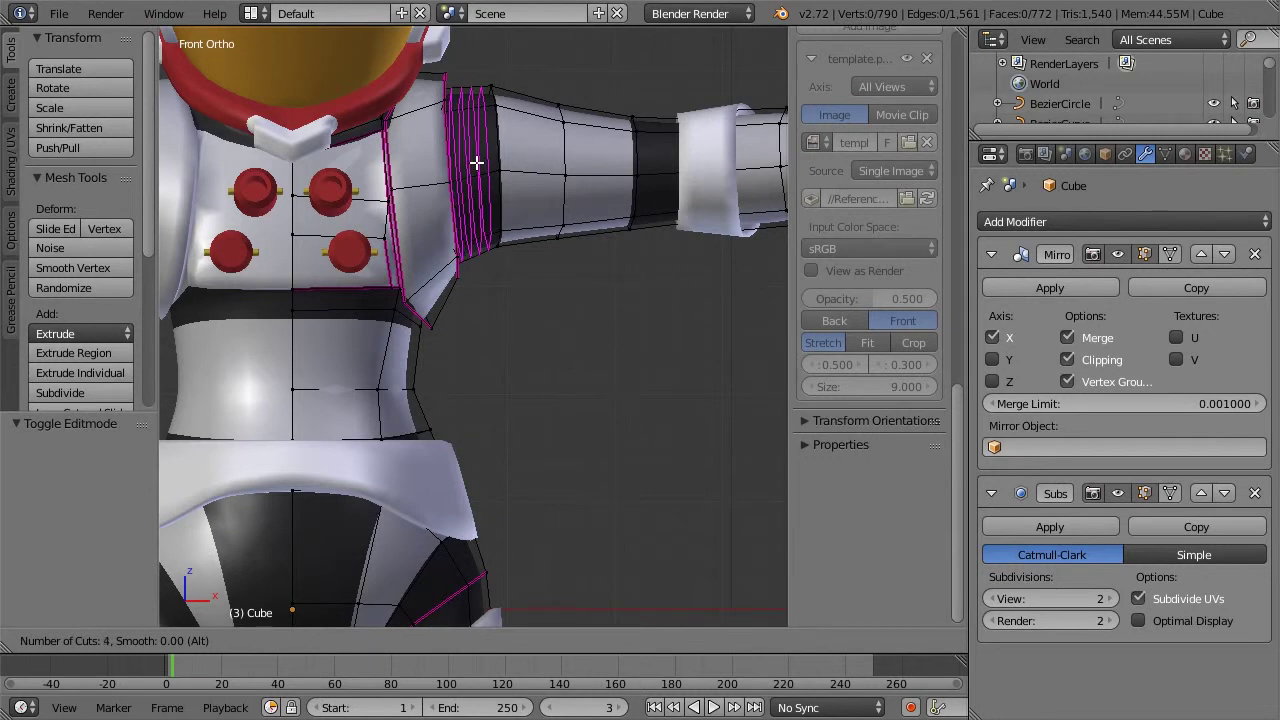
{"action": "left_click", "coordinate": [476, 162]}
{"action": "left_click", "coordinate": [476, 162]}
{"action": "key", "text": "a"}
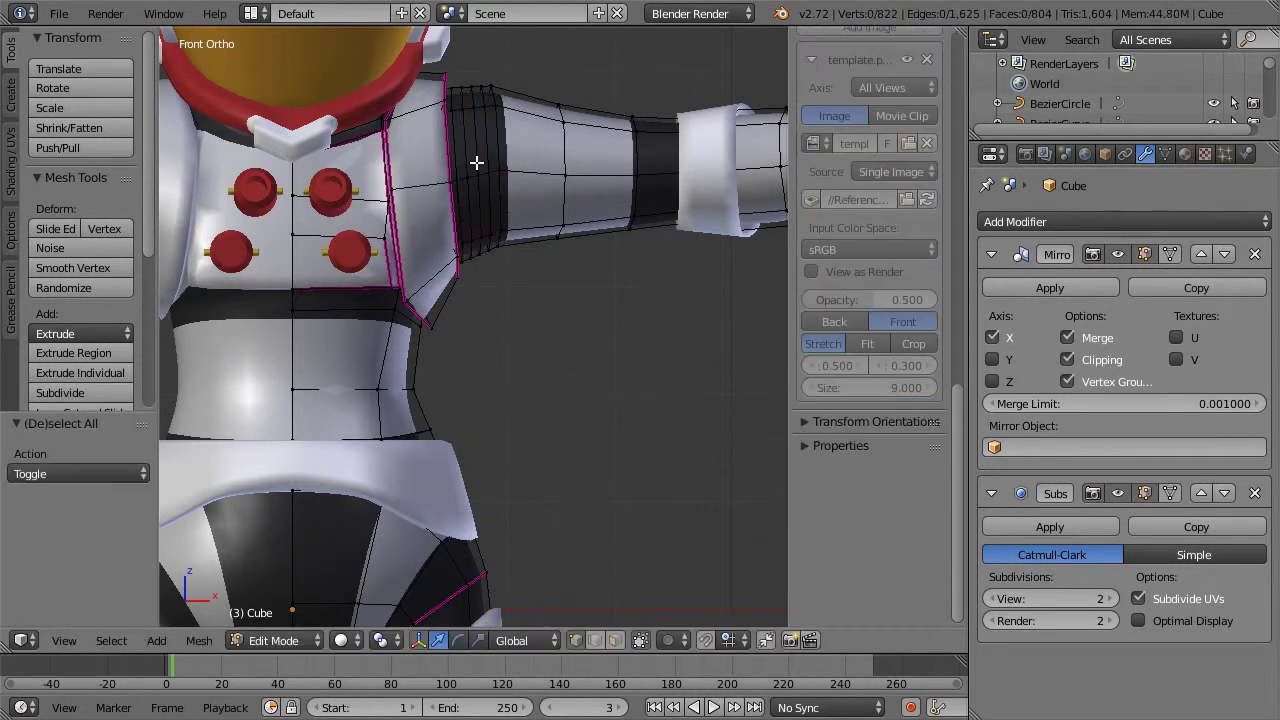
{"action": "middle_click_drag", "start_coordinate": [500, 152], "coordinate": [508, 248], "text": "shift"}
{"action": "scroll", "coordinate": [507, 247], "scroll_direction": "up", "scroll_amount": 3}
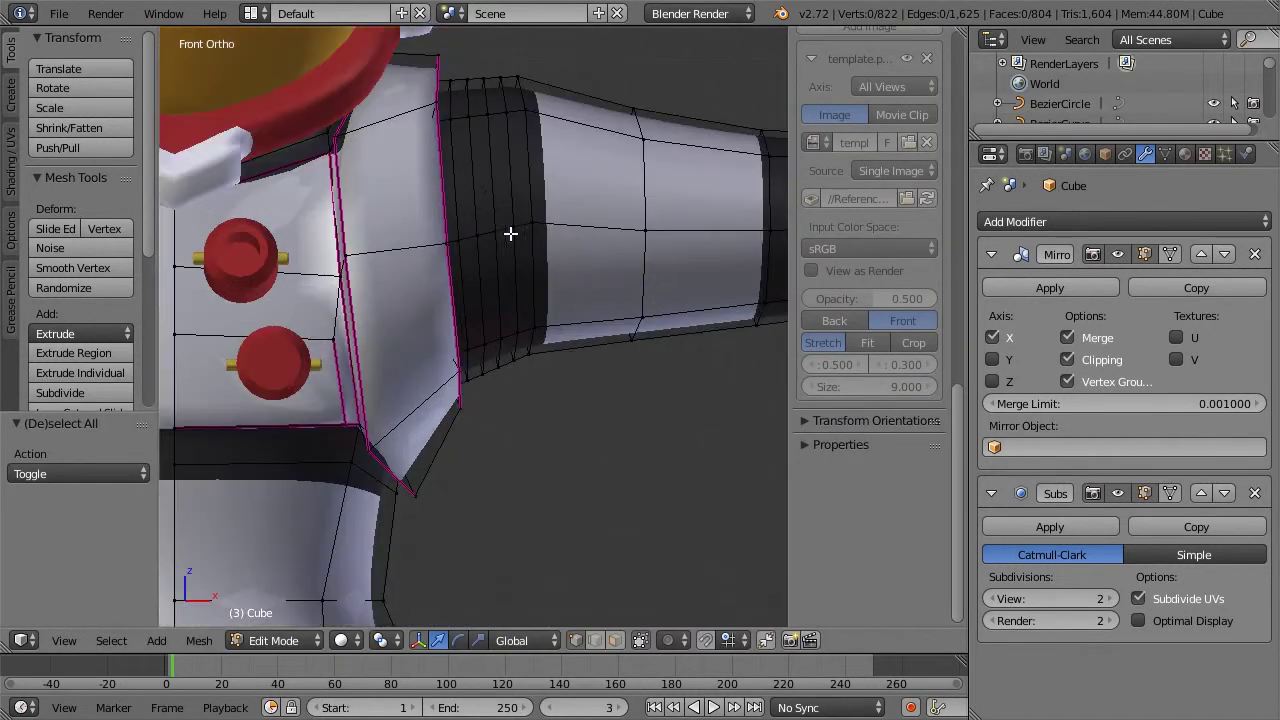
Step: Scale two alternate edge loops of the black shoulder band to 0.885, crease them, and leave mesh editing
{"action": "right_click", "coordinate": [474, 188], "text": "alt"}
{"action": "right_click", "coordinate": [510, 156], "text": "alt+shift"}
{"action": "key", "text": "s"}
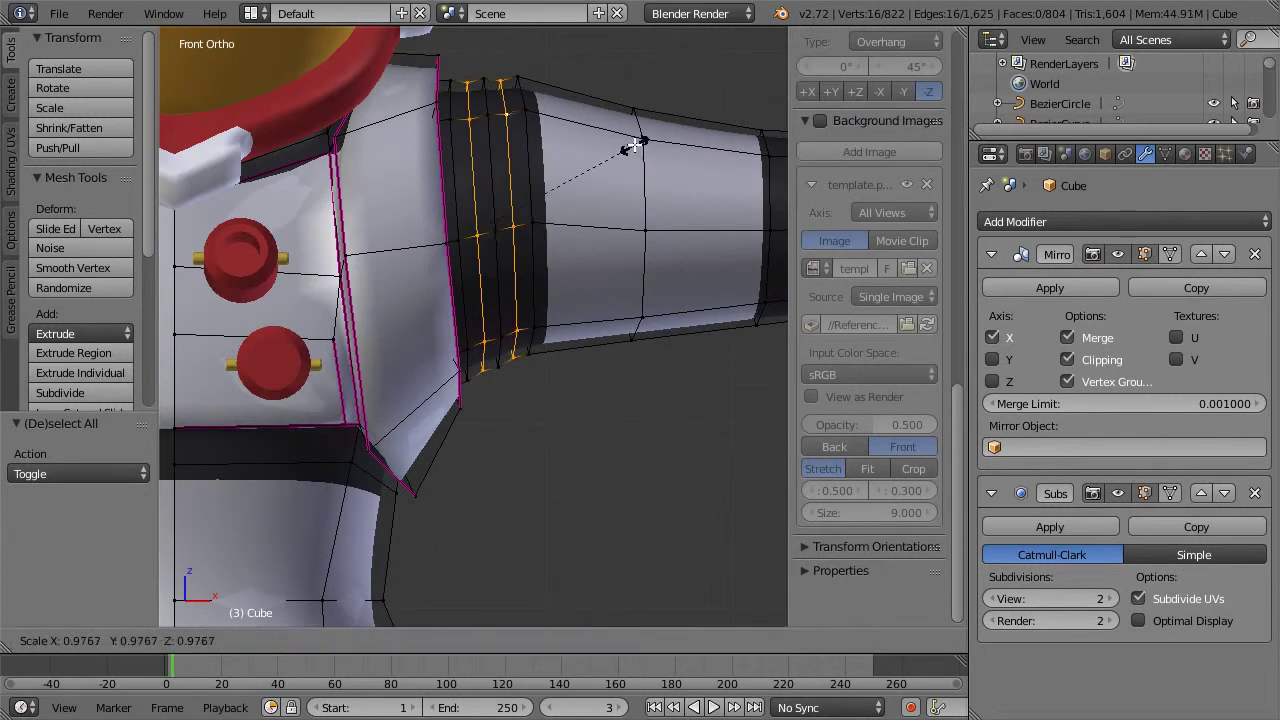
{"action": "left_click", "coordinate": [617, 146]}
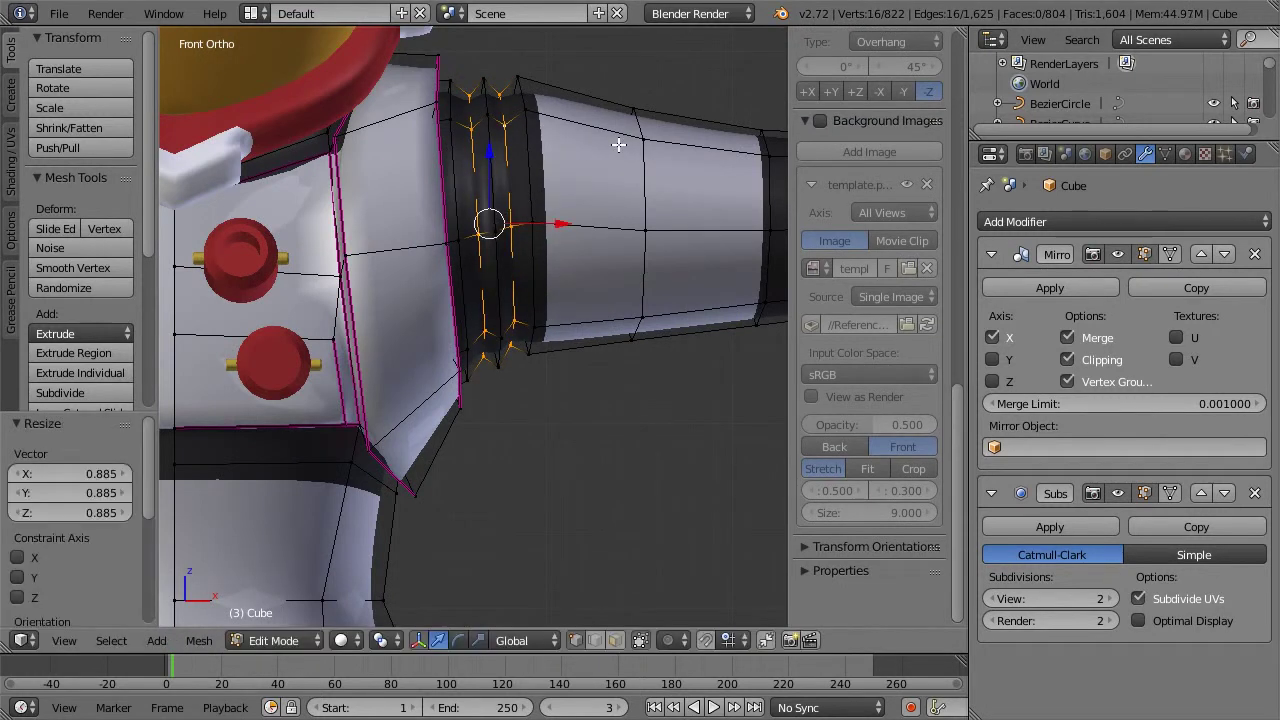
{"action": "key", "text": "Tab"}
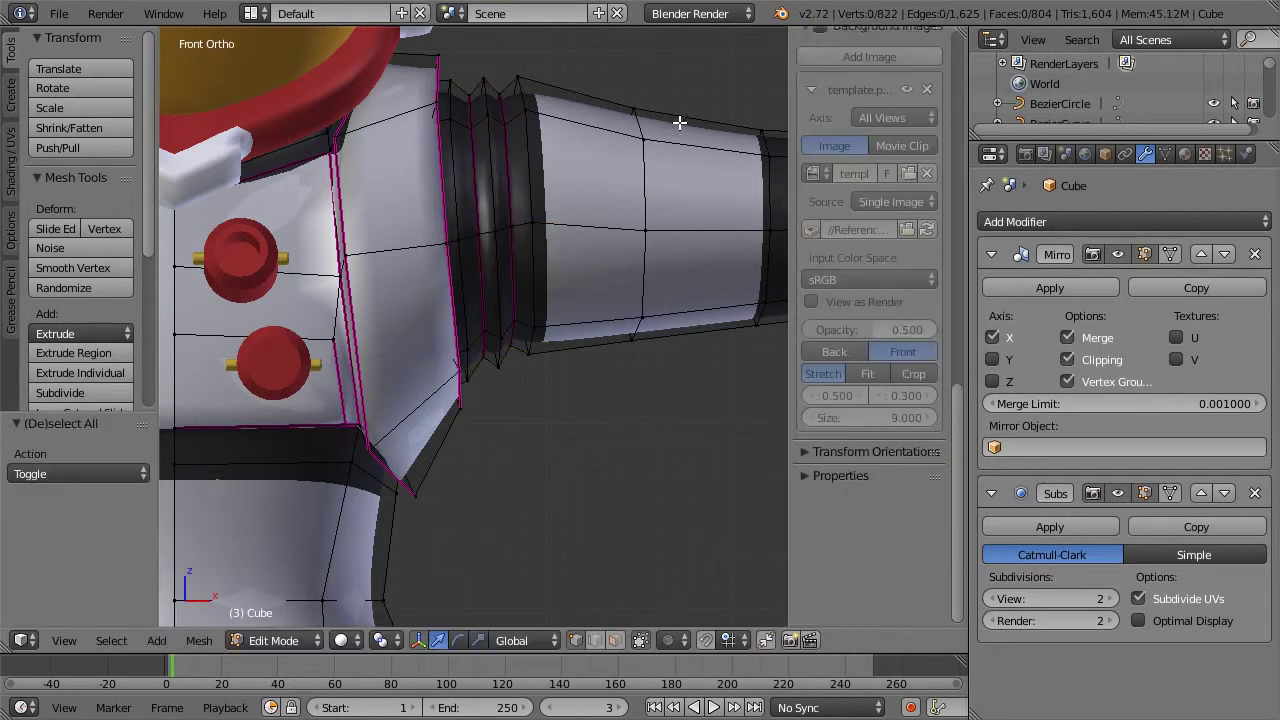
Step: Reopen the body mesh for editing with nothing selected, framed on the black elbow band beside the forearm cuff
{"action": "scroll", "coordinate": [458, 224], "scroll_direction": "down", "scroll_amount": 2}
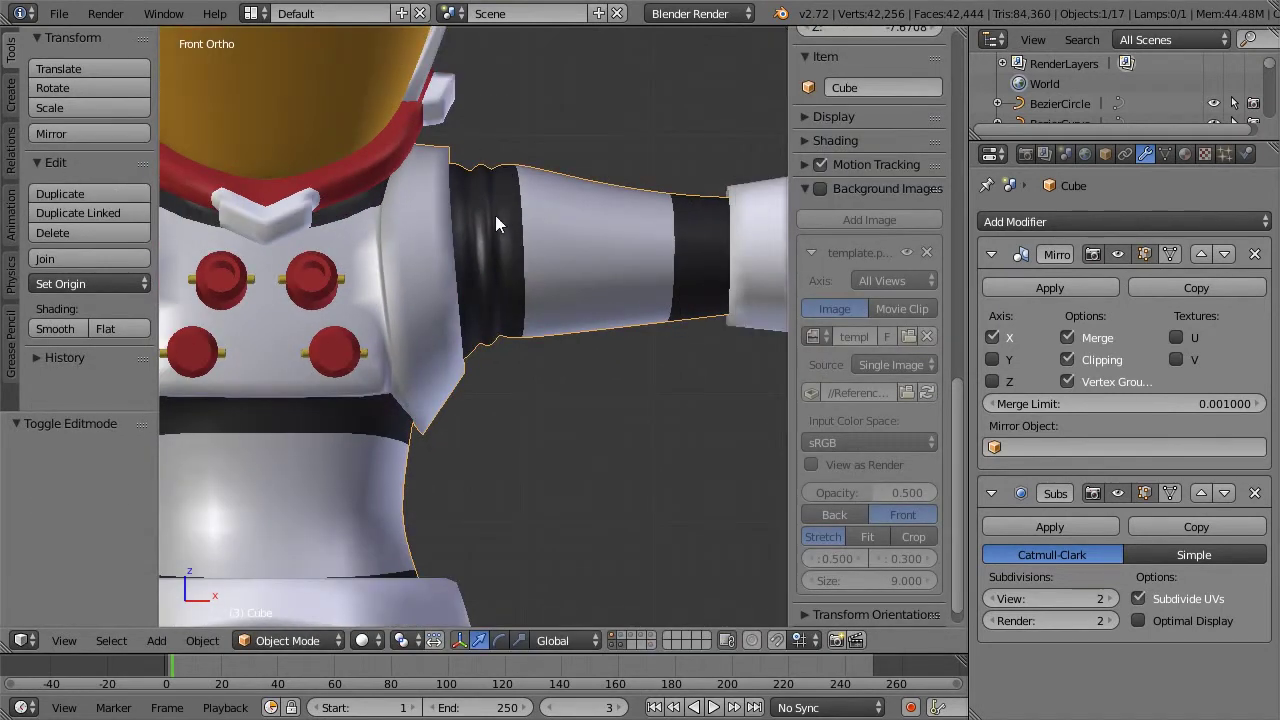
{"action": "scroll", "coordinate": [483, 287], "scroll_direction": "down", "scroll_amount": 3}
{"action": "scroll", "coordinate": [605, 268], "scroll_direction": "up", "scroll_amount": 2}
{"action": "scroll", "coordinate": [583, 290], "scroll_direction": "up", "scroll_amount": 1}
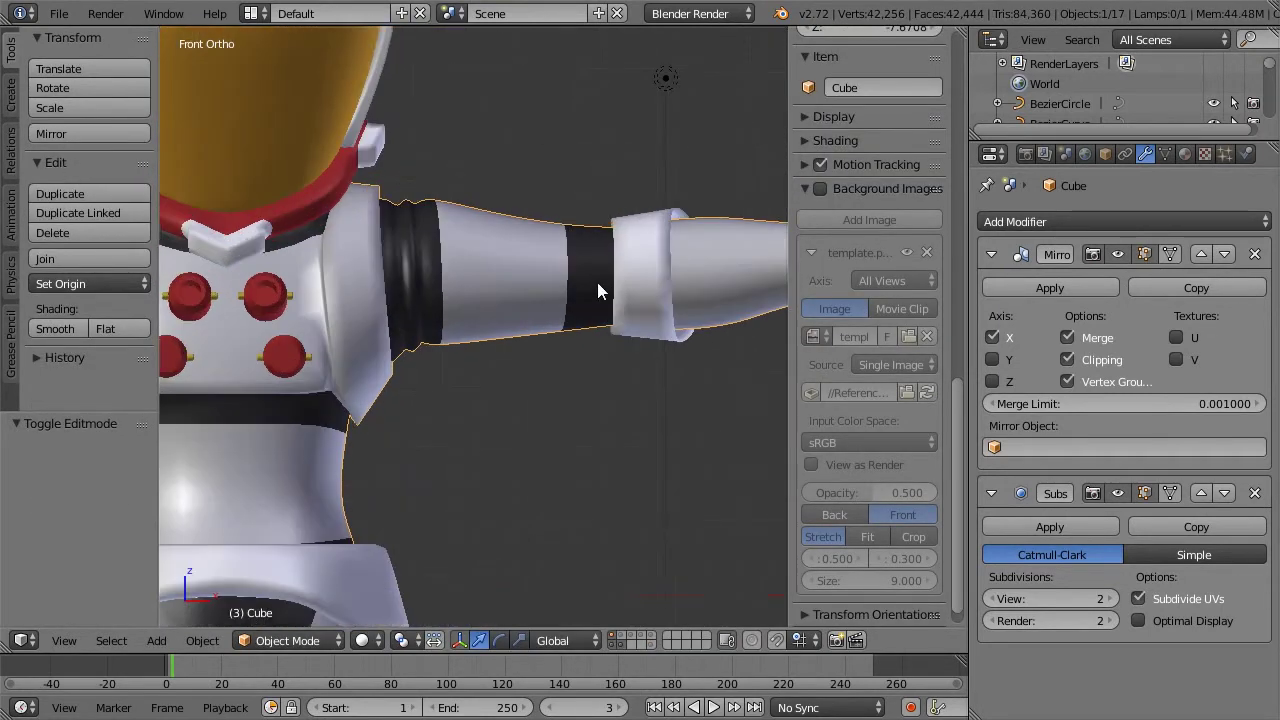
{"action": "scroll", "coordinate": [591, 285], "scroll_direction": "up", "scroll_amount": 2}
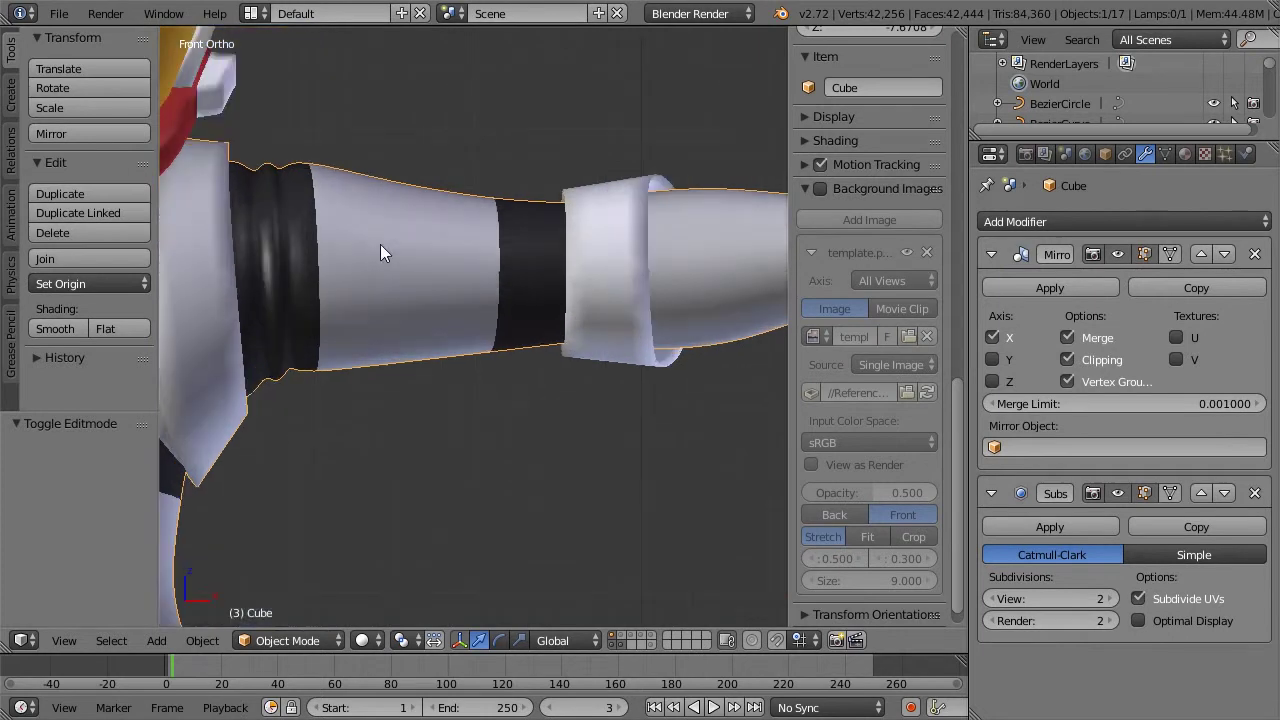
{"action": "key", "text": "Tab"}
{"action": "key", "text": "a"}
{"action": "key", "text": "a"}
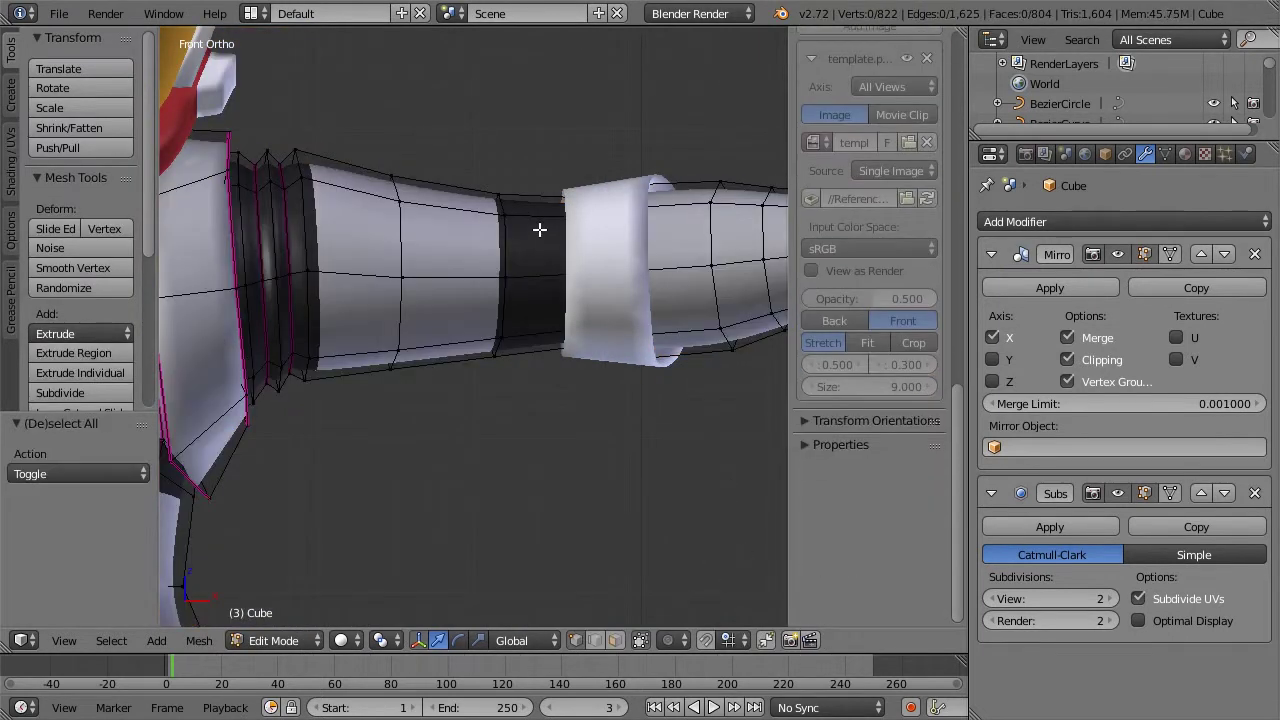
Step: Try four loop cuts around the black elbow band and select two alternate loops
{"action": "key", "text": "ctrl+r"}
{"action": "scroll", "coordinate": [539, 231], "scroll_direction": "up", "scroll_amount": 2}
{"action": "scroll", "coordinate": [539, 229], "scroll_direction": "up", "scroll_amount": 1}
{"action": "left_click", "coordinate": [538, 228]}
{"action": "key", "text": "a"}
{"action": "right_click", "coordinate": [518, 233], "text": "alt"}
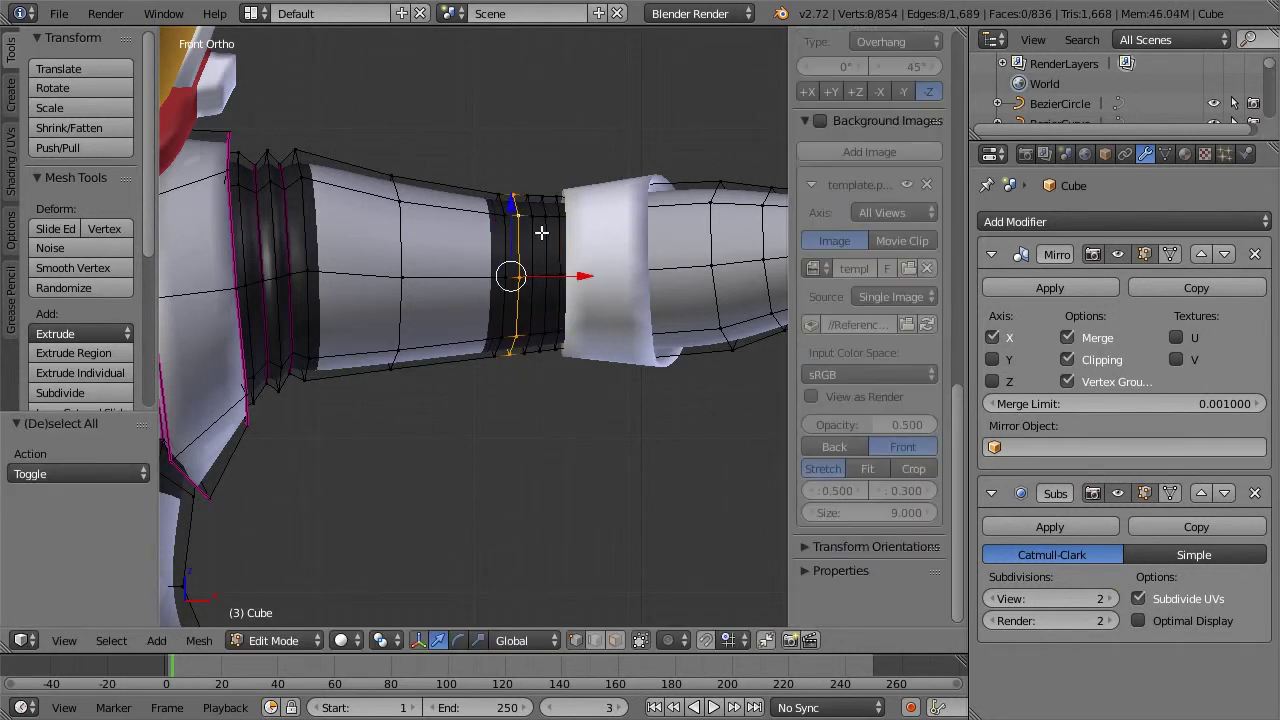
{"action": "right_click", "coordinate": [546, 232], "text": "alt+shift"}
{"action": "key", "text": "z"}
{"action": "scroll", "coordinate": [571, 229], "scroll_direction": "up", "scroll_amount": 2}
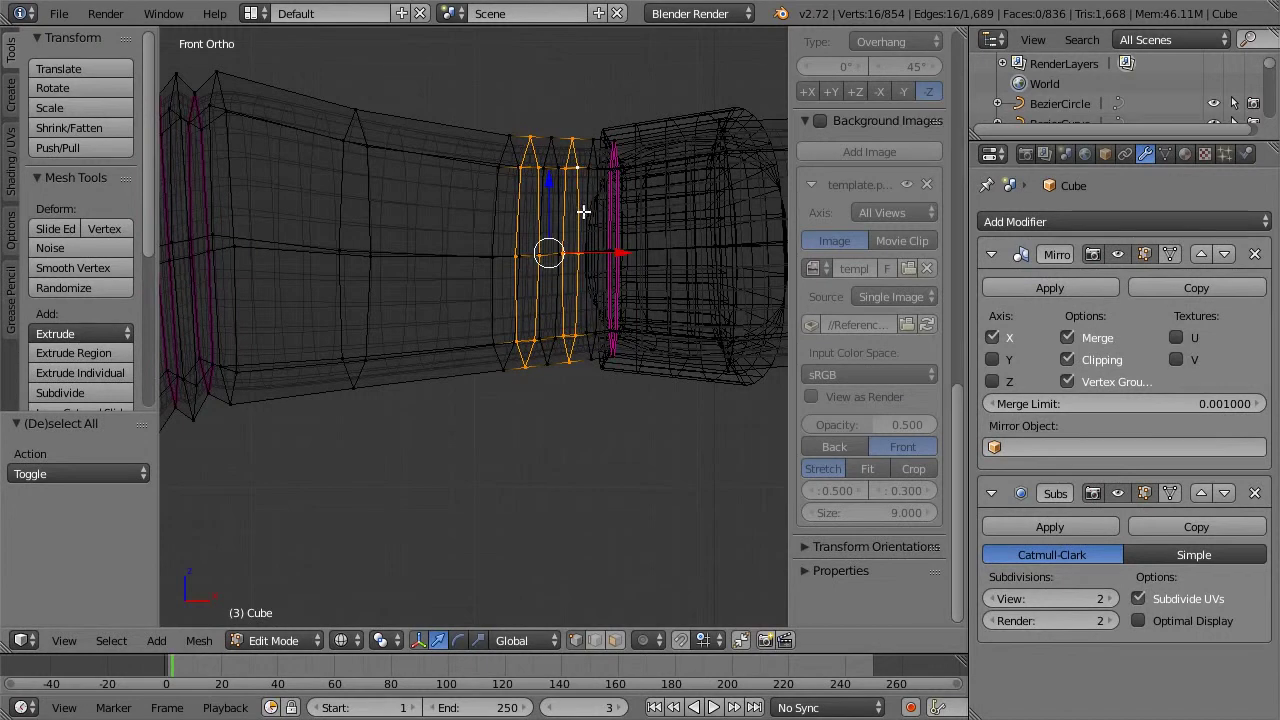
{"action": "key", "text": "z"}
Step: Undo the loop selections and the four loop cuts on the elbow band
{"action": "key", "text": "ctrl+z"}
{"action": "key", "text": "ctrl+z"}
{"action": "key", "text": "ctrl+z"}
{"action": "key", "text": "ctrl+z"}
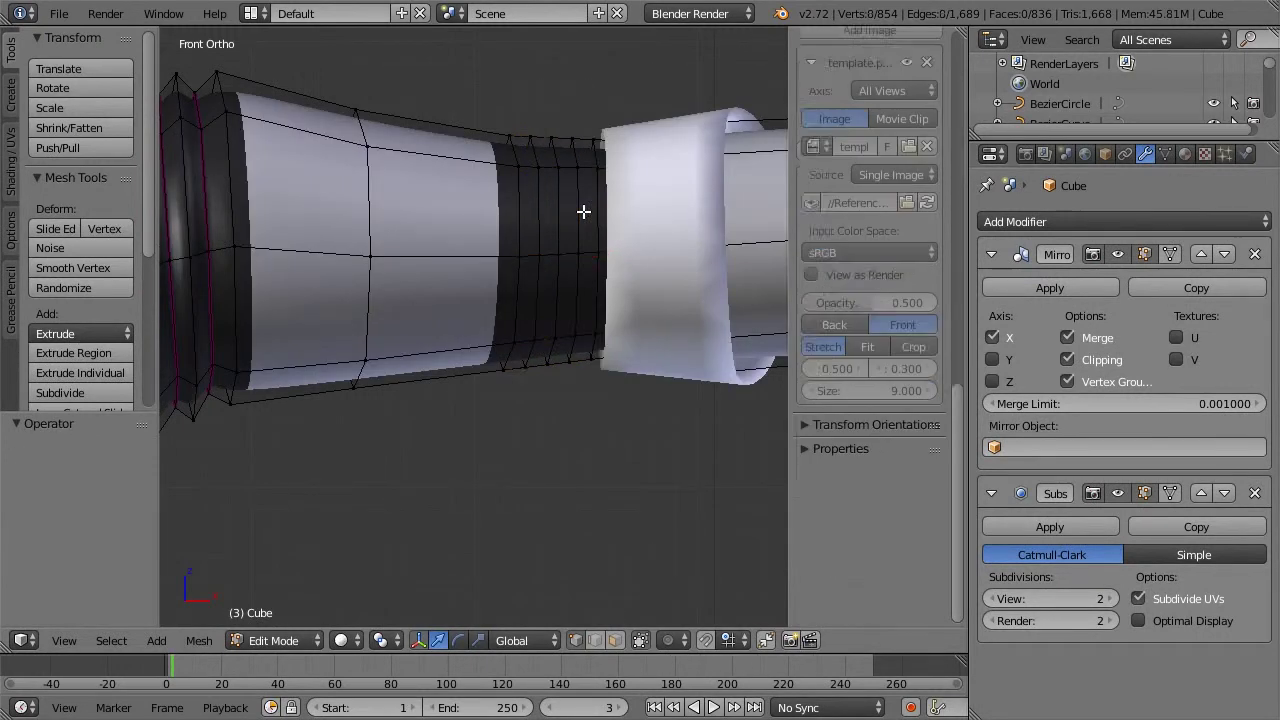
Step: Add six evenly spaced loop cuts around the black elbow band
{"action": "key", "text": "ctrl+r"}
{"action": "scroll", "coordinate": [557, 176], "scroll_direction": "up", "scroll_amount": 3}
{"action": "scroll", "coordinate": [557, 176], "scroll_direction": "up", "scroll_amount": 2}
{"action": "left_click", "coordinate": [555, 177]}
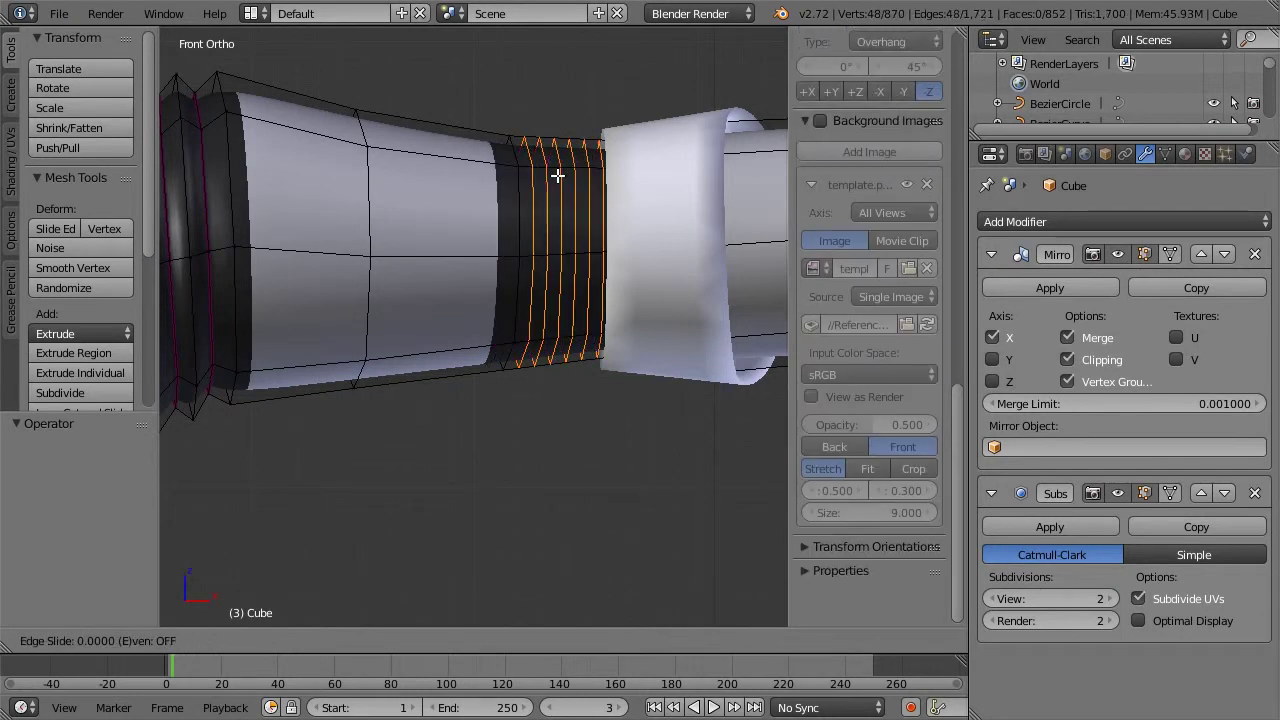
{"action": "right_click", "coordinate": [549, 179]}
Step: Select three alternate edge loops of the black elbow band
{"action": "key", "text": "a"}
{"action": "right_click", "coordinate": [547, 179], "text": "alt"}
{"action": "key", "text": "g"}
{"action": "key", "text": "g"}
{"action": "left_click", "coordinate": [547, 184]}
{"action": "right_click", "coordinate": [560, 183], "text": "alt+shift"}
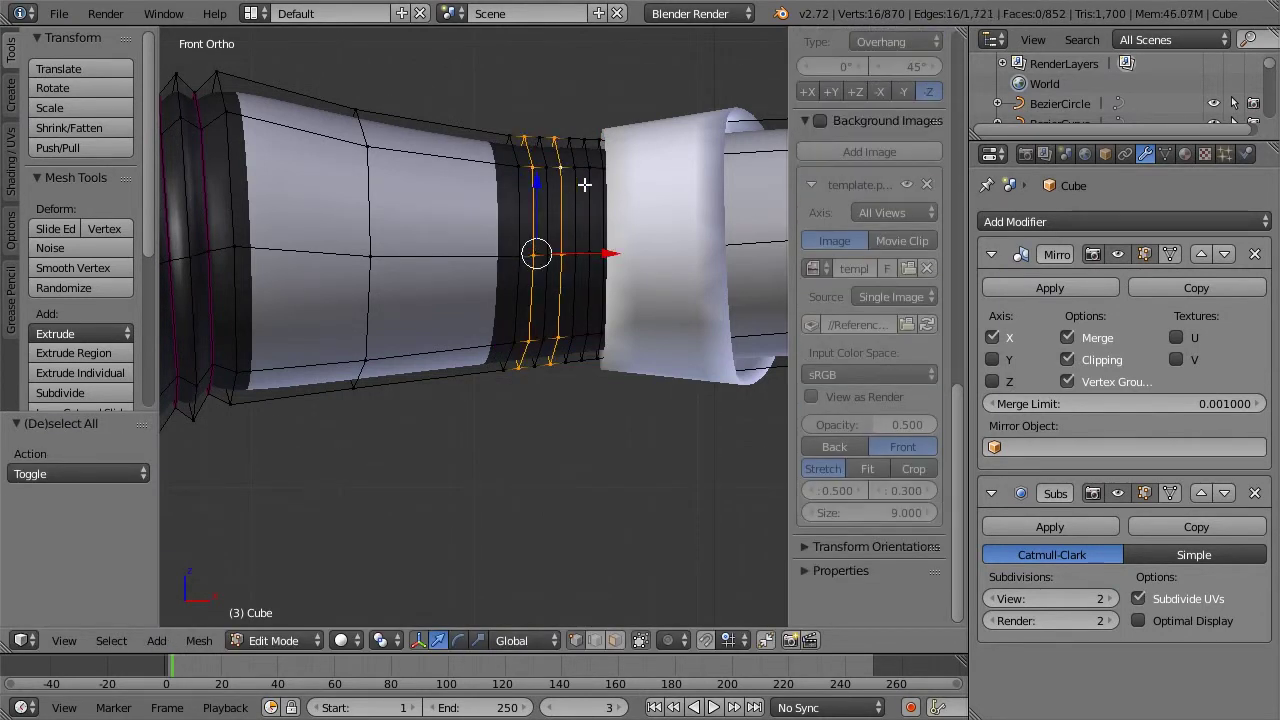
{"action": "right_click", "coordinate": [589, 183], "text": "alt+shift"}
{"action": "key", "text": "z"}
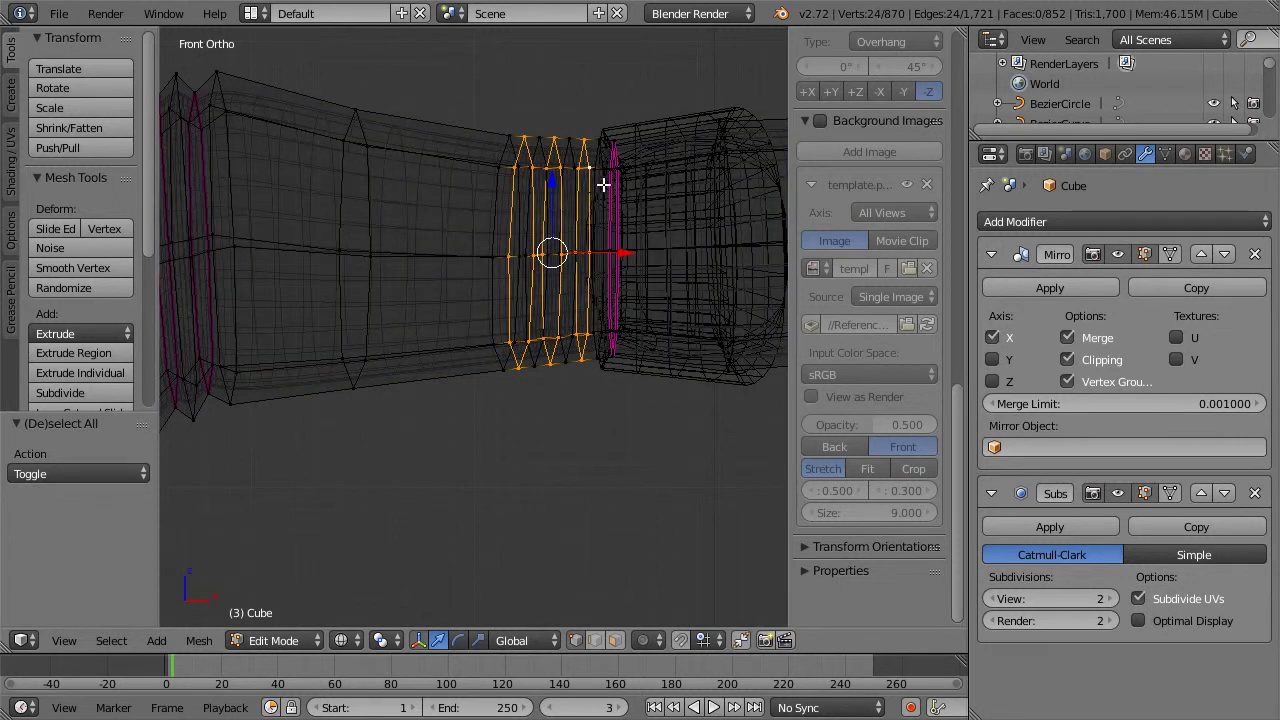
{"action": "key", "text": "z"}
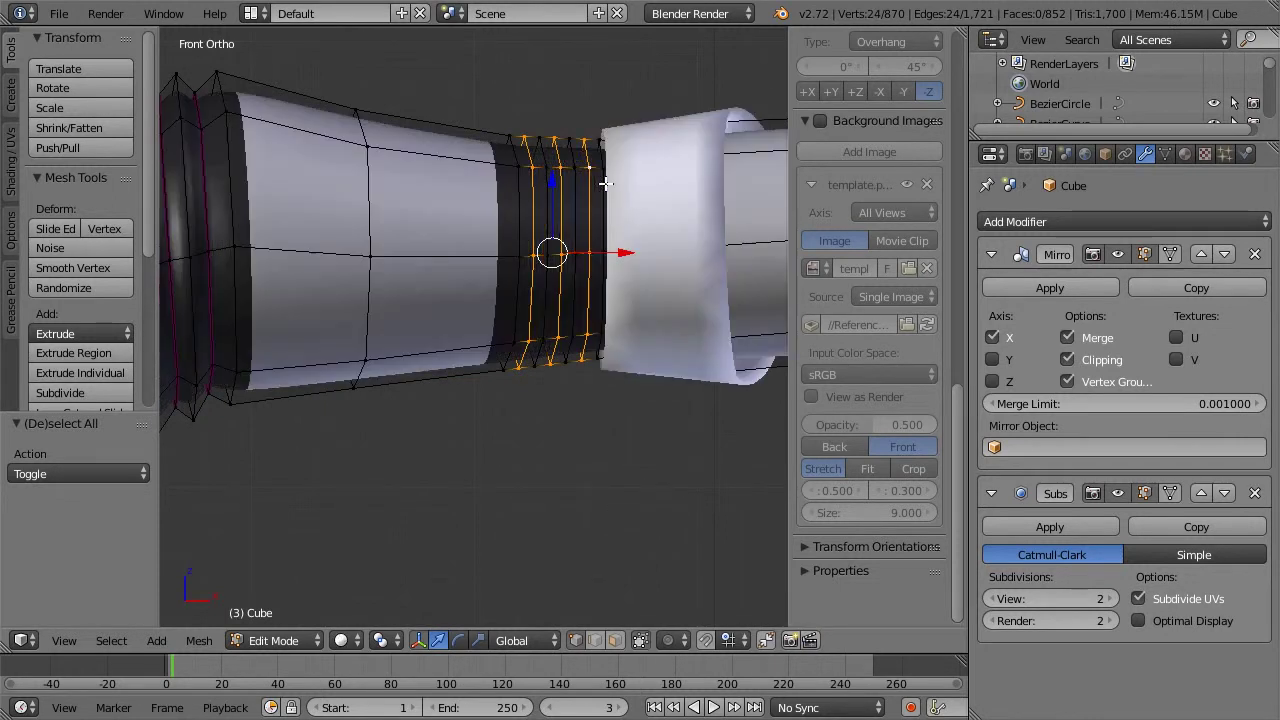
{"action": "key", "text": "e"}
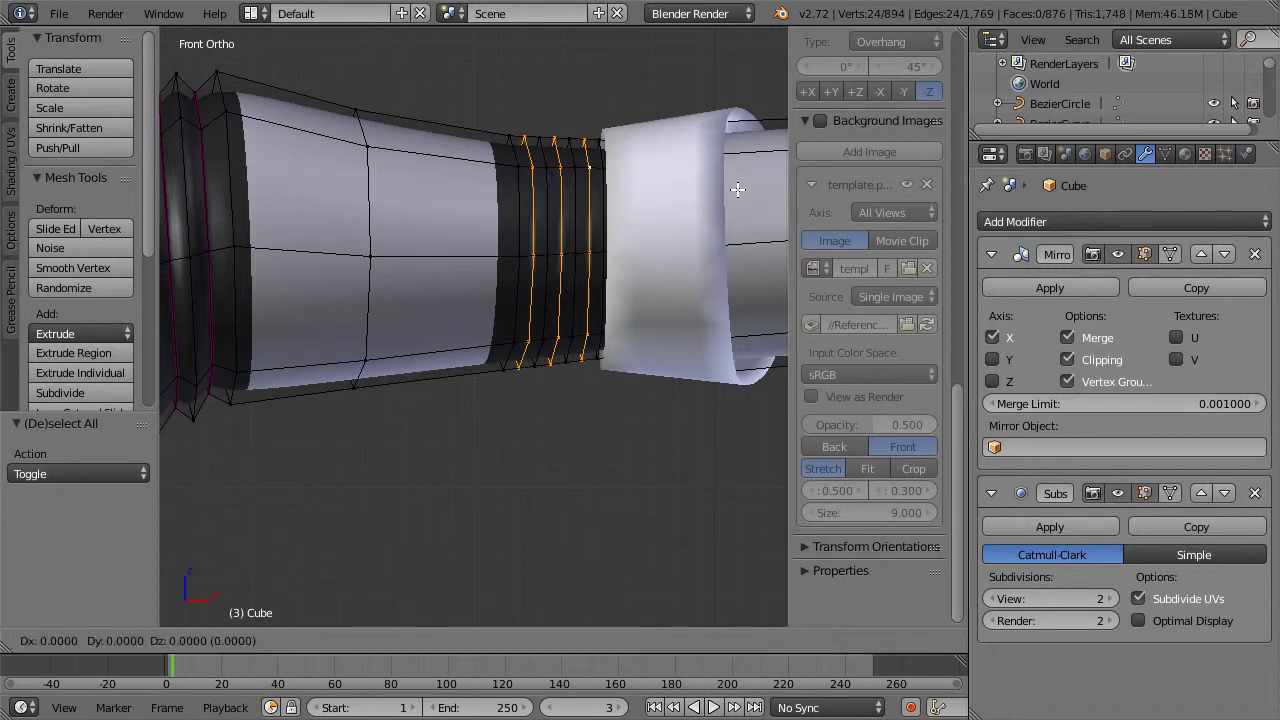
{"action": "right_click", "coordinate": [737, 190]}
{"action": "key", "text": "ctrl+z"}
Step: Scale the three selected elbow loops to 0.875 and crease them to form grooves
{"action": "key", "text": "s"}
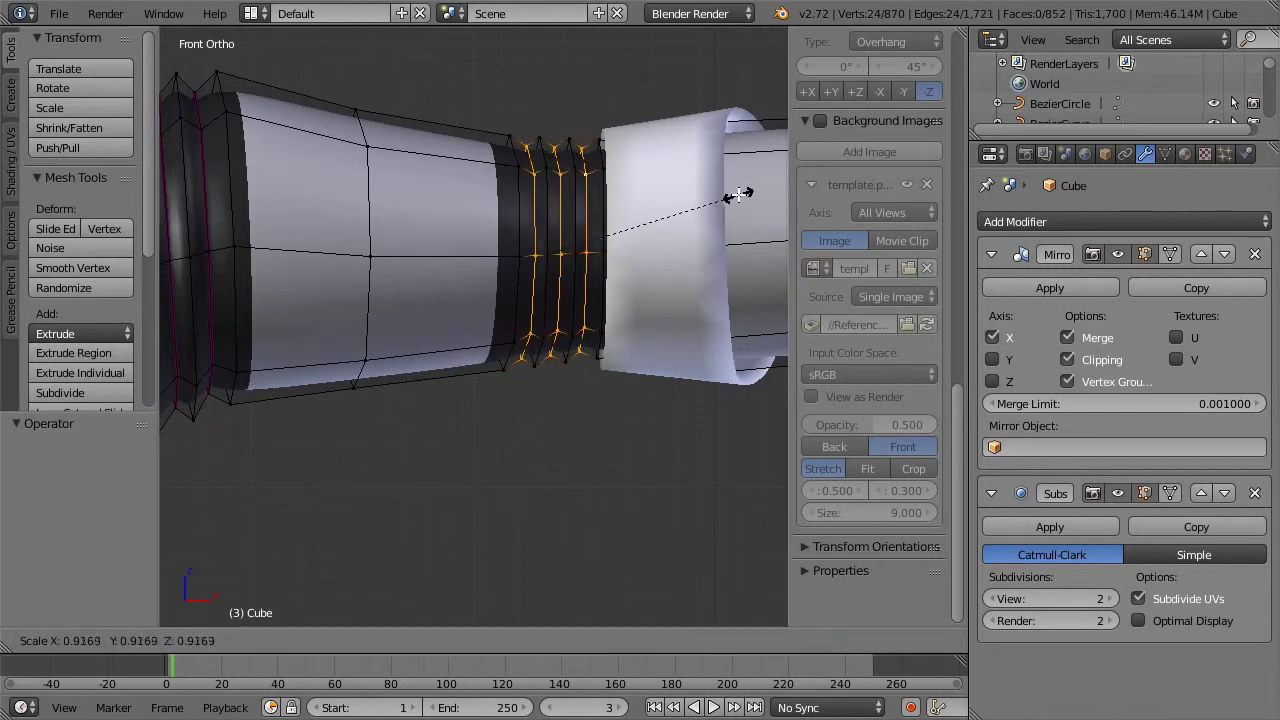
{"action": "left_click", "coordinate": [730, 196]}
{"action": "key", "text": "shift+e"}
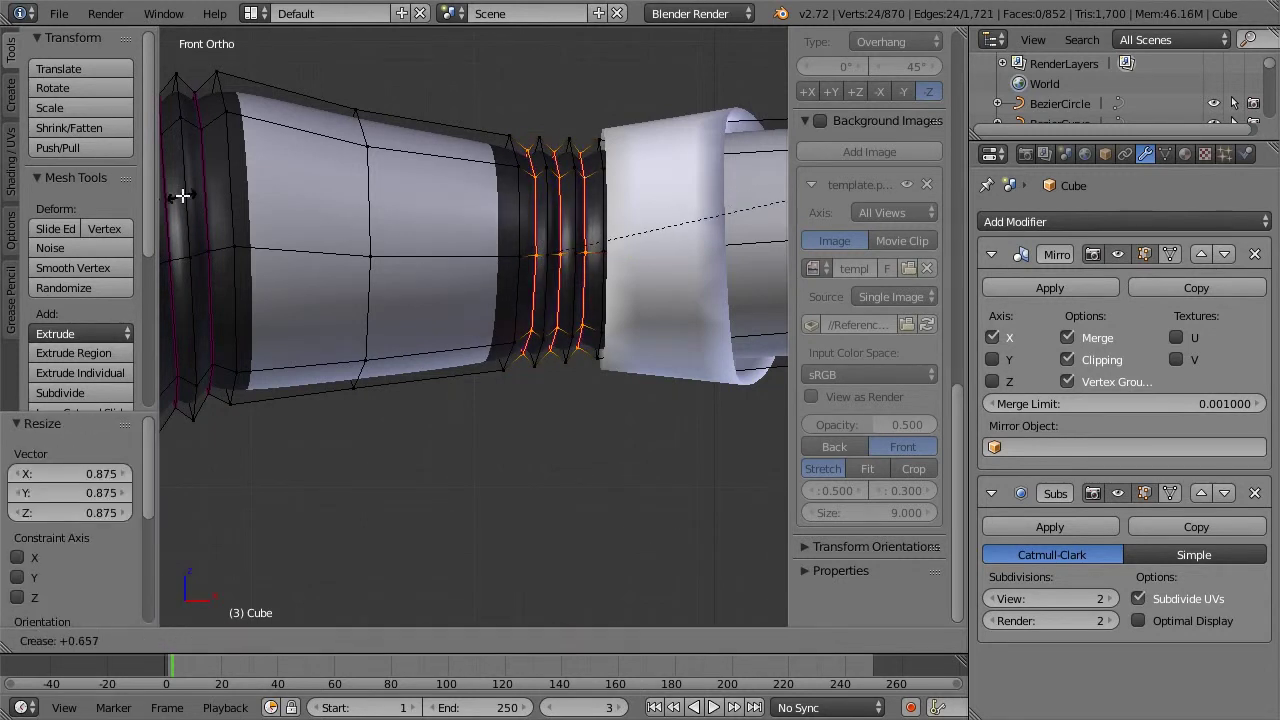
{"action": "left_click", "coordinate": [777, 197]}
Step: Leave mesh editing and examine the arm from the grooved elbow band to the black wrist band
{"action": "key", "text": "Tab"}
{"action": "scroll", "coordinate": [701, 242], "scroll_direction": "down", "scroll_amount": 4}
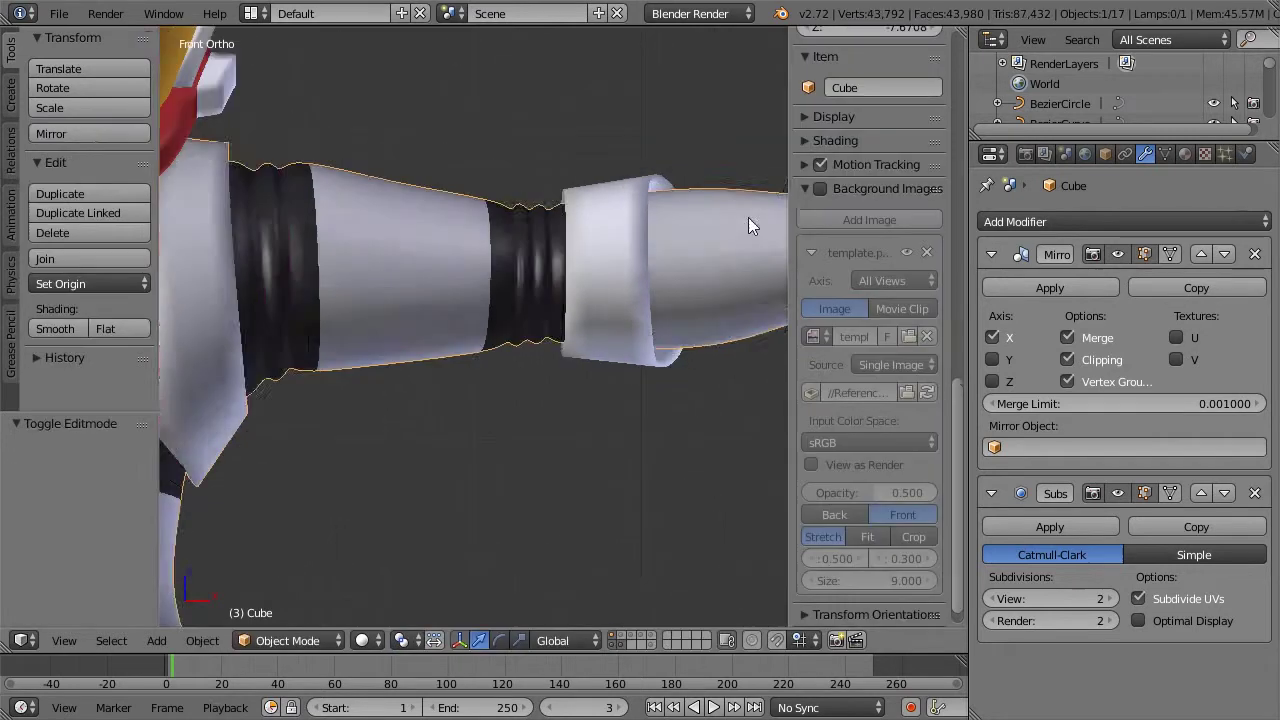
{"action": "scroll", "coordinate": [627, 267], "scroll_direction": "down", "scroll_amount": 1}
{"action": "middle_click_drag", "start_coordinate": [615, 271], "coordinate": [527, 273], "text": "shift"}
{"action": "scroll", "coordinate": [548, 269], "scroll_direction": "up", "scroll_amount": 4}
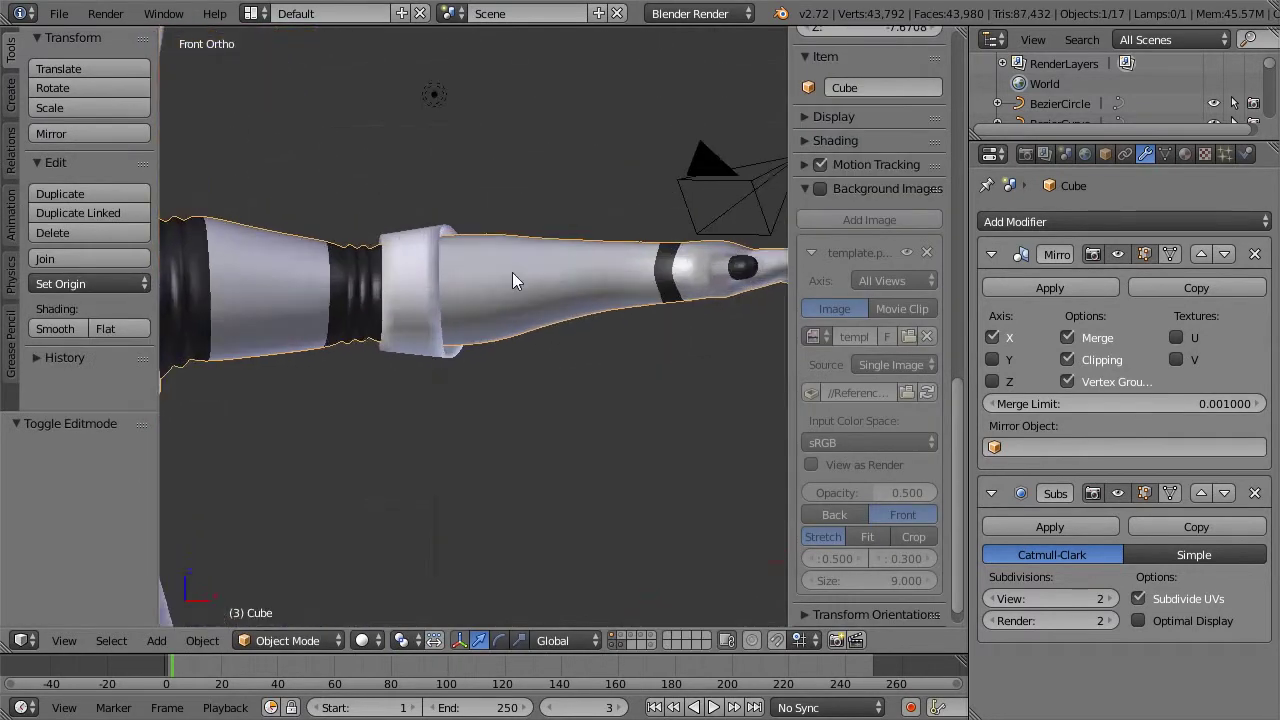
{"action": "middle_click_drag", "start_coordinate": [248, 251], "coordinate": [420, 289], "text": "shift"}
{"action": "key", "text": "Tab"}
{"action": "scroll", "coordinate": [484, 286], "scroll_direction": "up", "scroll_amount": 3}
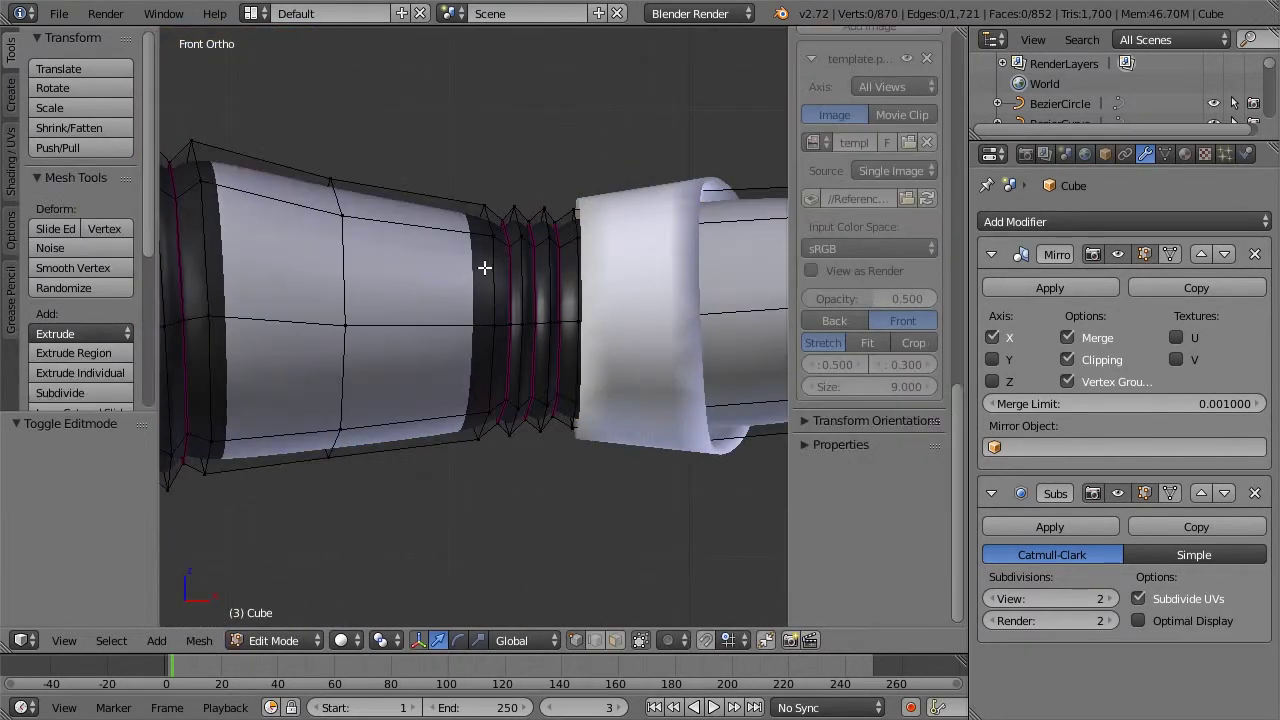
{"action": "right_click", "coordinate": [487, 265], "text": "alt"}
{"action": "middle_click_drag", "start_coordinate": [487, 265], "coordinate": [465, 248]}
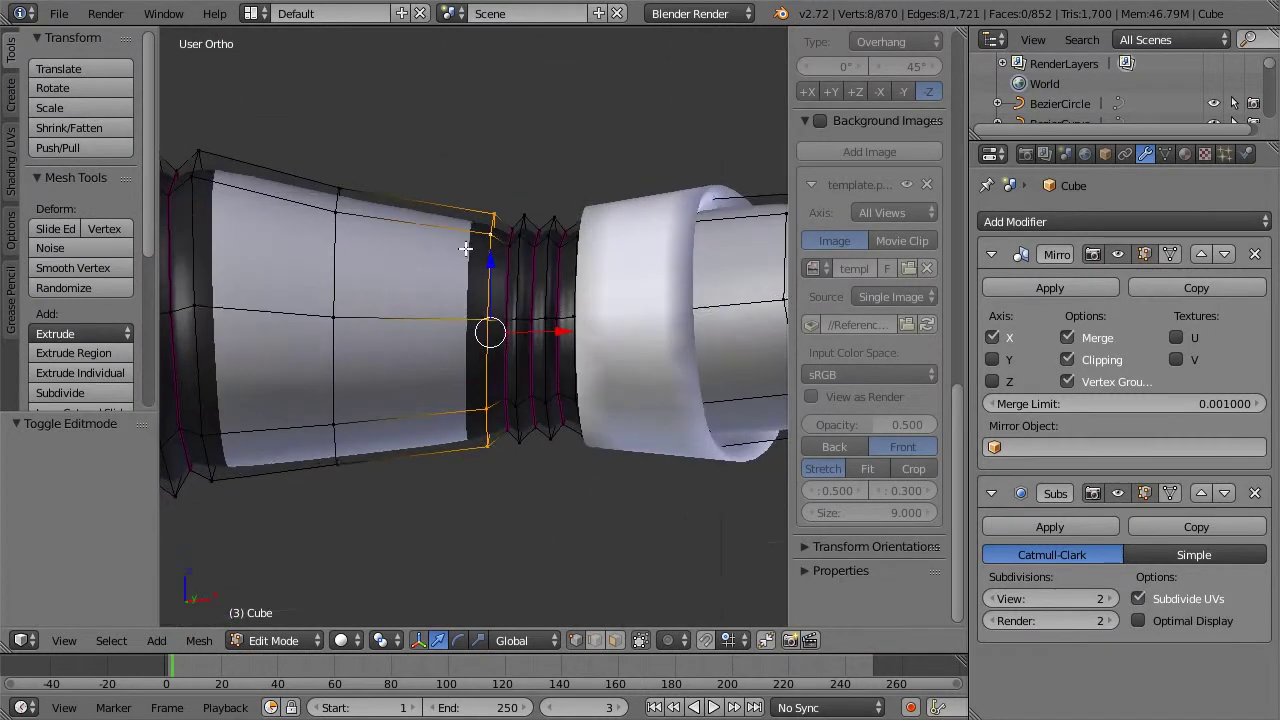
{"action": "key", "text": "Tab"}
{"action": "scroll", "coordinate": [519, 300], "scroll_direction": "down", "scroll_amount": 6}
{"action": "middle_click_drag", "start_coordinate": [751, 280], "coordinate": [604, 383], "text": "shift"}
{"action": "scroll", "coordinate": [586, 294], "scroll_direction": "up", "scroll_amount": 3}
{"action": "scroll", "coordinate": [604, 383], "scroll_direction": "up", "scroll_amount": 3}
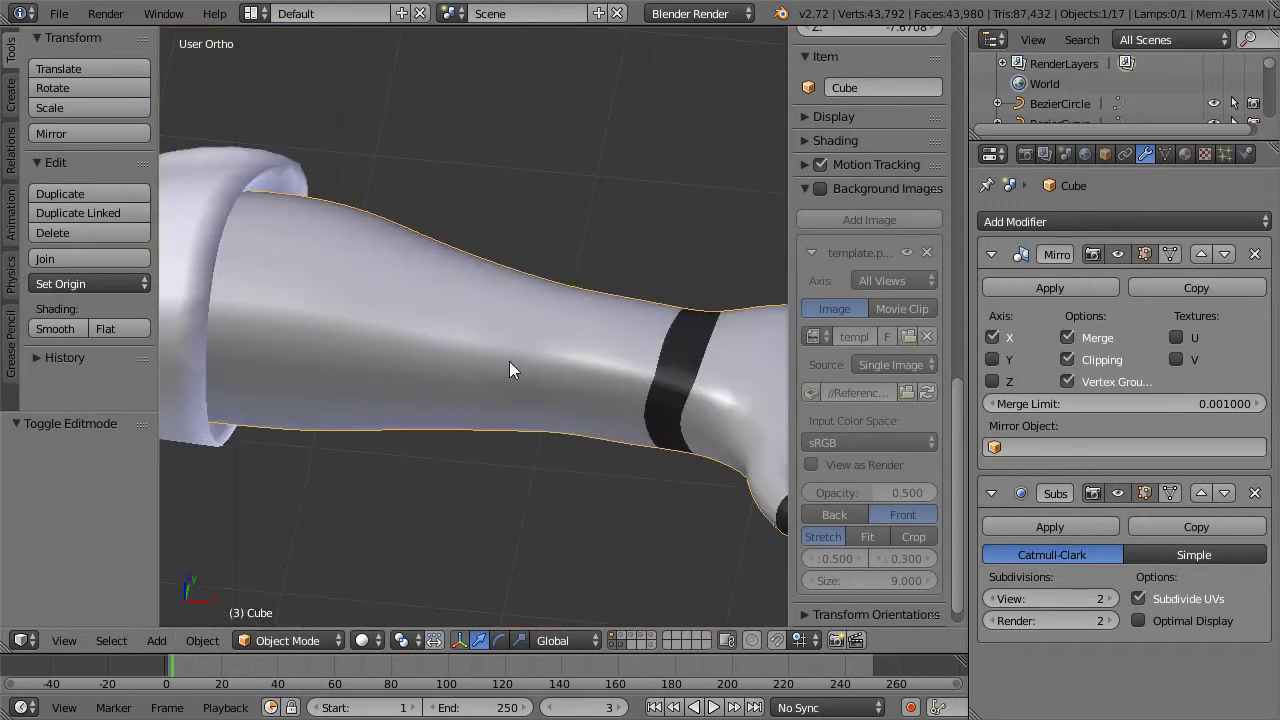
{"action": "scroll", "coordinate": [530, 360], "scroll_direction": "down", "scroll_amount": 2}
Step: Reopen the body mesh for editing and add three evenly spaced loop cuts around the black wrist band
{"action": "key", "text": "Tab"}
{"action": "scroll", "coordinate": [556, 350], "scroll_direction": "up", "scroll_amount": 2}
{"action": "key", "text": "a"}
{"action": "key", "text": "ctrl+r"}
{"action": "scroll", "coordinate": [574, 346], "scroll_direction": "up", "scroll_amount": 1}
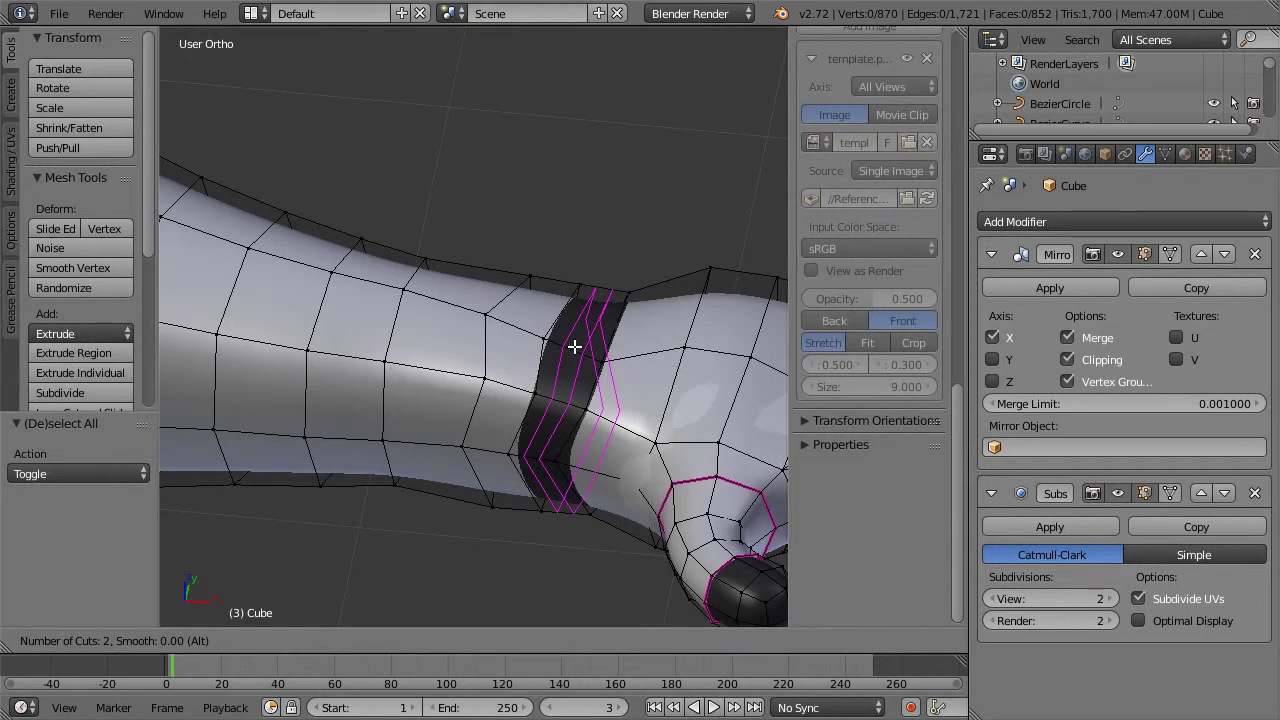
{"action": "scroll", "coordinate": [574, 347], "scroll_direction": "up", "scroll_amount": 1}
{"action": "left_click", "coordinate": [574, 347]}
{"action": "right_click", "coordinate": [574, 347]}
Step: Scale the first and third new loops of the wrist band to 0.914 and crease them
{"action": "key", "text": "a"}
{"action": "right_click", "coordinate": [567, 334], "text": "alt"}
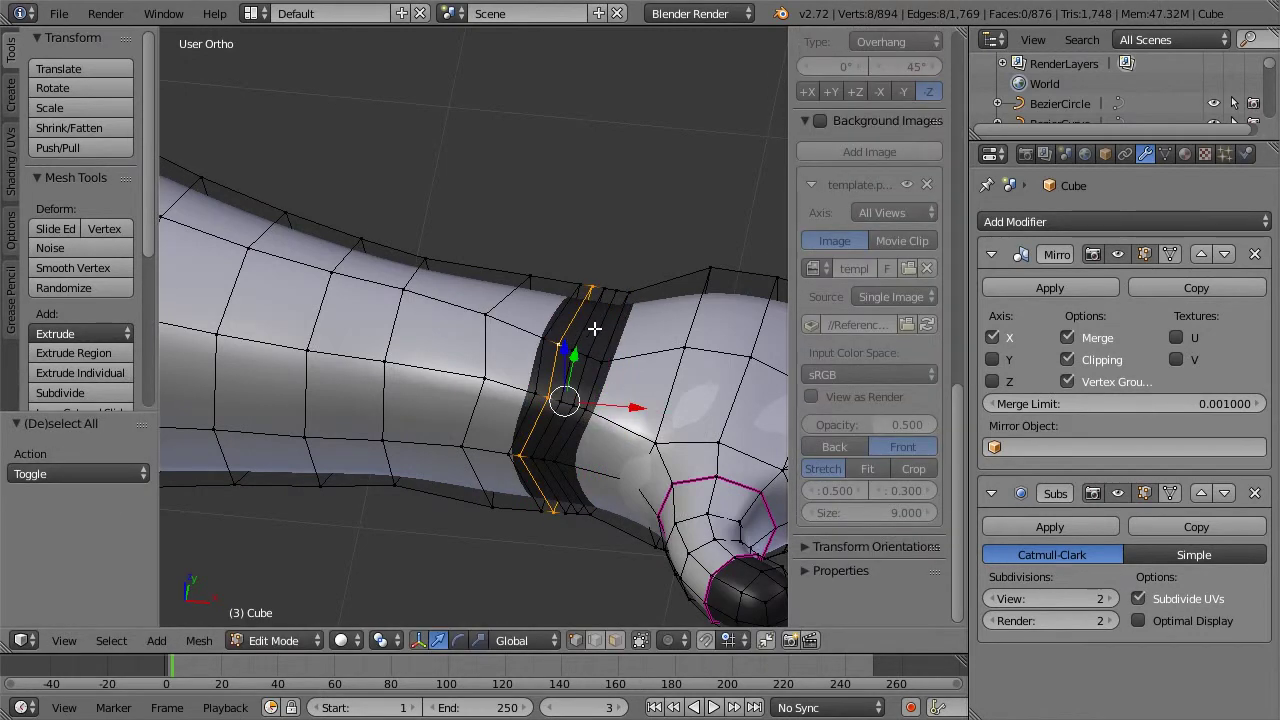
{"action": "right_click", "coordinate": [615, 328], "text": "alt+shift"}
{"action": "key", "text": "s"}
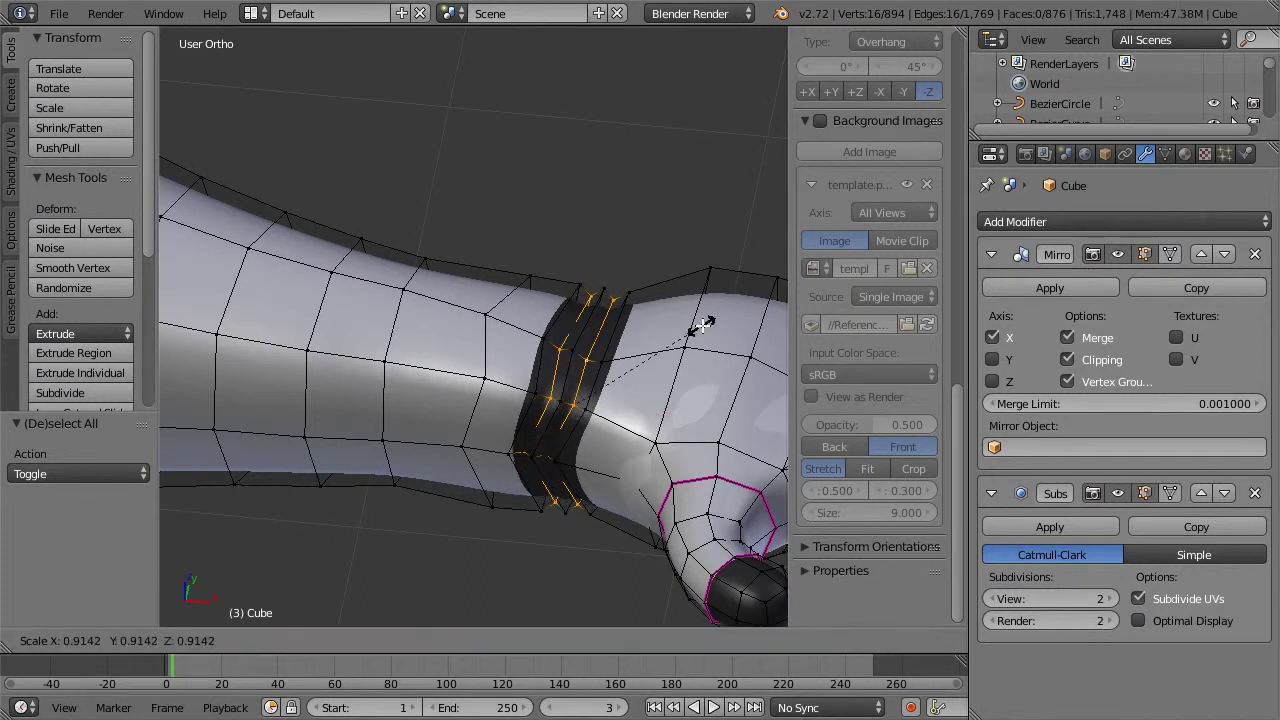
{"action": "left_click", "coordinate": [703, 325]}
{"action": "key", "text": "shift+e"}
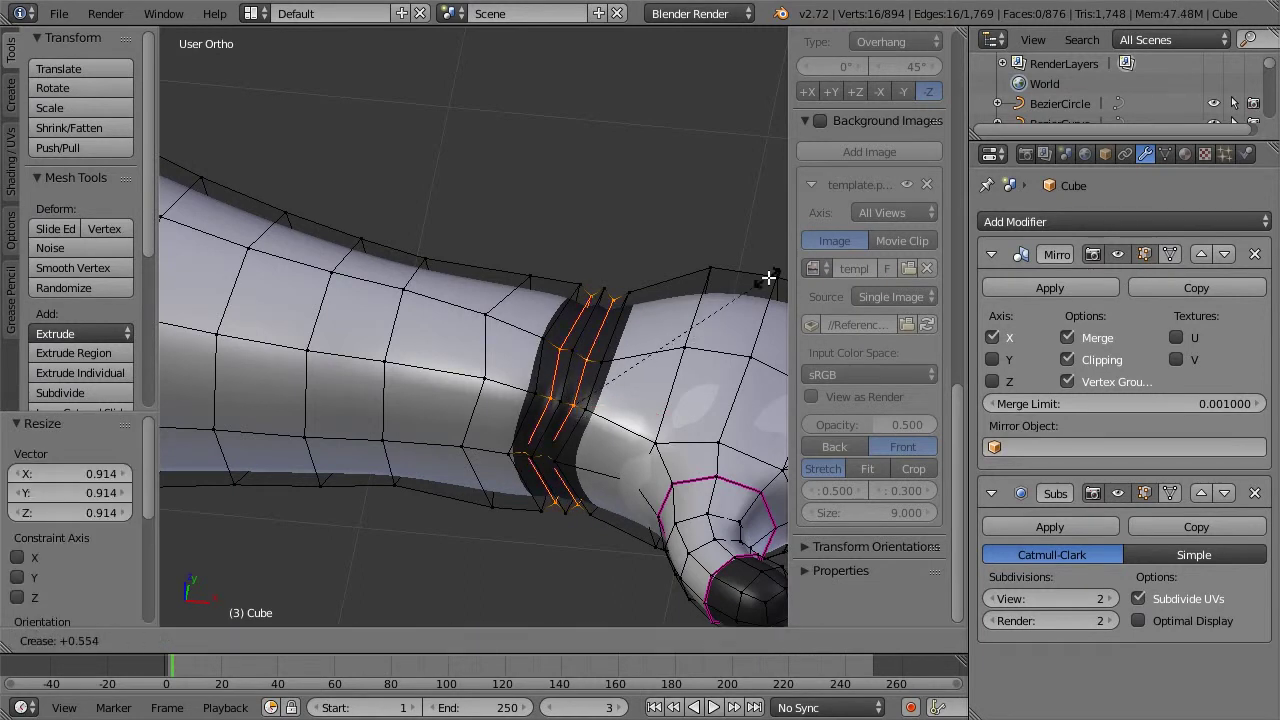
{"action": "left_click", "coordinate": [738, 285]}
{"action": "key", "text": "s"}
{"action": "left_click", "coordinate": [736, 286]}
{"action": "key", "text": "e"}
{"action": "right_click", "coordinate": [732, 287]}
{"action": "key", "text": "ctrl+z"}
{"action": "key", "text": "ctrl+z"}
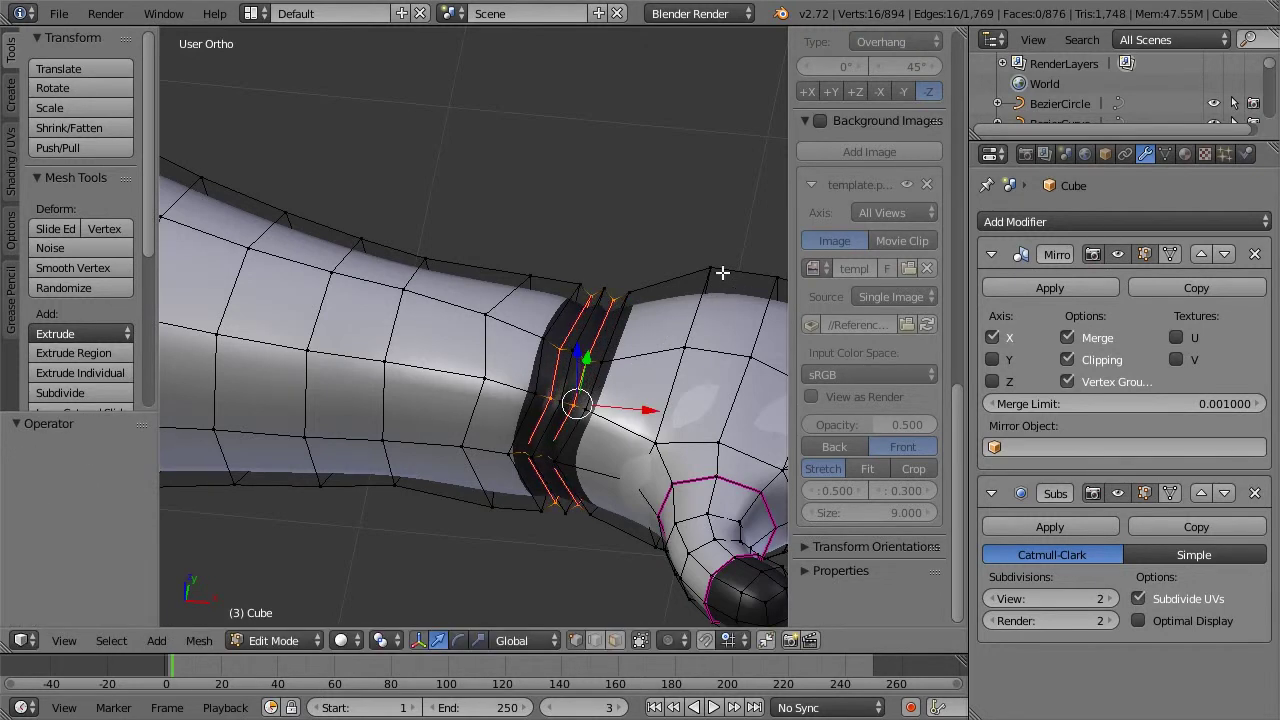
Step: Shrink the two wrist loops by a further factor of 0.957, increase their crease, and leave mesh editing
{"action": "scroll", "coordinate": [685, 321], "scroll_direction": "up", "scroll_amount": 2}
{"action": "middle_click_drag", "start_coordinate": [692, 319], "coordinate": [583, 300], "text": "shift"}
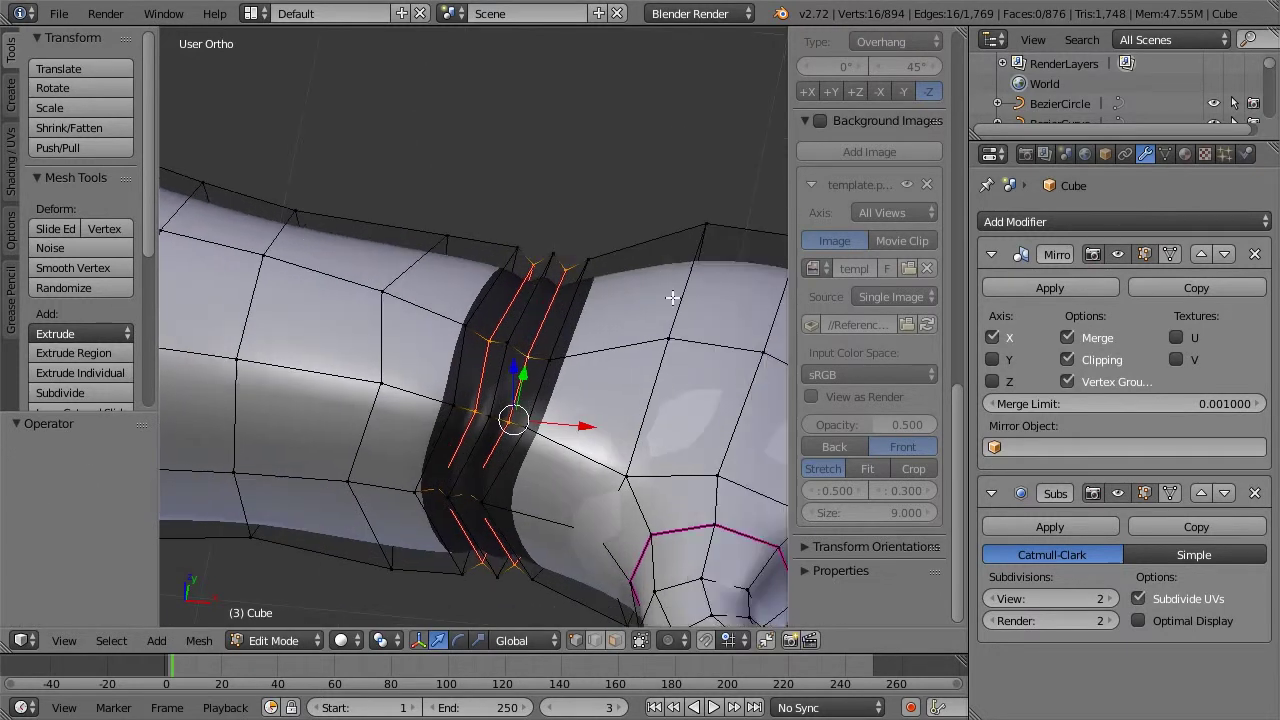
{"action": "key", "text": "s"}
{"action": "left_click", "coordinate": [661, 298]}
{"action": "key", "text": "shift+e"}
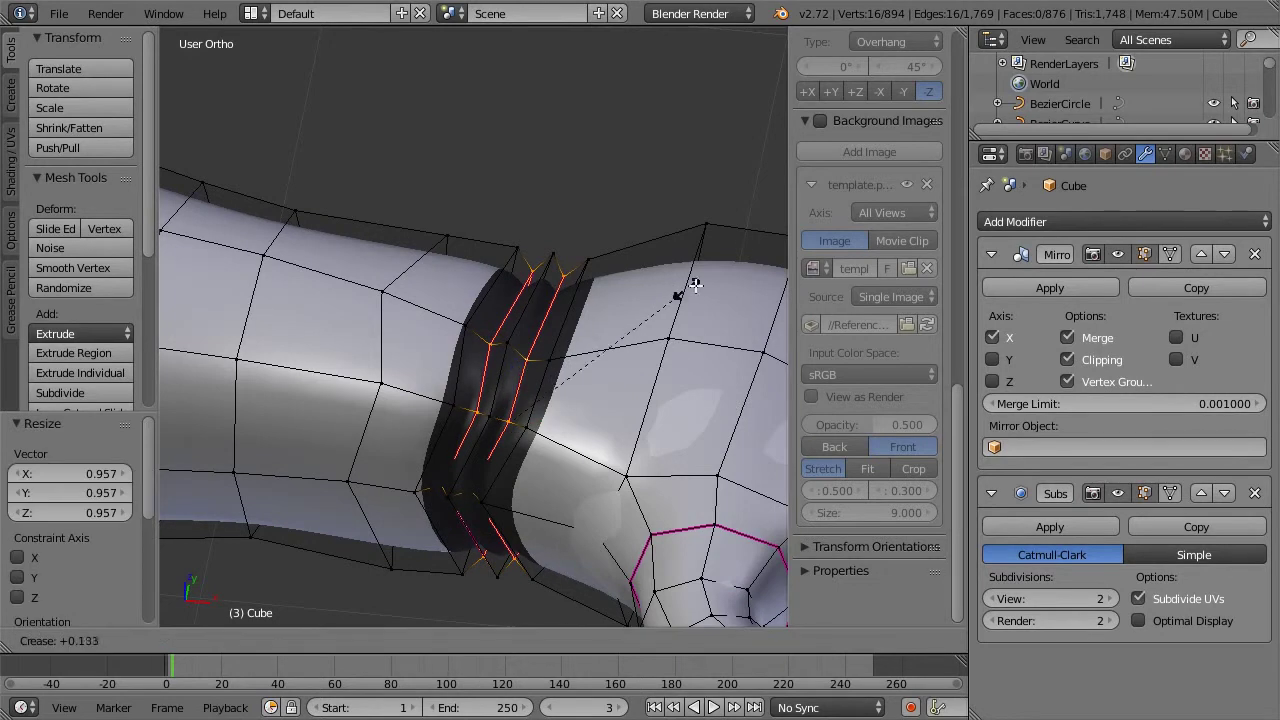
{"action": "left_click", "coordinate": [739, 259]}
{"action": "key", "text": "Tab"}
{"action": "scroll", "coordinate": [739, 259], "scroll_direction": "down", "scroll_amount": 5}
{"action": "middle_click_drag", "start_coordinate": [676, 285], "coordinate": [531, 295]}
{"action": "scroll", "coordinate": [547, 354], "scroll_direction": "up", "scroll_amount": 4}
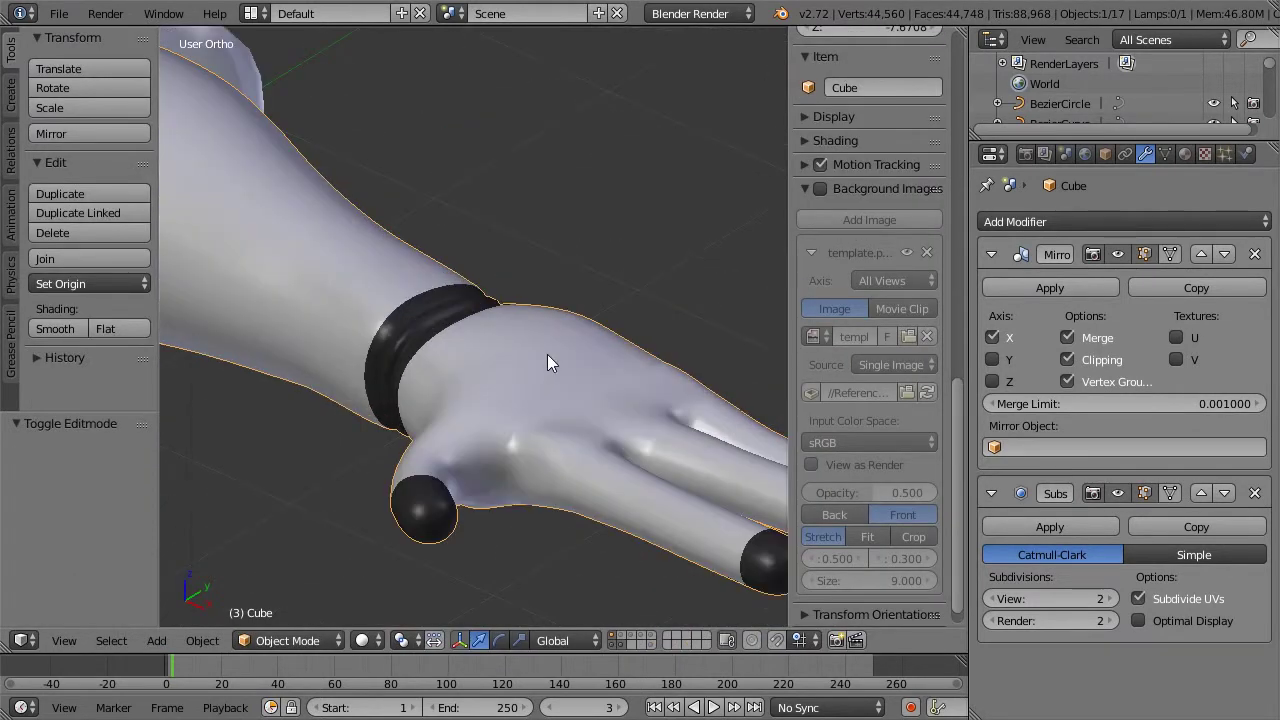
Step: Reopen the body mesh for editing in top view with face selection, framed on the three fingers with nothing selected
{"action": "key", "text": "KP_7"}
{"action": "scroll", "coordinate": [591, 362], "scroll_direction": "down", "scroll_amount": 4}
{"action": "middle_click_drag", "start_coordinate": [591, 362], "coordinate": [435, 332], "text": "shift"}
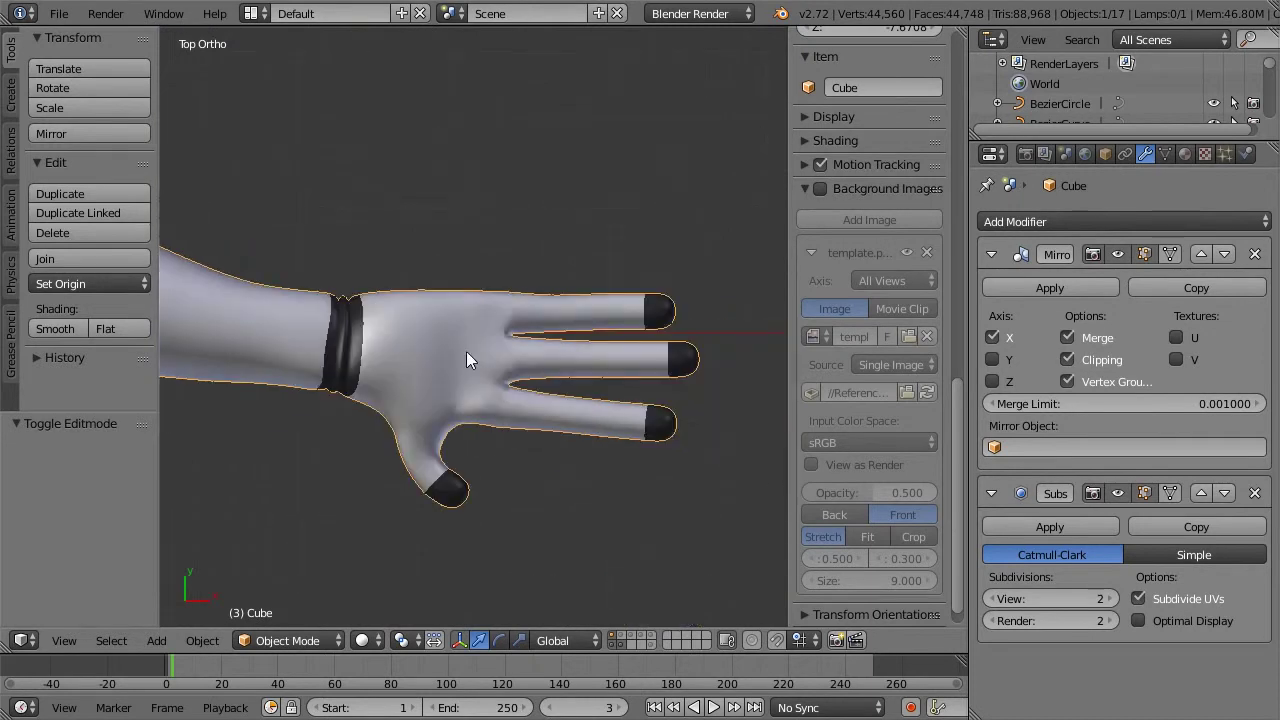
{"action": "scroll", "coordinate": [626, 399], "scroll_direction": "up", "scroll_amount": 5}
{"action": "middle_click_drag", "start_coordinate": [360, 401], "coordinate": [55, 379], "text": "shift"}
{"action": "scroll", "coordinate": [623, 391], "scroll_direction": "up", "scroll_amount": 1}
{"action": "key", "text": "Tab"}
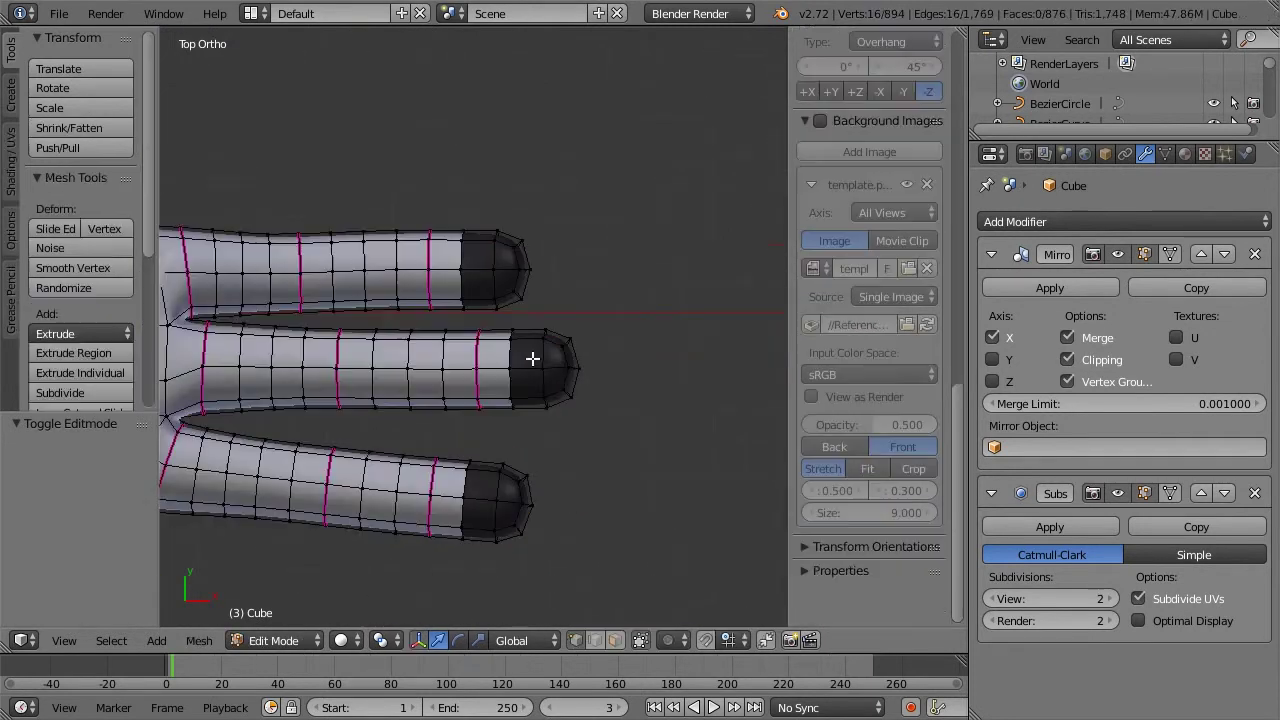
{"action": "key", "text": "z"}
{"action": "key", "text": "z"}
{"action": "key", "text": "b"}
{"action": "left_click_drag", "start_coordinate": [531, 317], "coordinate": [600, 440]}
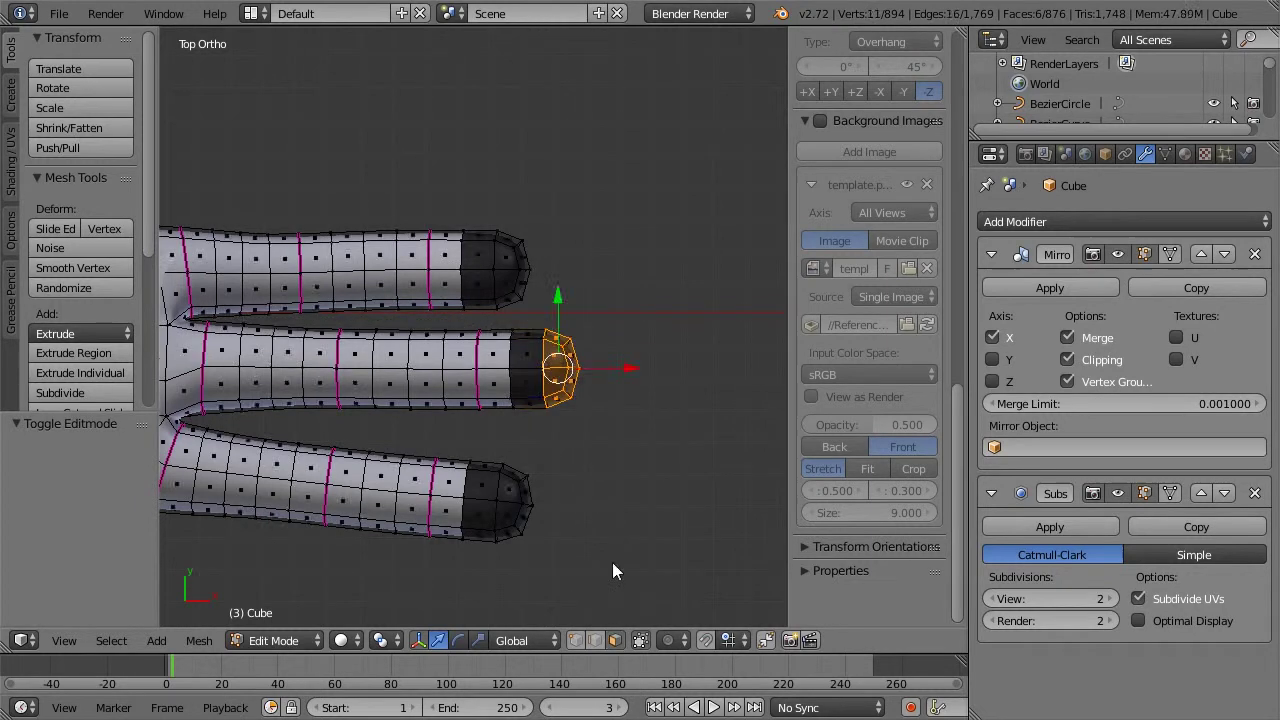
{"action": "key", "text": "a"}
{"action": "key", "text": "a"}
{"action": "key", "text": "b"}
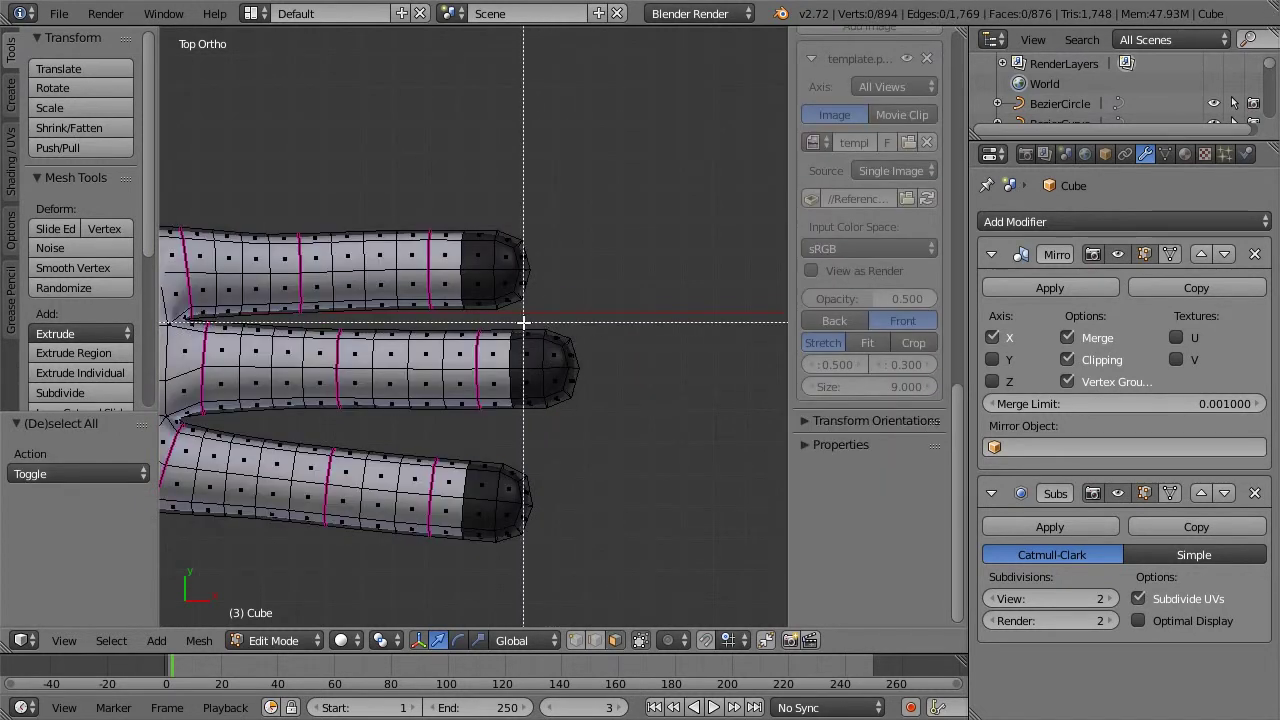
Step: Select all the black tip faces of the three fingers, including those on the hidden side, in wireframe display
{"action": "key", "text": "z"}
{"action": "key", "text": "b"}
{"action": "left_click_drag", "start_coordinate": [522, 320], "coordinate": [590, 442]}
{"action": "key", "text": "b"}
{"action": "key", "text": "Escape"}
{"action": "key", "text": "b"}
{"action": "left_click_drag", "start_coordinate": [473, 202], "coordinate": [540, 311]}
{"action": "key", "text": "b"}
{"action": "left_click_drag", "start_coordinate": [486, 456], "coordinate": [548, 570]}
{"action": "left_click_drag", "start_coordinate": [476, 480], "coordinate": [516, 592]}
{"action": "key", "text": "b"}
{"action": "right_click", "coordinate": [551, 489]}
Step: Add the black thumb tip faces to the selection and set the pivot point to Individual Origins
{"action": "scroll", "coordinate": [555, 499], "scroll_direction": "down", "scroll_amount": 2}
{"action": "middle_click_drag", "start_coordinate": [414, 500], "coordinate": [692, 354], "text": "shift"}
{"action": "scroll", "coordinate": [492, 409], "scroll_direction": "up", "scroll_amount": 3}
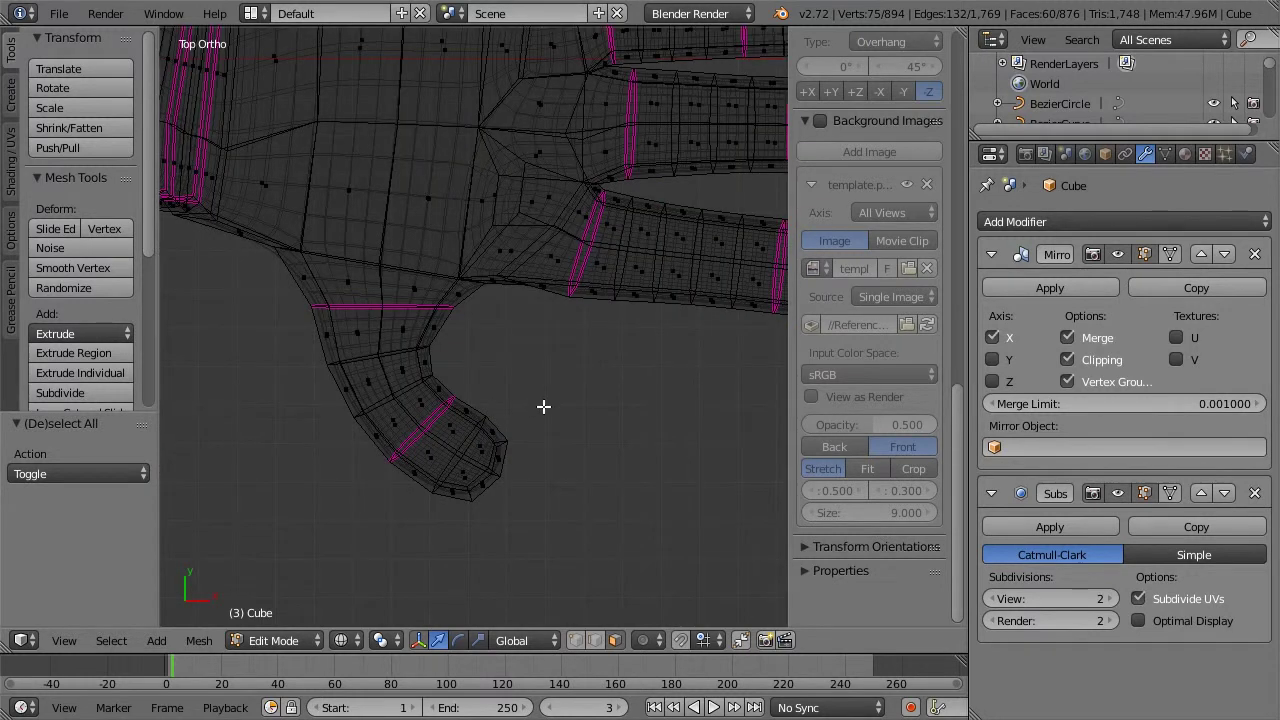
{"action": "key", "text": "b"}
{"action": "left_click_drag", "start_coordinate": [541, 408], "coordinate": [410, 526]}
{"action": "scroll", "coordinate": [508, 471], "scroll_direction": "down", "scroll_amount": 5}
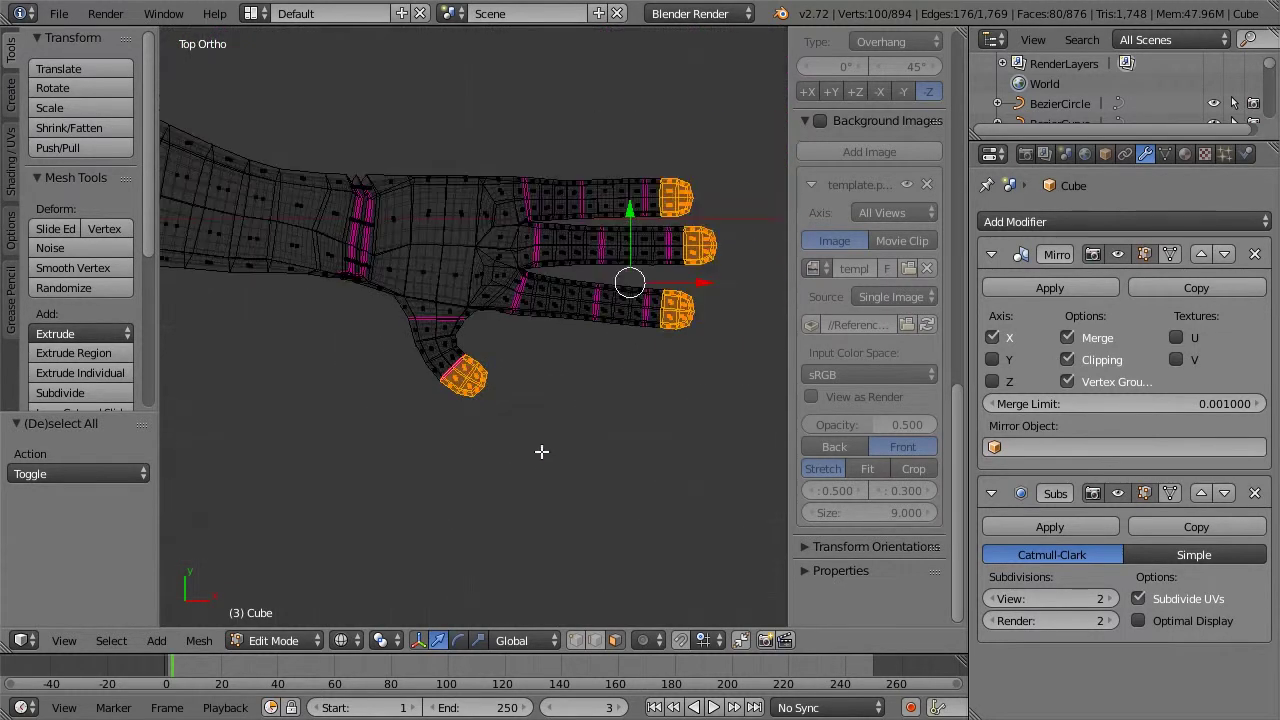
{"action": "scroll", "coordinate": [542, 451], "scroll_direction": "up", "scroll_amount": 2}
{"action": "left_click", "coordinate": [384, 640]}
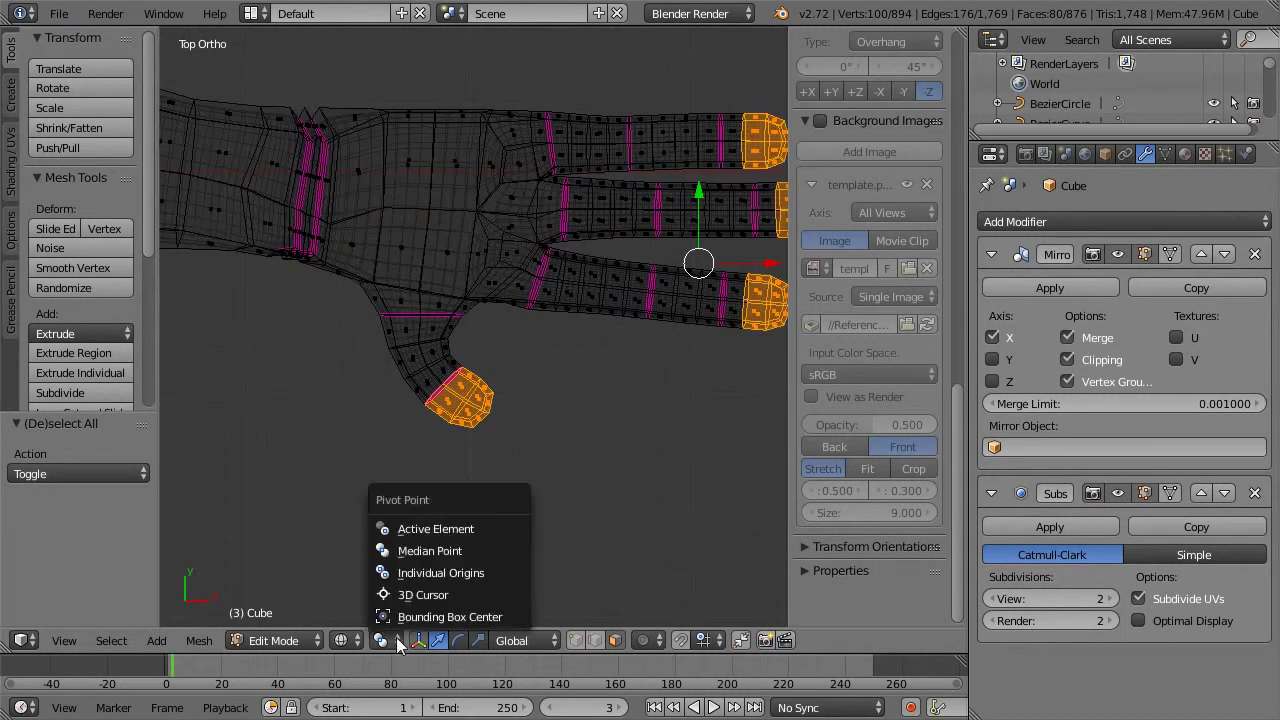
{"action": "left_click", "coordinate": [418, 570]}
Step: Extrude the four selected finger and thumb tips in place and scale them to 1.160
{"action": "middle_click_drag", "start_coordinate": [646, 432], "coordinate": [501, 461], "text": "shift"}
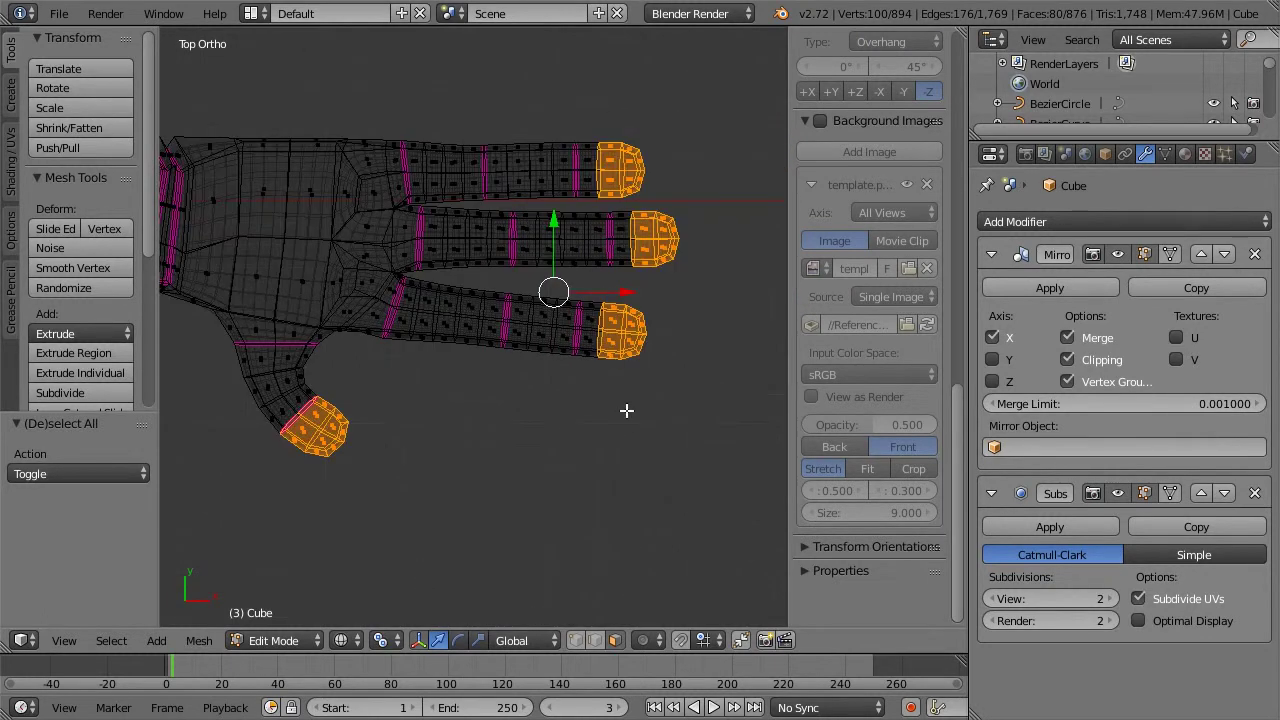
{"action": "key", "text": "e"}
{"action": "right_click", "coordinate": [626, 410]}
{"action": "key", "text": "s"}
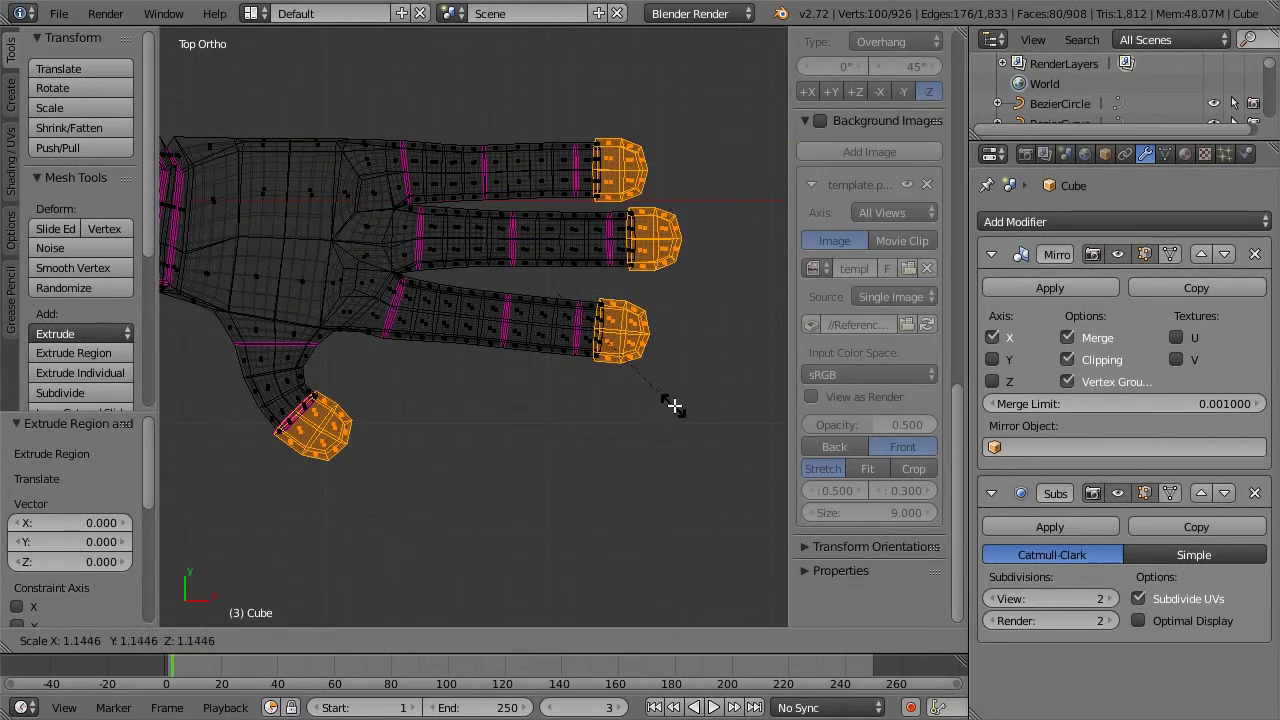
{"action": "left_click", "coordinate": [672, 405]}
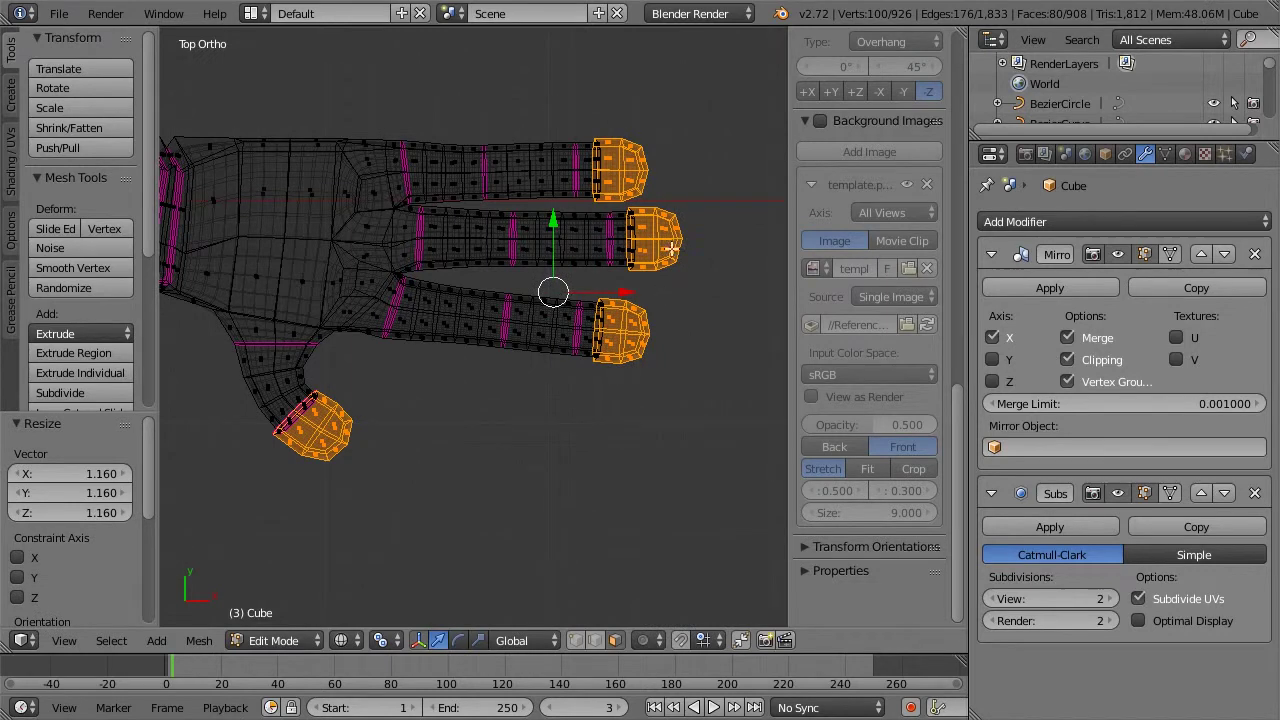
Step: Examine the enlarged fingertips on the smoothed hand, then reopen the mesh for editing in solid top view
{"action": "key", "text": "z"}
{"action": "scroll", "coordinate": [671, 229], "scroll_direction": "up", "scroll_amount": 3}
{"action": "key", "text": "Tab"}
{"action": "scroll", "coordinate": [671, 231], "scroll_direction": "down", "scroll_amount": 2}
{"action": "middle_click_drag", "start_coordinate": [672, 238], "coordinate": [633, 296]}
{"action": "key", "text": "KP_7"}
{"action": "key", "text": "z"}
{"action": "scroll", "coordinate": [633, 296], "scroll_direction": "up", "scroll_amount": 3}
{"action": "key", "text": "z"}
{"action": "key", "text": "Tab"}
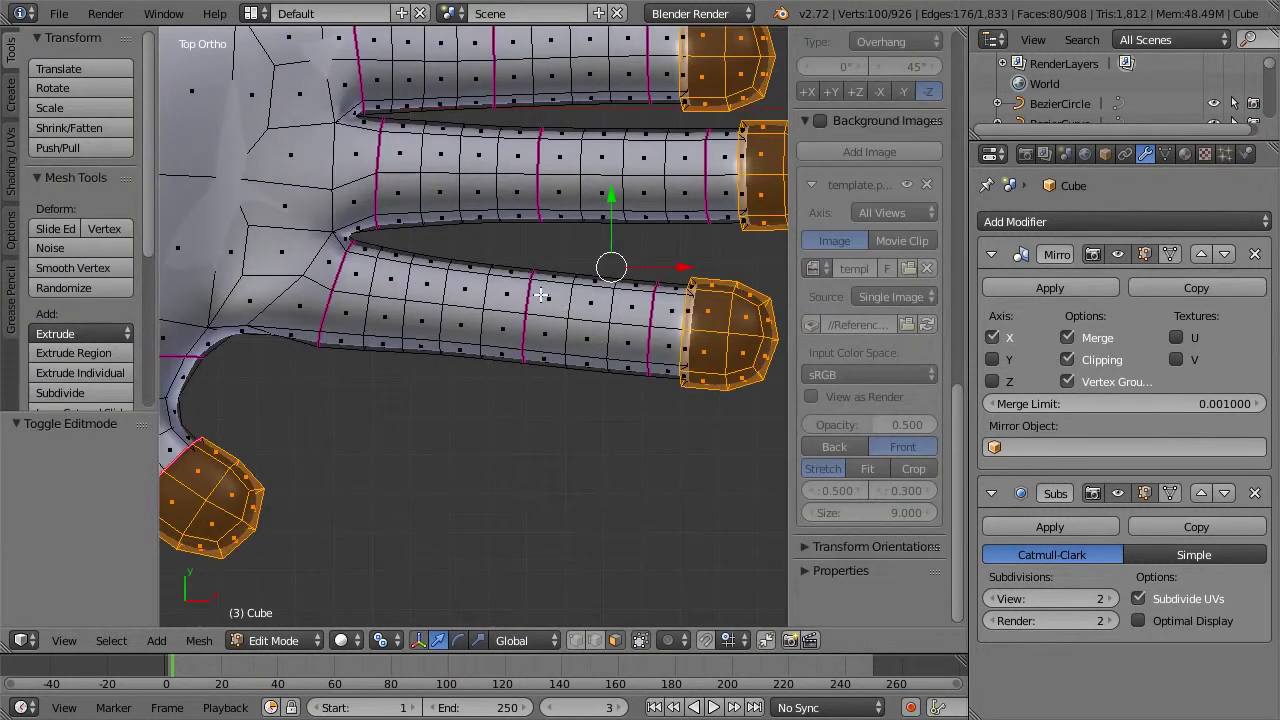
Step: Extrude the two adjacent face loops around the middle joint of each of the three fingers in place and scale them to 1.062
{"action": "right_click", "coordinate": [548, 299], "text": "alt"}
{"action": "right_click", "coordinate": [508, 292], "text": "alt+shift"}
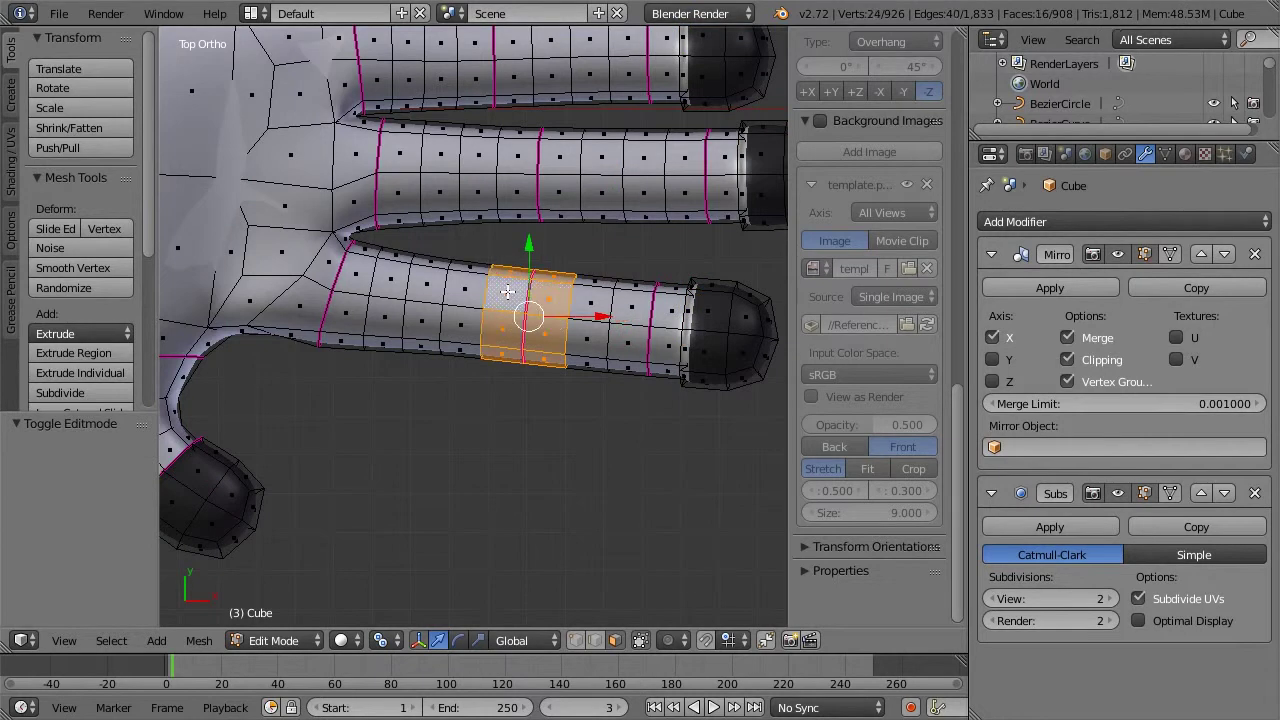
{"action": "right_click", "coordinate": [521, 164], "text": "alt+shift"}
{"action": "right_click", "coordinate": [562, 151], "text": "alt+shift"}
{"action": "middle_click_drag", "start_coordinate": [558, 134], "coordinate": [541, 243], "text": "shift"}
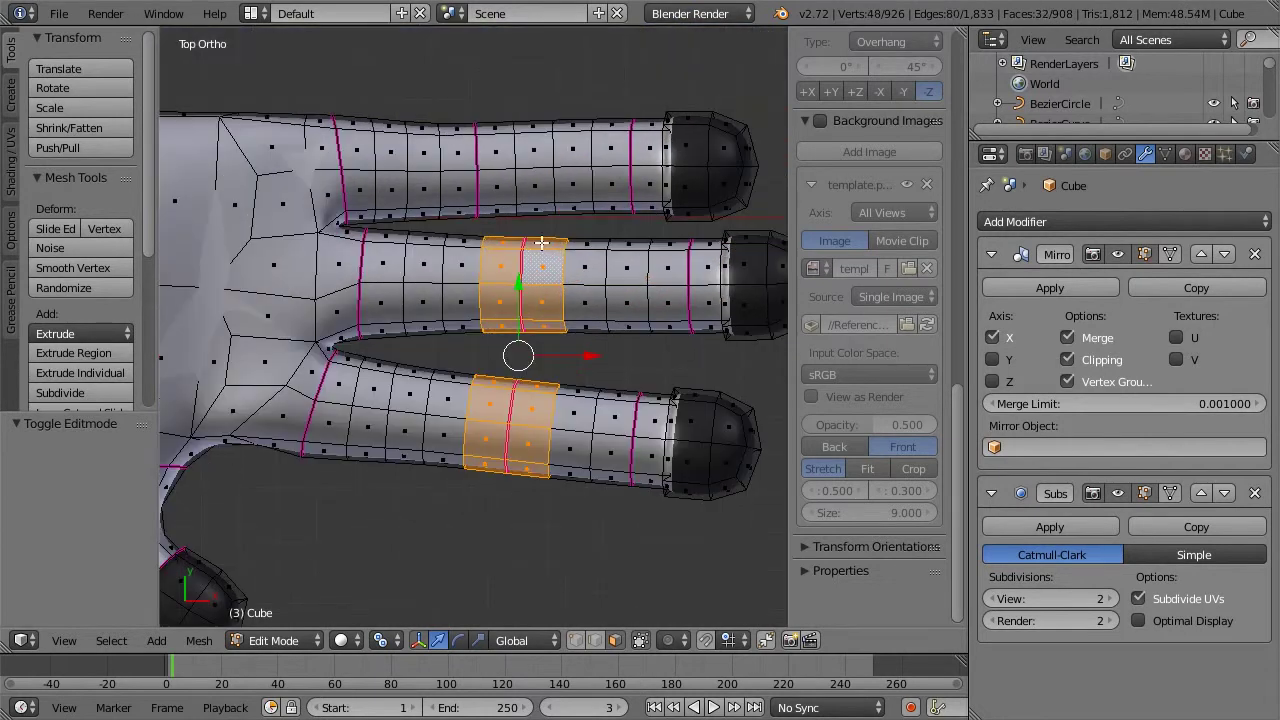
{"action": "right_click", "coordinate": [496, 157], "text": "alt+shift"}
{"action": "right_click", "coordinate": [470, 157], "text": "alt+shift"}
{"action": "scroll", "coordinate": [424, 184], "scroll_direction": "down", "scroll_amount": 2}
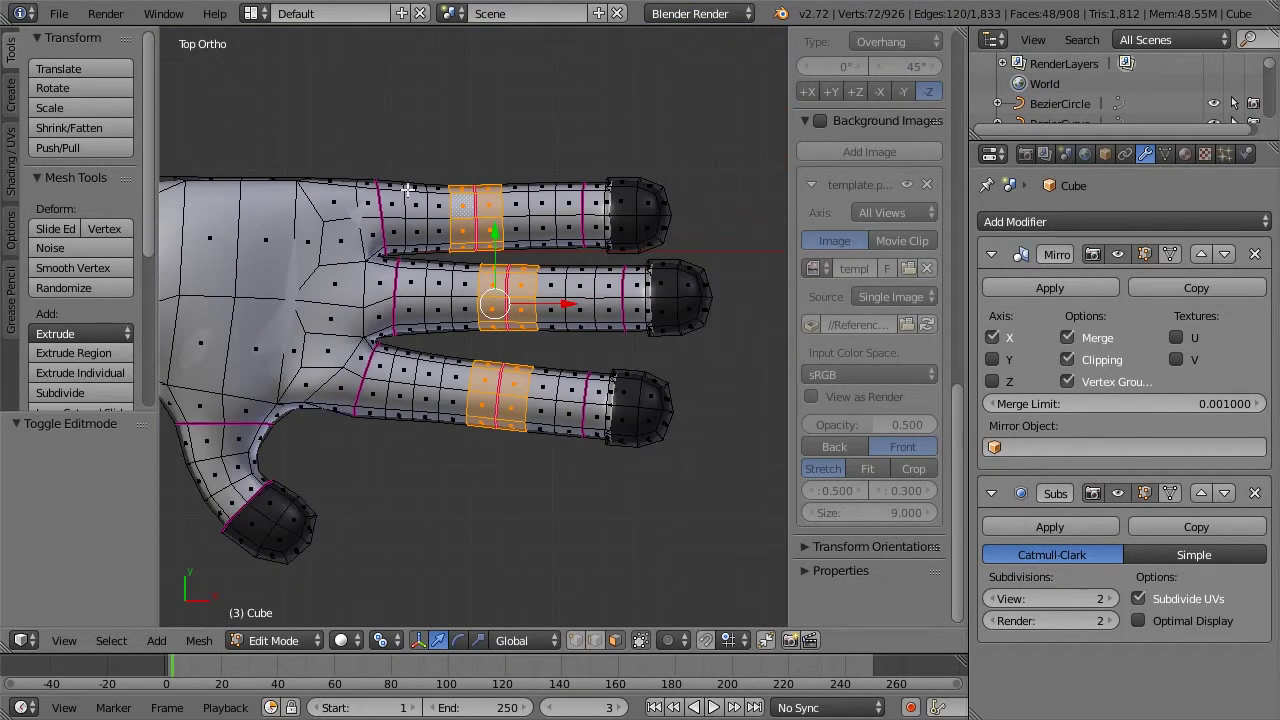
{"action": "middle_click_drag", "start_coordinate": [411, 288], "coordinate": [511, 221], "text": "shift"}
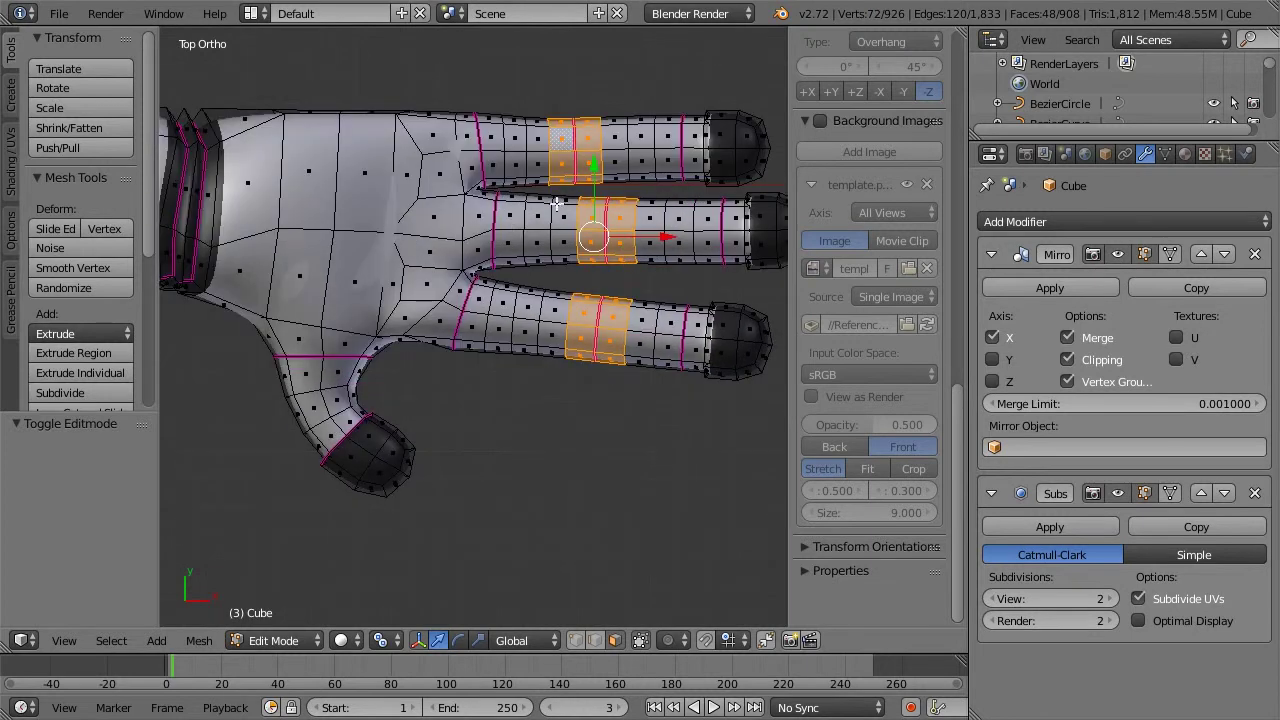
{"action": "key", "text": "e"}
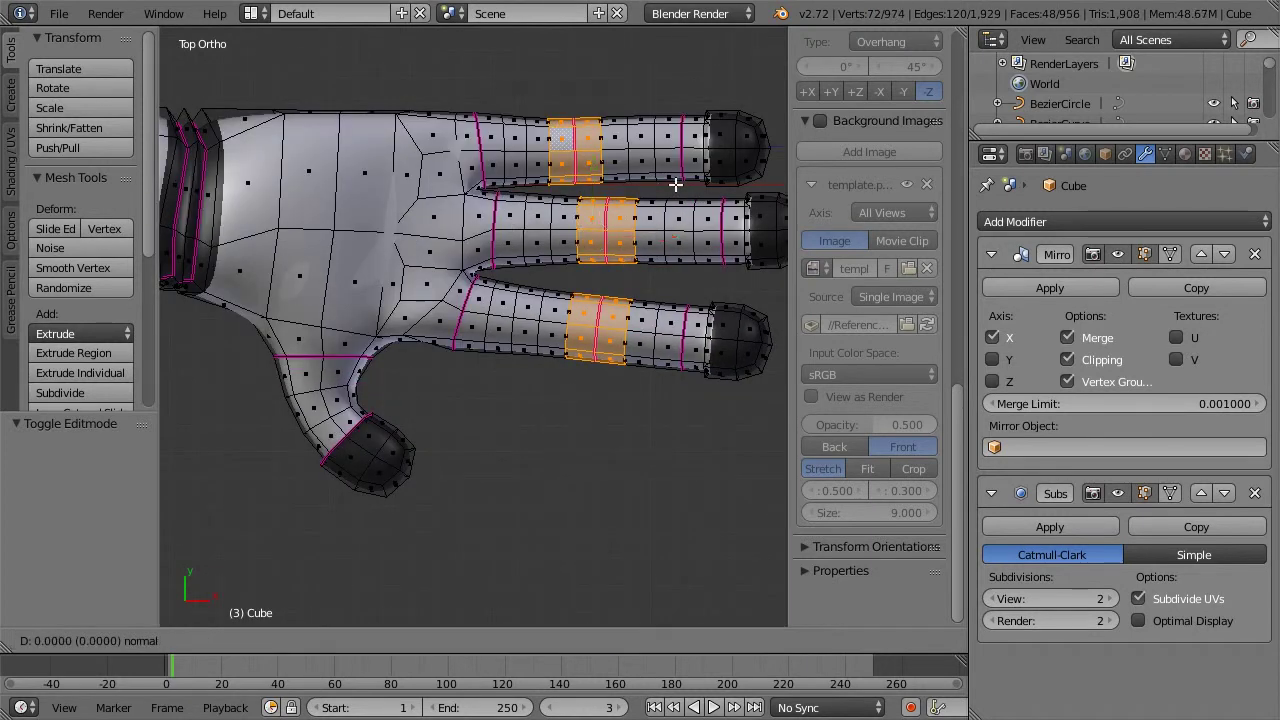
{"action": "right_click", "coordinate": [675, 184]}
{"action": "scroll", "coordinate": [675, 205], "scroll_direction": "up", "scroll_amount": 2}
{"action": "middle_click_drag", "start_coordinate": [678, 237], "coordinate": [576, 240], "text": "shift"}
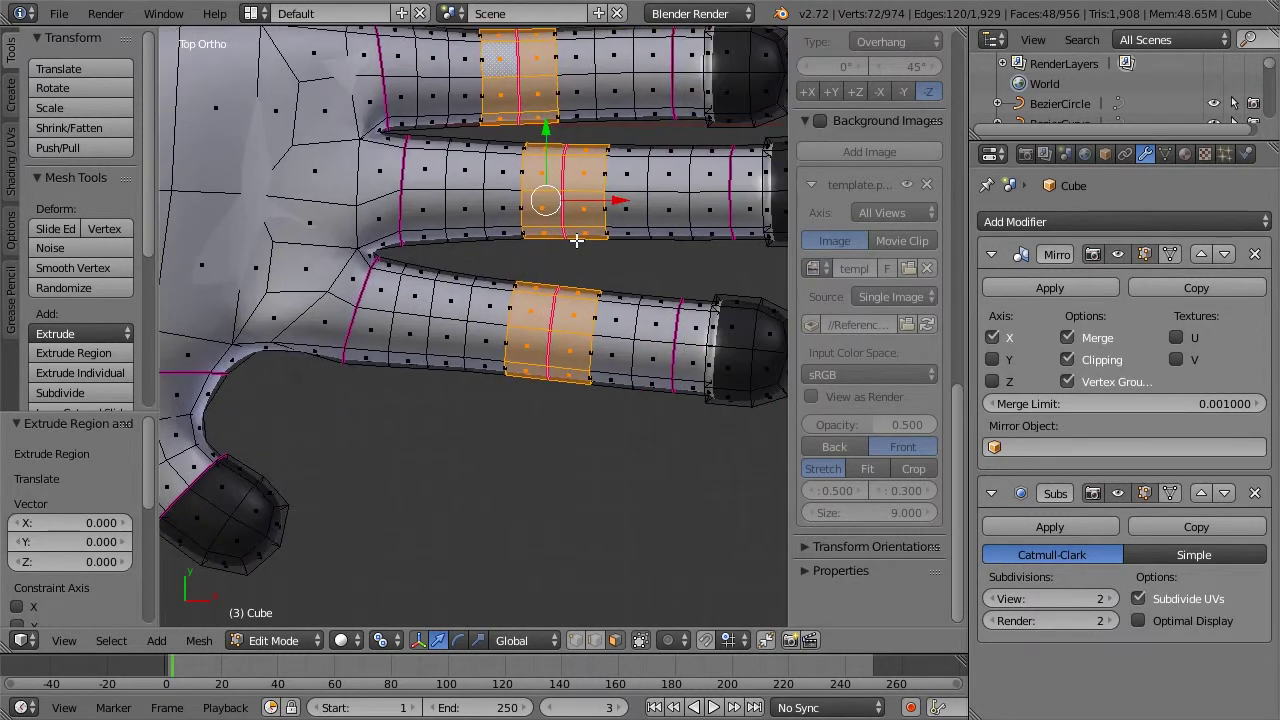
{"action": "key", "text": "s"}
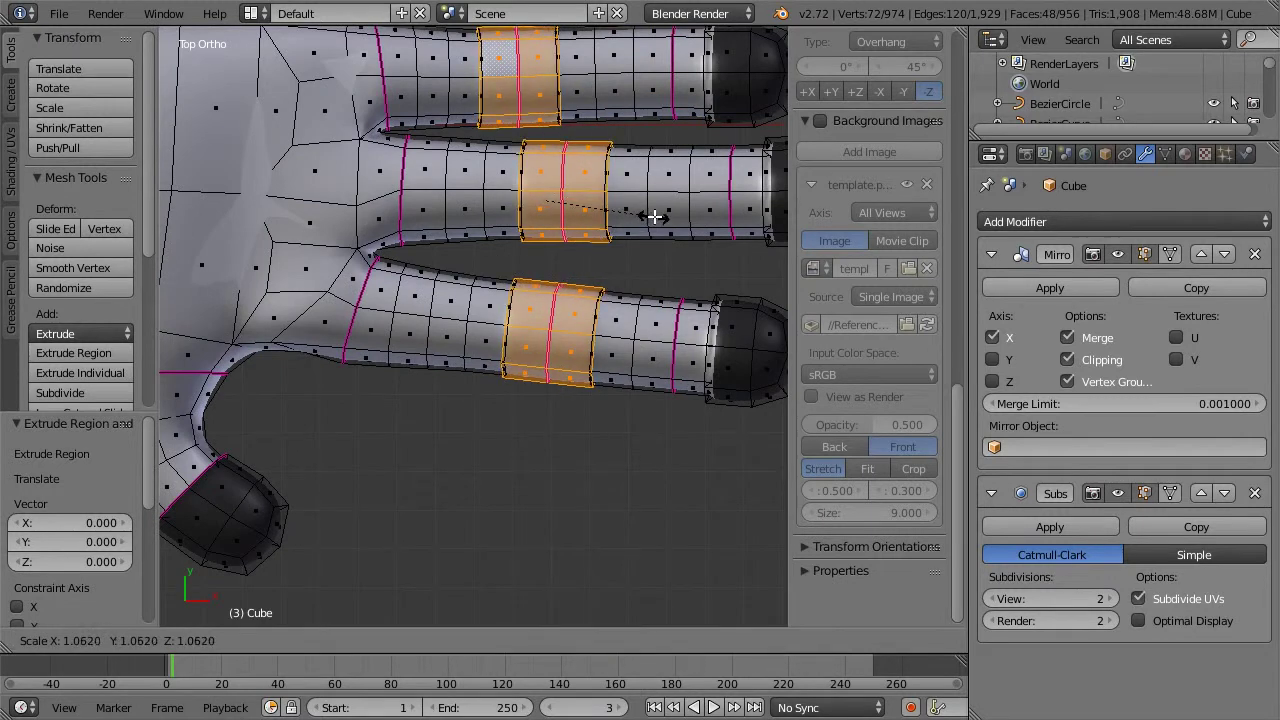
{"action": "left_click", "coordinate": [654, 216]}
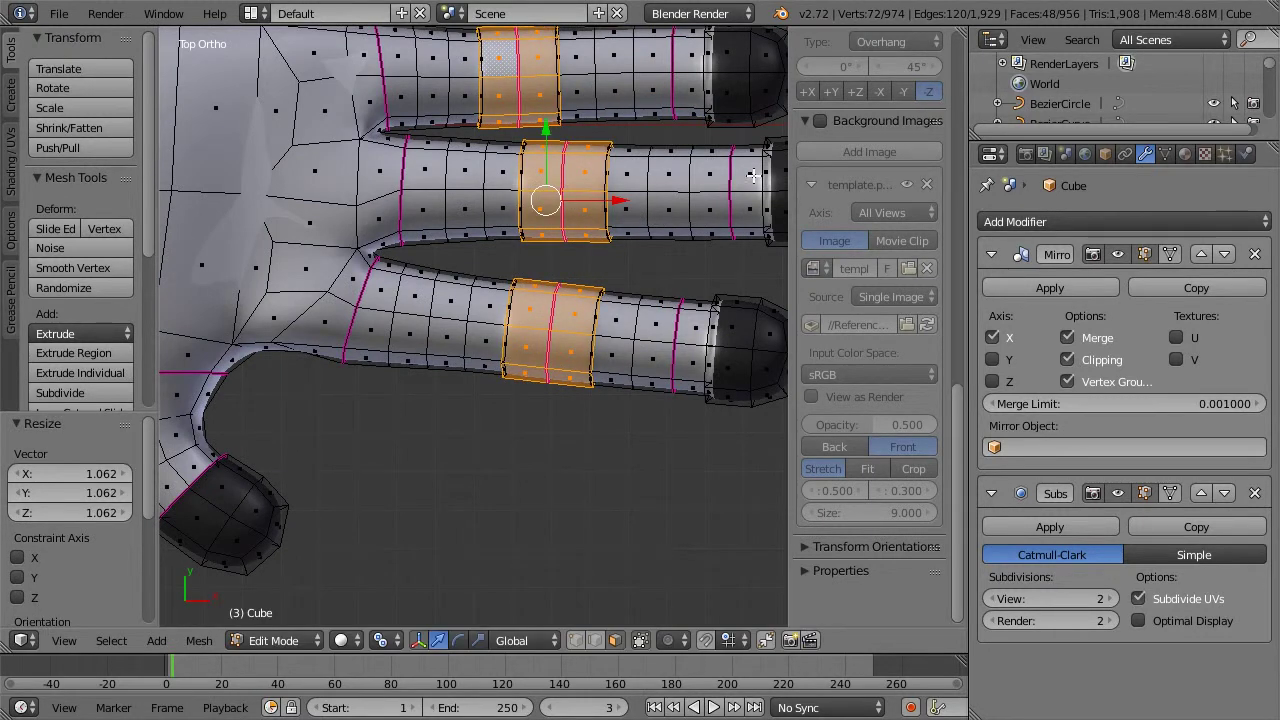
Step: Assign the rubber material to the three raised finger joint bands and check them on the smoothed hand
{"action": "left_click", "coordinate": [1184, 153]}
{"action": "left_click", "coordinate": [1018, 304]}
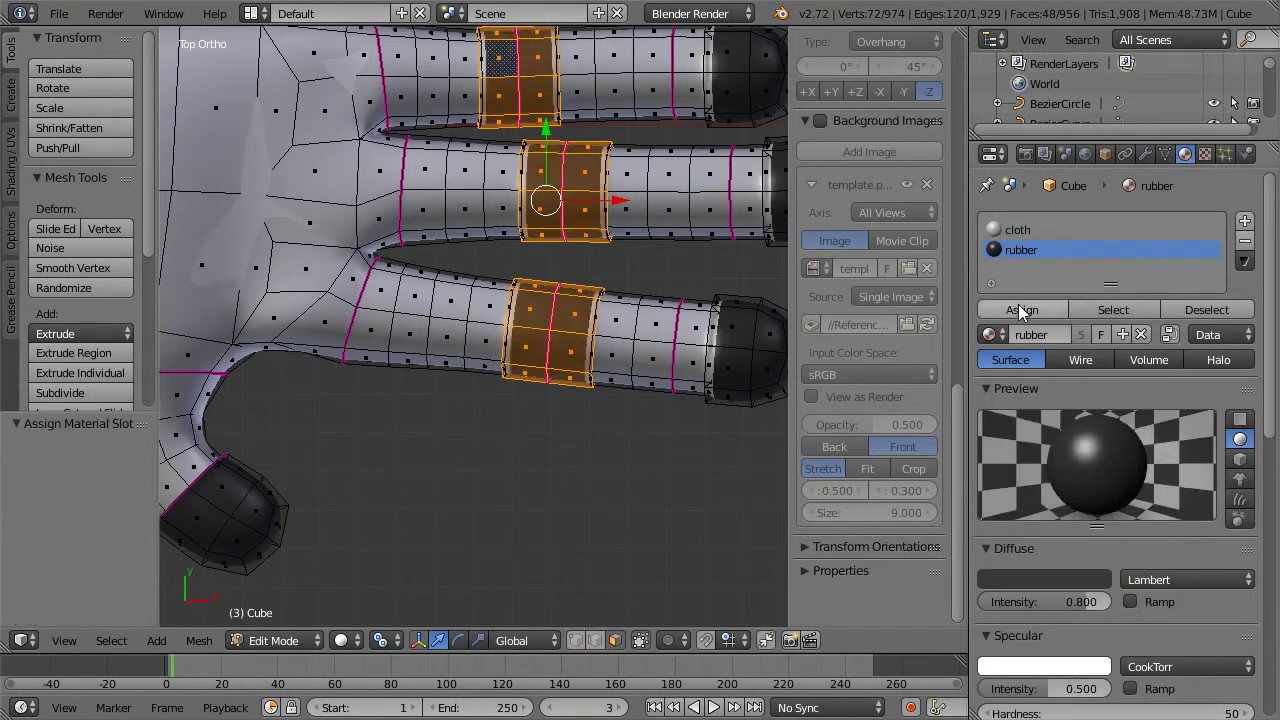
{"action": "scroll", "coordinate": [637, 260], "scroll_direction": "down", "scroll_amount": 2}
{"action": "scroll", "coordinate": [645, 251], "scroll_direction": "up", "scroll_amount": 2}
{"action": "middle_click_drag", "start_coordinate": [593, 238], "coordinate": [586, 236]}
{"action": "middle_click_drag", "start_coordinate": [516, 193], "coordinate": [566, 203]}
{"action": "key", "text": "Tab"}
{"action": "scroll", "coordinate": [490, 215], "scroll_direction": "up", "scroll_amount": 3}
Step: Reopen the body mesh for editing, clear the selection and switch to edge selection
{"action": "key", "text": "Tab"}
{"action": "key", "text": "a"}
{"action": "right_click", "coordinate": [583, 214], "text": "alt"}
{"action": "key", "text": "a"}
{"action": "key", "text": "ctrl+z"}
{"action": "key", "text": "a"}
{"action": "key", "text": "ctrl+z"}
{"action": "key", "text": "a"}
{"action": "key", "text": "ctrl+z"}
{"action": "key", "text": "a"}
{"action": "left_click", "coordinate": [593, 641]}
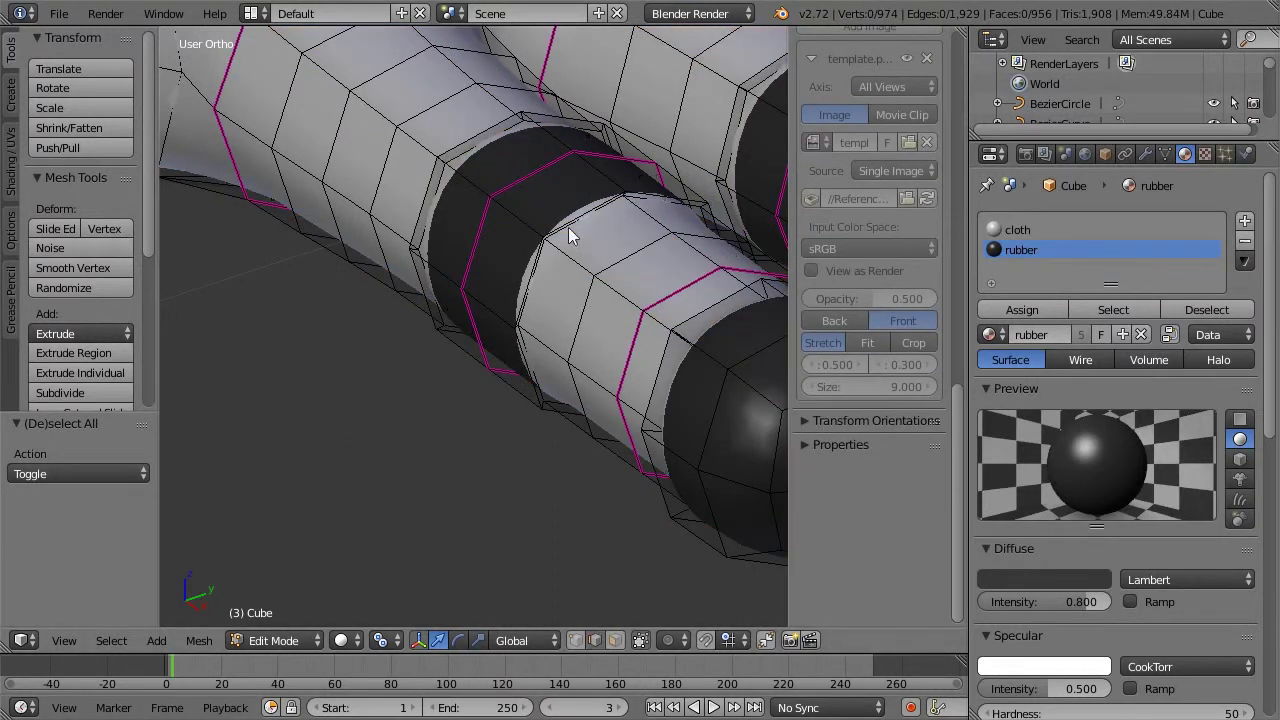
Step: Crease the two border edge loops of the black joint band on each of the three fingers
{"action": "right_click", "coordinate": [563, 206], "text": "alt"}
{"action": "scroll", "coordinate": [516, 171], "scroll_direction": "up", "scroll_amount": 2}
{"action": "right_click", "coordinate": [512, 158], "text": "alt+shift"}
{"action": "scroll", "coordinate": [544, 158], "scroll_direction": "down", "scroll_amount": 2}
{"action": "right_click", "coordinate": [606, 113], "text": "alt+shift"}
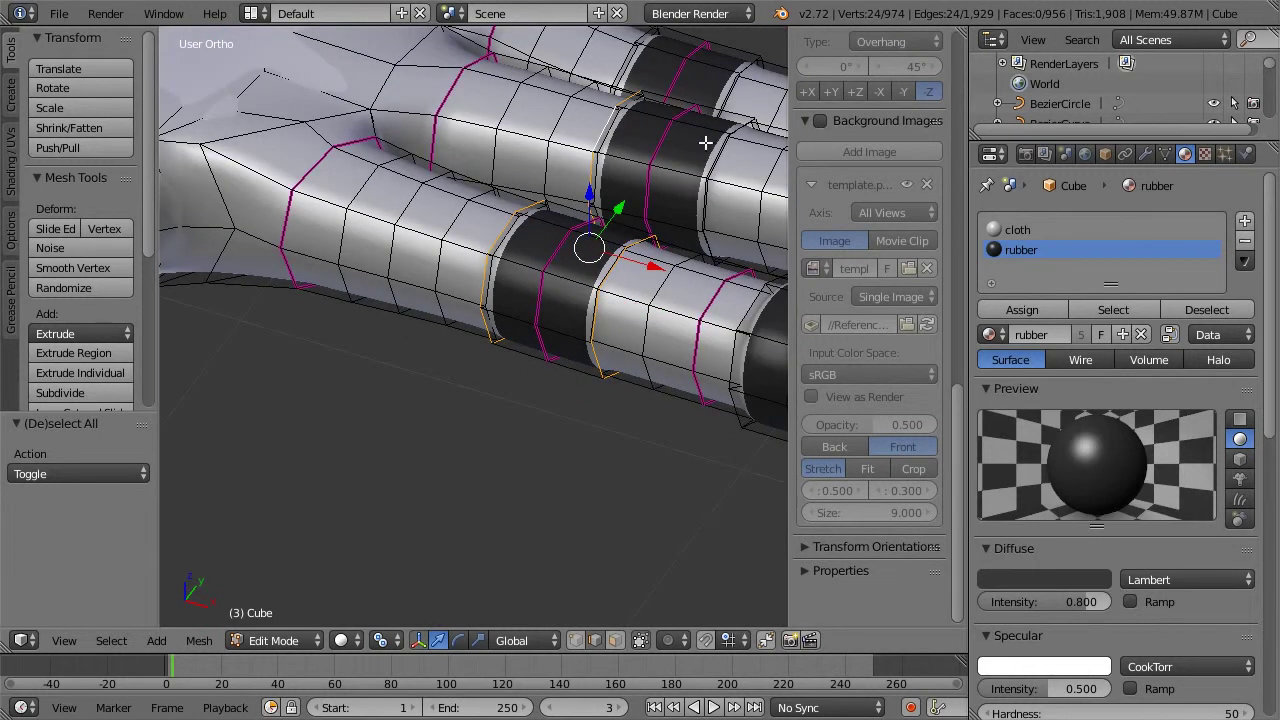
{"action": "right_click", "coordinate": [737, 126], "text": "alt+shift"}
{"action": "scroll", "coordinate": [644, 195], "scroll_direction": "down", "scroll_amount": 1}
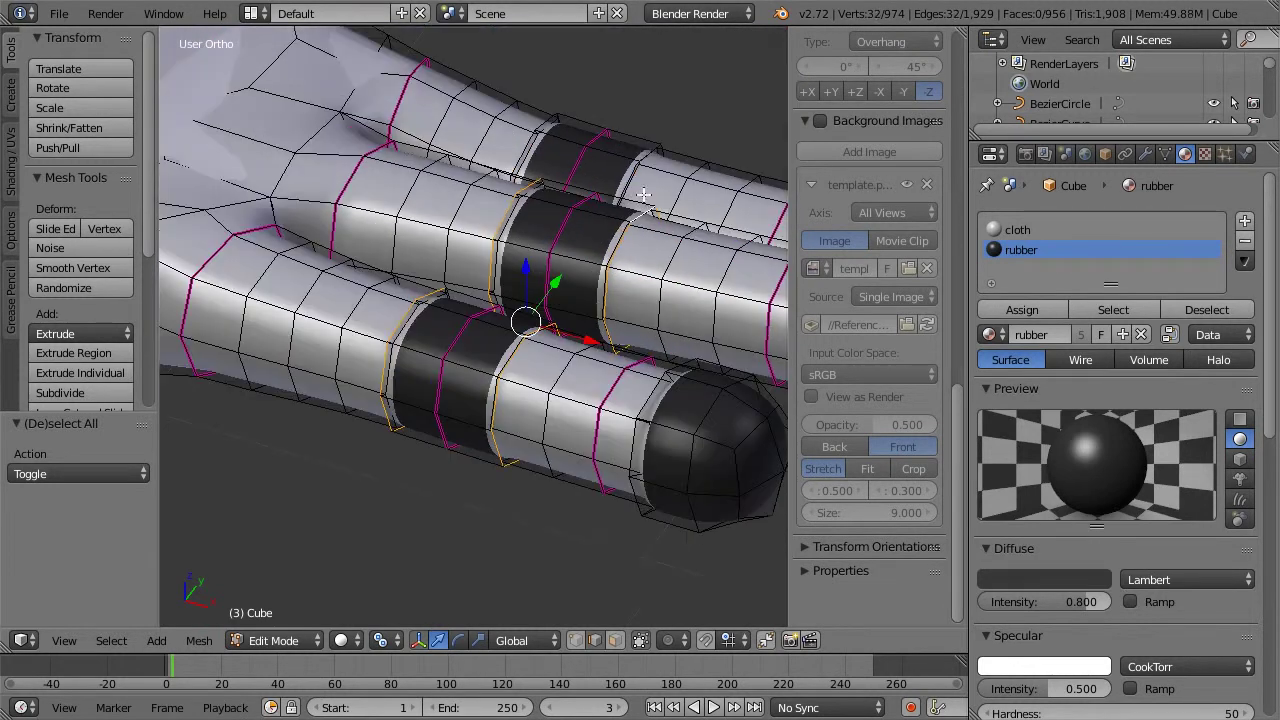
{"action": "right_click", "coordinate": [646, 153], "text": "alt+shift"}
{"action": "right_click", "coordinate": [547, 120], "text": "alt+shift"}
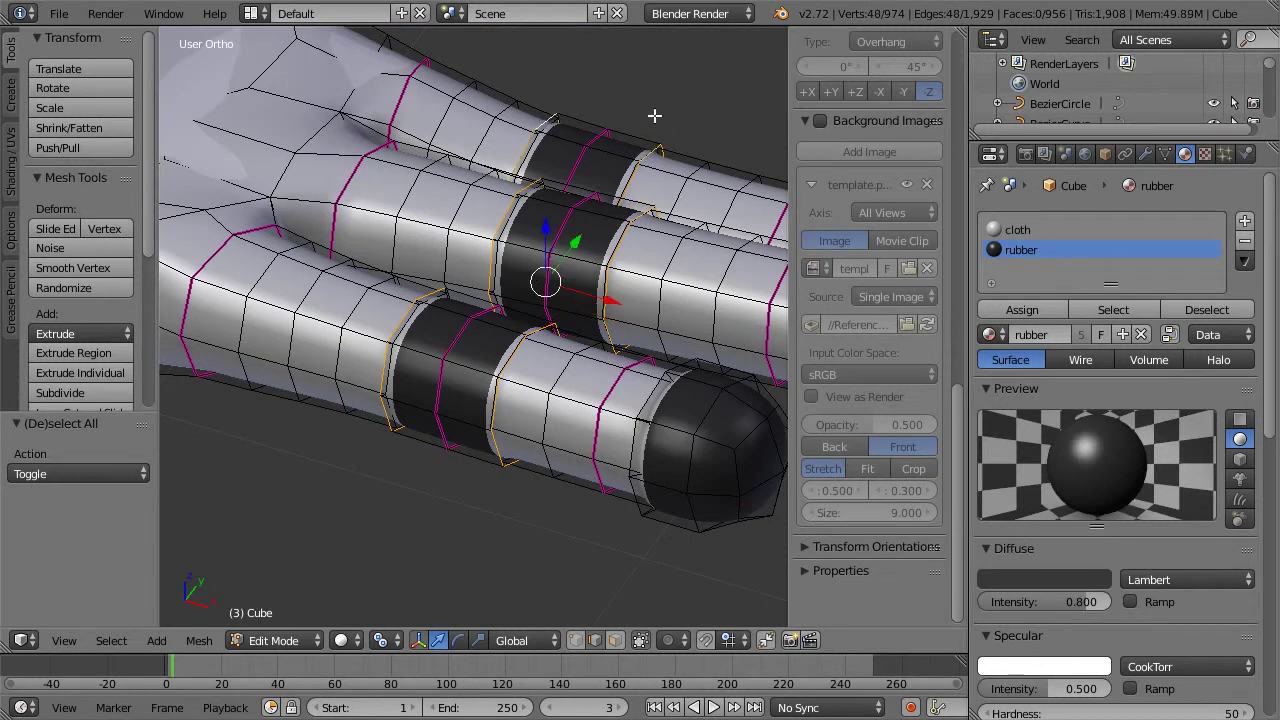
{"action": "key", "text": "shift+e"}
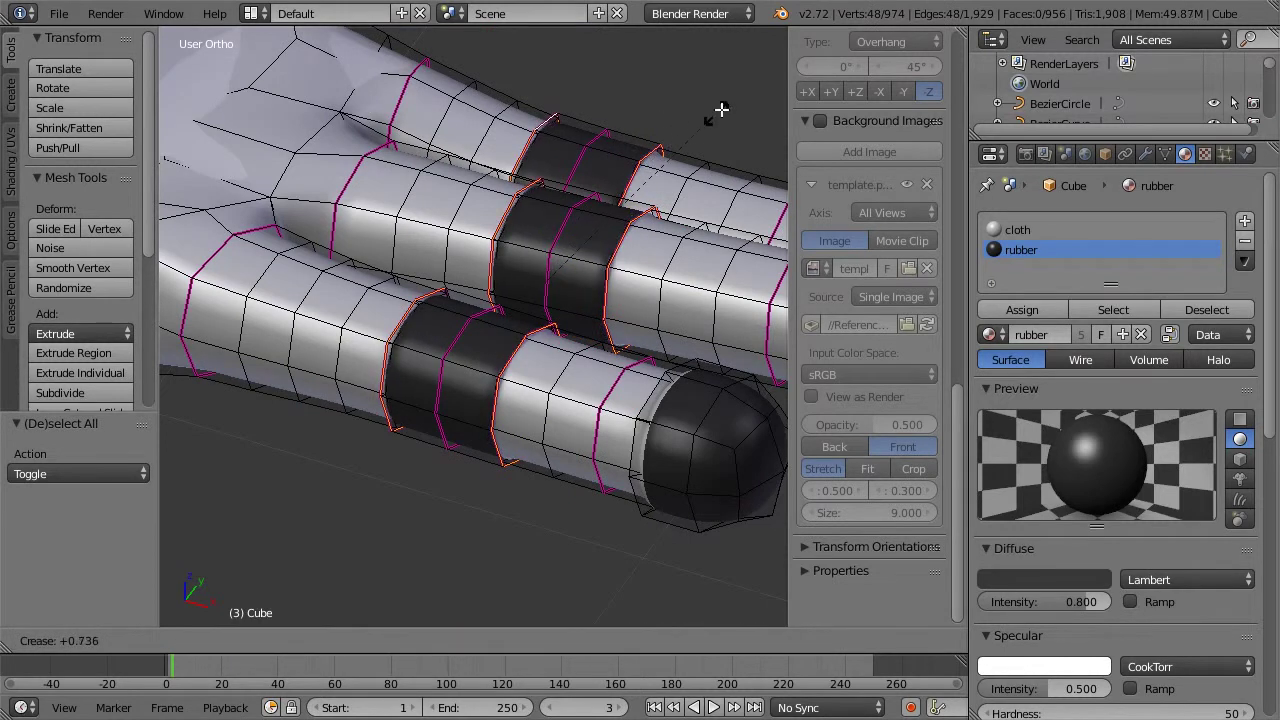
{"action": "left_click", "coordinate": [729, 106]}
Step: Crease the edge loop at the base of each of the three black fingertips and leave mesh editing
{"action": "key", "text": "a"}
{"action": "right_click", "coordinate": [653, 386], "text": "alt"}
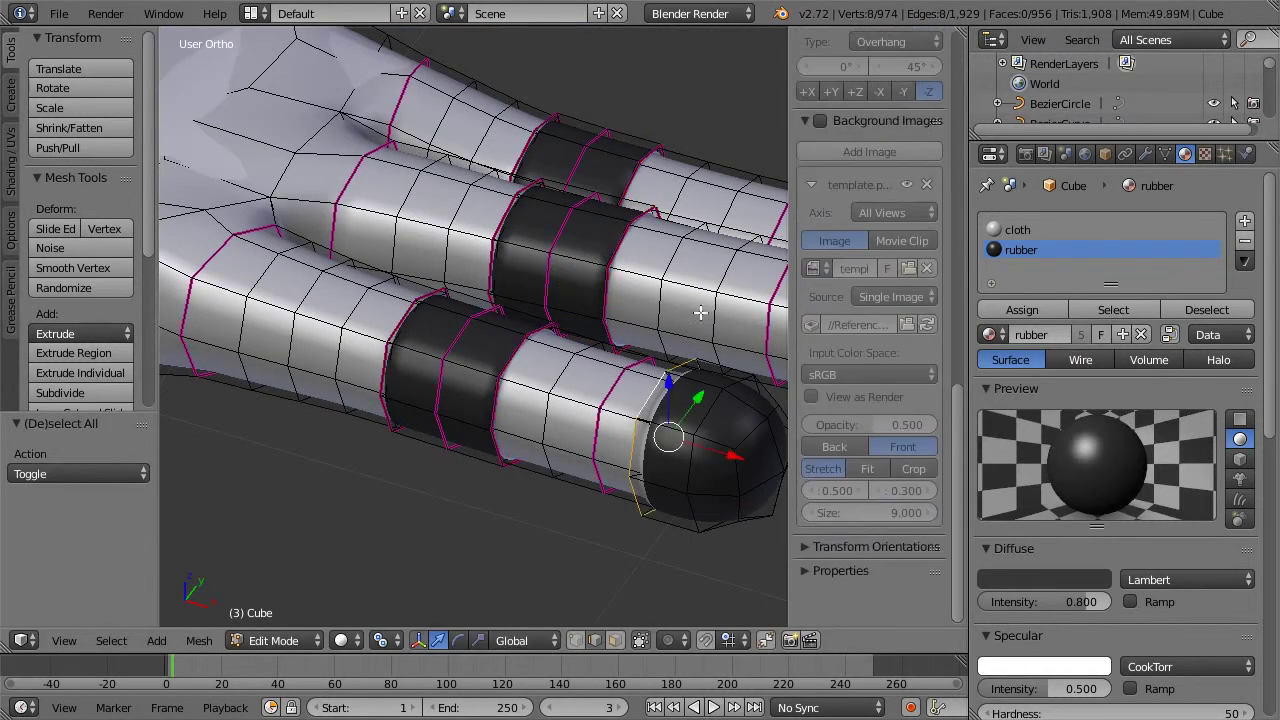
{"action": "middle_click_drag", "start_coordinate": [706, 266], "coordinate": [484, 300], "text": "shift"}
{"action": "right_click", "coordinate": [594, 292], "text": "alt+shift"}
{"action": "right_click", "coordinate": [605, 243], "text": "alt+shift"}
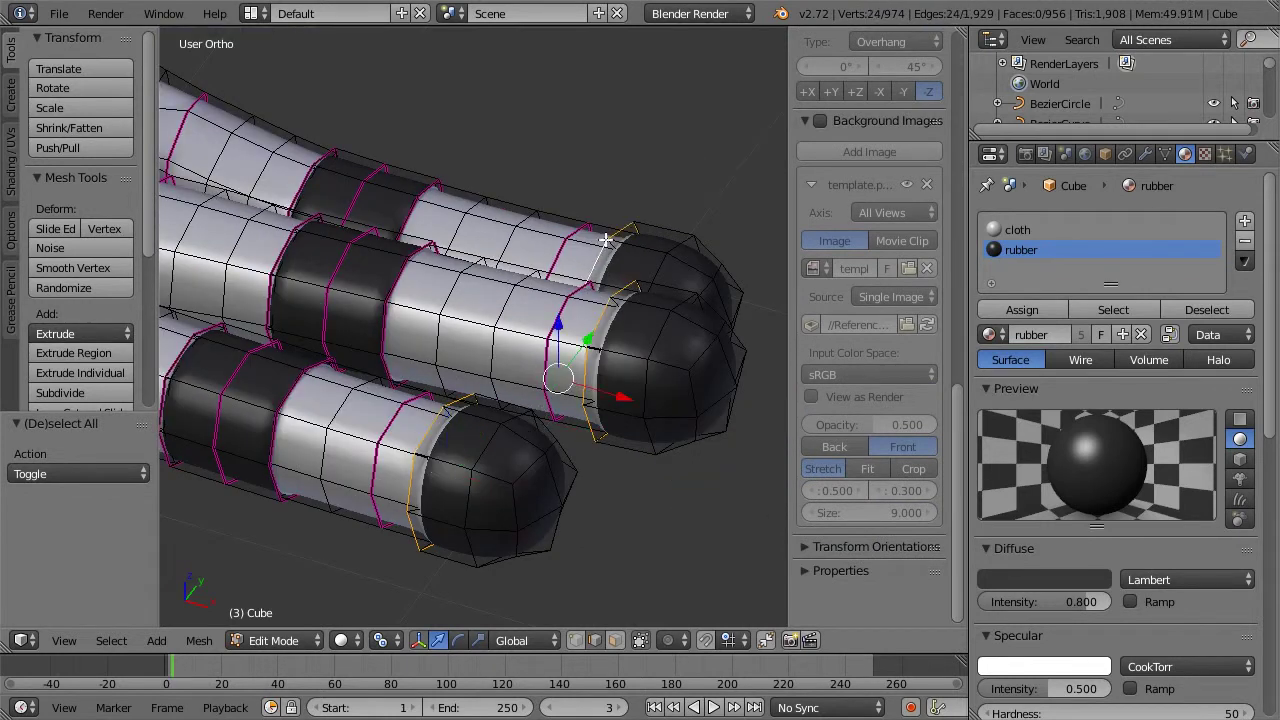
{"action": "key", "text": "shift+e"}
{"action": "left_click", "coordinate": [731, 109]}
{"action": "key", "text": "Tab"}
{"action": "scroll", "coordinate": [410, 276], "scroll_direction": "down", "scroll_amount": 3}
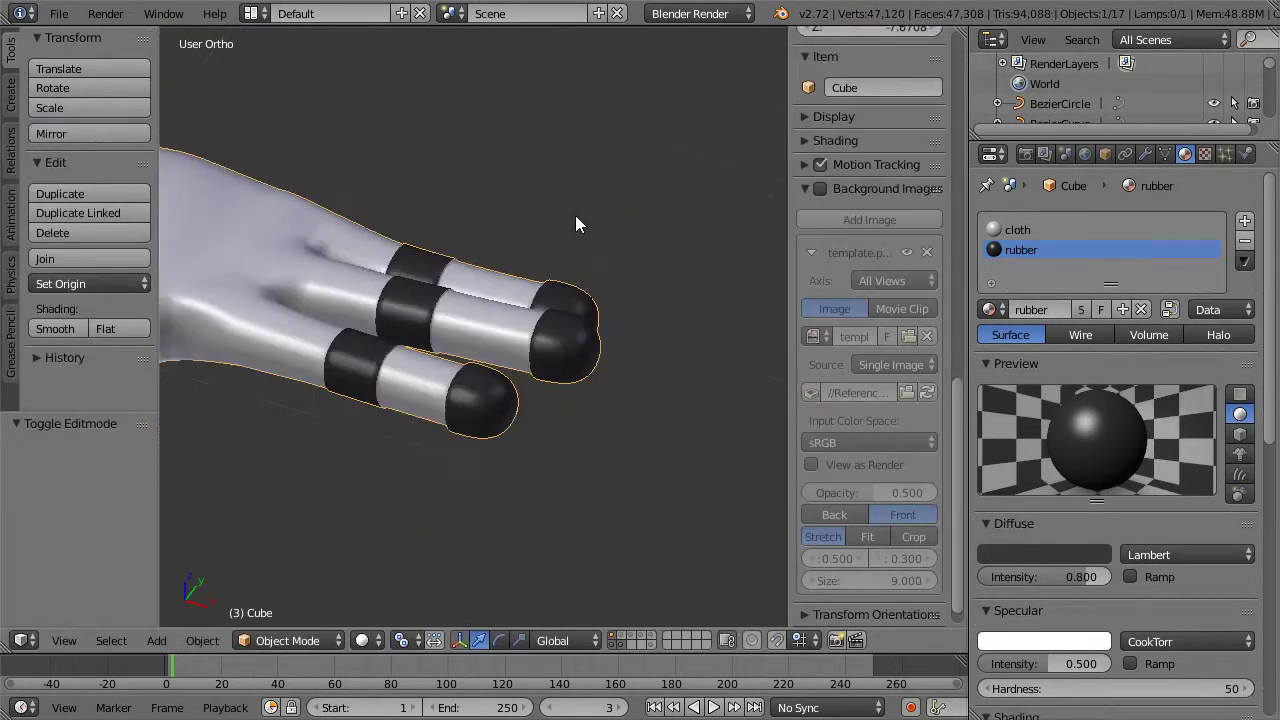
Step: Assign the cloth material to the two stray black faces just behind each of the three fingertips
{"action": "middle_click_drag", "start_coordinate": [410, 276], "coordinate": [458, 213]}
{"action": "scroll", "coordinate": [460, 217], "scroll_direction": "up", "scroll_amount": 3}
{"action": "key", "text": "Tab"}
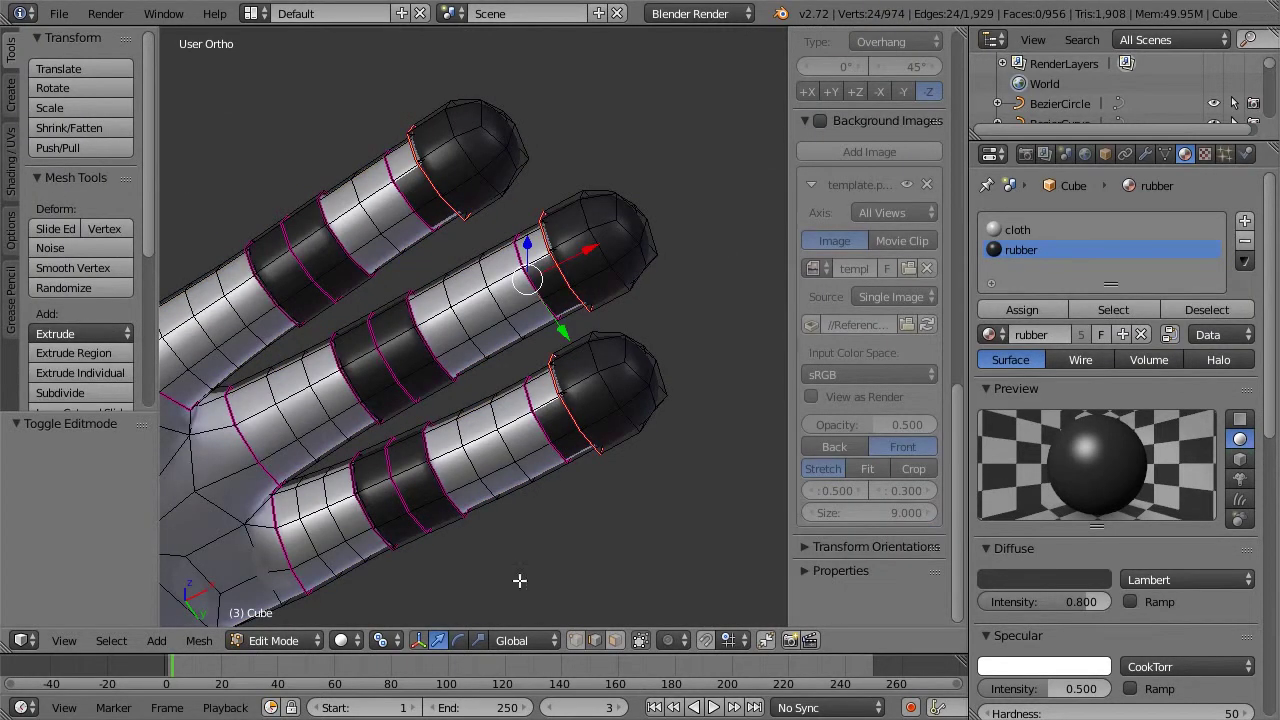
{"action": "left_click", "coordinate": [615, 642]}
{"action": "right_click", "coordinate": [412, 177]}
{"action": "right_click", "coordinate": [436, 212], "text": "shift"}
{"action": "right_click", "coordinate": [542, 273], "text": "shift"}
{"action": "right_click", "coordinate": [562, 301], "text": "shift"}
{"action": "right_click", "coordinate": [559, 422], "text": "shift"}
{"action": "right_click", "coordinate": [576, 445], "text": "shift"}
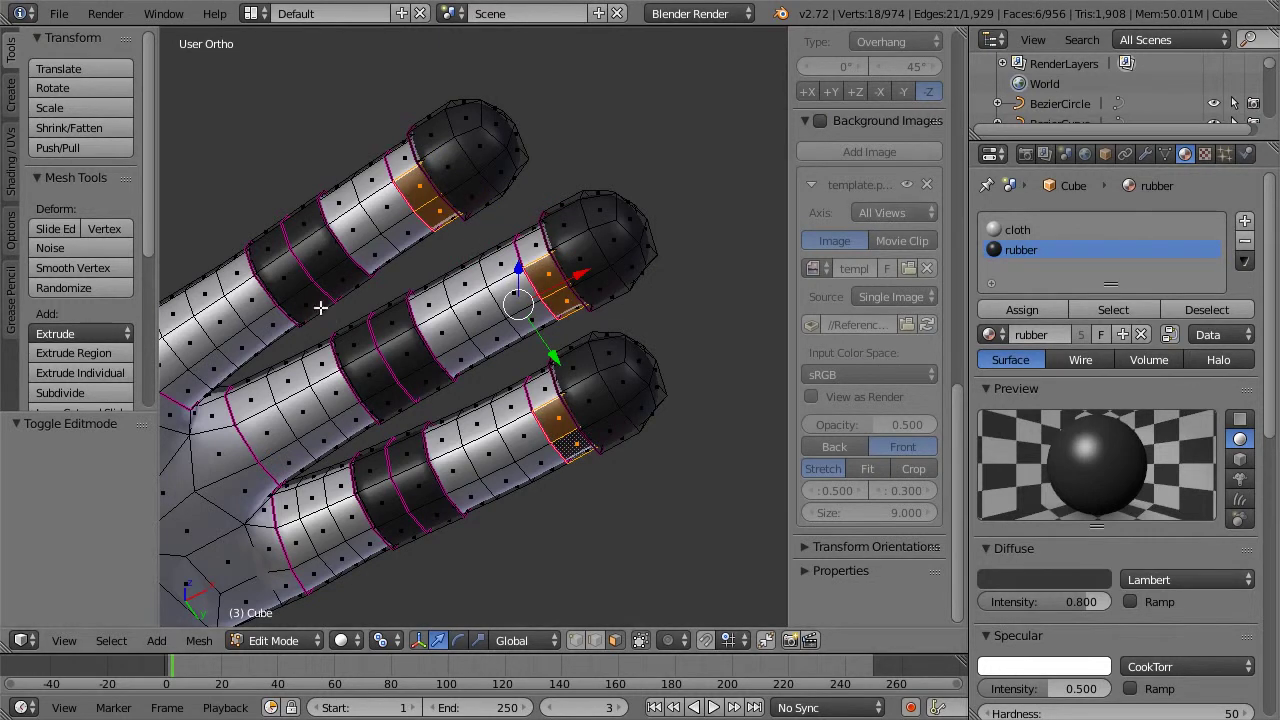
{"action": "scroll", "coordinate": [340, 306], "scroll_direction": "down", "scroll_amount": 3}
{"action": "middle_click_drag", "start_coordinate": [493, 338], "coordinate": [470, 284]}
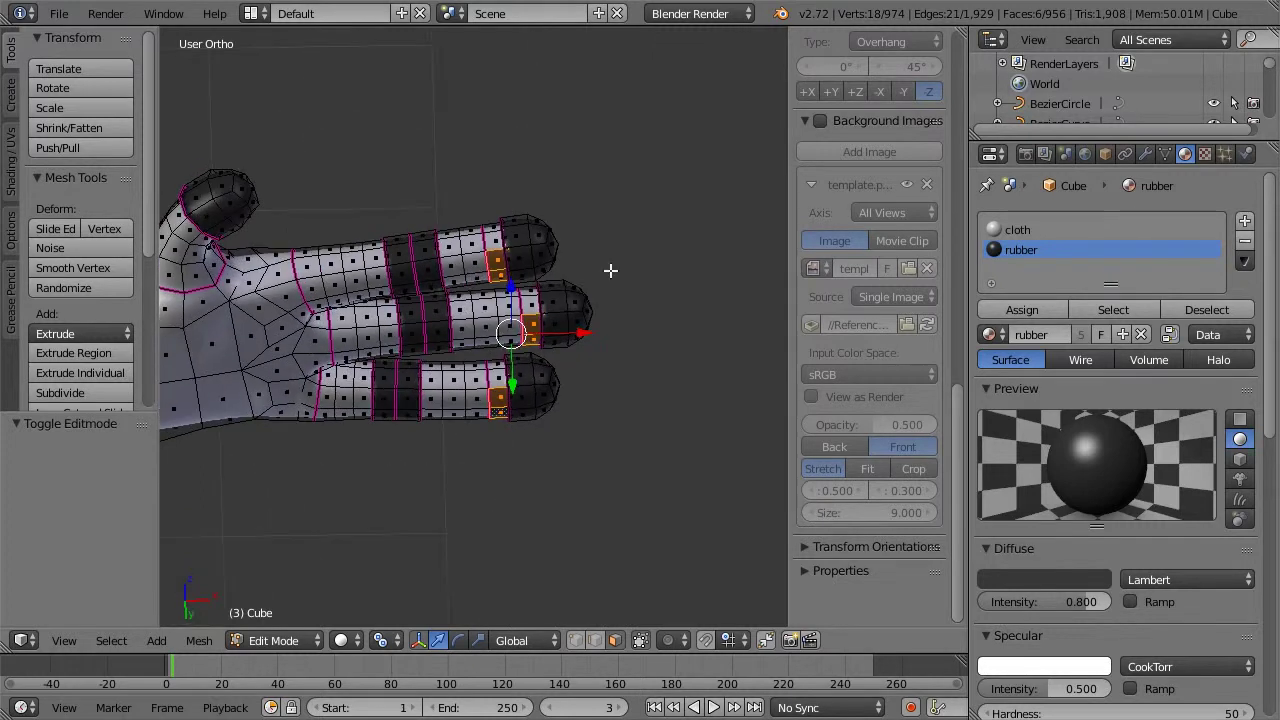
{"action": "scroll", "coordinate": [627, 270], "scroll_direction": "up", "scroll_amount": 1}
{"action": "left_click", "coordinate": [995, 232]}
{"action": "left_click", "coordinate": [1000, 309]}
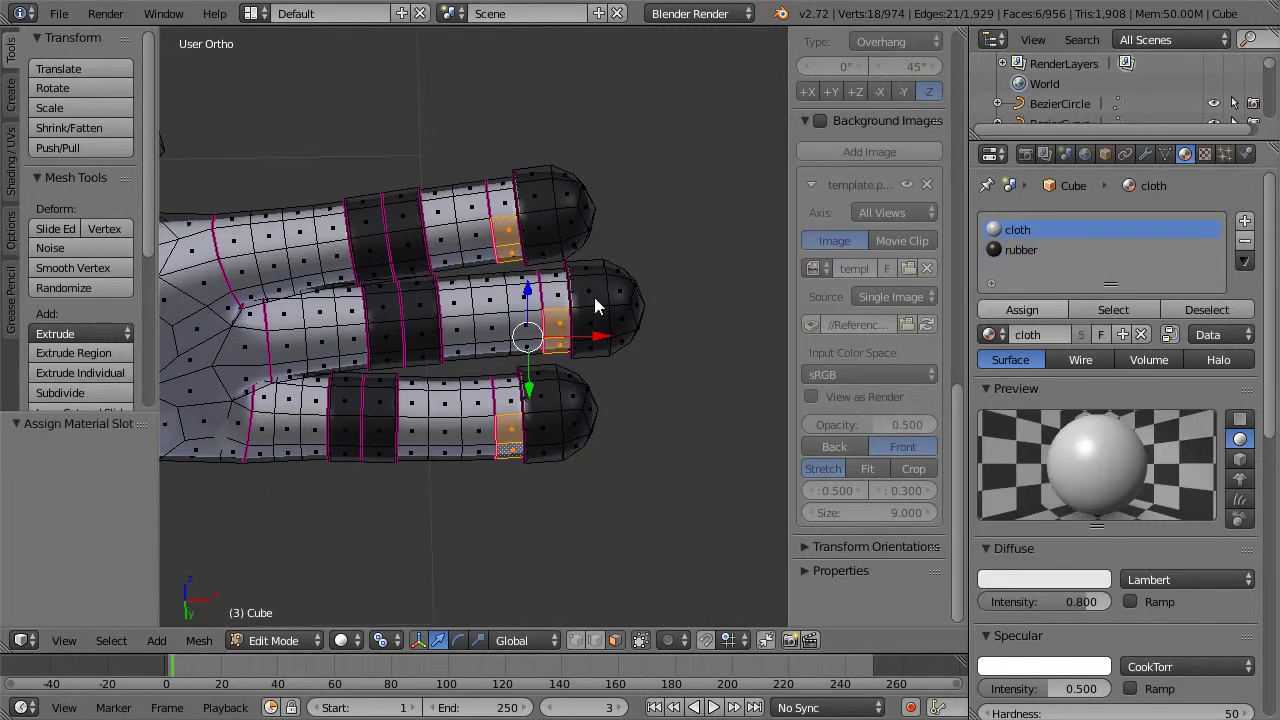
{"action": "key", "text": "Tab"}
{"action": "scroll", "coordinate": [406, 307], "scroll_direction": "down", "scroll_amount": 2}
Step: Assign the rubber material to the face loop around the base of the thumb, then clear the selection
{"action": "key", "text": "Tab"}
{"action": "scroll", "coordinate": [551, 314], "scroll_direction": "up", "scroll_amount": 2}
{"action": "middle_click_drag", "start_coordinate": [414, 329], "coordinate": [374, 291]}
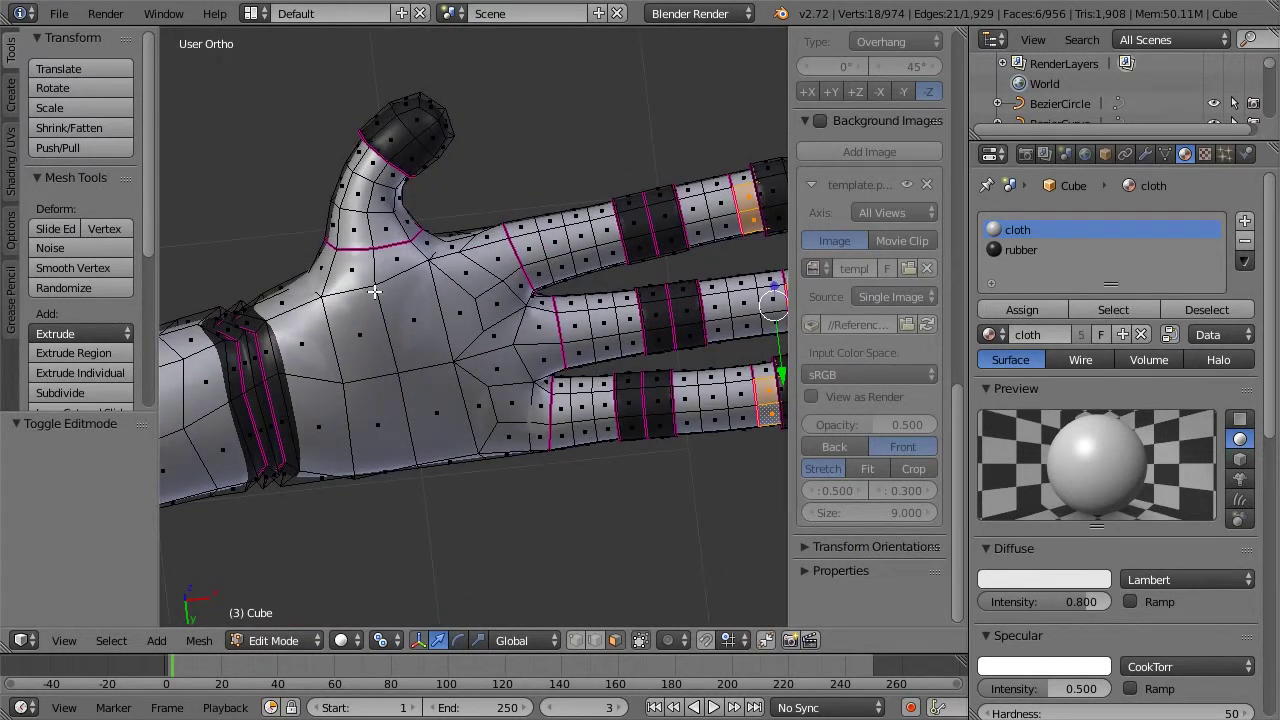
{"action": "right_click", "coordinate": [373, 238], "text": "alt"}
{"action": "key", "text": "a"}
{"action": "right_click", "coordinate": [378, 247], "text": "alt"}
{"action": "key", "text": "a"}
{"action": "right_click", "coordinate": [379, 240], "text": "alt"}
{"action": "left_click", "coordinate": [1018, 249]}
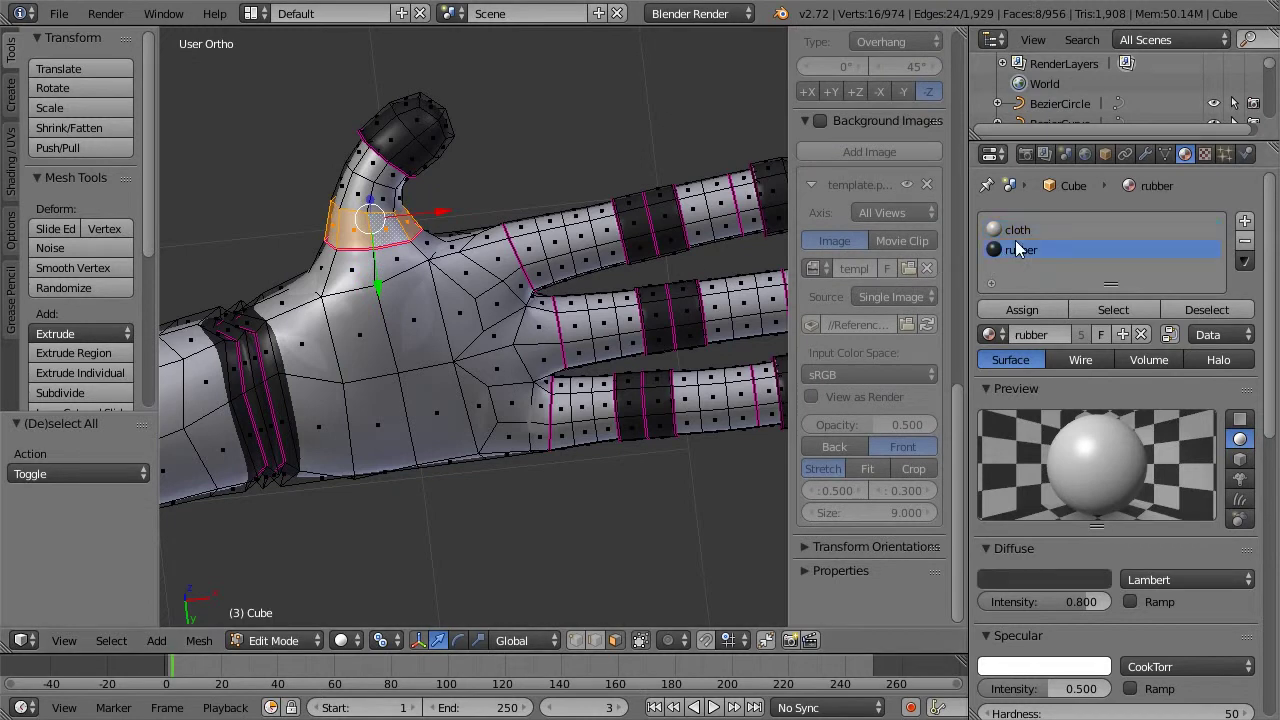
{"action": "left_click", "coordinate": [1020, 306]}
{"action": "key", "text": "a"}
{"action": "scroll", "coordinate": [490, 212], "scroll_direction": "down", "scroll_amount": 2}
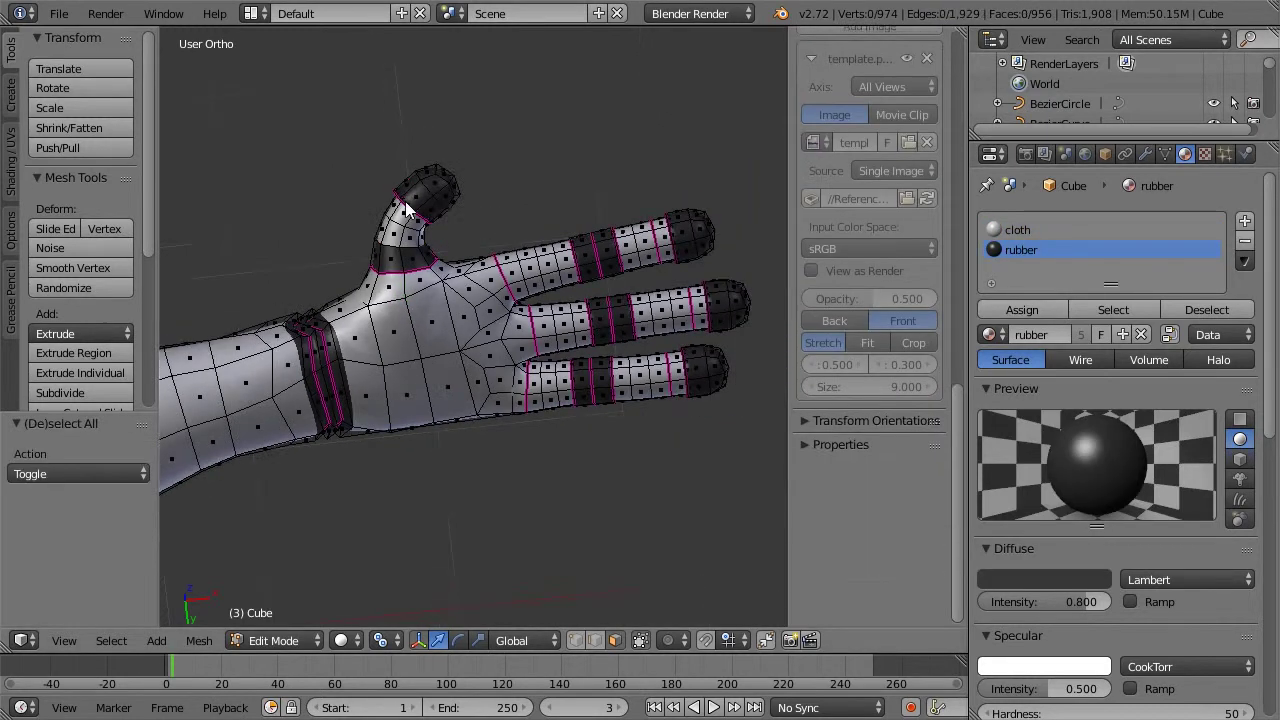
Step: Examine the hand, thumb and wrist from several angles, both as editable mesh and as smoothed surface
{"action": "key", "text": "Tab"}
{"action": "middle_click_drag", "start_coordinate": [534, 290], "coordinate": [583, 334]}
{"action": "key", "text": "Tab"}
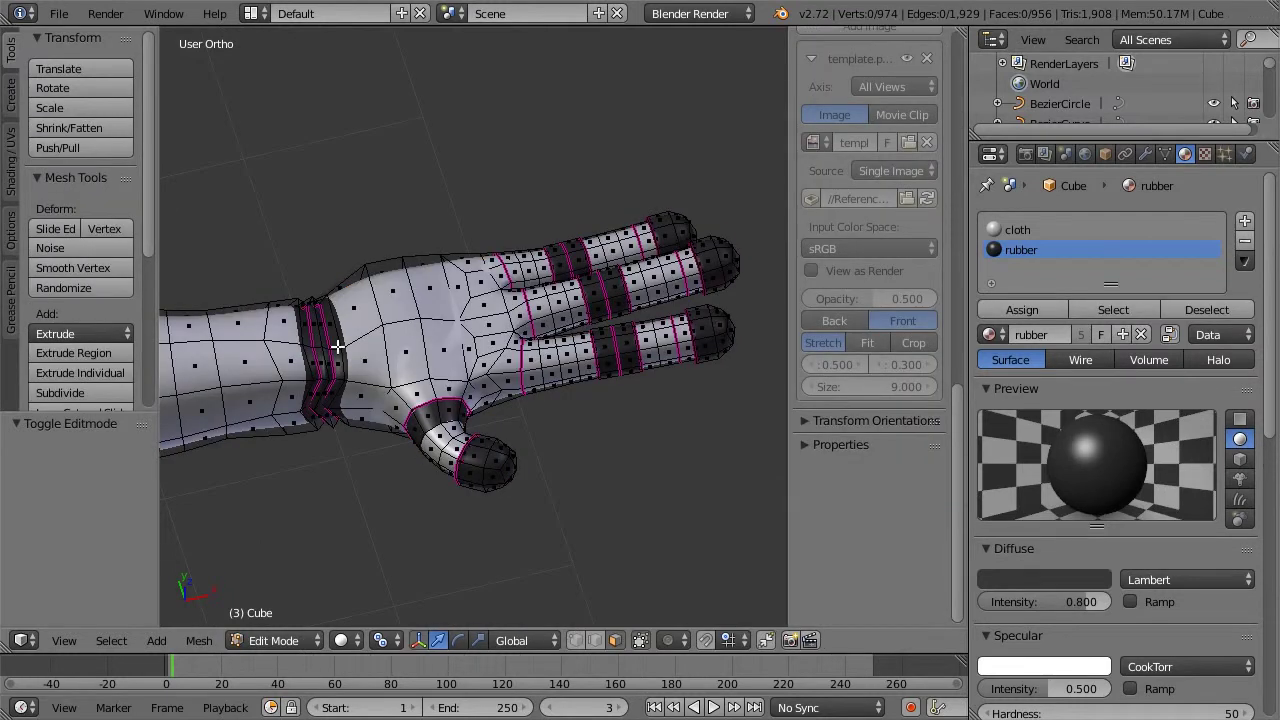
{"action": "key", "text": "Tab"}
{"action": "middle_click_drag", "start_coordinate": [347, 328], "coordinate": [542, 249]}
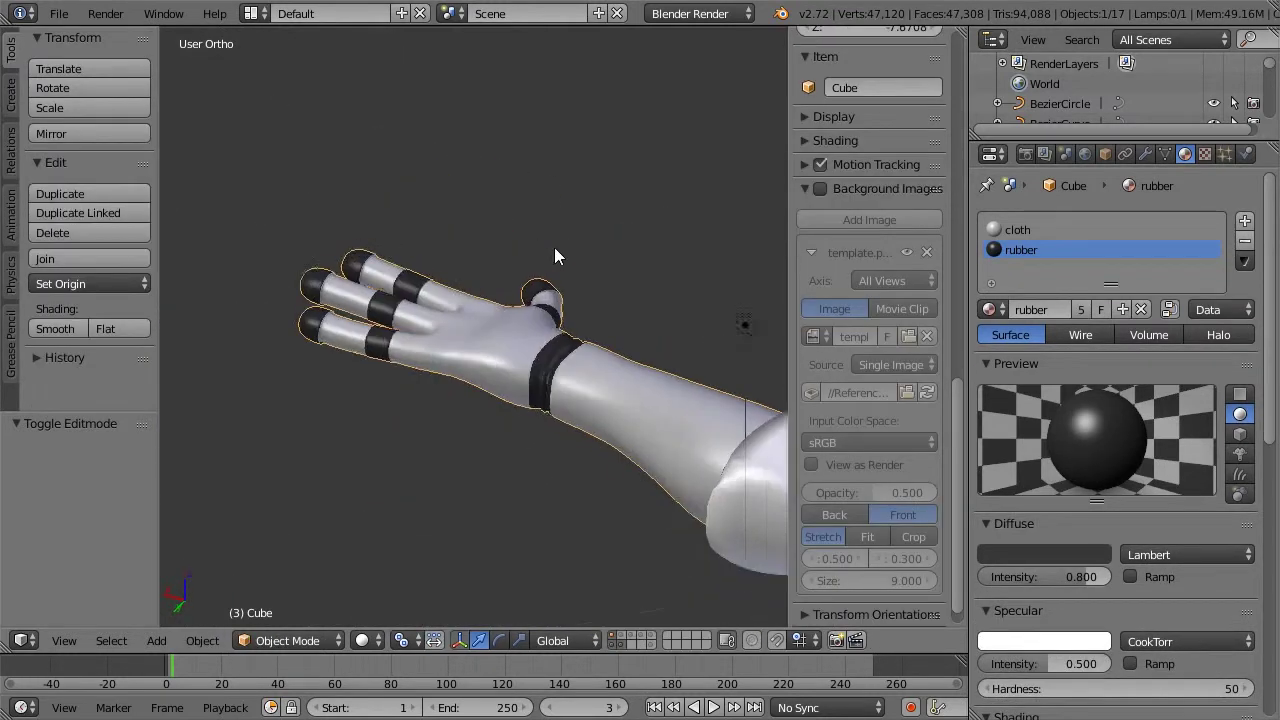
{"action": "key", "text": "Tab"}
{"action": "scroll", "coordinate": [475, 310], "scroll_direction": "up", "scroll_amount": 6}
{"action": "middle_click_drag", "start_coordinate": [439, 311], "coordinate": [443, 494]}
{"action": "key", "text": "Tab"}
{"action": "scroll", "coordinate": [486, 377], "scroll_direction": "down", "scroll_amount": 4}
{"action": "middle_click_drag", "start_coordinate": [486, 377], "coordinate": [580, 208]}
{"action": "scroll", "coordinate": [550, 262], "scroll_direction": "up", "scroll_amount": 2}
{"action": "scroll", "coordinate": [608, 310], "scroll_direction": "up", "scroll_amount": 3}
{"action": "middle_click_drag", "start_coordinate": [330, 250], "coordinate": [560, 226], "text": "shift"}
{"action": "key", "text": "Tab"}
{"action": "scroll", "coordinate": [619, 249], "scroll_direction": "up", "scroll_amount": 2}
{"action": "middle_click_drag", "start_coordinate": [637, 257], "coordinate": [465, 338], "text": "shift"}
{"action": "scroll", "coordinate": [557, 291], "scroll_direction": "up", "scroll_amount": 1}
{"action": "key", "text": "a"}
{"action": "key", "text": "a"}
{"action": "key", "text": "Tab"}
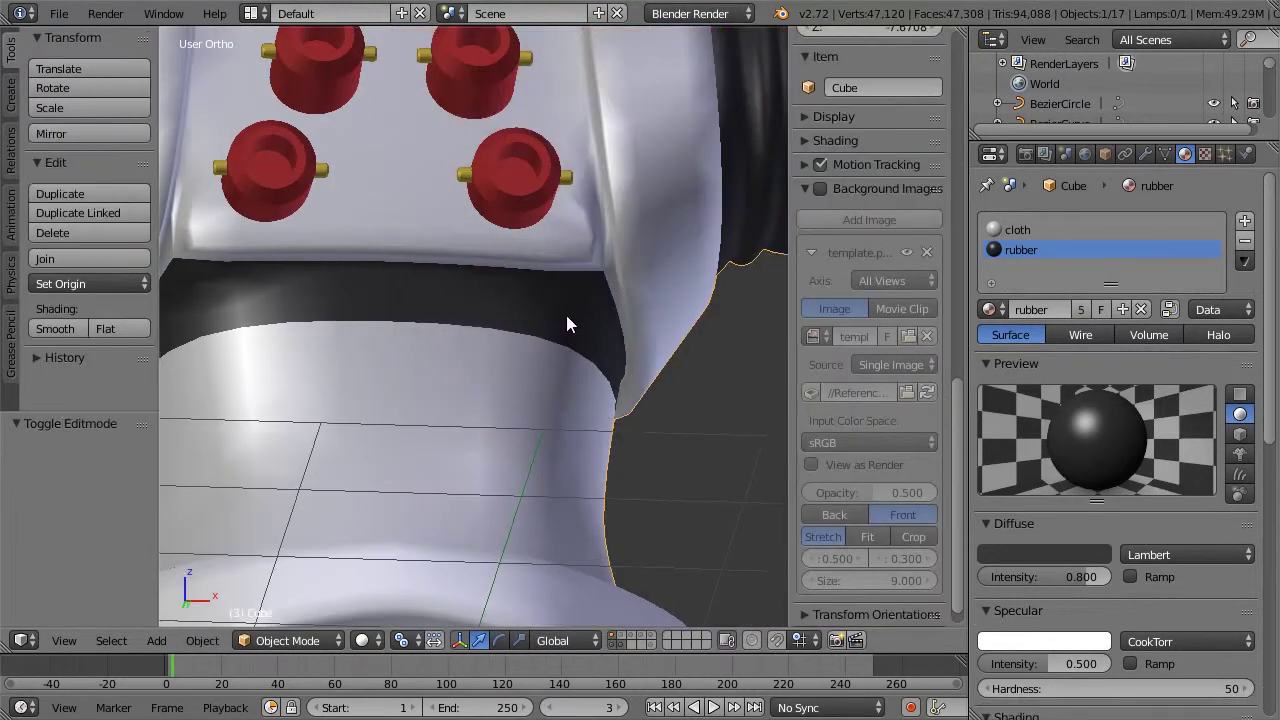
Step: Select the rubber face loop around the waist just below the chest plate
{"action": "middle_click_drag", "start_coordinate": [511, 380], "coordinate": [511, 339]}
{"action": "key", "text": "Tab"}
{"action": "key", "text": "a"}
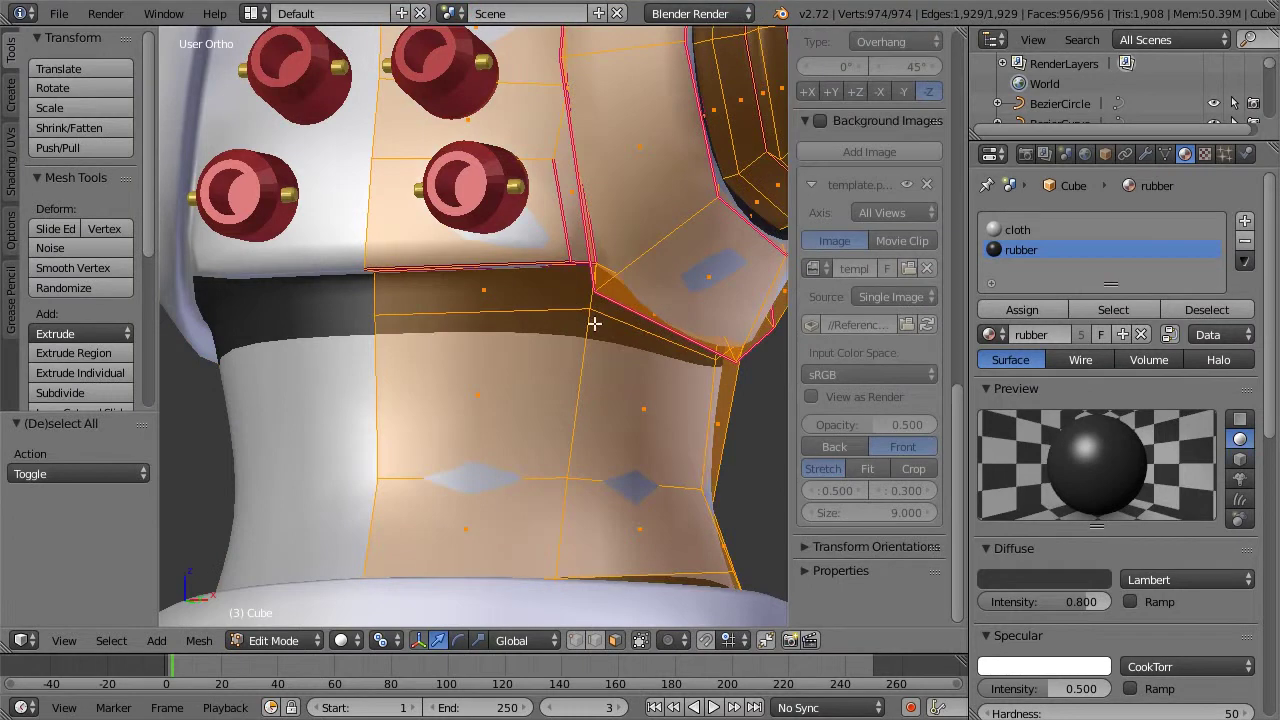
{"action": "right_click", "coordinate": [594, 323], "text": "alt"}
{"action": "right_click", "coordinate": [584, 297], "text": "alt"}
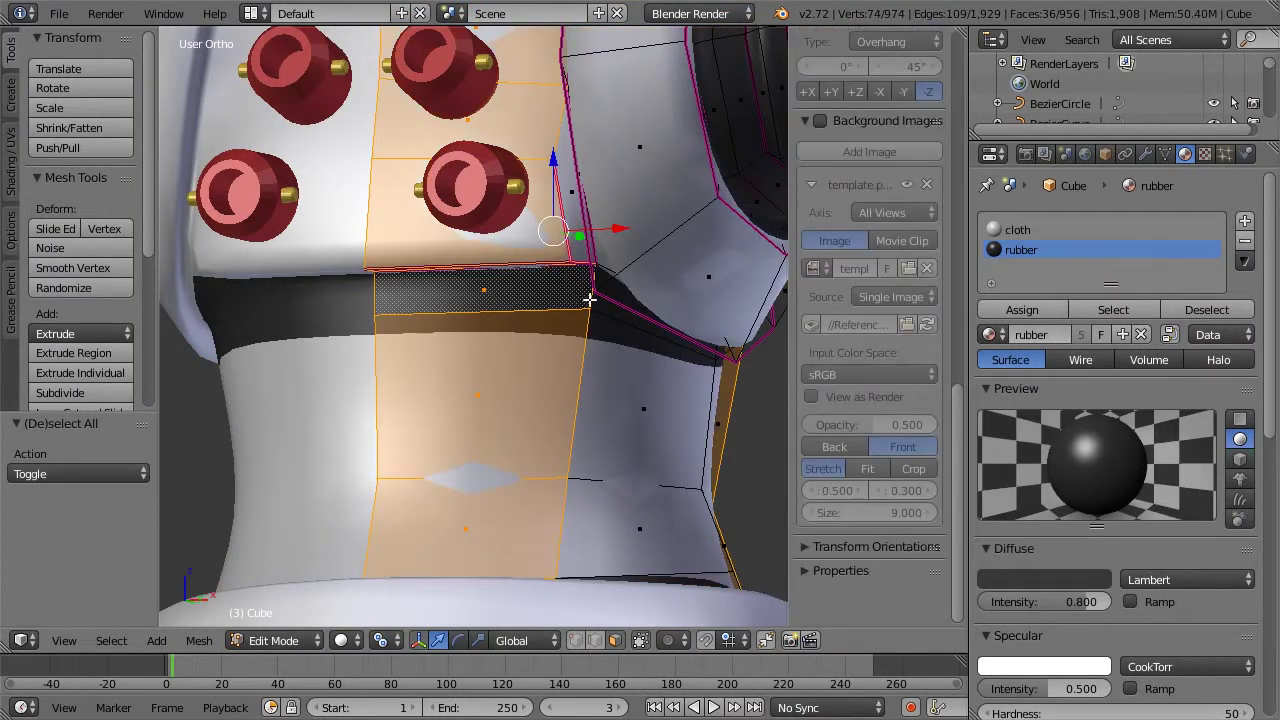
{"action": "right_click", "coordinate": [594, 301], "text": "alt"}
{"action": "middle_click_drag", "start_coordinate": [635, 298], "coordinate": [587, 300]}
{"action": "key", "text": "ctrl+e"}
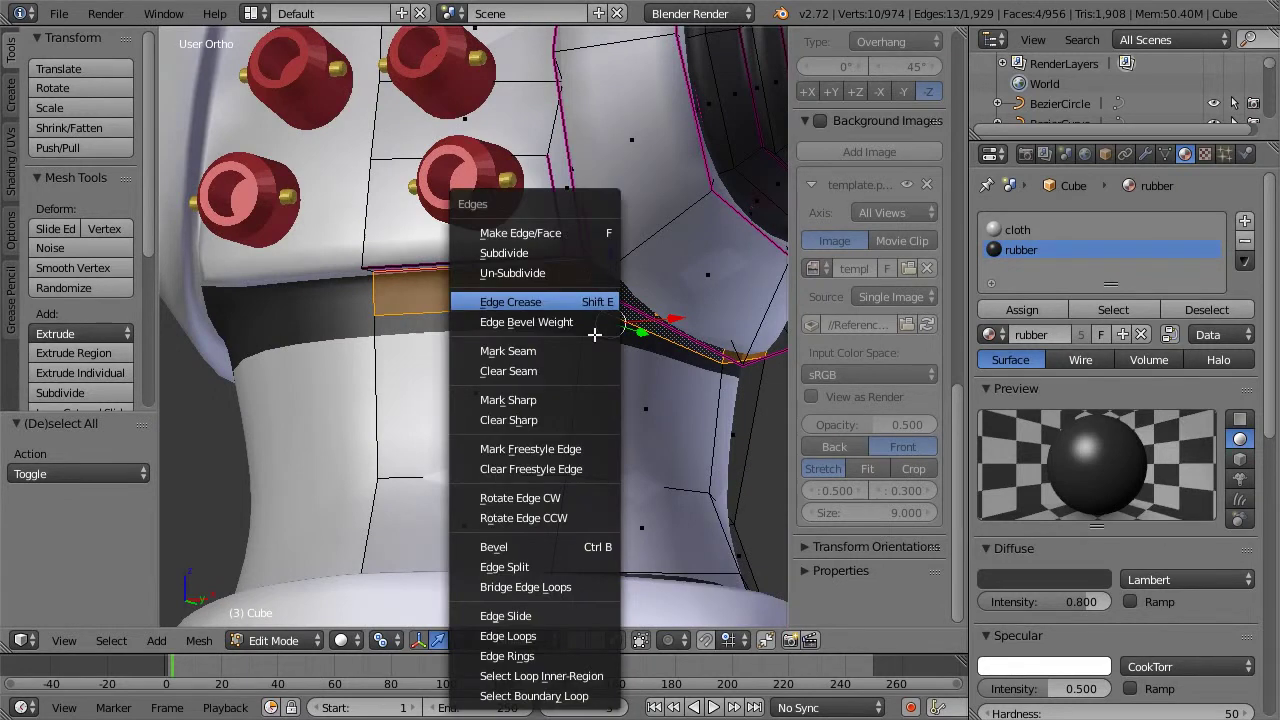
{"action": "key", "text": "Escape"}
Step: Try cutting four edge loops through the black waist band and selecting alternate loops for grooves
{"action": "key", "text": "ctrl+r"}
{"action": "scroll", "coordinate": [588, 299], "scroll_direction": "up", "scroll_amount": 1}
{"action": "scroll", "coordinate": [588, 299], "scroll_direction": "up", "scroll_amount": 1}
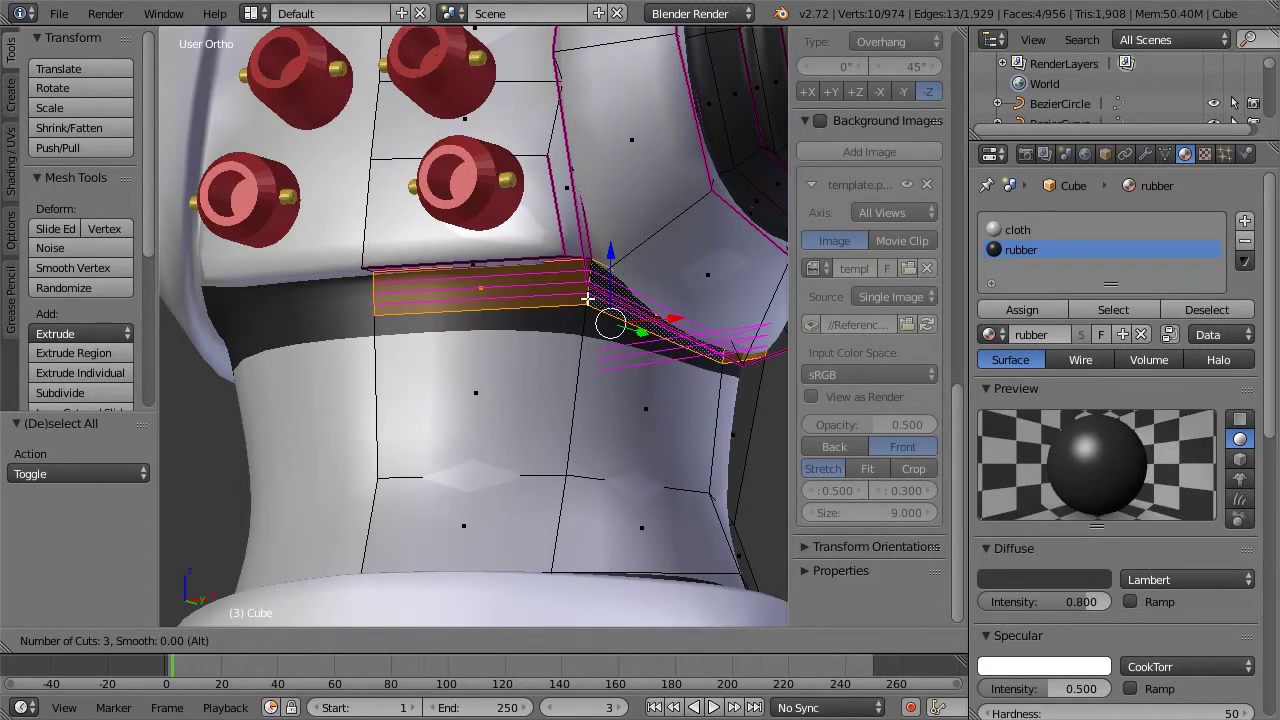
{"action": "scroll", "coordinate": [588, 299], "scroll_direction": "up", "scroll_amount": 1}
{"action": "left_click", "coordinate": [588, 299]}
{"action": "right_click", "coordinate": [586, 294]}
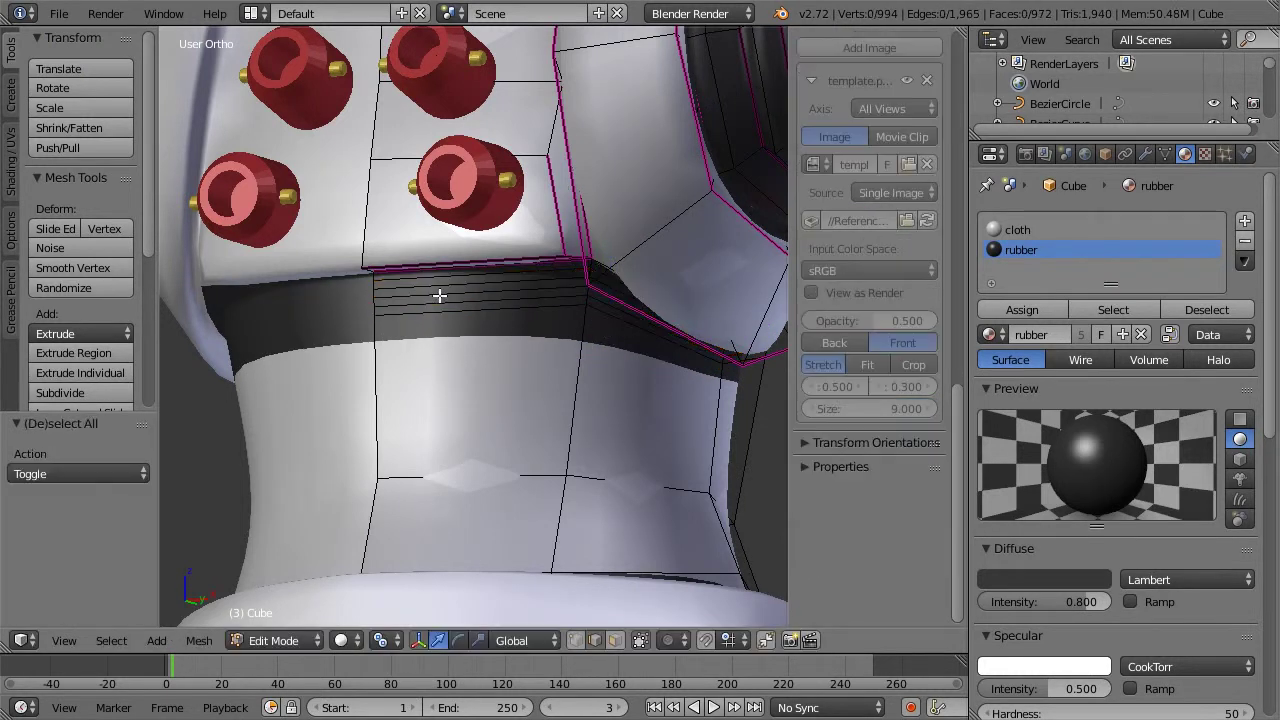
{"action": "right_click", "coordinate": [424, 283], "text": "alt+shift"}
{"action": "right_click", "coordinate": [424, 277], "text": "alt+shift"}
{"action": "scroll", "coordinate": [517, 287], "scroll_direction": "up", "scroll_amount": 3}
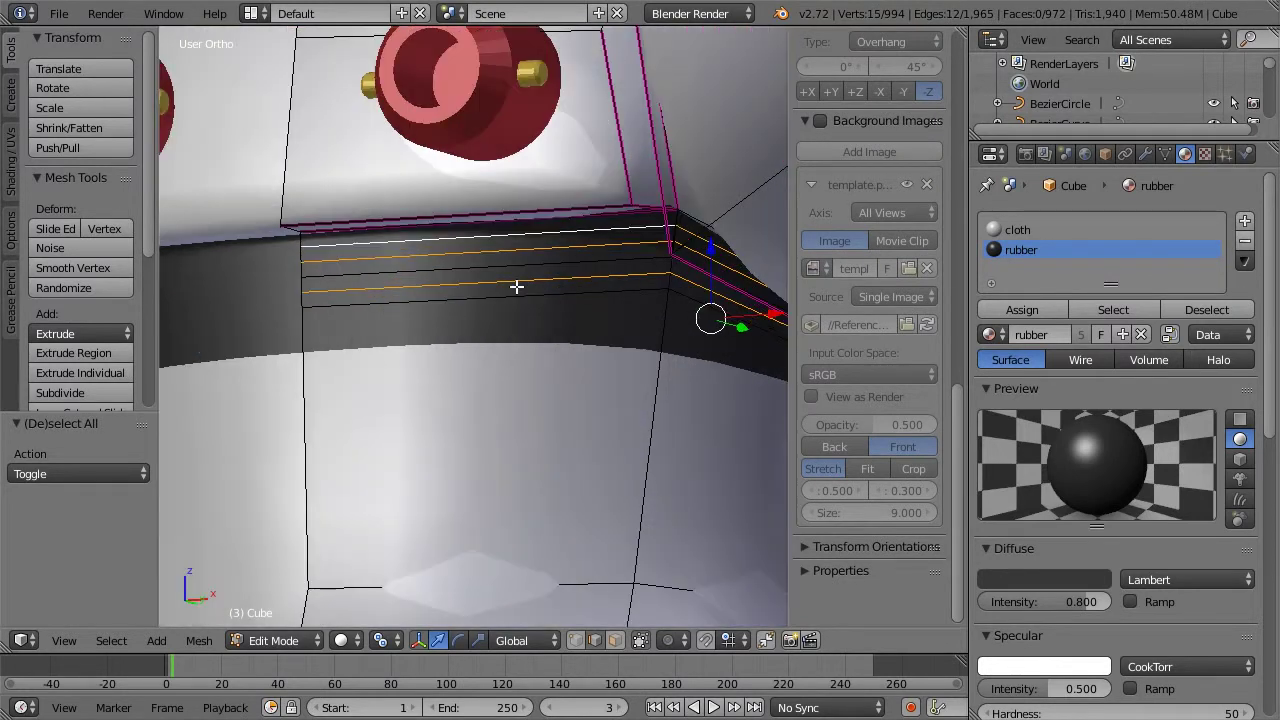
Step: Undo the loop selections and the four cuts in the waist band
{"action": "key", "text": "ctrl+z"}
{"action": "key", "text": "ctrl+z"}
{"action": "key", "text": "ctrl+z"}
{"action": "key", "text": "ctrl+z"}
{"action": "key", "text": "ctrl+z"}
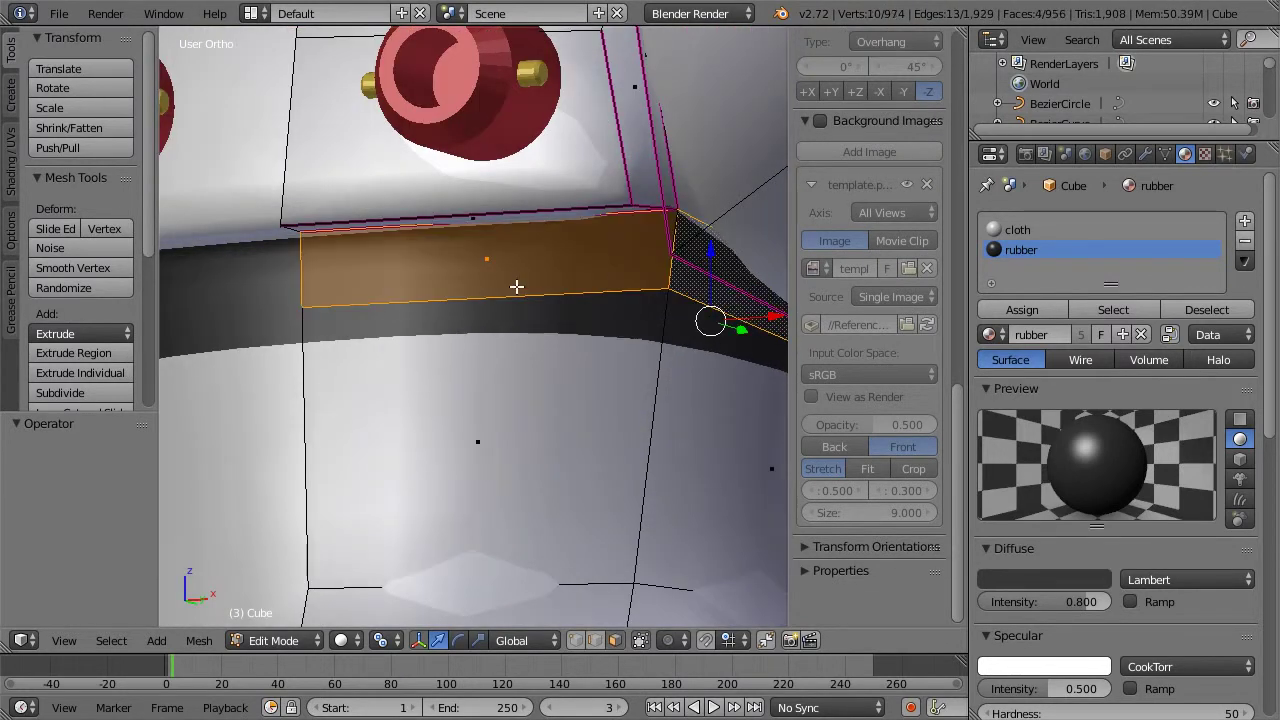
Step: Cut three evenly spaced edge loops into the black waist band and clear the selection
{"action": "key", "text": "ctrl+r"}
{"action": "scroll", "coordinate": [670, 268], "scroll_direction": "up", "scroll_amount": 2}
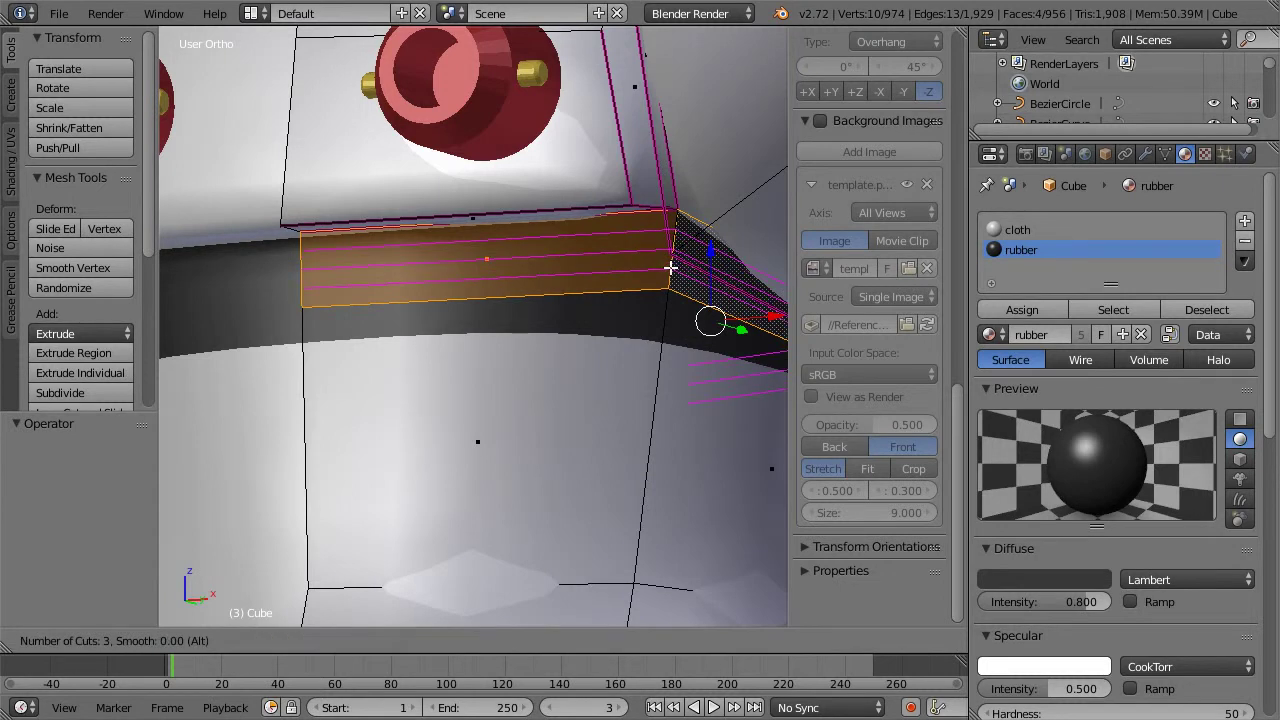
{"action": "left_click", "coordinate": [670, 268]}
{"action": "key", "text": "a"}
Step: Extrude the outer two of the three new waist loops inward by about 0.045 and crease them at 1.000
{"action": "right_click", "coordinate": [474, 277], "text": "alt"}
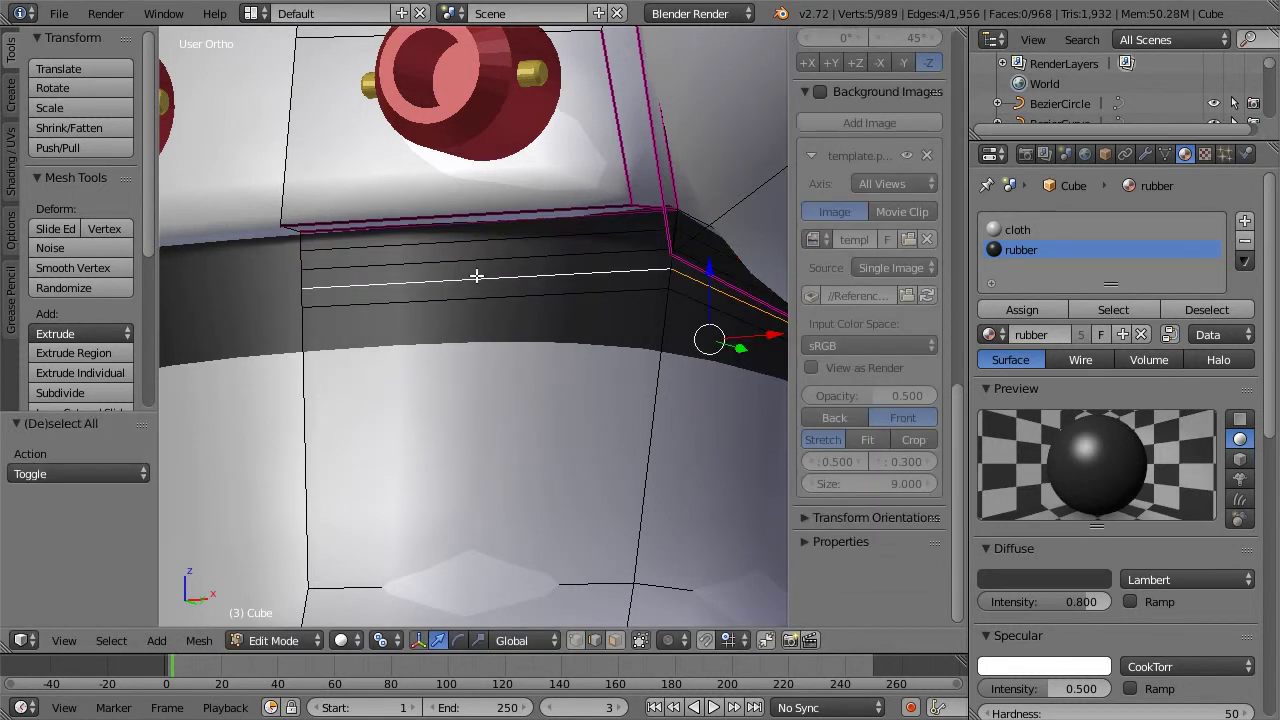
{"action": "right_click", "coordinate": [715, 244], "text": "alt+shift"}
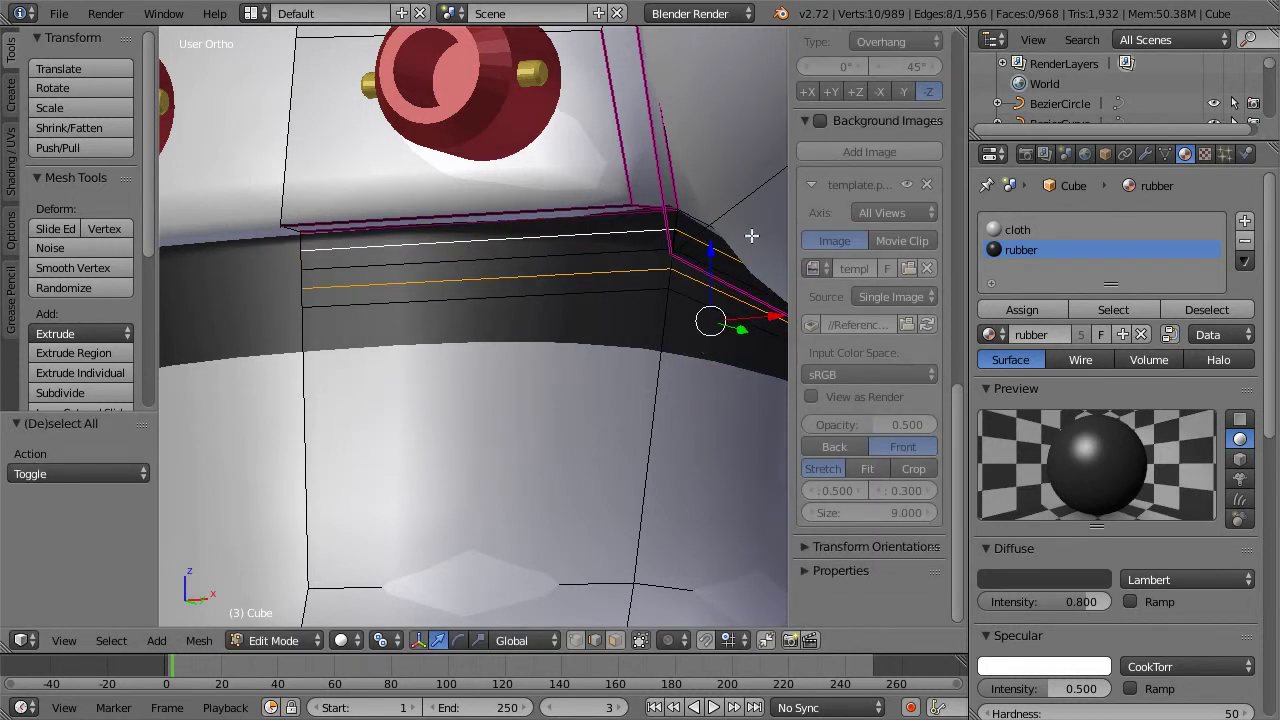
{"action": "key", "text": "e"}
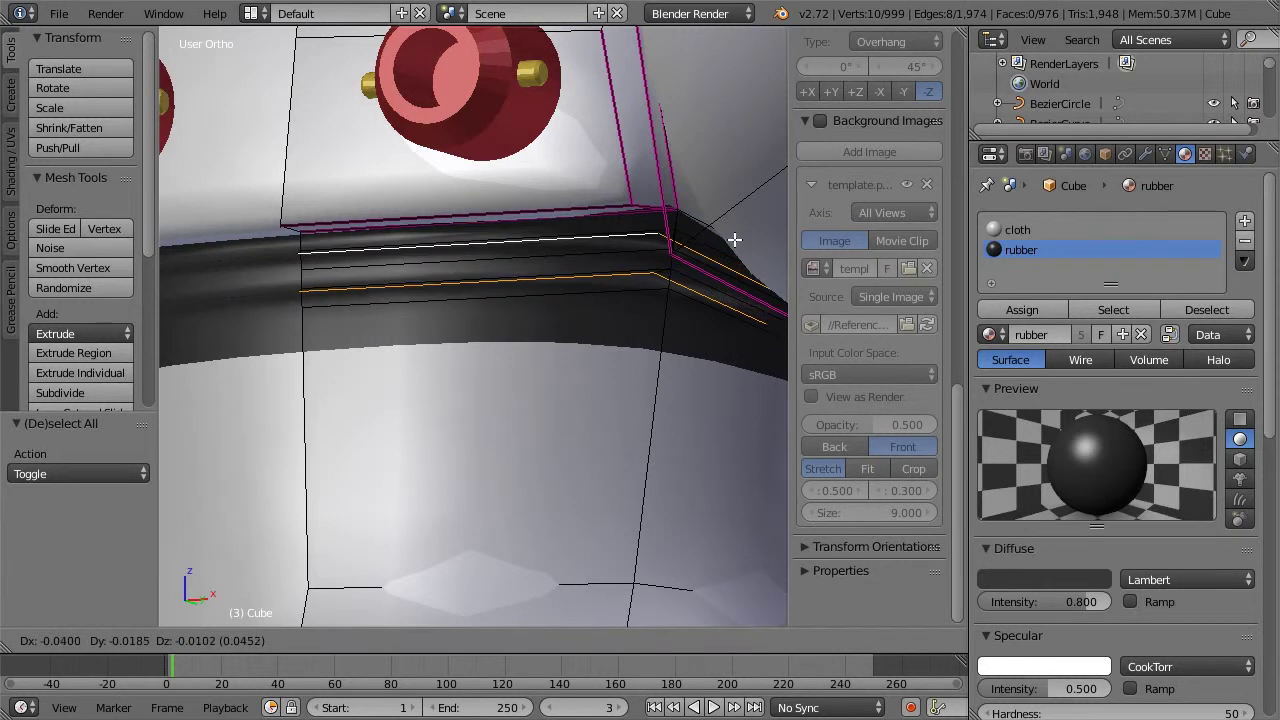
{"action": "left_click", "coordinate": [735, 240]}
{"action": "key", "text": "shift+e"}
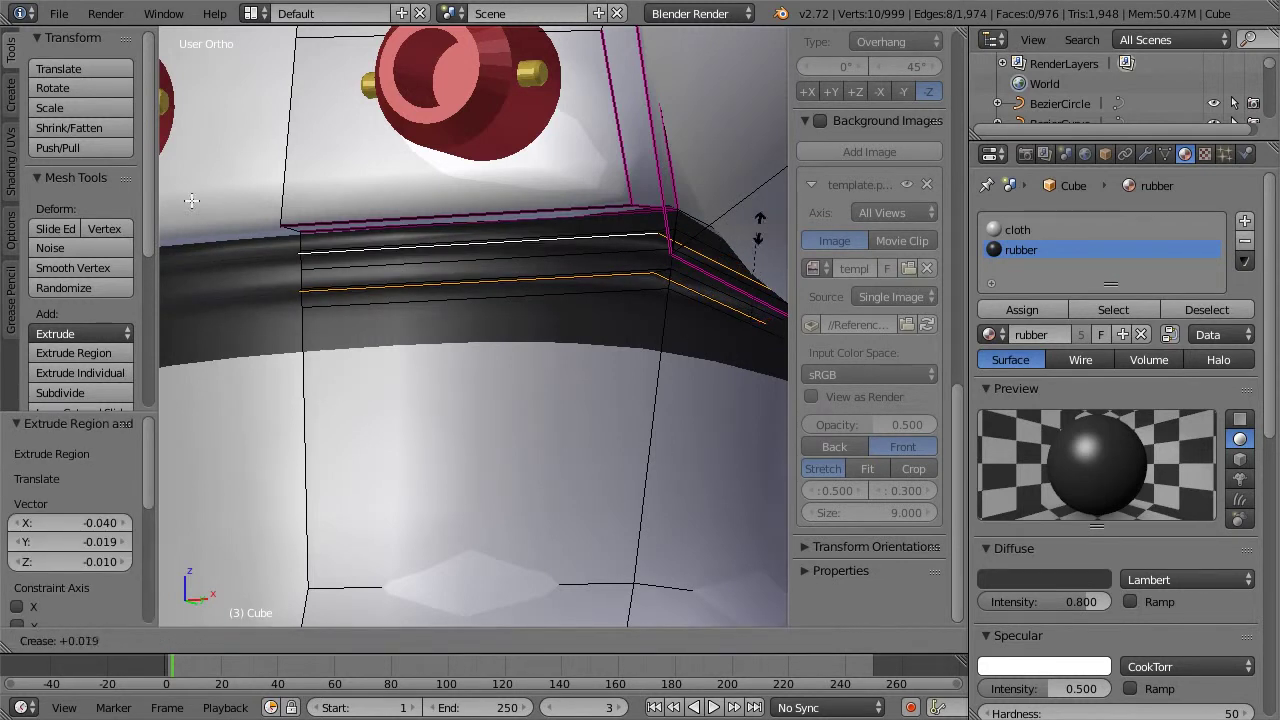
{"action": "left_click", "coordinate": [242, 162]}
{"action": "scroll", "coordinate": [240, 210], "scroll_direction": "down", "scroll_amount": 10}
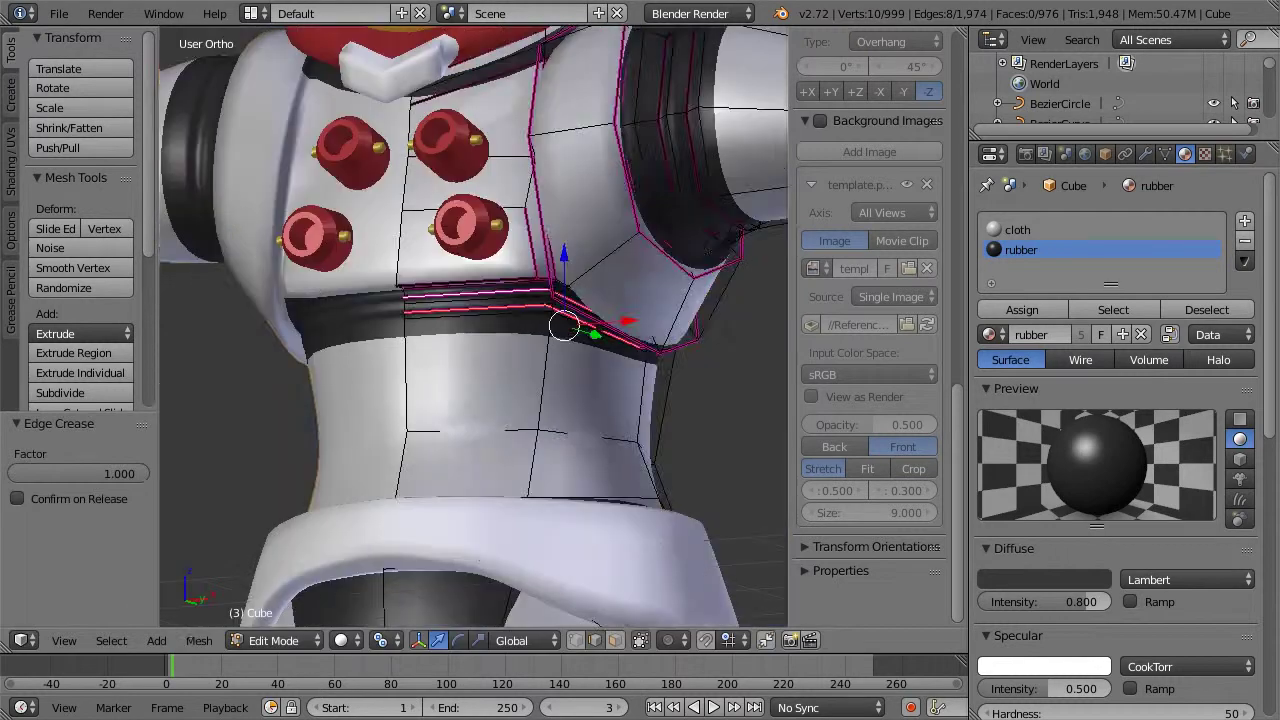
Step: Cut three evenly spaced edge loops into the black hip joint above its creased edge
{"action": "key", "text": "Tab"}
{"action": "scroll", "coordinate": [527, 333], "scroll_direction": "up", "scroll_amount": 8}
{"action": "key", "text": "Tab"}
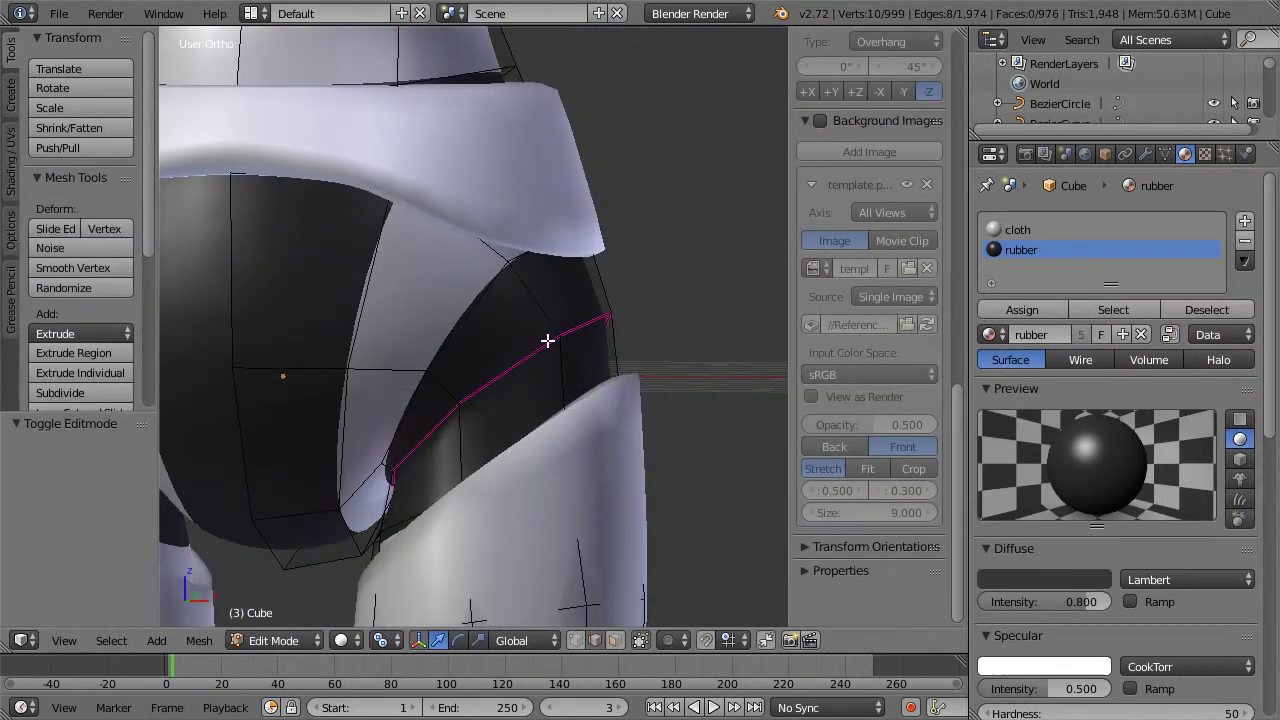
{"action": "key", "text": "ctrl+r"}
{"action": "scroll", "coordinate": [533, 301], "scroll_direction": "up", "scroll_amount": 2}
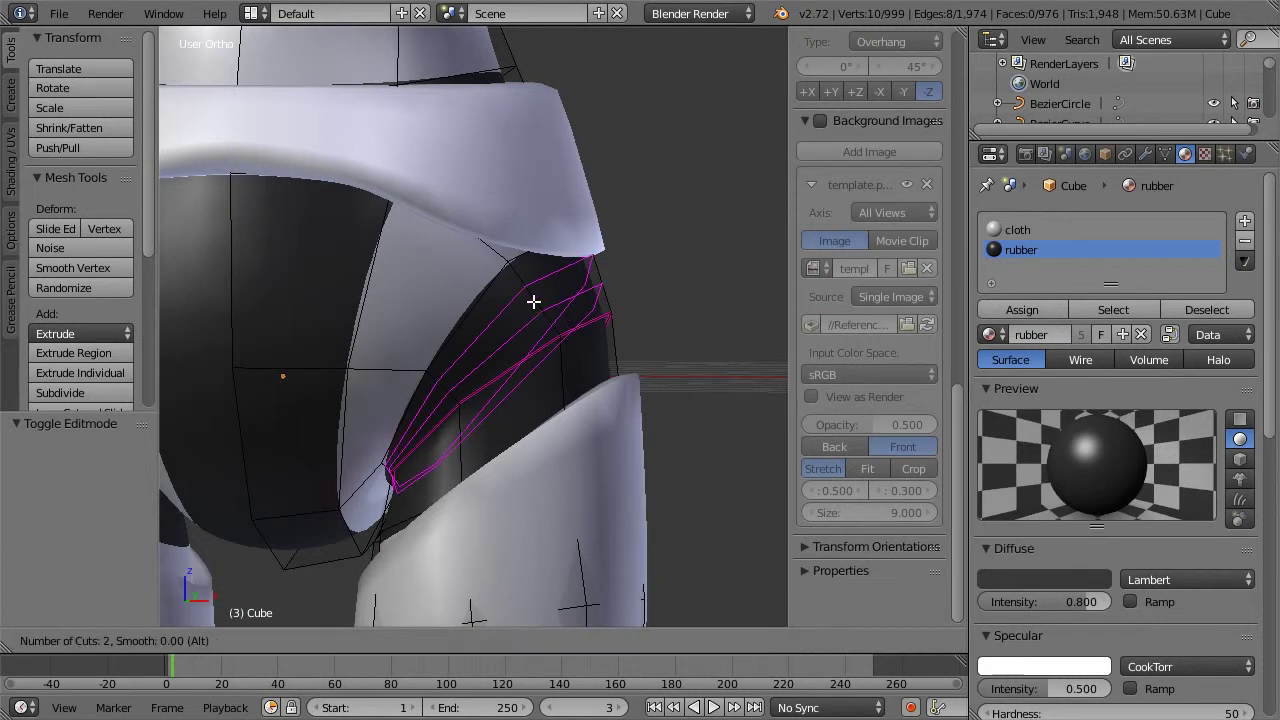
{"action": "left_click", "coordinate": [533, 301]}
{"action": "left_click", "coordinate": [533, 301]}
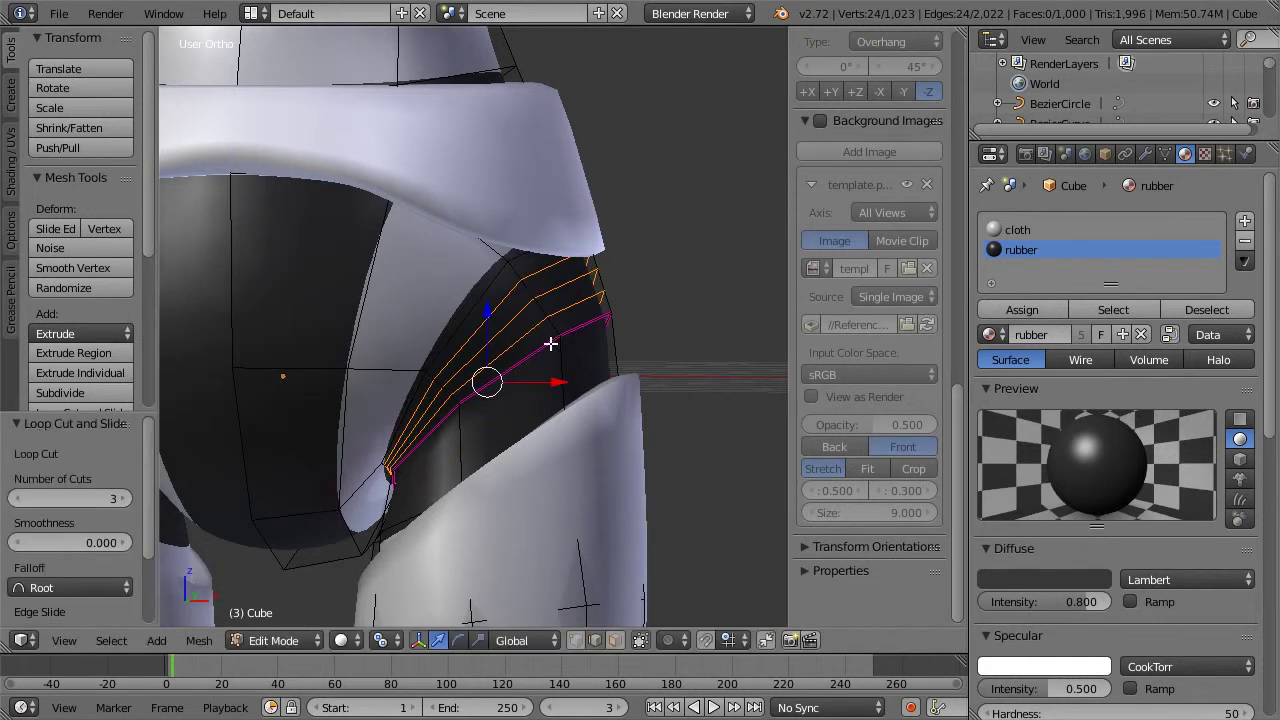
Step: Cut three more edge loops into the black hip joint below its creased edge
{"action": "key", "text": "a"}
{"action": "key", "text": "ctrl+r"}
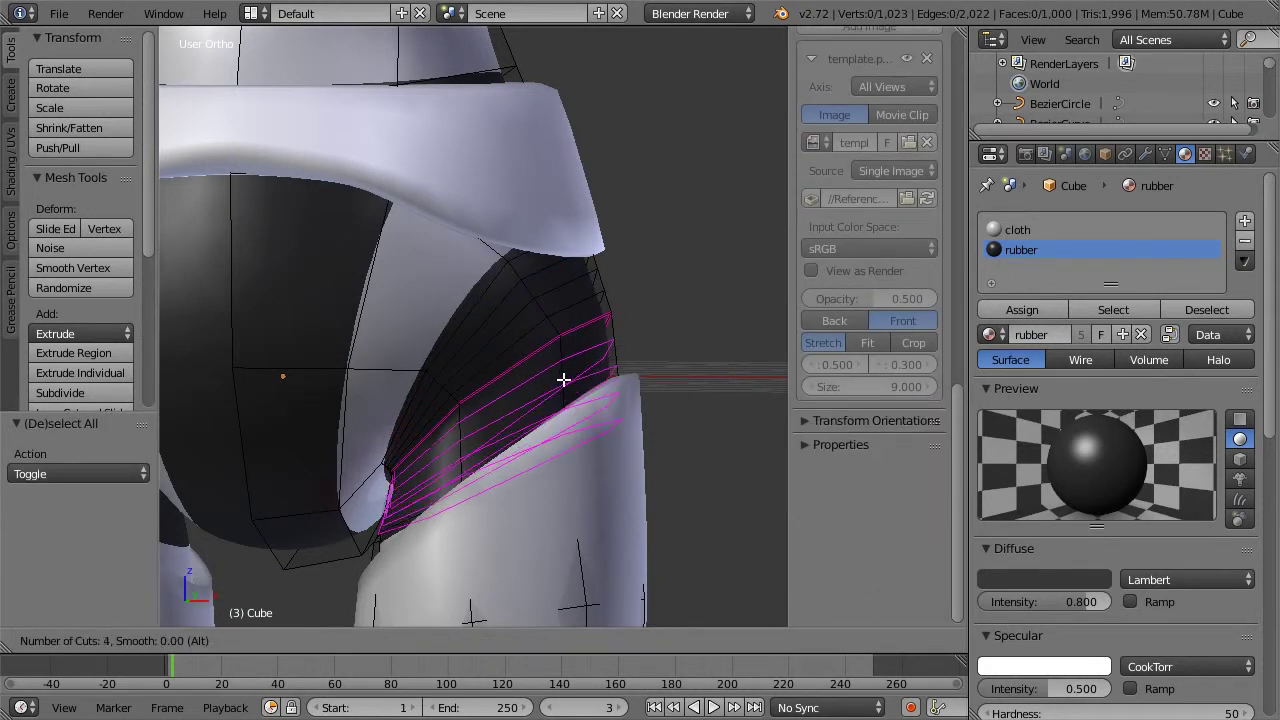
{"action": "left_click", "coordinate": [563, 380]}
{"action": "left_click", "coordinate": [562, 380]}
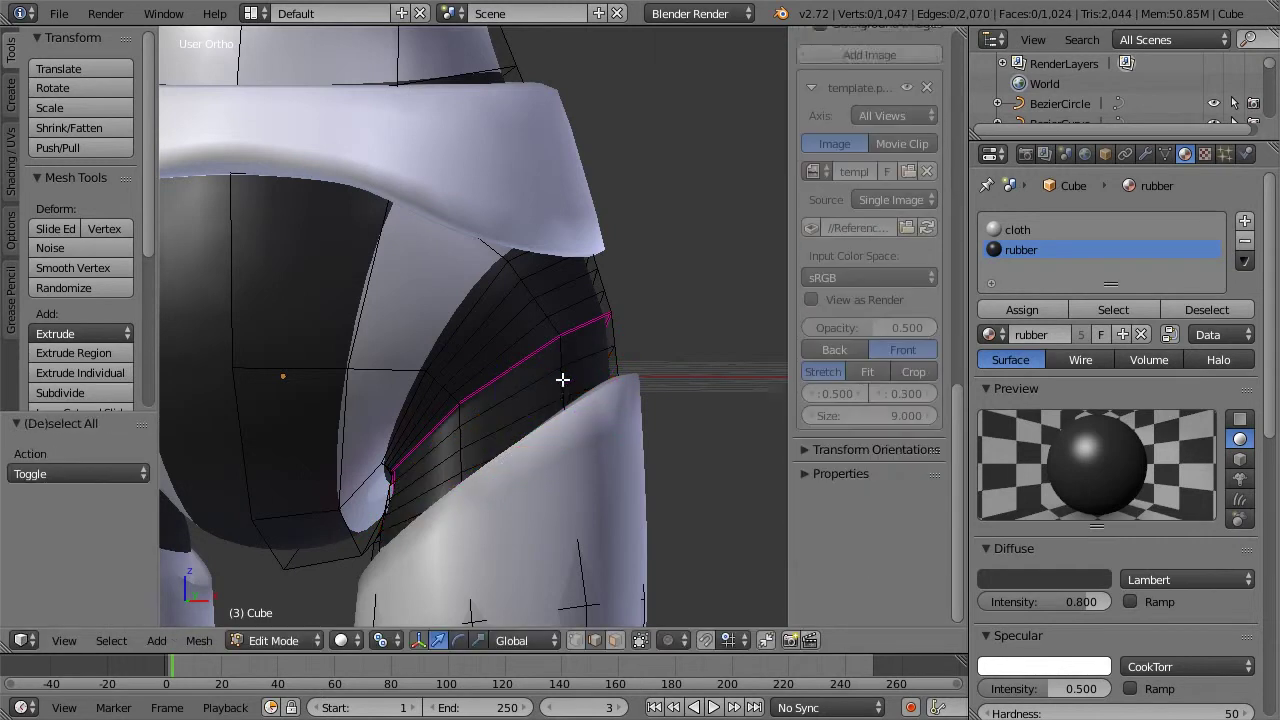
Step: Select the first and third new loops on each side of the hip's creased edge, scale them to 0.9 and crease them
{"action": "right_click", "coordinate": [509, 291], "text": "alt"}
{"action": "right_click", "coordinate": [536, 320], "text": "alt+shift"}
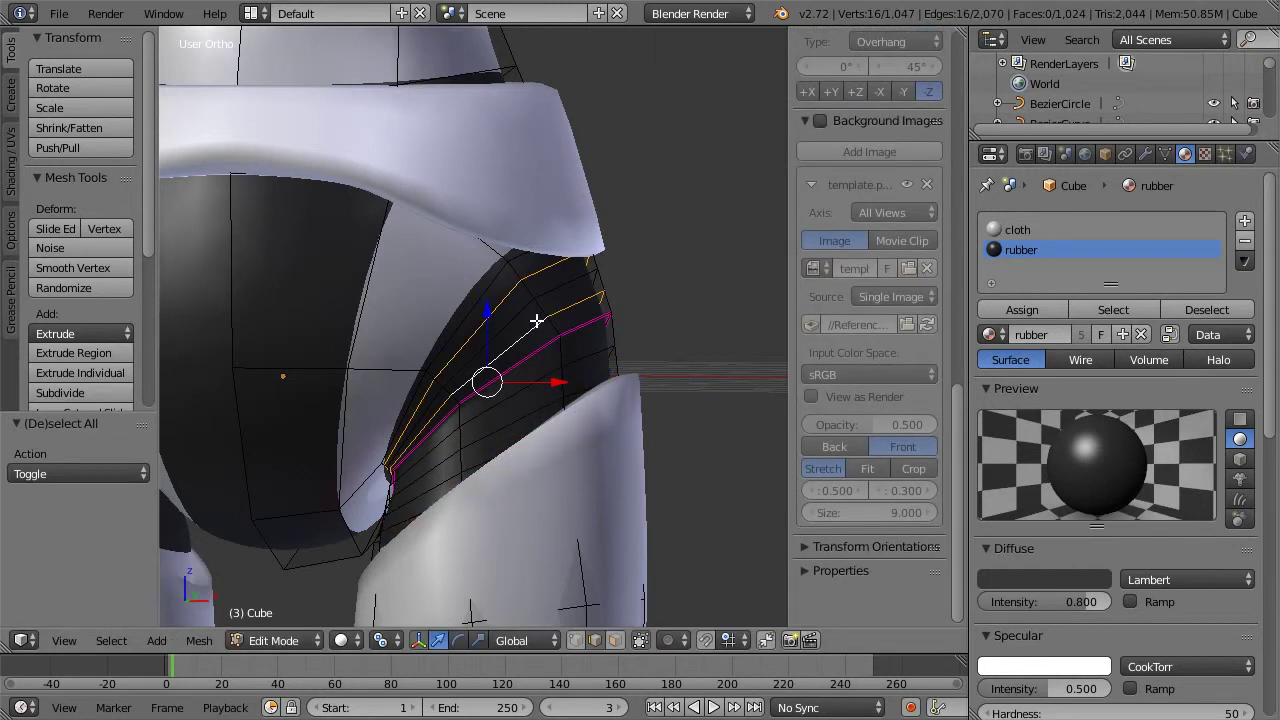
{"action": "right_click", "coordinate": [547, 372], "text": "alt+shift"}
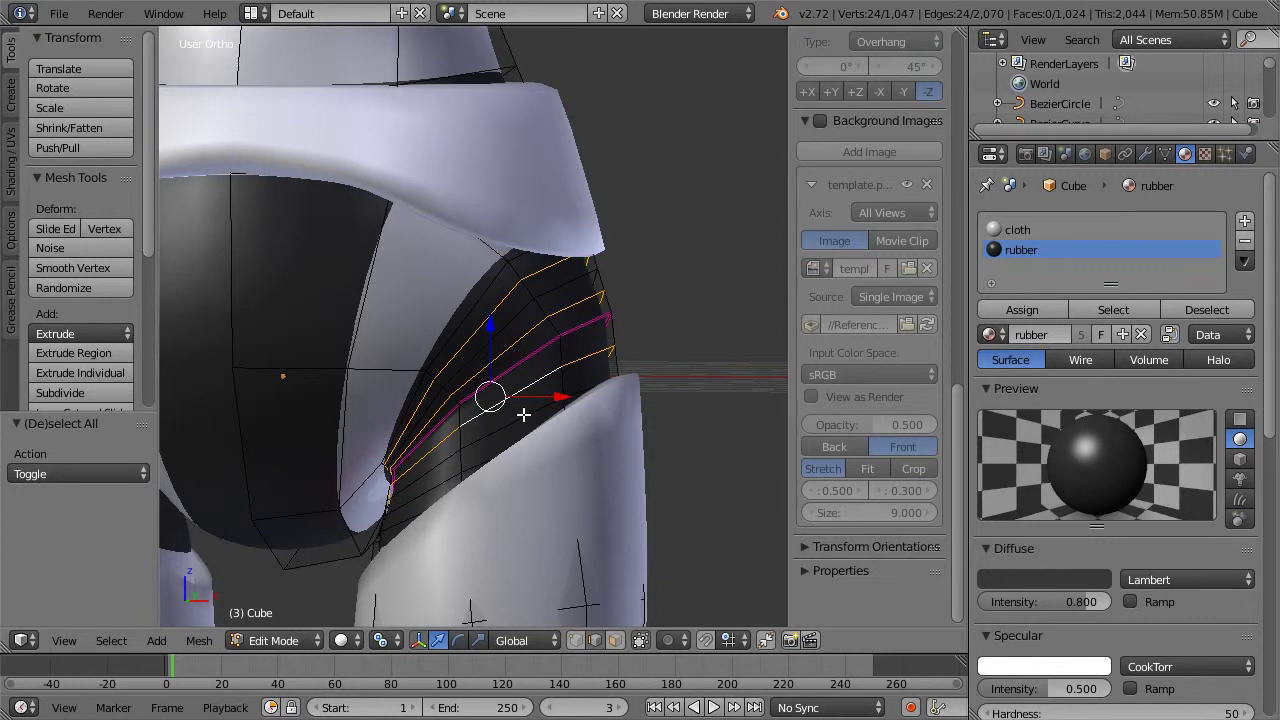
{"action": "right_click", "coordinate": [478, 464], "text": "alt+shift"}
{"action": "scroll", "coordinate": [478, 398], "scroll_direction": "down", "scroll_amount": 1}
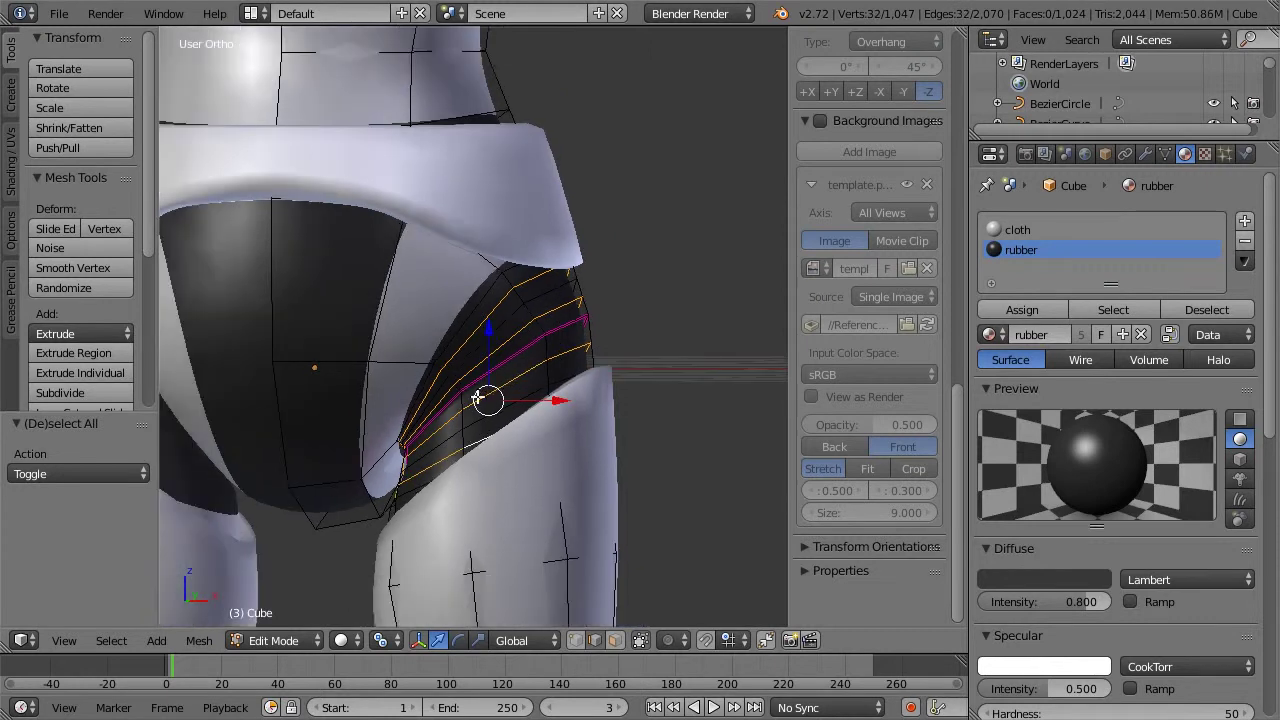
{"action": "middle_click_drag", "start_coordinate": [525, 378], "coordinate": [593, 348]}
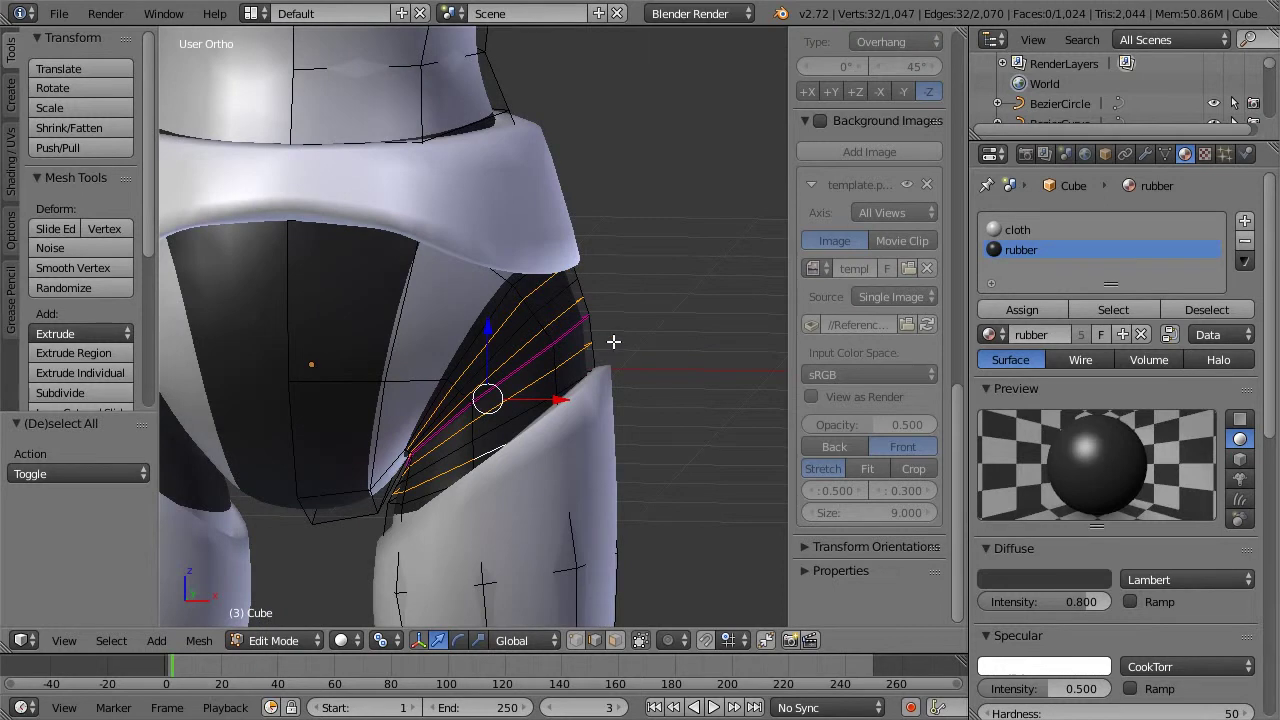
{"action": "type", "text": "s.9"}
{"action": "key", "text": "Return"}
{"action": "key", "text": "shift+e"}
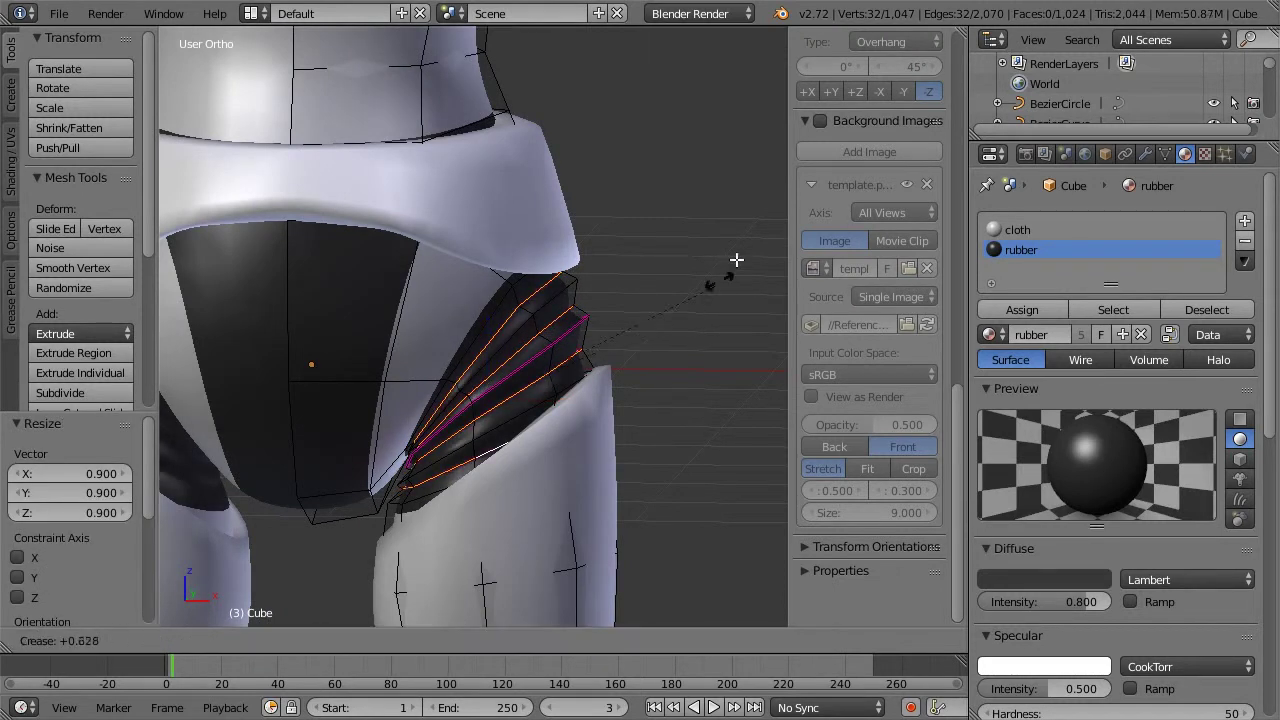
{"action": "left_click", "coordinate": [754, 238]}
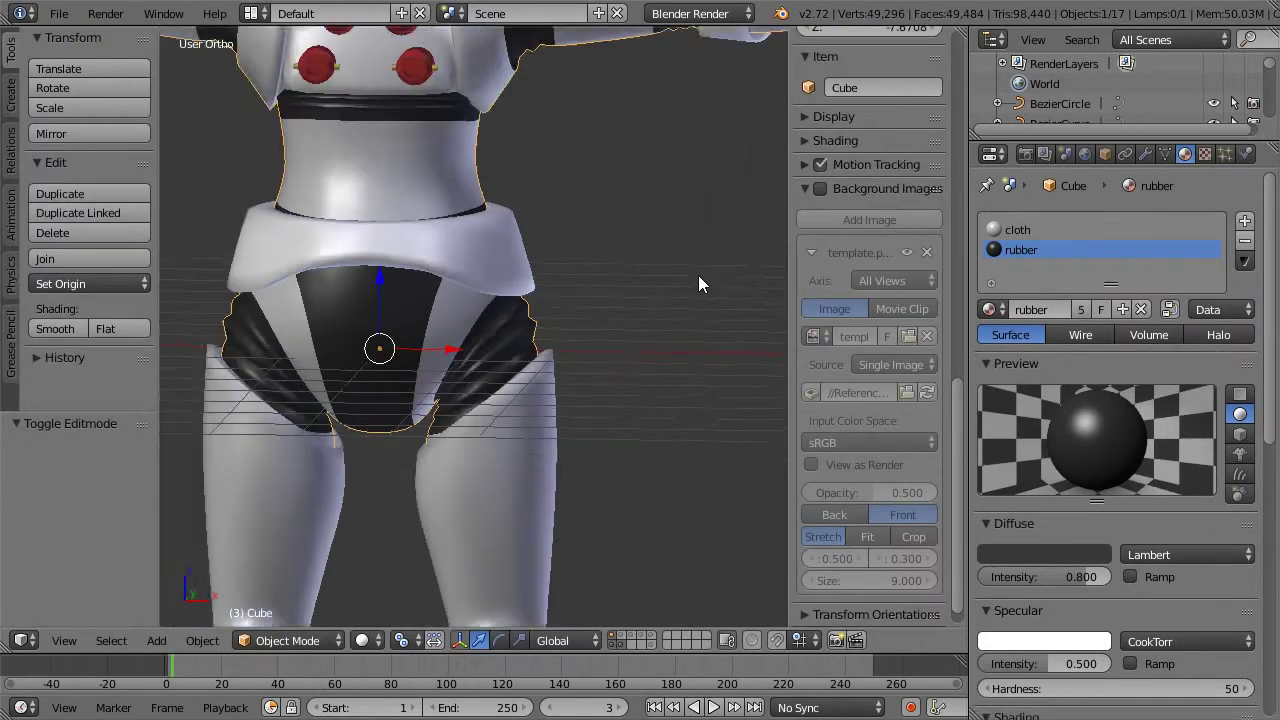
Step: Cut three evenly spaced edge loops into the black knee band and clear the selection
{"action": "scroll", "coordinate": [698, 275], "scroll_direction": "down", "scroll_amount": 2}
{"action": "middle_click_drag", "start_coordinate": [584, 302], "coordinate": [446, 316]}
{"action": "key", "text": "KP_1"}
{"action": "key", "text": "KP_3"}
{"action": "scroll", "coordinate": [446, 309], "scroll_direction": "up", "scroll_amount": 2}
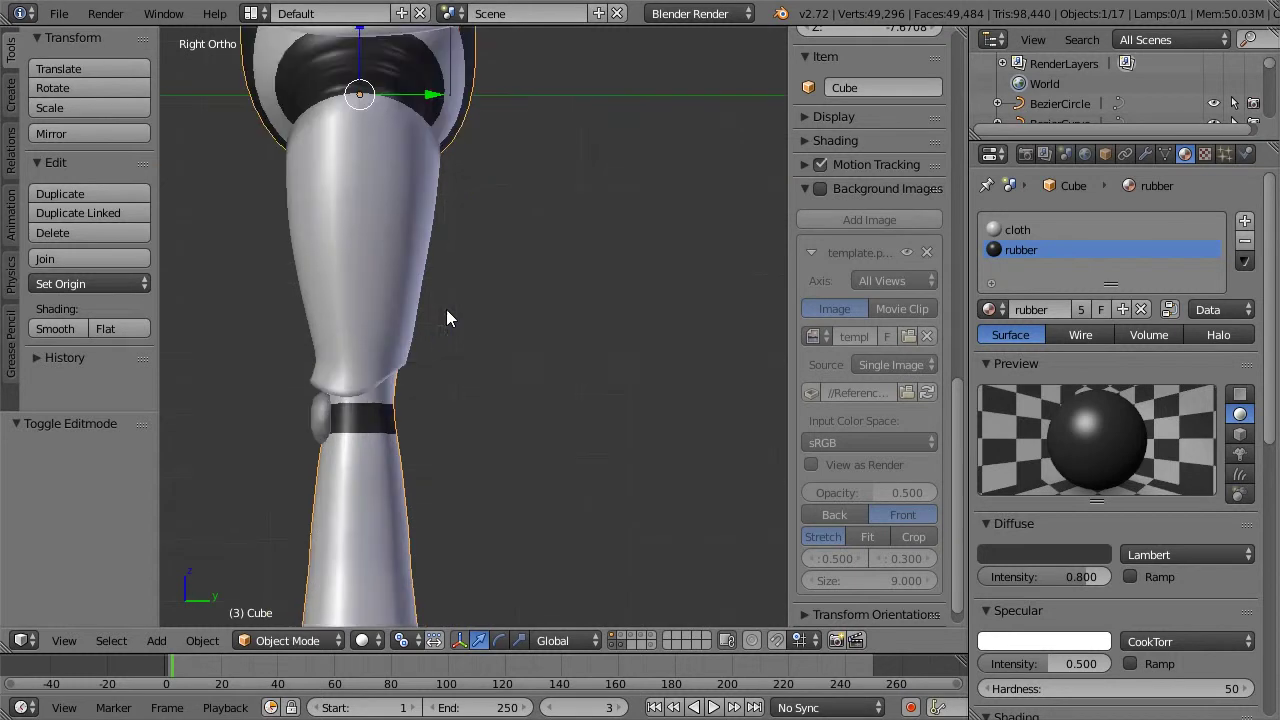
{"action": "middle_click_drag", "start_coordinate": [354, 410], "coordinate": [633, 310], "text": "shift"}
{"action": "scroll", "coordinate": [582, 347], "scroll_direction": "up", "scroll_amount": 4}
{"action": "middle_click_drag", "start_coordinate": [714, 322], "coordinate": [470, 317], "text": "shift"}
{"action": "scroll", "coordinate": [510, 314], "scroll_direction": "up", "scroll_amount": 2}
{"action": "key", "text": "Tab"}
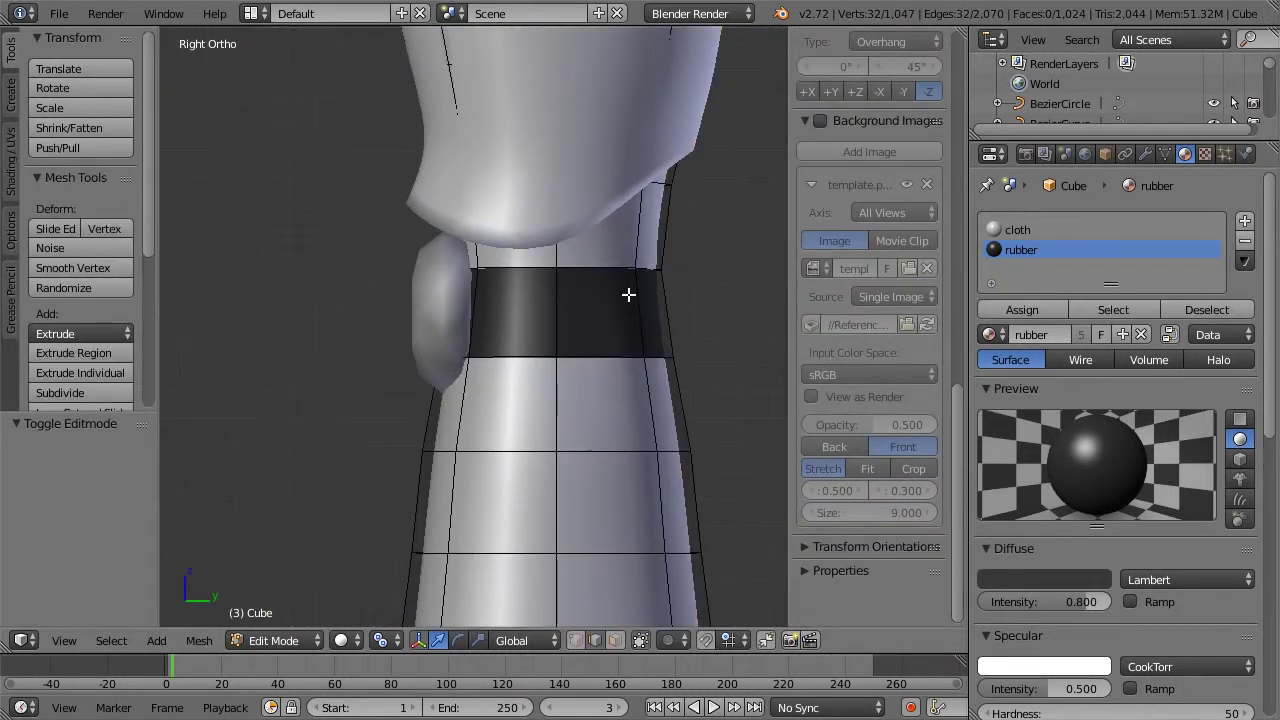
{"action": "key", "text": "ctrl+r"}
{"action": "scroll", "coordinate": [641, 295], "scroll_direction": "up", "scroll_amount": 1}
{"action": "scroll", "coordinate": [641, 295], "scroll_direction": "up", "scroll_amount": 1}
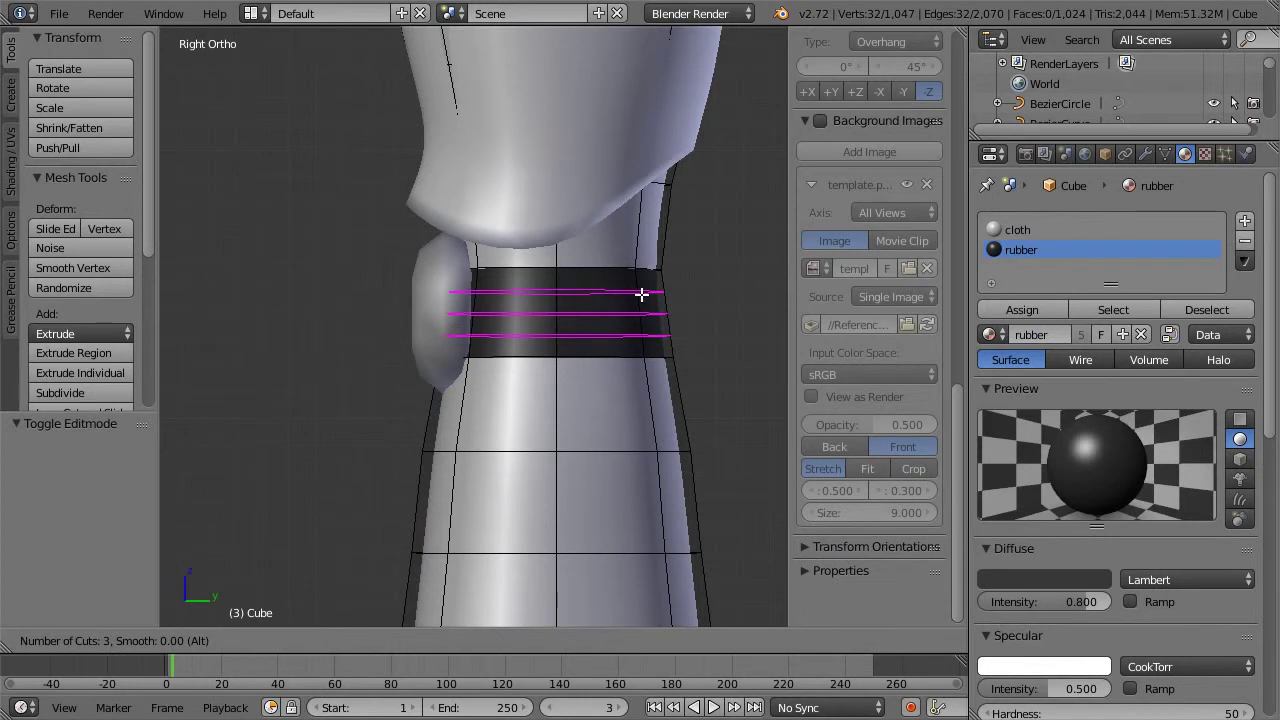
{"action": "left_click", "coordinate": [641, 295]}
{"action": "right_click", "coordinate": [641, 295]}
{"action": "key", "text": "a"}
Step: Shrink the outer two of the three new knee loops, crease them and leave mesh editing
{"action": "right_click", "coordinate": [597, 290], "text": "alt"}
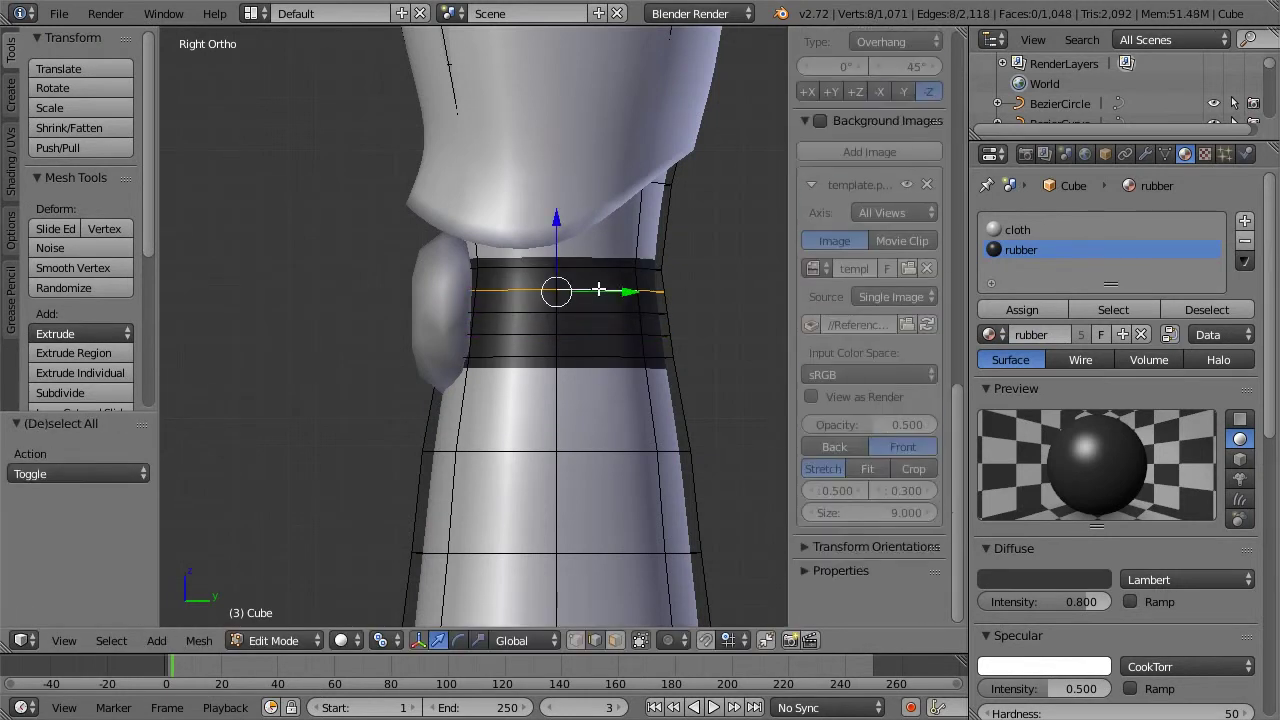
{"action": "right_click", "coordinate": [594, 333], "text": "alt+shift"}
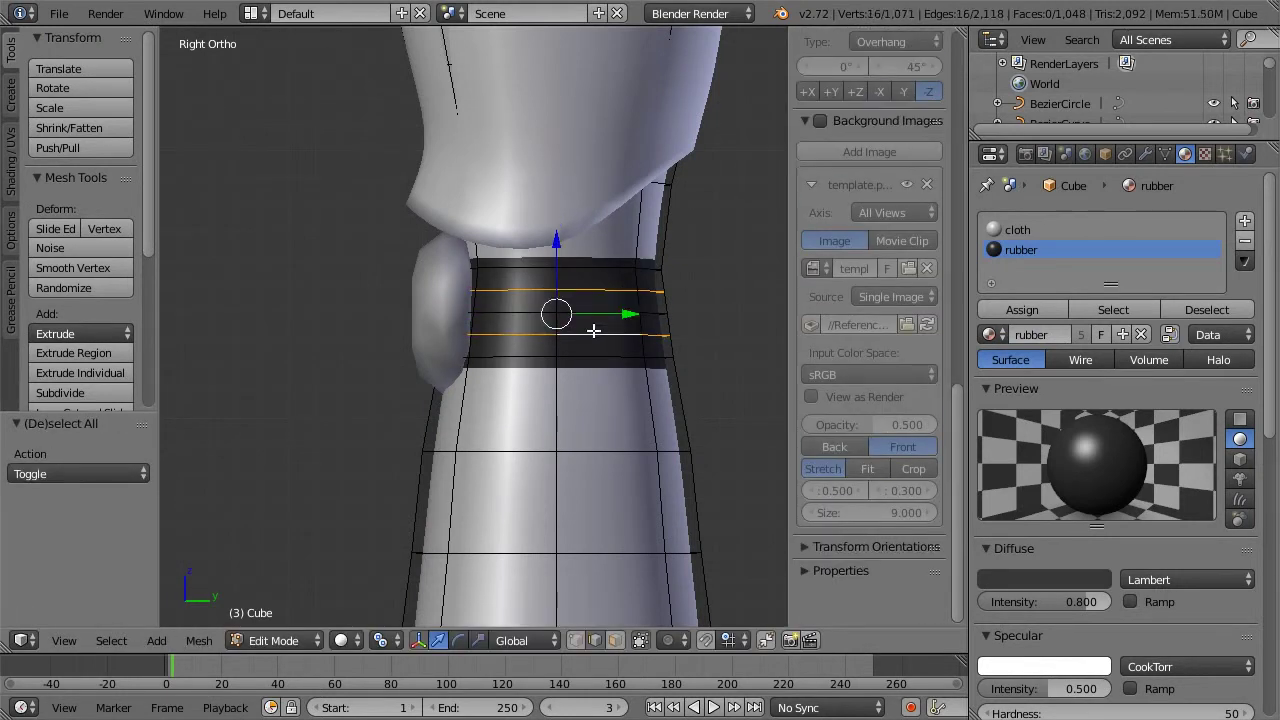
{"action": "key", "text": "s"}
{"action": "left_click", "coordinate": [714, 291]}
{"action": "key", "text": "shift+e"}
{"action": "left_click", "coordinate": [176, 277]}
{"action": "key", "text": "Tab"}
Step: Cut three evenly spaced edge loops into the black ankle band and clear the selection
{"action": "scroll", "coordinate": [246, 288], "scroll_direction": "down", "scroll_amount": 5}
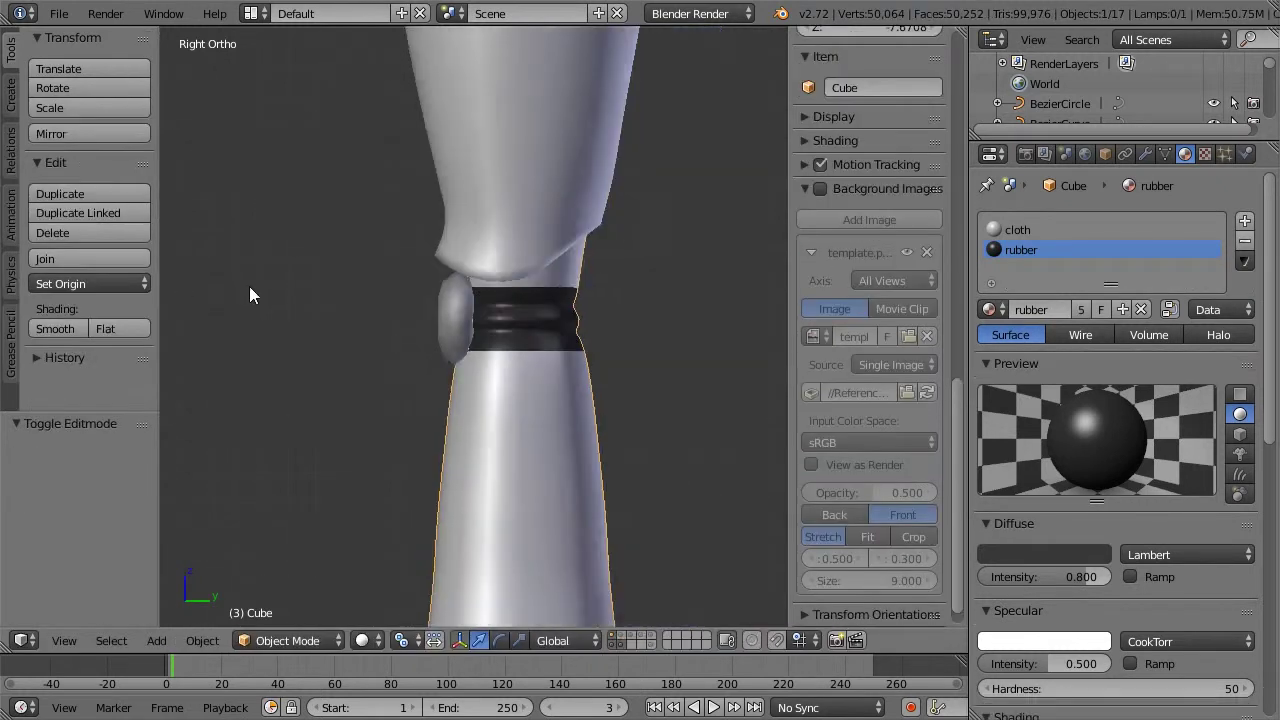
{"action": "middle_click_drag", "start_coordinate": [379, 456], "coordinate": [355, 299], "text": "shift"}
{"action": "scroll", "coordinate": [355, 297], "scroll_direction": "up", "scroll_amount": 2}
{"action": "middle_click_drag", "start_coordinate": [486, 447], "coordinate": [475, 232], "text": "shift"}
{"action": "scroll", "coordinate": [518, 410], "scroll_direction": "up", "scroll_amount": 4}
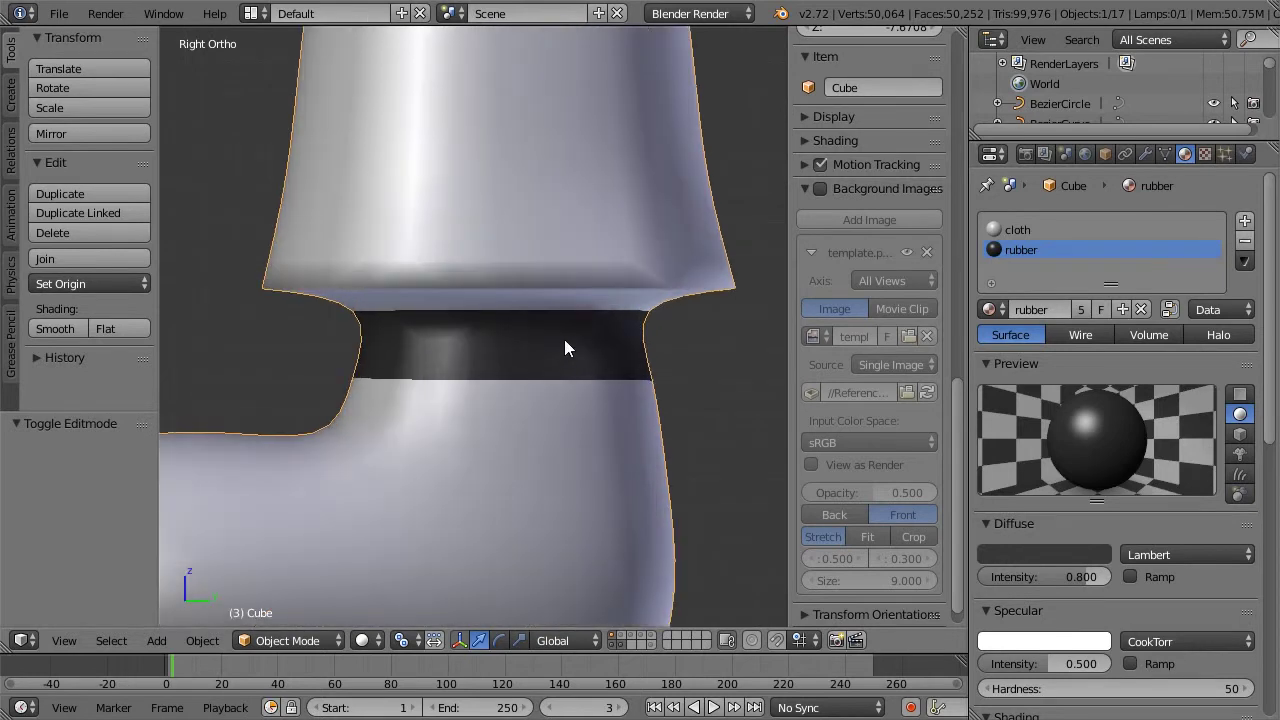
{"action": "key", "text": "Tab"}
{"action": "key", "text": "a"}
{"action": "key", "text": "ctrl+r"}
{"action": "scroll", "coordinate": [617, 337], "scroll_direction": "up", "scroll_amount": 1}
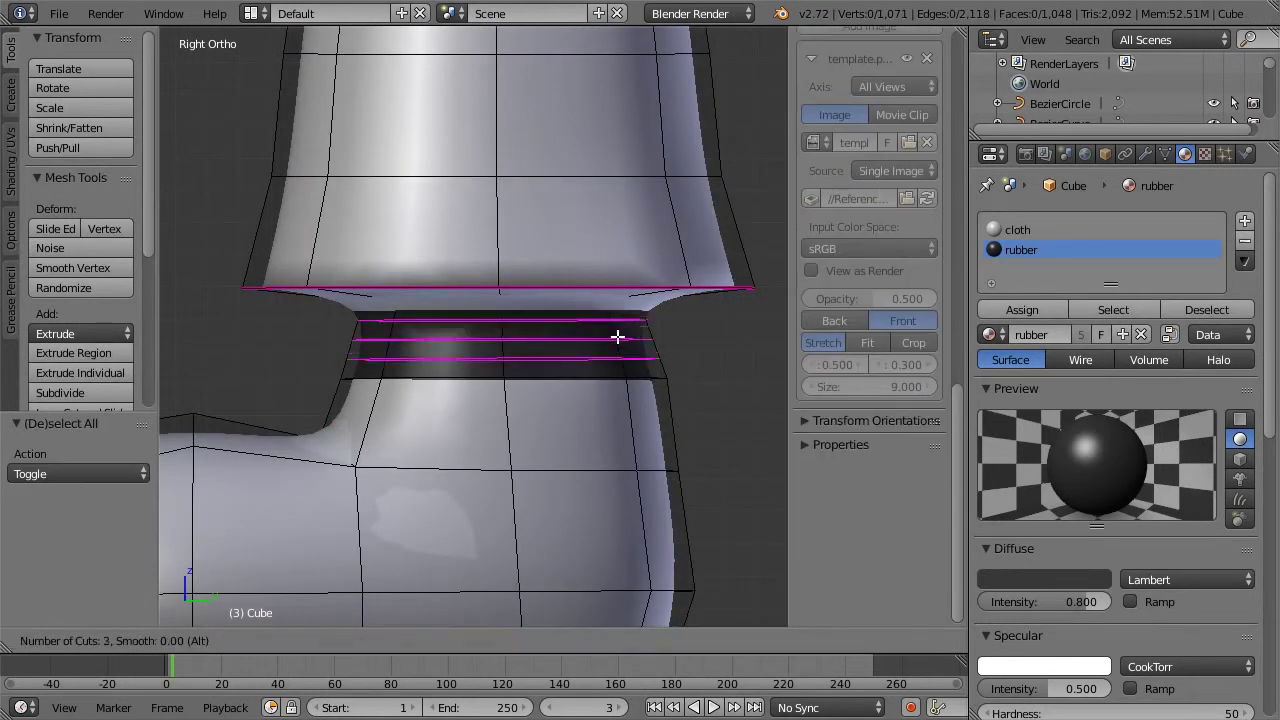
{"action": "scroll", "coordinate": [617, 337], "scroll_direction": "up", "scroll_amount": 1}
{"action": "left_click", "coordinate": [617, 337]}
{"action": "right_click", "coordinate": [618, 337]}
{"action": "key", "text": "a"}
Step: Scale the outer two of the three new ankle loops to 0.930
{"action": "right_click", "coordinate": [608, 339], "text": "alt"}
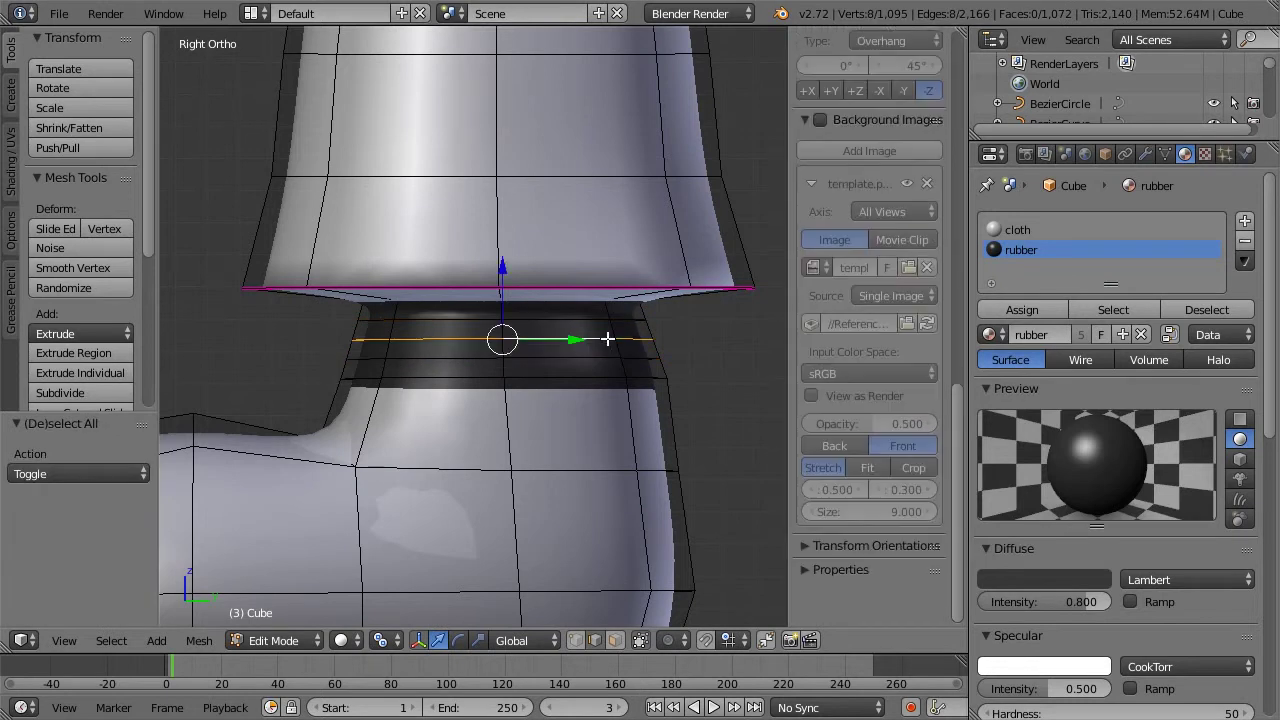
{"action": "right_click", "coordinate": [526, 324]}
{"action": "right_click", "coordinate": [516, 324], "text": "alt"}
{"action": "right_click", "coordinate": [522, 352], "text": "alt+shift"}
{"action": "key", "text": "s"}
{"action": "left_click", "coordinate": [729, 338]}
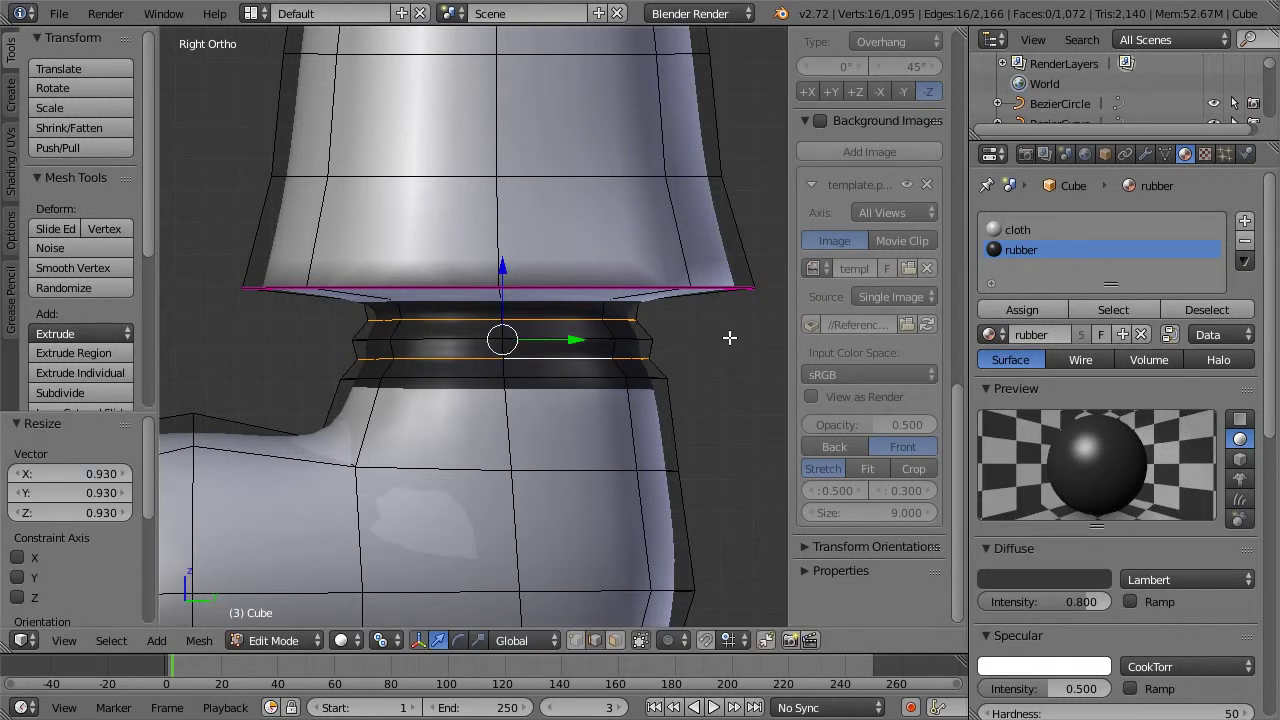
Step: Crease the two scaled ankle loops to nearly full strength and leave mesh editing
{"action": "key", "text": "shift+e"}
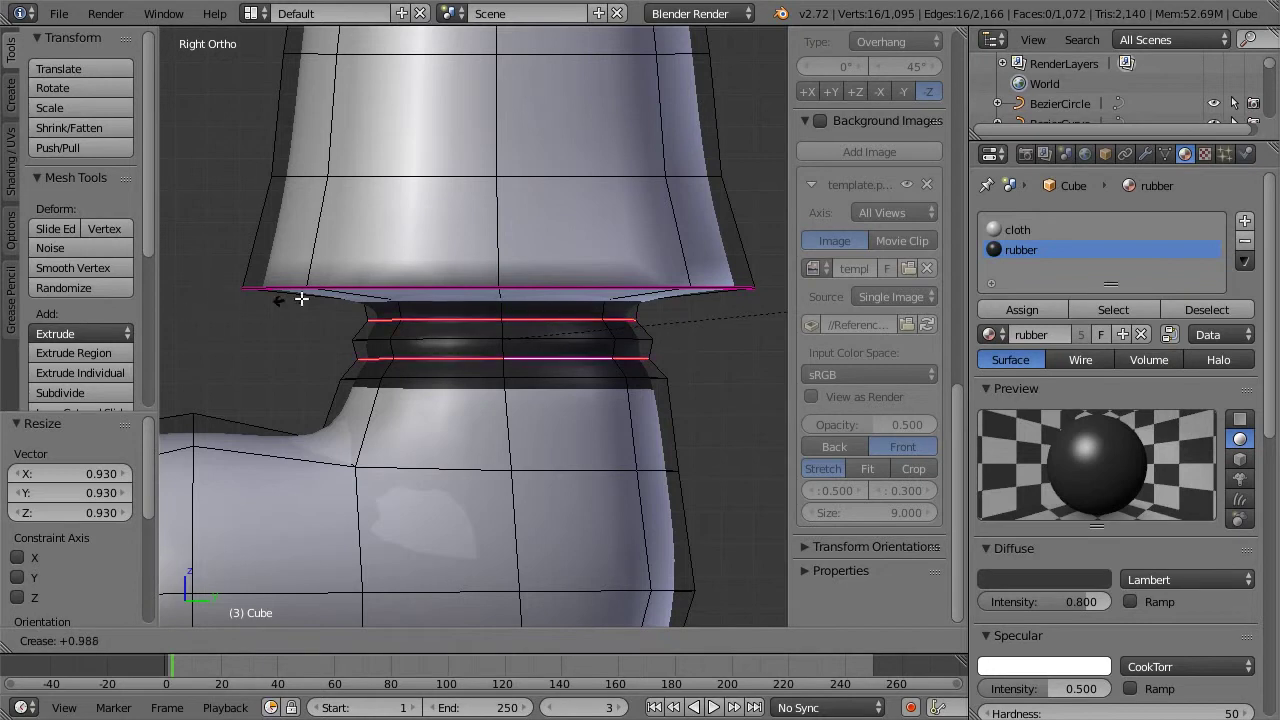
{"action": "left_click", "coordinate": [285, 300]}
{"action": "key", "text": "Tab"}
Step: Clear the object selection and examine the rubber joints on the arms, waist, hips and legs from several angles
{"action": "scroll", "coordinate": [309, 300], "scroll_direction": "down", "scroll_amount": 5}
{"action": "middle_click_drag", "start_coordinate": [309, 300], "coordinate": [467, 357]}
{"action": "middle_click_drag", "start_coordinate": [462, 305], "coordinate": [470, 330]}
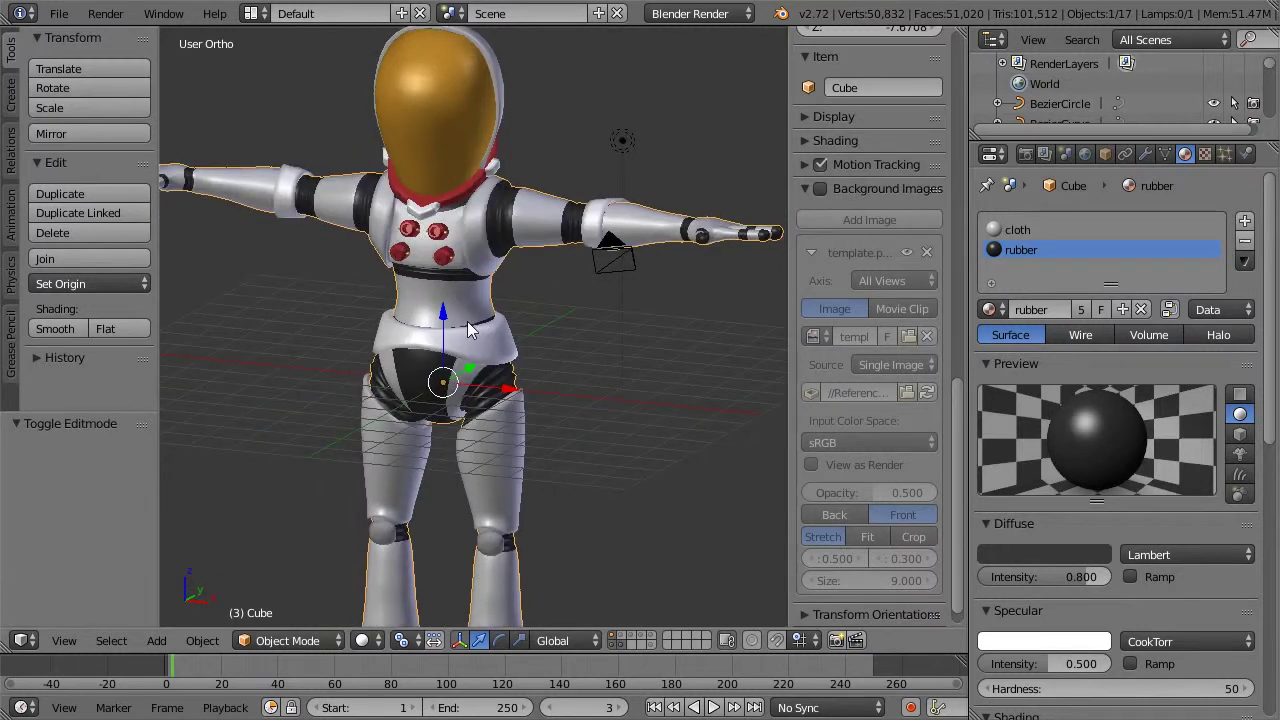
{"action": "key", "text": "a"}
{"action": "scroll", "coordinate": [467, 340], "scroll_direction": "up", "scroll_amount": 3}
{"action": "middle_click_drag", "start_coordinate": [557, 338], "coordinate": [494, 421]}
{"action": "scroll", "coordinate": [589, 340], "scroll_direction": "down", "scroll_amount": 2}
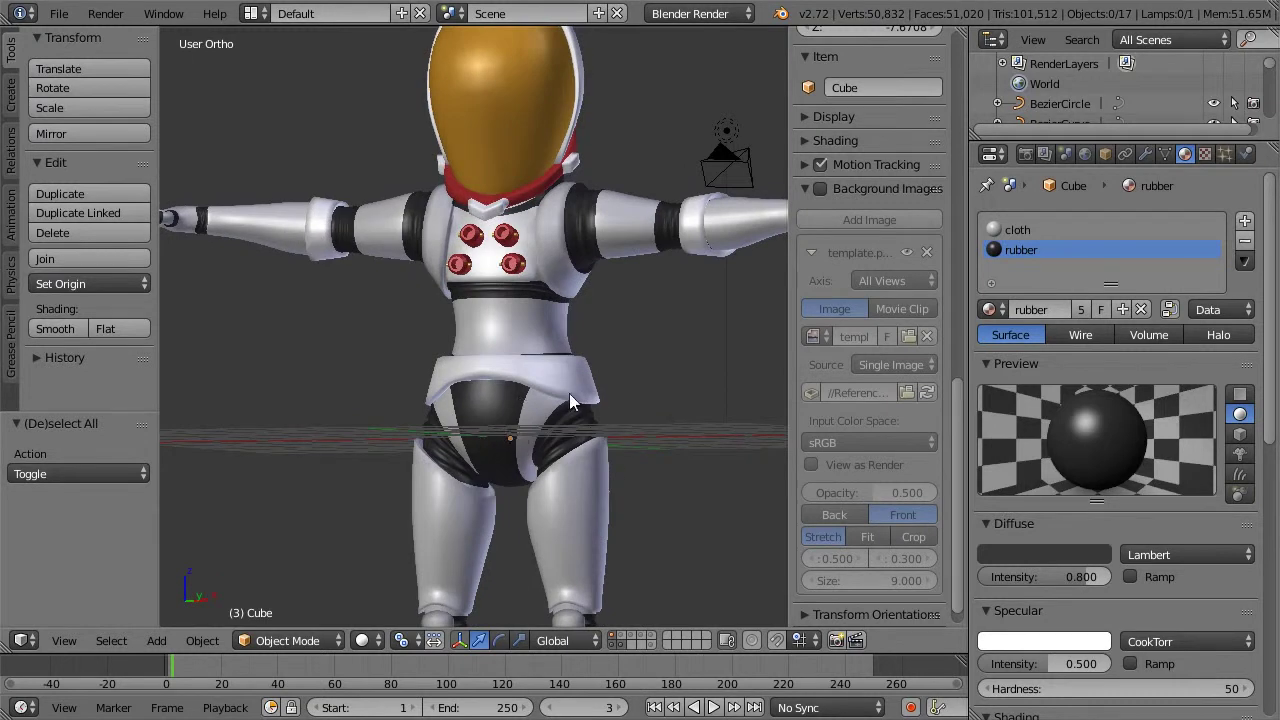
{"action": "scroll", "coordinate": [574, 385], "scroll_direction": "up", "scroll_amount": 3}
{"action": "middle_click_drag", "start_coordinate": [538, 349], "coordinate": [518, 347]}
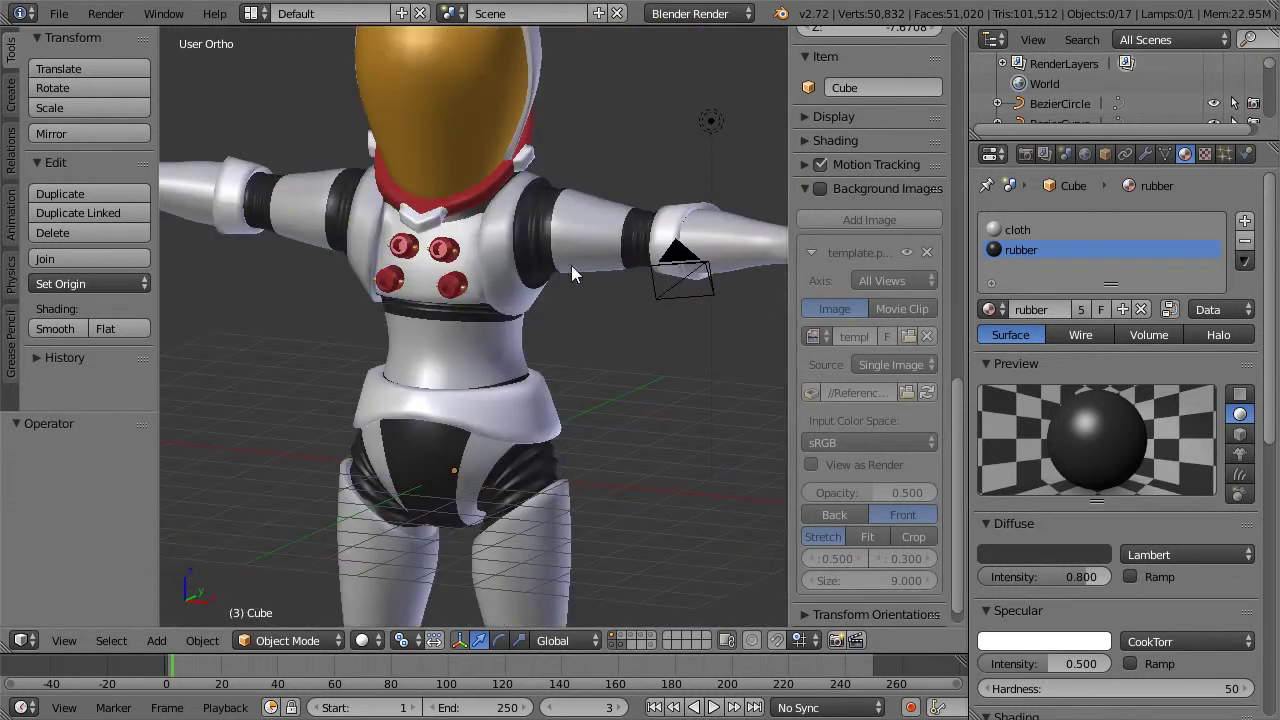
{"action": "middle_click_drag", "start_coordinate": [535, 345], "coordinate": [597, 193], "text": "shift"}
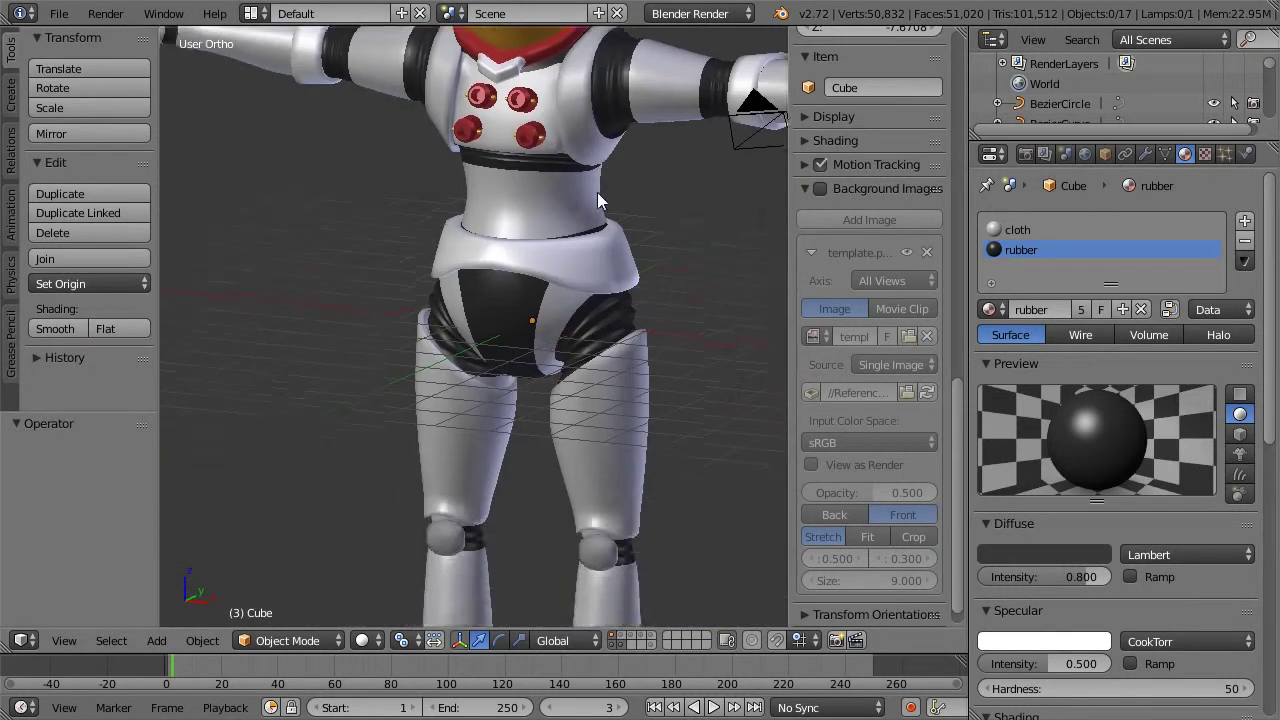
{"action": "scroll", "coordinate": [582, 236], "scroll_direction": "up", "scroll_amount": 3}
{"action": "middle_click_drag", "start_coordinate": [583, 242], "coordinate": [628, 178], "text": "shift"}
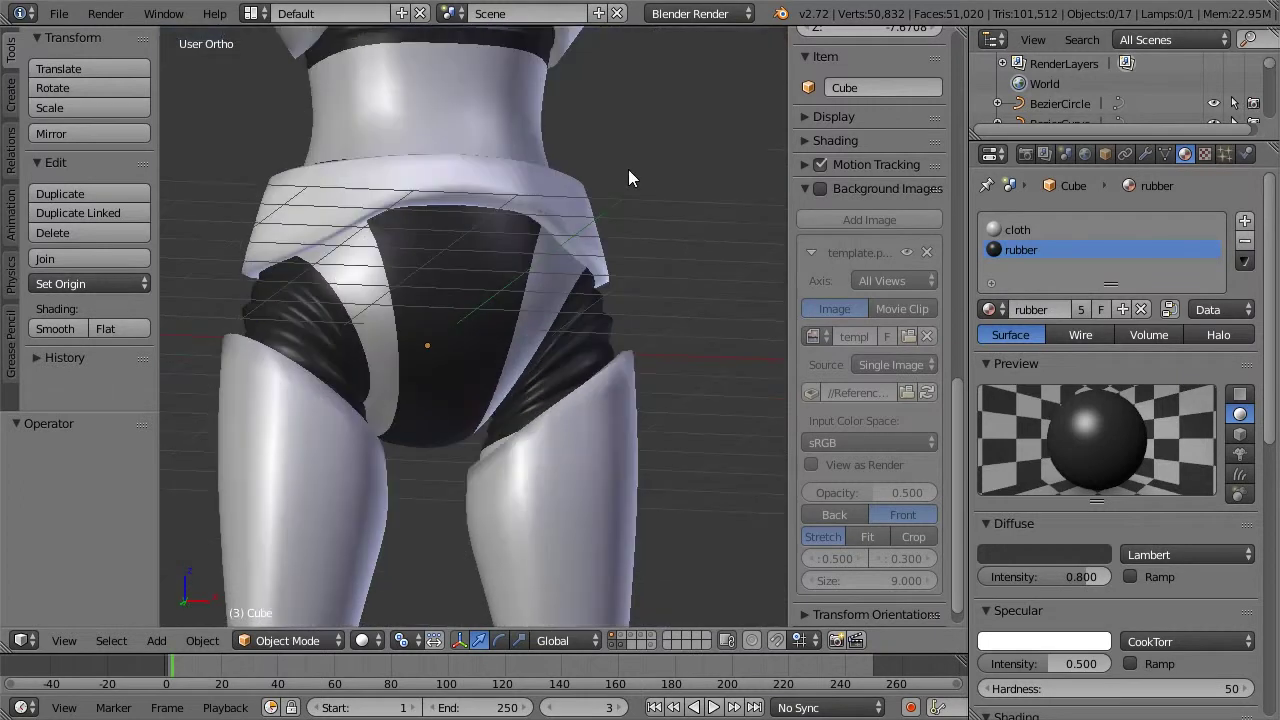
Step: Select the black central strip of pelvis body faces running from the front, between the legs, to the back
{"action": "right_click", "coordinate": [482, 267]}
{"action": "key", "text": "Tab"}
{"action": "scroll", "coordinate": [563, 257], "scroll_direction": "up", "scroll_amount": 1}
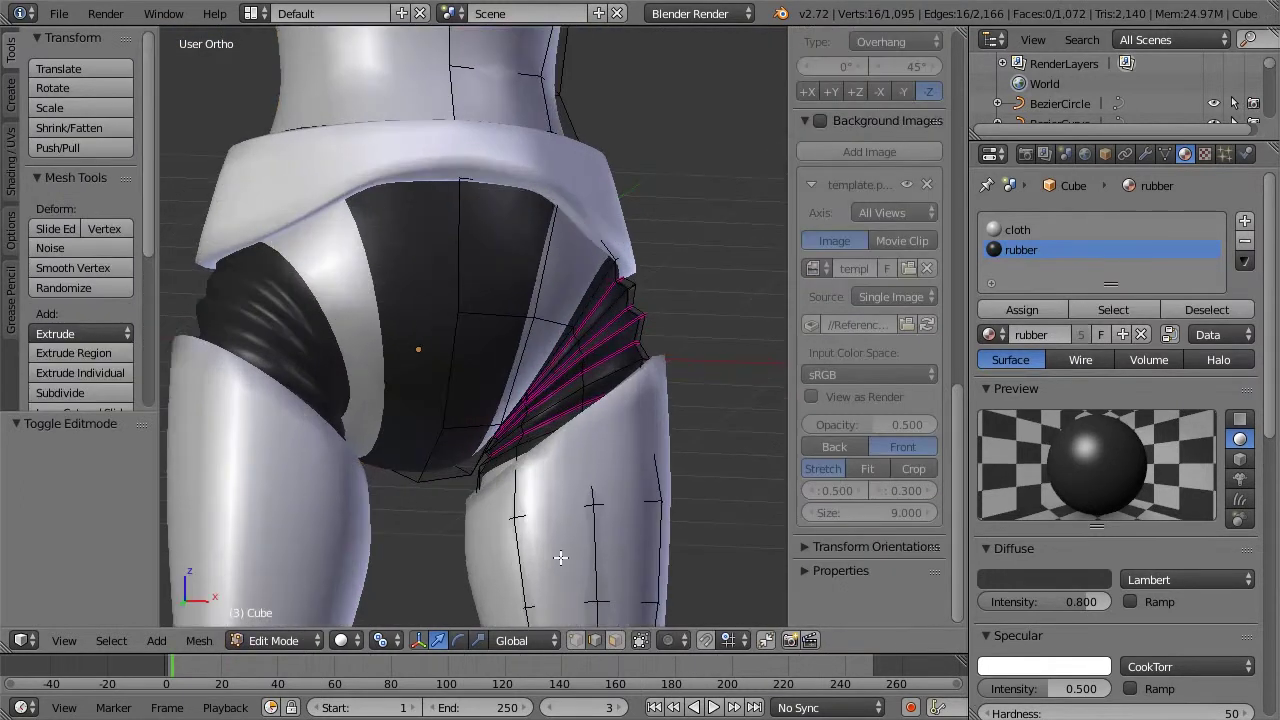
{"action": "left_click", "coordinate": [615, 640]}
{"action": "right_click", "coordinate": [481, 233]}
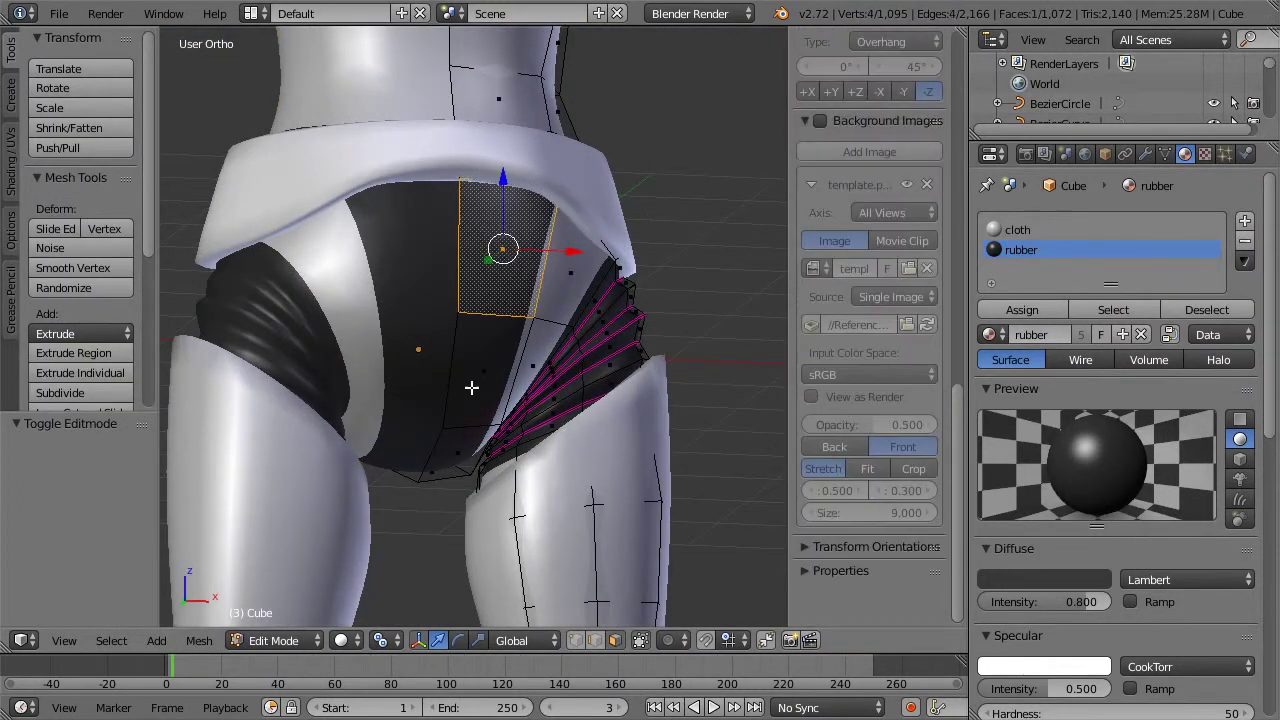
{"action": "middle_click_drag", "start_coordinate": [591, 272], "coordinate": [511, 183]}
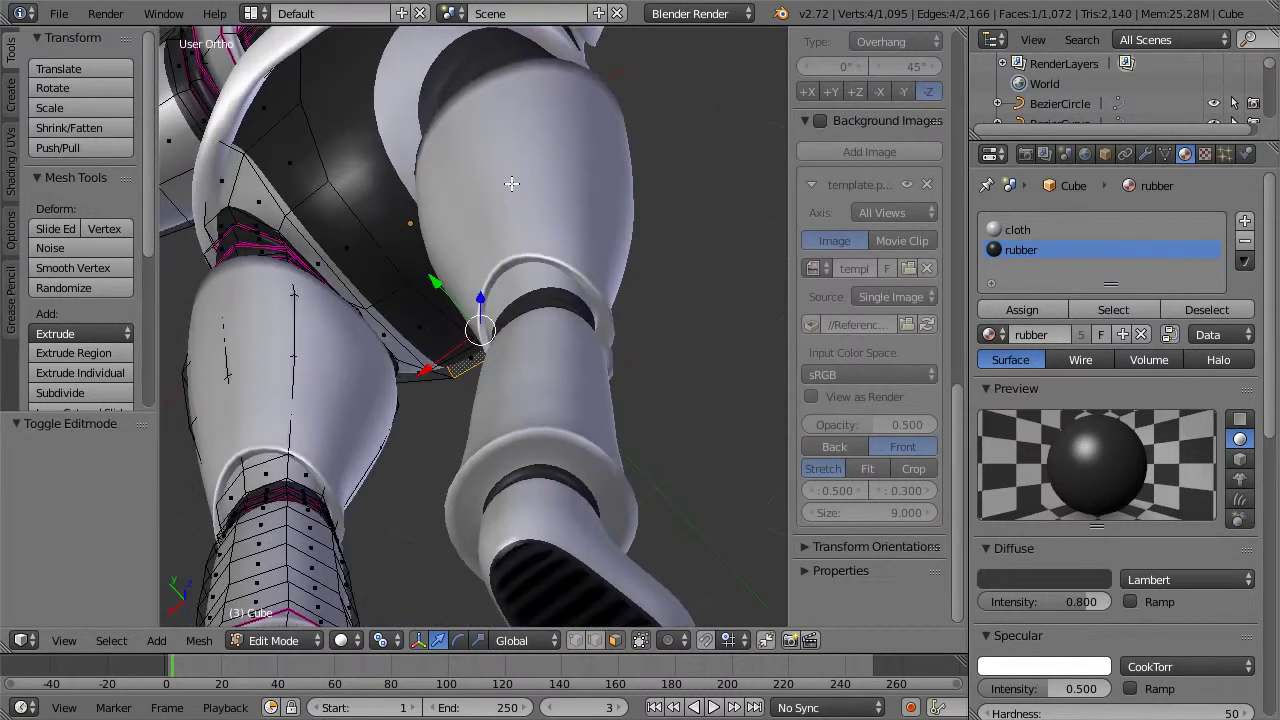
{"action": "right_click", "coordinate": [343, 245], "text": "ctrl"}
{"action": "middle_click_drag", "start_coordinate": [334, 157], "coordinate": [420, 190]}
{"action": "middle_click_drag", "start_coordinate": [530, 214], "coordinate": [347, 204]}
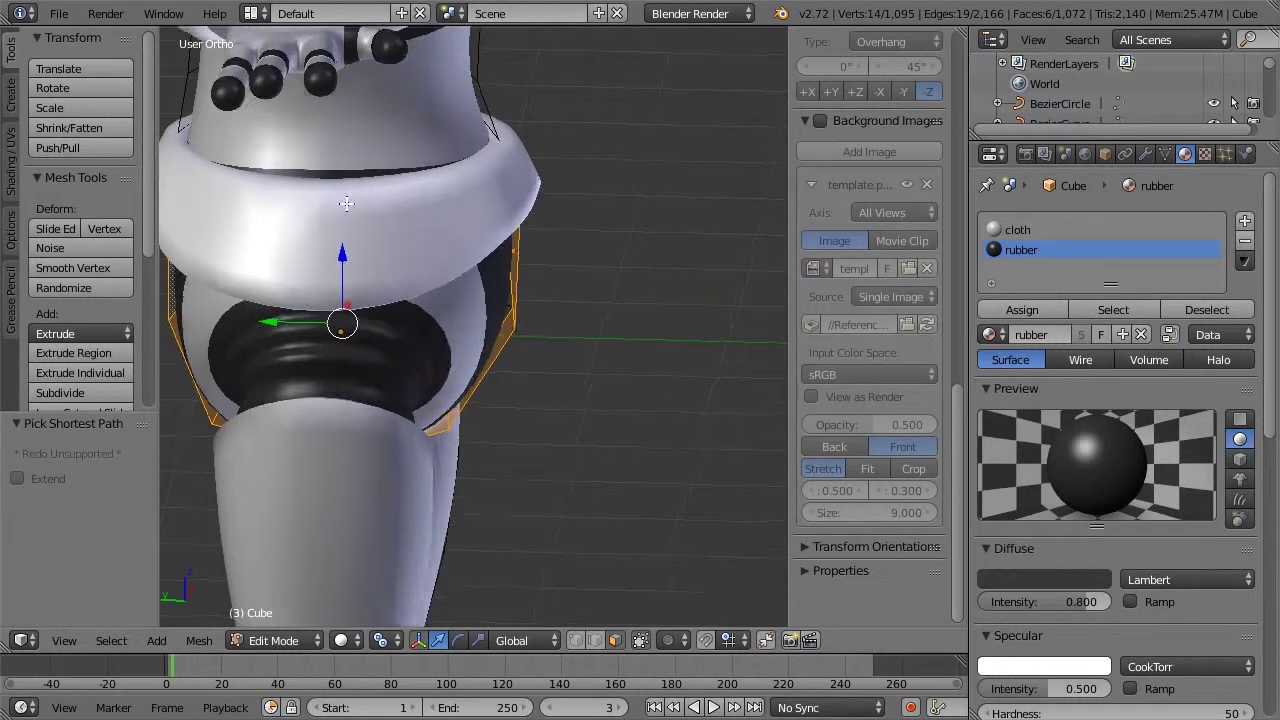
{"action": "middle_click_drag", "start_coordinate": [470, 206], "coordinate": [320, 220]}
Step: Duplicate the selected pelvis strip in place and separate it into its own object
{"action": "key", "text": "shift+d"}
{"action": "key", "text": "Escape"}
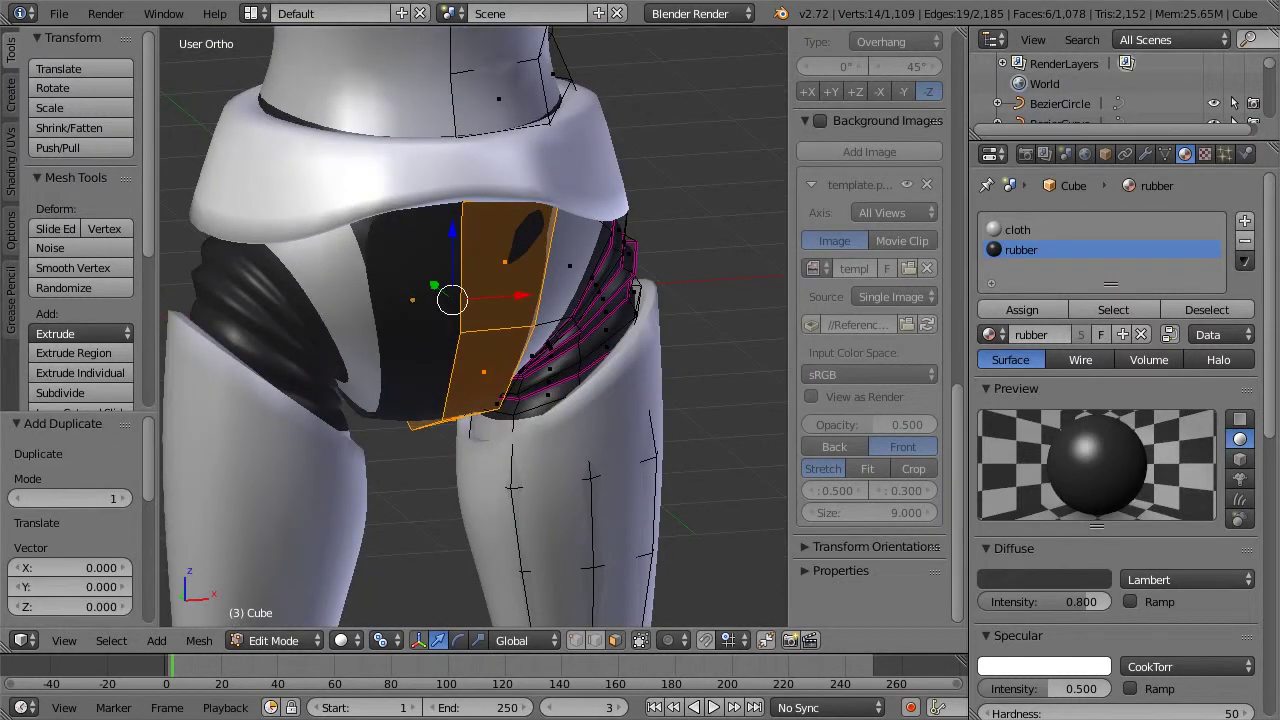
{"action": "key", "text": "p"}
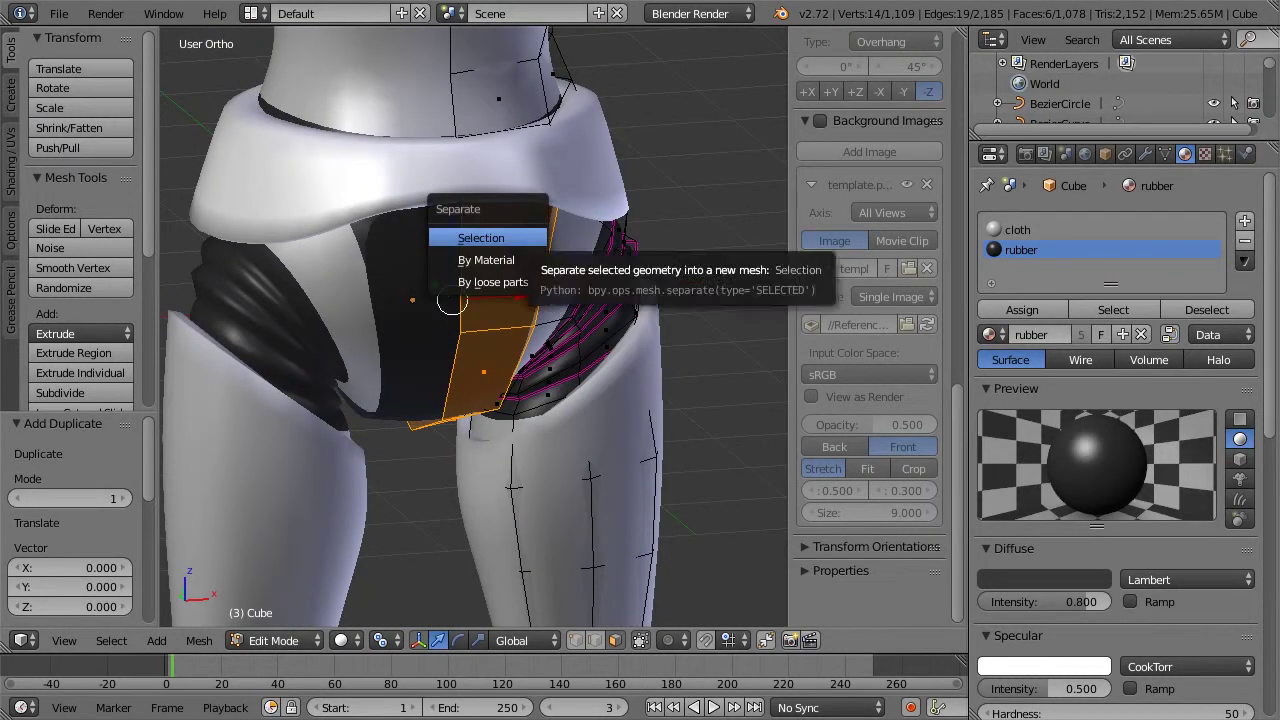
{"action": "left_click", "coordinate": [457, 234]}
{"action": "key", "text": "Tab"}
{"action": "scroll", "coordinate": [494, 270], "scroll_direction": "up", "scroll_amount": 1}
Step: Open the separated pelvis strip for mesh editing and scale all its faces up to about 1.04
{"action": "key", "text": "Tab"}
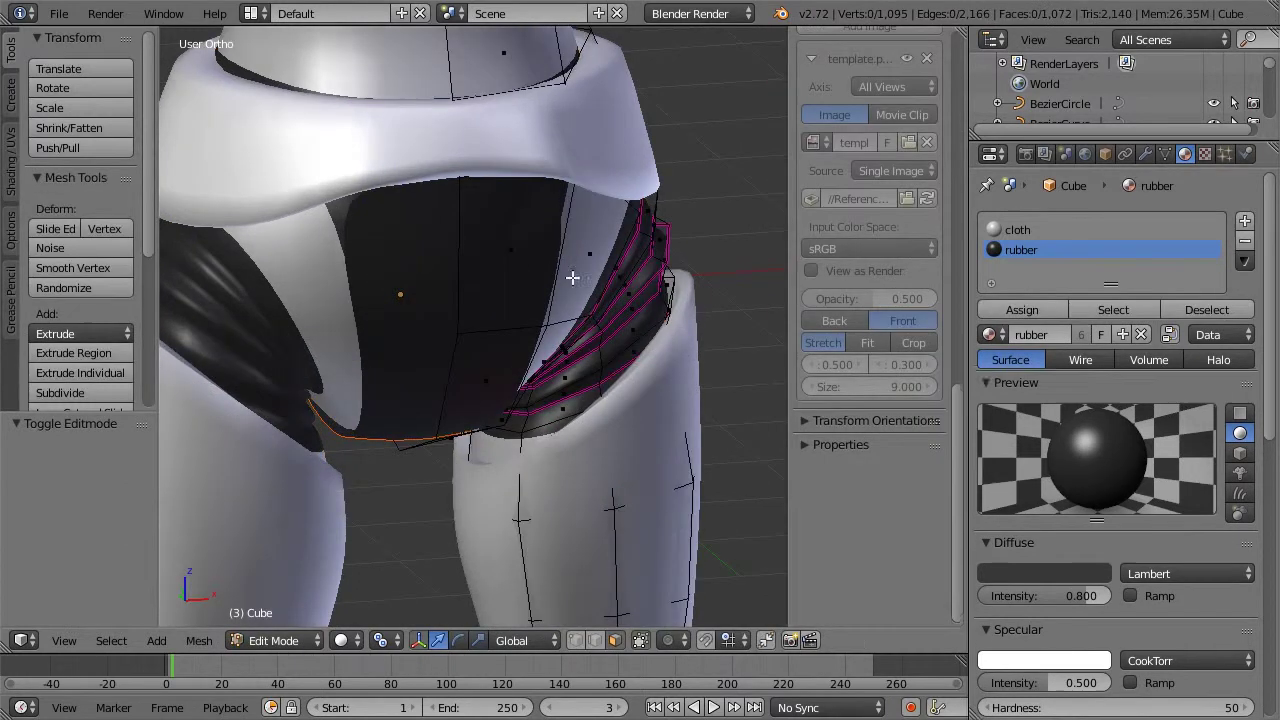
{"action": "middle_click_drag", "start_coordinate": [480, 229], "coordinate": [407, 221]}
{"action": "scroll", "coordinate": [408, 221], "scroll_direction": "up", "scroll_amount": 3}
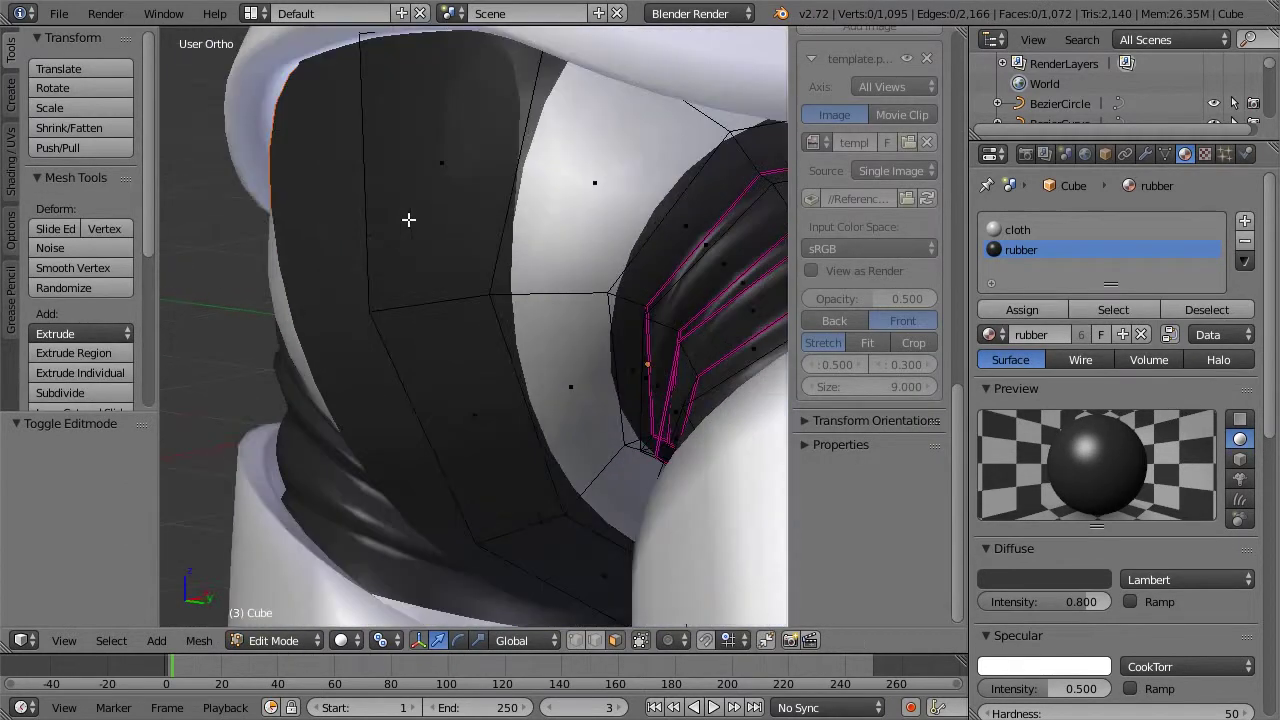
{"action": "key", "text": "Tab"}
{"action": "right_click", "coordinate": [437, 175]}
{"action": "key", "text": "Tab"}
{"action": "scroll", "coordinate": [423, 223], "scroll_direction": "down", "scroll_amount": 3}
{"action": "key", "text": "a"}
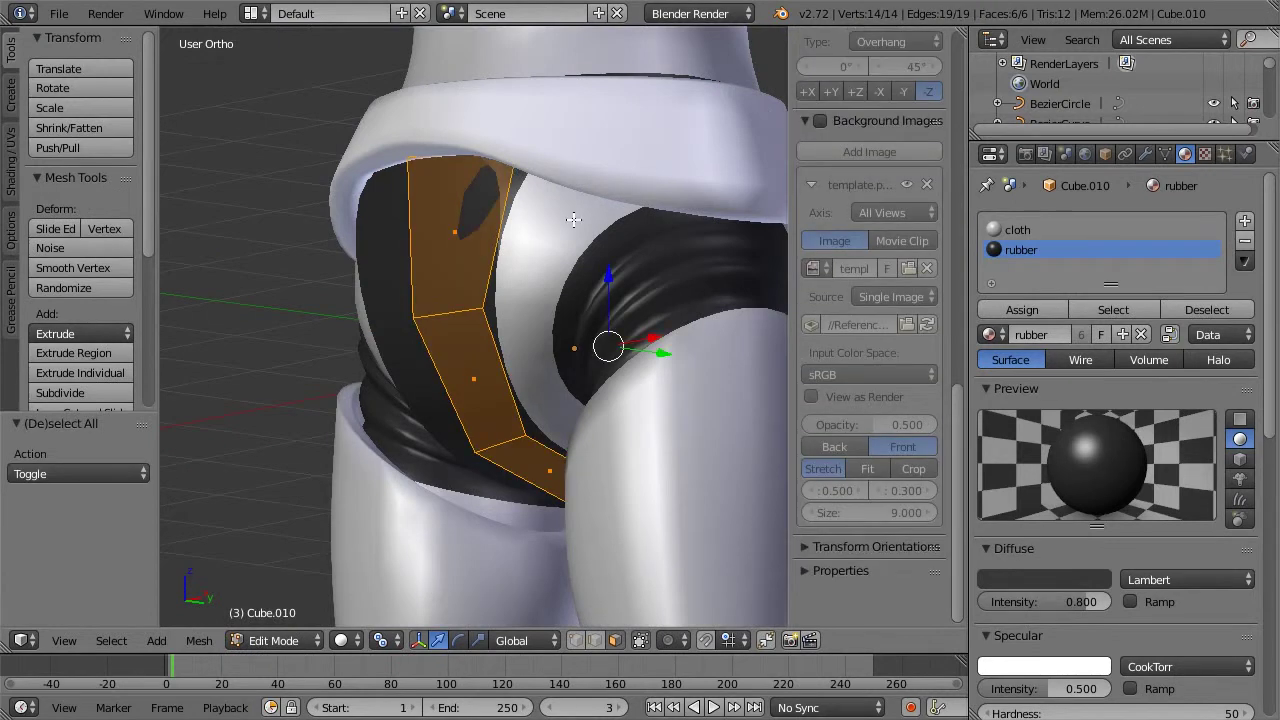
{"action": "middle_click_drag", "start_coordinate": [610, 212], "coordinate": [639, 238]}
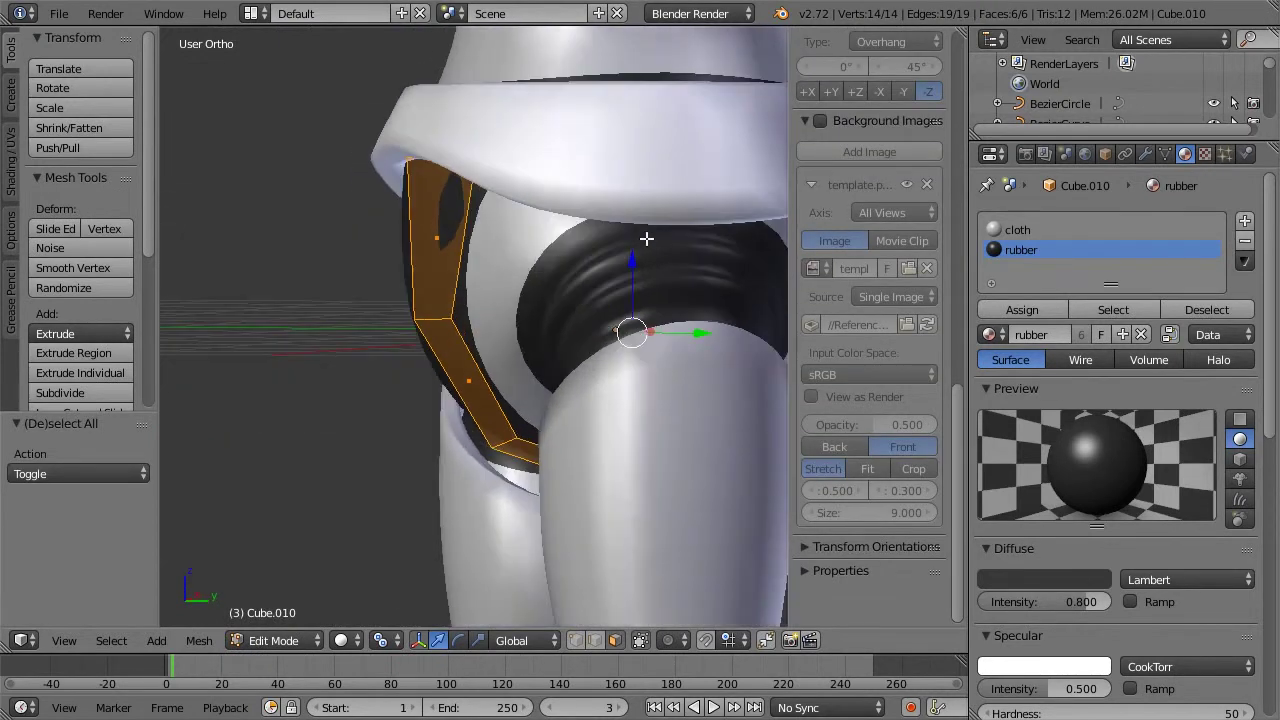
{"action": "key", "text": "s"}
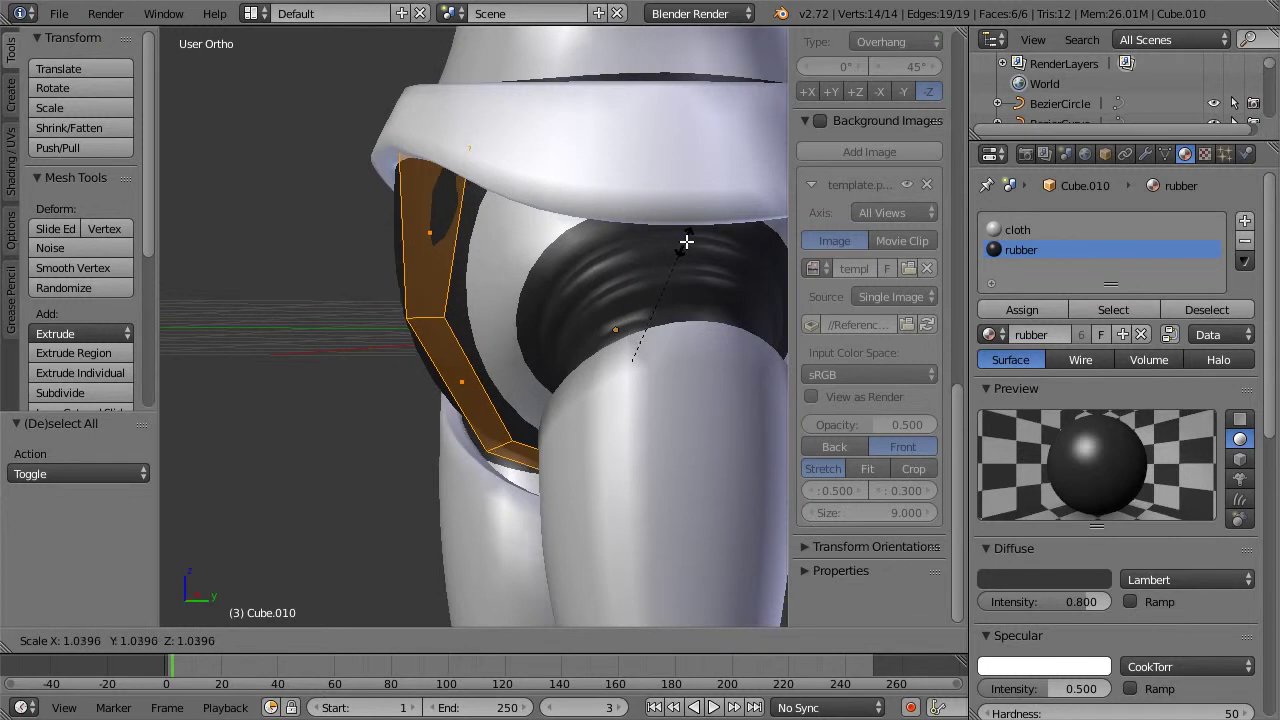
{"action": "left_click", "coordinate": [687, 240]}
Step: Extrude the pelvis strip in place and scale the extruded faces inward to 0.849
{"action": "middle_click_drag", "start_coordinate": [688, 240], "coordinate": [605, 256]}
{"action": "key", "text": "e"}
{"action": "key", "text": "Escape"}
{"action": "key", "text": "s"}
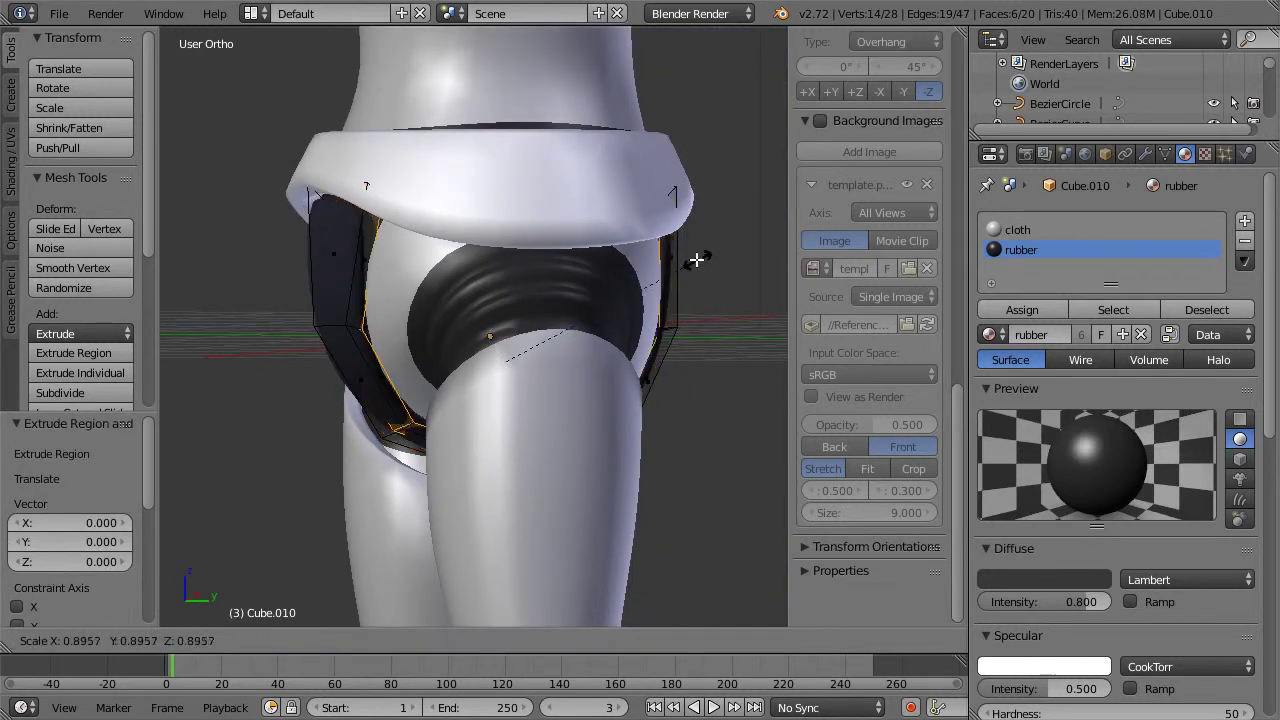
{"action": "left_click", "coordinate": [655, 267]}
Step: Set the pivot point to Median Point and scale the extruded inner faces along global Z to about 0.89
{"action": "key", "text": "s"}
{"action": "key", "text": "z"}
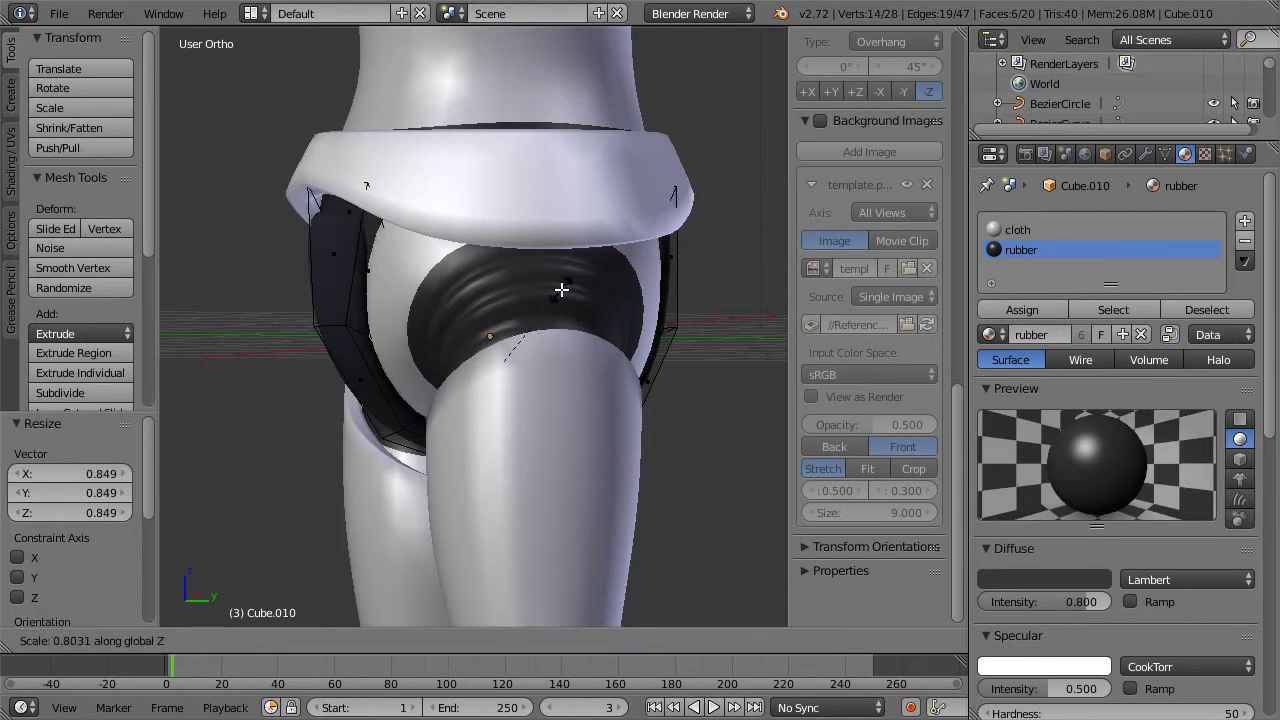
{"action": "left_click", "coordinate": [562, 289]}
{"action": "left_click", "coordinate": [386, 639]}
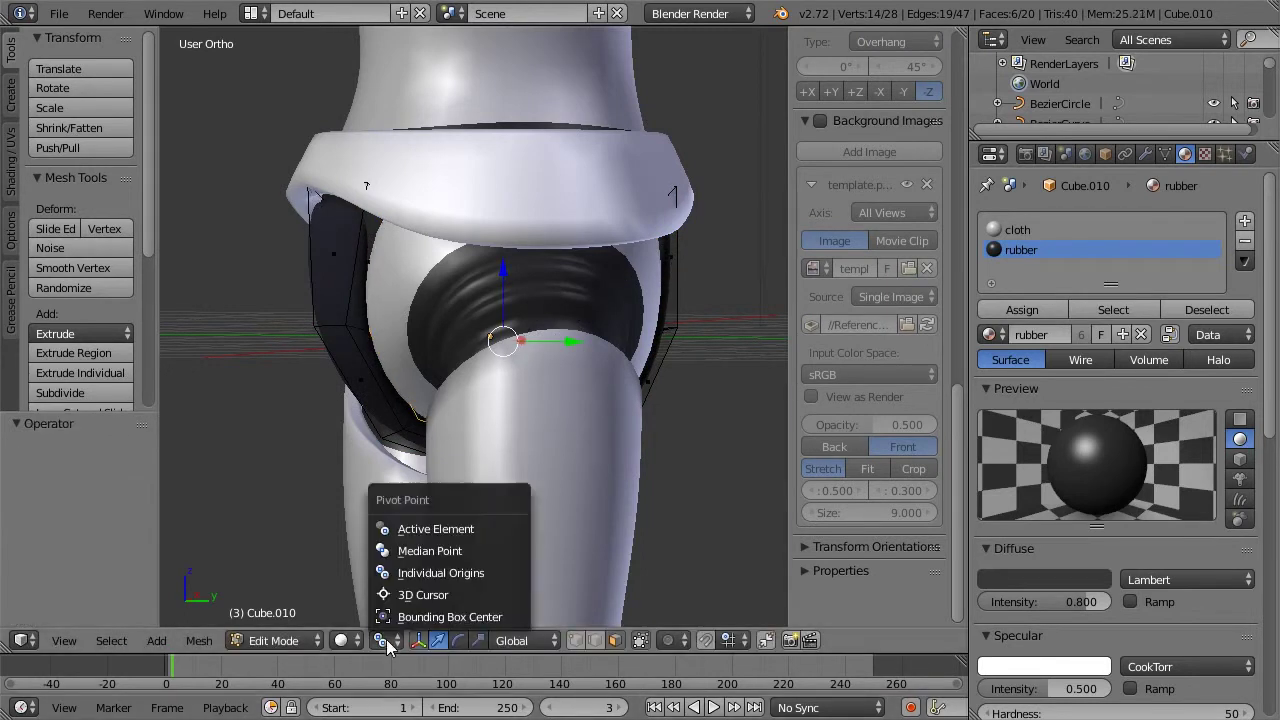
{"action": "left_click", "coordinate": [423, 550]}
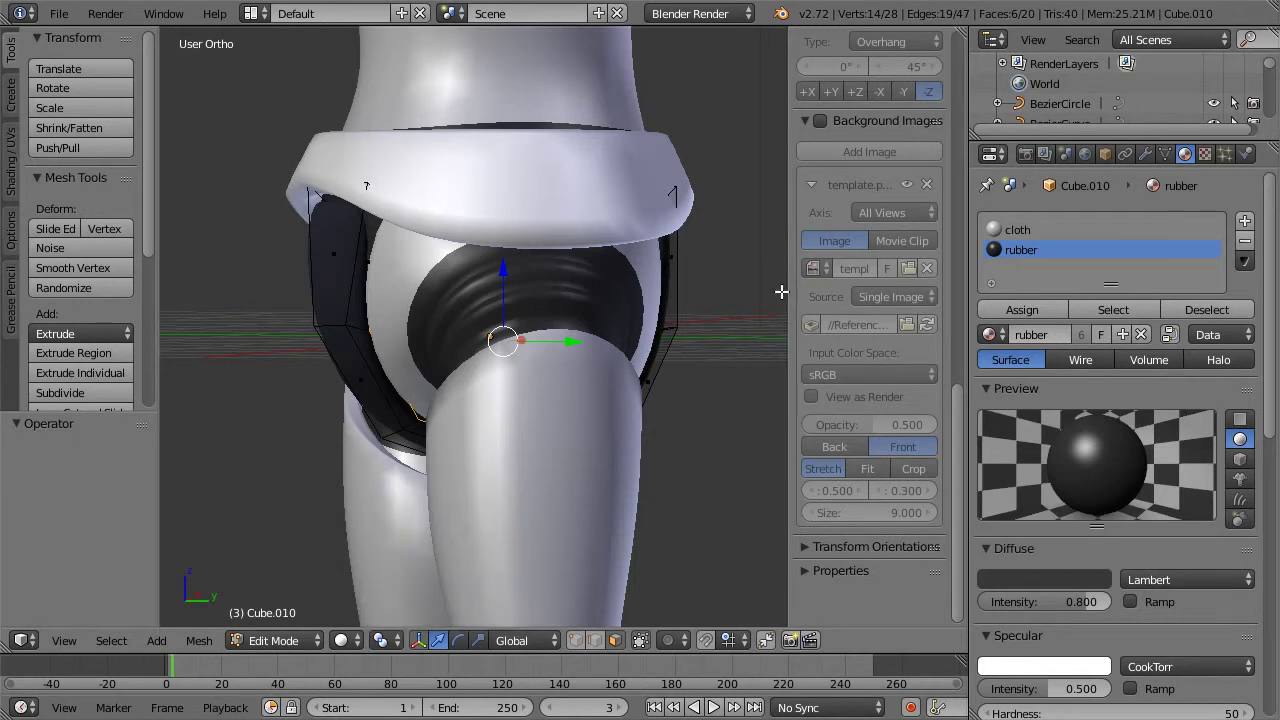
{"action": "key", "text": "s"}
{"action": "key", "text": "z"}
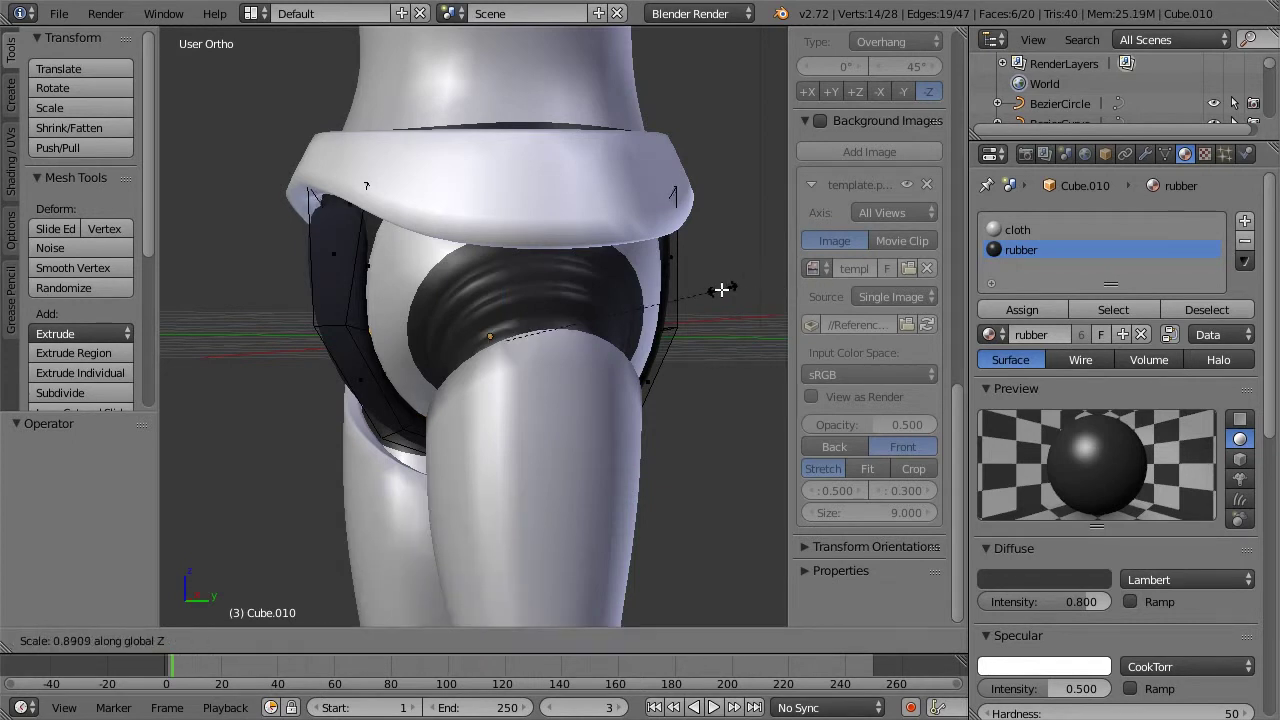
{"action": "left_click", "coordinate": [718, 290]}
Step: Select the whole pelvis panel and replace its rubber material with w_plastic
{"action": "key", "text": "a"}
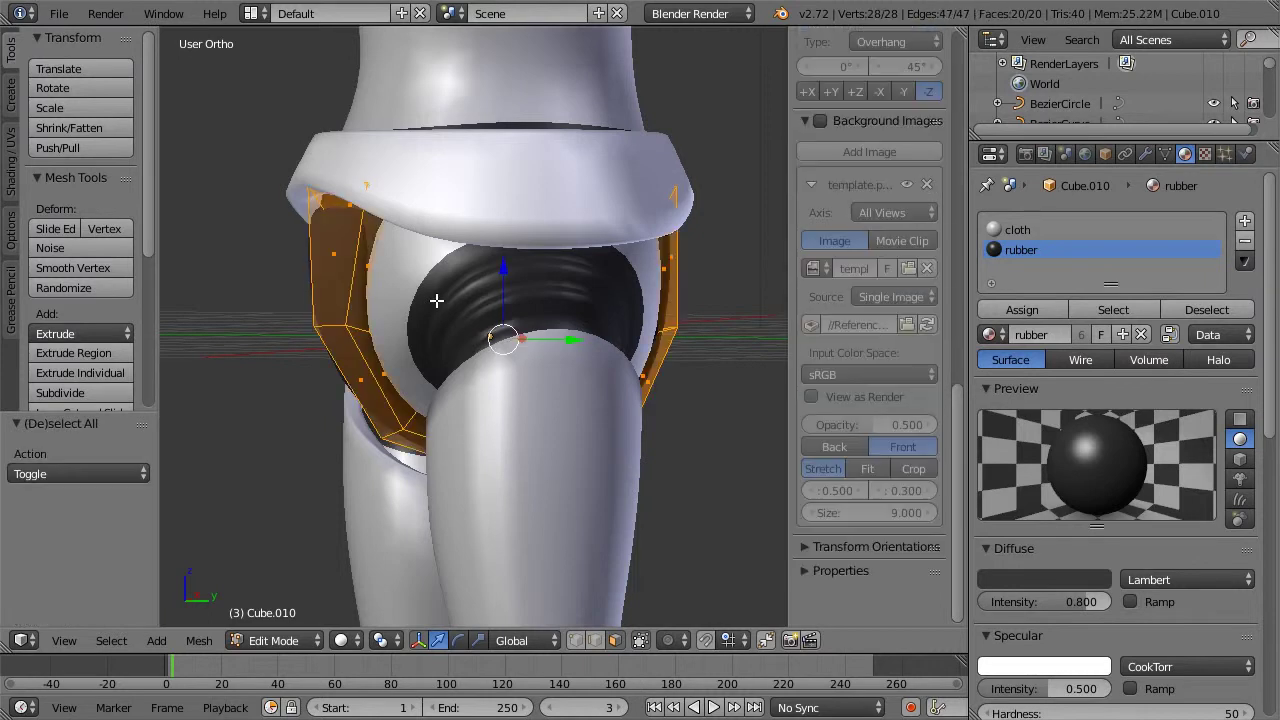
{"action": "middle_click_drag", "start_coordinate": [482, 266], "coordinate": [447, 206]}
{"action": "key", "text": "z"}
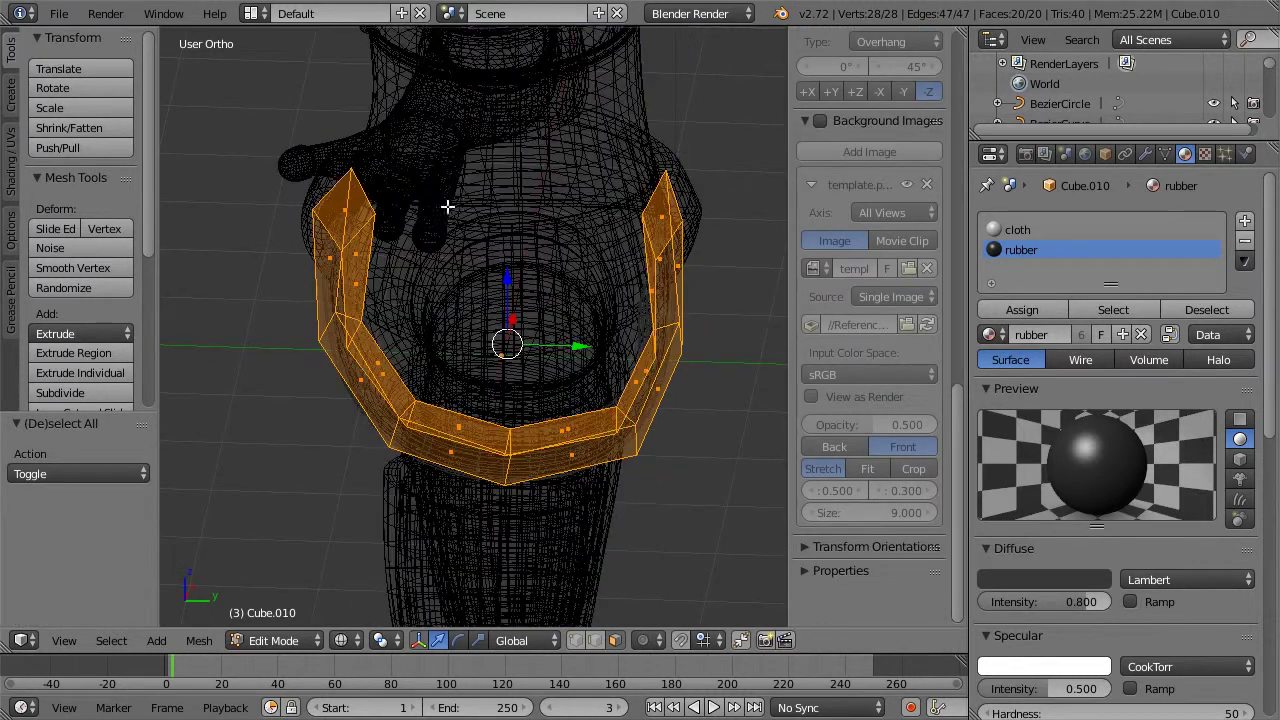
{"action": "key", "text": "z"}
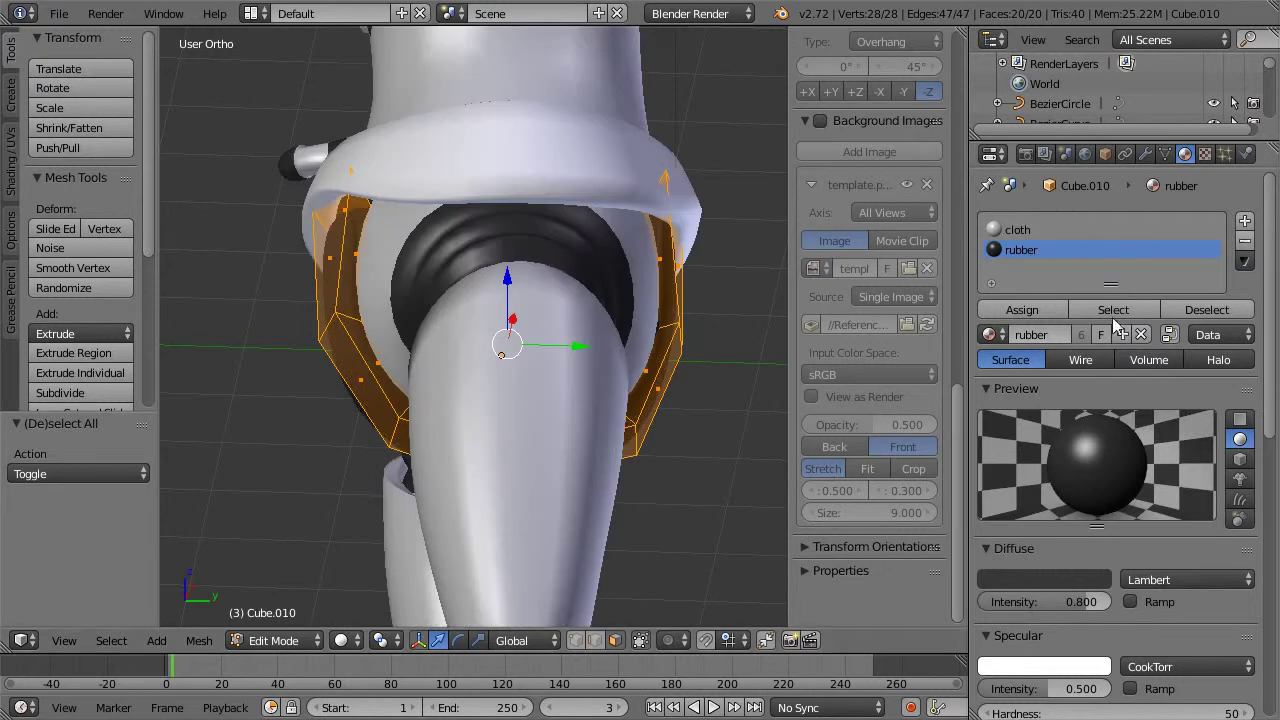
{"action": "left_click", "coordinate": [995, 335]}
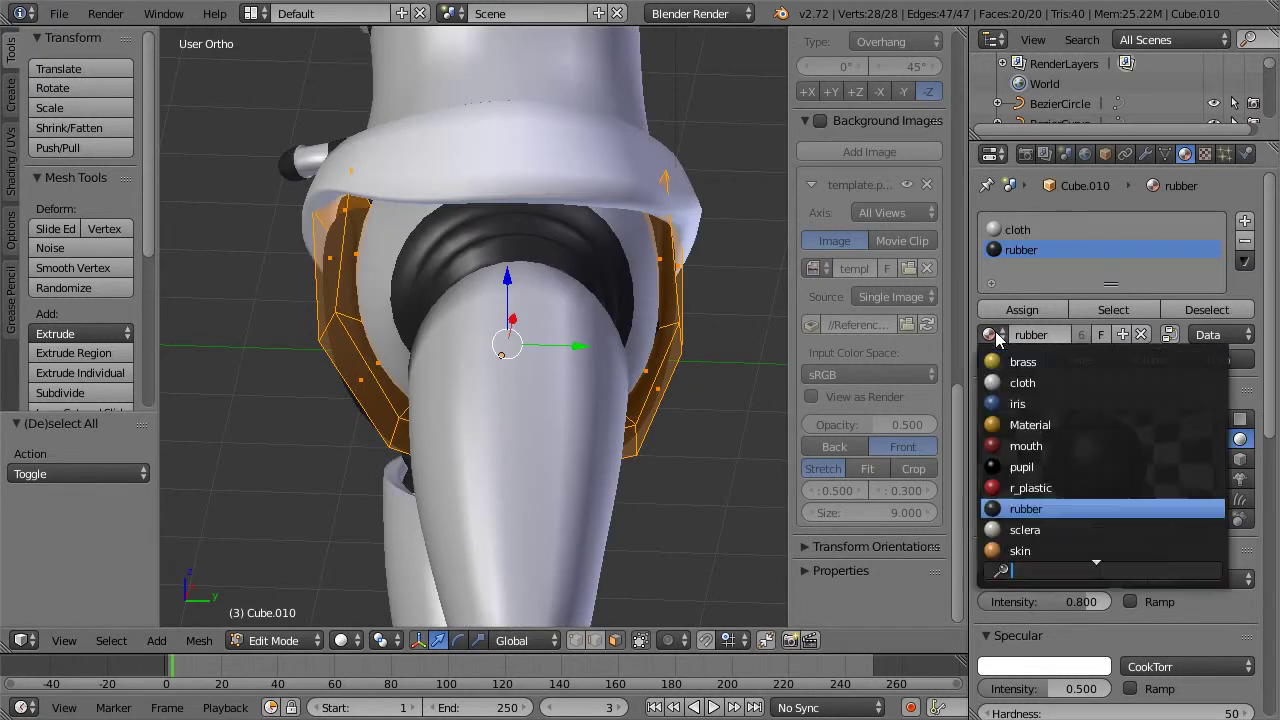
{"action": "scroll", "coordinate": [1040, 530], "scroll_direction": "down", "scroll_amount": 3}
{"action": "left_click", "coordinate": [1043, 529]}
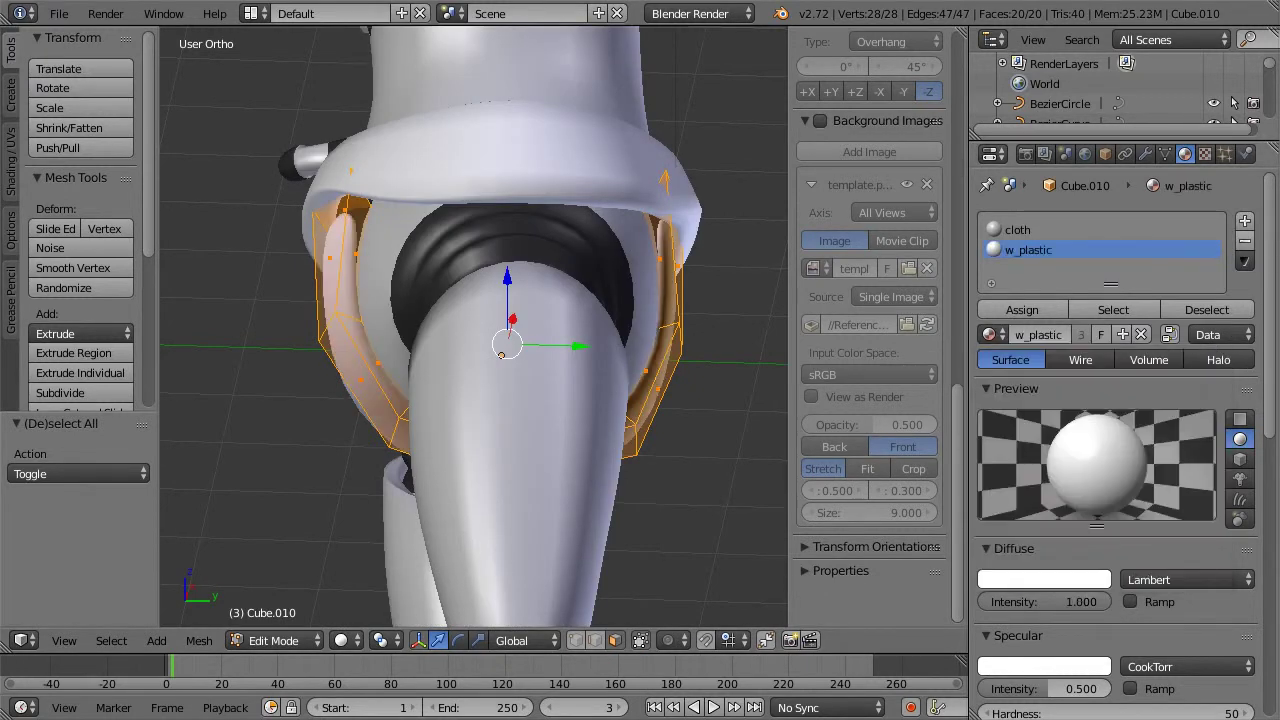
{"action": "middle_click_drag", "start_coordinate": [353, 242], "coordinate": [454, 302]}
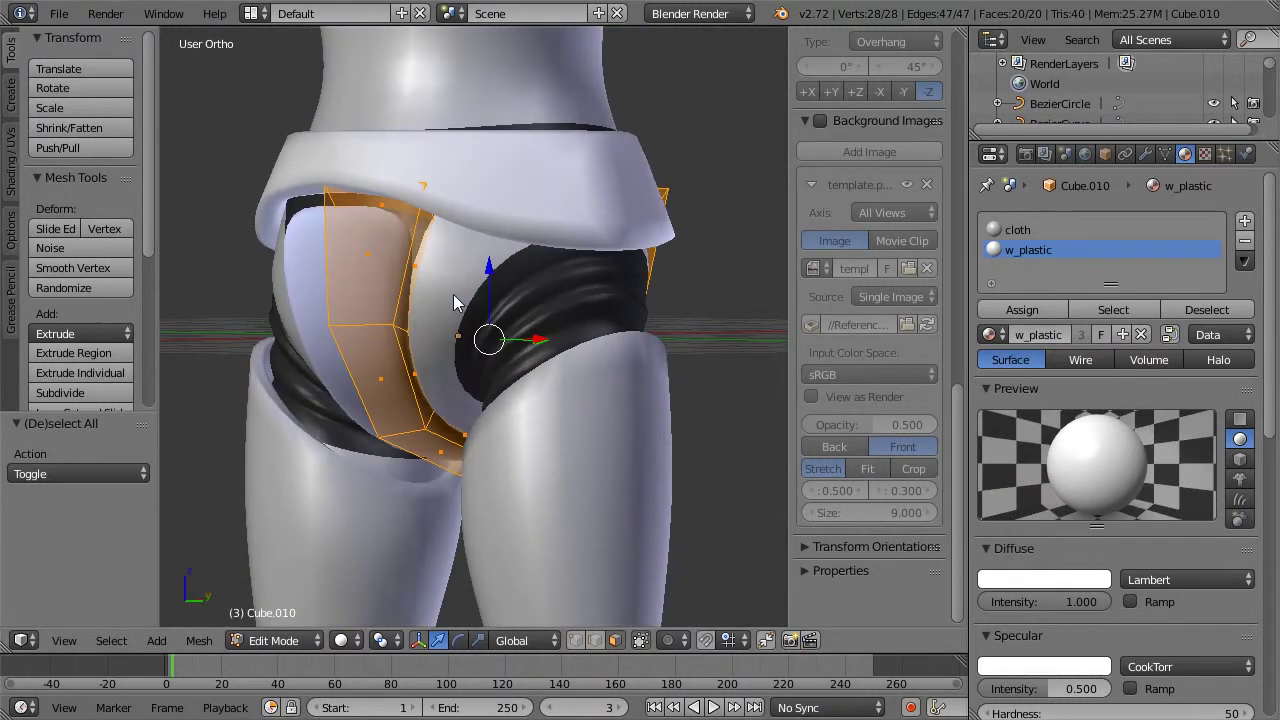
Step: Recalculate the normals of the whole pelvis panel and clear the selection
{"action": "key", "text": "ctrl+n"}
{"action": "key", "text": "a"}
{"action": "key", "text": "a"}
{"action": "key", "text": "ctrl+n"}
{"action": "key", "text": "a"}
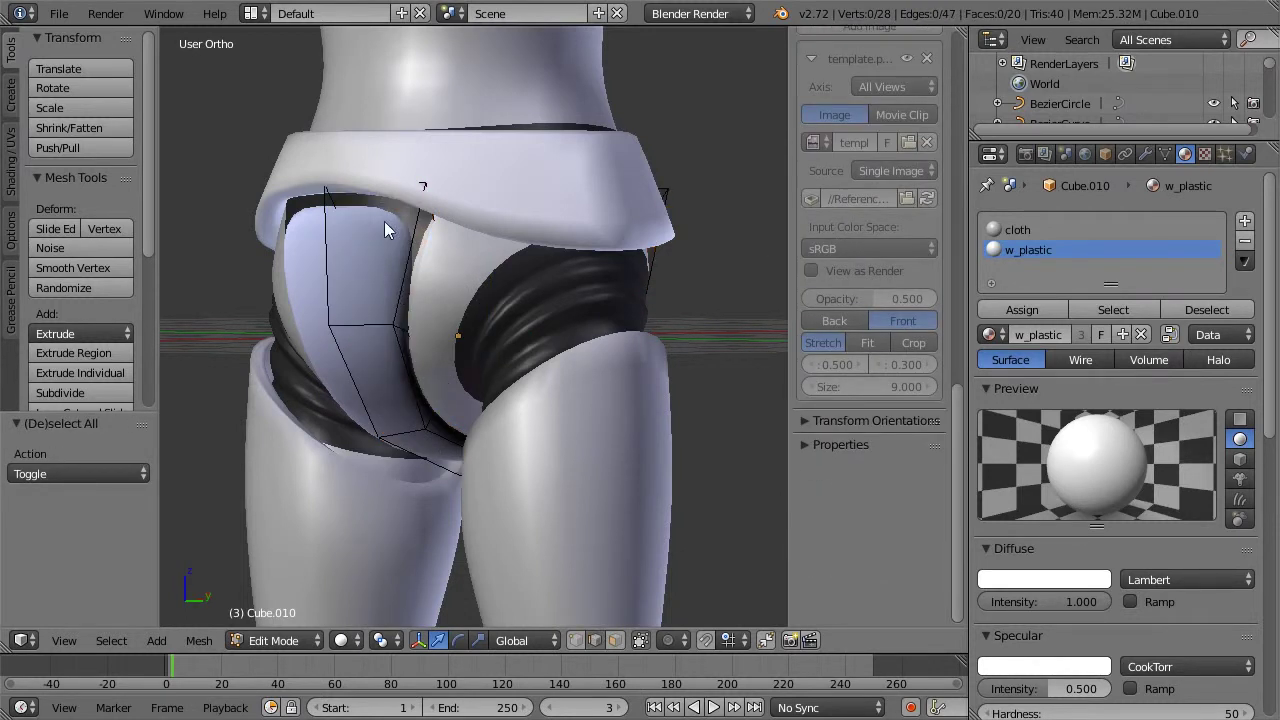
Step: Select the pelvis panel's long inner and outer rim edge loops together with its upper front edge, using wireframe display
{"action": "right_click", "coordinate": [406, 206], "text": "alt"}
{"action": "key", "text": "z"}
{"action": "right_click", "coordinate": [398, 179], "text": "shift"}
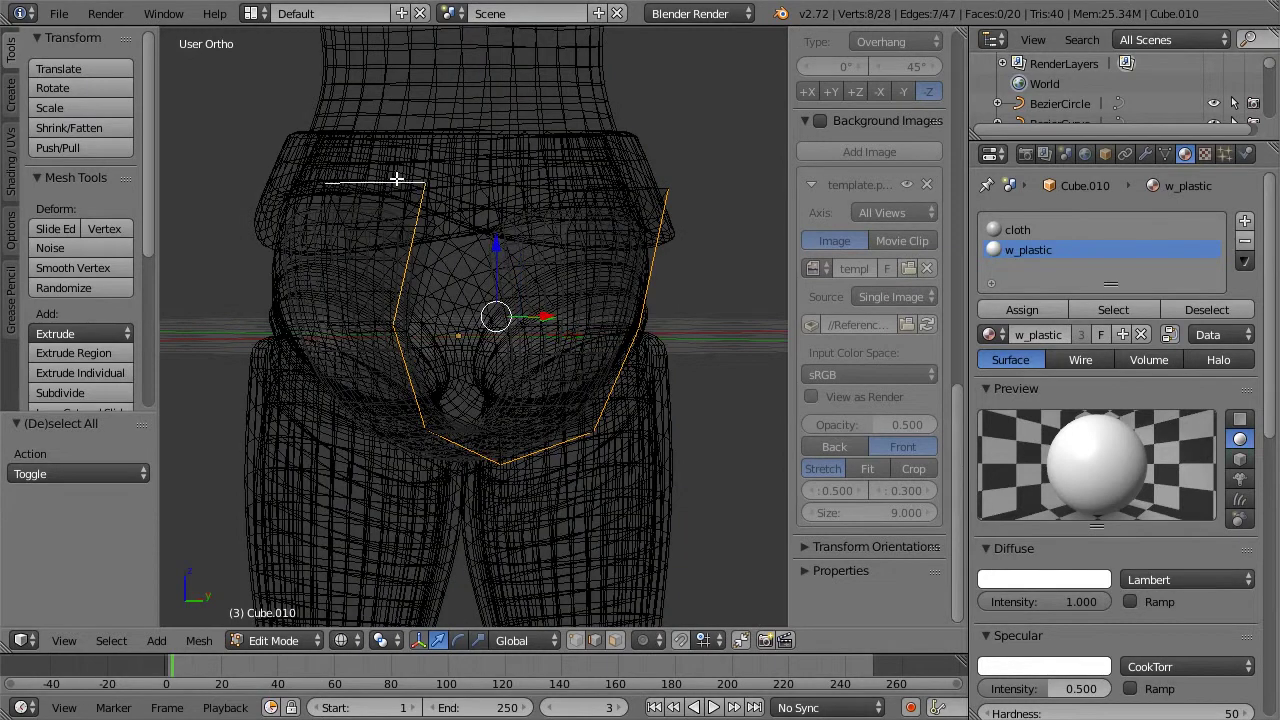
{"action": "right_click", "coordinate": [433, 205], "text": "shift"}
{"action": "right_click", "coordinate": [435, 243], "text": "alt+shift"}
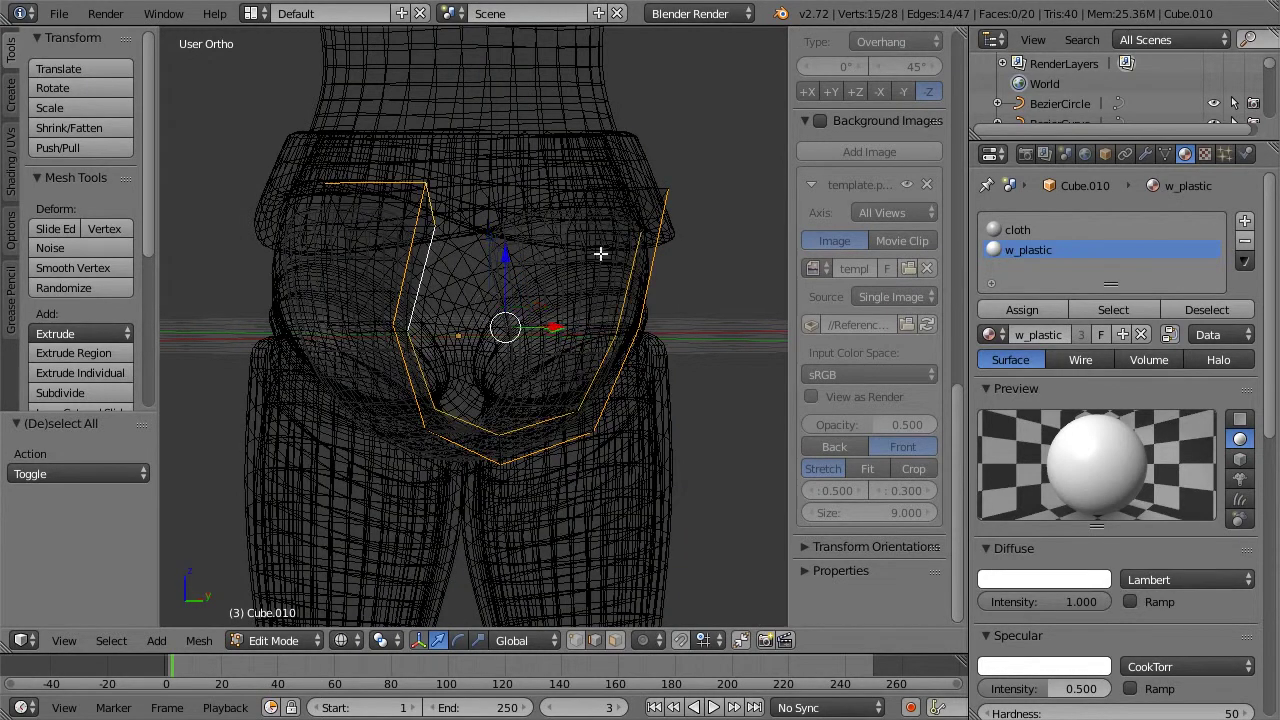
{"action": "key", "text": "z"}
{"action": "middle_click_drag", "start_coordinate": [301, 212], "coordinate": [367, 218]}
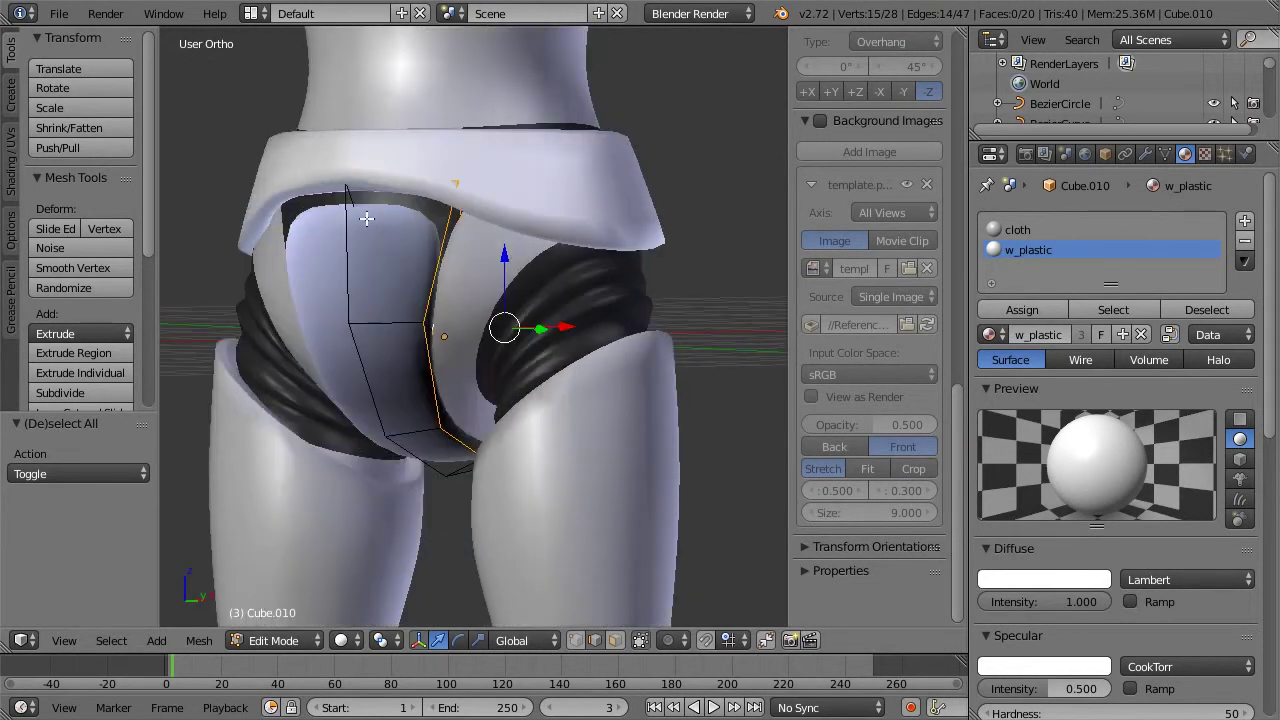
{"action": "key", "text": "a"}
{"action": "key", "text": "a"}
{"action": "key", "text": "z"}
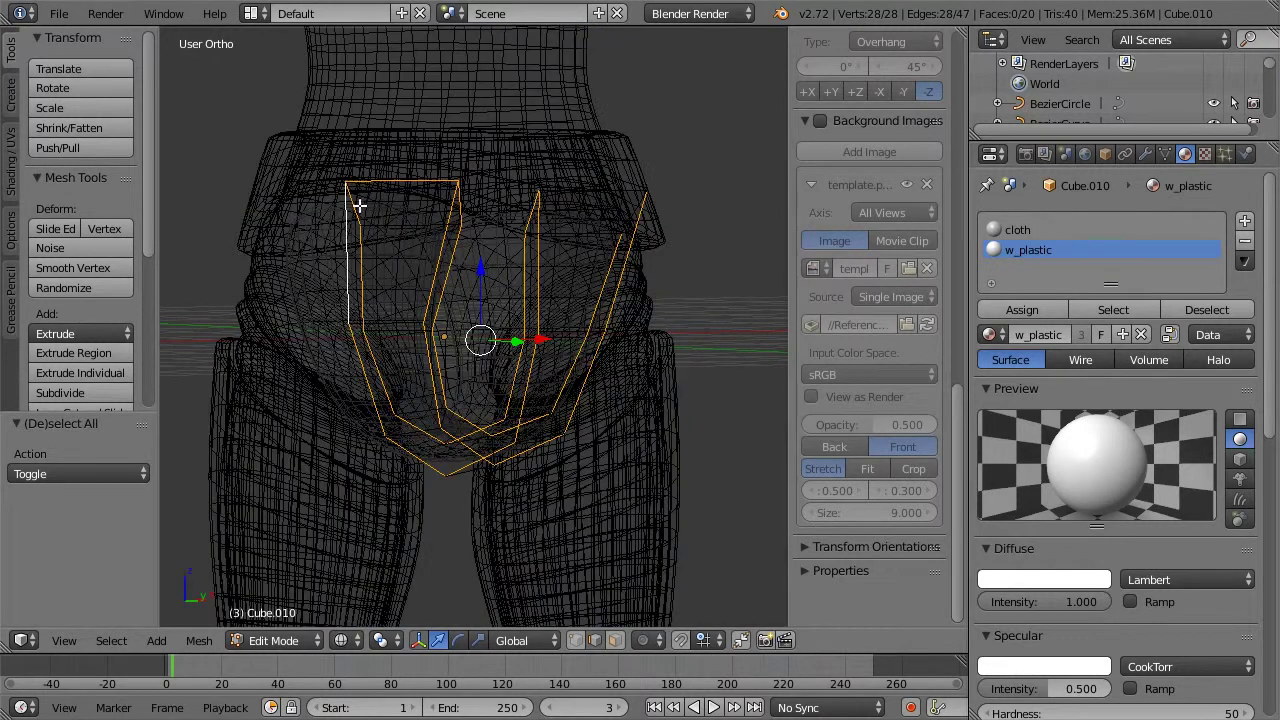
Step: Try to fill a face between the inner and outer rims at the panel's upper front end
{"action": "key", "text": "f"}
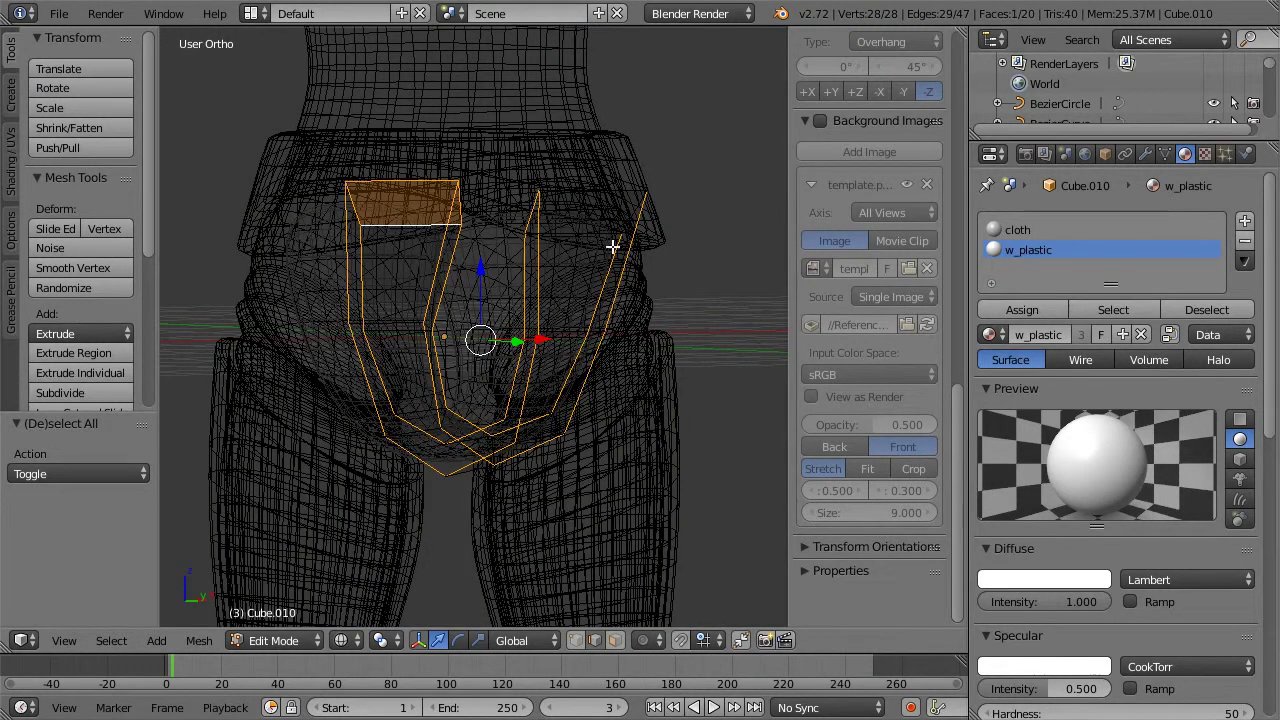
{"action": "key", "text": "ctrl+z"}
{"action": "key", "text": "z"}
{"action": "middle_click_drag", "start_coordinate": [597, 234], "coordinate": [514, 232]}
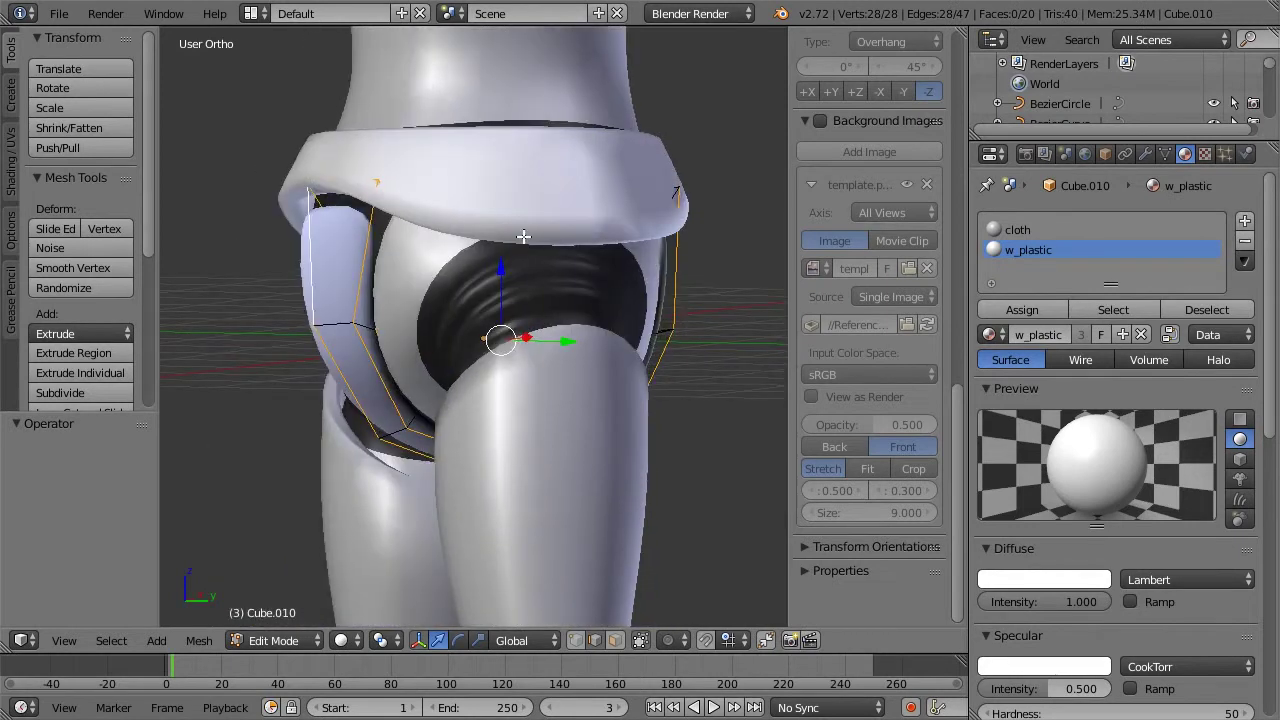
Step: Crease the pelvis panel's selected rim edge loops and upper front edge with a factor of 1.000
{"action": "key", "text": "shift+e"}
{"action": "left_click", "coordinate": [714, 194]}
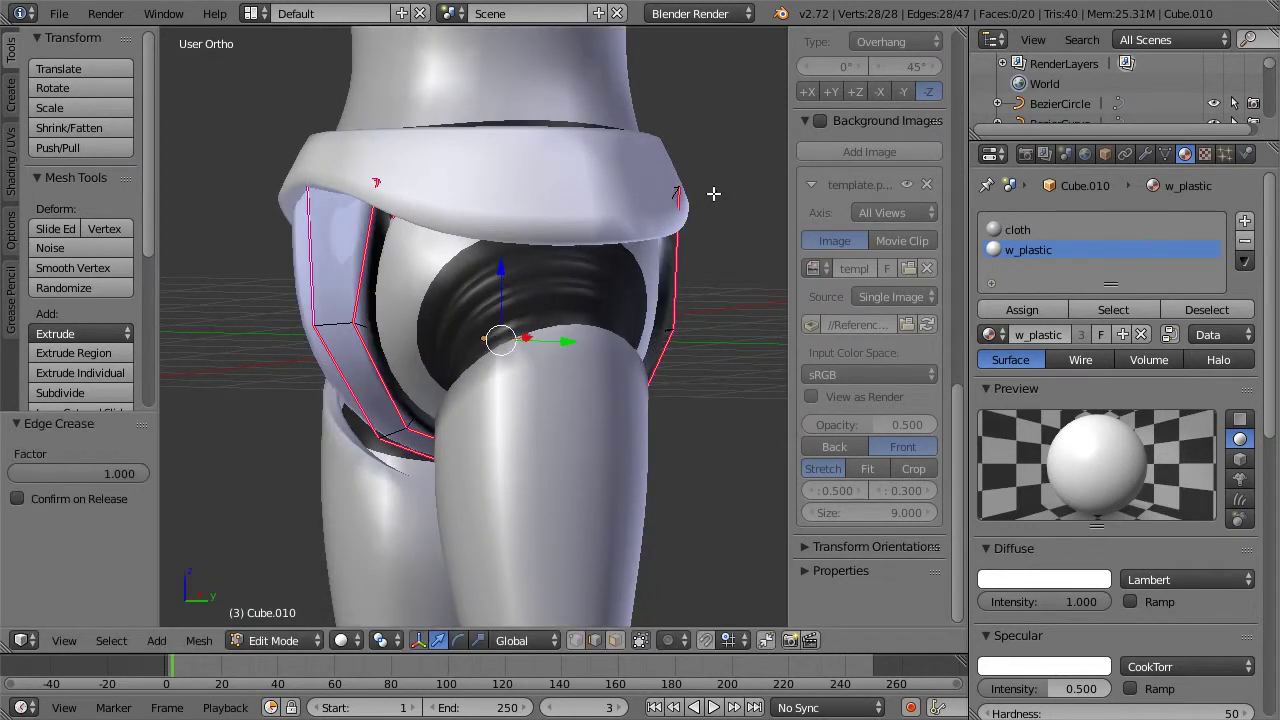
{"action": "key", "text": "Tab"}
{"action": "middle_click_drag", "start_coordinate": [617, 240], "coordinate": [401, 237]}
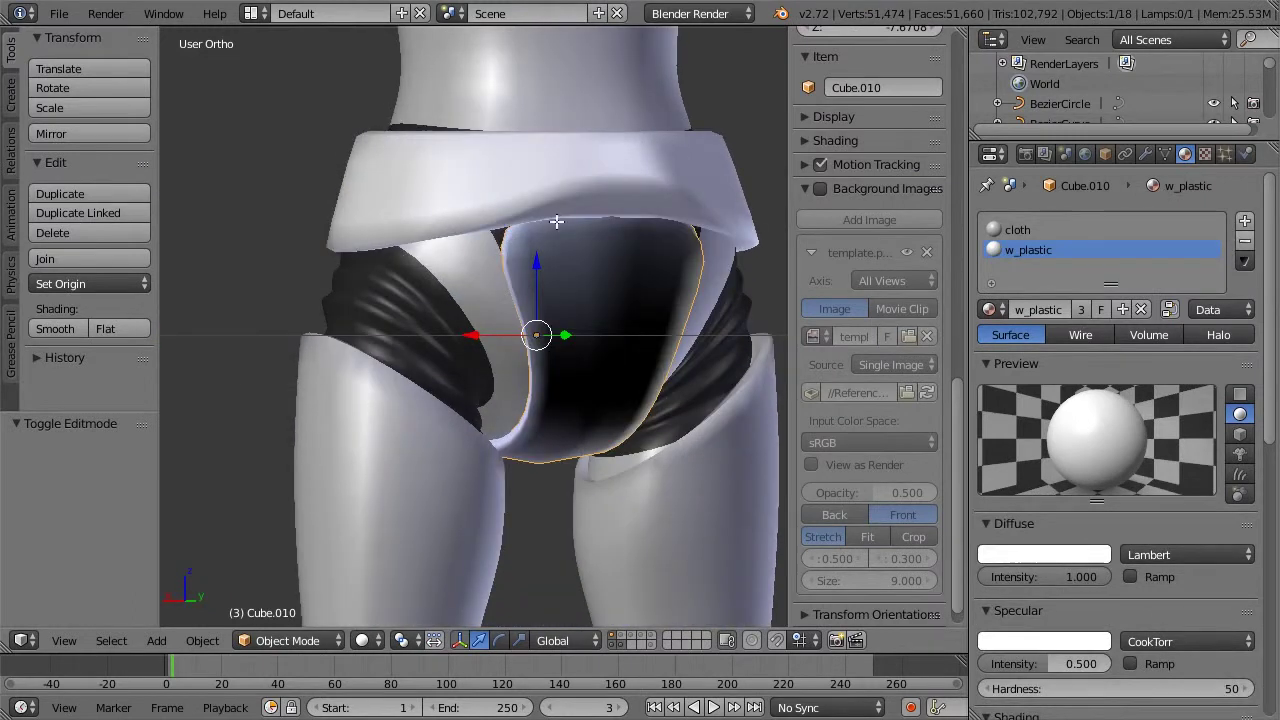
Step: Select the two connected edges at the pelvis panel's upper back end and crease them
{"action": "key", "text": "Tab"}
{"action": "key", "text": "z"}
{"action": "right_click", "coordinate": [500, 162]}
{"action": "right_click", "coordinate": [480, 177], "text": "shift"}
{"action": "middle_click_drag", "start_coordinate": [480, 177], "coordinate": [529, 180]}
{"action": "key", "text": "z"}
{"action": "key", "text": "shift+e"}
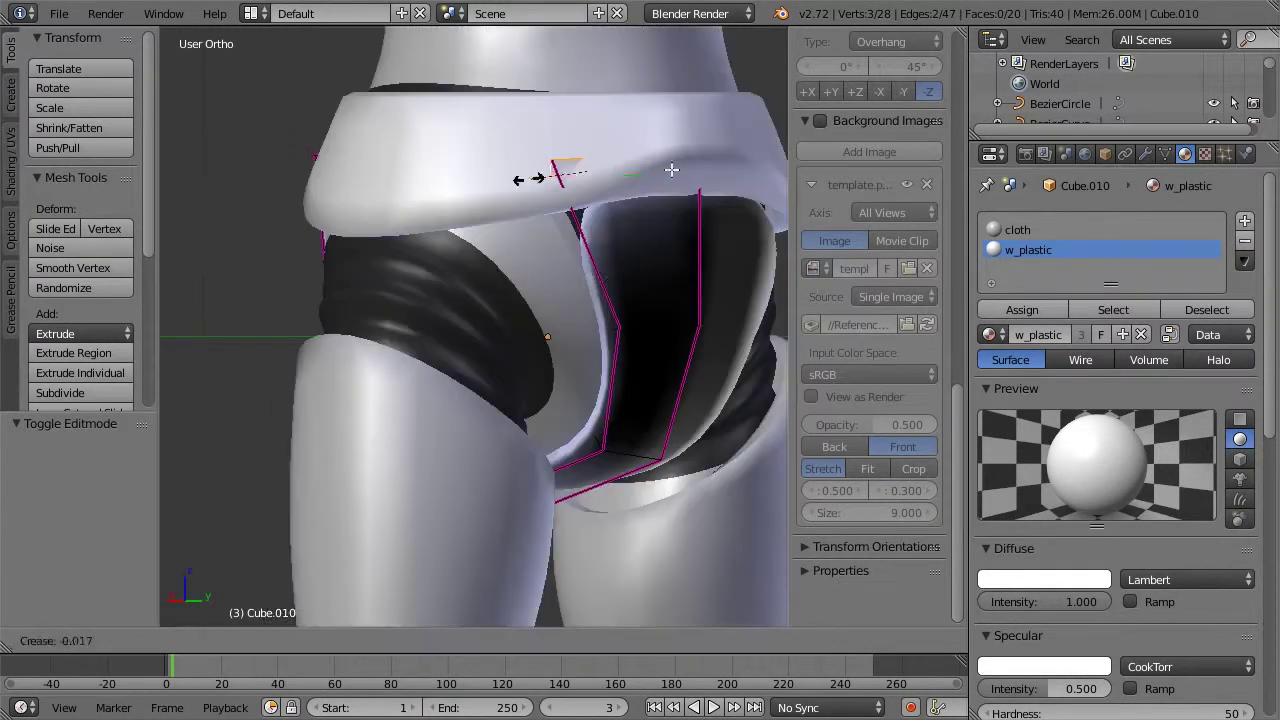
{"action": "left_click", "coordinate": [725, 143]}
{"action": "key", "text": "Tab"}
{"action": "mouse_move", "coordinate": [400, 174]}
{"action": "middle_mouse_down"}
{"action": "mouse_move", "coordinate": [369, 177]}
{"action": "mouse_move", "coordinate": [538, 187]}
{"action": "middle_mouse_up"}
Step: Select the inner edge at the pelvis panel's upper front end and crease it
{"action": "key", "text": "Tab"}
{"action": "scroll", "coordinate": [445, 190], "scroll_direction": "up", "scroll_amount": 2}
{"action": "right_click", "coordinate": [439, 174]}
{"action": "key", "text": "z"}
{"action": "right_click", "coordinate": [341, 172]}
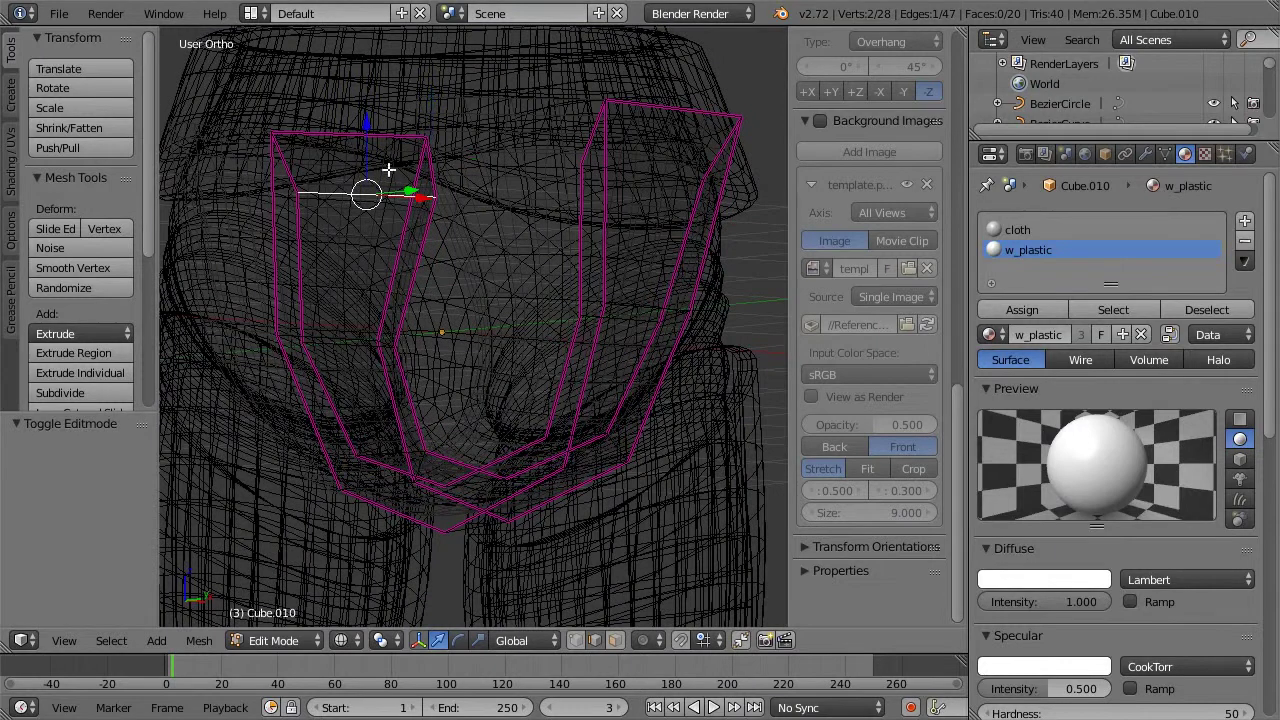
{"action": "key", "text": "z"}
{"action": "key", "text": "shift+e"}
{"action": "left_click", "coordinate": [668, 148]}
{"action": "key", "text": "Tab"}
{"action": "middle_click_drag", "start_coordinate": [590, 150], "coordinate": [452, 150]}
{"action": "key", "text": "Tab"}
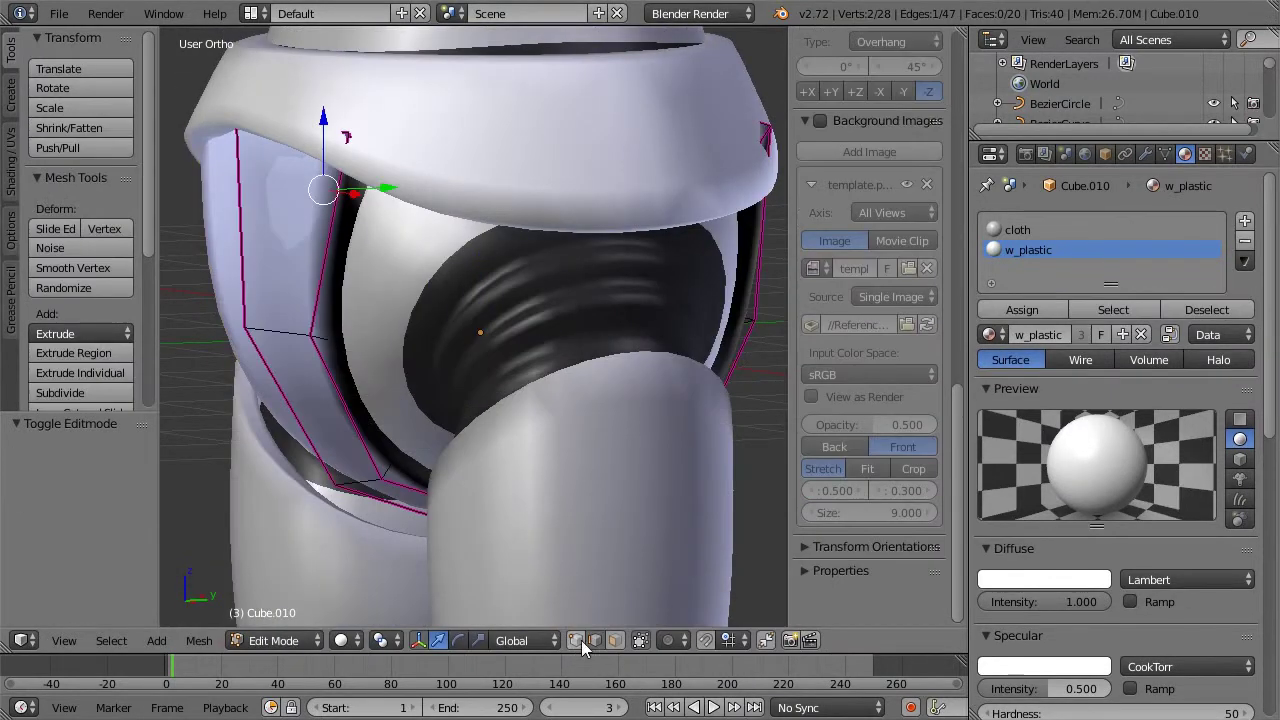
Step: In the right side view, move the pelvis panel's upper front edge 0.011 in Y and 0.091 in Z, plus a further 0.075 in Y
{"action": "key", "text": "z"}
{"action": "right_click", "coordinate": [388, 197]}
{"action": "right_click", "coordinate": [292, 187], "text": "shift"}
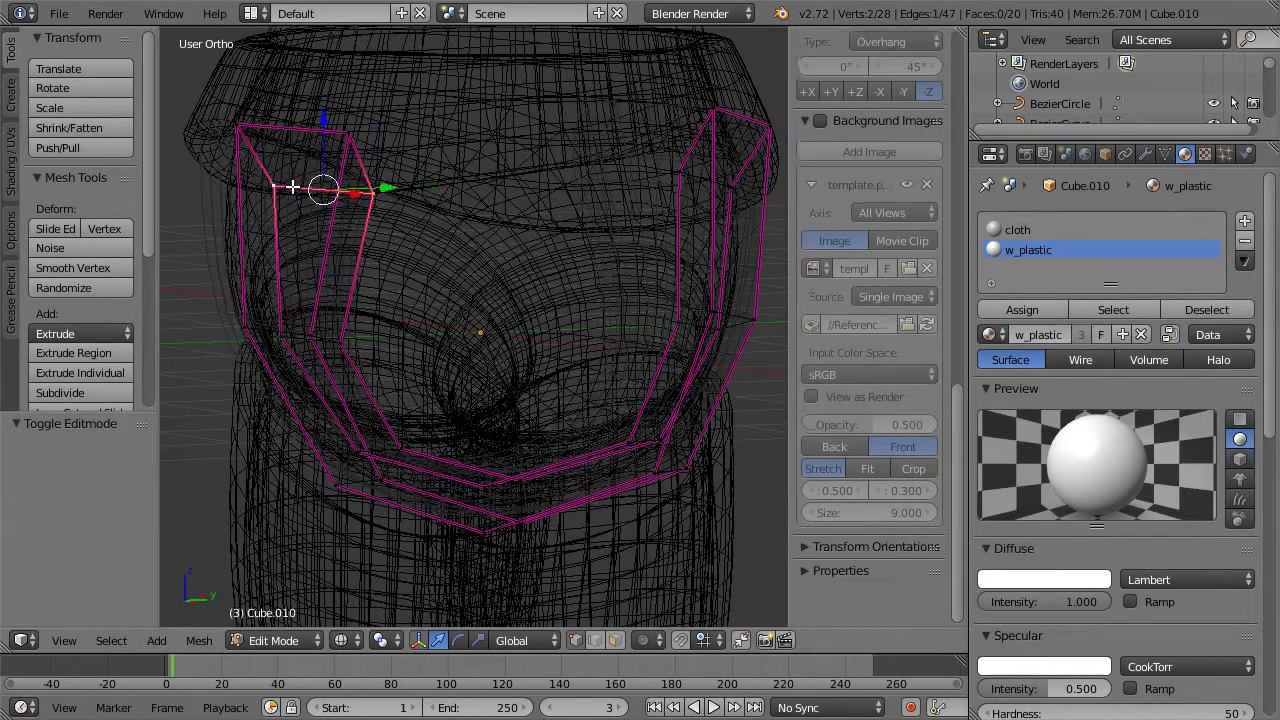
{"action": "key", "text": "KP_3"}
{"action": "key", "text": "z"}
{"action": "key", "text": "g"}
{"action": "left_click", "coordinate": [320, 124]}
{"action": "key", "text": "z"}
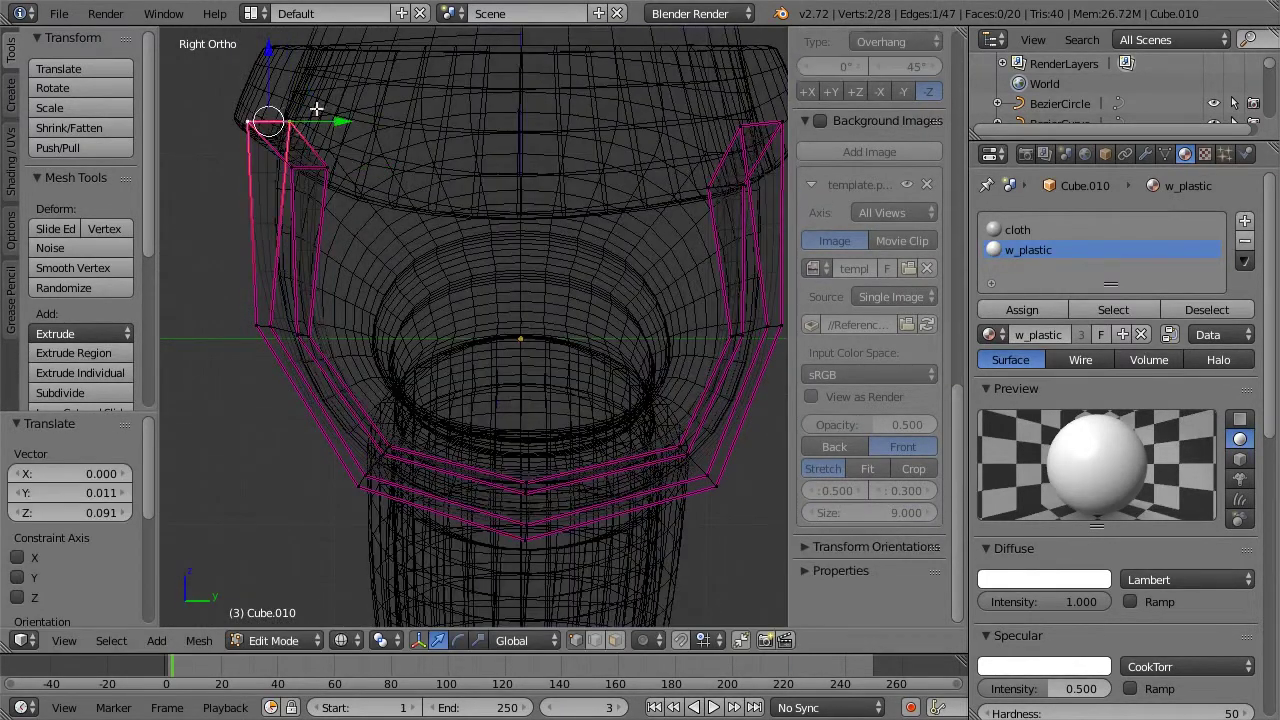
{"action": "key", "text": "z"}
{"action": "key", "text": "g"}
{"action": "left_click", "coordinate": [341, 124]}
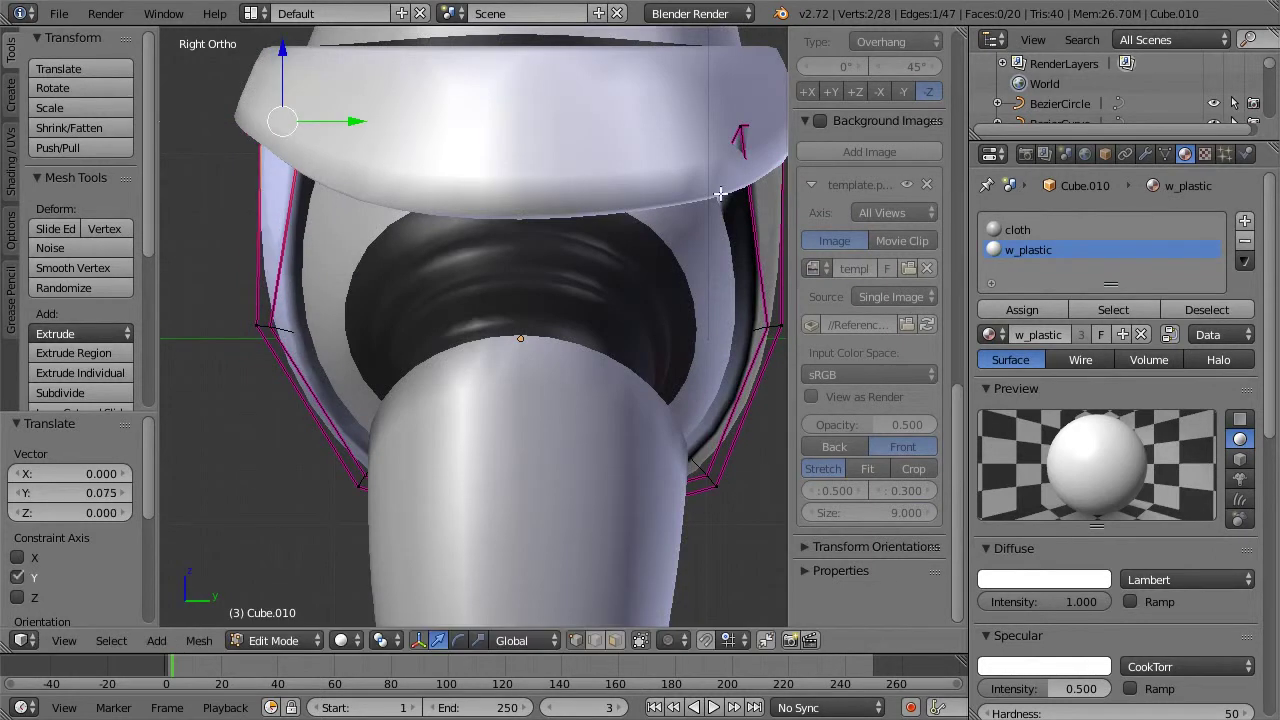
Step: Move the pelvis panel's outer upper back edge inward along Y and lower it 0.129 along Z beneath the belt
{"action": "right_click", "coordinate": [745, 131]}
{"action": "middle_click_drag", "start_coordinate": [707, 135], "coordinate": [443, 146], "text": "shift"}
{"action": "key", "text": "z"}
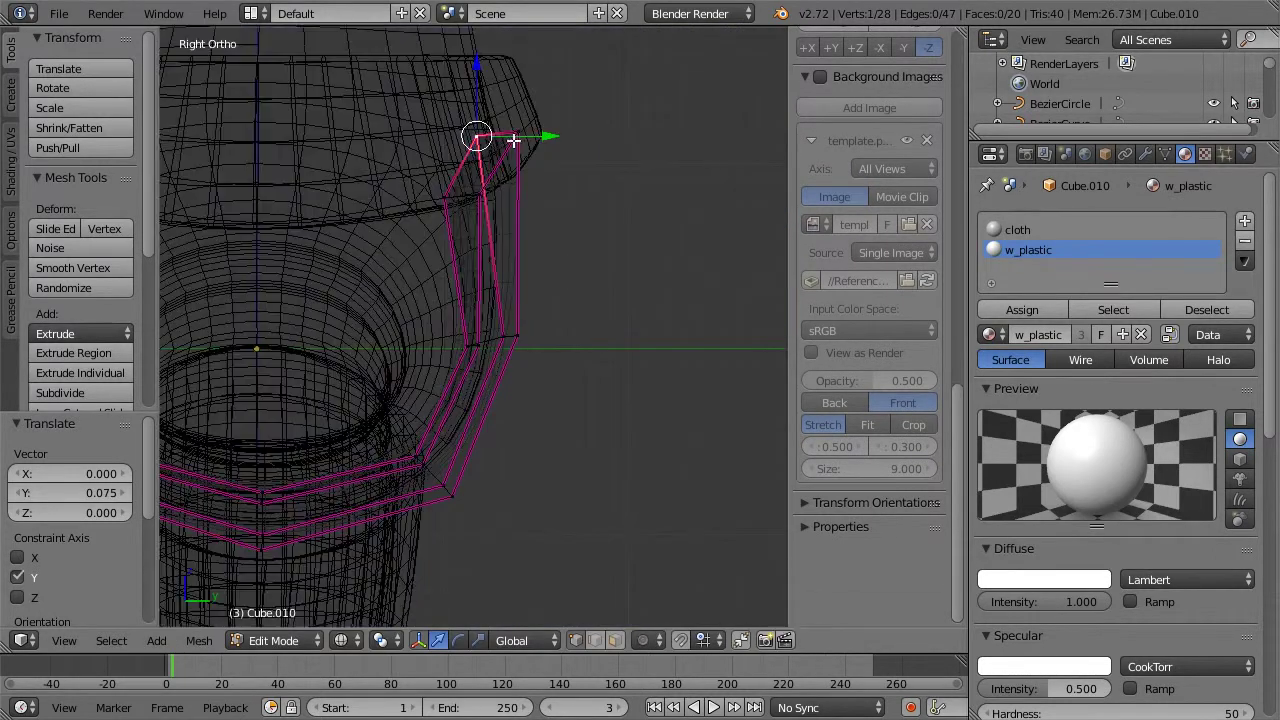
{"action": "right_click", "coordinate": [516, 133], "text": "shift"}
{"action": "key", "text": "z"}
{"action": "key", "text": "g"}
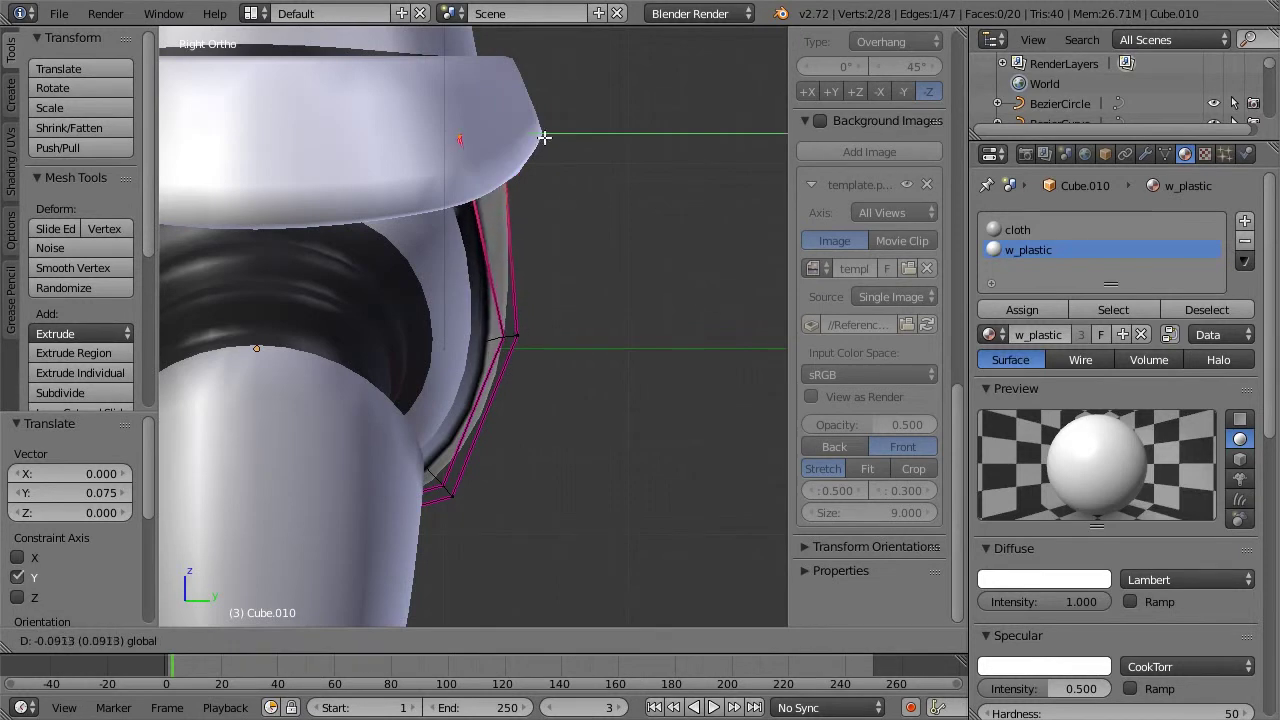
{"action": "left_click", "coordinate": [491, 125]}
{"action": "key", "text": "z"}
{"action": "key", "text": "z"}
{"action": "left_click_drag", "start_coordinate": [483, 77], "coordinate": [483, 102]}
{"action": "key", "text": "z"}
{"action": "middle_click_drag", "start_coordinate": [553, 148], "coordinate": [433, 140]}
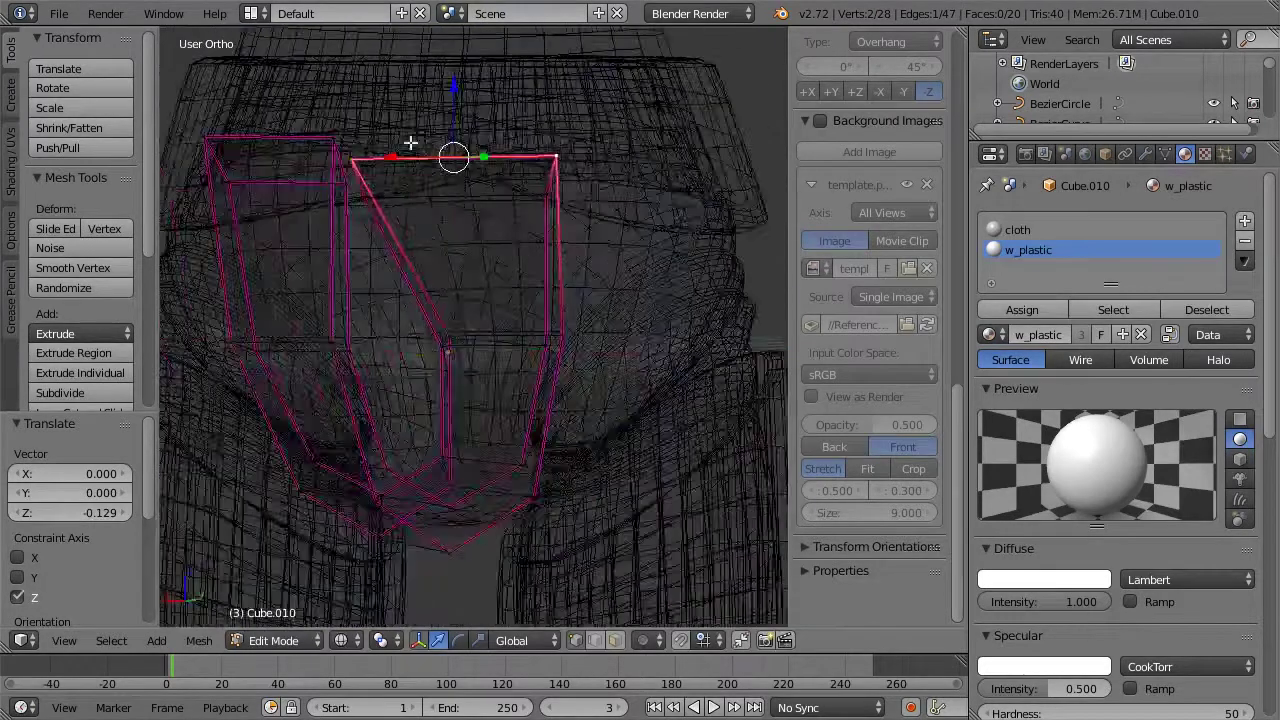
{"action": "key", "text": "z"}
{"action": "key", "text": "Tab"}
{"action": "scroll", "coordinate": [561, 220], "scroll_direction": "down", "scroll_amount": 3}
{"action": "middle_click_drag", "start_coordinate": [561, 220], "coordinate": [434, 183]}
{"action": "scroll", "coordinate": [491, 149], "scroll_direction": "up", "scroll_amount": 2}
{"action": "middle_click_drag", "start_coordinate": [491, 149], "coordinate": [527, 272]}
{"action": "scroll", "coordinate": [528, 217], "scroll_direction": "up", "scroll_amount": 3}
Step: Raise the outer corner vertex of the pelvis panel's upper back edge by 0.130 along Z
{"action": "key", "text": "Tab"}
{"action": "scroll", "coordinate": [525, 228], "scroll_direction": "up", "scroll_amount": 1}
{"action": "key", "text": "z"}
{"action": "right_click", "coordinate": [558, 130]}
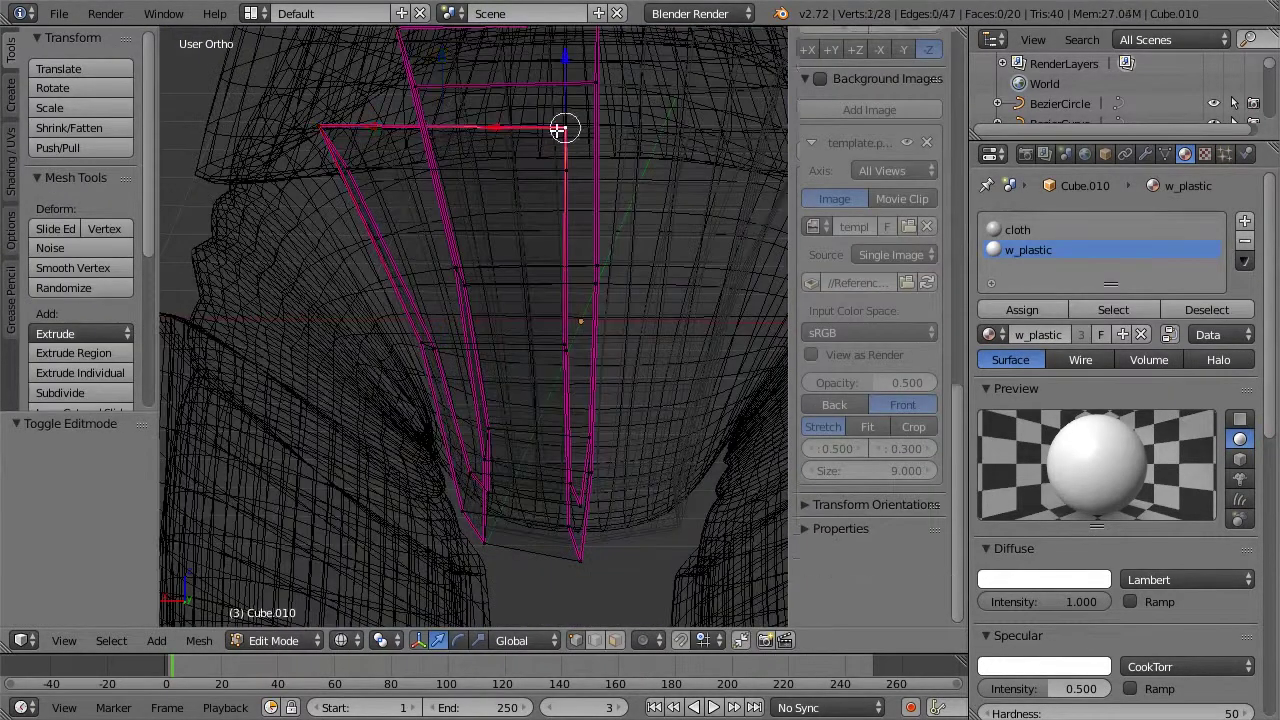
{"action": "scroll", "coordinate": [558, 130], "scroll_direction": "down", "scroll_amount": 3}
{"action": "middle_click_drag", "start_coordinate": [543, 205], "coordinate": [493, 263]}
{"action": "scroll", "coordinate": [493, 263], "scroll_direction": "up", "scroll_amount": 2}
{"action": "left_click_drag", "start_coordinate": [506, 263], "coordinate": [475, 241]}
{"action": "right_click", "coordinate": [396, 240]}
{"action": "left_click_drag", "start_coordinate": [387, 210], "coordinate": [394, 186]}
{"action": "key", "text": "z"}
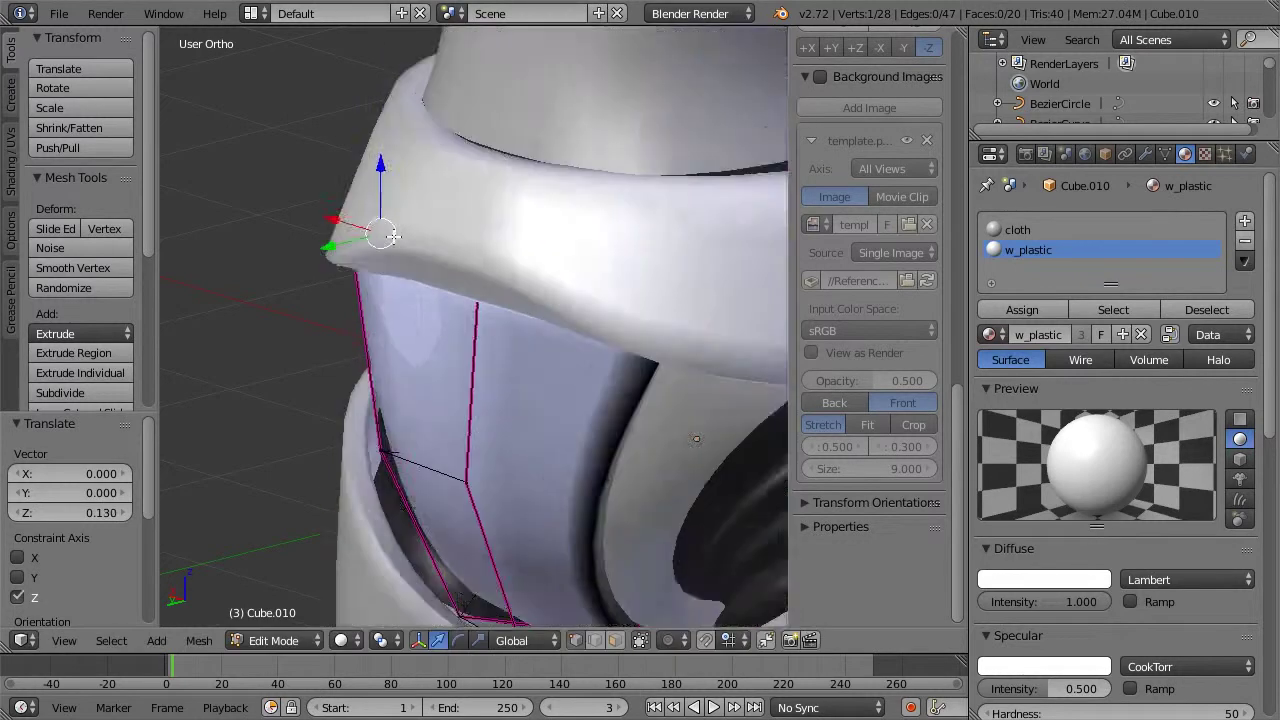
Step: Examine the pelvis panel's fit under the belt from the side, then the whole robot with everything deselected
{"action": "scroll", "coordinate": [394, 234], "scroll_direction": "down", "scroll_amount": 2}
{"action": "middle_click_drag", "start_coordinate": [492, 237], "coordinate": [575, 141]}
{"action": "key", "text": "Tab"}
{"action": "scroll", "coordinate": [456, 266], "scroll_direction": "down", "scroll_amount": 3}
{"action": "middle_click_drag", "start_coordinate": [456, 266], "coordinate": [595, 274]}
{"action": "key", "text": "Tab"}
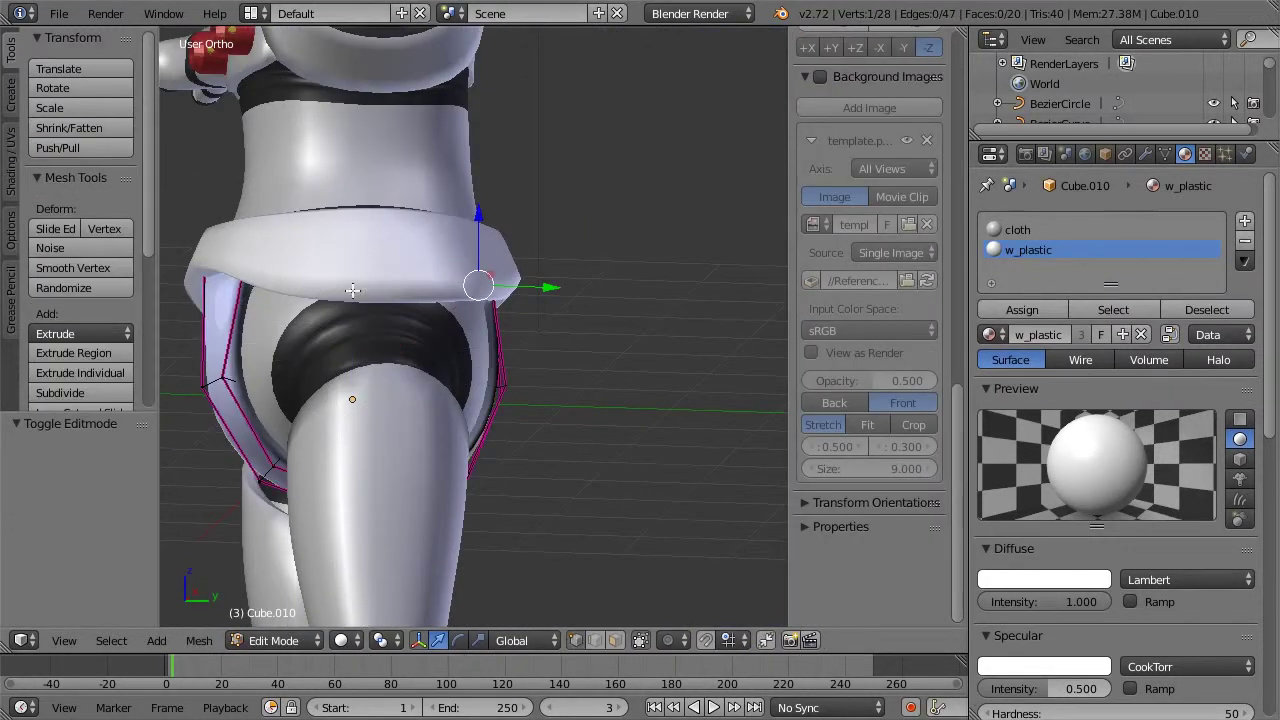
{"action": "scroll", "coordinate": [245, 258], "scroll_direction": "down", "scroll_amount": 1}
{"action": "key", "text": "Tab"}
{"action": "middle_click_drag", "start_coordinate": [248, 260], "coordinate": [478, 333]}
{"action": "scroll", "coordinate": [452, 280], "scroll_direction": "down", "scroll_amount": 4}
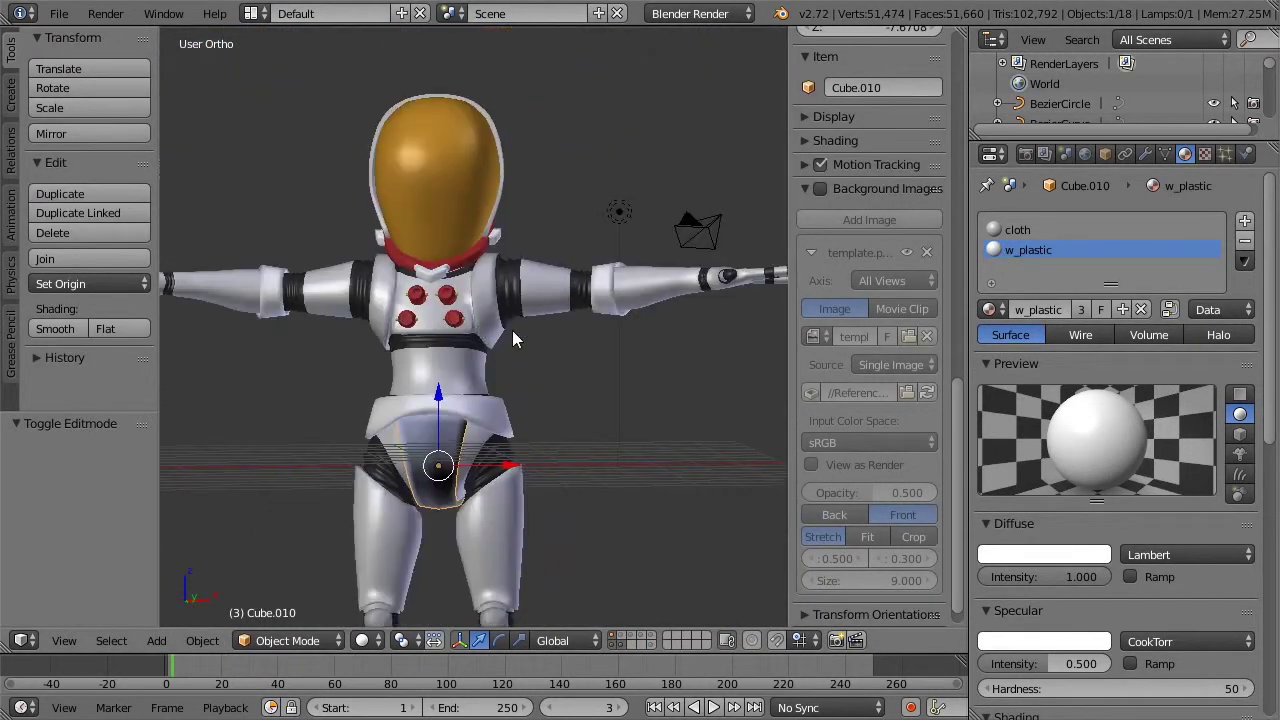
{"action": "middle_click_drag", "start_coordinate": [548, 314], "coordinate": [500, 352]}
{"action": "key", "text": "a"}
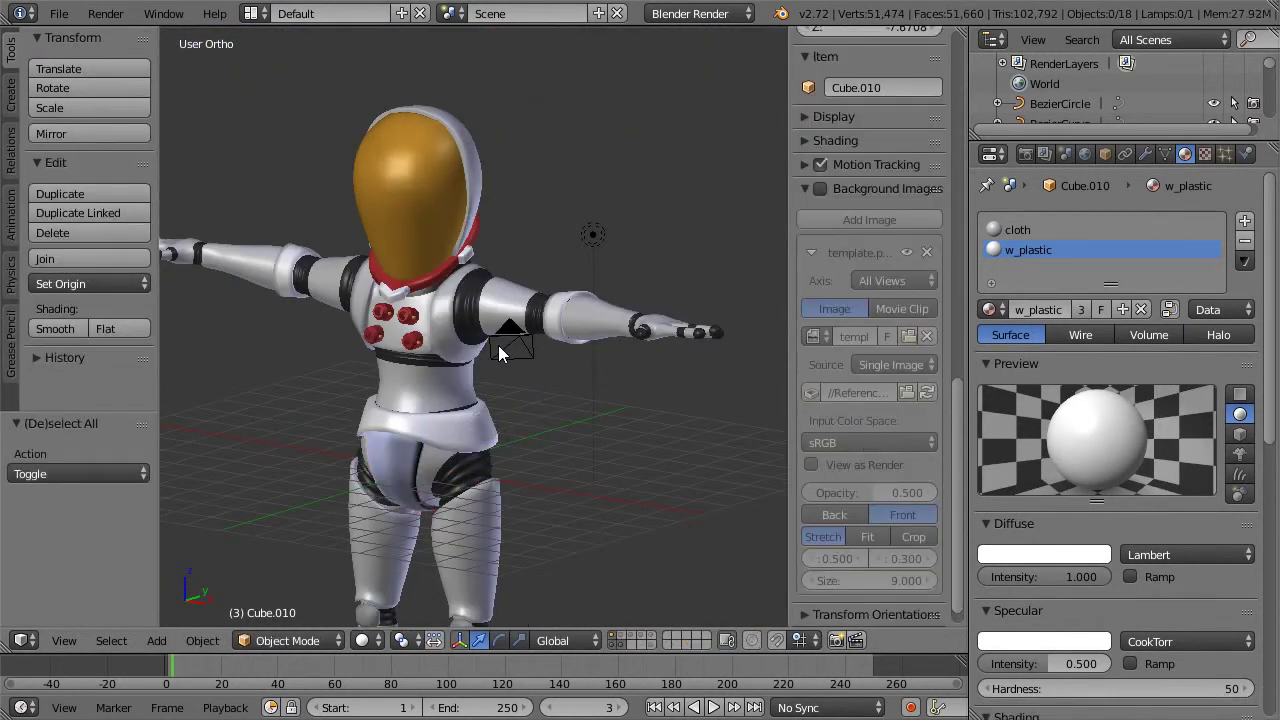
{"action": "middle_click_drag", "start_coordinate": [534, 399], "coordinate": [566, 261], "text": "shift"}
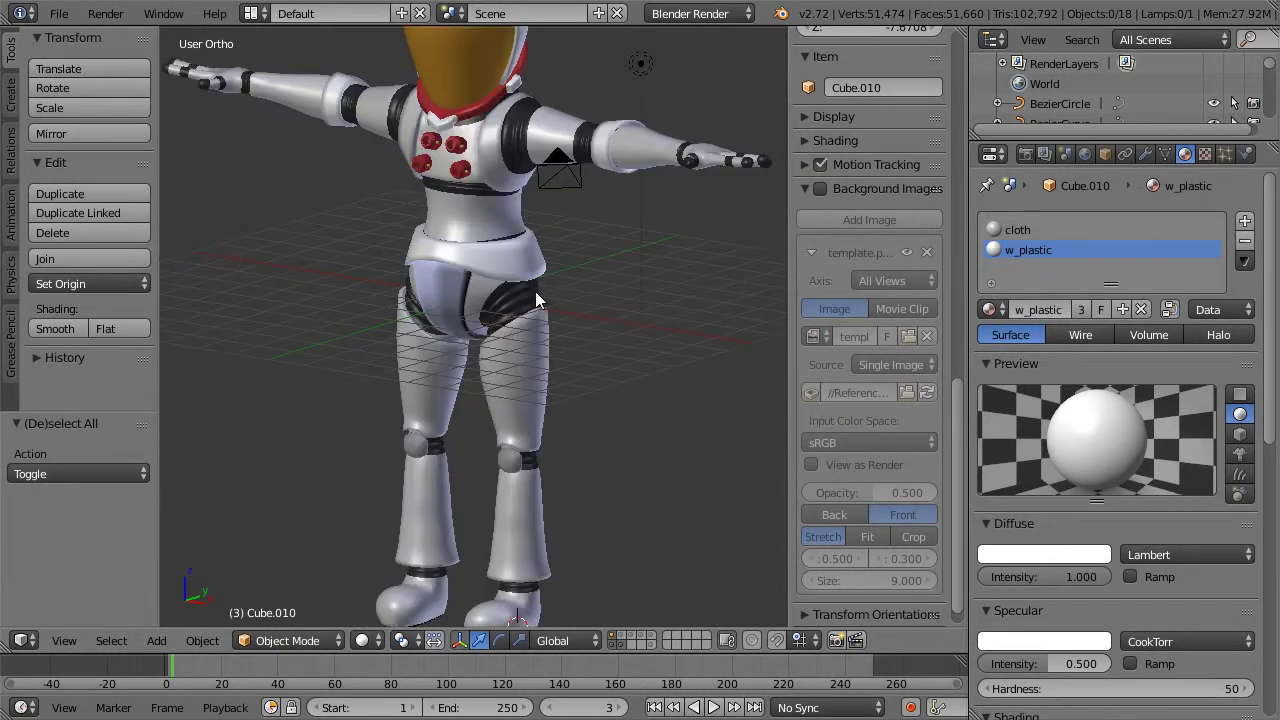
{"action": "scroll", "coordinate": [538, 291], "scroll_direction": "down", "scroll_amount": 2}
{"action": "middle_click_drag", "start_coordinate": [543, 270], "coordinate": [584, 307], "text": "shift"}
{"action": "scroll", "coordinate": [599, 246], "scroll_direction": "up", "scroll_amount": 5}
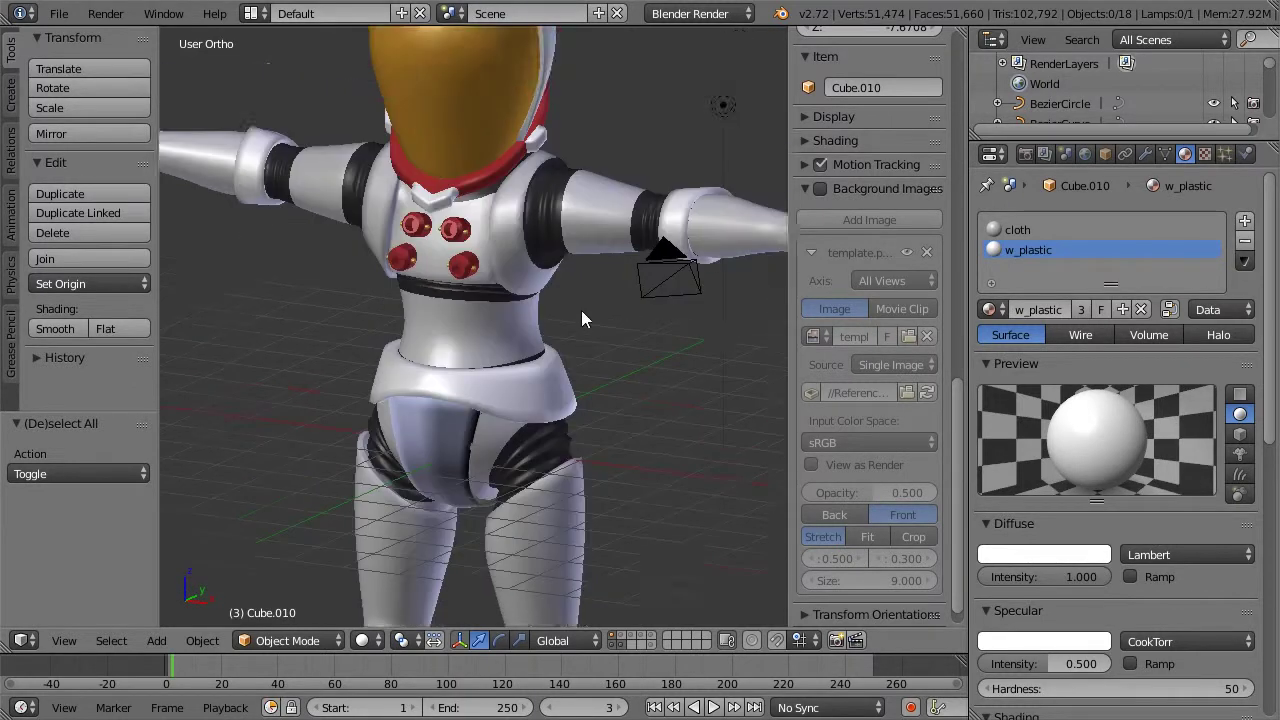
Step: Select the inner edge at the pelvis panel's upper front end and raise it 0.150 along Z
{"action": "scroll", "coordinate": [501, 393], "scroll_direction": "up", "scroll_amount": 2}
{"action": "middle_click_drag", "start_coordinate": [501, 393], "coordinate": [564, 214], "text": "shift"}
{"action": "scroll", "coordinate": [492, 355], "scroll_direction": "up", "scroll_amount": 3}
{"action": "key", "text": "Tab"}
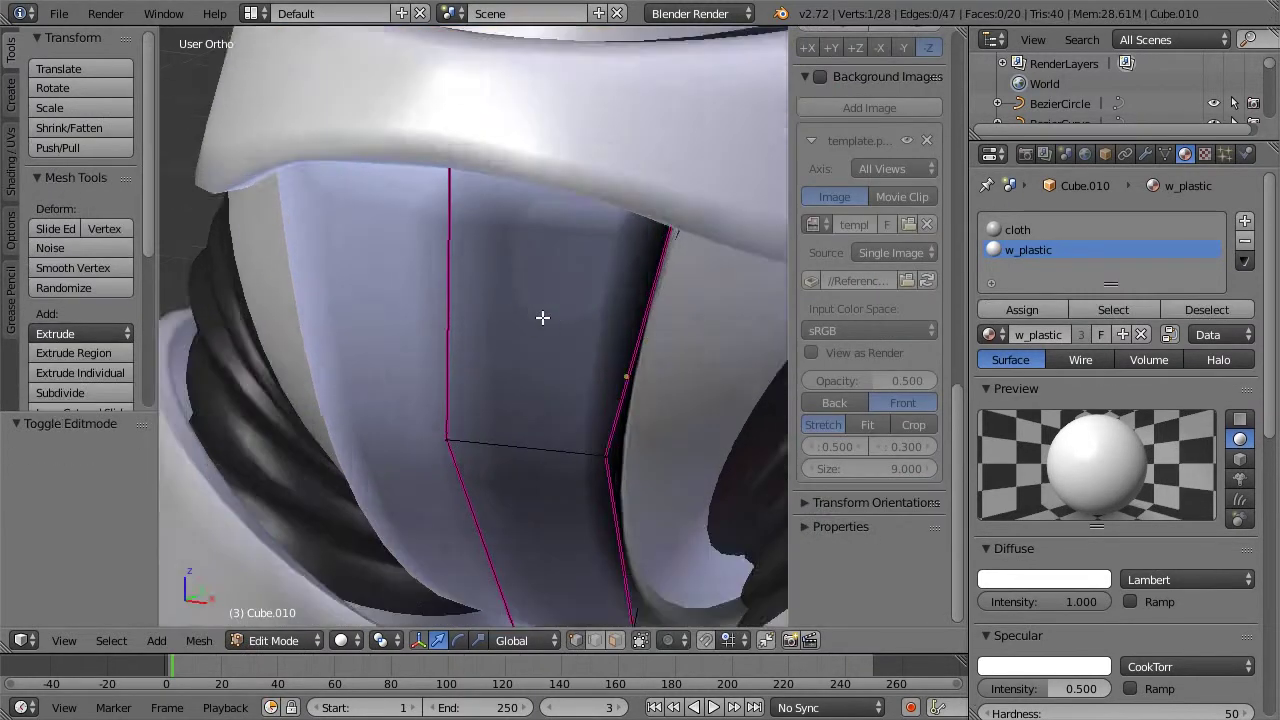
{"action": "key", "text": "z"}
{"action": "key", "text": "KP_1"}
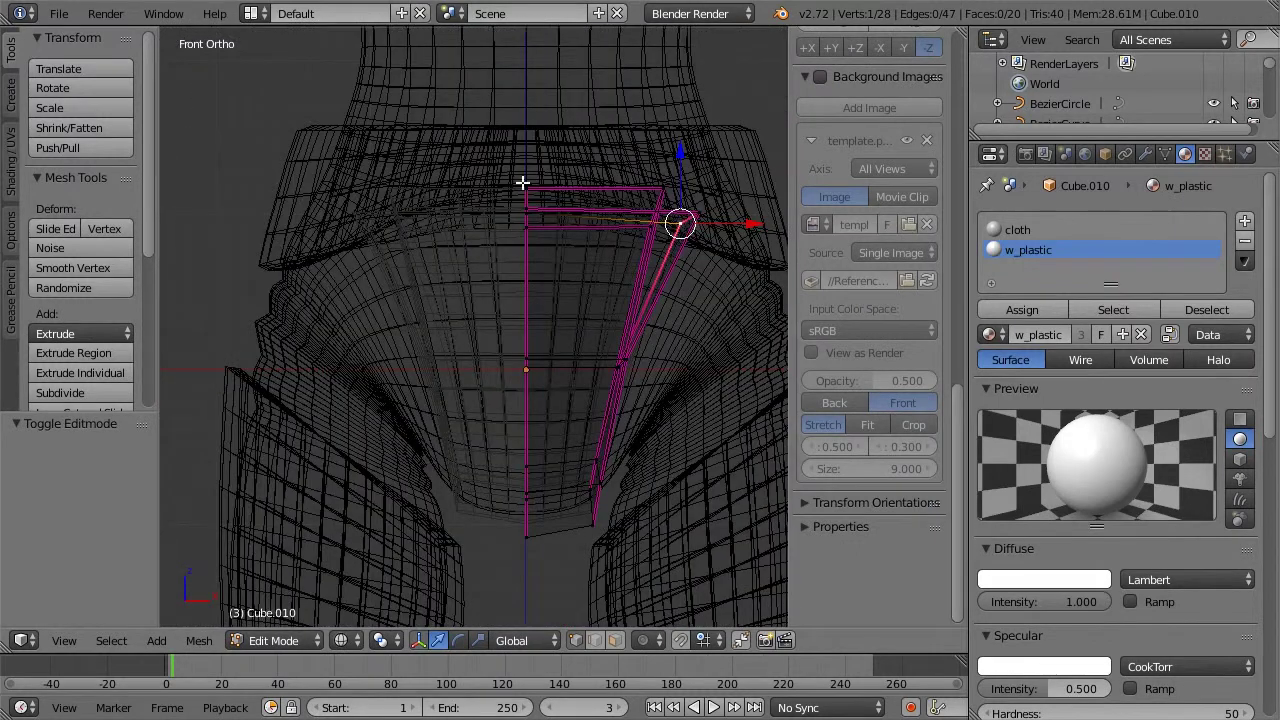
{"action": "middle_click_drag", "start_coordinate": [520, 171], "coordinate": [457, 203]}
{"action": "right_click", "coordinate": [463, 240]}
{"action": "right_click", "coordinate": [591, 247], "text": "shift"}
{"action": "key", "text": "z"}
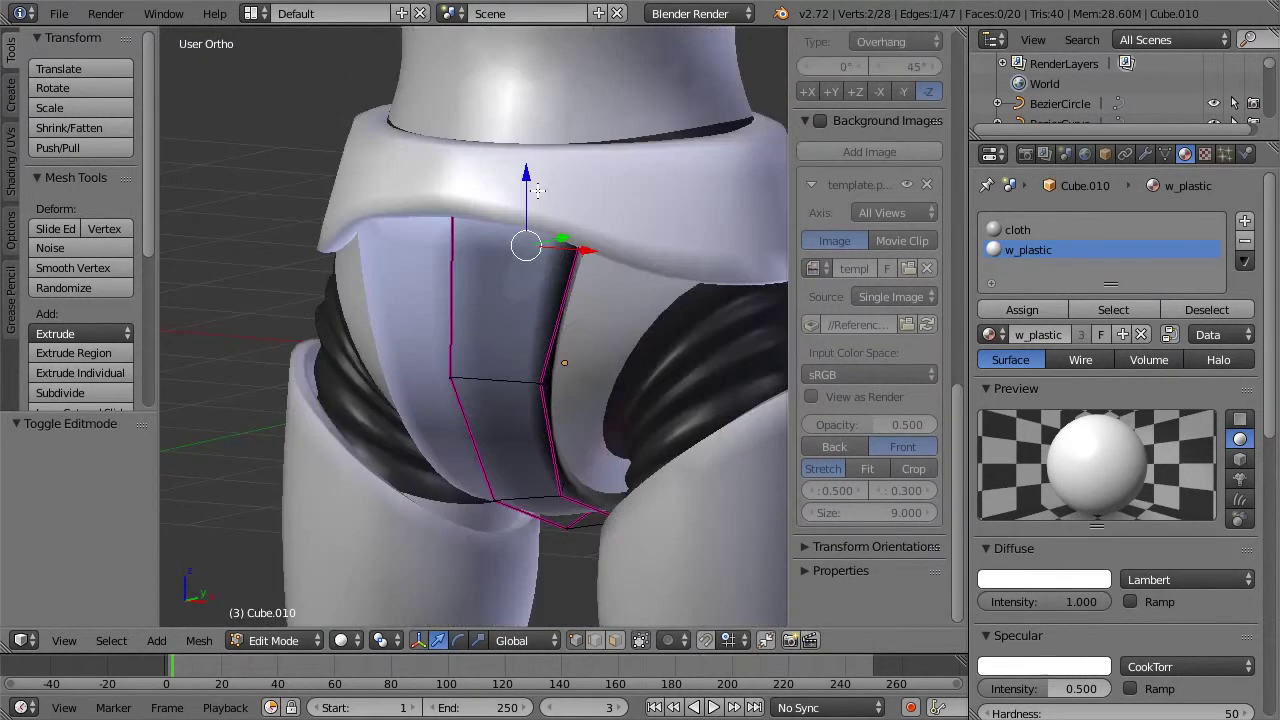
{"action": "left_click_drag", "start_coordinate": [531, 187], "coordinate": [535, 163]}
{"action": "left_click", "coordinate": [536, 178]}
{"action": "key", "text": "z"}
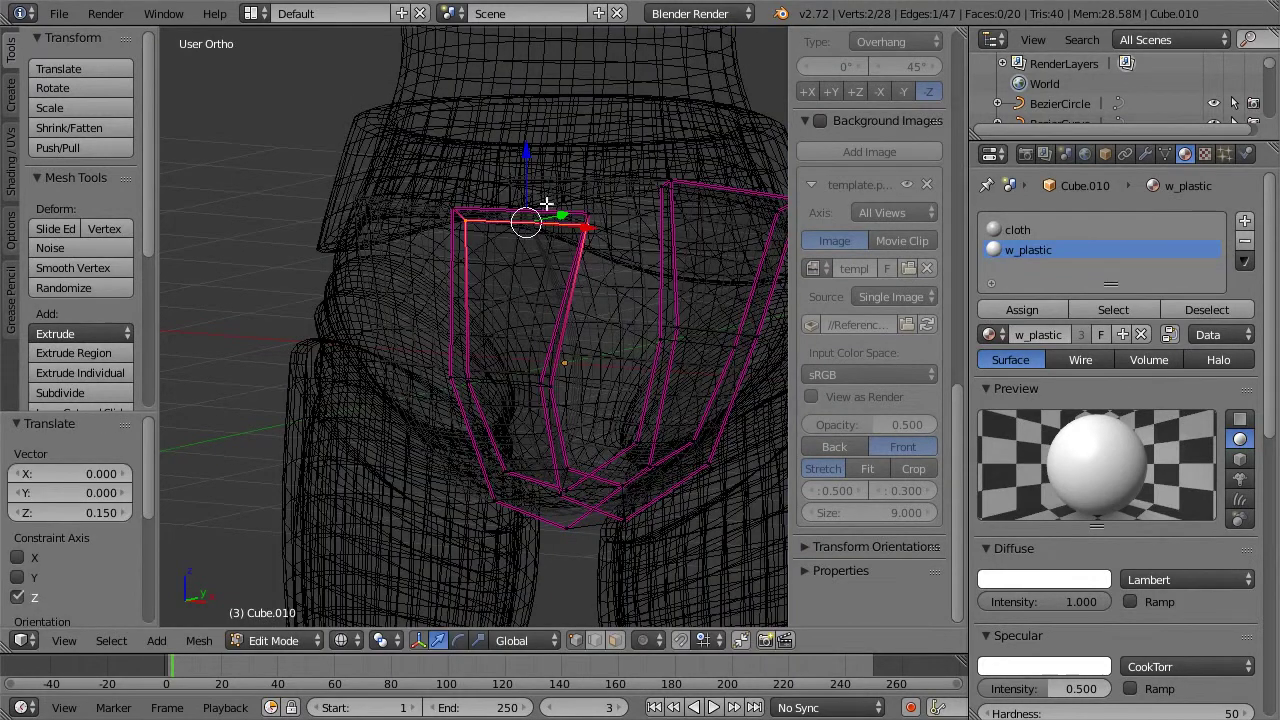
{"action": "right_click", "coordinate": [456, 208]}
{"action": "key", "text": "z"}
{"action": "scroll", "coordinate": [603, 211], "scroll_direction": "down", "scroll_amount": 2}
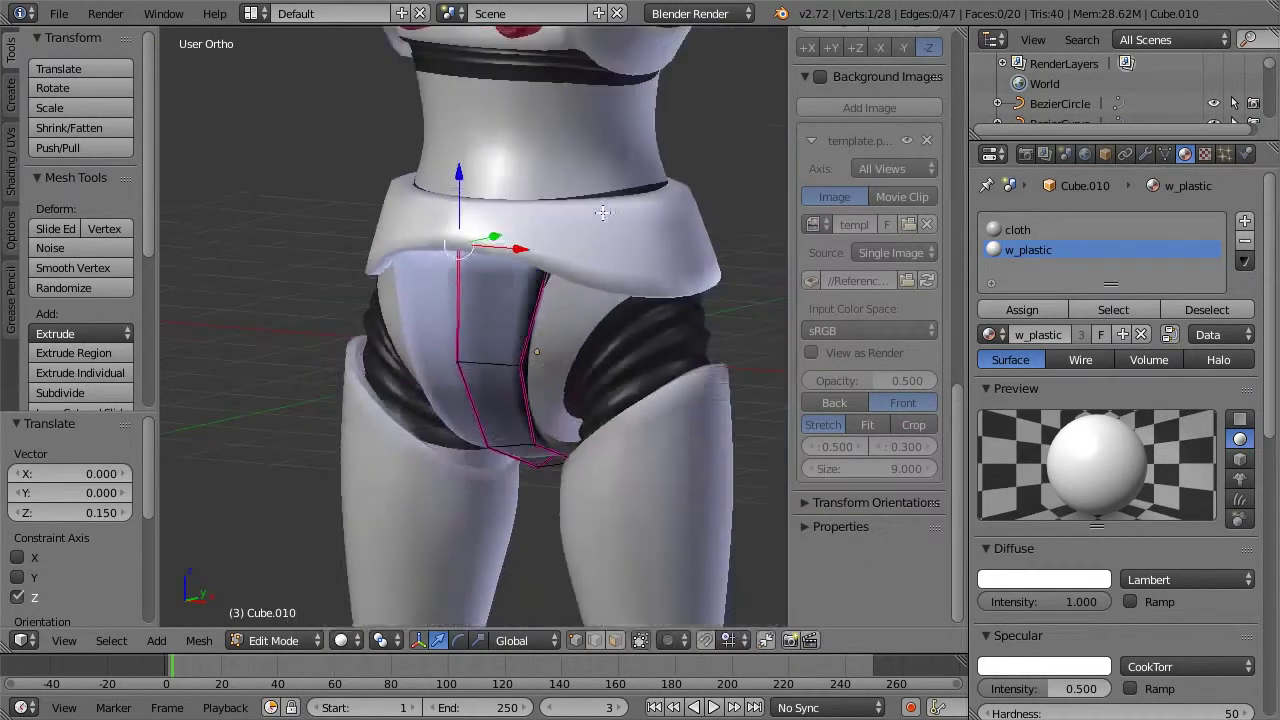
Step: Examine the pelvis panel against the whole robot from the front in Object Mode
{"action": "key", "text": "Tab"}
{"action": "mouse_move", "coordinate": [519, 214]}
{"action": "middle_mouse_down"}
{"action": "mouse_move", "coordinate": [402, 193]}
{"action": "mouse_move", "coordinate": [417, 255]}
{"action": "mouse_move", "coordinate": [546, 303]}
{"action": "mouse_move", "coordinate": [603, 300]}
{"action": "mouse_move", "coordinate": [569, 306]}
{"action": "middle_mouse_up"}
{"action": "scroll", "coordinate": [400, 194], "scroll_direction": "down", "scroll_amount": 3}
{"action": "key", "text": "a"}
{"action": "right_click", "coordinate": [503, 325]}
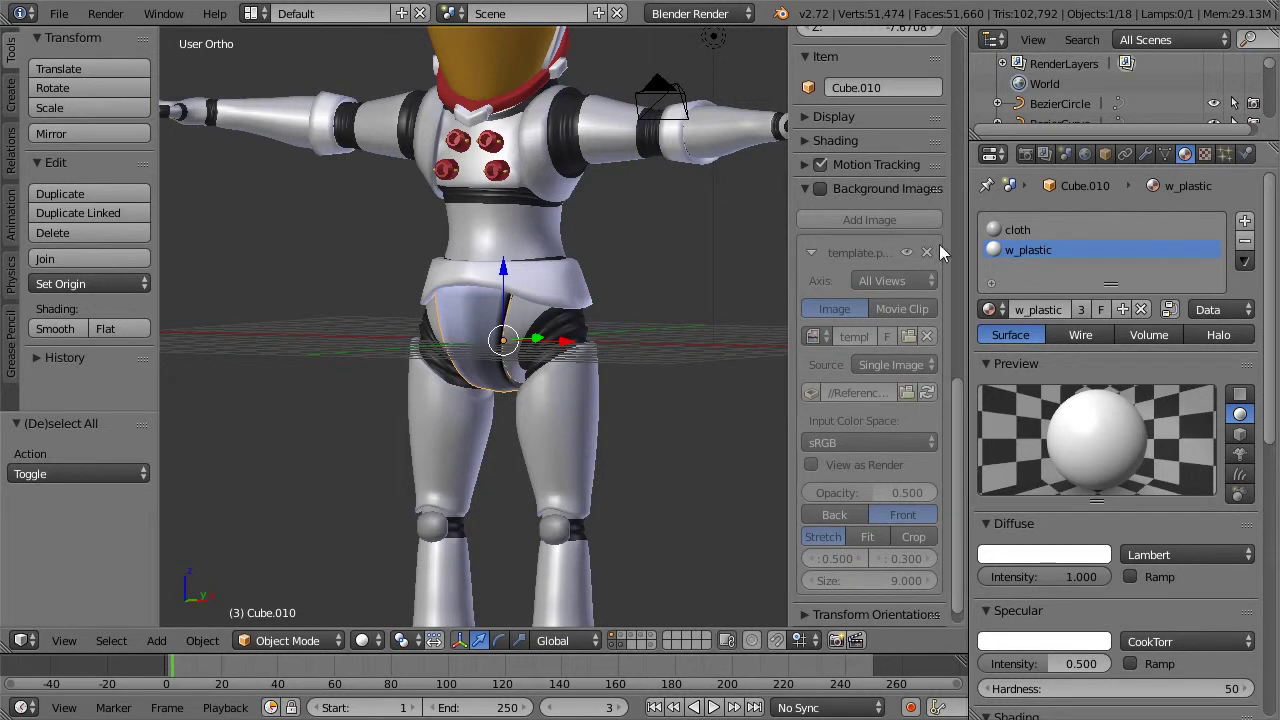
{"action": "scroll", "coordinate": [526, 248], "scroll_direction": "down", "scroll_amount": 2}
{"action": "middle_click_drag", "start_coordinate": [522, 252], "coordinate": [603, 336], "text": "shift"}
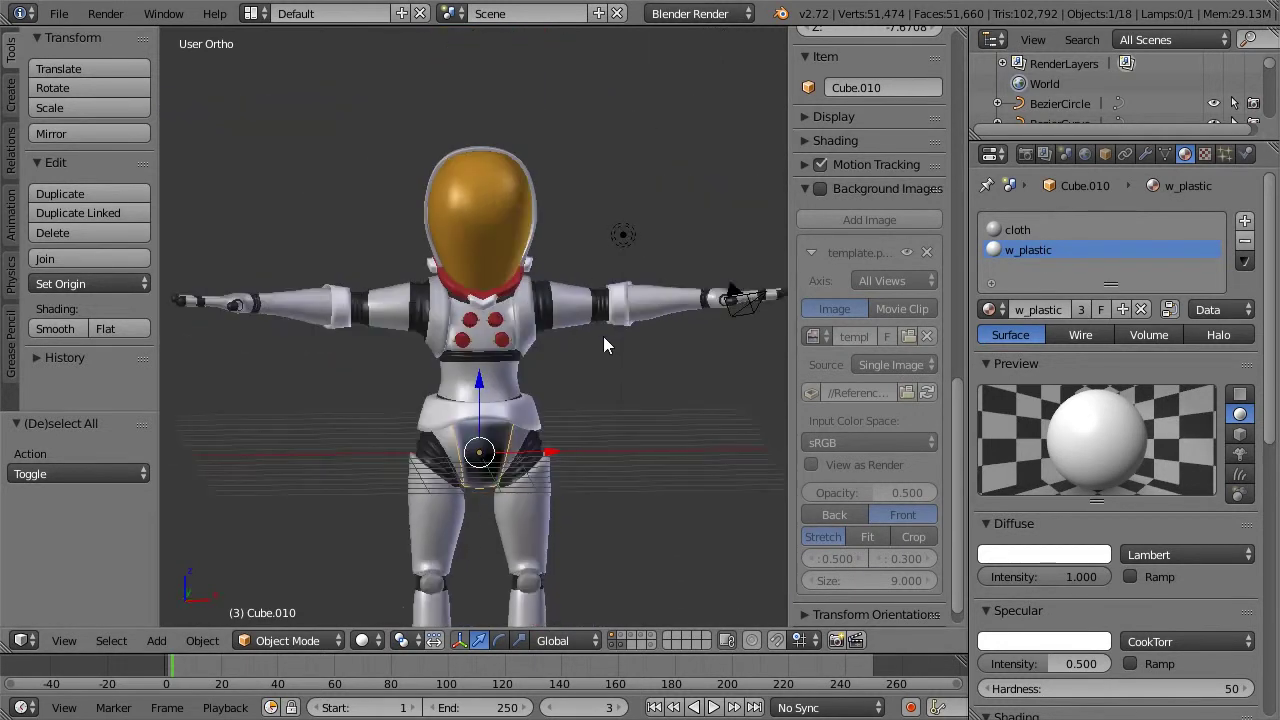
{"action": "scroll", "coordinate": [603, 345], "scroll_direction": "up", "scroll_amount": 2}
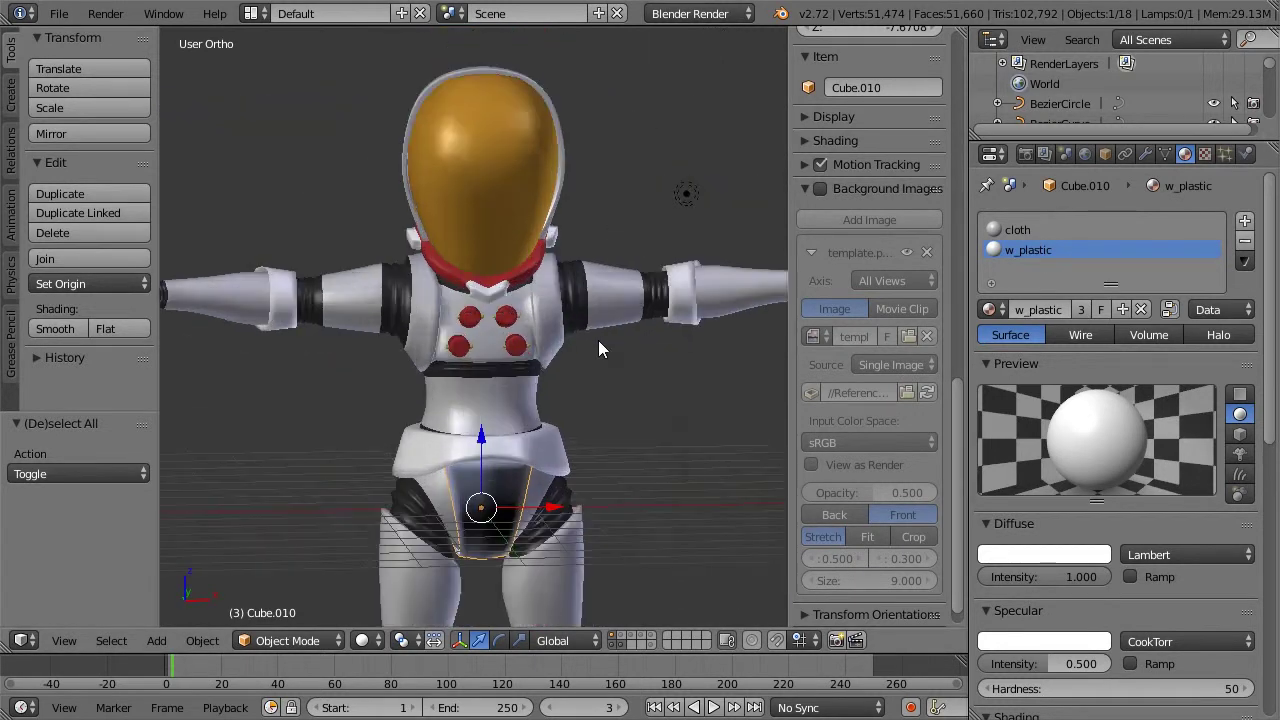
Step: Open the robot's main body mesh in Edit Mode and set the selection to faces around the shoulder
{"action": "right_click", "coordinate": [545, 302]}
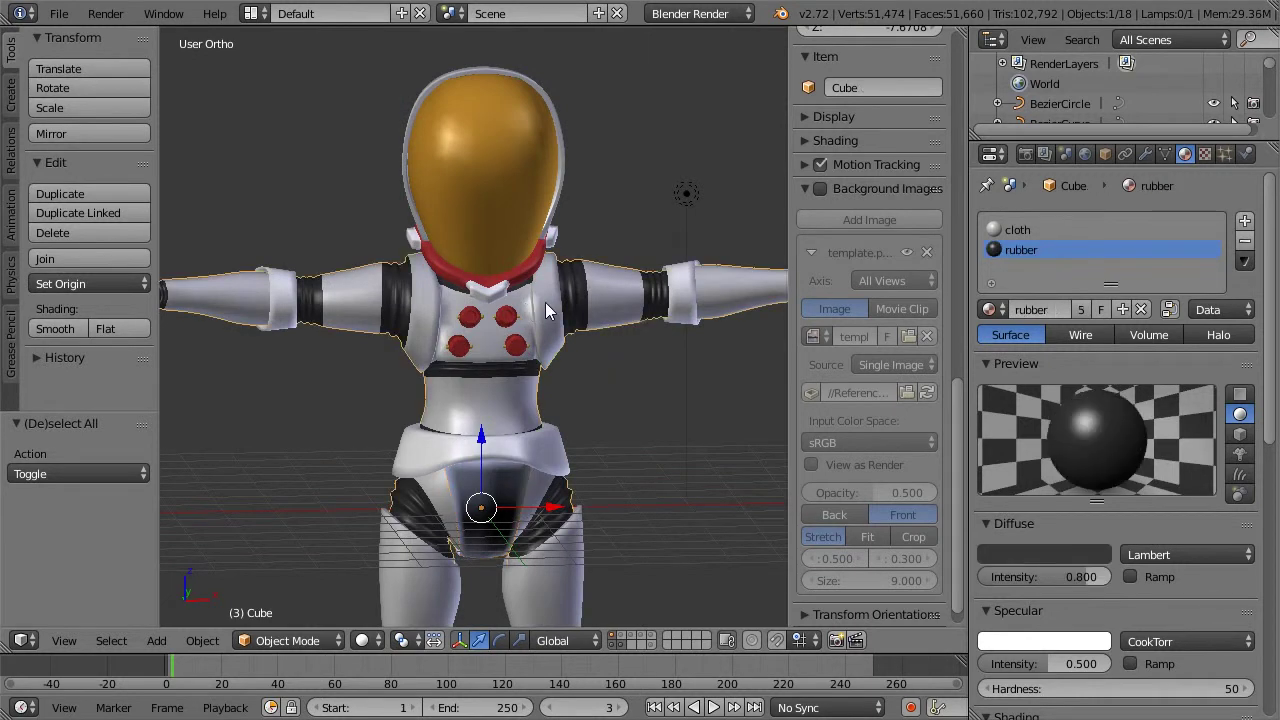
{"action": "key", "text": "Tab"}
{"action": "scroll", "coordinate": [571, 302], "scroll_direction": "up", "scroll_amount": 2}
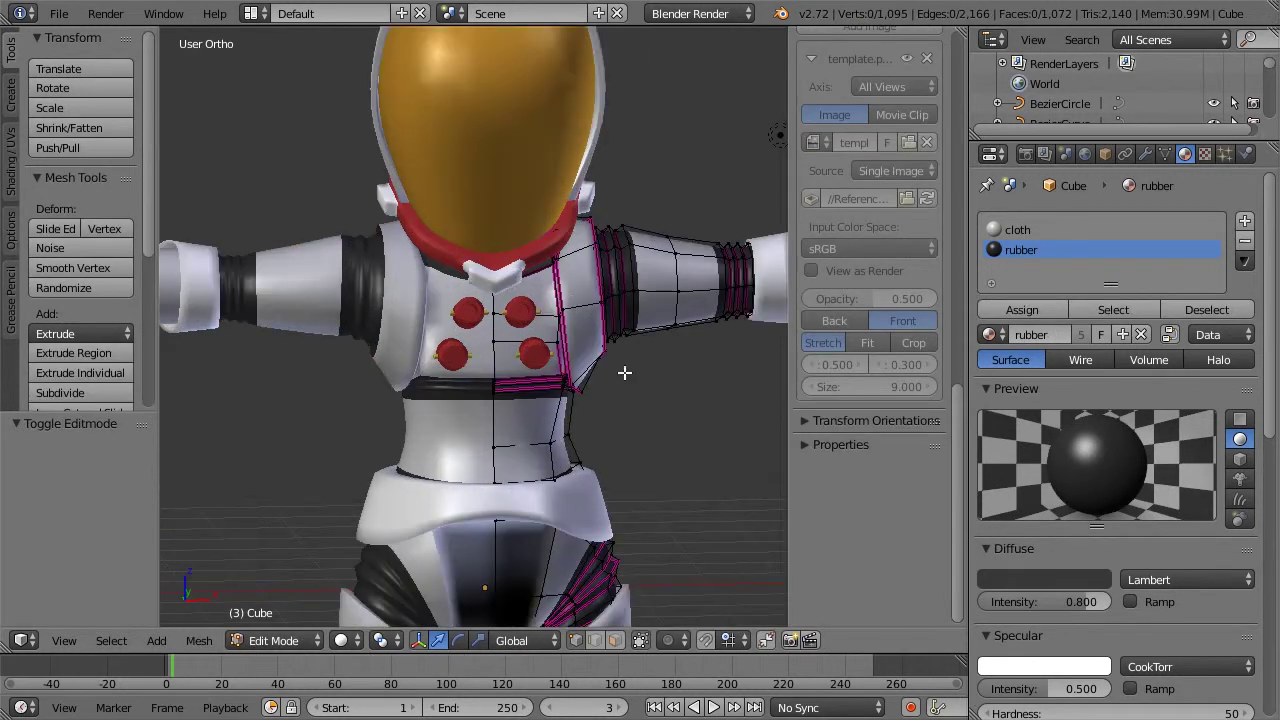
{"action": "middle_click_drag", "start_coordinate": [693, 295], "coordinate": [520, 339], "text": "shift"}
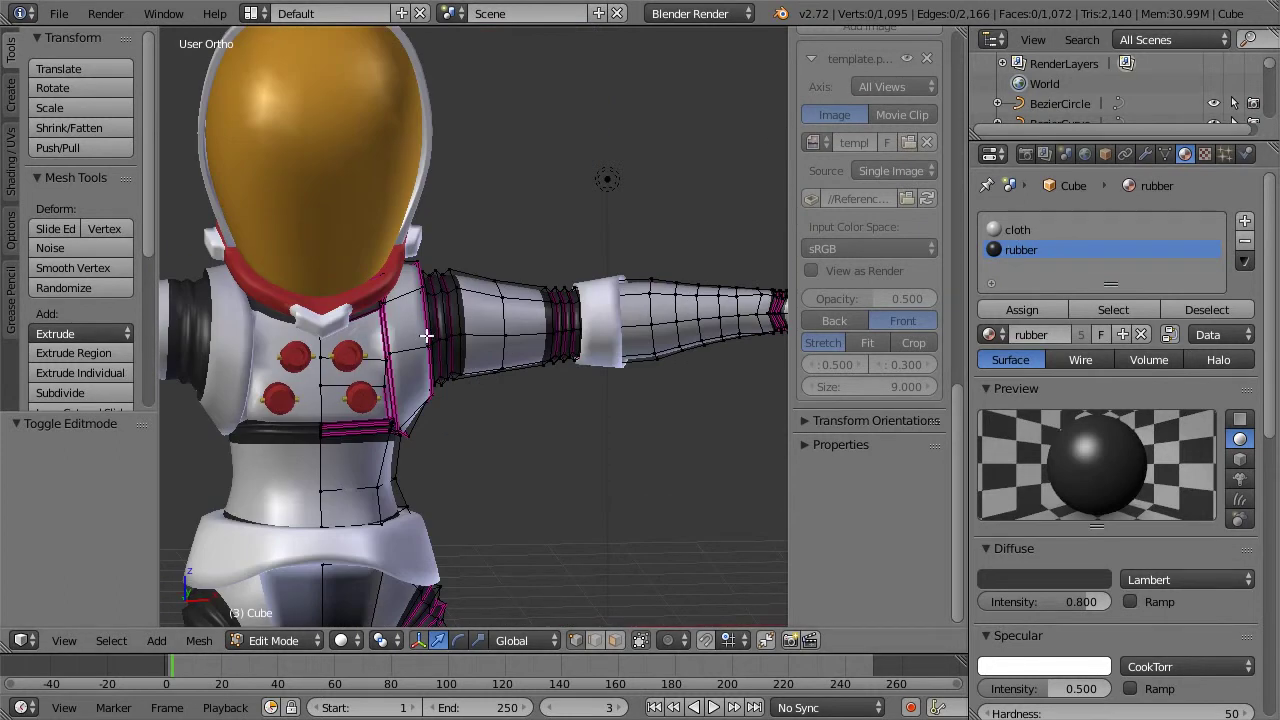
{"action": "mouse_move", "coordinate": [533, 341]}
{"action": "middle_mouse_down"}
{"action": "mouse_move", "coordinate": [595, 331]}
{"action": "mouse_move", "coordinate": [580, 365]}
{"action": "mouse_move", "coordinate": [551, 347]}
{"action": "middle_mouse_up"}
{"action": "left_click", "coordinate": [619, 644]}
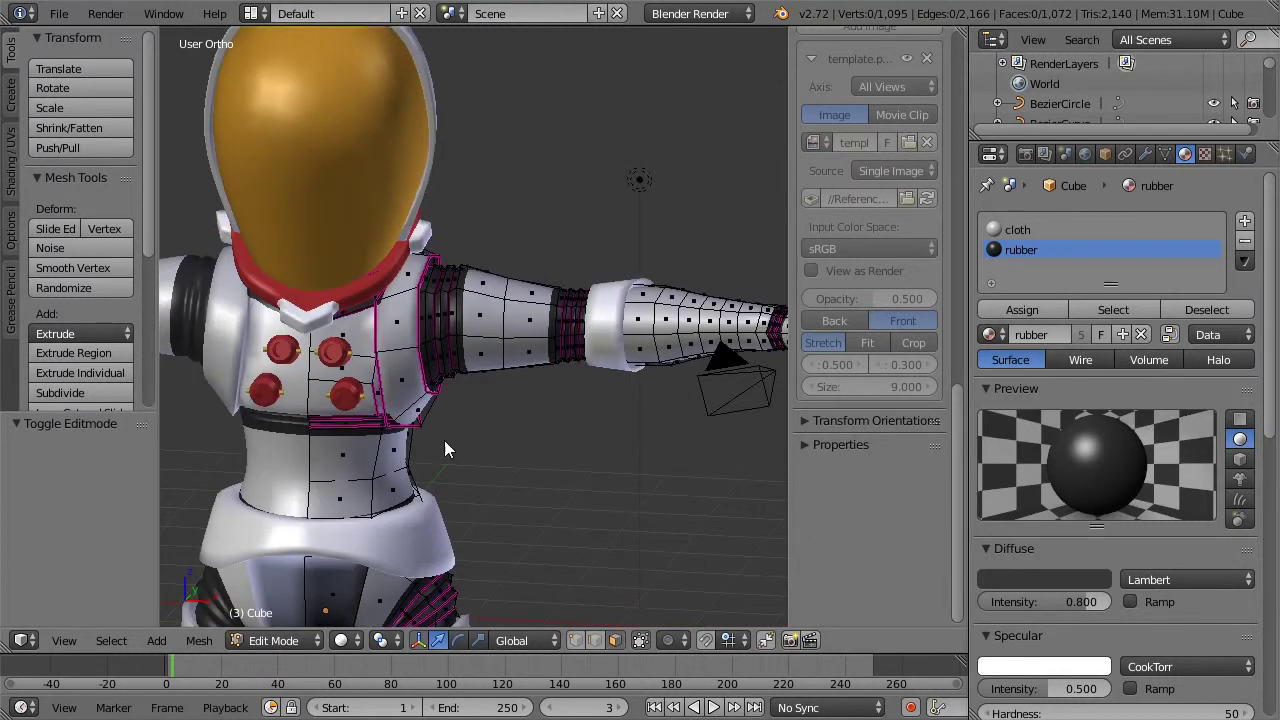
Step: Select the three adjoining face loops that form the plate around the robot's shoulder joint
{"action": "right_click", "coordinate": [397, 293], "text": "alt"}
{"action": "scroll", "coordinate": [449, 340], "scroll_direction": "up", "scroll_amount": 5}
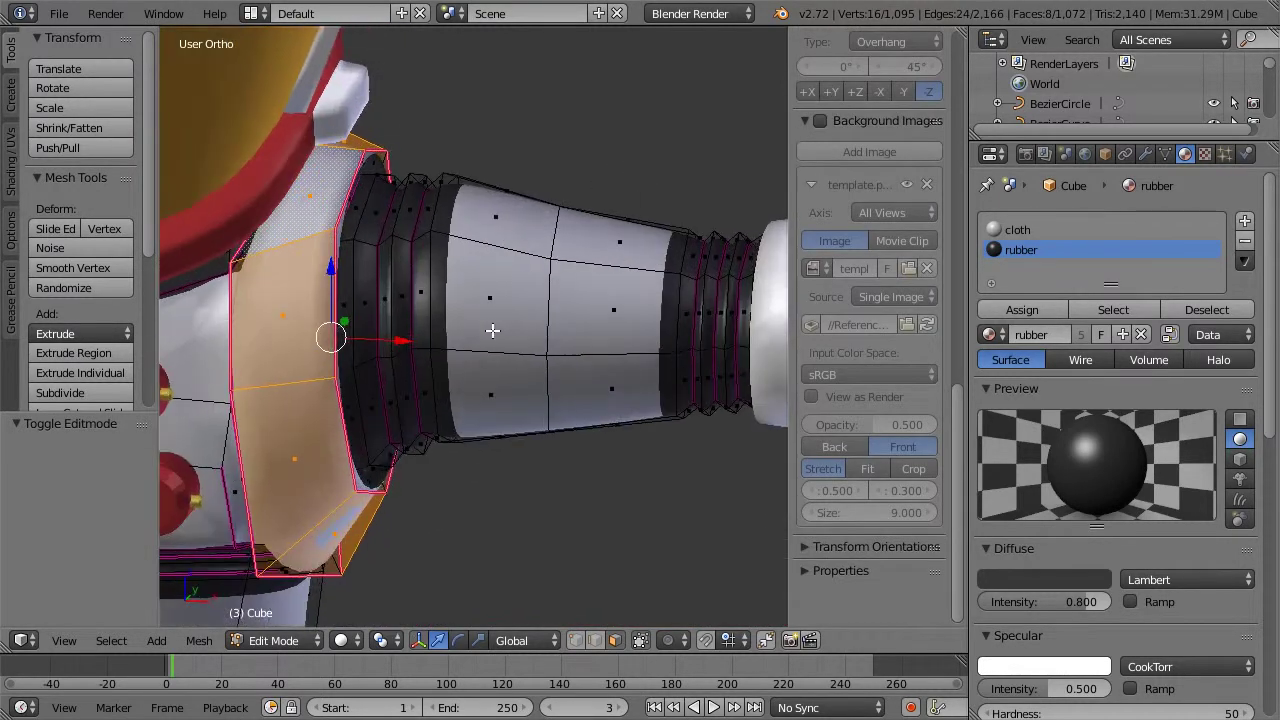
{"action": "middle_click_drag", "start_coordinate": [491, 331], "coordinate": [387, 307]}
{"action": "right_click", "coordinate": [471, 173], "text": "alt+shift"}
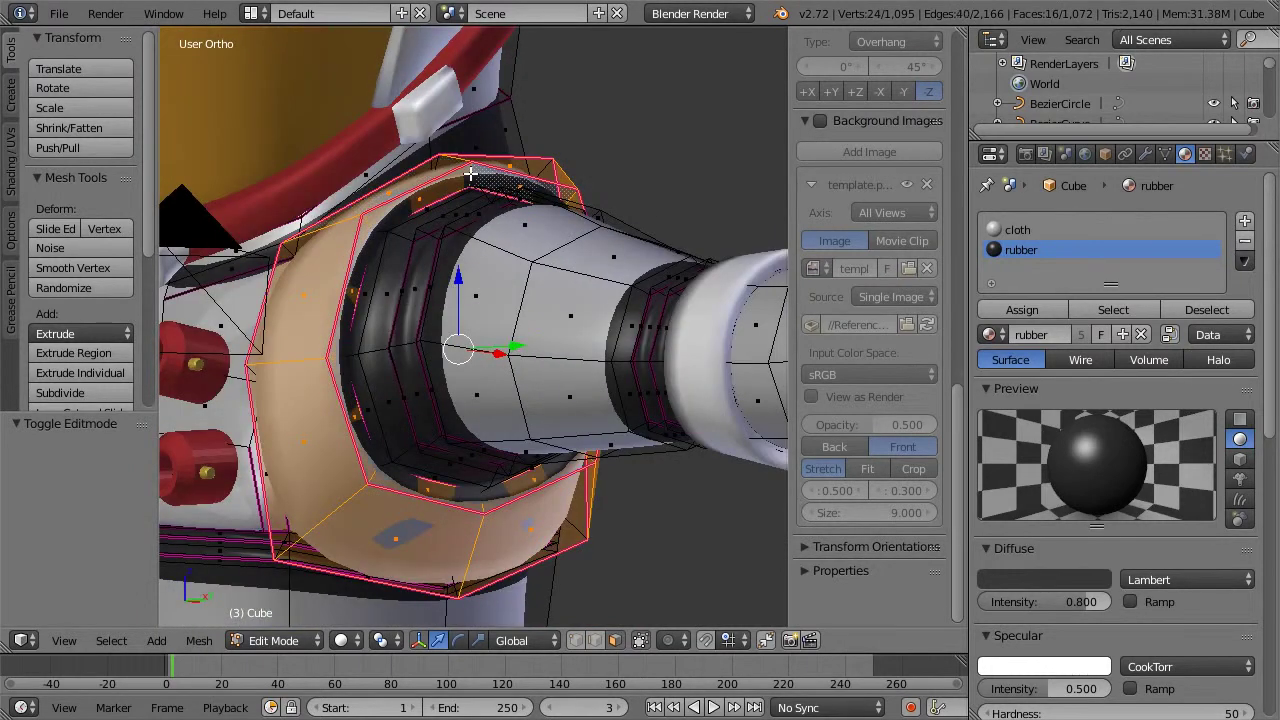
{"action": "middle_click_drag", "start_coordinate": [326, 227], "coordinate": [510, 229]}
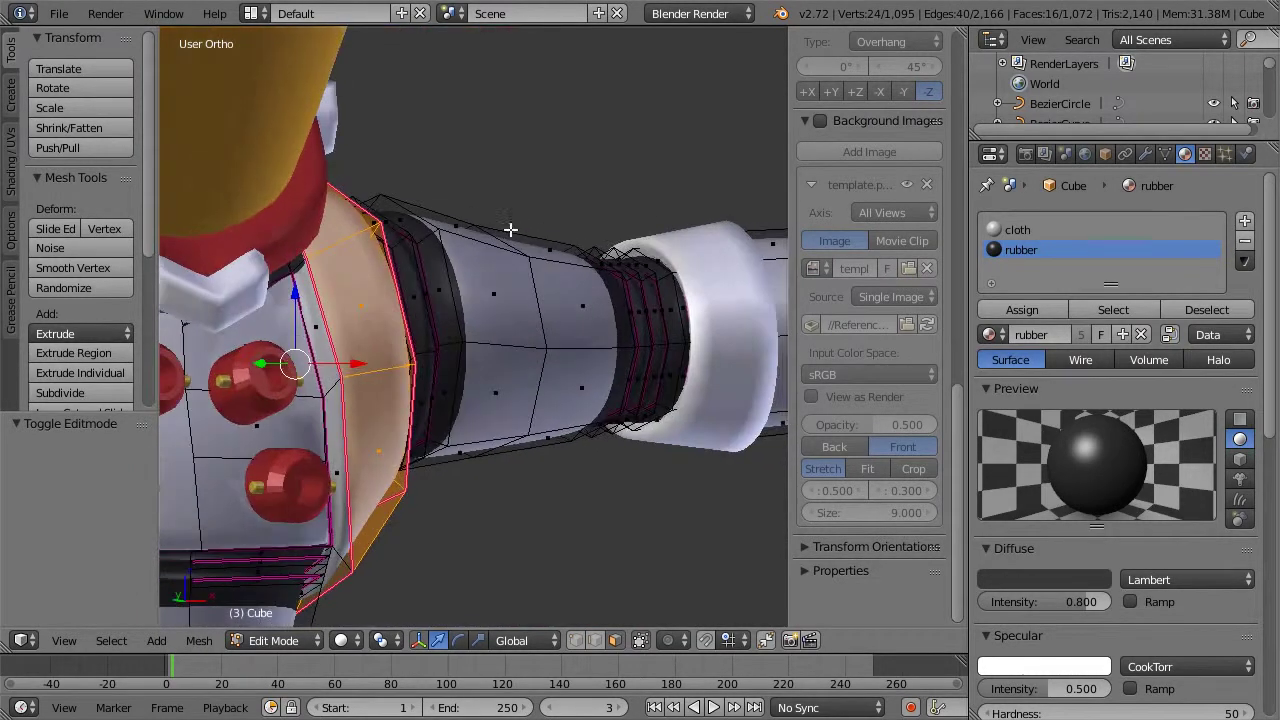
{"action": "right_click", "coordinate": [331, 386], "text": "alt+shift"}
{"action": "middle_click_drag", "start_coordinate": [468, 336], "coordinate": [384, 337]}
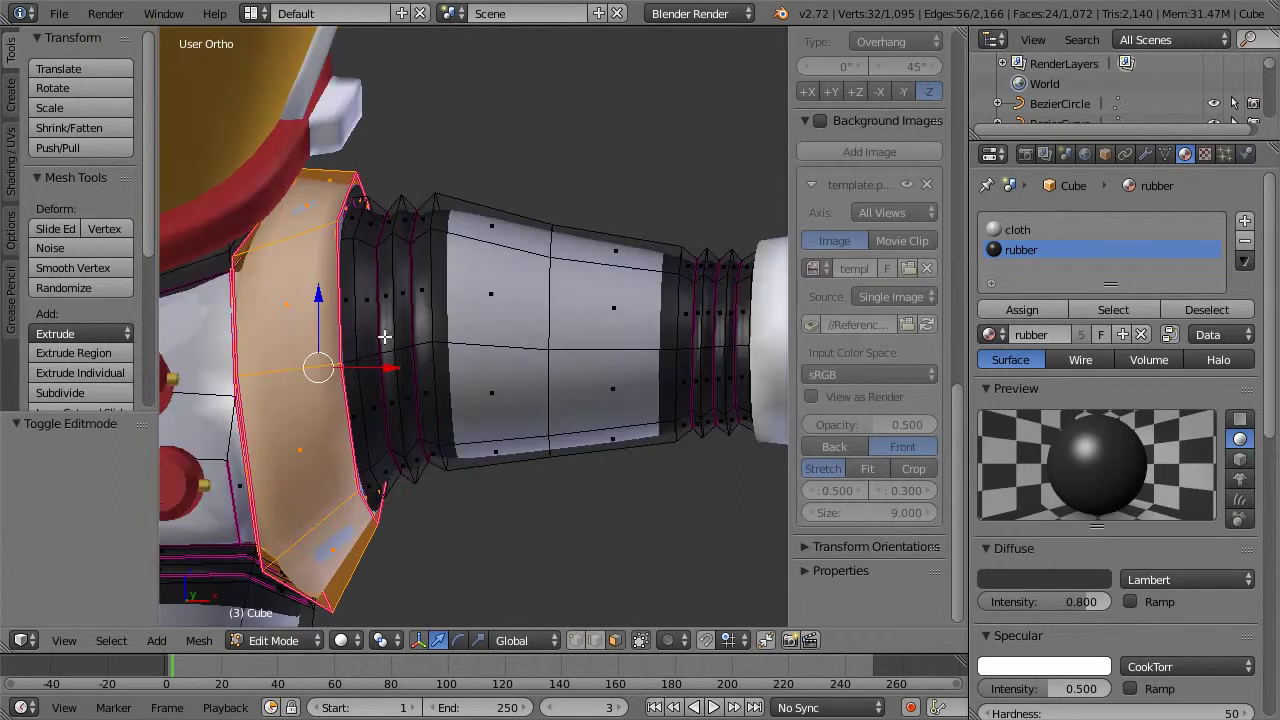
{"action": "middle_click_drag", "start_coordinate": [481, 296], "coordinate": [620, 277]}
{"action": "left_click", "coordinate": [989, 334]}
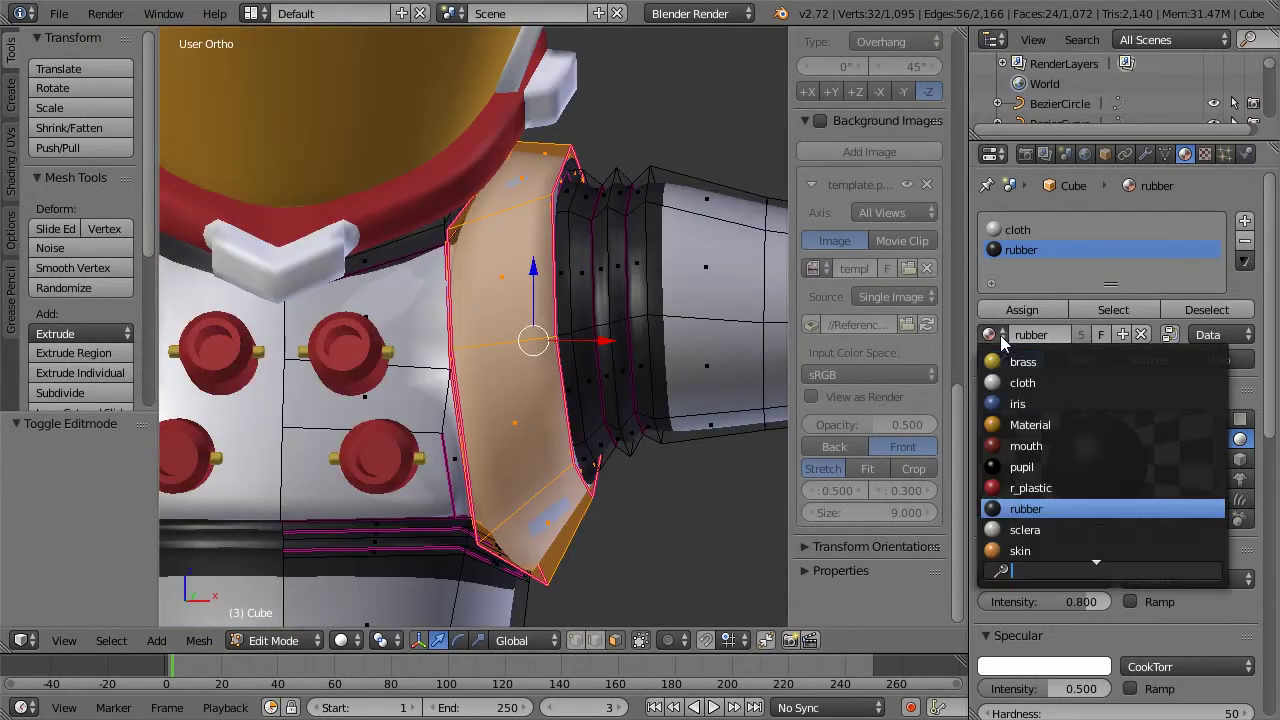
{"action": "scroll", "coordinate": [1022, 481], "scroll_direction": "down", "scroll_amount": 3}
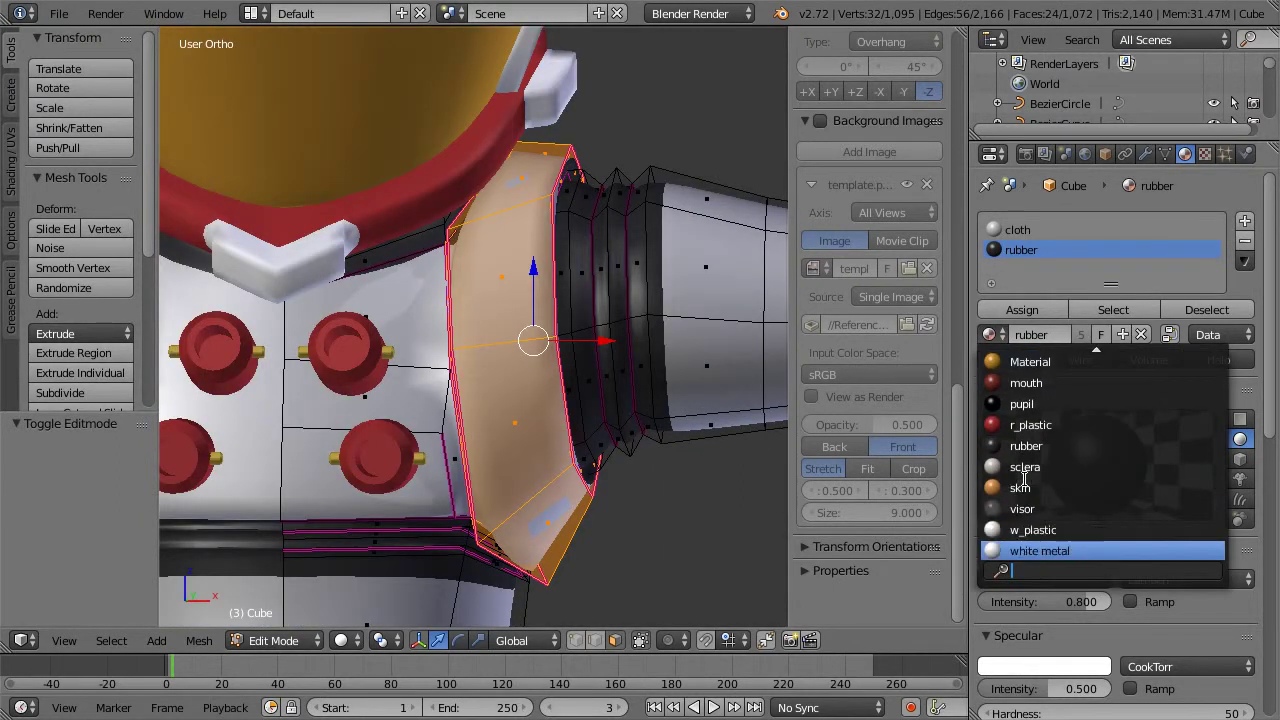
{"action": "left_click", "coordinate": [1033, 530]}
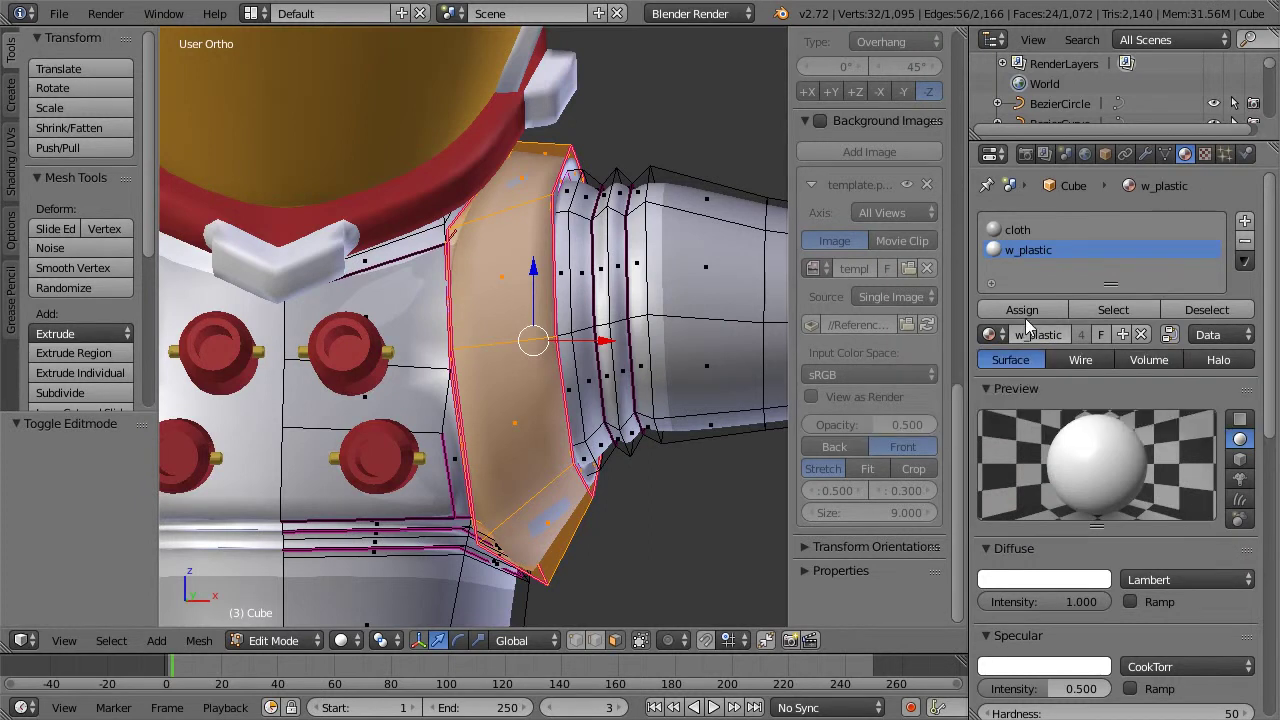
{"action": "left_click", "coordinate": [1030, 312]}
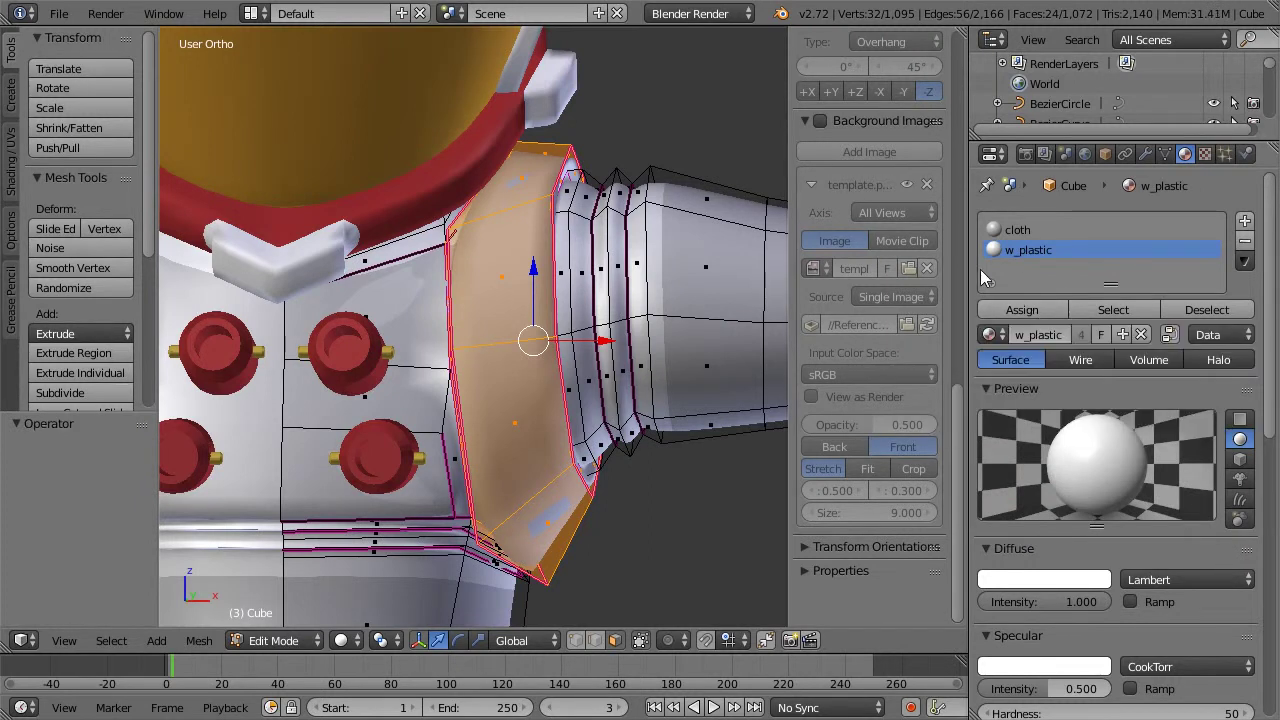
{"action": "left_click", "coordinate": [989, 335]}
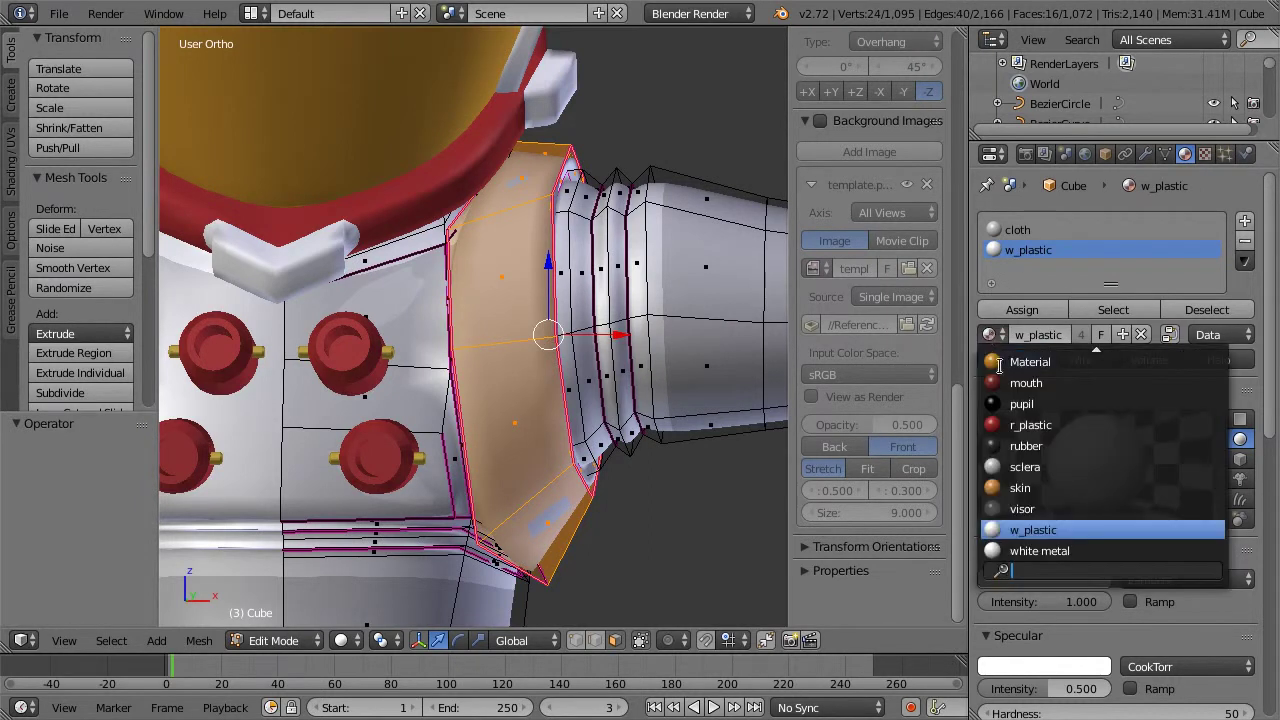
{"action": "left_click", "coordinate": [1020, 423]}
Step: Add a third material slot with w_plastic, assign it to the selected shoulder plate faces and deselect everything
{"action": "left_click", "coordinate": [1259, 221]}
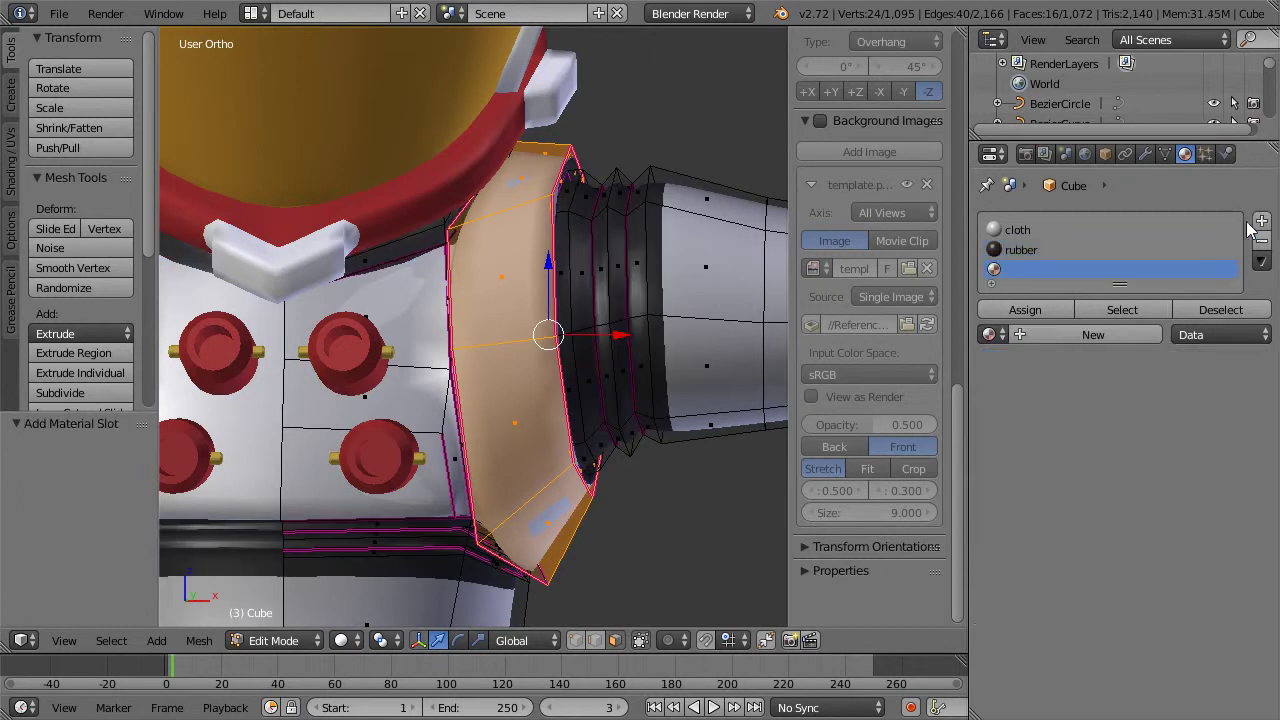
{"action": "left_click", "coordinate": [991, 335]}
{"action": "scroll", "coordinate": [990, 480], "scroll_direction": "down", "scroll_amount": 10}
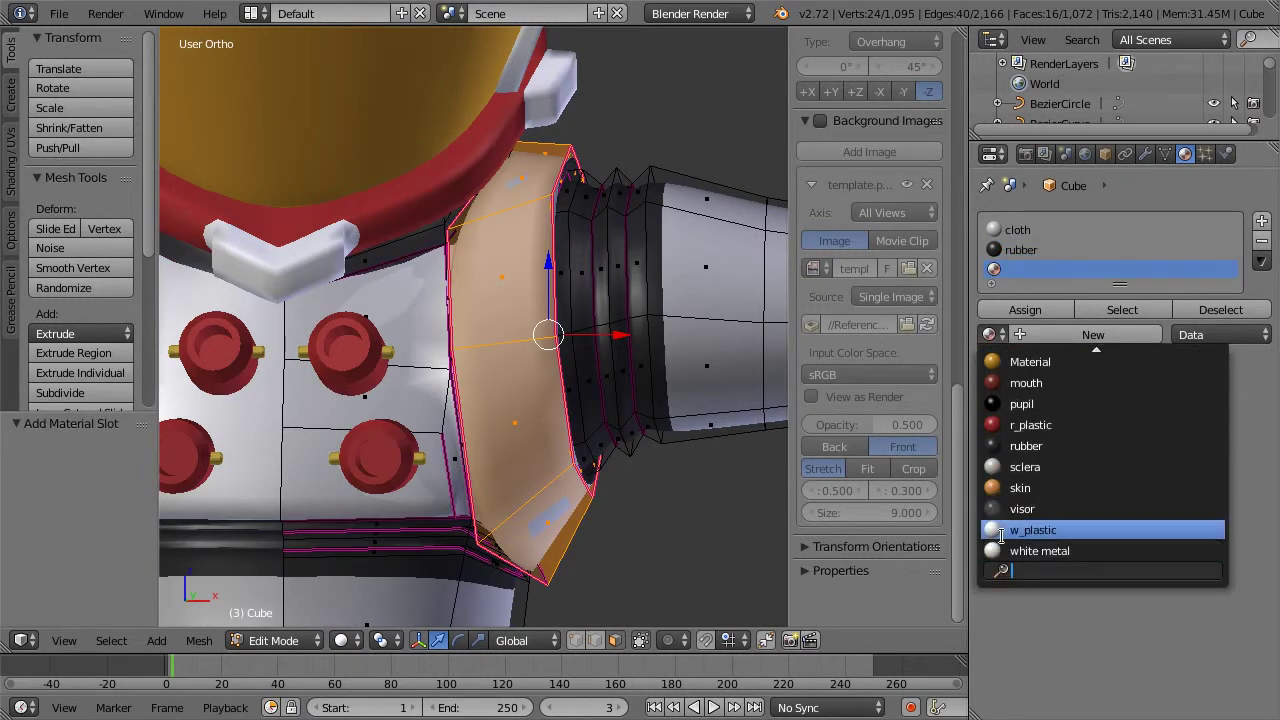
{"action": "left_click", "coordinate": [1002, 530]}
{"action": "left_click", "coordinate": [1030, 310]}
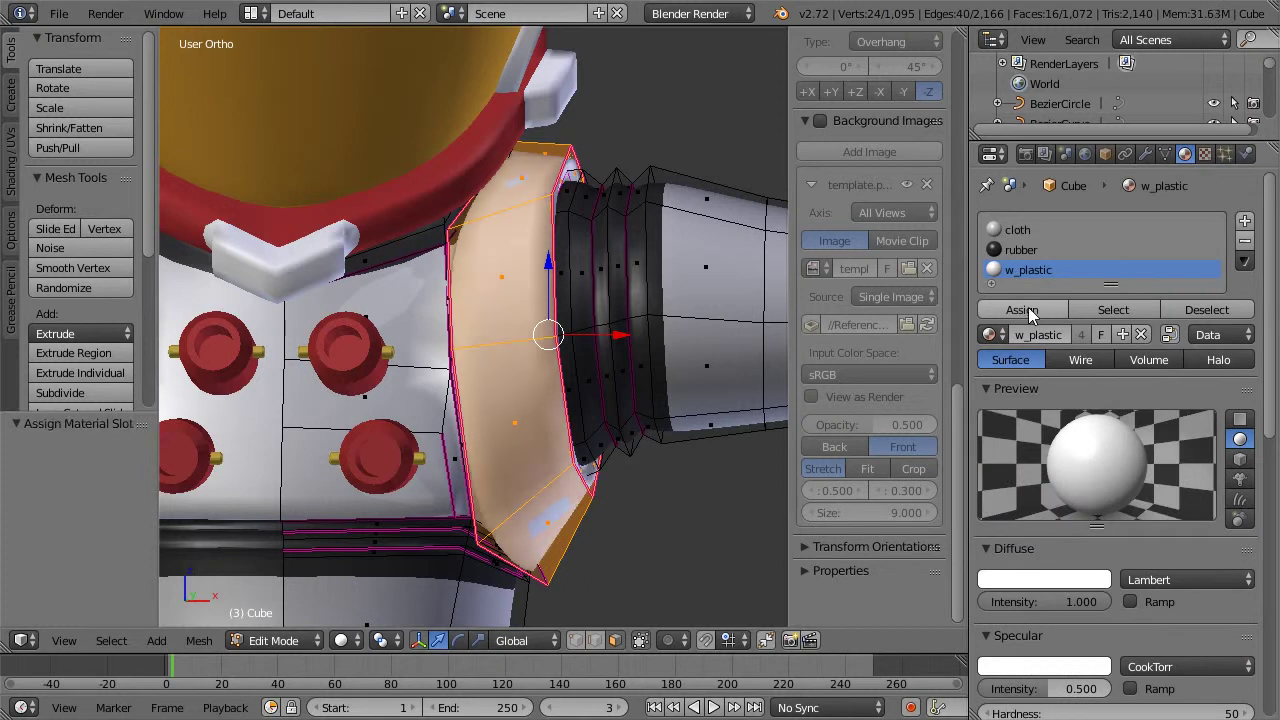
{"action": "key", "text": "a"}
Step: Box-select the chest faces behind the red knobs from the front with solid shading on
{"action": "key", "text": "z"}
{"action": "key", "text": "z"}
{"action": "key", "text": "z"}
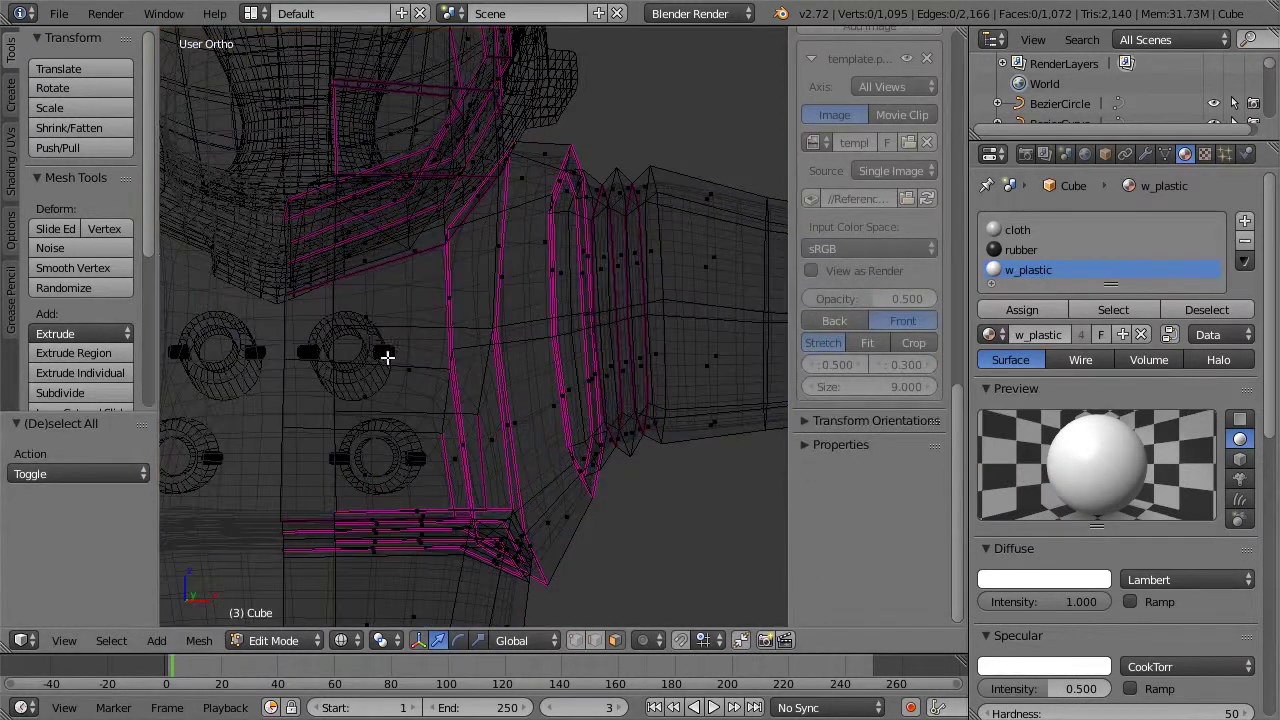
{"action": "key", "text": "KP_1"}
{"action": "key", "text": "z"}
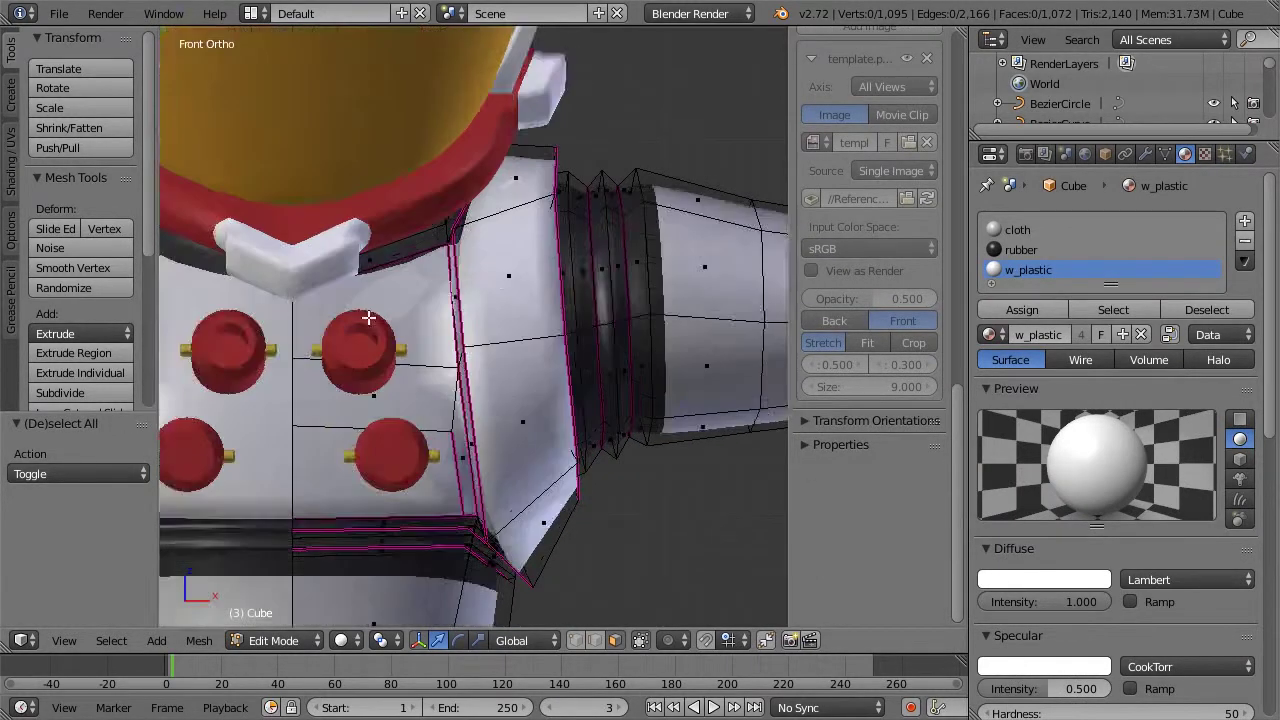
{"action": "key", "text": "b"}
{"action": "left_click_drag", "start_coordinate": [369, 310], "coordinate": [452, 416]}
{"action": "scroll", "coordinate": [461, 405], "scroll_direction": "up", "scroll_amount": 4}
{"action": "middle_click_drag", "start_coordinate": [461, 405], "coordinate": [520, 366]}
Step: Add the narrow faces between the chest panel and the shoulder plate to the selection, down to under the arm
{"action": "right_click", "coordinate": [496, 270], "text": "shift"}
{"action": "right_click", "coordinate": [534, 406], "text": "shift"}
{"action": "middle_click_drag", "start_coordinate": [517, 467], "coordinate": [533, 386]}
{"action": "right_click", "coordinate": [538, 455], "text": "shift"}
{"action": "right_click", "coordinate": [499, 453], "text": "shift"}
{"action": "right_click", "coordinate": [500, 509], "text": "shift"}
{"action": "right_click", "coordinate": [494, 502], "text": "shift"}
{"action": "right_click", "coordinate": [508, 409], "text": "shift"}
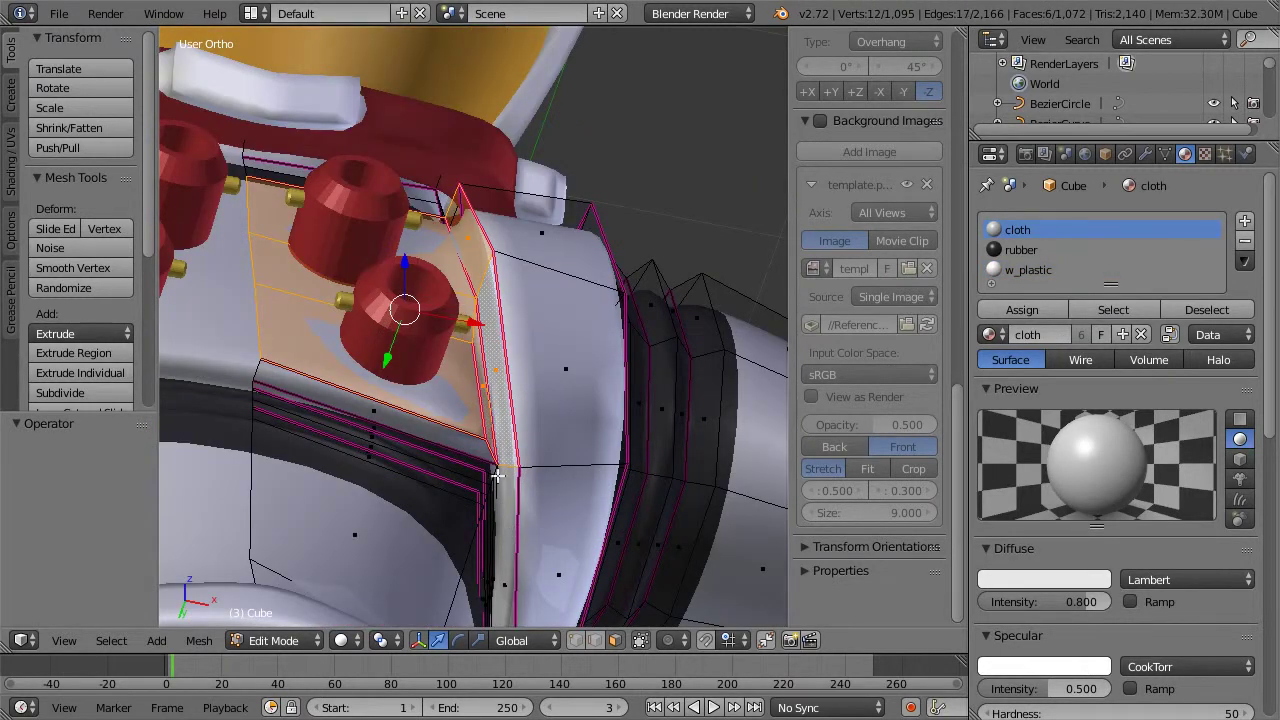
{"action": "right_click", "coordinate": [512, 469], "text": "shift"}
{"action": "right_click", "coordinate": [512, 469], "text": "alt+shift"}
Step: Extend the selection with the side strip and upper back faces below the black rubber band
{"action": "middle_click_drag", "start_coordinate": [512, 469], "coordinate": [387, 288]}
{"action": "right_click", "coordinate": [583, 305], "text": "shift"}
{"action": "right_click", "coordinate": [577, 387], "text": "shift"}
{"action": "right_click", "coordinate": [576, 476], "text": "shift"}
{"action": "key", "text": "ctrl+z"}
{"action": "right_click", "coordinate": [553, 461], "text": "shift"}
{"action": "middle_click_drag", "start_coordinate": [544, 179], "coordinate": [722, 113]}
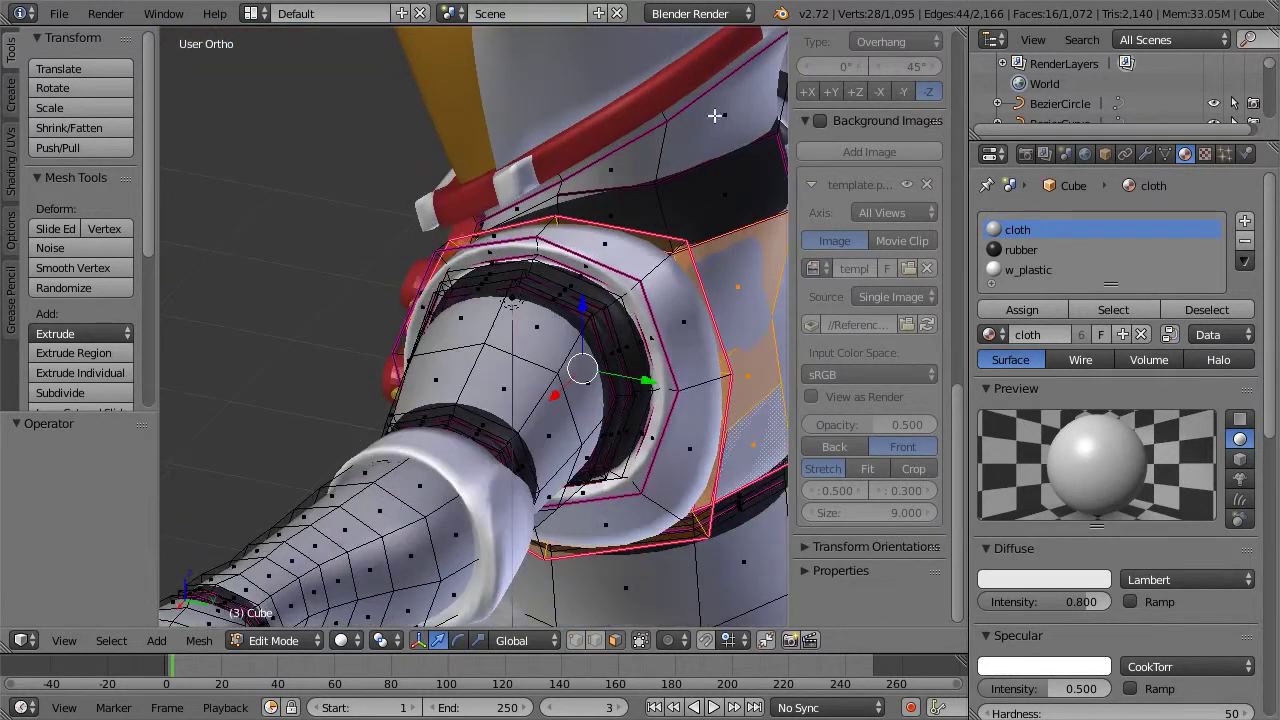
{"action": "middle_click_drag", "start_coordinate": [671, 152], "coordinate": [550, 164]}
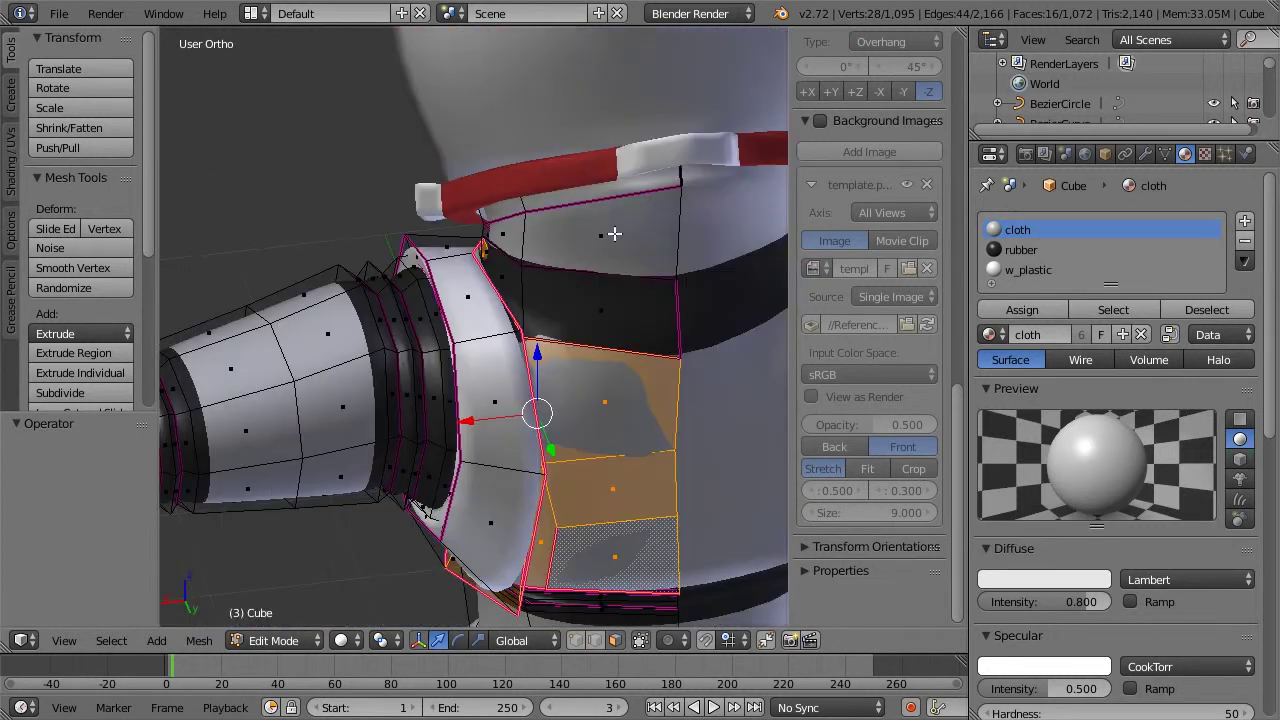
{"action": "middle_click_drag", "start_coordinate": [614, 233], "coordinate": [617, 204]}
Step: Assign w_plastic to the selected chest and back faces, deselect them and return to Object Mode
{"action": "left_click", "coordinate": [1014, 272]}
{"action": "left_click", "coordinate": [1021, 309]}
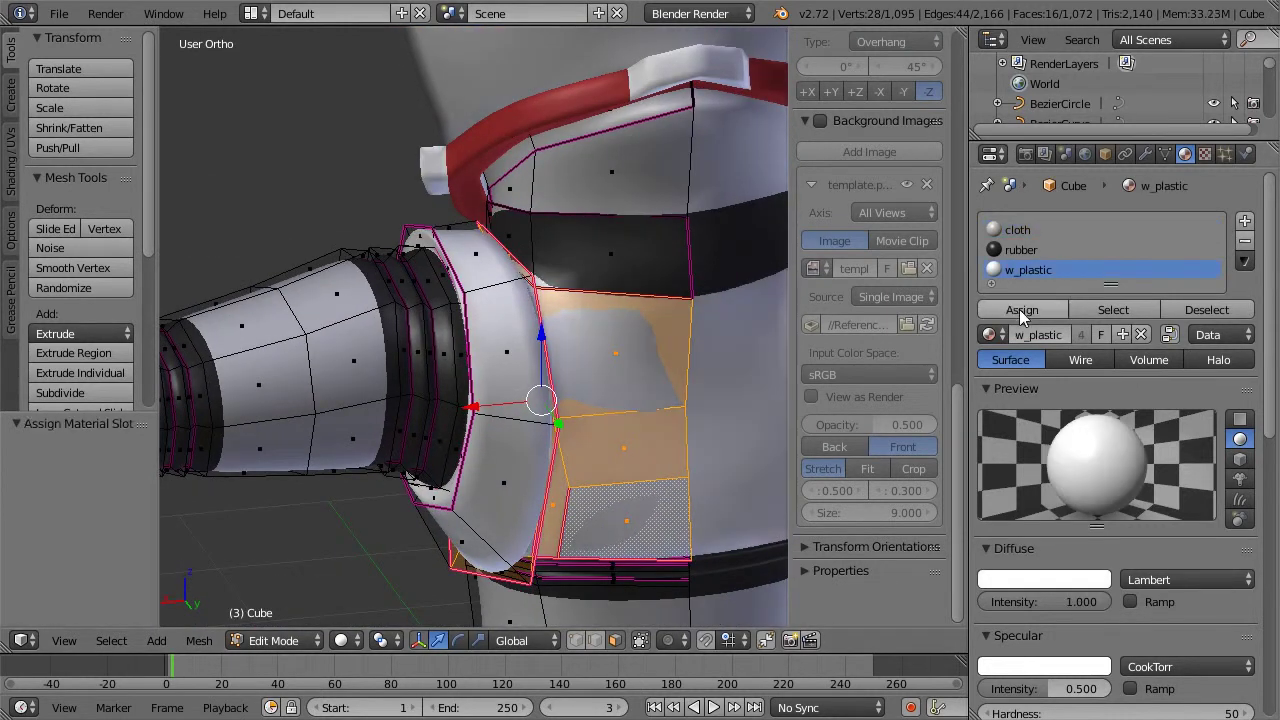
{"action": "key", "text": "a"}
{"action": "middle_click_drag", "start_coordinate": [753, 300], "coordinate": [676, 293]}
{"action": "scroll", "coordinate": [676, 293], "scroll_direction": "down", "scroll_amount": 1}
{"action": "key", "text": "Tab"}
Step: Examine the new plastic torso and shoulder plates on the whole robot from the side and front
{"action": "middle_click_drag", "start_coordinate": [598, 277], "coordinate": [765, 284]}
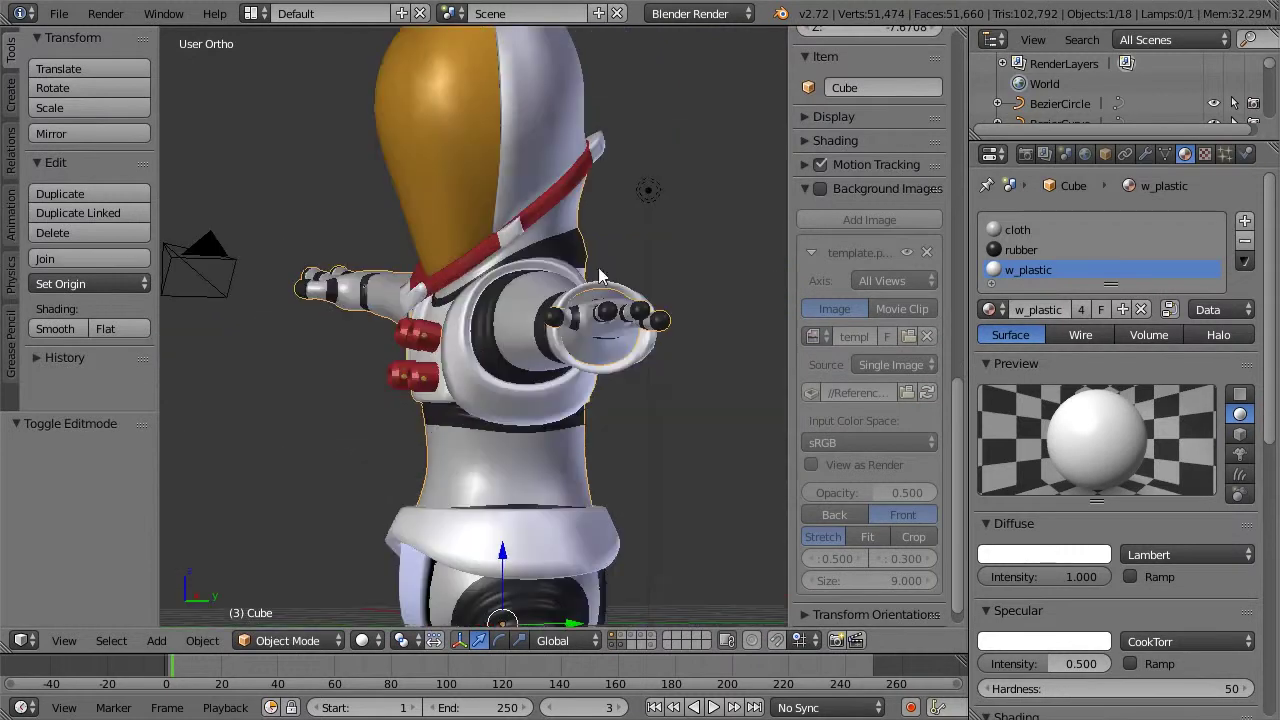
{"action": "middle_click_drag", "start_coordinate": [549, 283], "coordinate": [690, 290]}
{"action": "scroll", "coordinate": [481, 354], "scroll_direction": "up", "scroll_amount": 2}
{"action": "middle_click_drag", "start_coordinate": [484, 356], "coordinate": [532, 165], "text": "shift"}
{"action": "scroll", "coordinate": [539, 254], "scroll_direction": "down", "scroll_amount": 1}
{"action": "middle_click_drag", "start_coordinate": [419, 428], "coordinate": [557, 312]}
{"action": "middle_click_drag", "start_coordinate": [546, 375], "coordinate": [535, 463], "text": "shift"}
{"action": "scroll", "coordinate": [535, 455], "scroll_direction": "up", "scroll_amount": 4}
Step: Check which materials the collar's front clip and the forearm cuff use
{"action": "right_click", "coordinate": [419, 353]}
{"action": "key", "text": "Tab"}
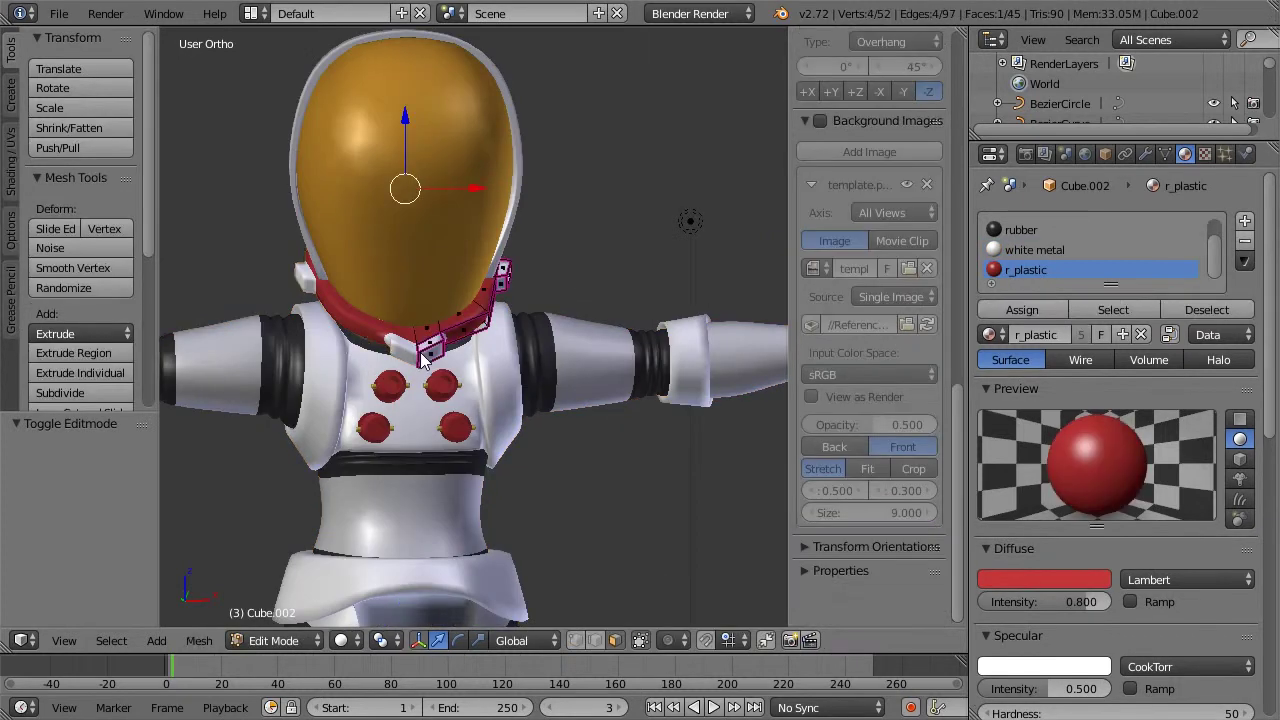
{"action": "right_click", "coordinate": [427, 350]}
{"action": "key", "text": "Tab"}
{"action": "scroll", "coordinate": [516, 316], "scroll_direction": "down", "scroll_amount": 3}
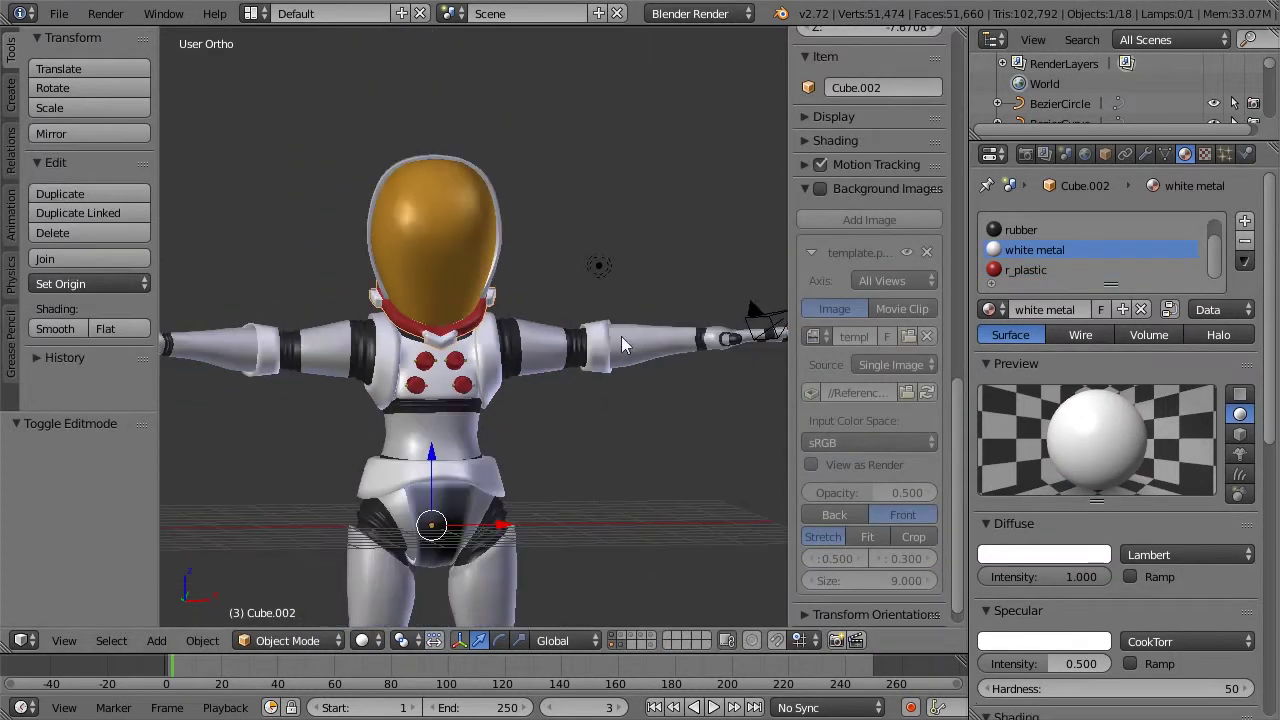
{"action": "middle_click_drag", "start_coordinate": [676, 325], "coordinate": [512, 338], "text": "shift"}
{"action": "scroll", "coordinate": [510, 340], "scroll_direction": "up", "scroll_amount": 3}
{"action": "right_click", "coordinate": [407, 372]}
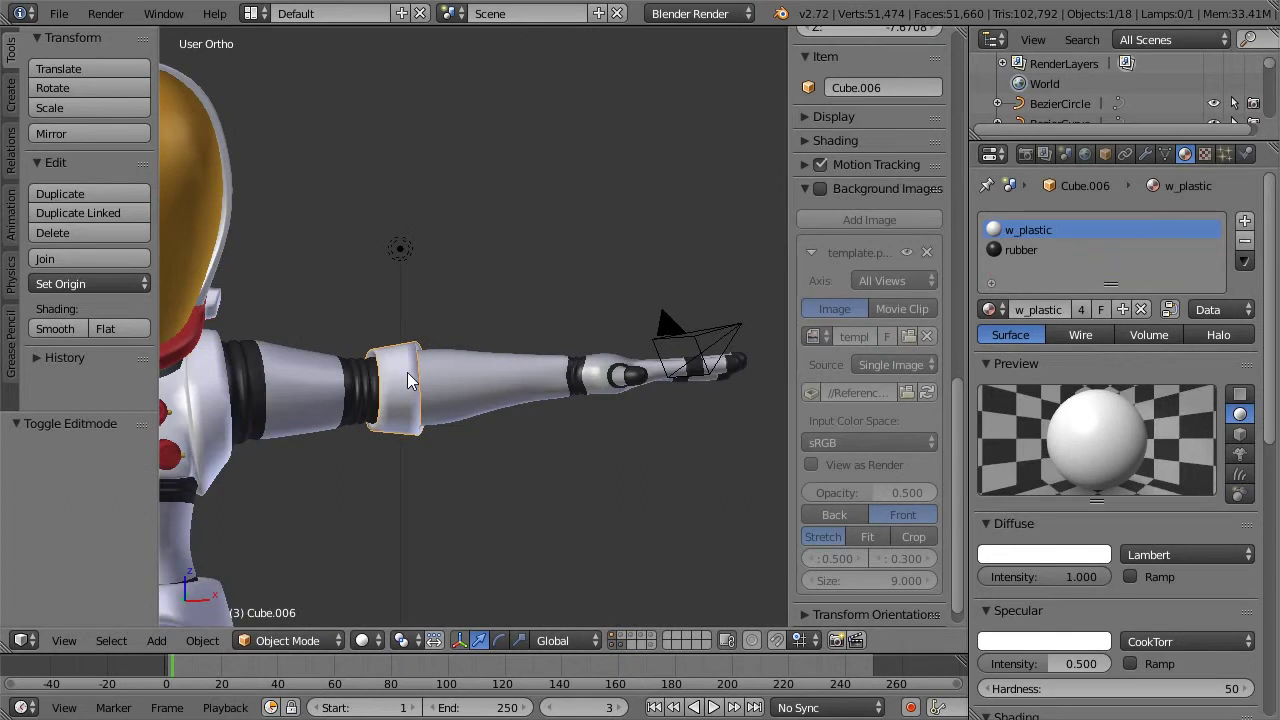
Step: Select the pelvis panel under the belt and clear the dark shading on its front faces in Edit Mode
{"action": "scroll", "coordinate": [407, 372], "scroll_direction": "down", "scroll_amount": 3}
{"action": "middle_click_drag", "start_coordinate": [313, 480], "coordinate": [383, 432], "text": "shift"}
{"action": "right_click", "coordinate": [340, 484]}
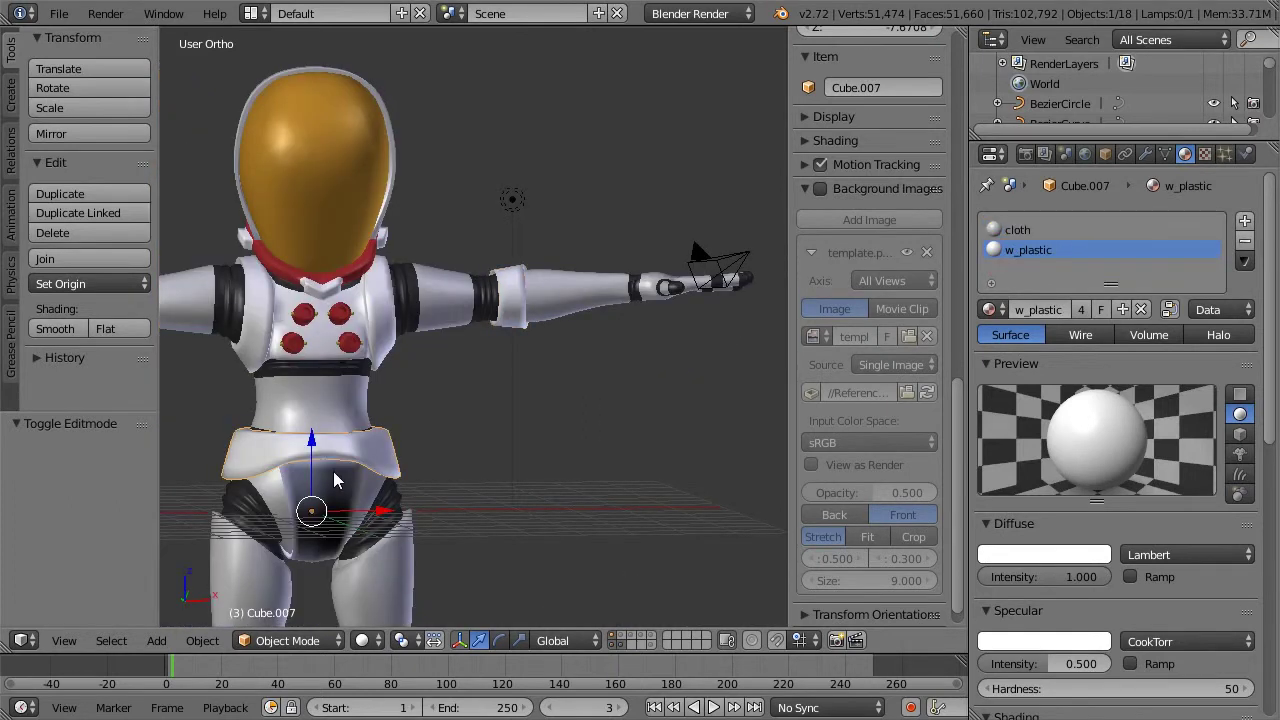
{"action": "key", "text": "Tab"}
{"action": "key", "text": "Tab"}
{"action": "right_click", "coordinate": [338, 485]}
{"action": "key", "text": "Tab"}
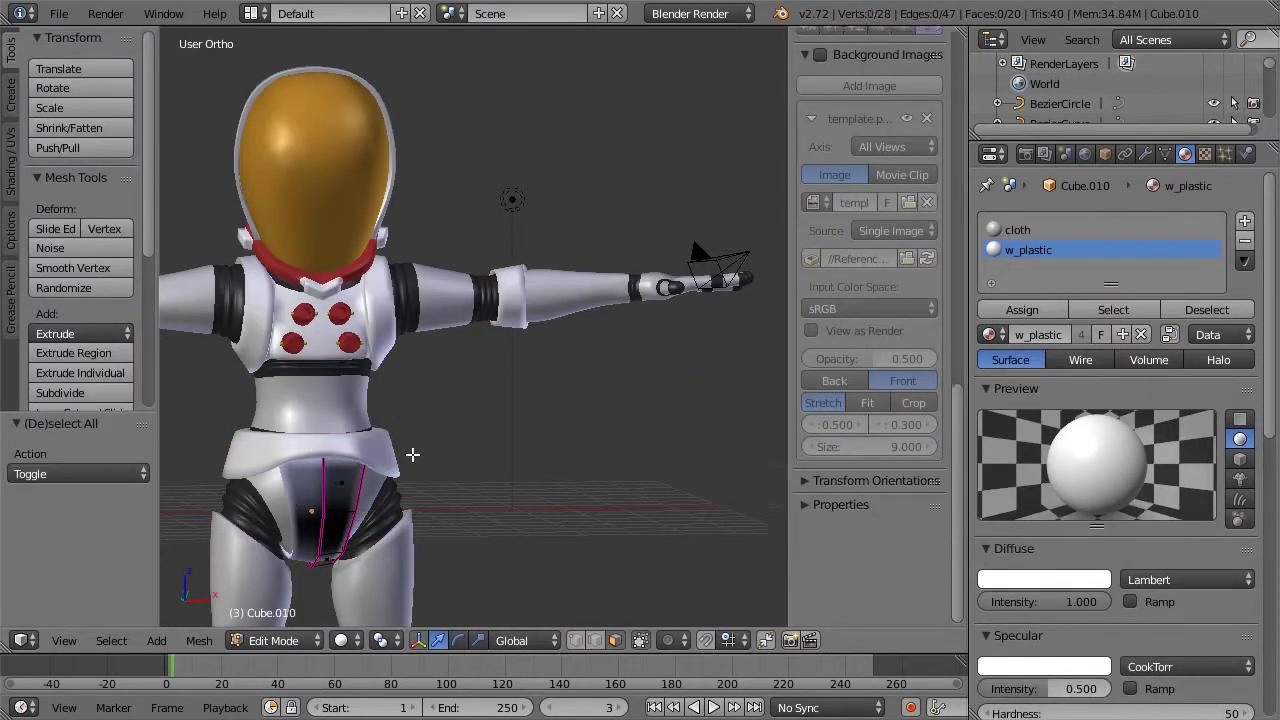
{"action": "key", "text": "Tab"}
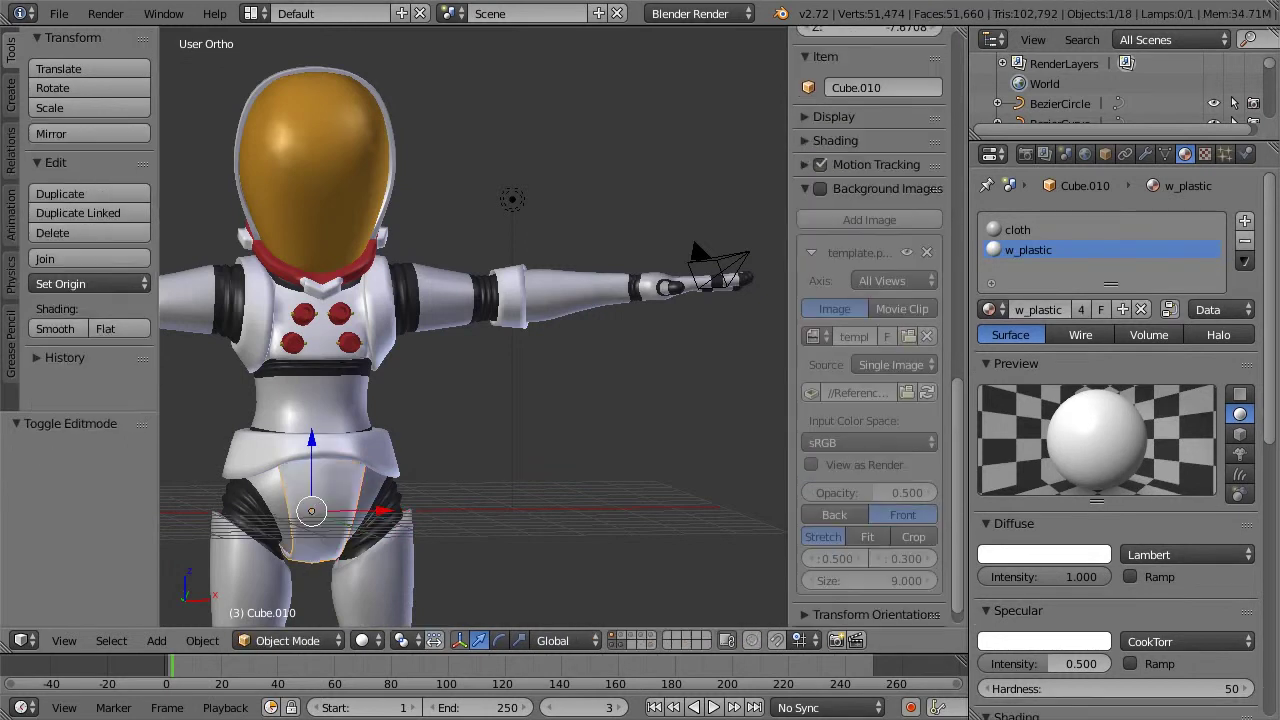
Step: Give the round kneecaps the existing w_plastic material
{"action": "scroll", "coordinate": [580, 400], "scroll_direction": "down", "scroll_amount": 1}
{"action": "scroll", "coordinate": [530, 428], "scroll_direction": "up", "scroll_amount": 2}
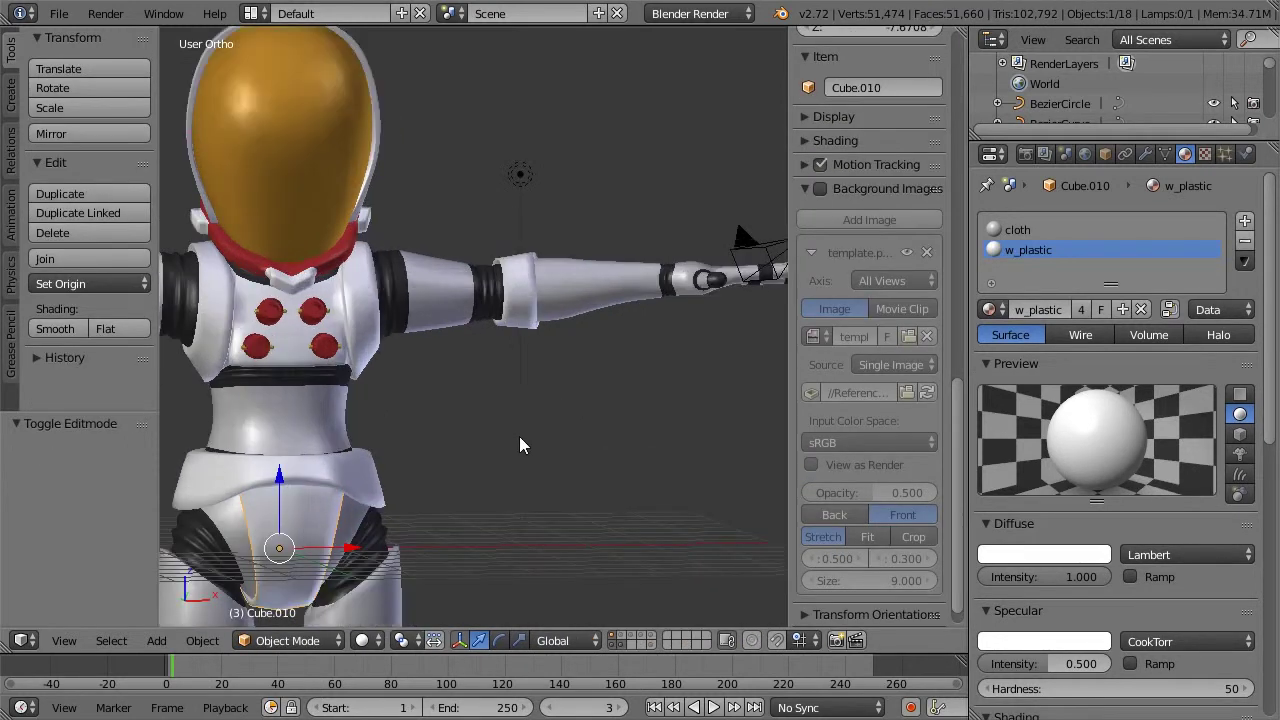
{"action": "middle_click_drag", "start_coordinate": [430, 622], "coordinate": [516, 338], "text": "shift"}
{"action": "middle_click_drag", "start_coordinate": [417, 465], "coordinate": [468, 382], "text": "shift"}
{"action": "key", "text": "Tab"}
{"action": "key", "text": "Tab"}
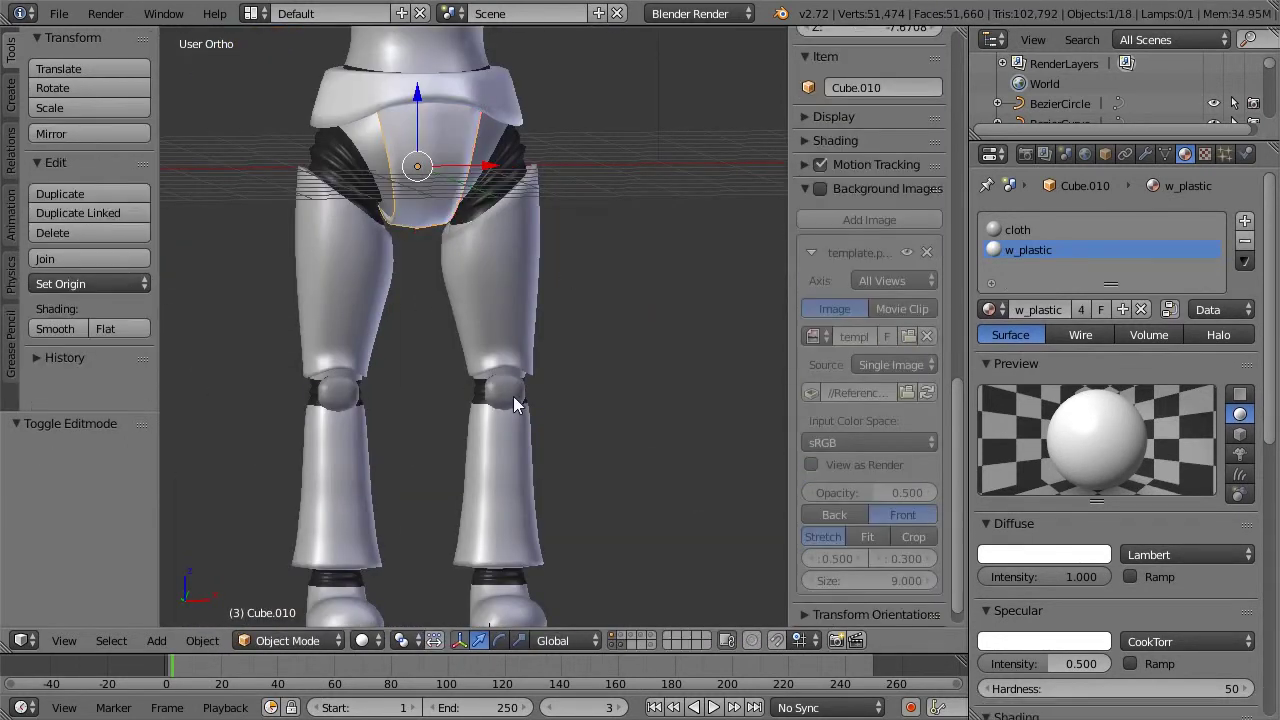
{"action": "right_click", "coordinate": [517, 400]}
{"action": "left_click", "coordinate": [989, 309]}
{"action": "scroll", "coordinate": [1015, 452], "scroll_direction": "down", "scroll_amount": 3}
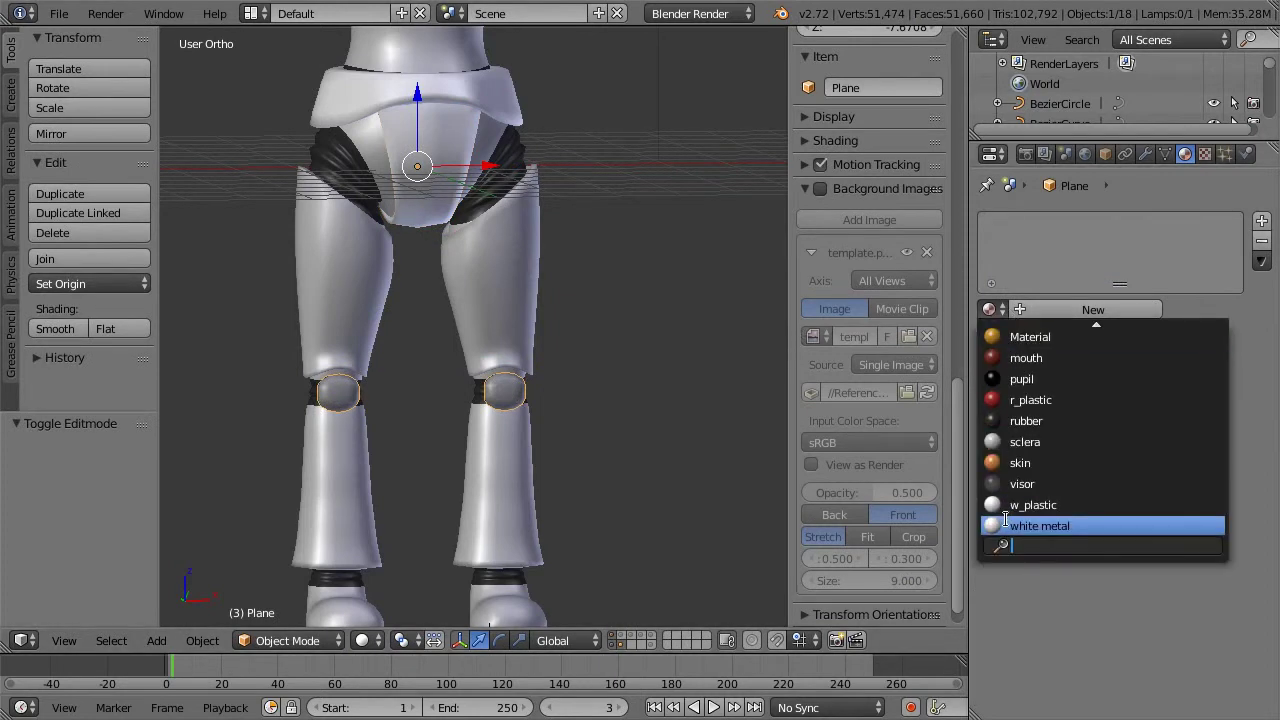
{"action": "left_click", "coordinate": [1030, 505]}
Step: Replace the cloth material of the thigh pieces with w_plastic and return to Object Mode
{"action": "right_click", "coordinate": [519, 298]}
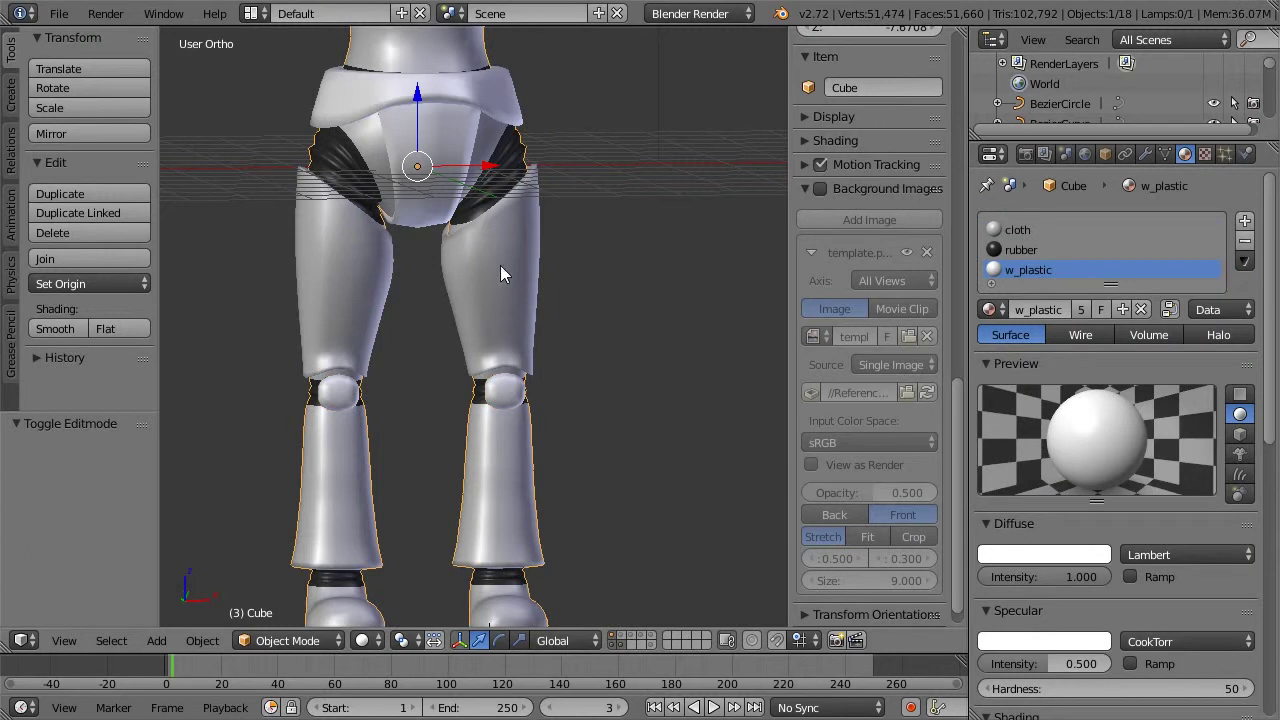
{"action": "right_click", "coordinate": [524, 295]}
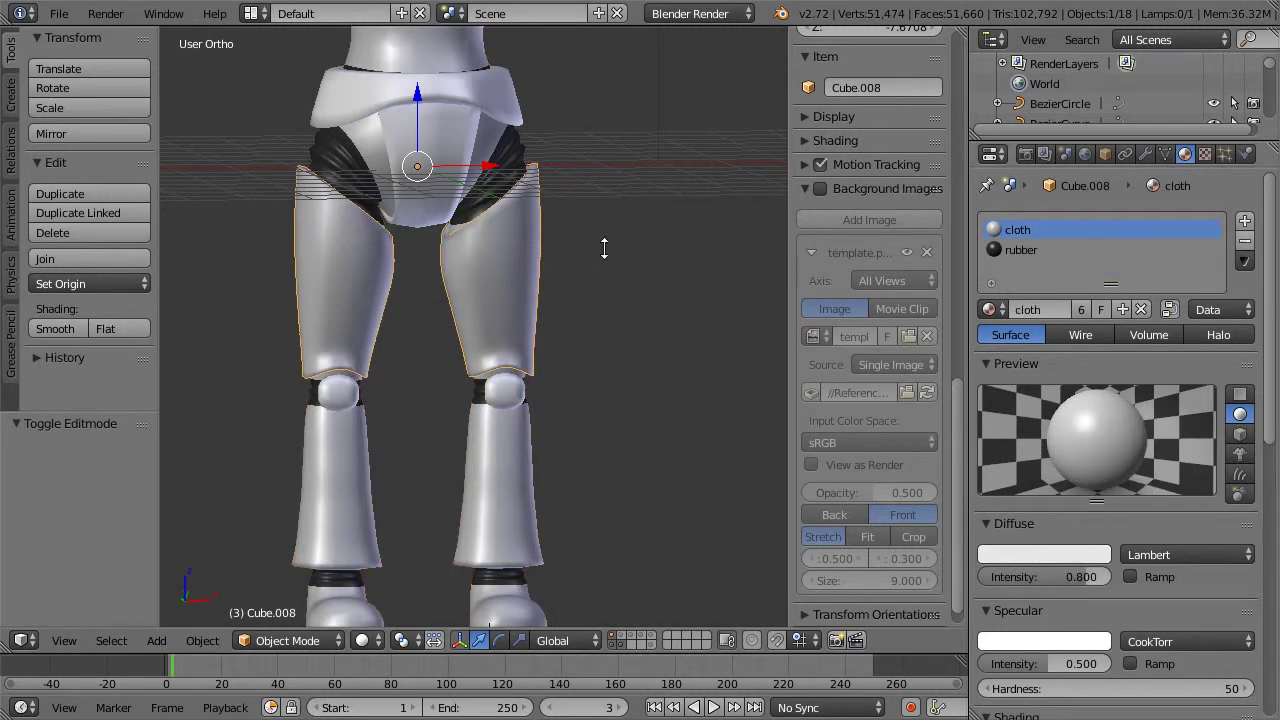
{"action": "key", "text": "Tab"}
{"action": "key", "text": "a"}
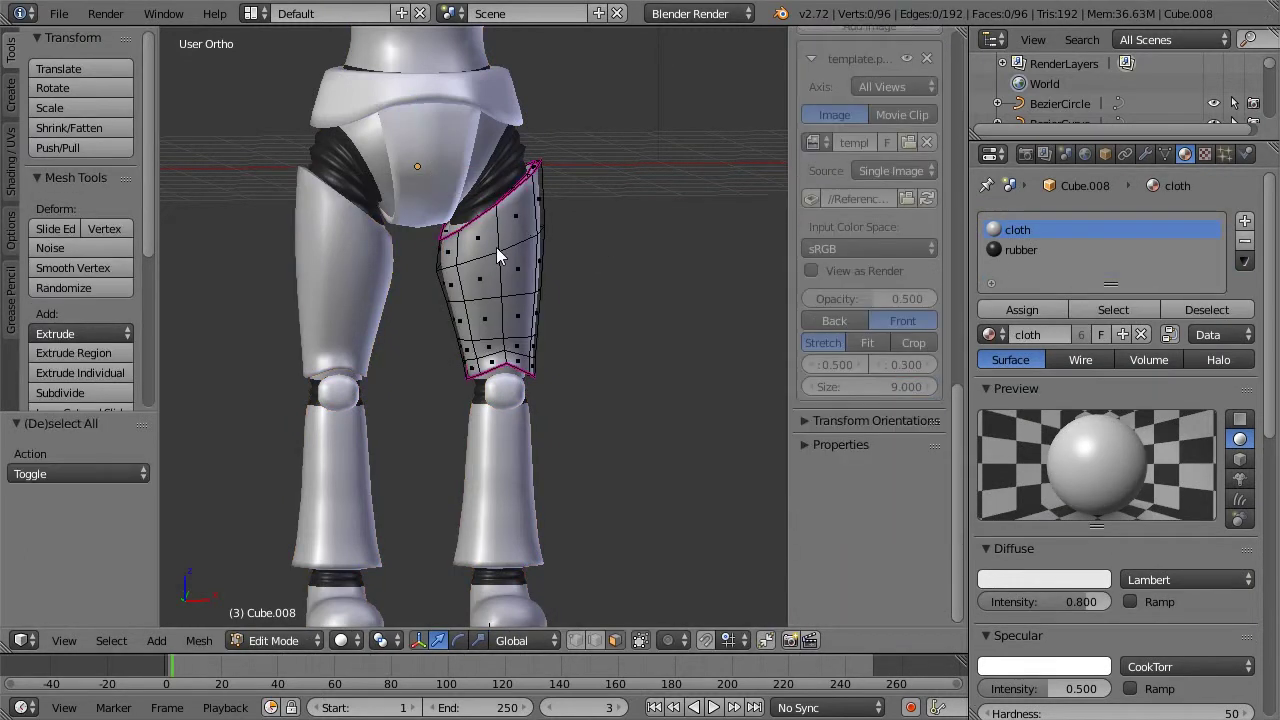
{"action": "left_click", "coordinate": [990, 334]}
{"action": "scroll", "coordinate": [1012, 540], "scroll_direction": "down", "scroll_amount": 3}
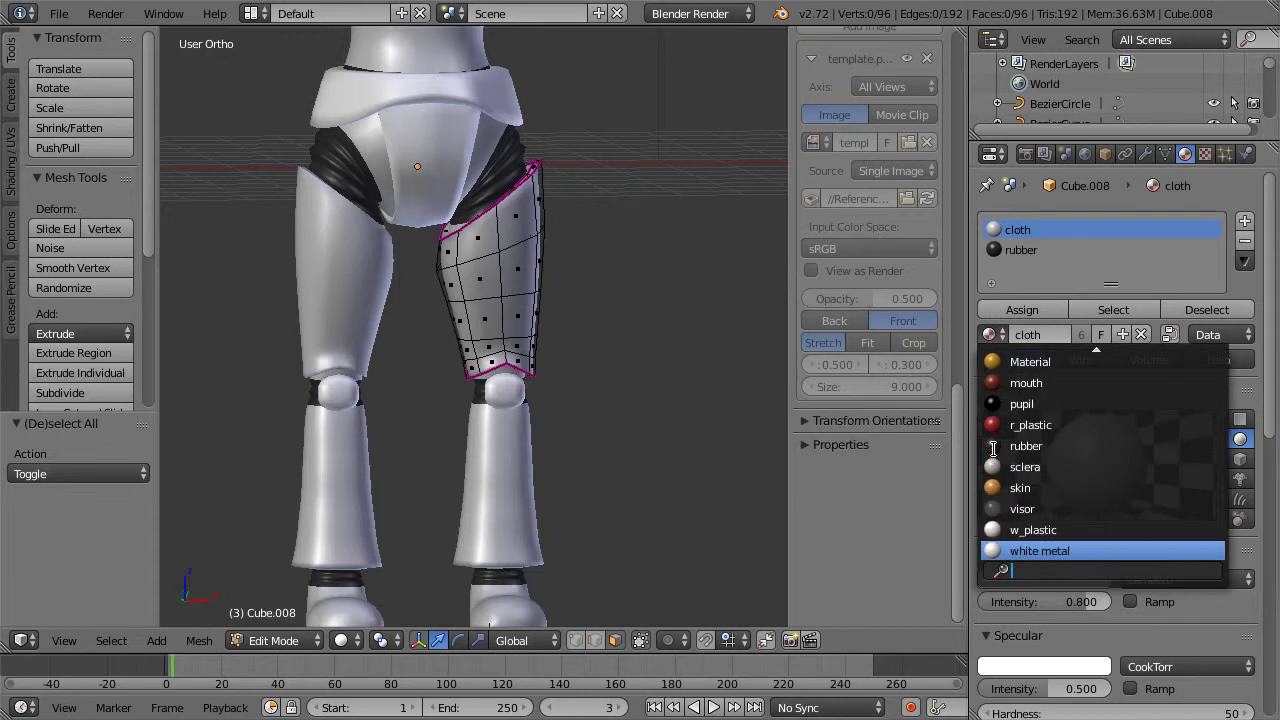
{"action": "left_click", "coordinate": [1030, 530]}
{"action": "key", "text": "Tab"}
Step: Check which materials the shoe soles, the main body and the kneecaps use
{"action": "scroll", "coordinate": [564, 347], "scroll_direction": "down", "scroll_amount": 3}
{"action": "scroll", "coordinate": [530, 518], "scroll_direction": "up", "scroll_amount": 3}
{"action": "middle_click_drag", "start_coordinate": [599, 305], "coordinate": [542, 434]}
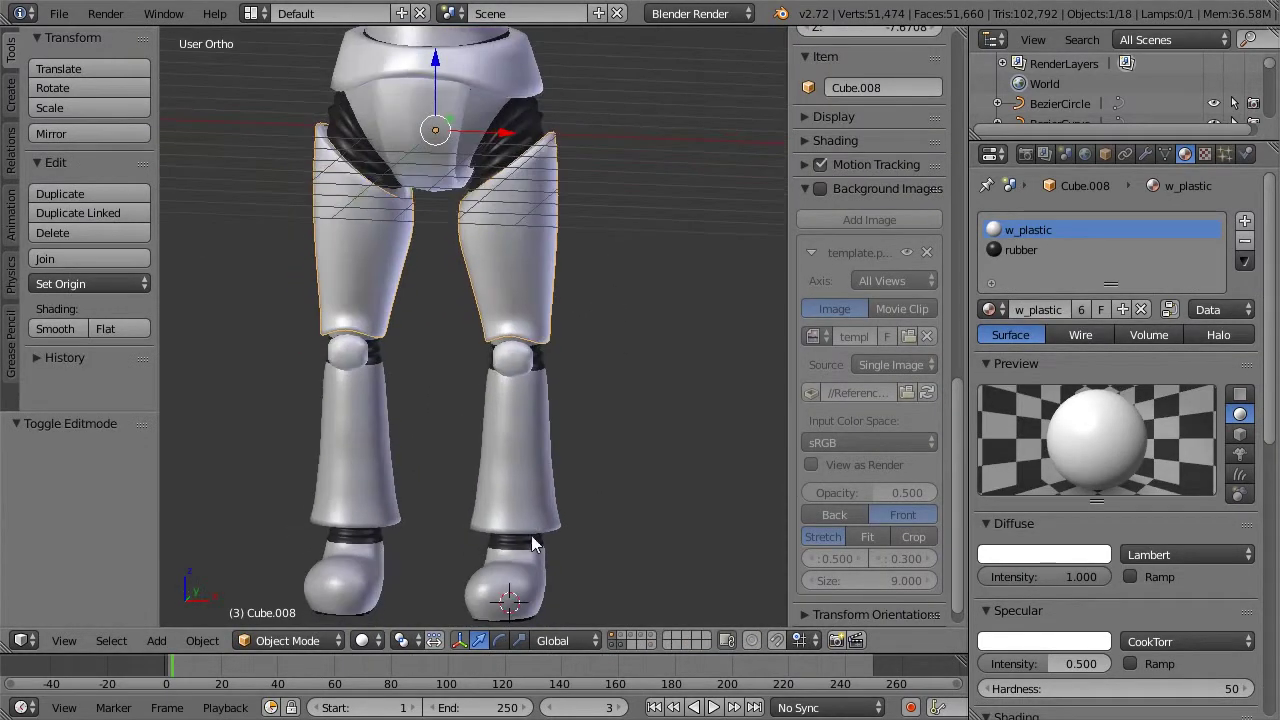
{"action": "right_click", "coordinate": [522, 581]}
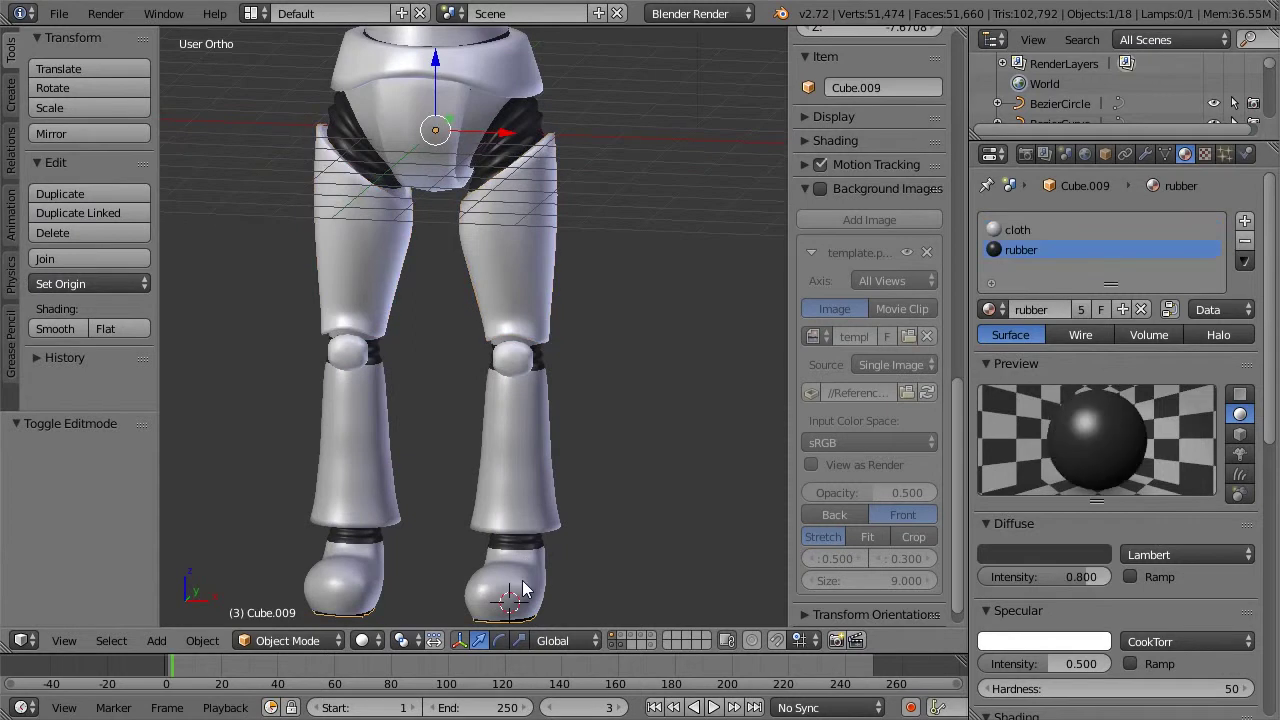
{"action": "right_click", "coordinate": [509, 451]}
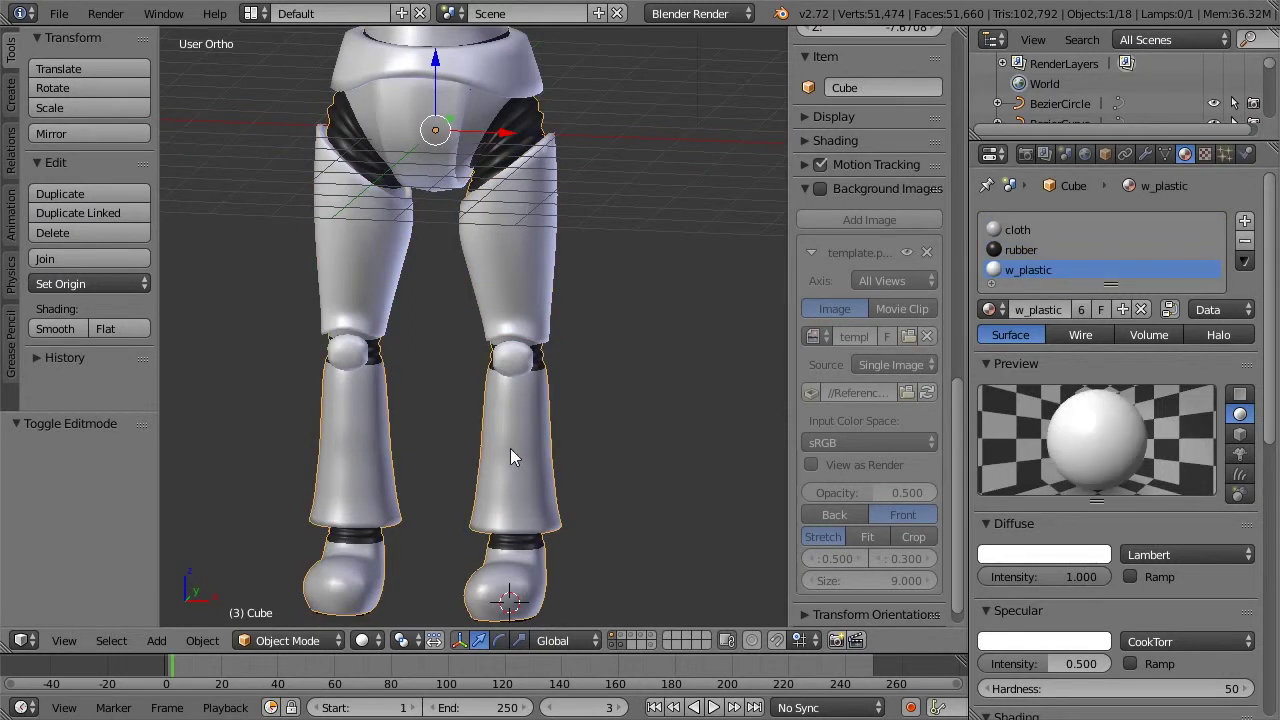
{"action": "right_click", "coordinate": [506, 358]}
Step: Select the main body and darken its cloth material's diffuse colour to a slightly deeper light grey
{"action": "right_click", "coordinate": [505, 444]}
{"action": "scroll", "coordinate": [505, 444], "scroll_direction": "down", "scroll_amount": 6}
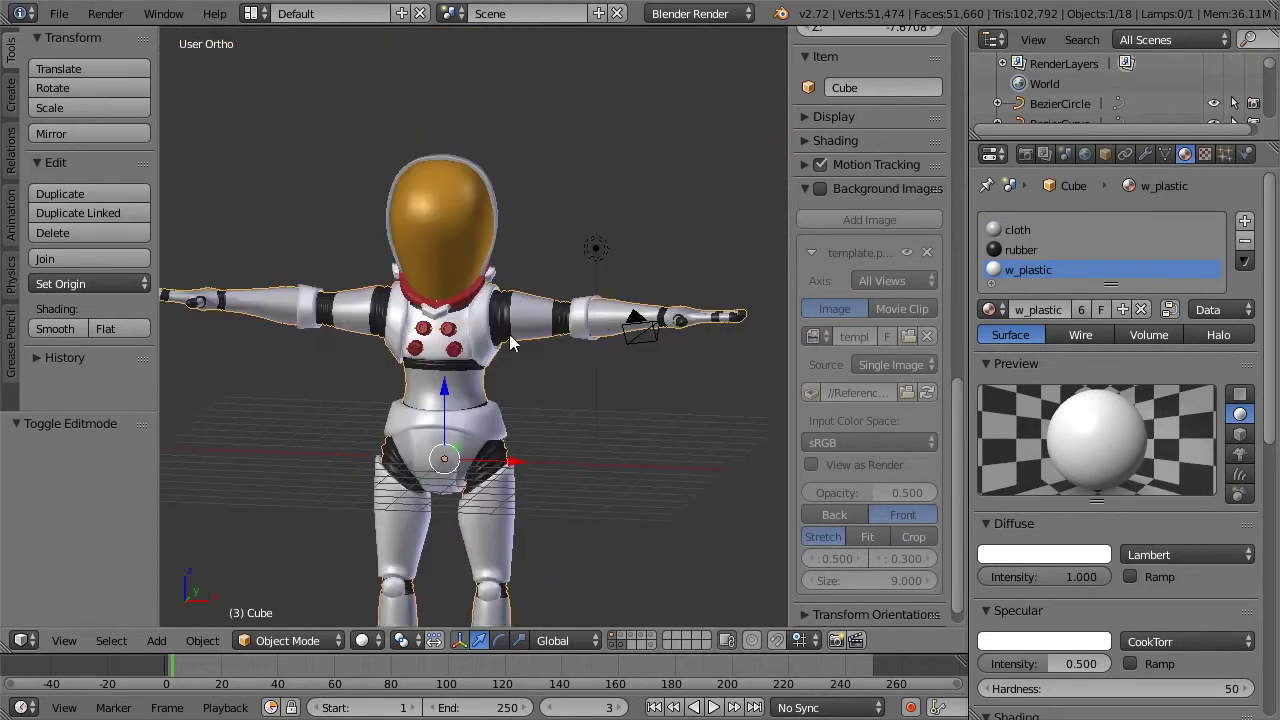
{"action": "middle_click_drag", "start_coordinate": [541, 425], "coordinate": [475, 525]}
{"action": "scroll", "coordinate": [546, 340], "scroll_direction": "up", "scroll_amount": 3}
{"action": "middle_click_drag", "start_coordinate": [561, 379], "coordinate": [529, 335], "text": "shift"}
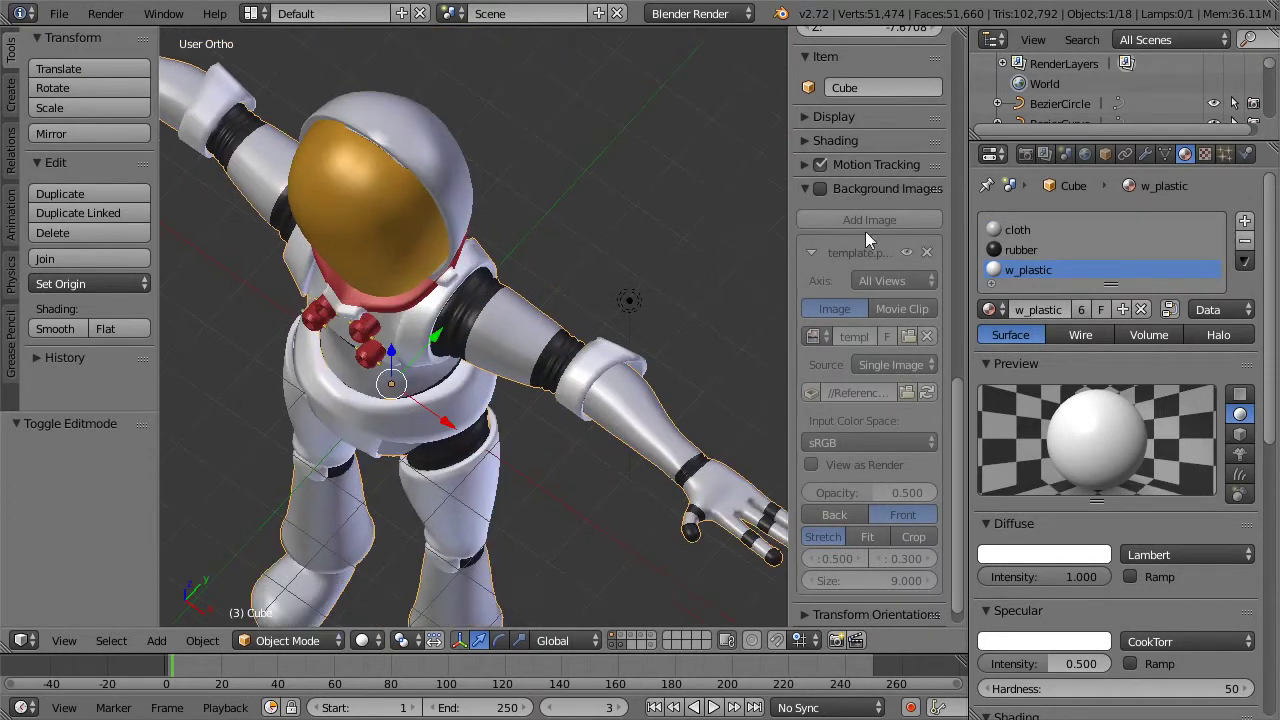
{"action": "left_click", "coordinate": [1011, 232]}
{"action": "left_click", "coordinate": [1048, 555]}
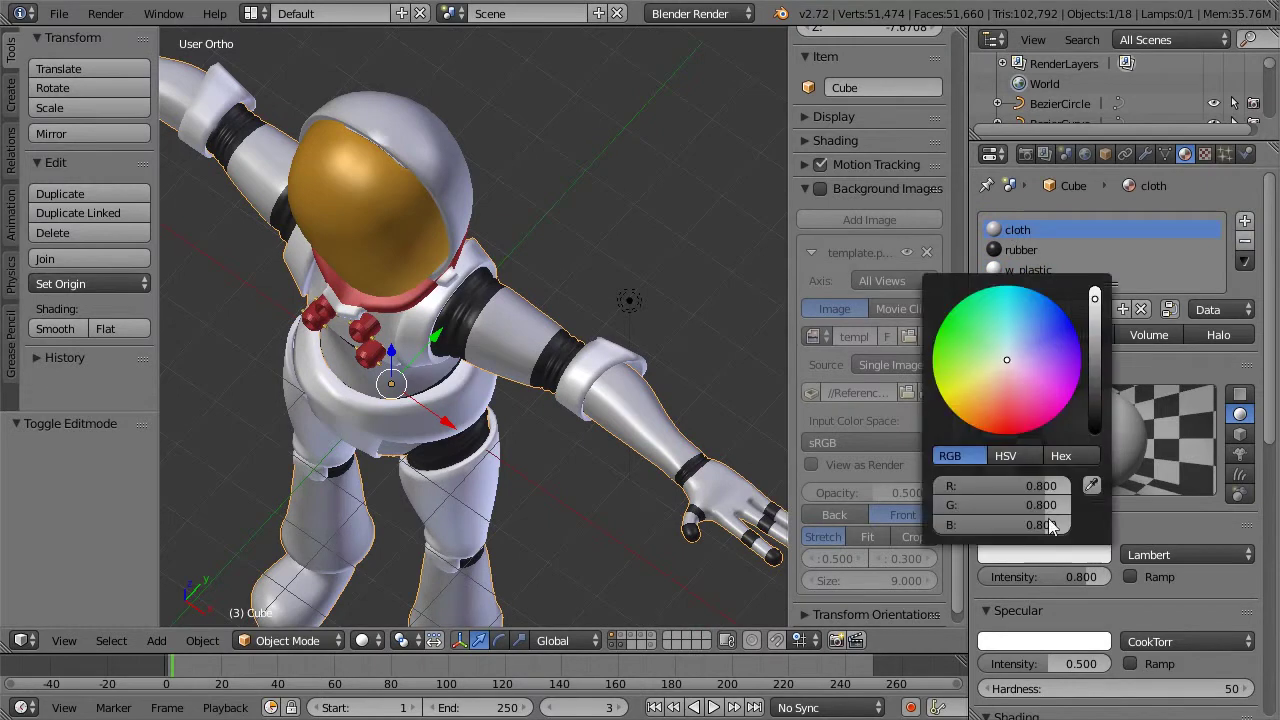
{"action": "left_click", "coordinate": [1096, 325]}
{"action": "left_click_drag", "start_coordinate": [1095, 320], "coordinate": [1096, 328]}
Step: Examine the darkened cloth against the white plastic parts on the torso, legs, arms and hand
{"action": "middle_click_drag", "start_coordinate": [588, 261], "coordinate": [625, 154]}
{"action": "scroll", "coordinate": [625, 154], "scroll_direction": "down", "scroll_amount": 3}
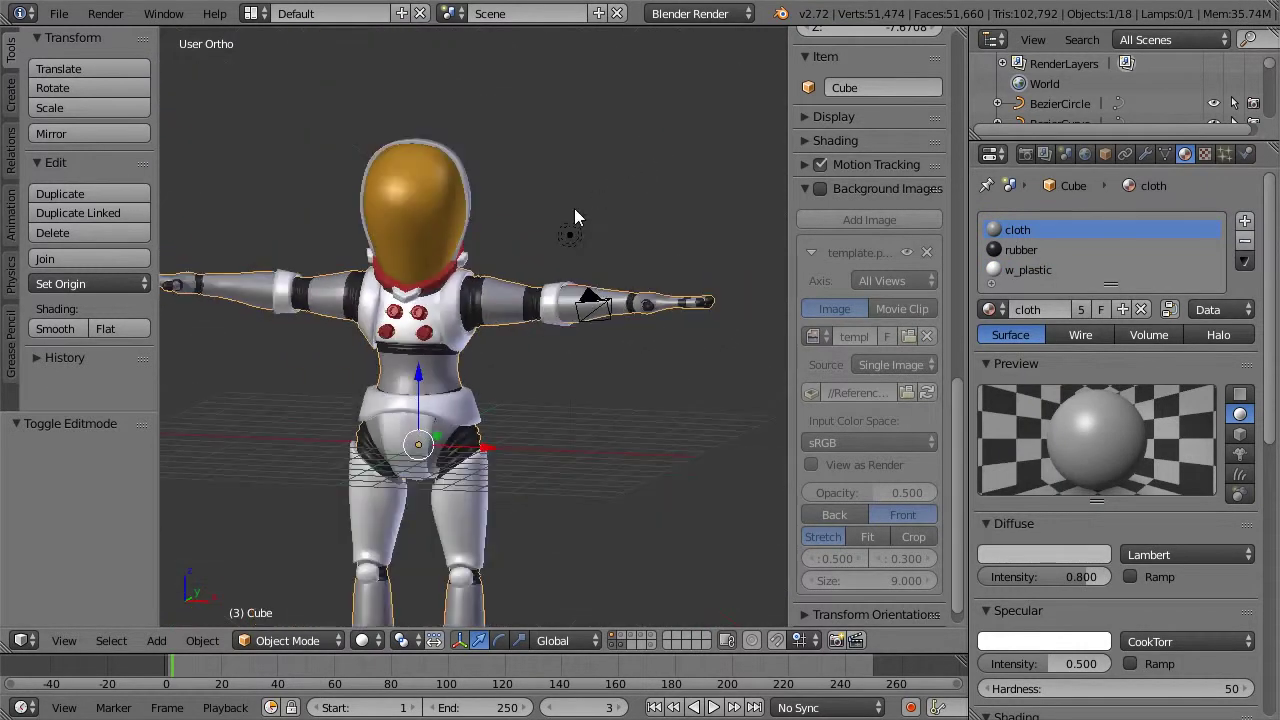
{"action": "middle_click_drag", "start_coordinate": [549, 265], "coordinate": [578, 105]}
{"action": "scroll", "coordinate": [612, 232], "scroll_direction": "up", "scroll_amount": 3}
{"action": "scroll", "coordinate": [620, 242], "scroll_direction": "down", "scroll_amount": 3}
{"action": "scroll", "coordinate": [626, 280], "scroll_direction": "up", "scroll_amount": 3}
{"action": "middle_click_drag", "start_coordinate": [629, 303], "coordinate": [462, 305]}
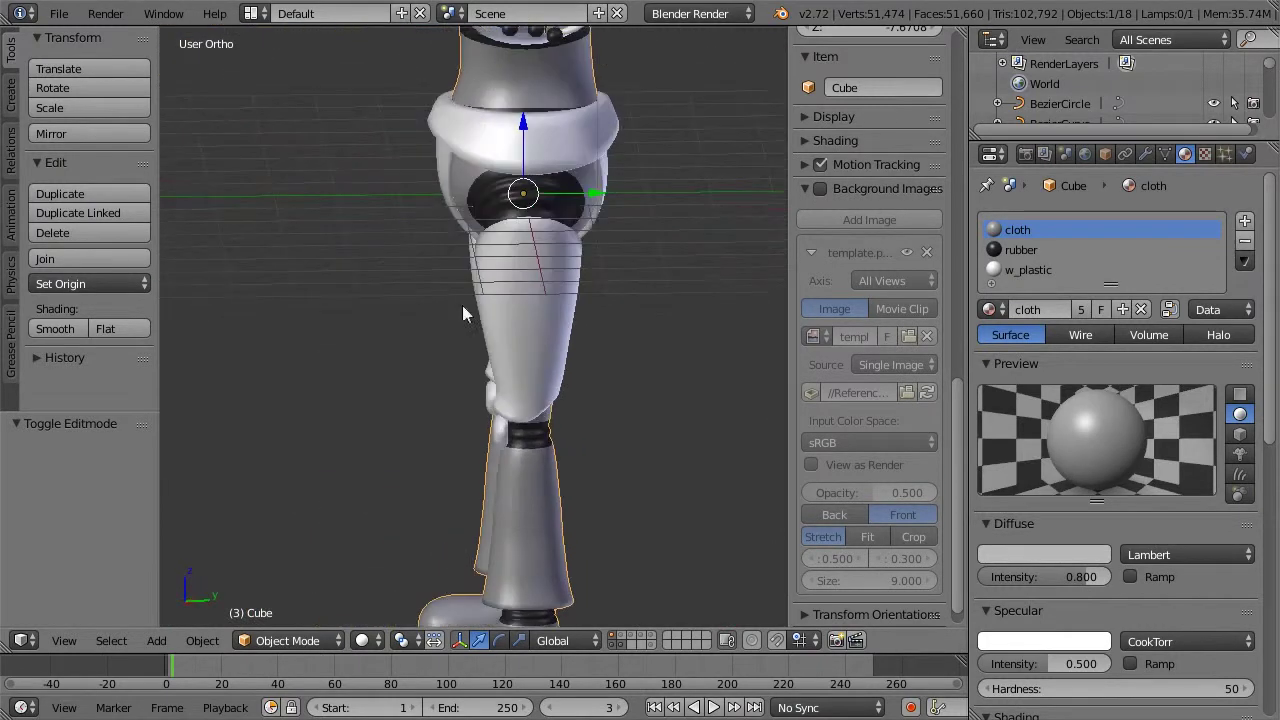
{"action": "scroll", "coordinate": [462, 397], "scroll_direction": "down", "scroll_amount": 3}
{"action": "middle_click_drag", "start_coordinate": [421, 254], "coordinate": [672, 370]}
{"action": "scroll", "coordinate": [545, 318], "scroll_direction": "up", "scroll_amount": 3}
{"action": "scroll", "coordinate": [600, 270], "scroll_direction": "down", "scroll_amount": 6}
{"action": "middle_click_drag", "start_coordinate": [573, 223], "coordinate": [537, 322], "text": "shift"}
{"action": "scroll", "coordinate": [567, 335], "scroll_direction": "up", "scroll_amount": 6}
{"action": "scroll", "coordinate": [622, 220], "scroll_direction": "down", "scroll_amount": 3}
{"action": "scroll", "coordinate": [497, 393], "scroll_direction": "up", "scroll_amount": 3}
{"action": "scroll", "coordinate": [411, 345], "scroll_direction": "up", "scroll_amount": 2}
{"action": "scroll", "coordinate": [537, 322], "scroll_direction": "up", "scroll_amount": 1}
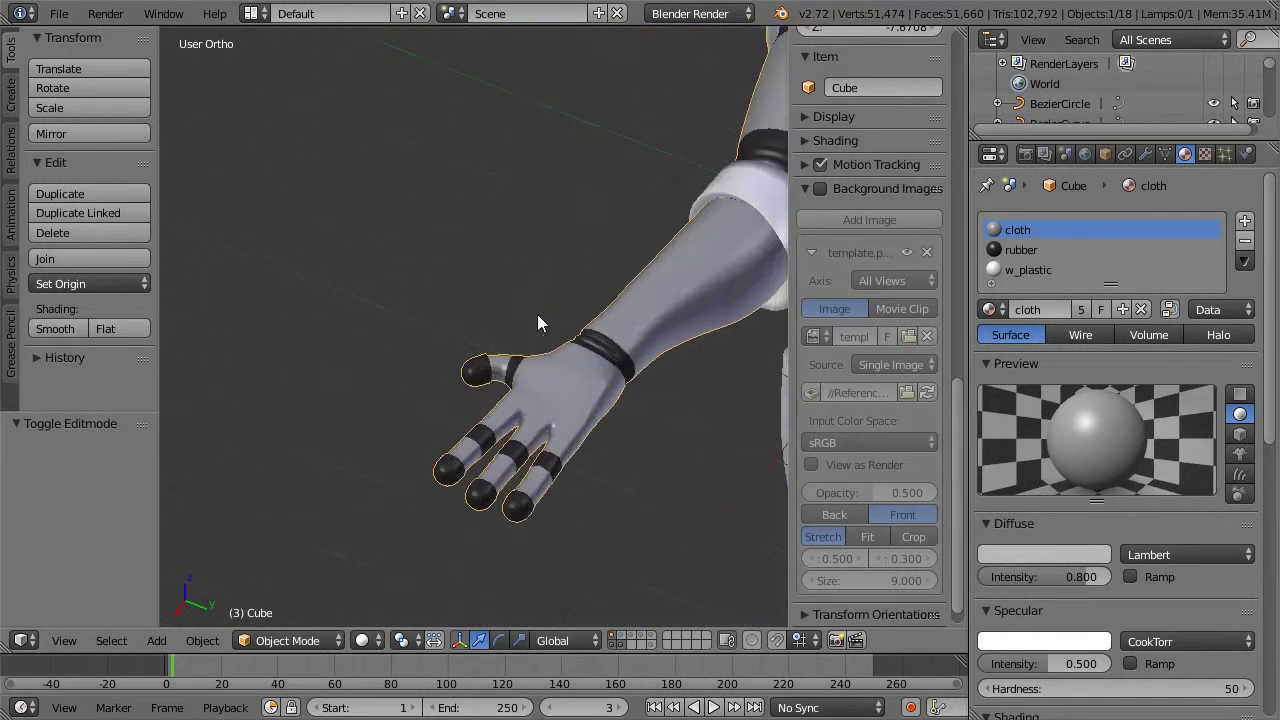
{"action": "scroll", "coordinate": [543, 277], "scroll_direction": "down", "scroll_amount": 4}
Step: Select the rear helmet shell and replace its visor material with w_plastic
{"action": "middle_click_drag", "start_coordinate": [621, 229], "coordinate": [530, 297]}
{"action": "right_click", "coordinate": [559, 230]}
{"action": "key", "text": "Tab"}
{"action": "key", "text": "Tab"}
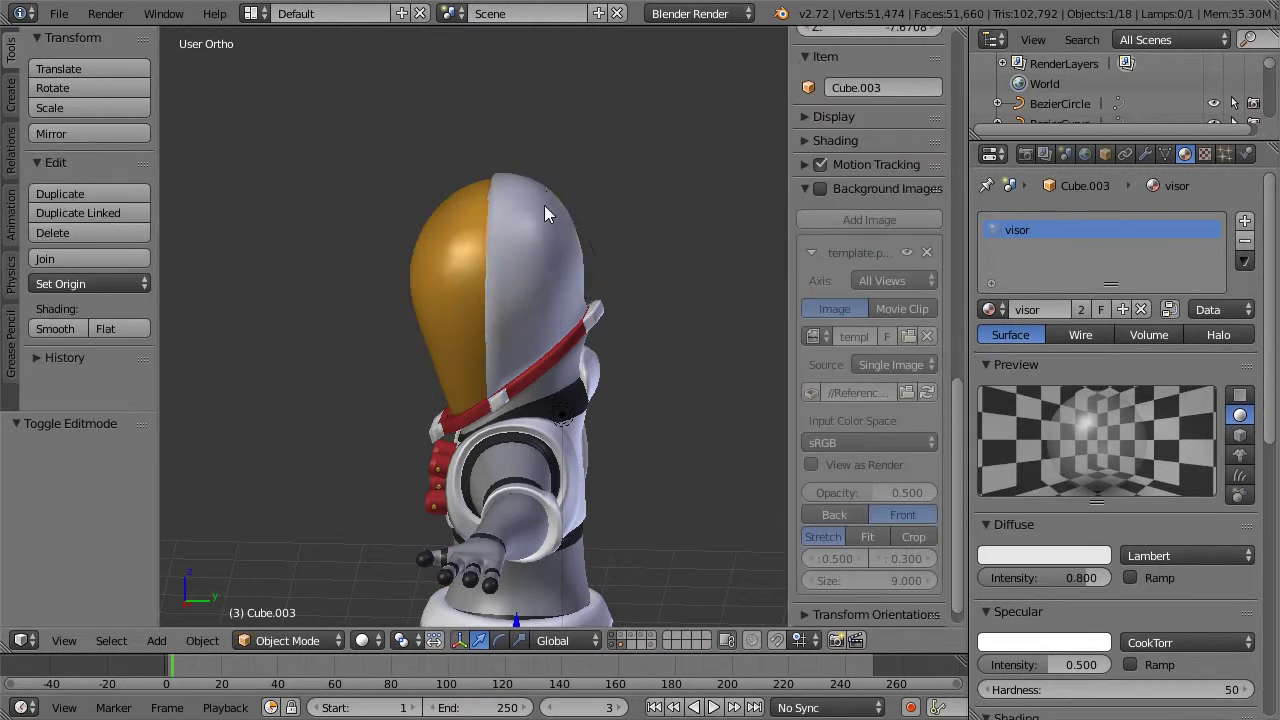
{"action": "right_click", "coordinate": [544, 205]}
{"action": "key", "text": "Tab"}
{"action": "key", "text": "Tab"}
{"action": "key", "text": "a"}
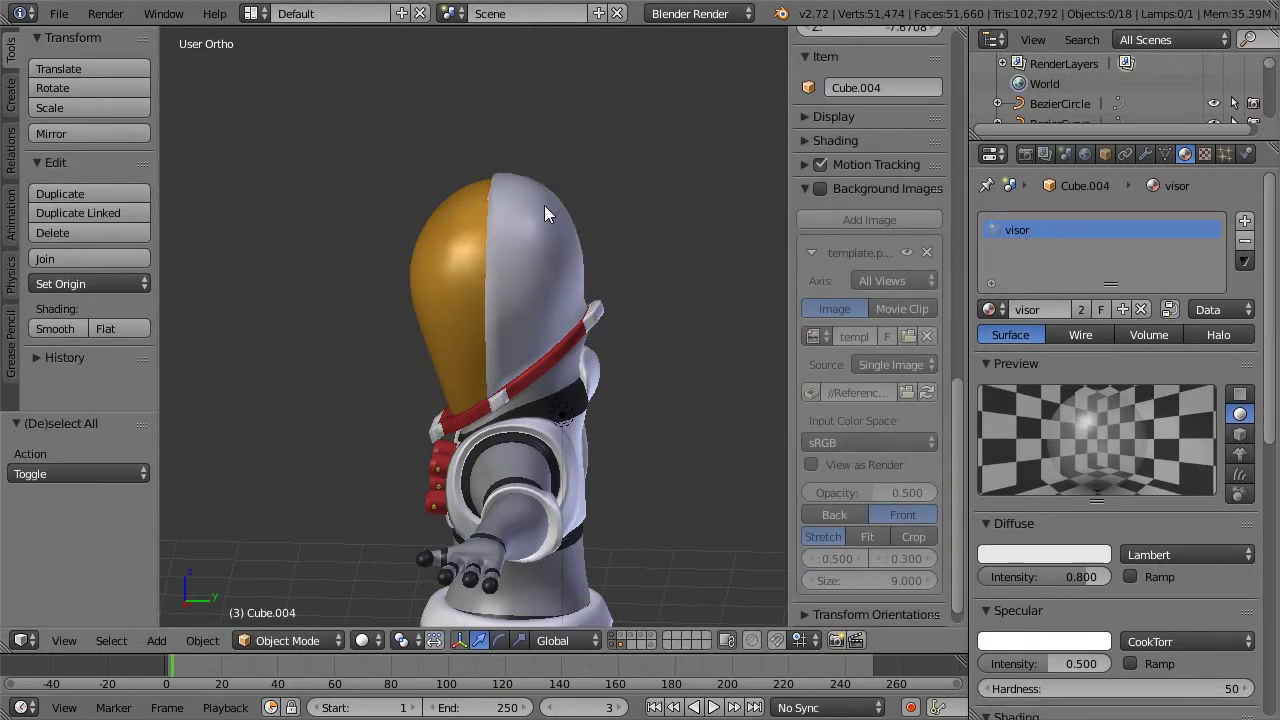
{"action": "right_click", "coordinate": [544, 205]}
{"action": "left_click", "coordinate": [989, 310]}
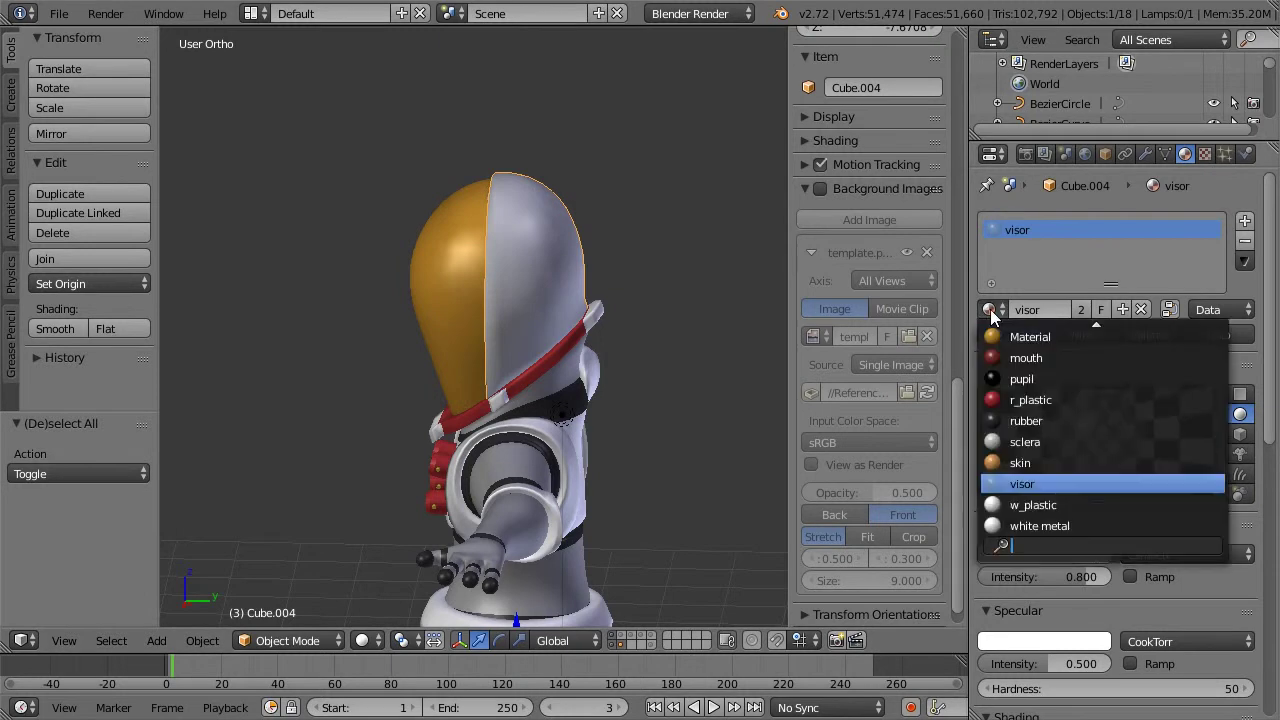
{"action": "left_click", "coordinate": [1030, 505]}
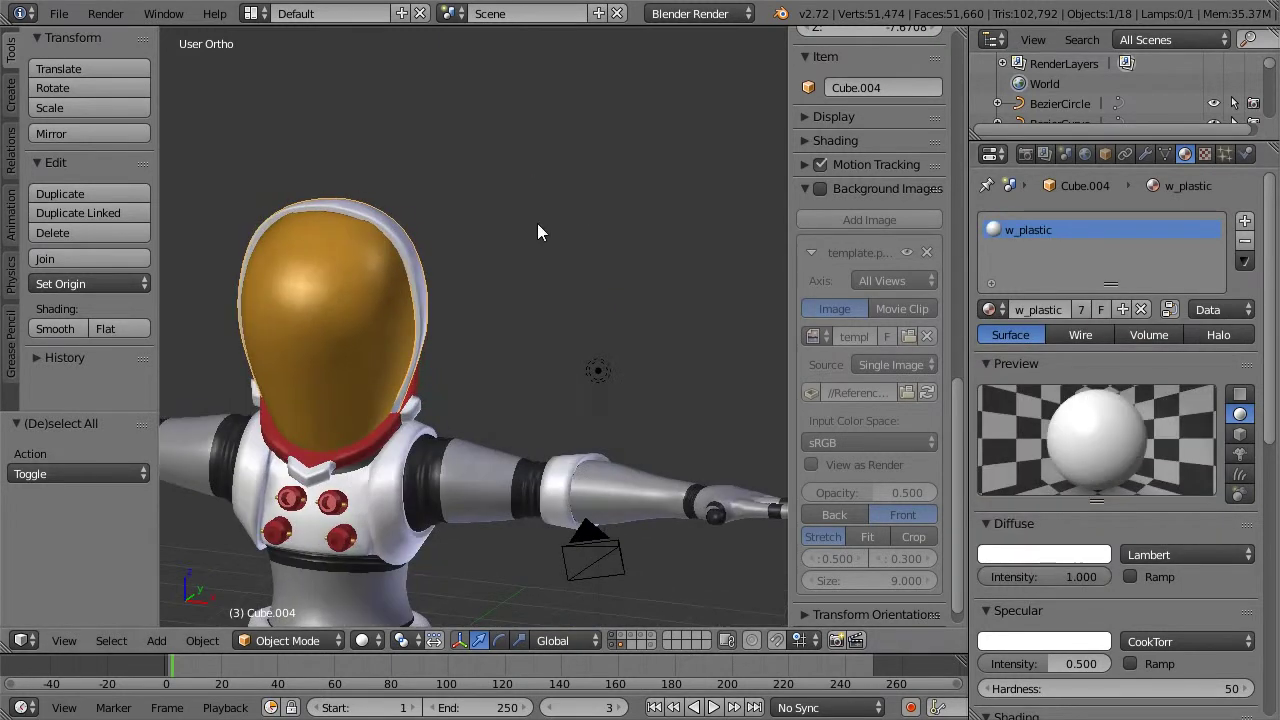
Step: Inspect the white helmet shell and the material balance across the whole character
{"action": "middle_click_drag", "start_coordinate": [425, 238], "coordinate": [460, 217]}
{"action": "middle_click_drag", "start_coordinate": [589, 257], "coordinate": [574, 180]}
{"action": "scroll", "coordinate": [586, 245], "scroll_direction": "up", "scroll_amount": 5}
{"action": "middle_click_drag", "start_coordinate": [488, 251], "coordinate": [584, 247]}
{"action": "scroll", "coordinate": [593, 238], "scroll_direction": "down", "scroll_amount": 3}
{"action": "middle_click_drag", "start_coordinate": [553, 293], "coordinate": [610, 158], "text": "shift"}
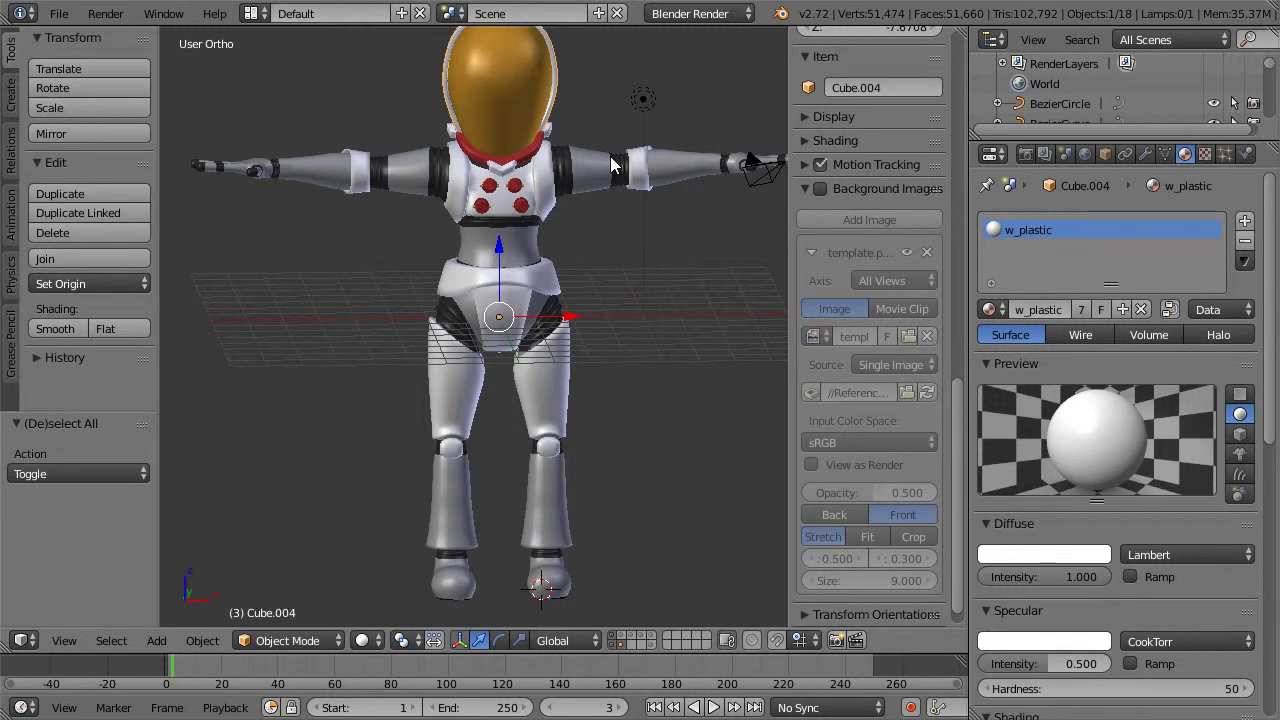
{"action": "scroll", "coordinate": [589, 339], "scroll_direction": "down", "scroll_amount": 2}
{"action": "middle_click_drag", "start_coordinate": [634, 257], "coordinate": [619, 290], "text": "shift"}
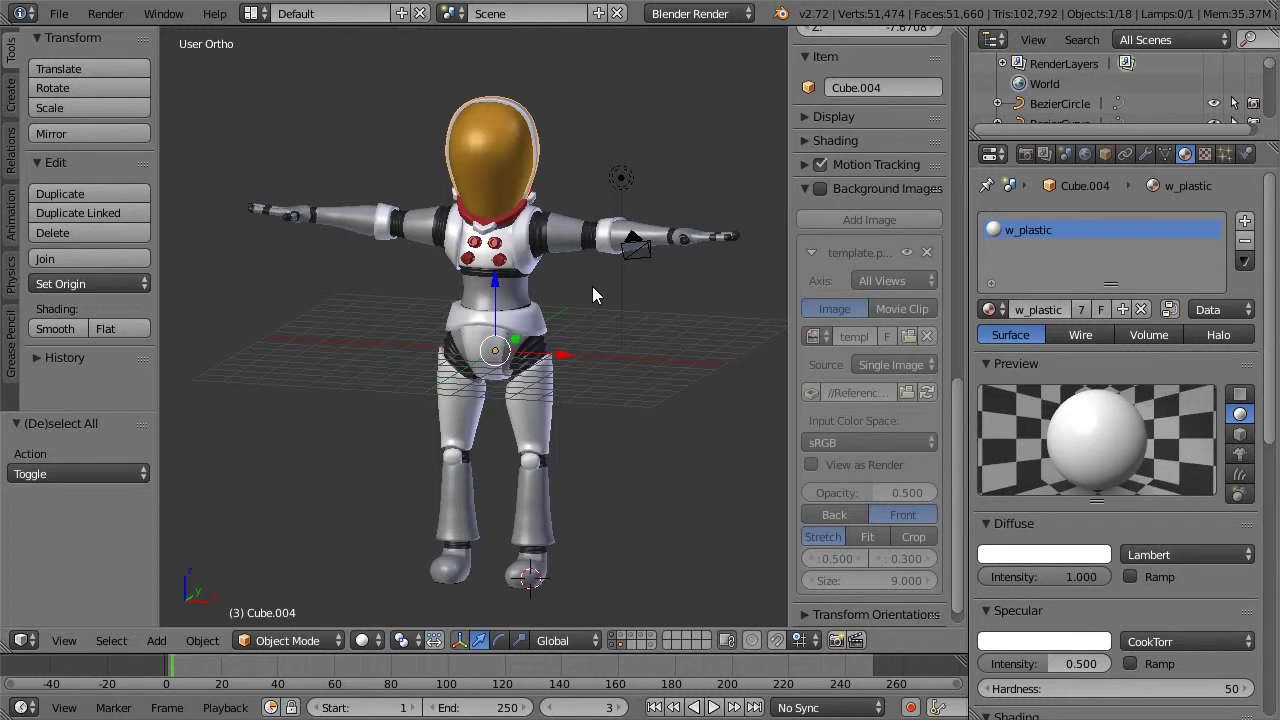
Step: Hide both side panels of the 3D view and split it into two side-by-side areas
{"action": "key", "text": "n"}
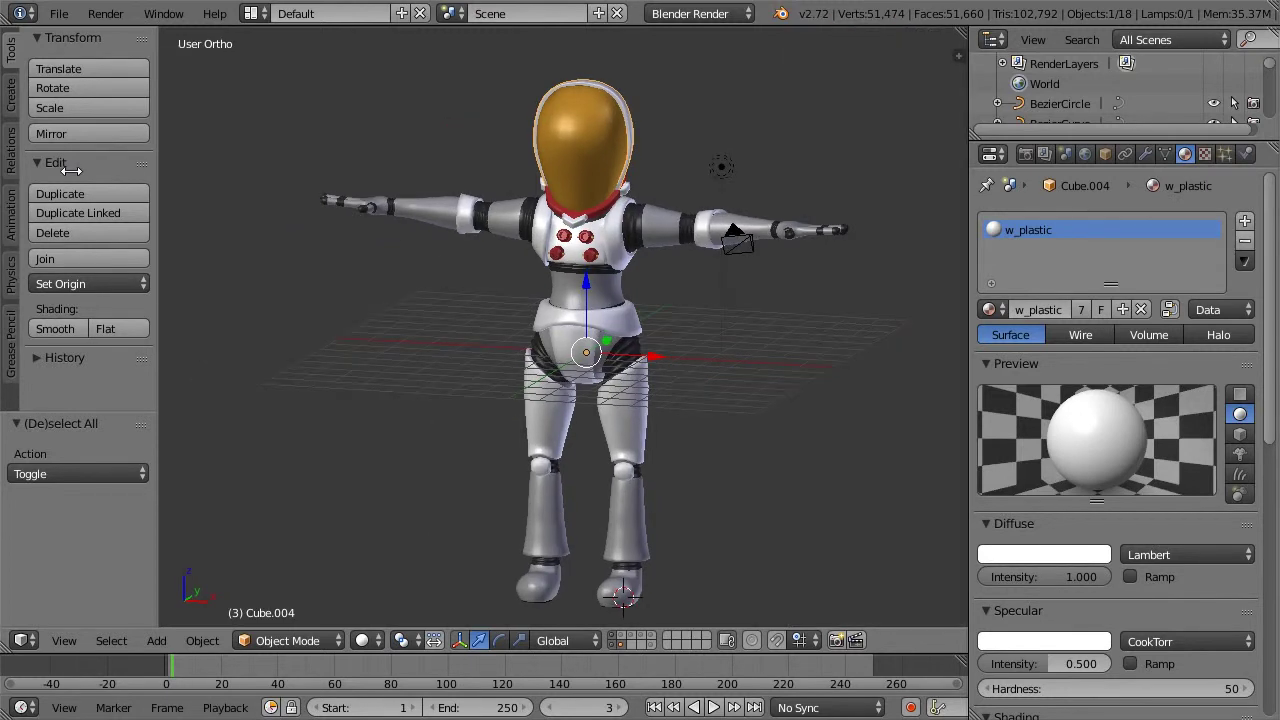
{"action": "key", "text": "t"}
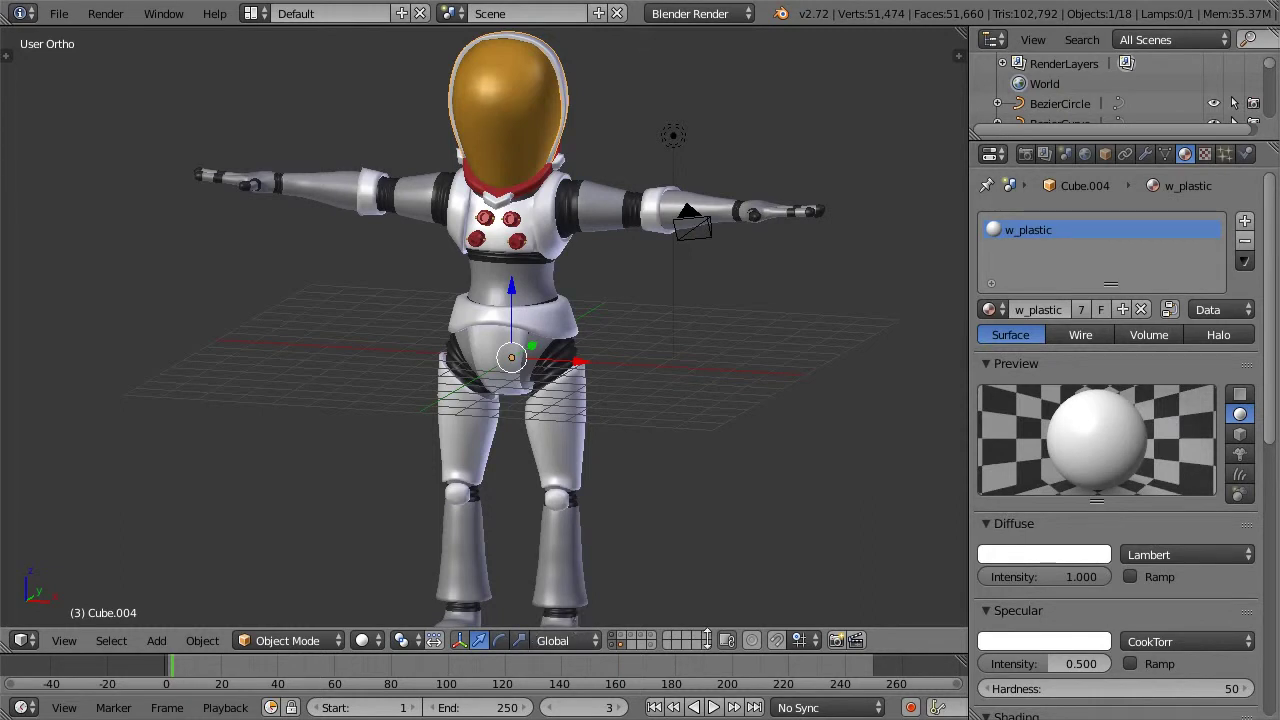
{"action": "right_click", "coordinate": [903, 654]}
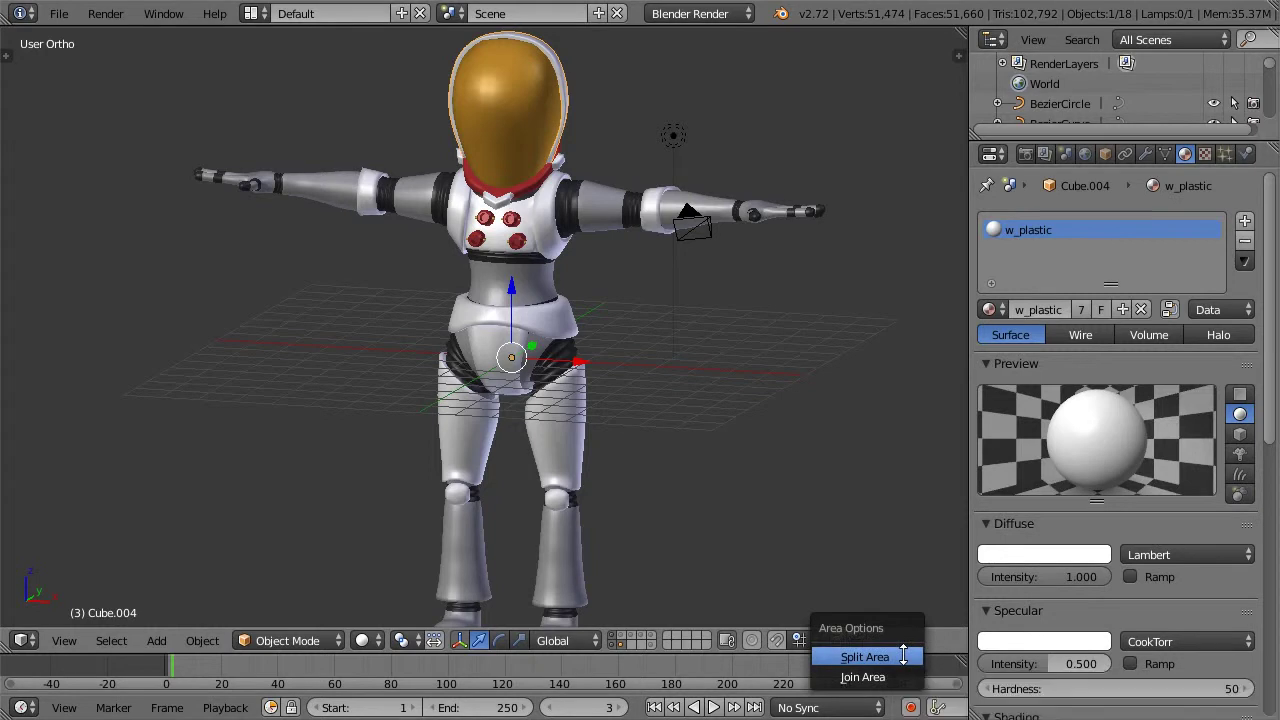
{"action": "left_click", "coordinate": [864, 656]}
{"action": "left_click", "coordinate": [525, 535]}
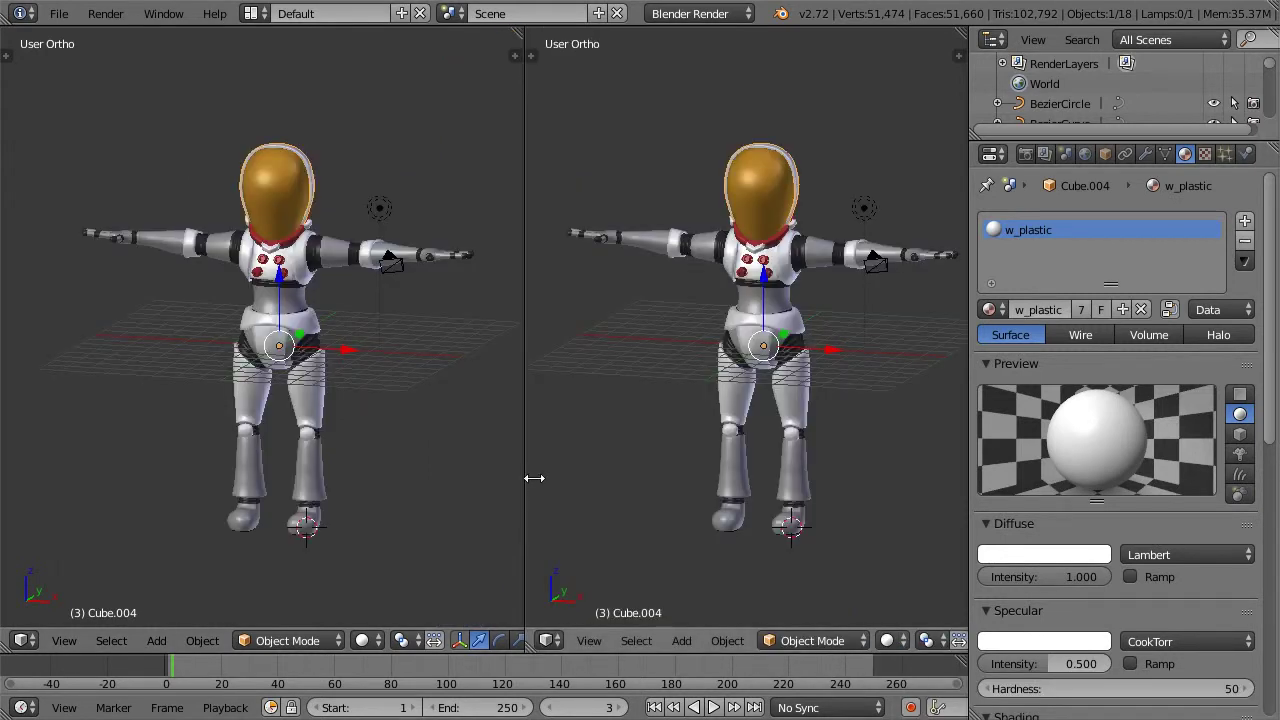
Step: Split the left 3D view into upper and lower areas and make the lower one a UV/Image Editor
{"action": "right_click", "coordinate": [523, 340]}
{"action": "left_click", "coordinate": [515, 335]}
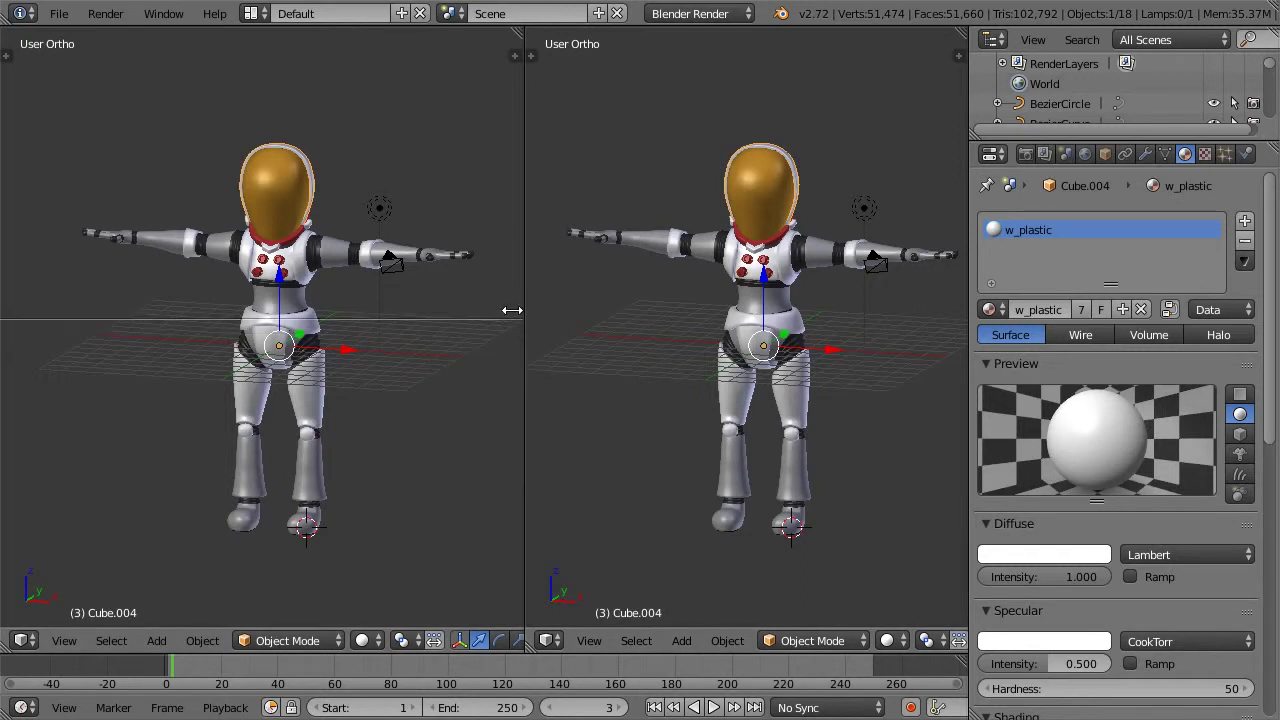
{"action": "left_click", "coordinate": [511, 310]}
{"action": "left_click", "coordinate": [24, 642]}
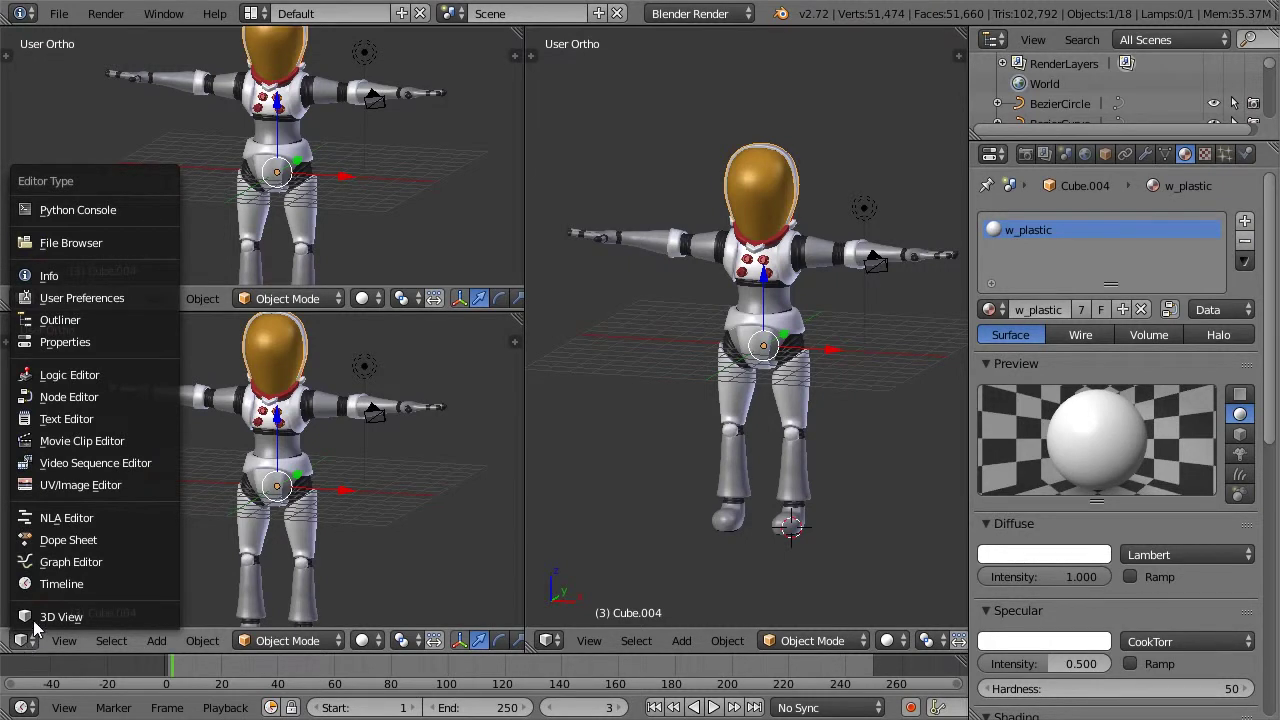
{"action": "left_click", "coordinate": [70, 484]}
{"action": "scroll", "coordinate": [296, 408], "scroll_direction": "down", "scroll_amount": 3}
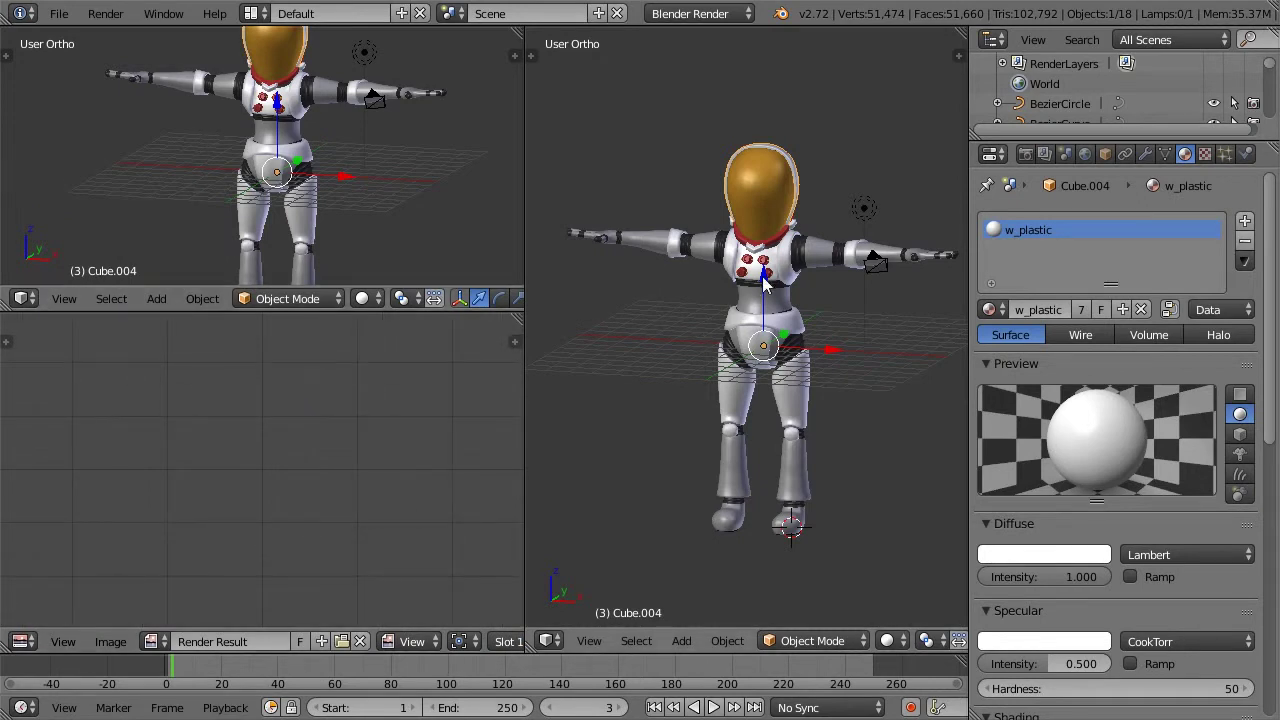
Step: Add a mesh plane at the 3D cursor and raise it vertically to the character's hip height
{"action": "middle_click_drag", "start_coordinate": [840, 258], "coordinate": [806, 302]}
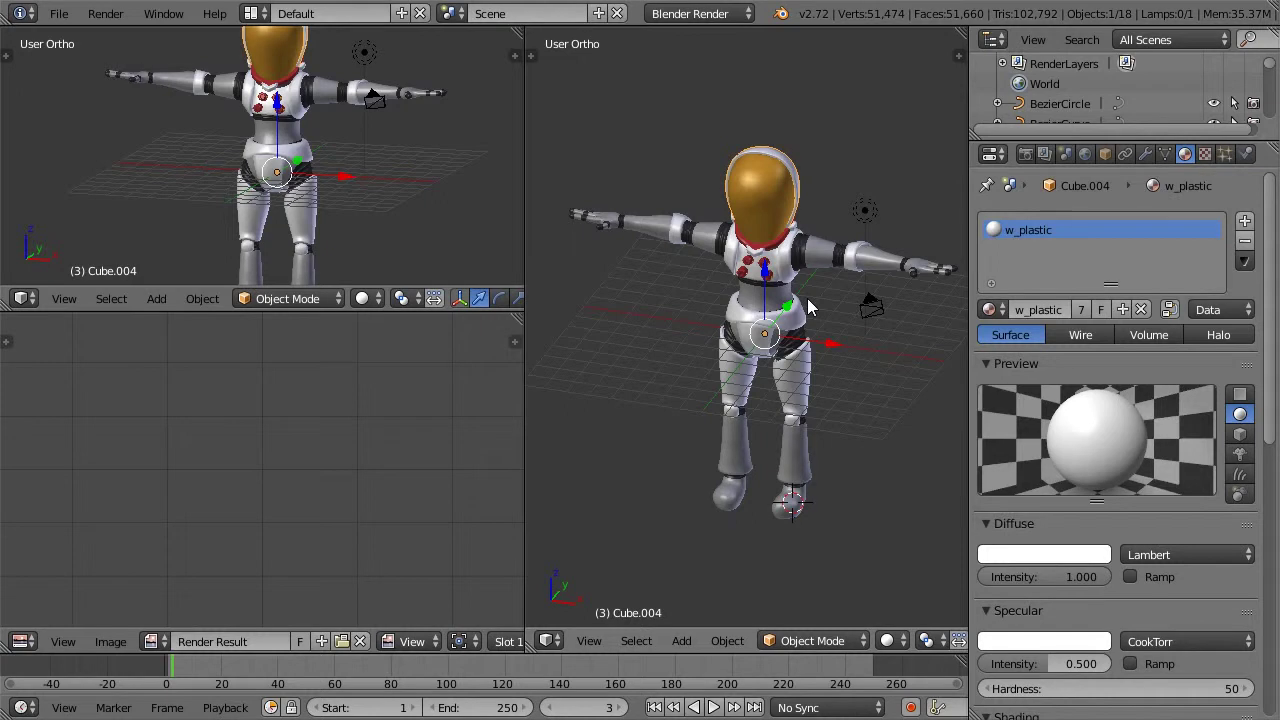
{"action": "mouse_move", "coordinate": [821, 345]}
{"action": "middle_mouse_down", "text": "shift"}
{"action": "mouse_move", "coordinate": [790, 347]}
{"action": "mouse_move", "coordinate": [820, 341]}
{"action": "middle_mouse_up", "text": "shift"}
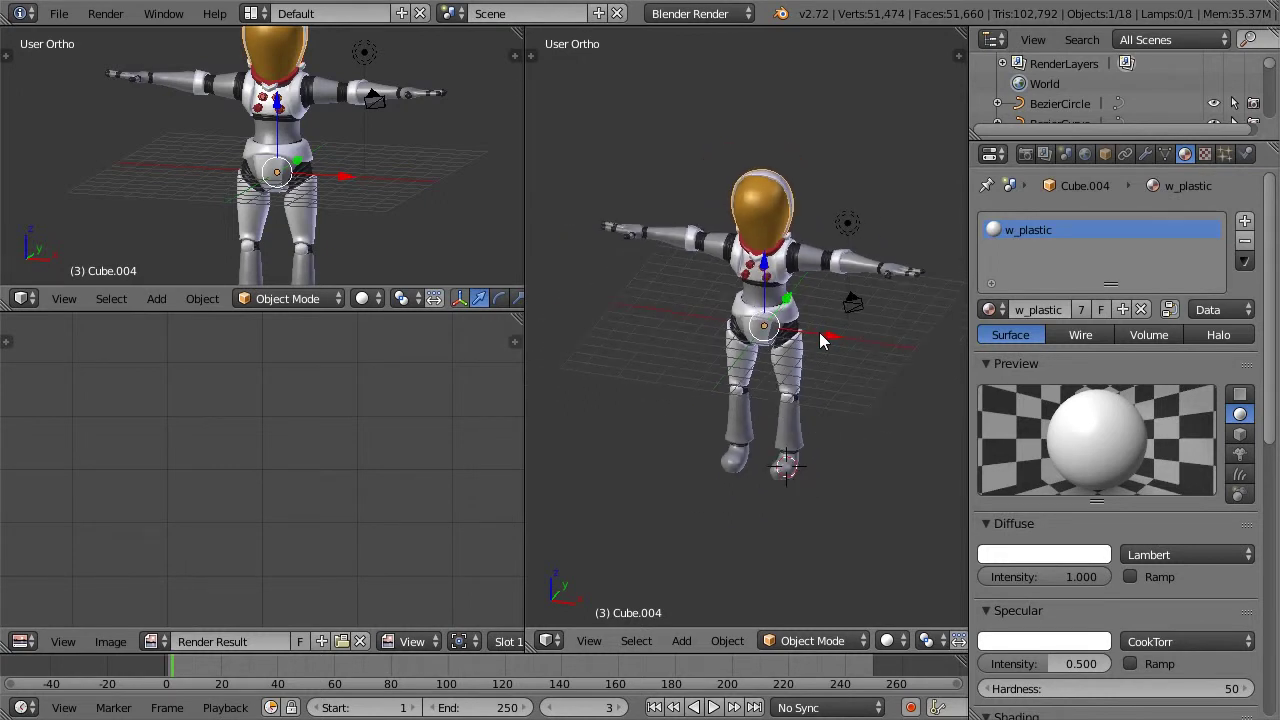
{"action": "key", "text": "shift+a"}
{"action": "mouse_move", "coordinate": [819, 332]}
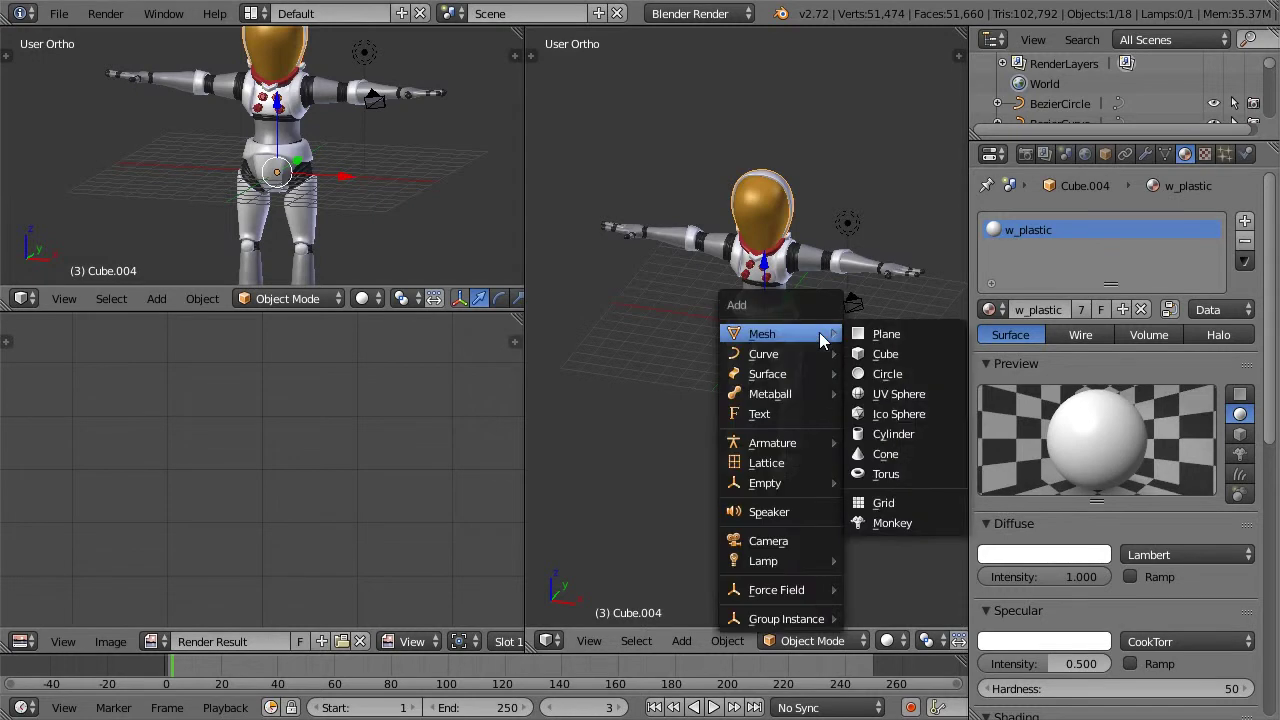
{"action": "left_click", "coordinate": [874, 337]}
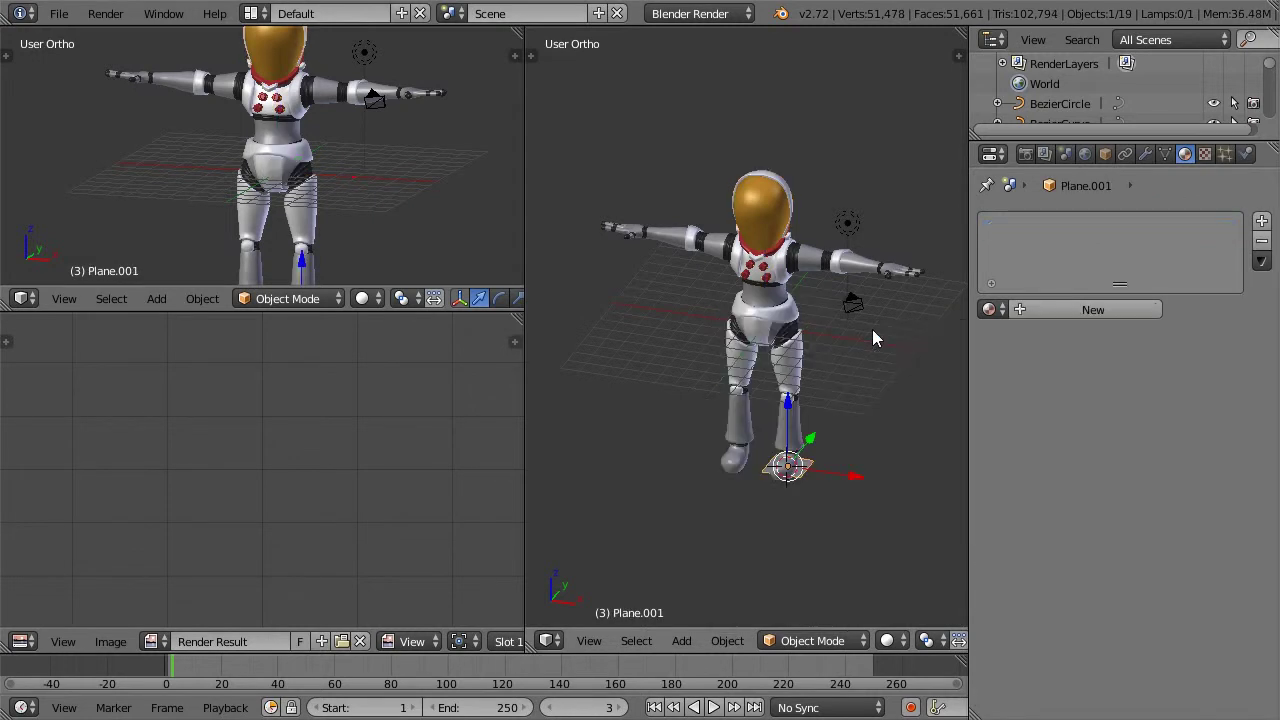
{"action": "key", "text": "g"}
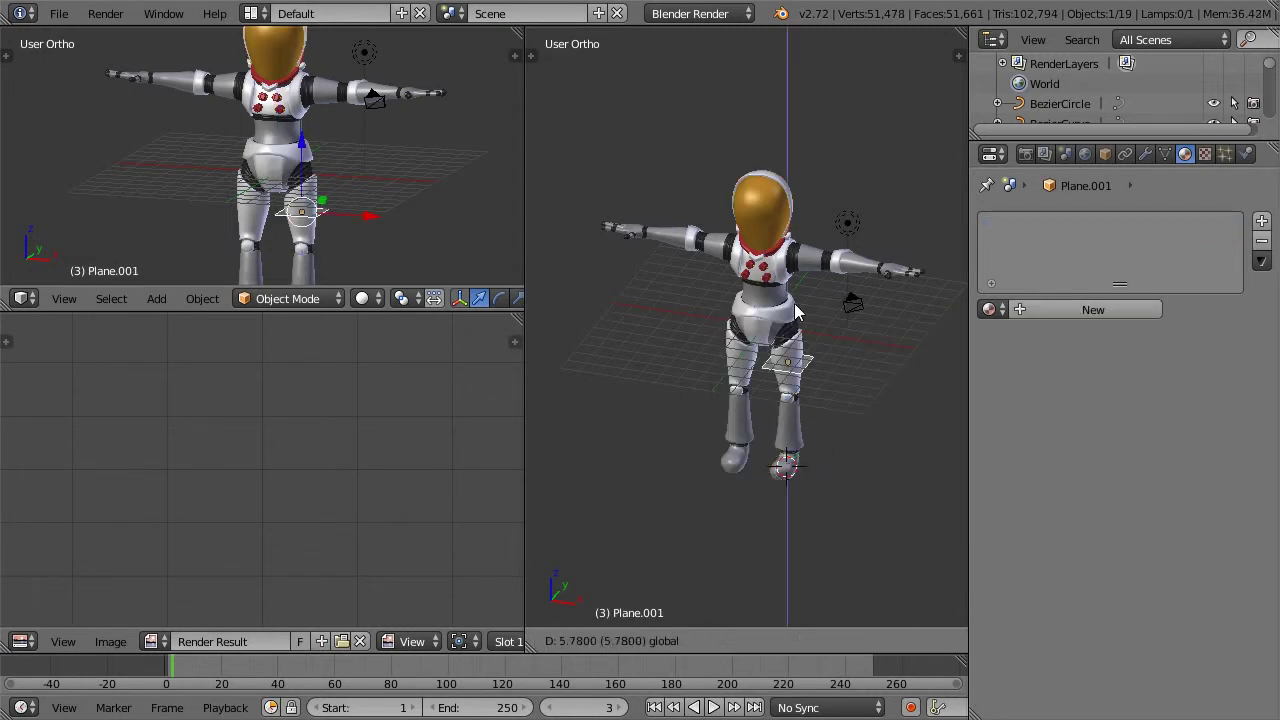
{"action": "left_click", "coordinate": [795, 290]}
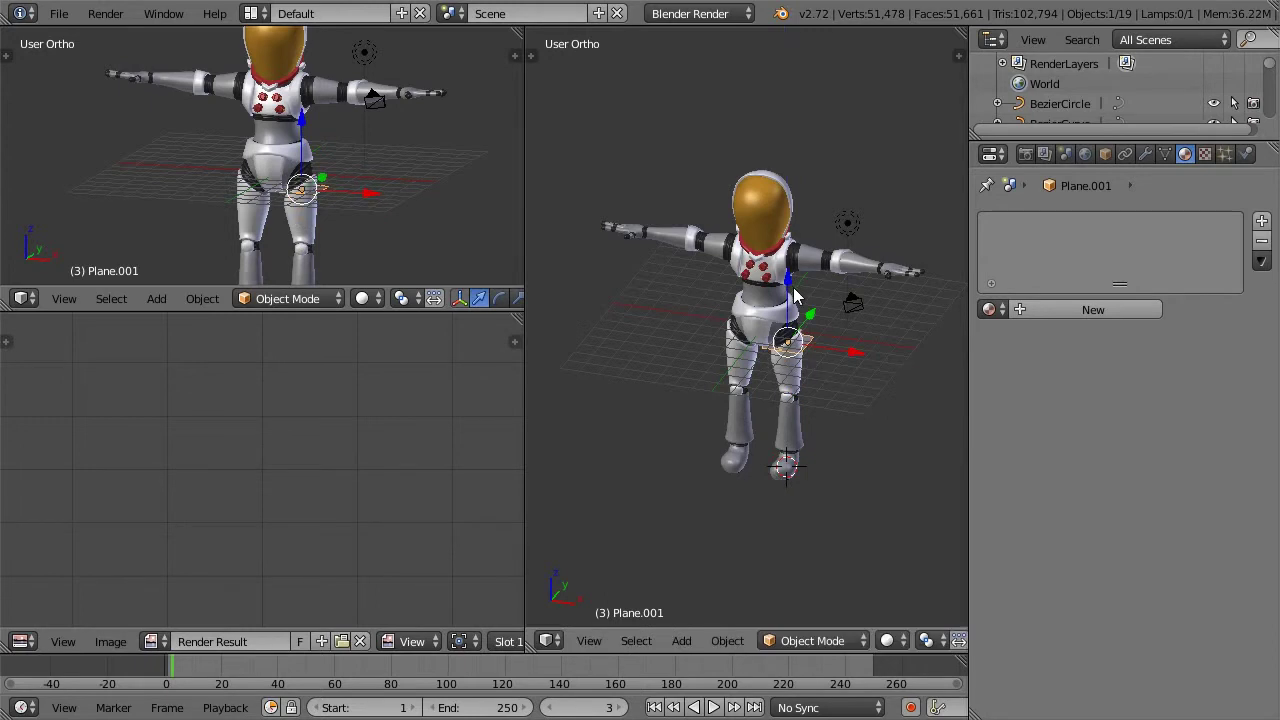
Step: Move the plane along the X axis until it stands well outside the character's outstretched hand
{"action": "key", "text": "g"}
{"action": "key", "text": "x"}
{"action": "left_click", "coordinate": [932, 377]}
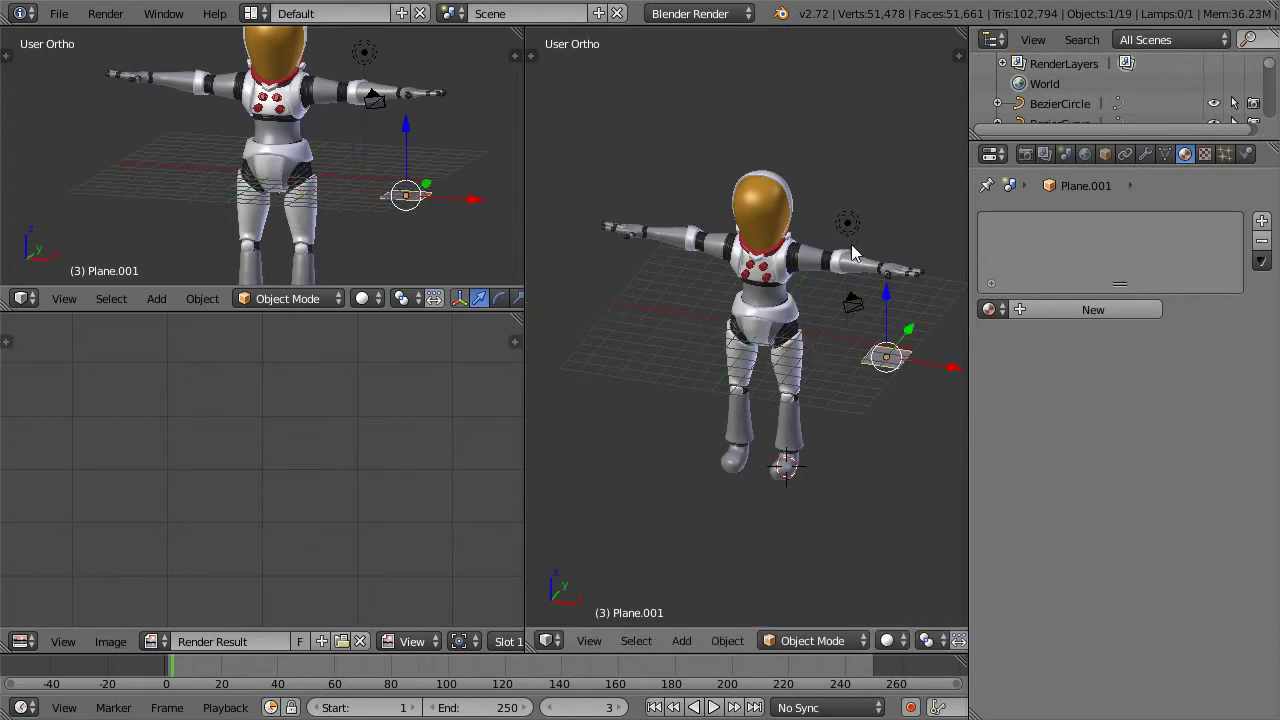
{"action": "middle_click_drag", "start_coordinate": [887, 343], "coordinate": [843, 336]}
{"action": "scroll", "coordinate": [843, 336], "scroll_direction": "down", "scroll_amount": 2}
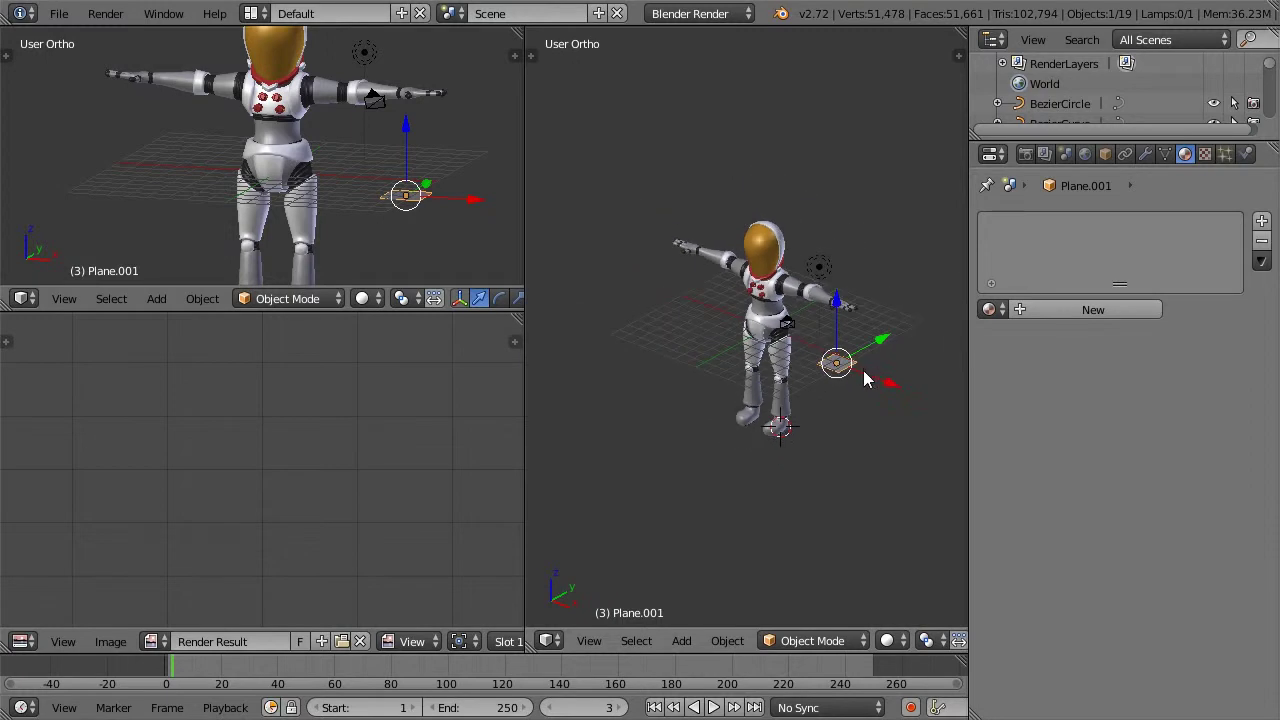
{"action": "key", "text": "g"}
{"action": "key", "text": "x"}
{"action": "left_click", "coordinate": [932, 404]}
{"action": "key", "text": "KP_1"}
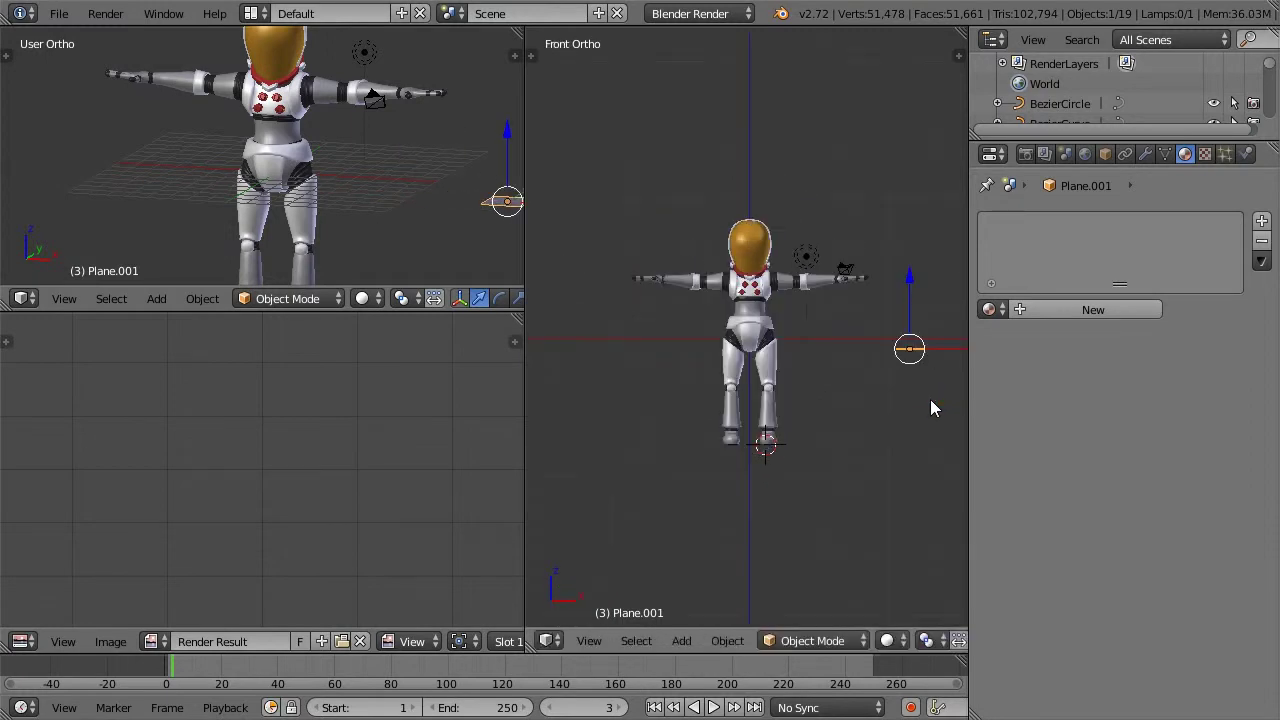
{"action": "scroll", "coordinate": [930, 399], "scroll_direction": "down", "scroll_amount": 3}
{"action": "key", "text": "g"}
{"action": "key", "text": "x"}
{"action": "left_click", "coordinate": [933, 337]}
Step: Rotate the plane upright to face the character, raise it slightly and scale it taller than the figure
{"action": "key", "text": "r"}
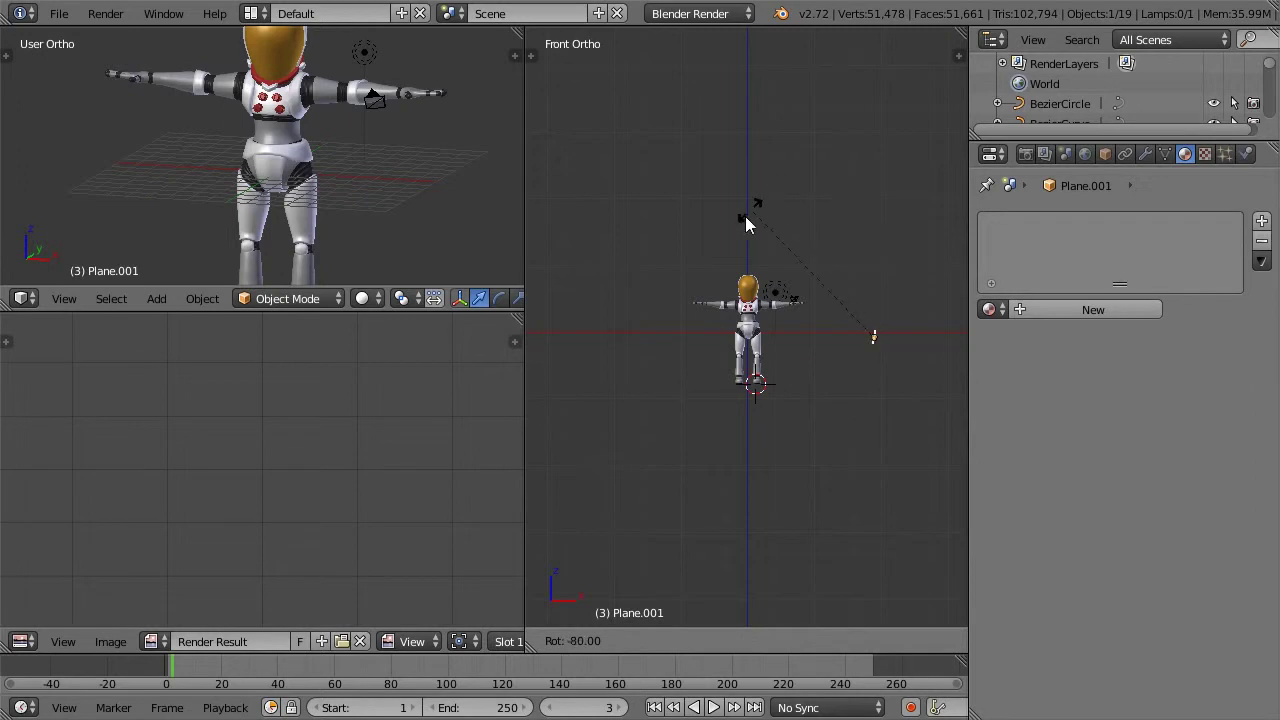
{"action": "left_click", "coordinate": [737, 236]}
{"action": "left_click_drag", "start_coordinate": [871, 281], "coordinate": [878, 265]}
{"action": "key", "text": "s"}
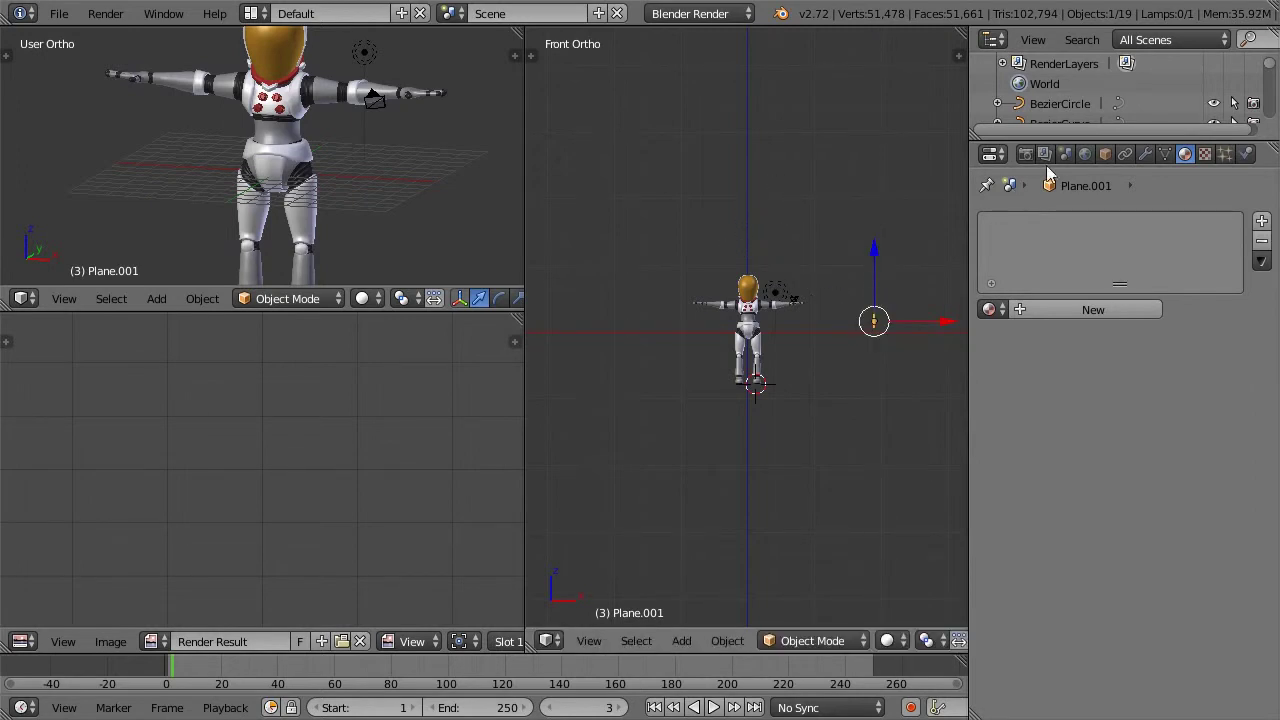
{"action": "left_click", "coordinate": [1072, 152]}
{"action": "key", "text": "s"}
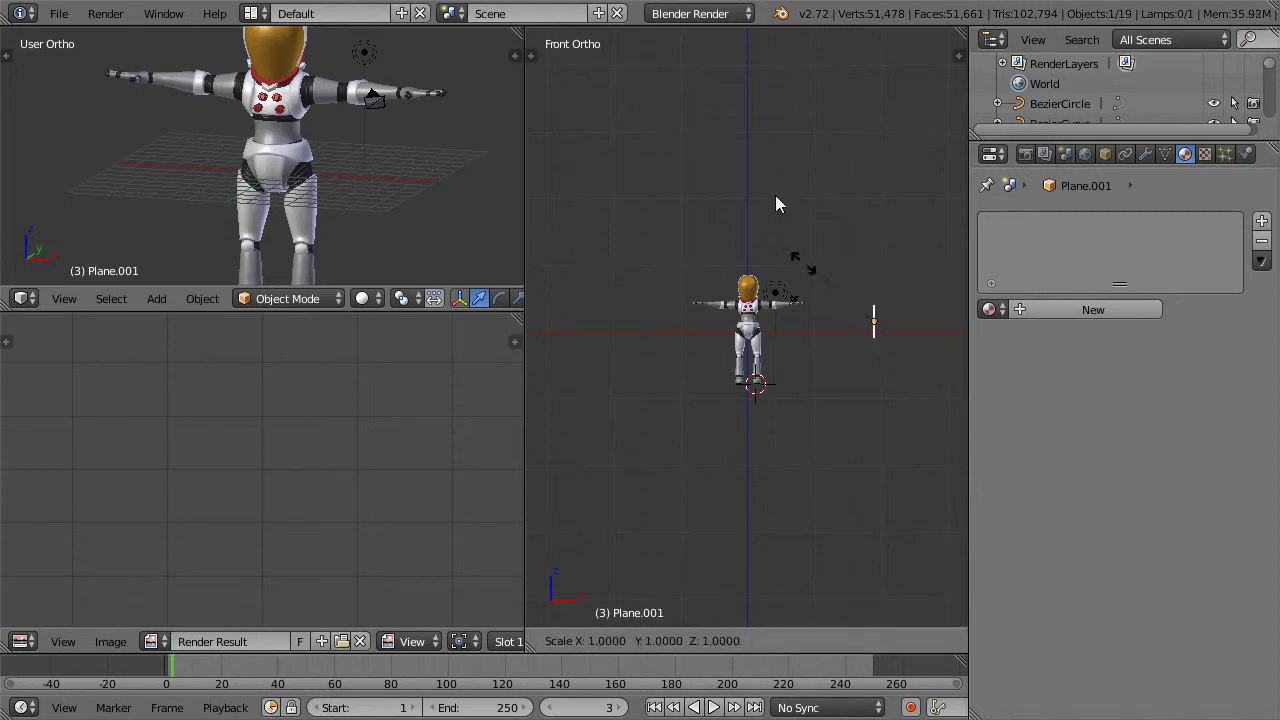
{"action": "left_click", "coordinate": [608, 64]}
Step: Duplicate the upright plane and move the copy along the X axis to the character's opposite side
{"action": "key", "text": "shift+d"}
{"action": "left_click", "coordinate": [931, 296]}
{"action": "left_click_drag", "start_coordinate": [940, 321], "coordinate": [721, 312]}
{"action": "left_click", "coordinate": [678, 309]}
{"action": "middle_click_drag", "start_coordinate": [749, 248], "coordinate": [773, 350]}
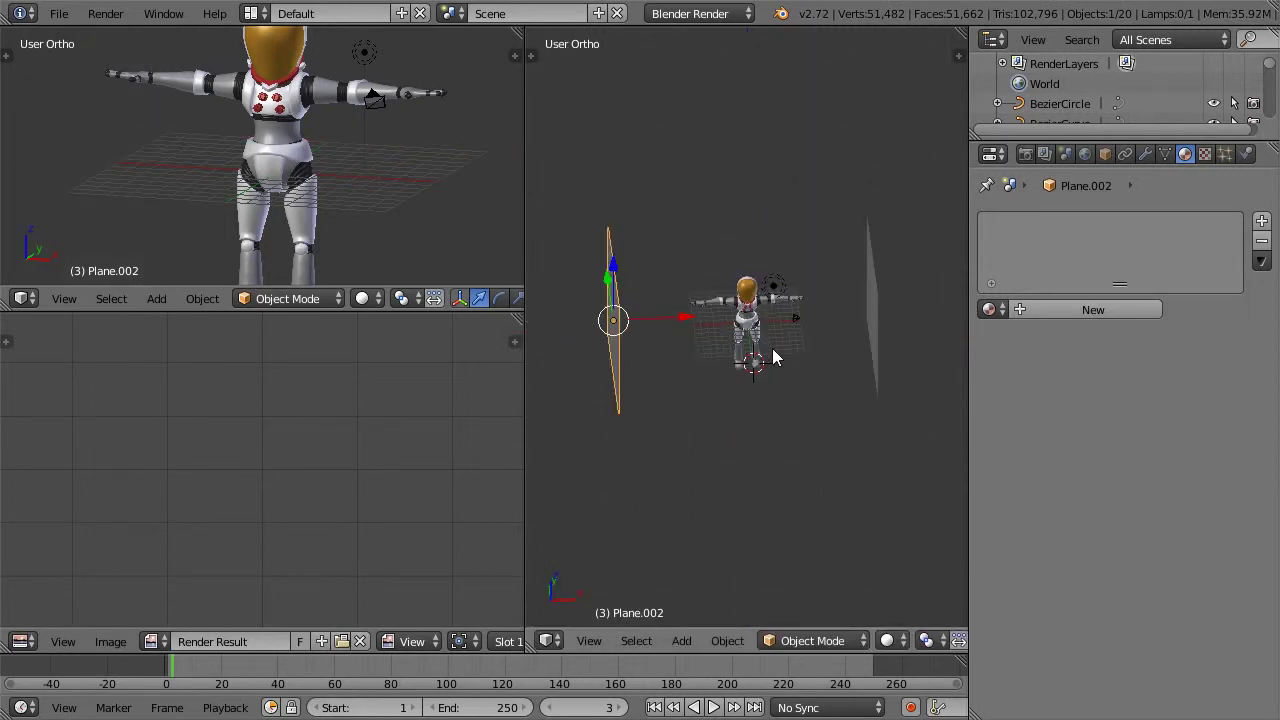
Step: Create a new material for the duplicated upright plane and name it emitter
{"action": "left_click", "coordinate": [1083, 309]}
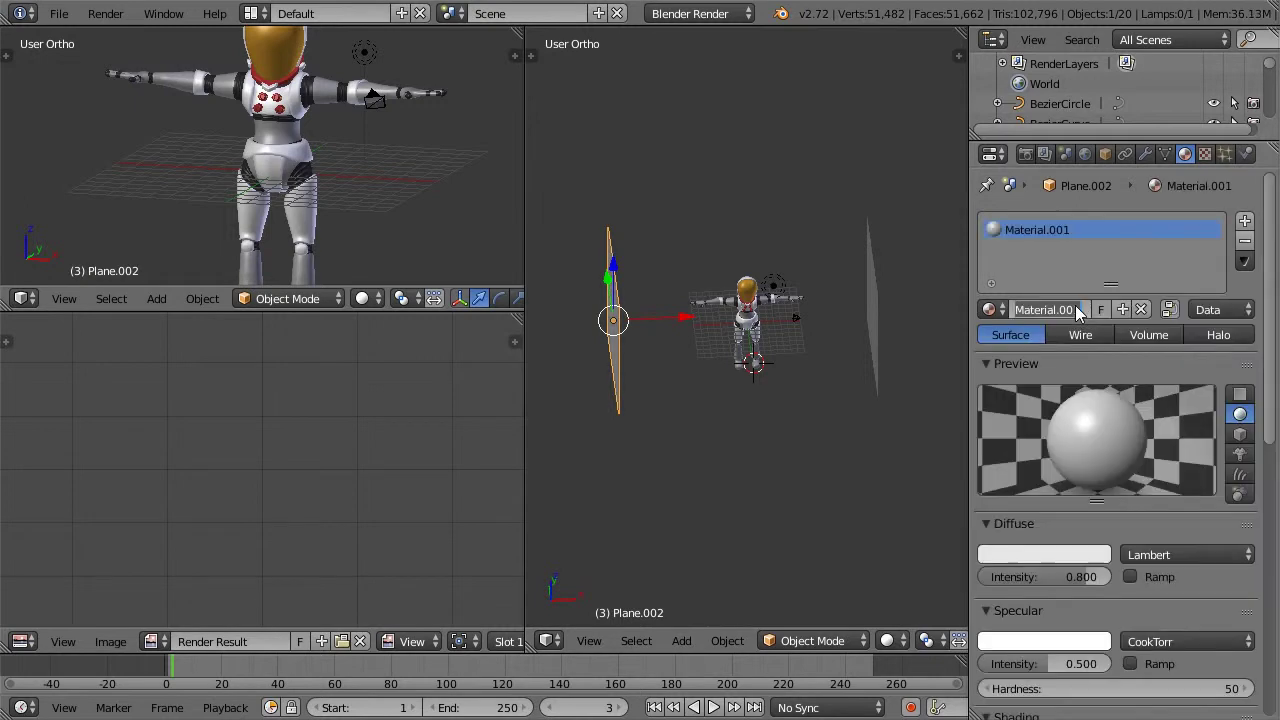
{"action": "left_click", "coordinate": [1075, 309]}
{"action": "type", "text": "emitter"}
{"action": "key", "text": "Return"}
Step: Assign the existing emitter material to the opposite plane and rename the shared material light
{"action": "right_click", "coordinate": [876, 290]}
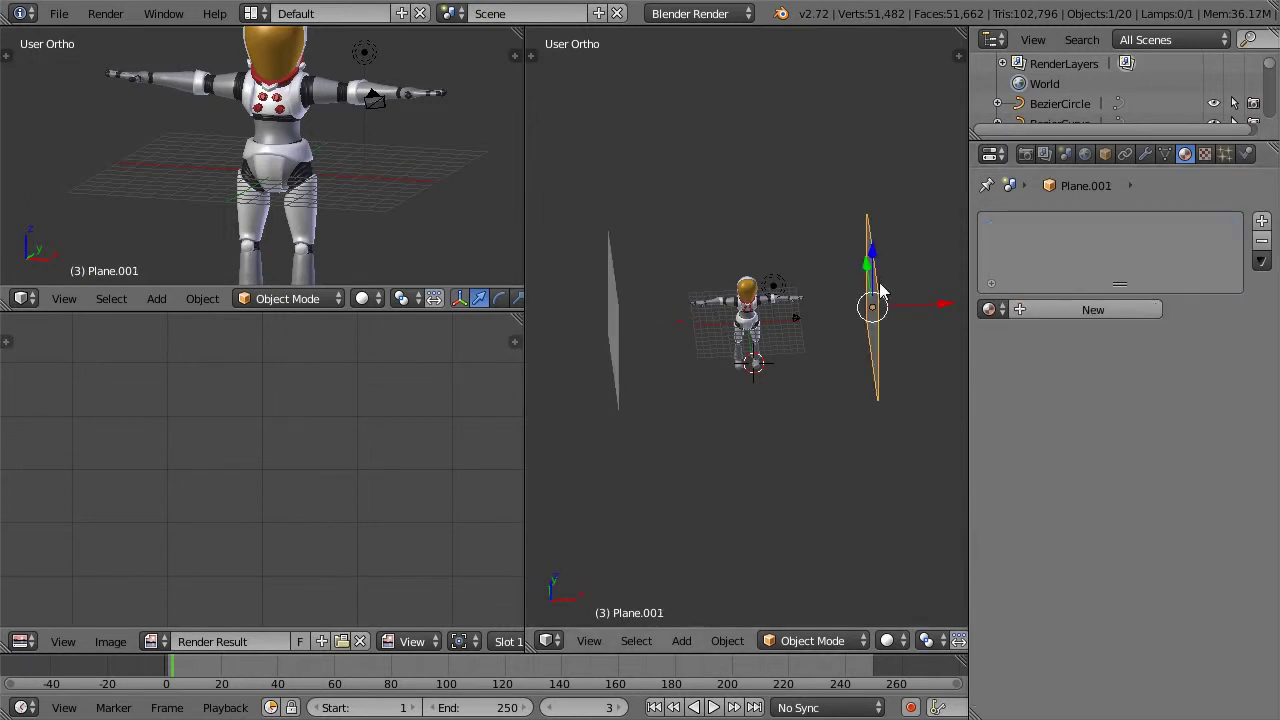
{"action": "left_click", "coordinate": [990, 309]}
{"action": "key", "text": "Escape"}
{"action": "left_click", "coordinate": [990, 309]}
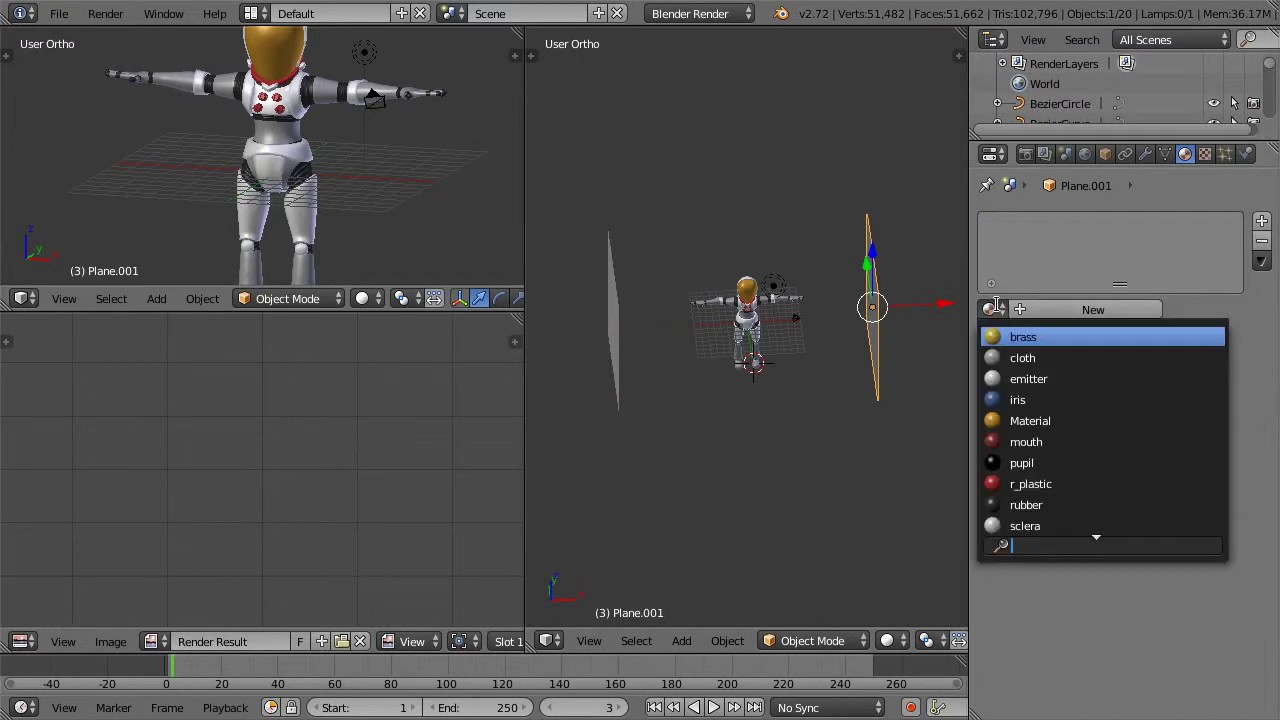
{"action": "scroll", "coordinate": [1010, 478], "scroll_direction": "down", "scroll_amount": 4}
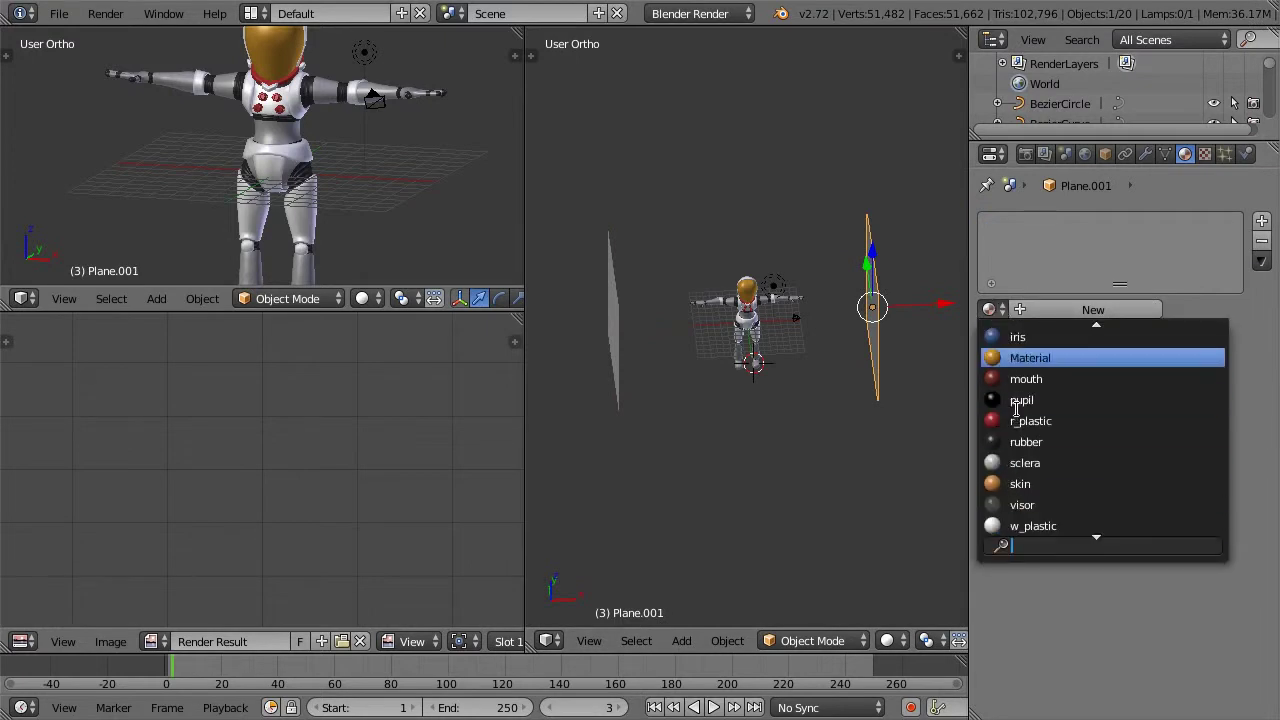
{"action": "scroll", "coordinate": [1014, 400], "scroll_direction": "up", "scroll_amount": 2}
{"action": "left_click", "coordinate": [1022, 357]}
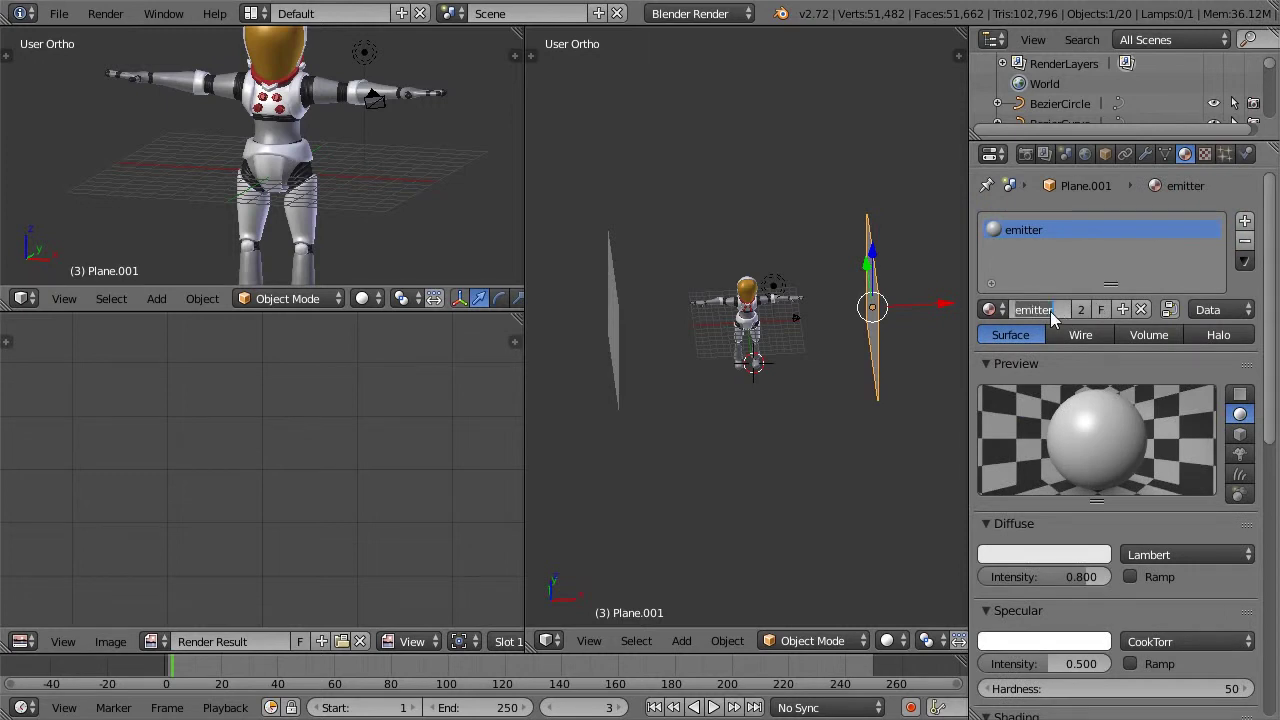
{"action": "type", "text": "light"}
{"action": "key", "text": "Return"}
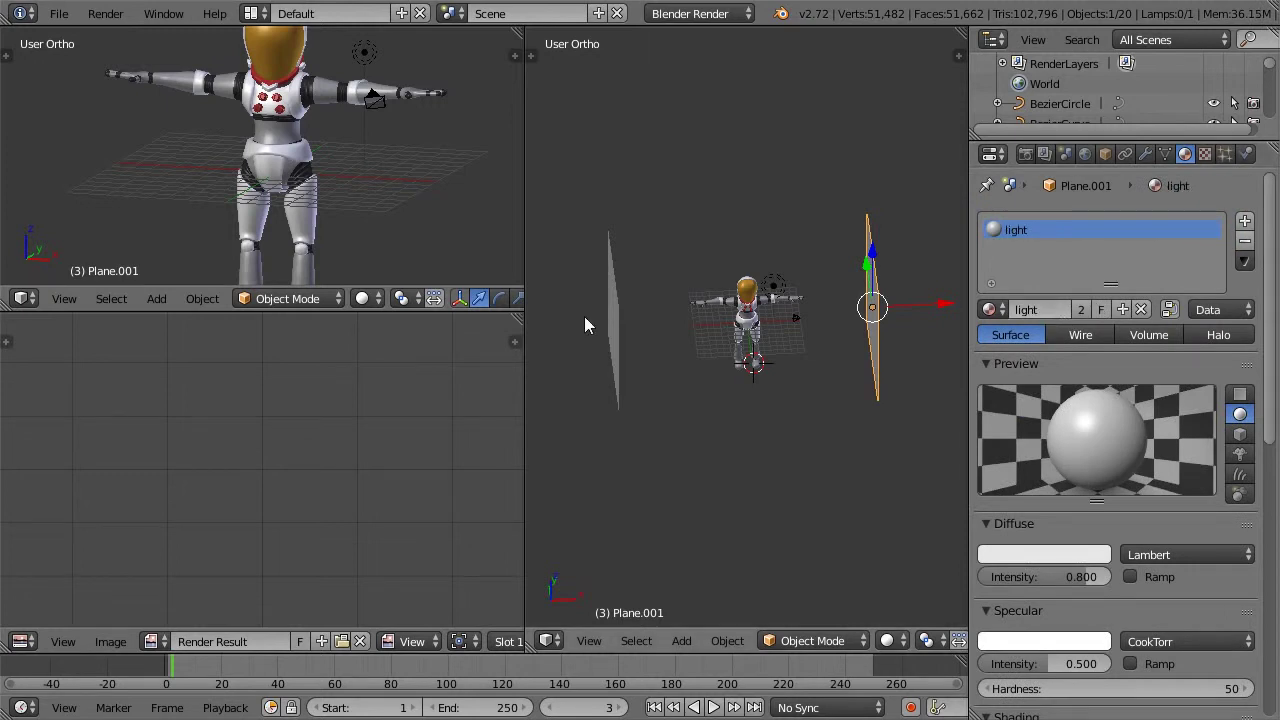
Step: Switch the render engine to Cycles Render and set the render device to GPU Compute
{"action": "scroll", "coordinate": [690, 290], "scroll_direction": "up", "scroll_amount": 4}
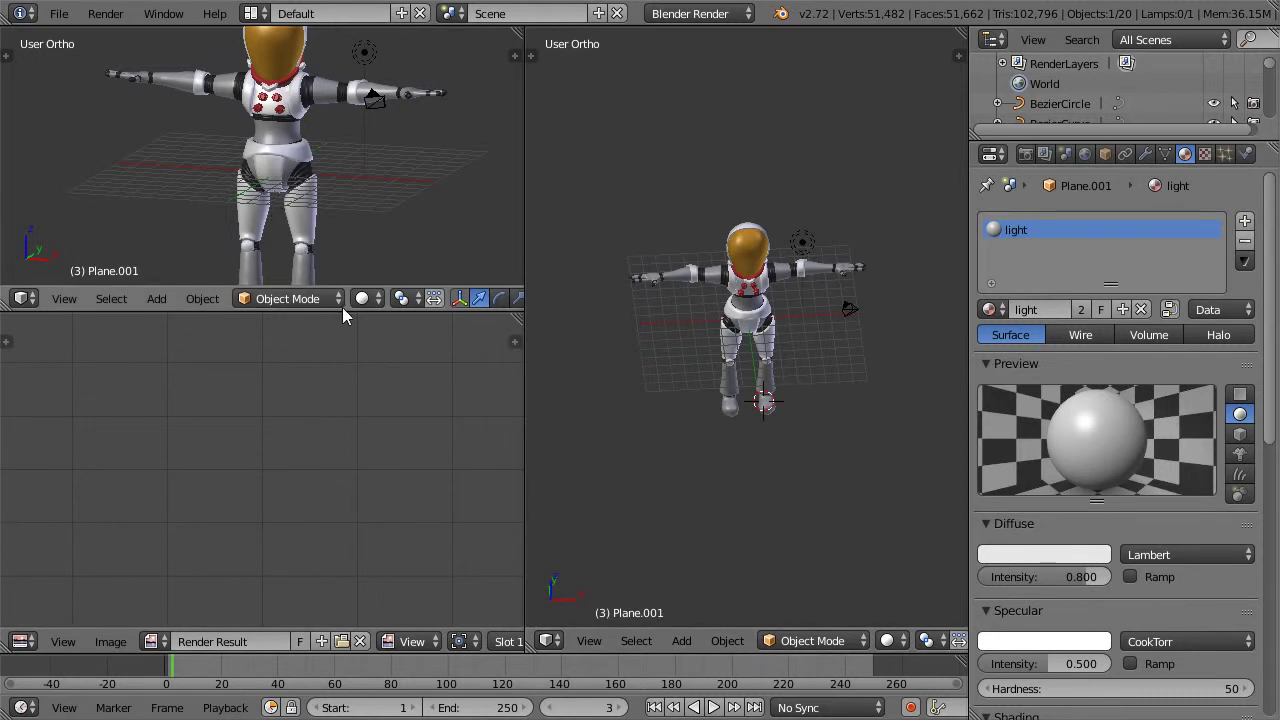
{"action": "left_click_drag", "start_coordinate": [342, 310], "coordinate": [342, 362]}
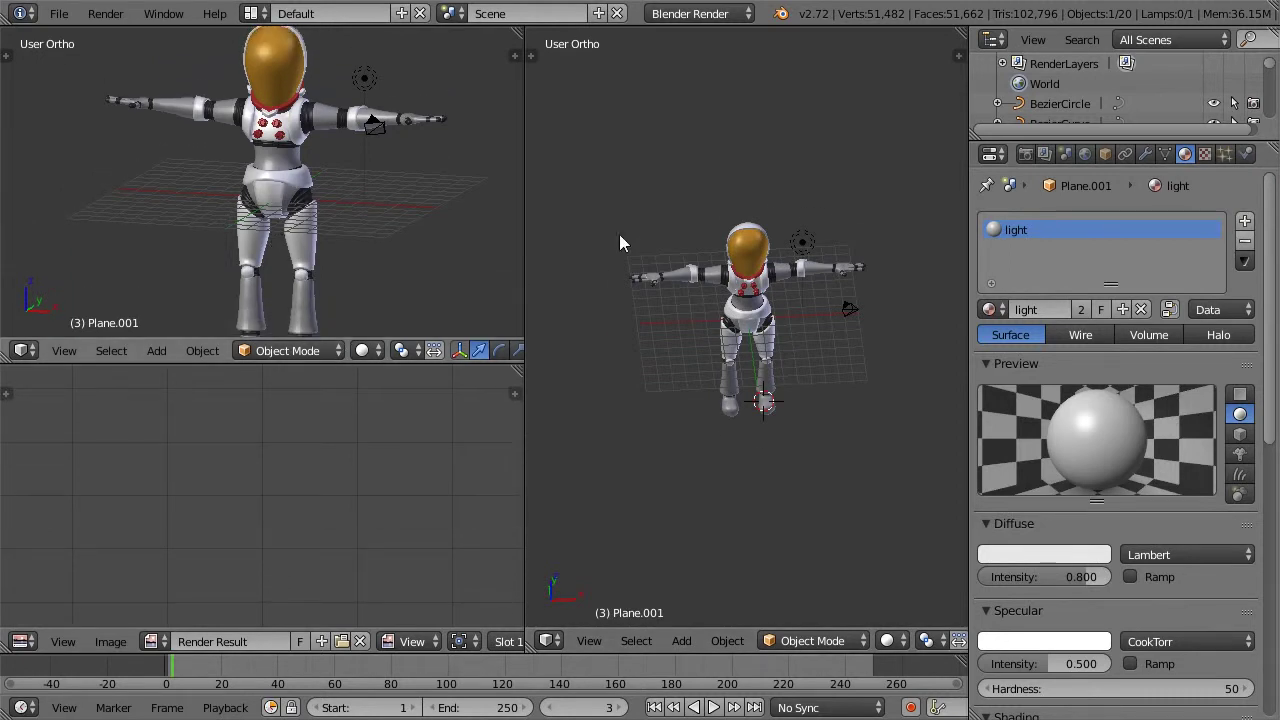
{"action": "left_click", "coordinate": [1027, 154]}
{"action": "scroll", "coordinate": [1111, 305], "scroll_direction": "down", "scroll_amount": 5}
{"action": "scroll", "coordinate": [1111, 305], "scroll_direction": "up", "scroll_amount": 5}
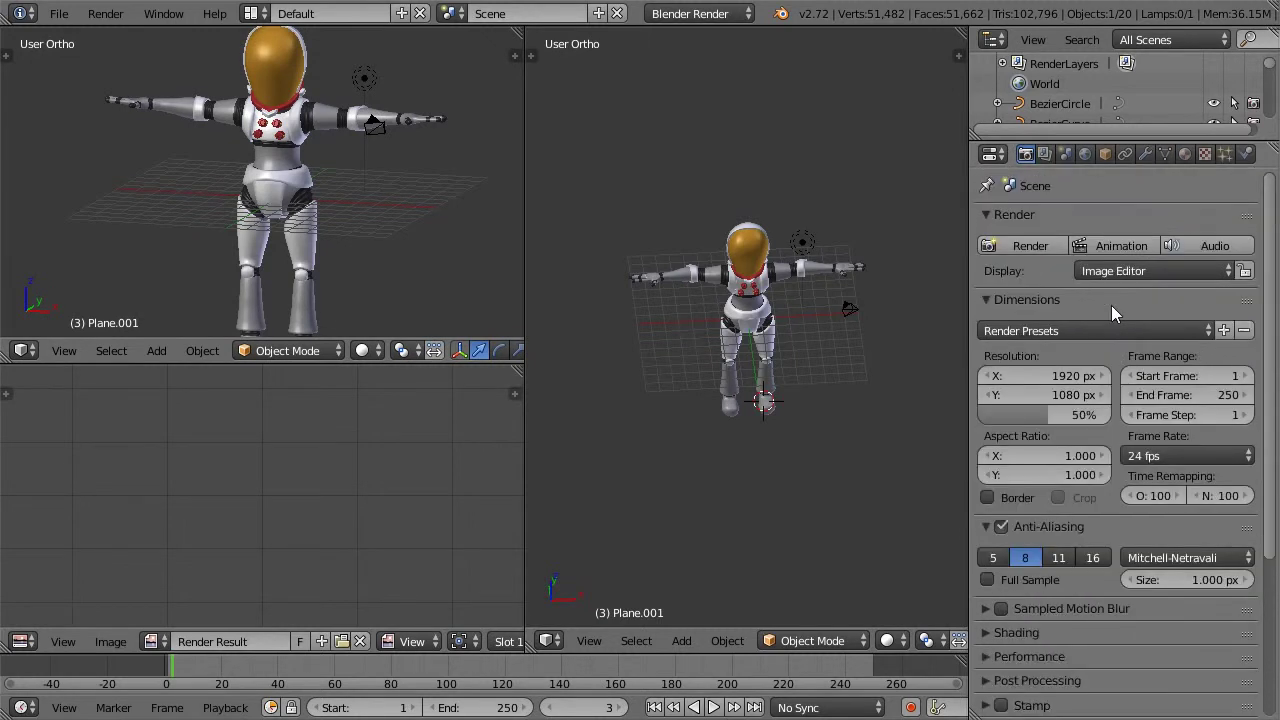
{"action": "left_click", "coordinate": [688, 14]}
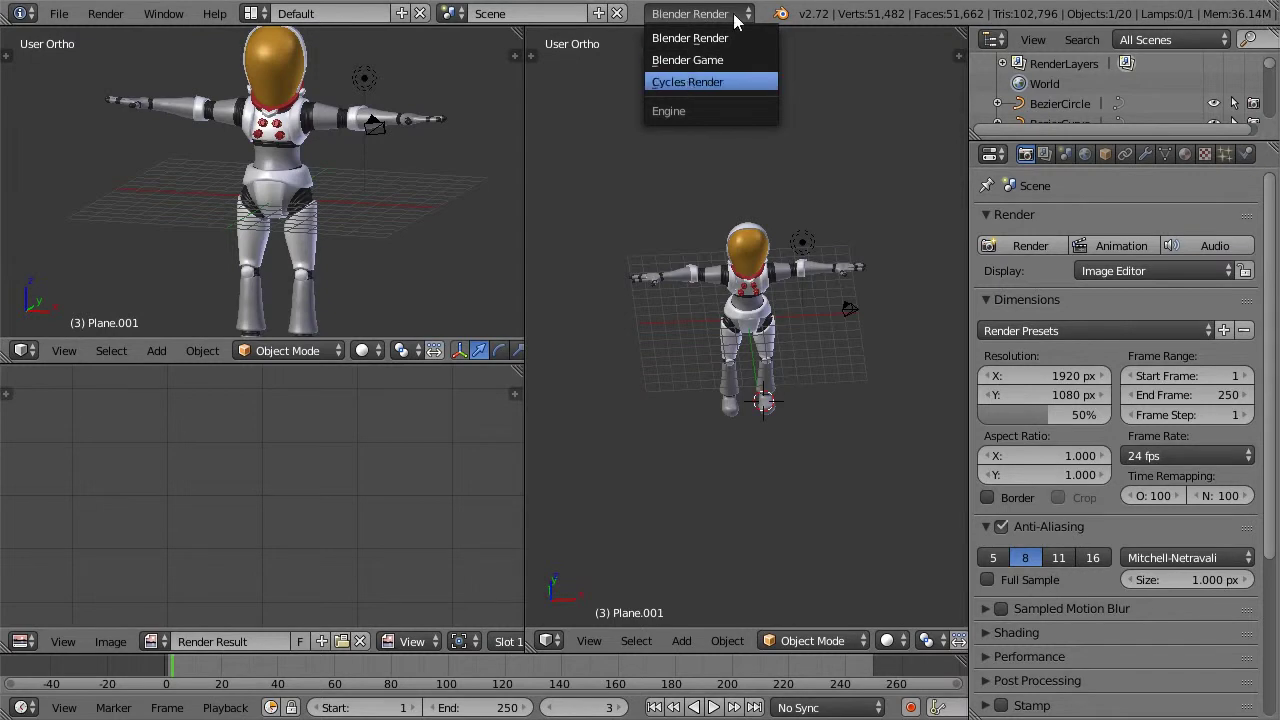
{"action": "left_click", "coordinate": [705, 85]}
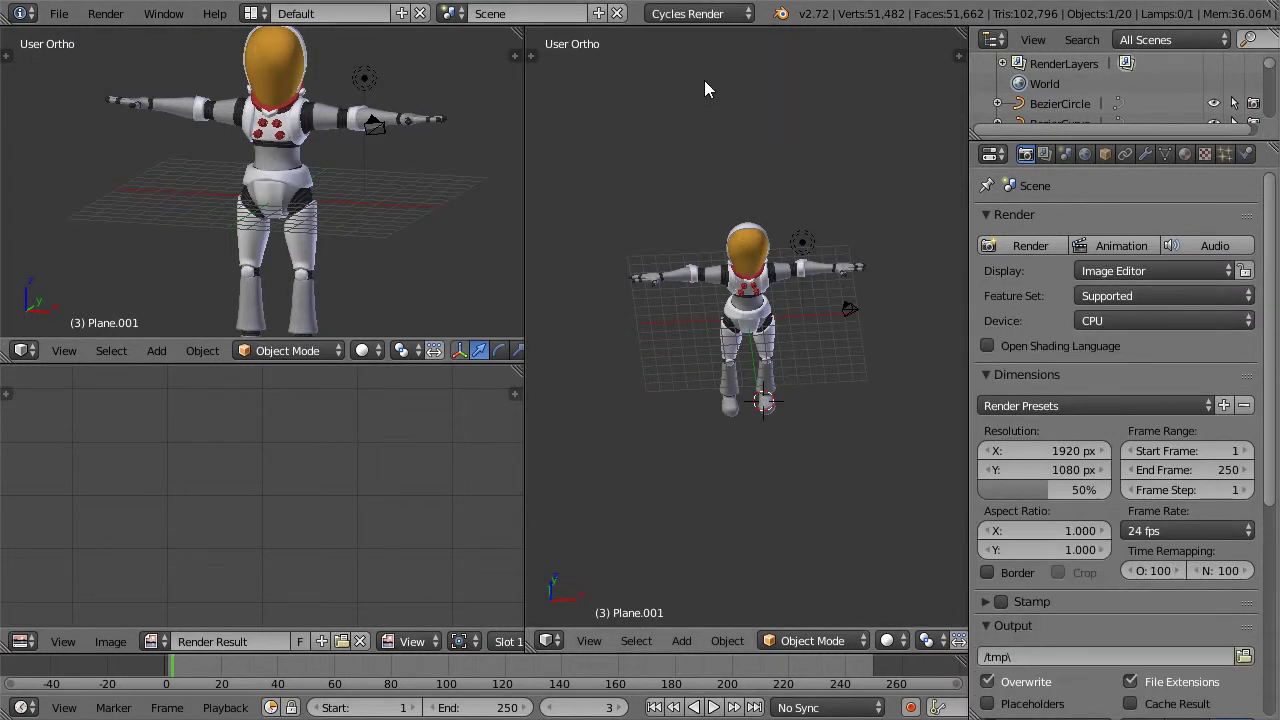
{"action": "left_click", "coordinate": [1105, 323]}
{"action": "left_click", "coordinate": [1106, 280]}
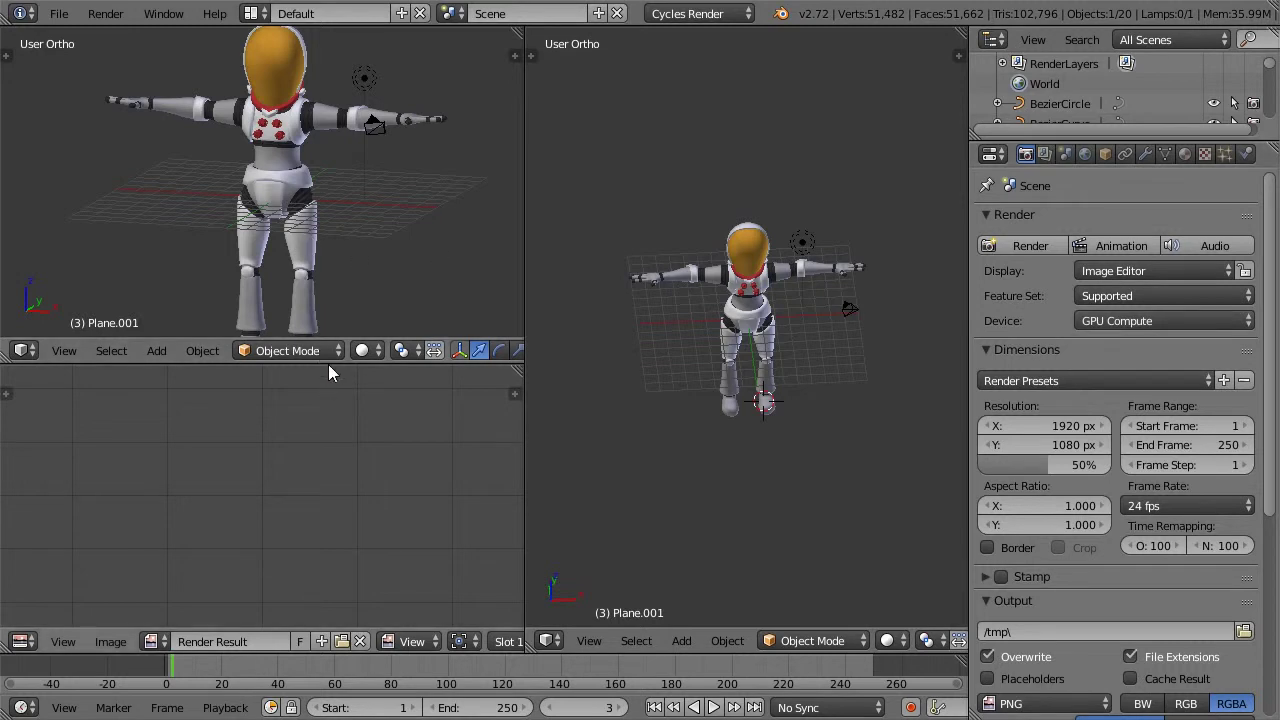
Step: Enlarge the 3D view above the image editor and set its viewport shading to Rendered
{"action": "left_click_drag", "start_coordinate": [328, 364], "coordinate": [331, 463]}
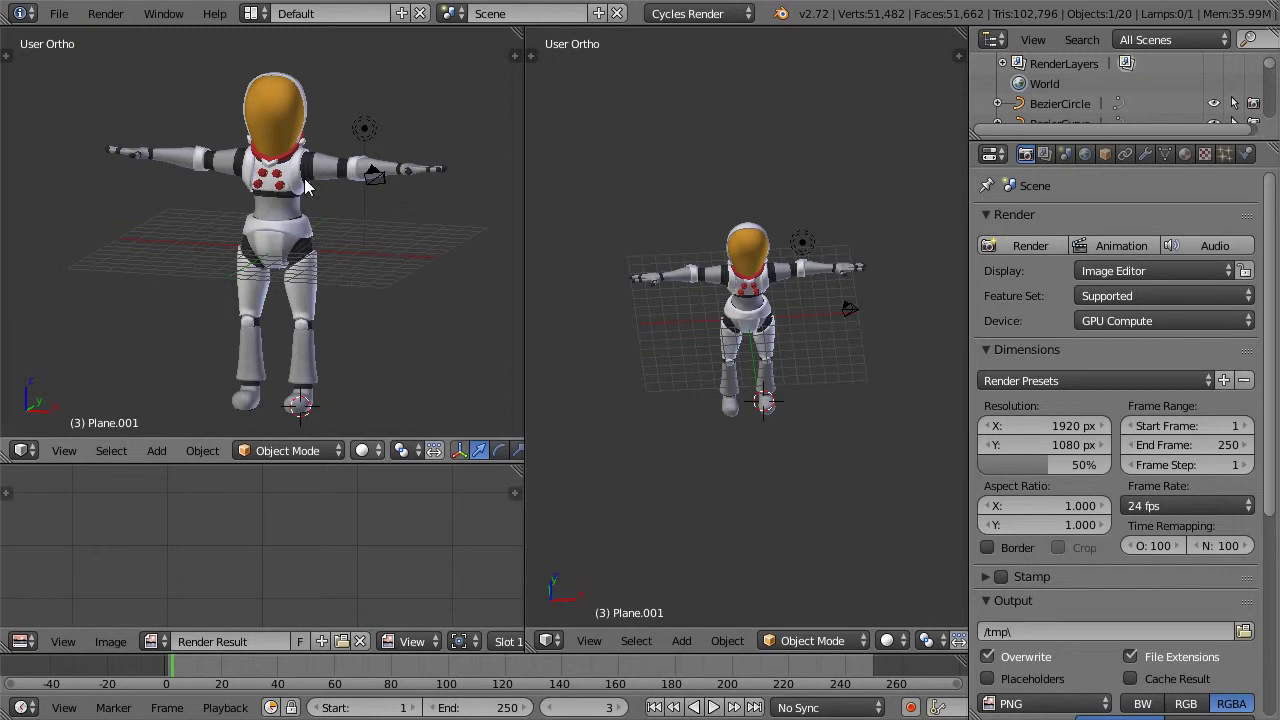
{"action": "left_click", "coordinate": [376, 449]}
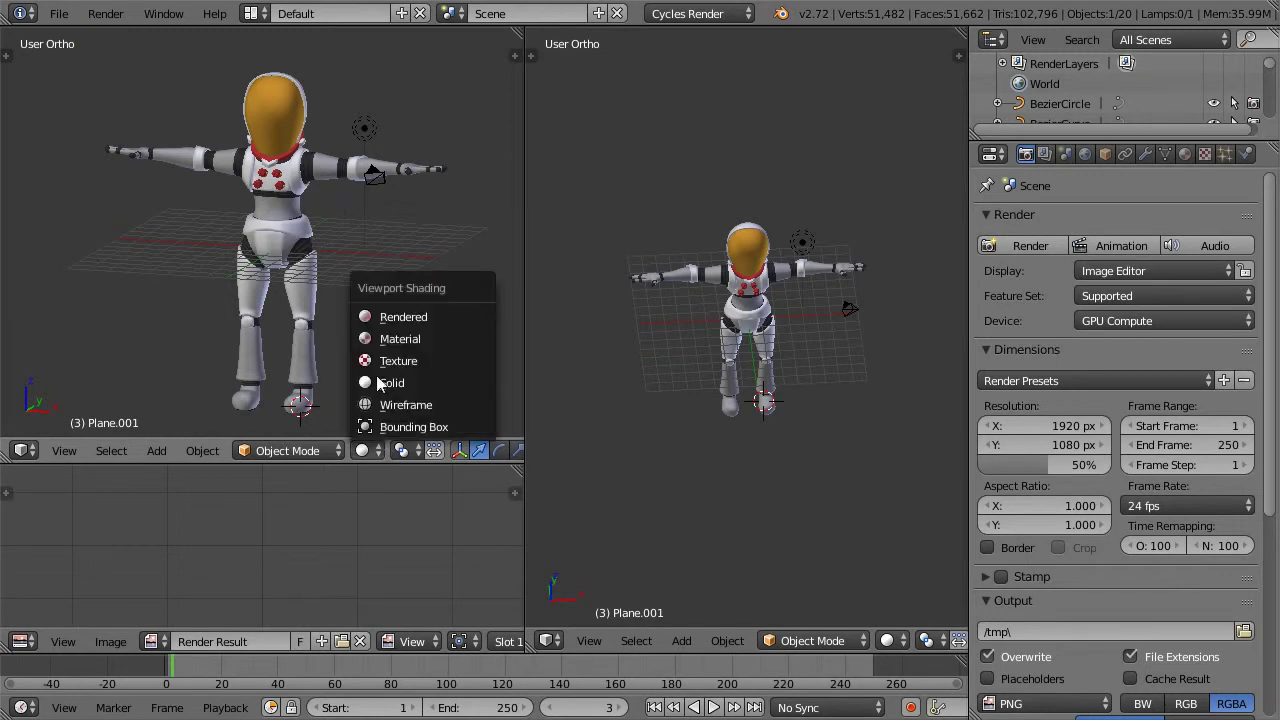
{"action": "left_click", "coordinate": [378, 320]}
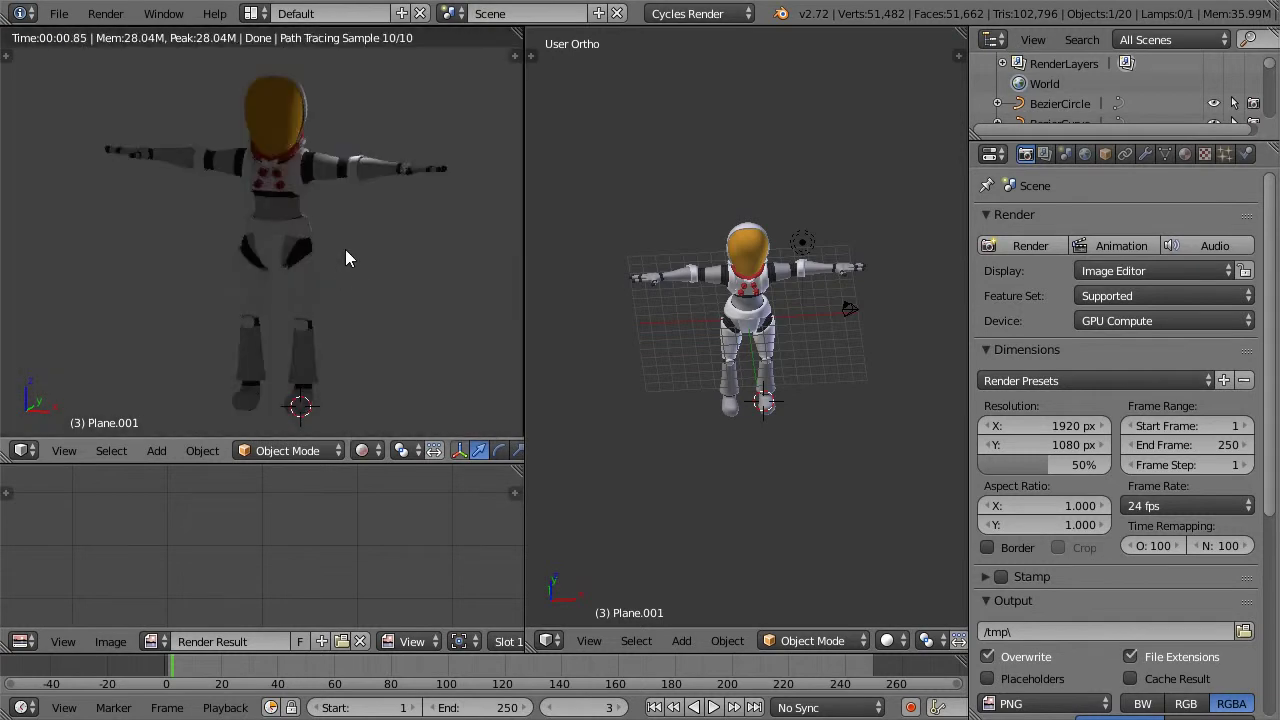
{"action": "middle_click_drag", "start_coordinate": [302, 239], "coordinate": [363, 230]}
{"action": "scroll", "coordinate": [363, 235], "scroll_direction": "up", "scroll_amount": 2}
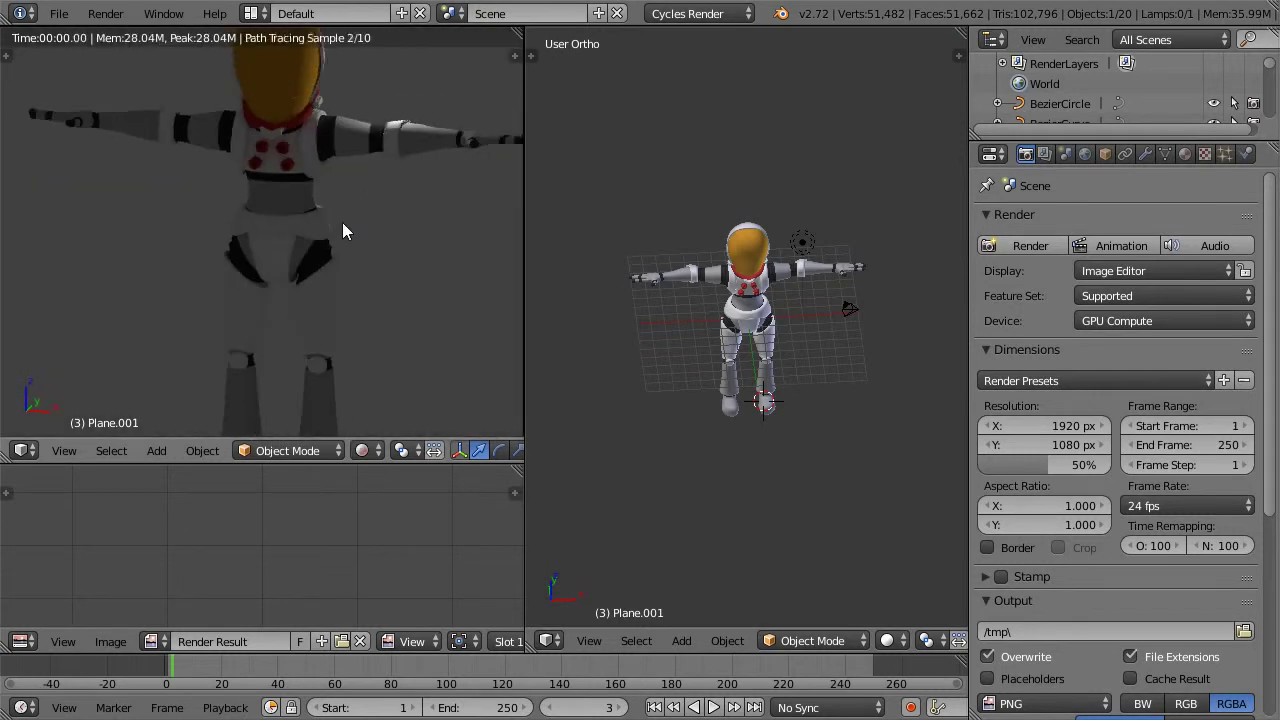
Step: Test the lamp's effect by moving it along the Y axis, and delete it from the scene
{"action": "right_click", "coordinate": [803, 243]}
{"action": "key", "text": "g"}
{"action": "key", "text": "y"}
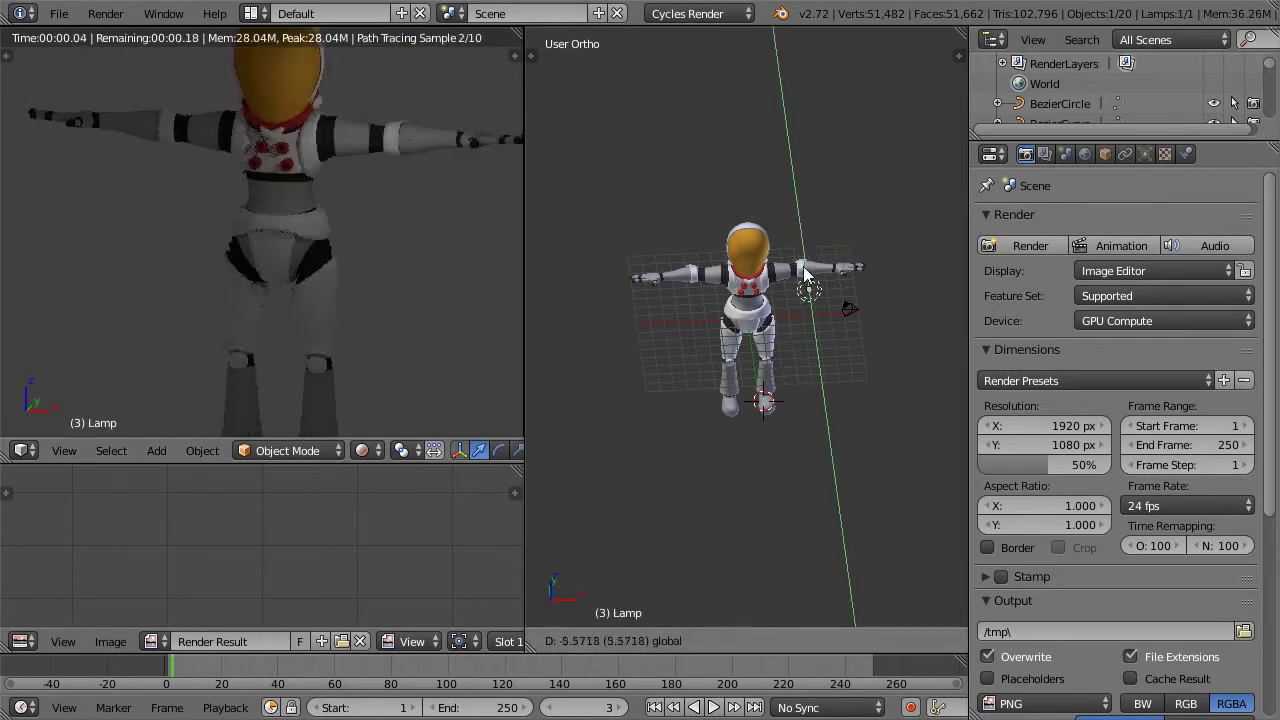
{"action": "left_click", "coordinate": [810, 288]}
{"action": "key", "text": "x"}
{"action": "left_click", "coordinate": [810, 288]}
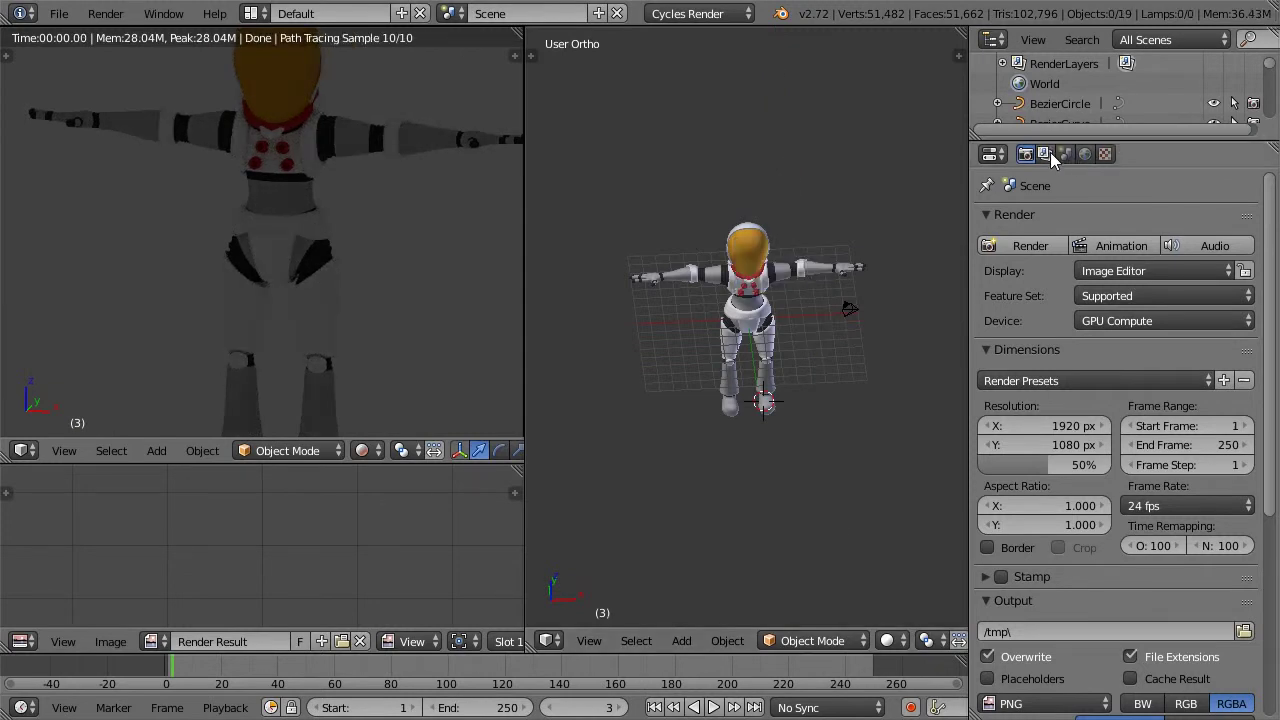
Step: Set the world's surface color to black
{"action": "left_click", "coordinate": [1064, 156]}
{"action": "left_click", "coordinate": [1065, 156]}
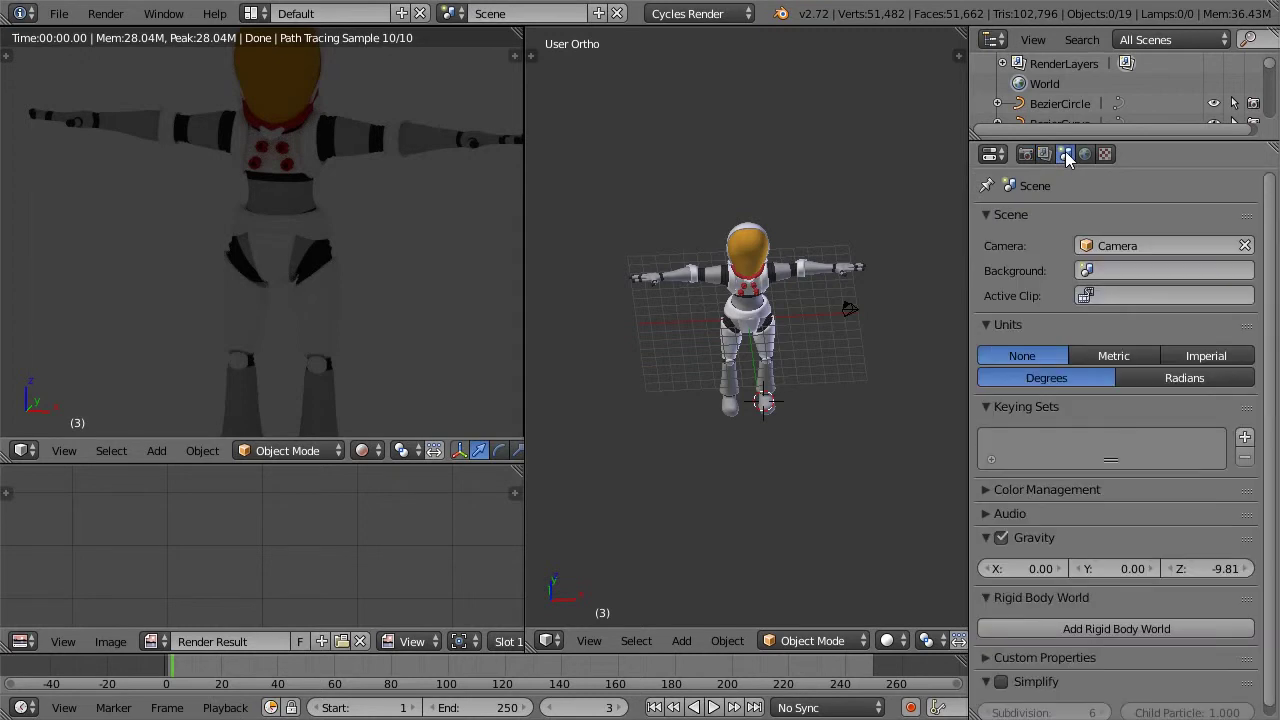
{"action": "left_click", "coordinate": [1085, 155]}
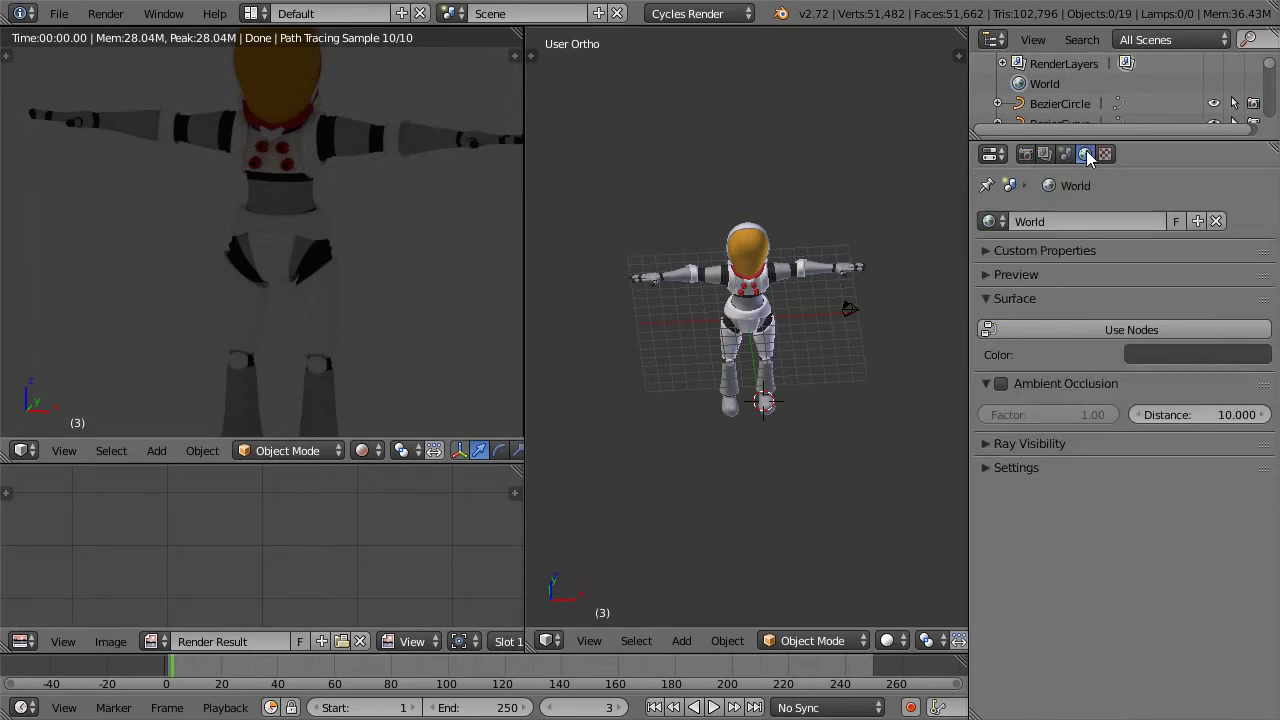
{"action": "left_click", "coordinate": [1155, 356]}
{"action": "left_click_drag", "start_coordinate": [1253, 197], "coordinate": [1256, 250]}
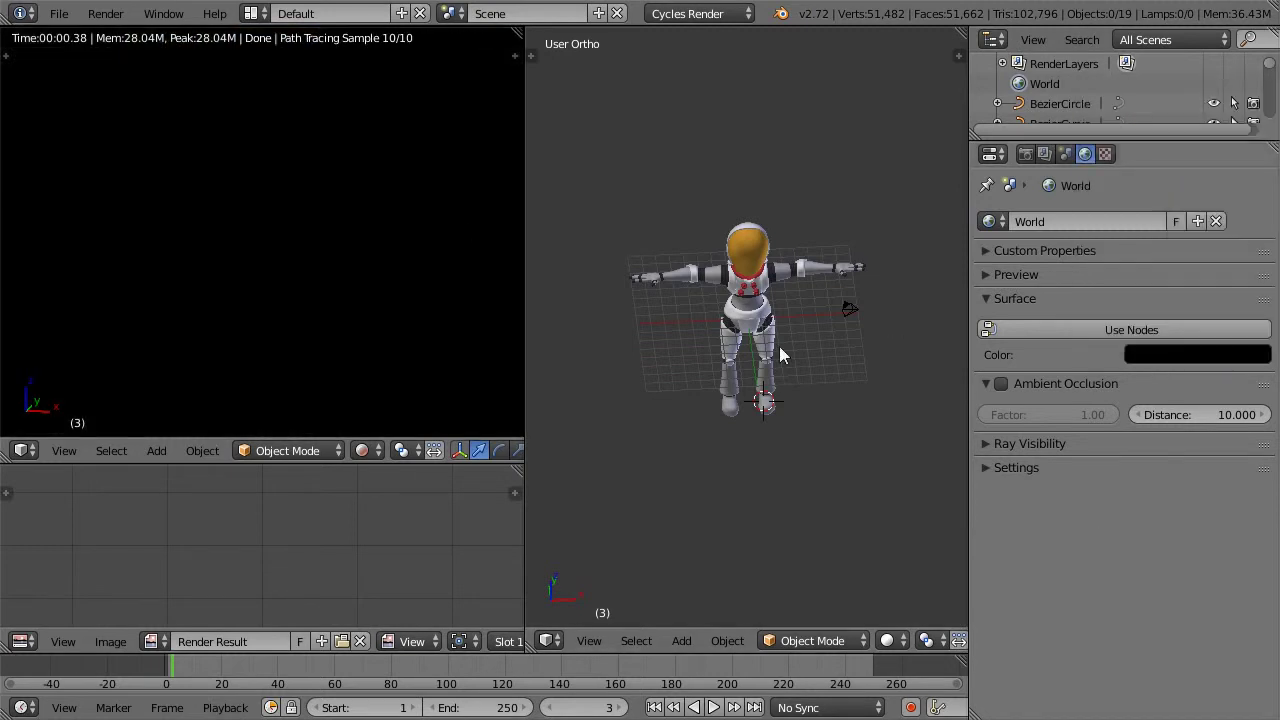
Step: Select the upright plane on the camera's side of the character and enable nodes for its light material
{"action": "middle_click_drag", "start_coordinate": [866, 285], "coordinate": [932, 199]}
{"action": "right_click", "coordinate": [930, 197]}
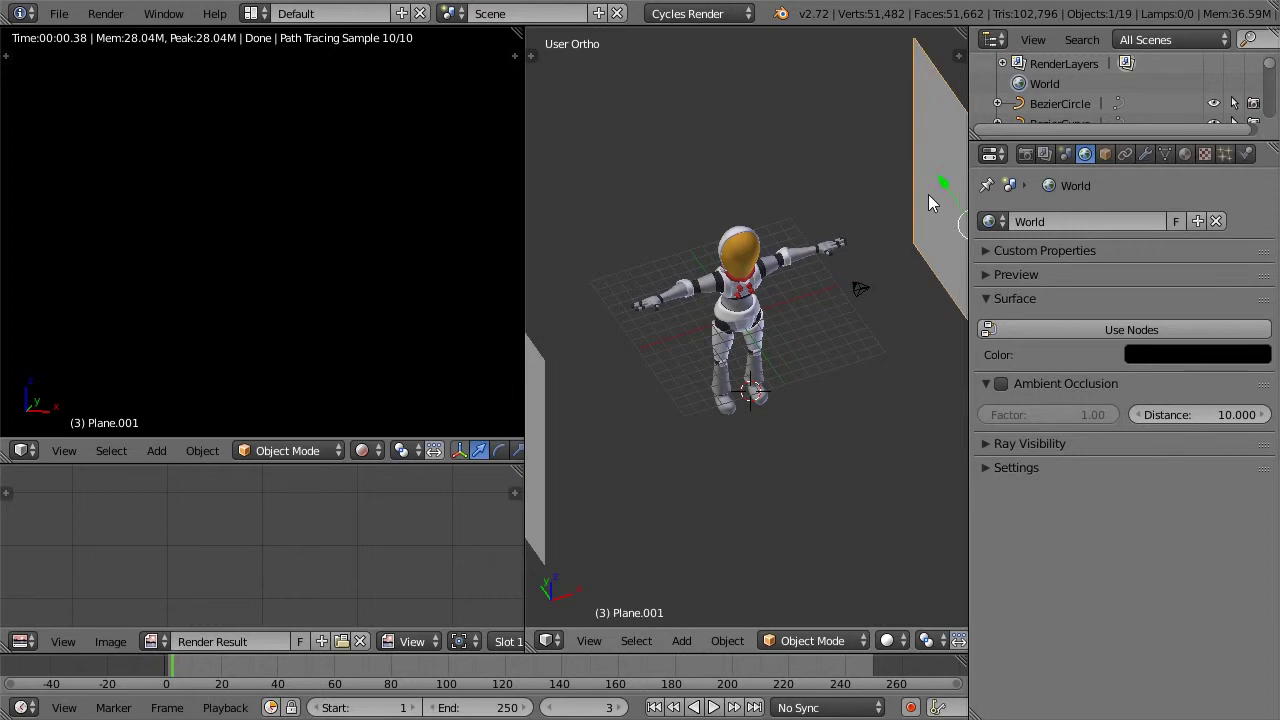
{"action": "scroll", "coordinate": [929, 195], "scroll_direction": "down", "scroll_amount": 1}
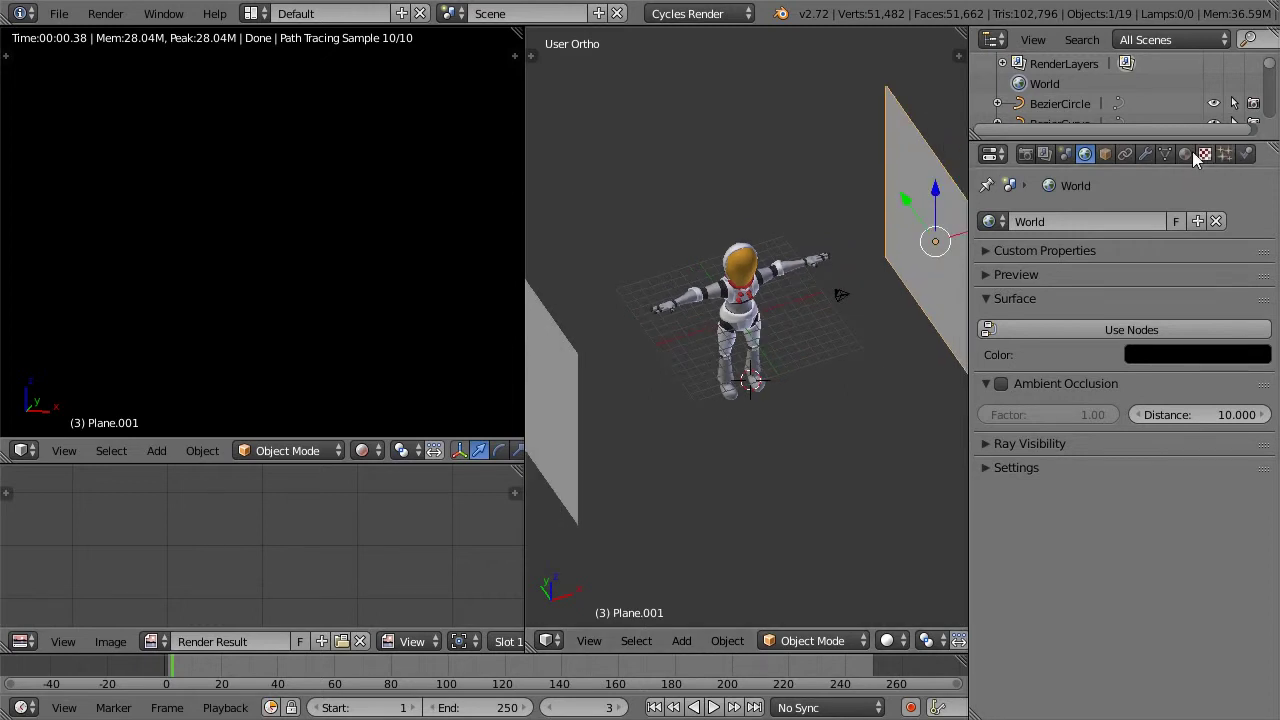
{"action": "left_click", "coordinate": [1185, 155]}
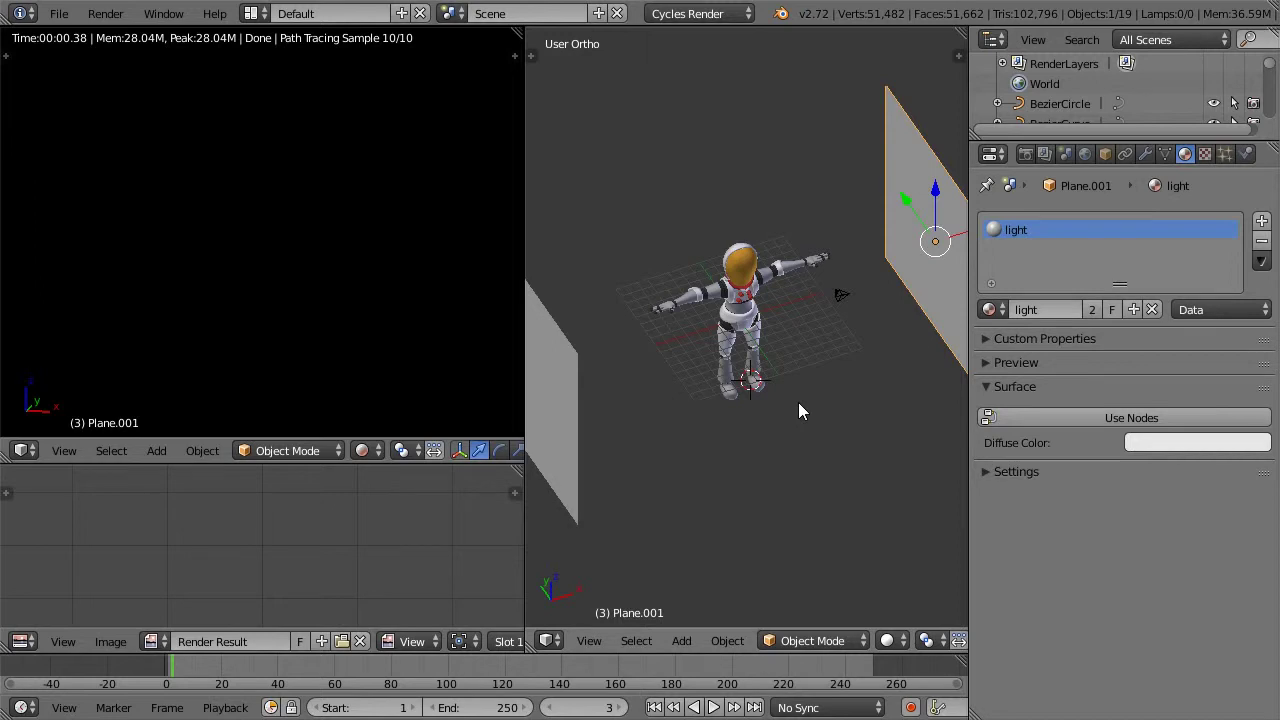
{"action": "left_click", "coordinate": [1018, 420]}
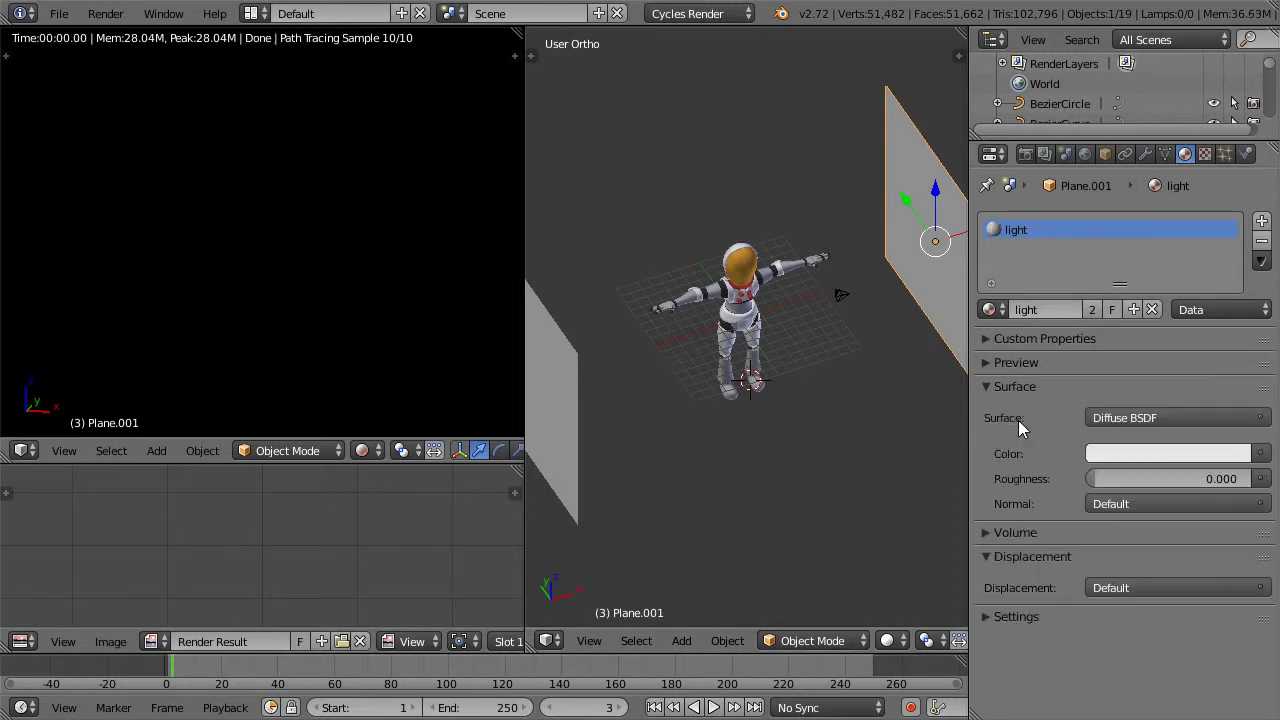
Step: Change the surface shader of the plane's light material to Emission
{"action": "left_click", "coordinate": [1129, 417]}
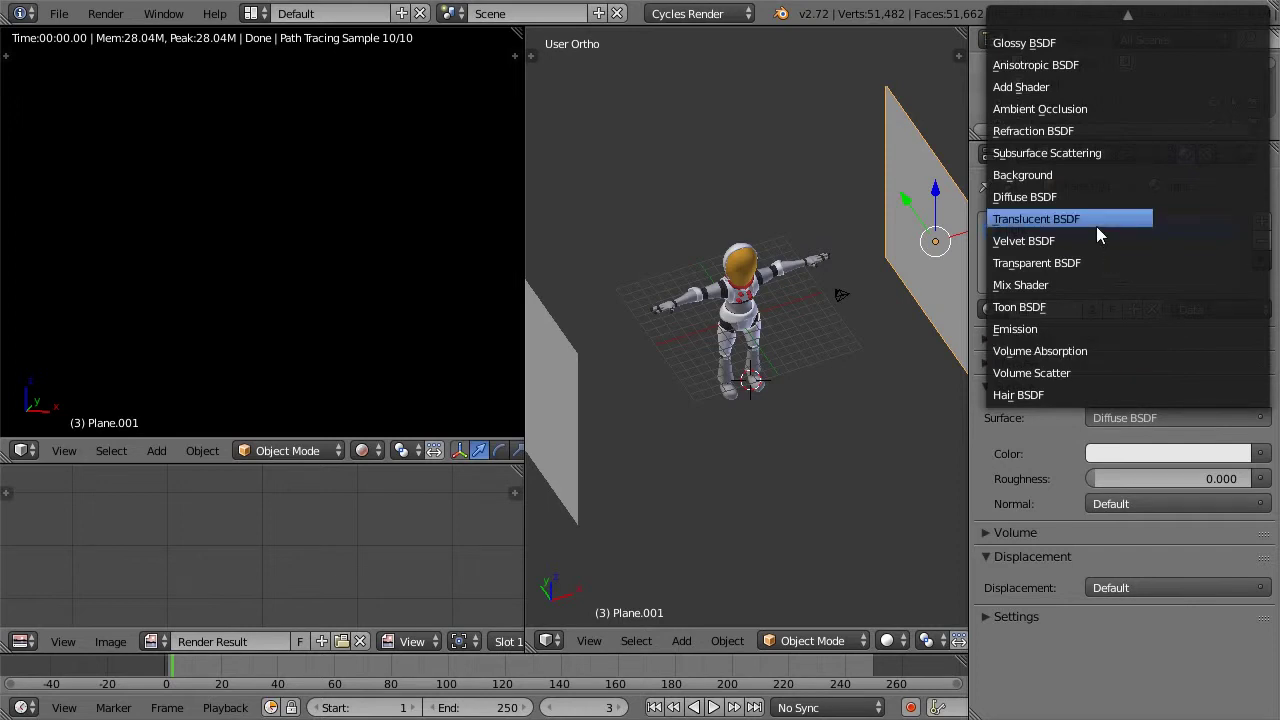
{"action": "left_click", "coordinate": [1016, 332]}
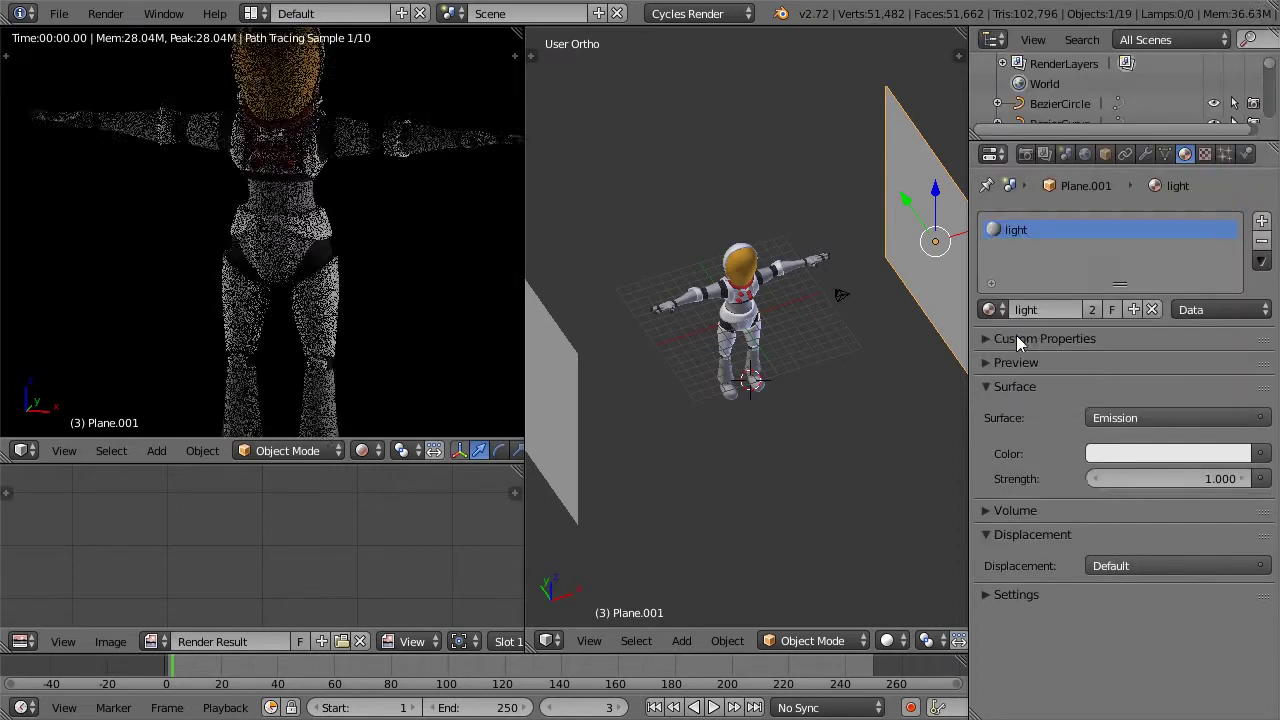
{"action": "scroll", "coordinate": [275, 233], "scroll_direction": "down", "scroll_amount": 3}
{"action": "scroll", "coordinate": [275, 233], "scroll_direction": "up", "scroll_amount": 2}
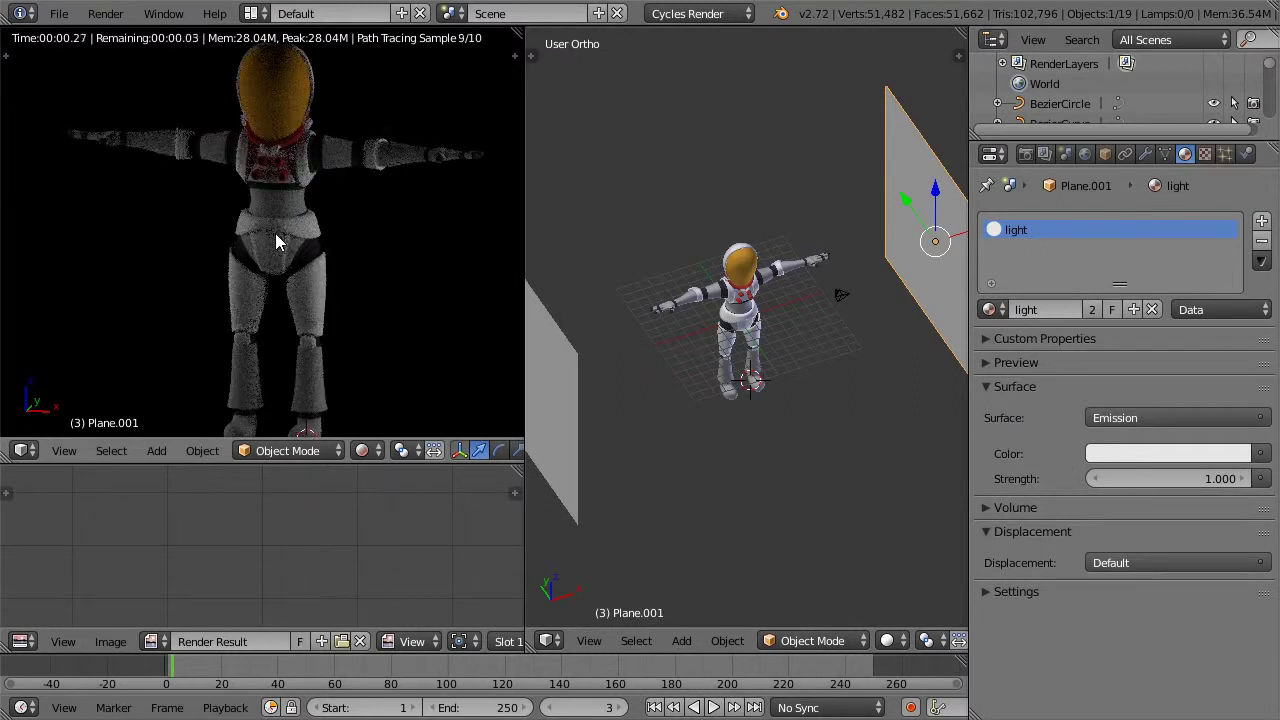
{"action": "scroll", "coordinate": [275, 233], "scroll_direction": "down", "scroll_amount": 4}
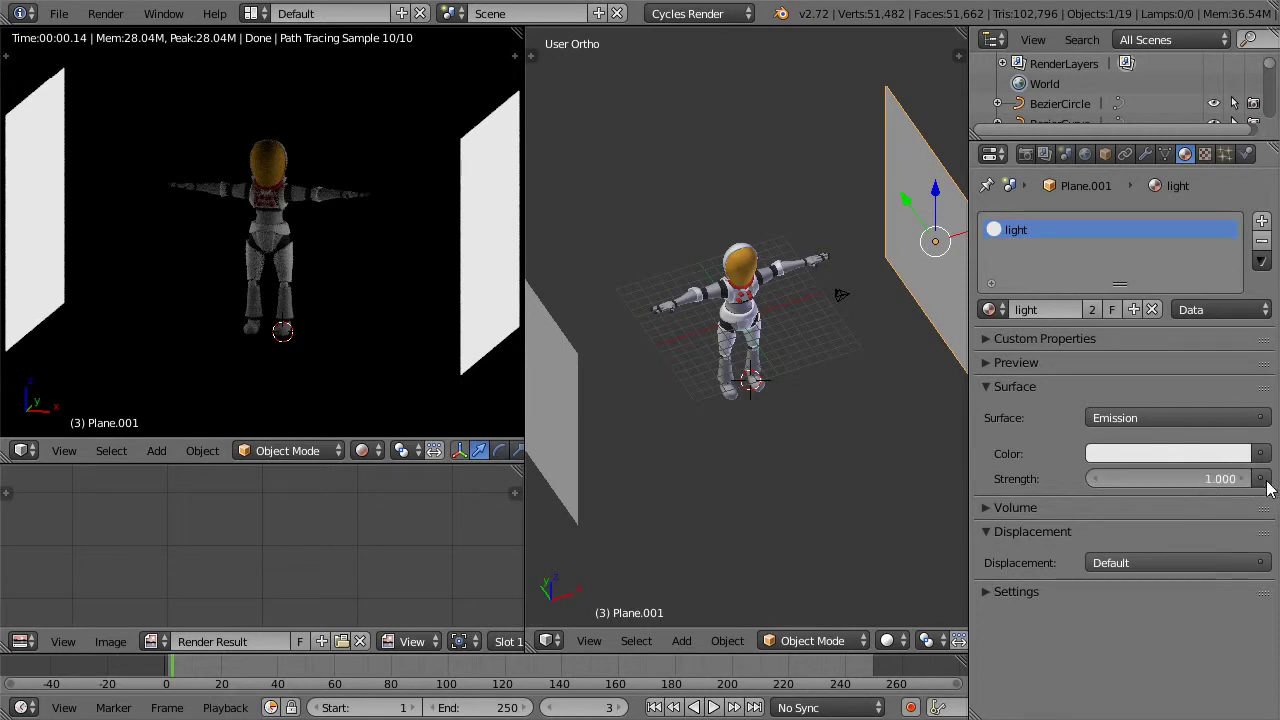
Step: Try an emission strength of 20 on the light material and check the rendered astronaut
{"action": "left_click", "coordinate": [1200, 480]}
{"action": "type", "text": "1.2"}
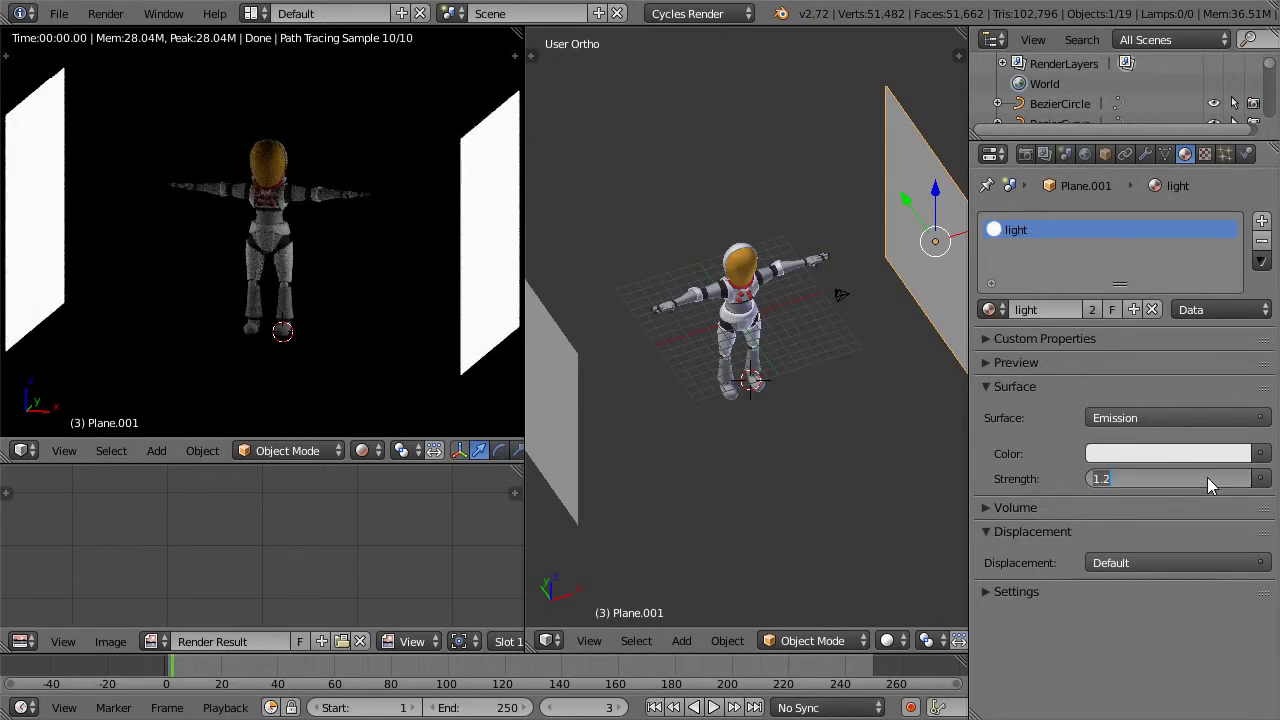
{"action": "type", "text": "20"}
{"action": "key", "text": "Return"}
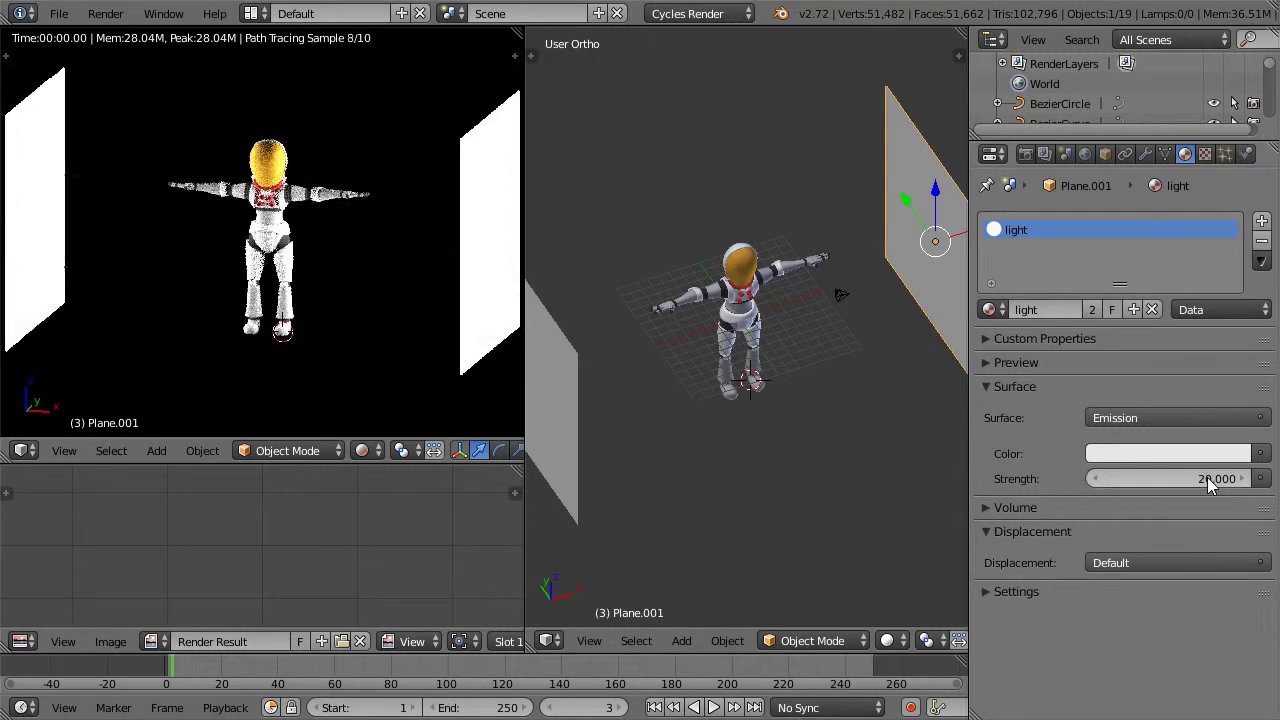
{"action": "scroll", "coordinate": [318, 209], "scroll_direction": "up", "scroll_amount": 5}
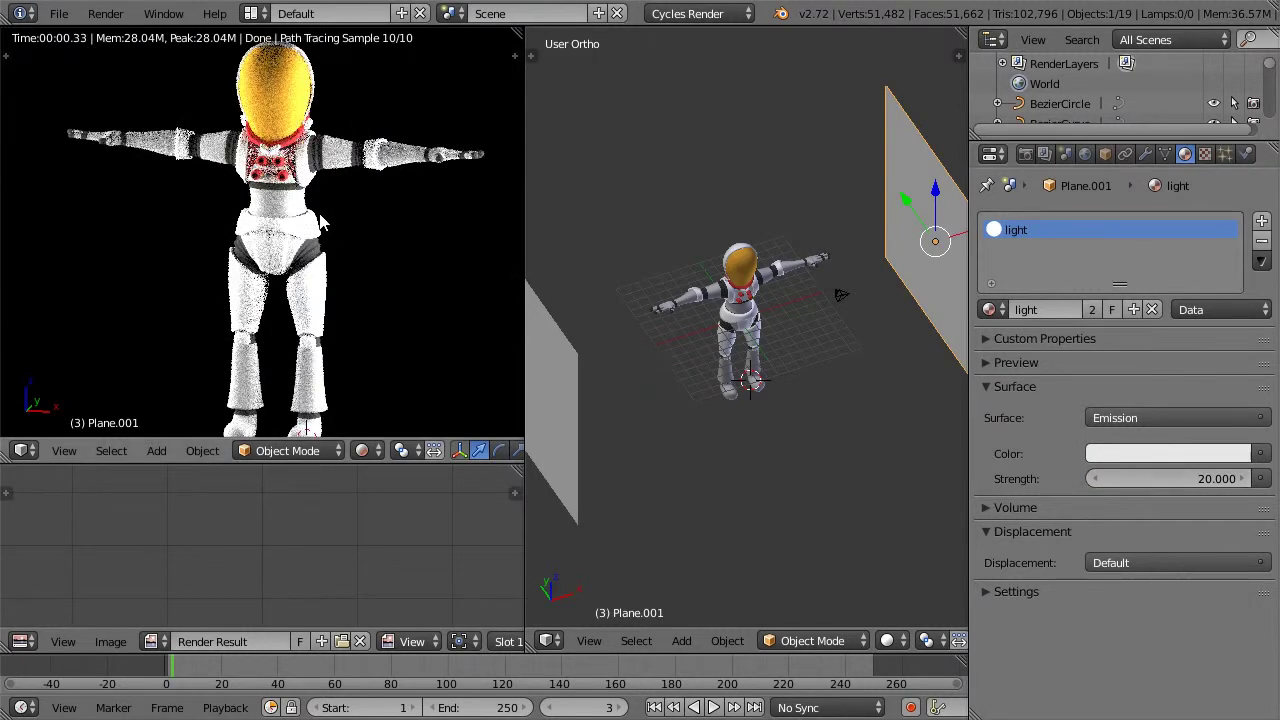
{"action": "scroll", "coordinate": [330, 190], "scroll_direction": "up", "scroll_amount": 3}
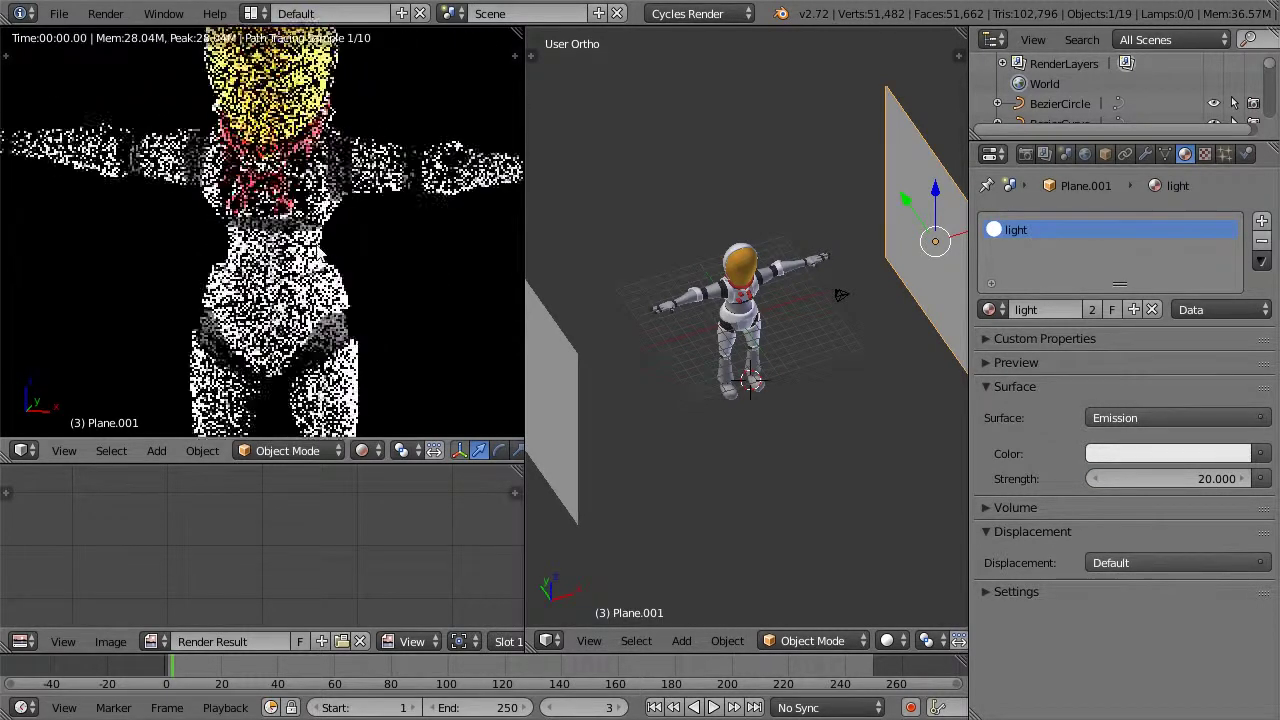
{"action": "scroll", "coordinate": [330, 190], "scroll_direction": "up", "scroll_amount": 2}
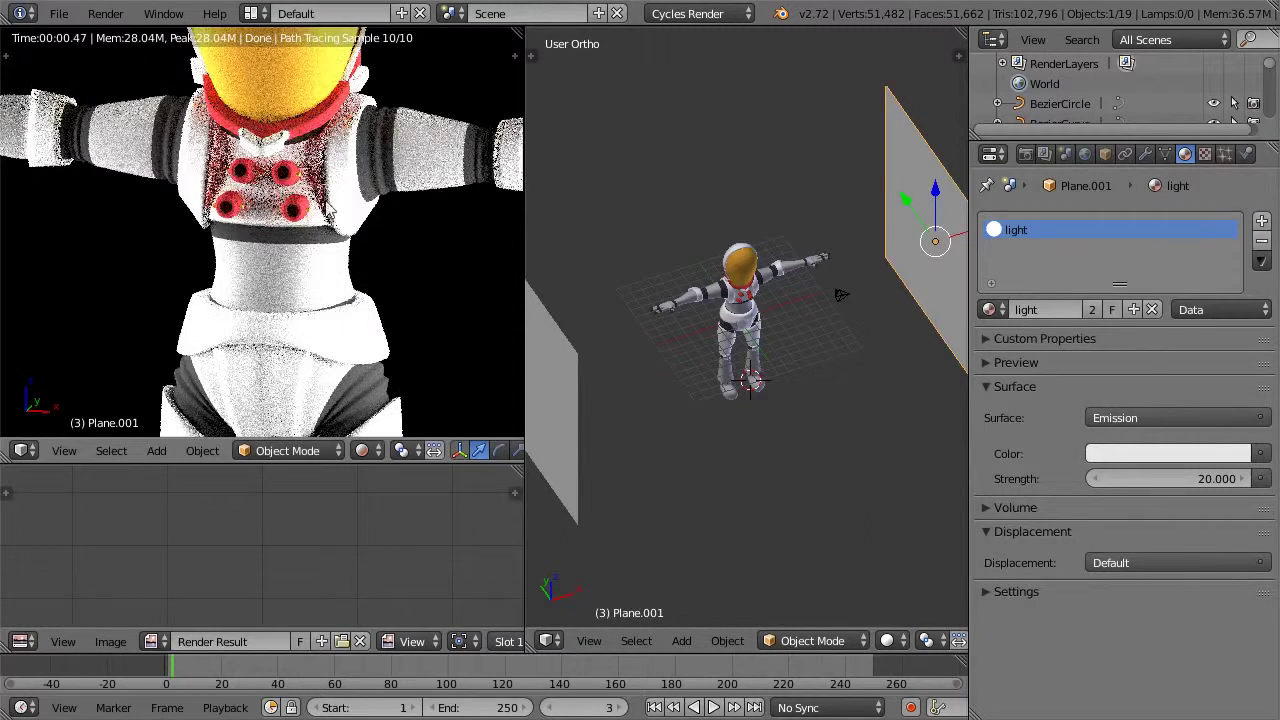
{"action": "scroll", "coordinate": [343, 188], "scroll_direction": "down", "scroll_amount": 4}
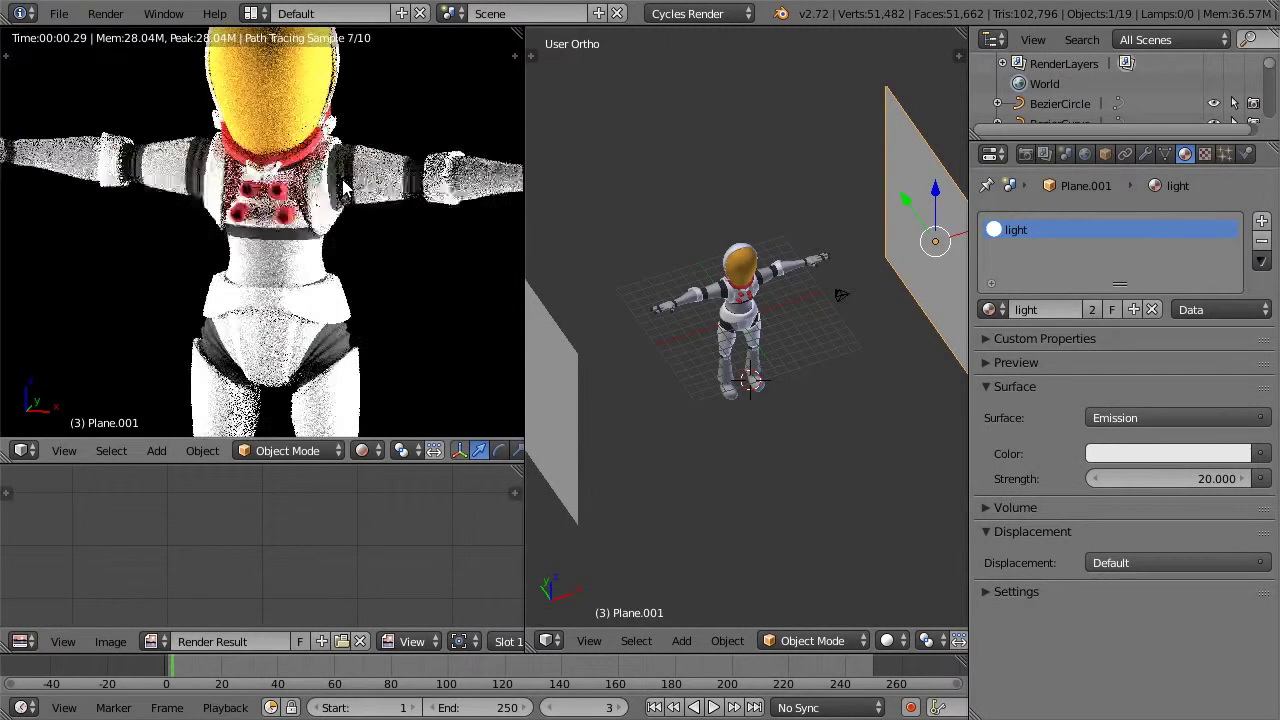
Step: Set the light material's emission strength to 10
{"action": "left_click", "coordinate": [1204, 480]}
{"action": "type", "text": "10"}
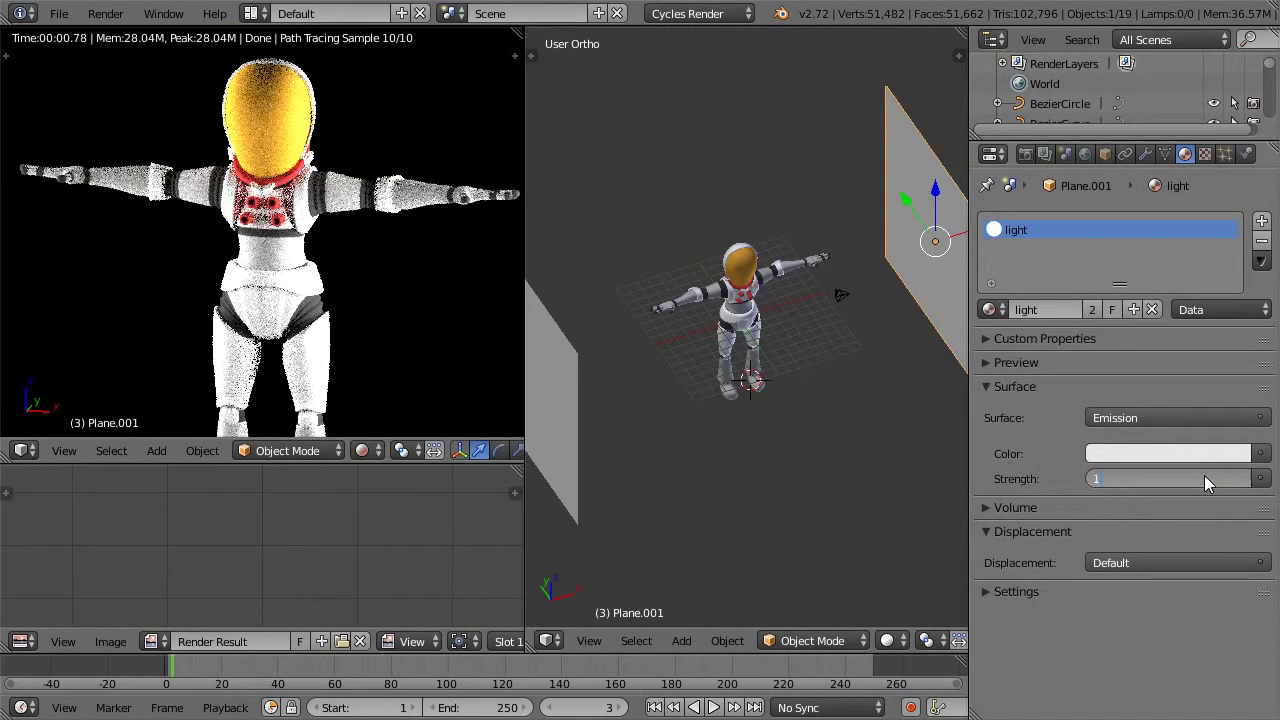
{"action": "key", "text": "Return"}
{"action": "scroll", "coordinate": [250, 125], "scroll_direction": "down", "scroll_amount": 2}
{"action": "scroll", "coordinate": [250, 125], "scroll_direction": "down", "scroll_amount": 3}
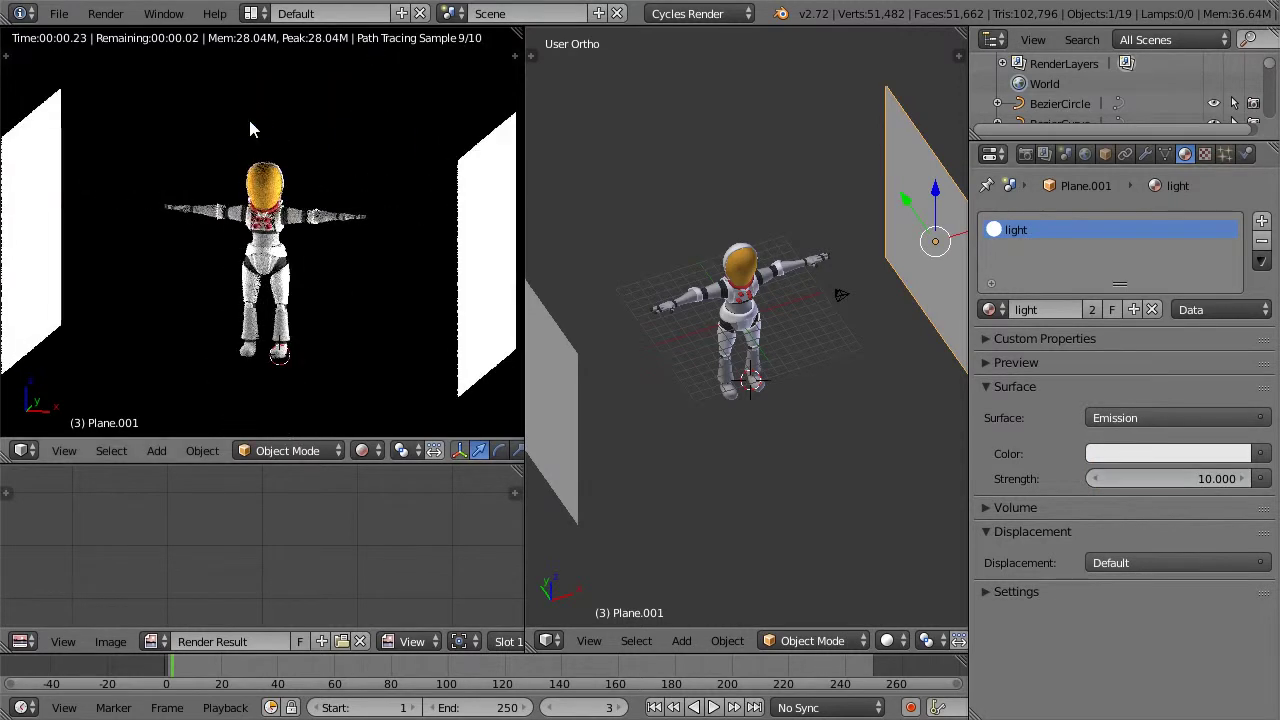
Step: In top view, move the second light plane (Plane.002) and rotate it to angle its face towards the astronaut
{"action": "right_click", "coordinate": [108, 203]}
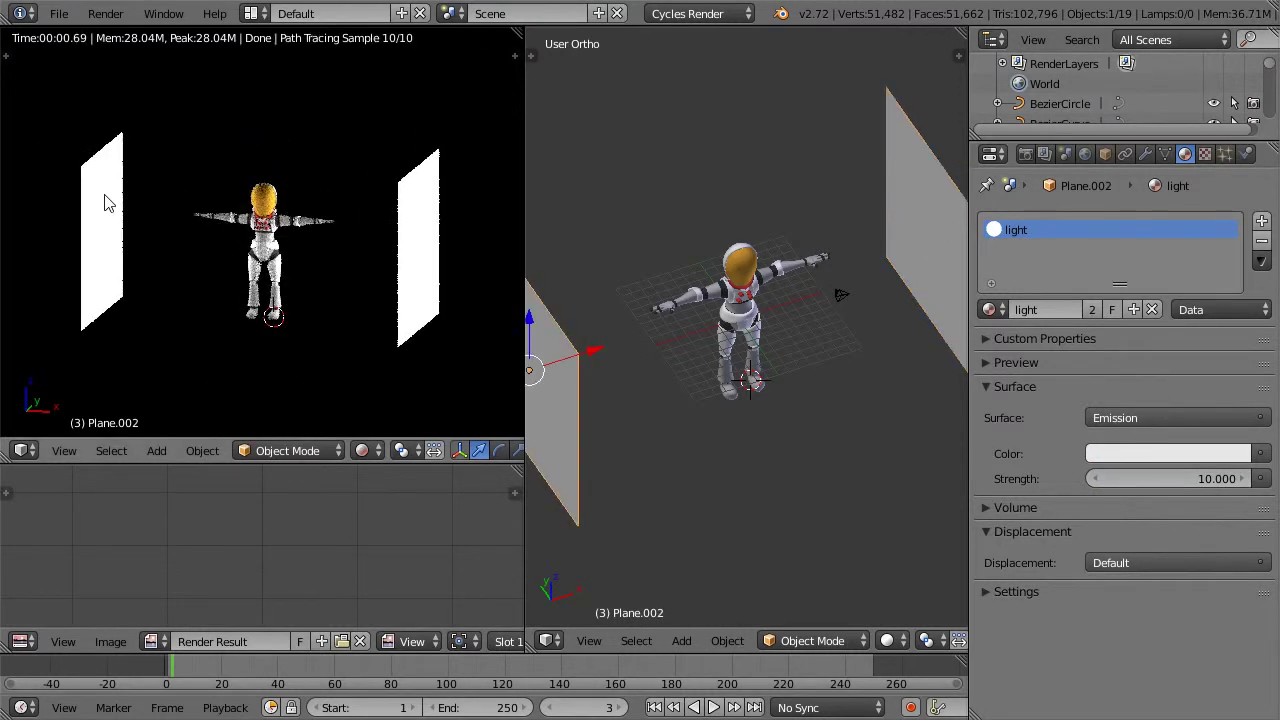
{"action": "key", "text": "KP_7"}
{"action": "scroll", "coordinate": [767, 473], "scroll_direction": "down", "scroll_amount": 2}
{"action": "key", "text": "g"}
{"action": "left_click", "coordinate": [743, 390]}
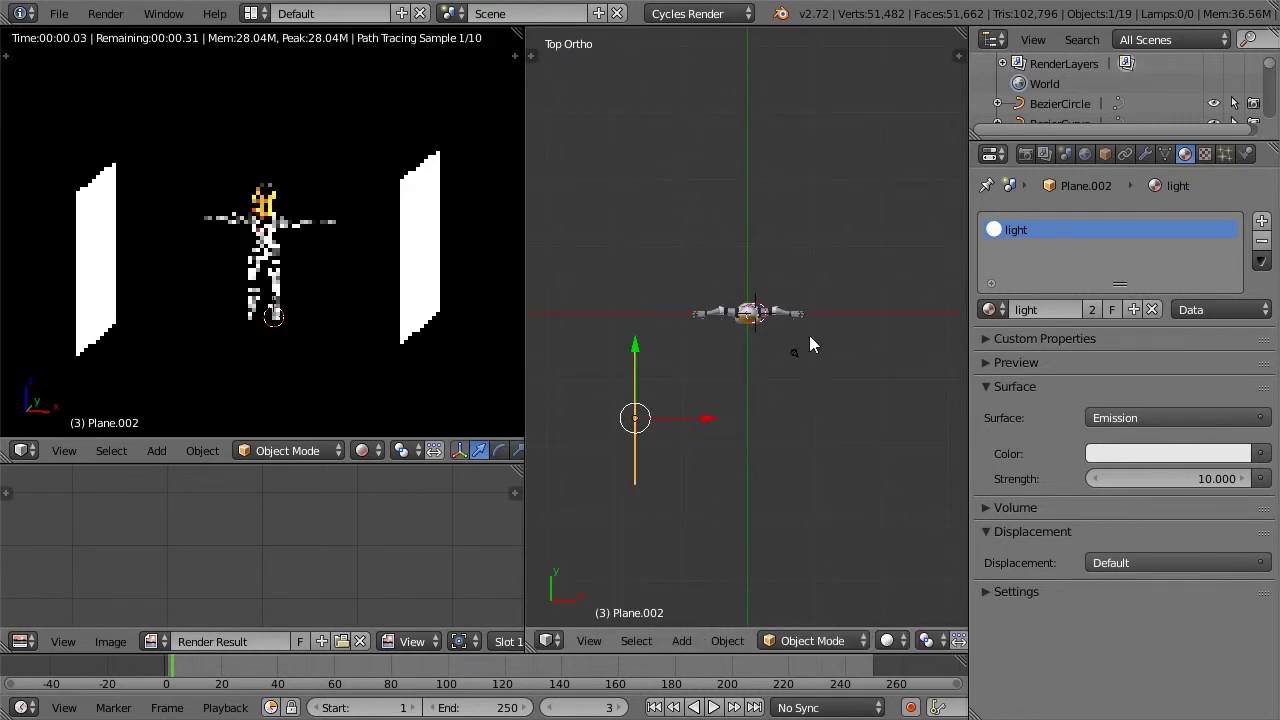
{"action": "key", "text": "r"}
{"action": "left_click", "coordinate": [663, 195]}
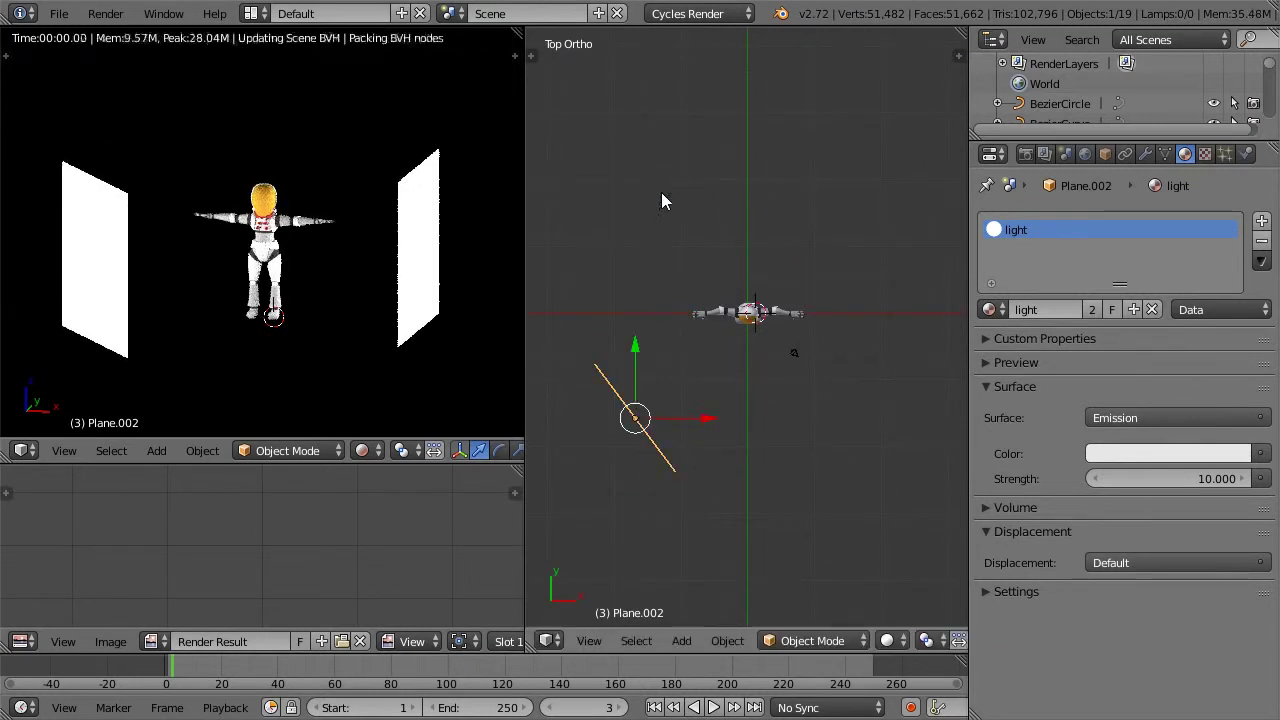
Step: Move the camera diagonally away from the astronaut in top view, checking and shifting its framing in camera view
{"action": "right_click", "coordinate": [794, 352]}
{"action": "key", "text": "g"}
{"action": "left_click", "coordinate": [868, 468]}
{"action": "key", "text": "KP_0"}
{"action": "key", "text": "g"}
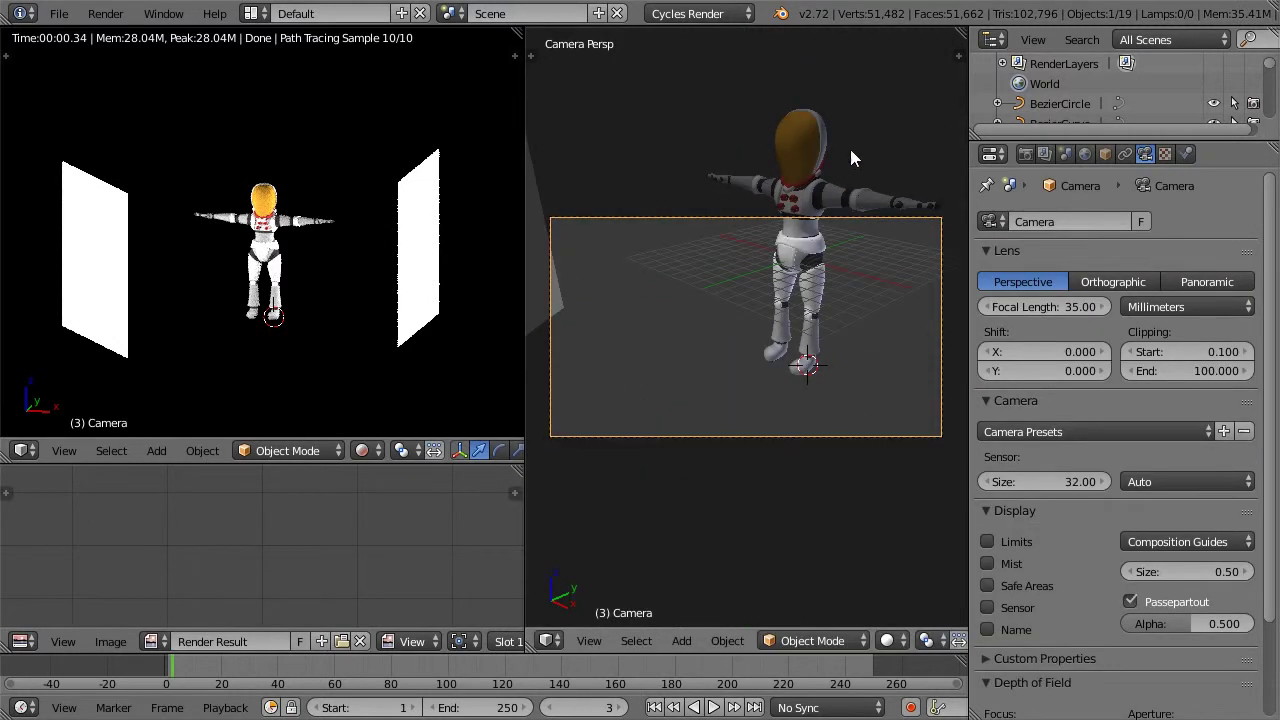
{"action": "left_click", "coordinate": [897, 80]}
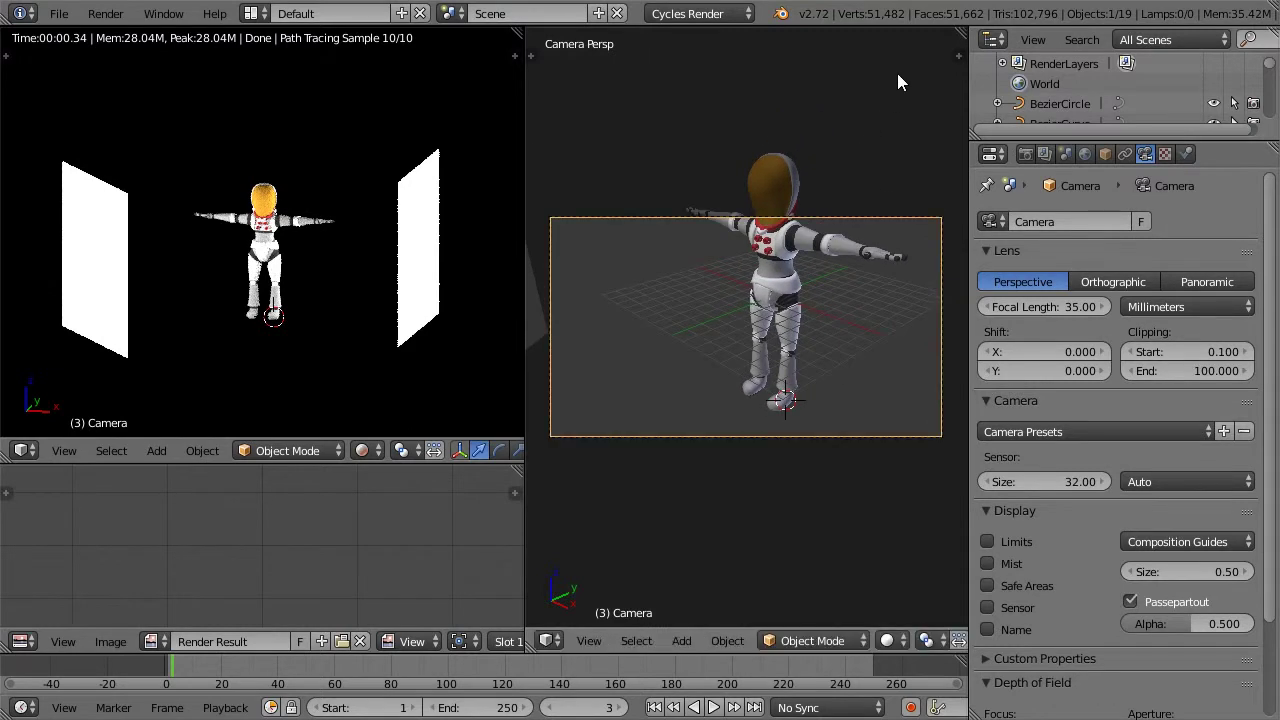
{"action": "key", "text": "KP_7"}
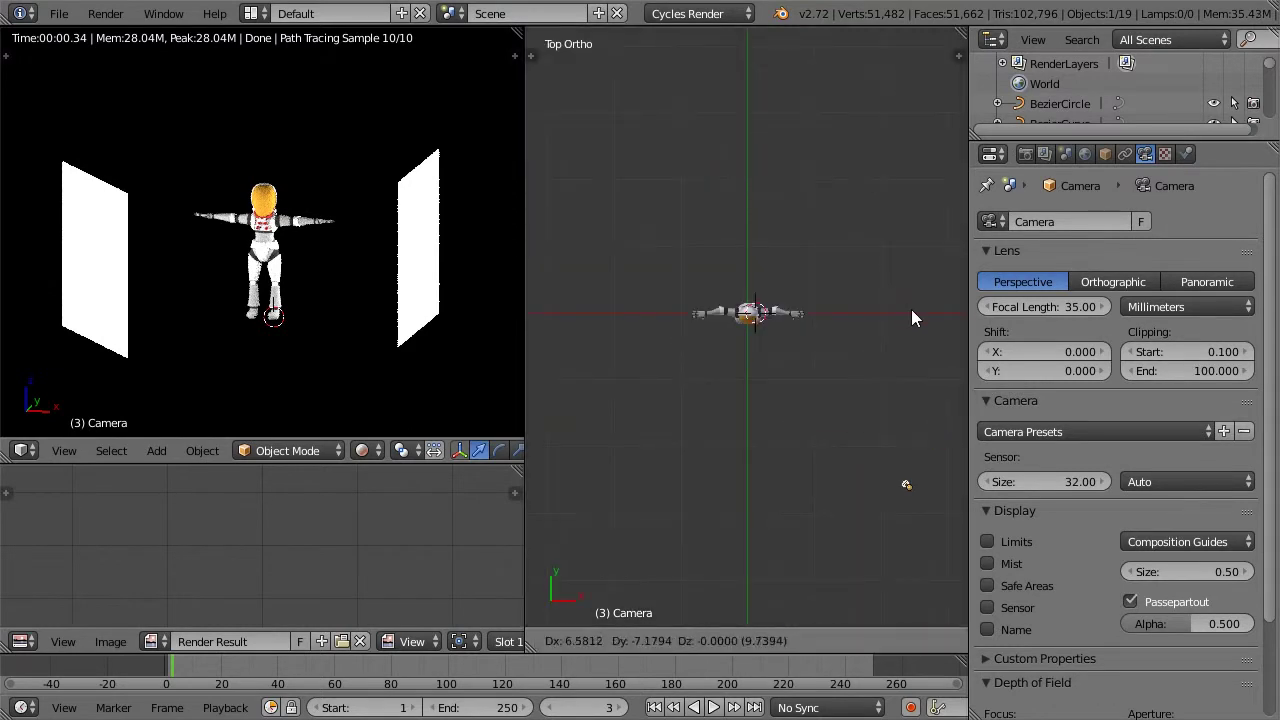
{"action": "key", "text": "KP_0"}
{"action": "key", "text": "g"}
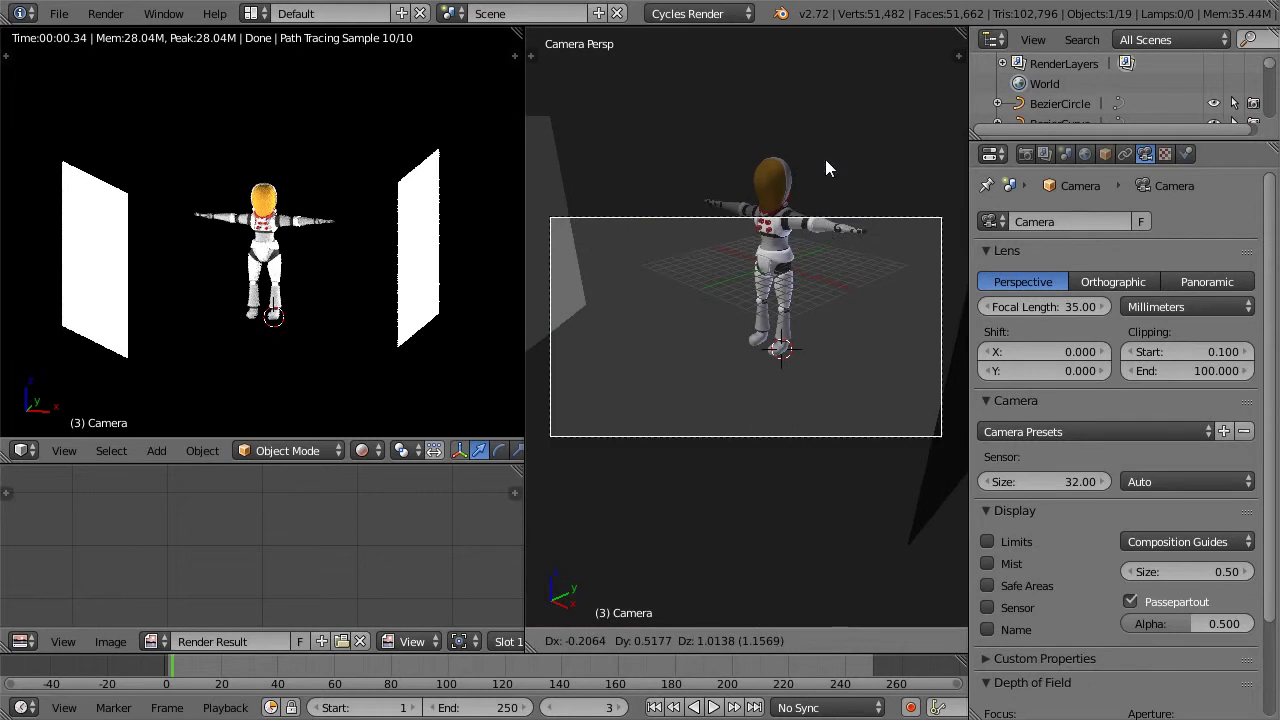
{"action": "left_click", "coordinate": [832, 567]}
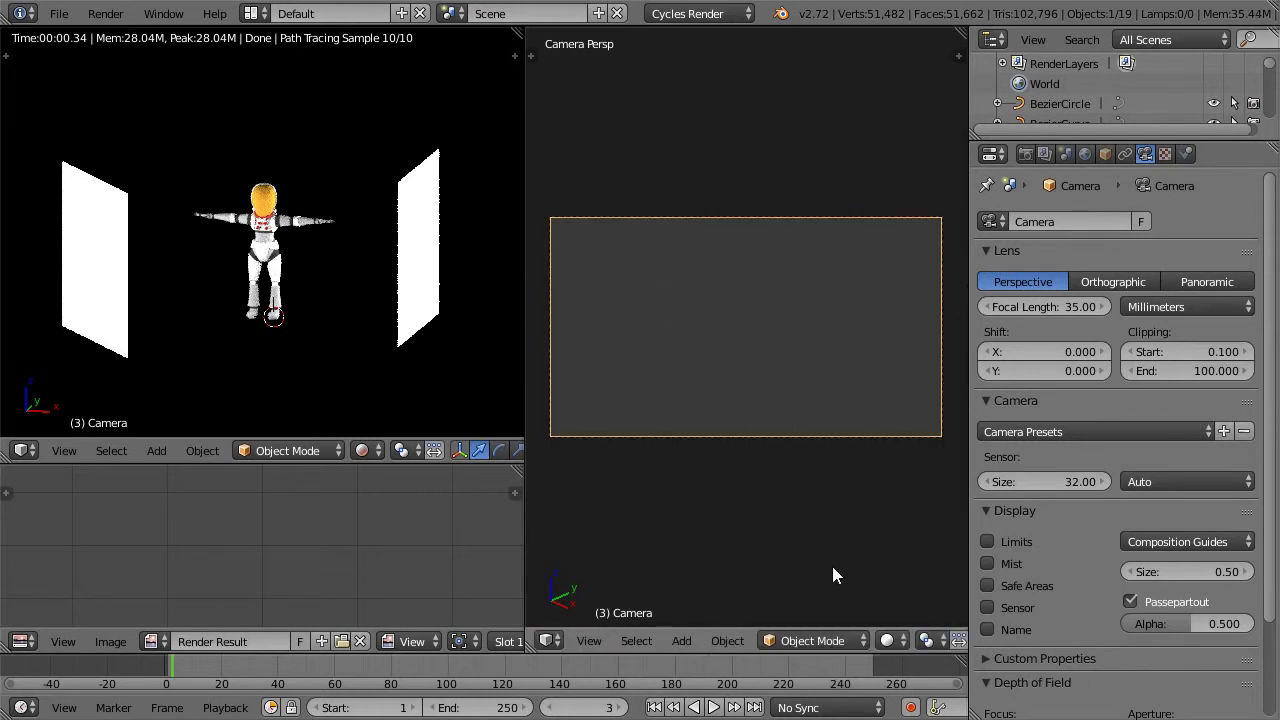
{"action": "key", "text": "ctrl+z"}
Step: Shift the camera in its own view until the whole astronaut fits inside the frame
{"action": "key", "text": "g"}
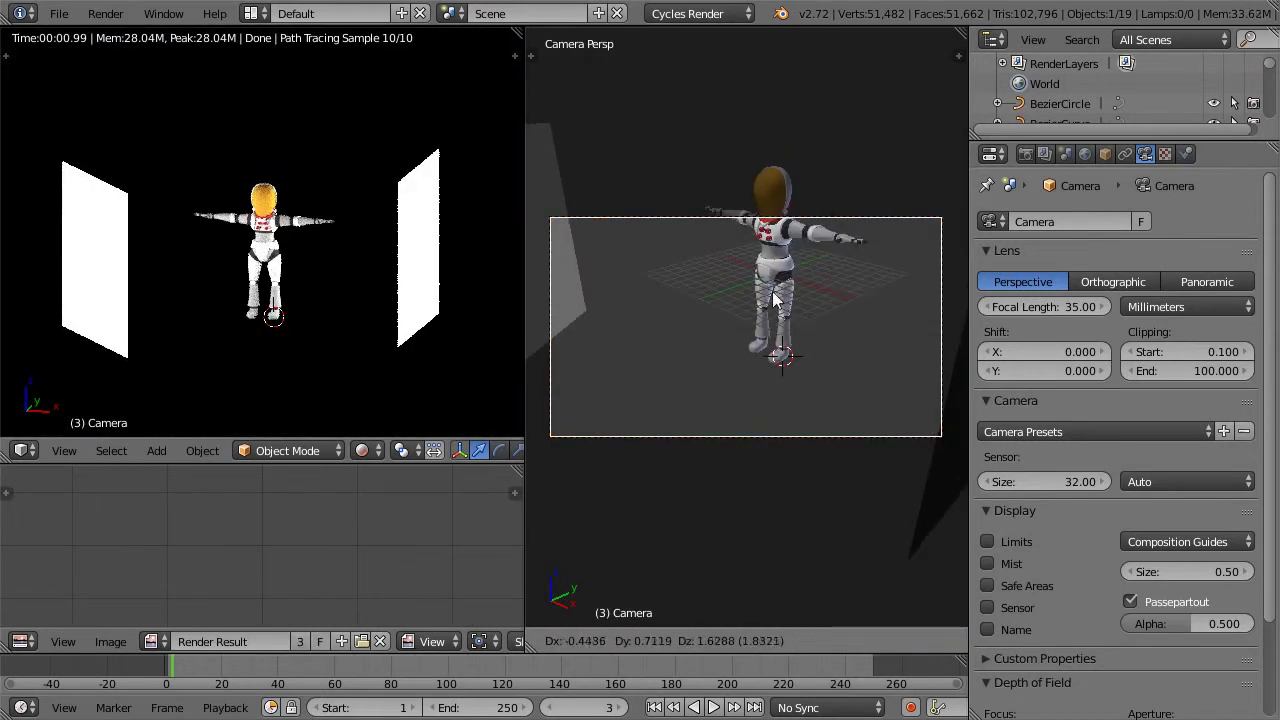
{"action": "left_click", "coordinate": [788, 37]}
{"action": "key", "text": "g"}
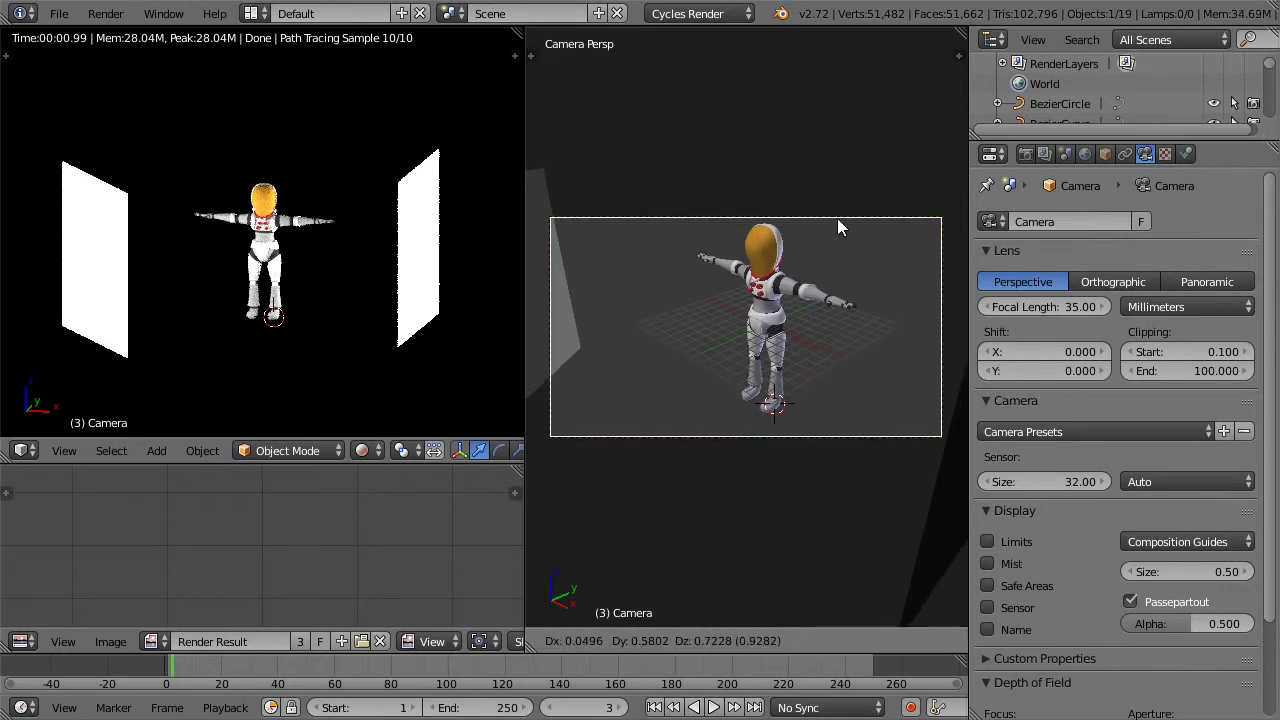
{"action": "left_click", "coordinate": [848, 206]}
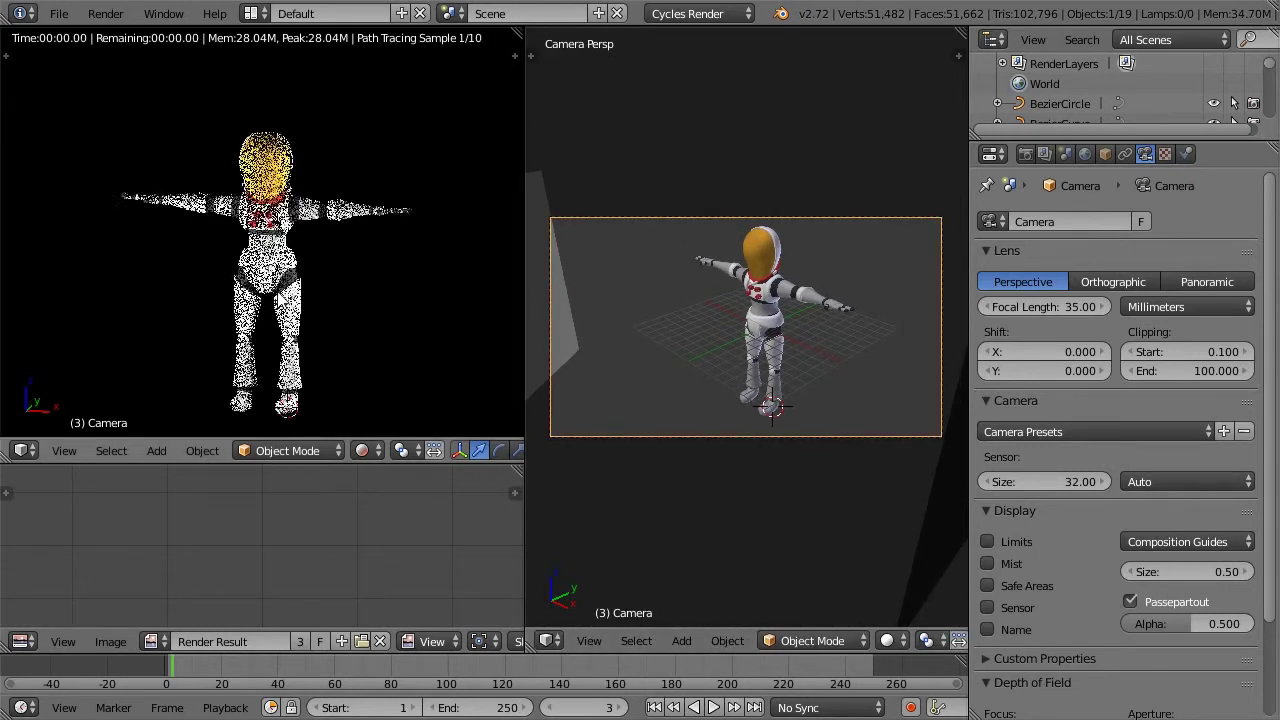
Step: Examine the rendered astronaut up close, from the front and through the camera
{"action": "scroll", "coordinate": [318, 240], "scroll_direction": "up", "scroll_amount": 4}
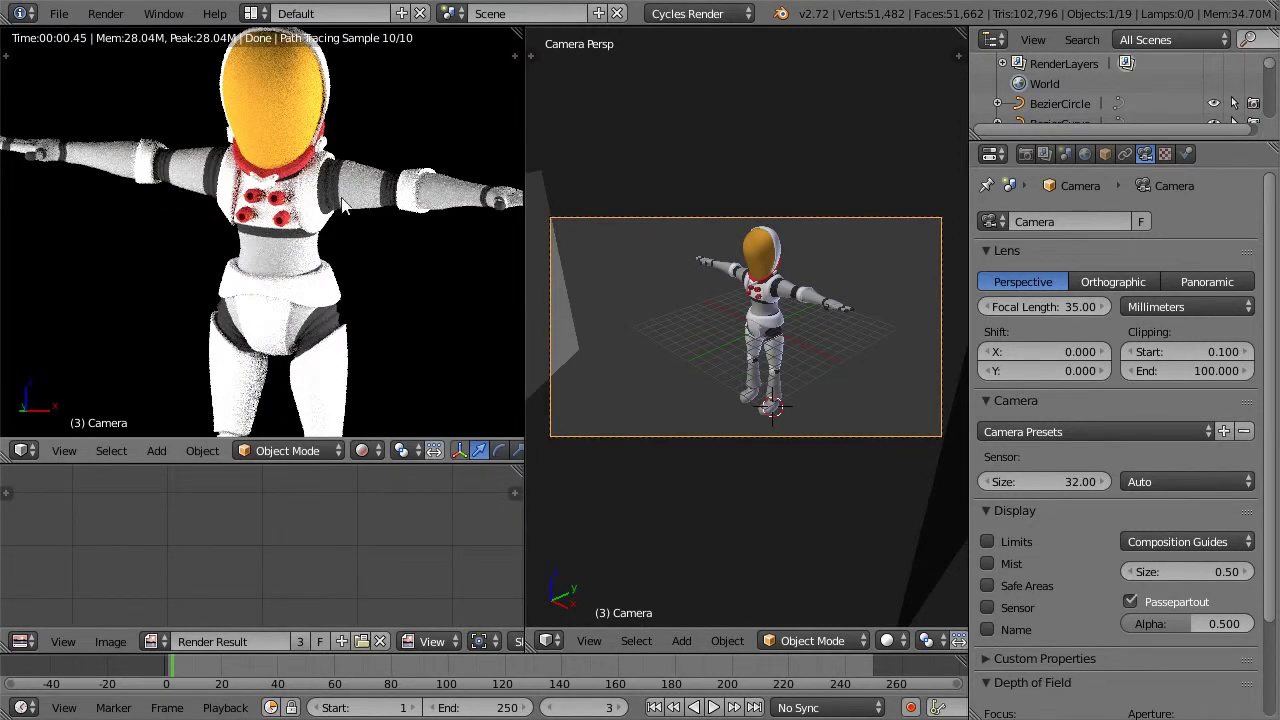
{"action": "key", "text": "KP_1"}
{"action": "key", "text": "KP_0"}
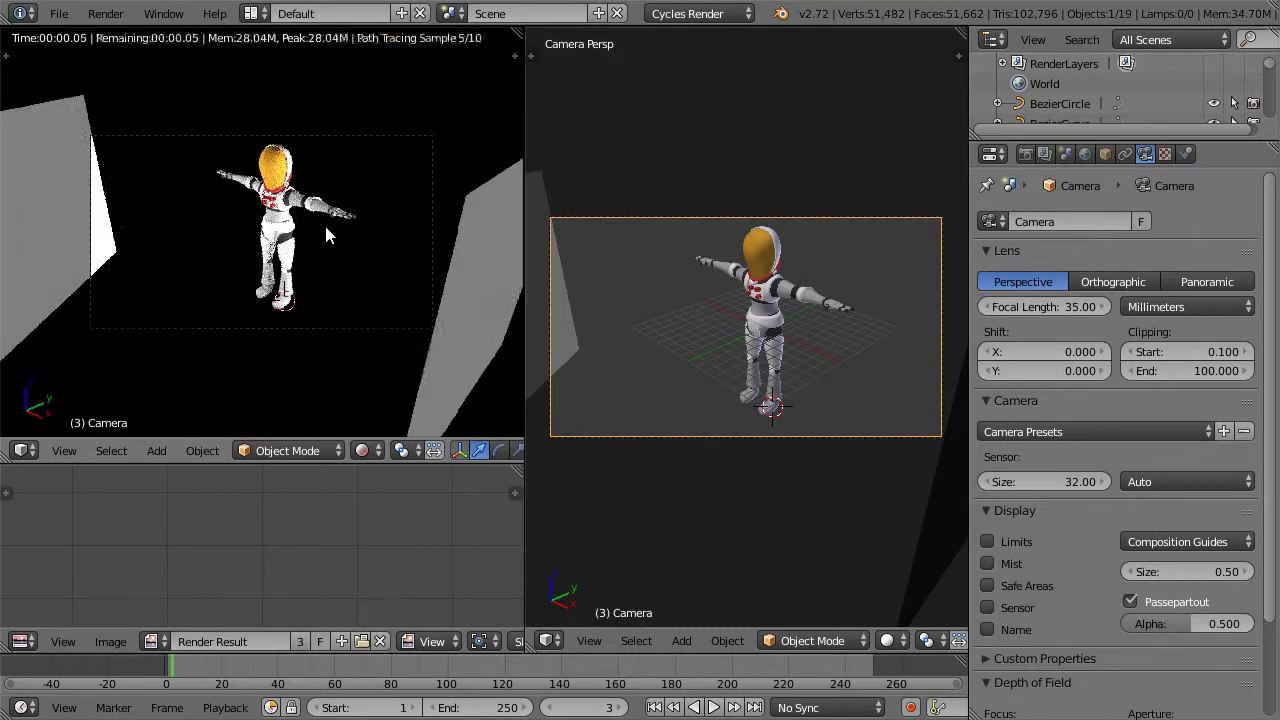
{"action": "scroll", "coordinate": [325, 227], "scroll_direction": "up", "scroll_amount": 5}
{"action": "middle_click_drag", "start_coordinate": [325, 233], "coordinate": [325, 233]}
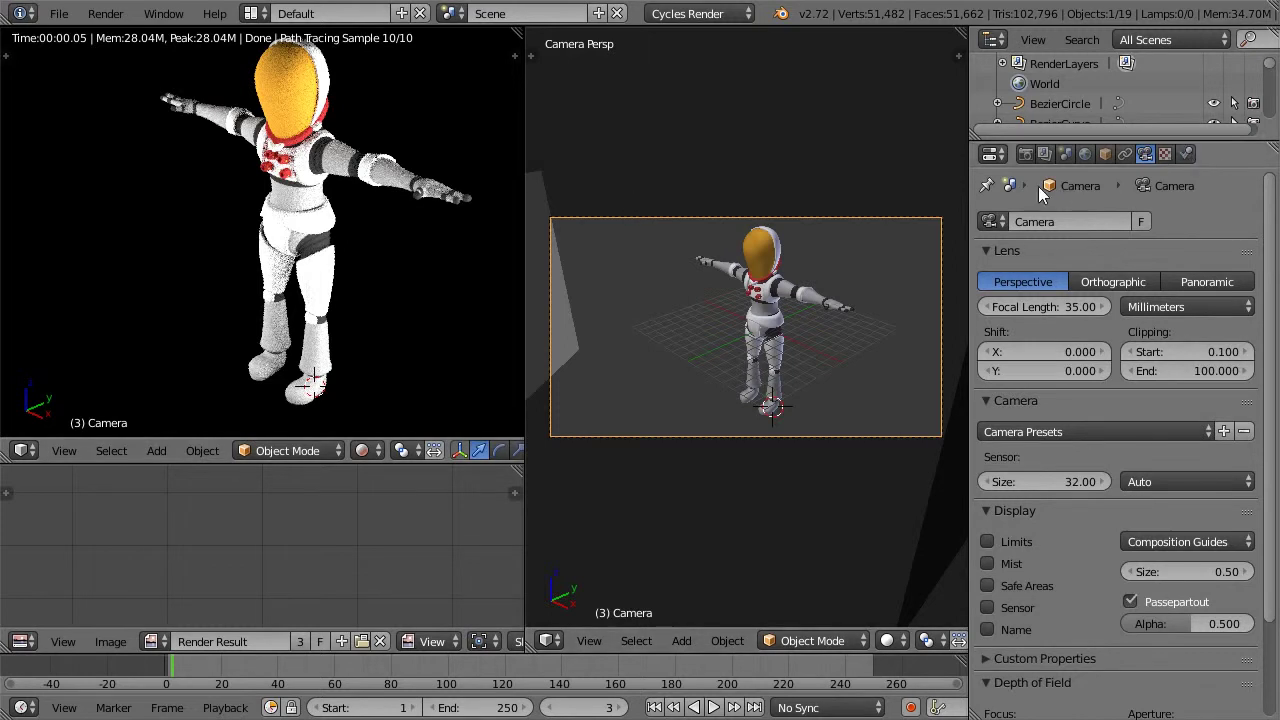
Step: Enable nodes on the helmet's orange visor material and make it a Glossy BSDF with roughness 0.032
{"action": "right_click", "coordinate": [753, 251]}
{"action": "scroll", "coordinate": [816, 251], "scroll_direction": "up", "scroll_amount": 1}
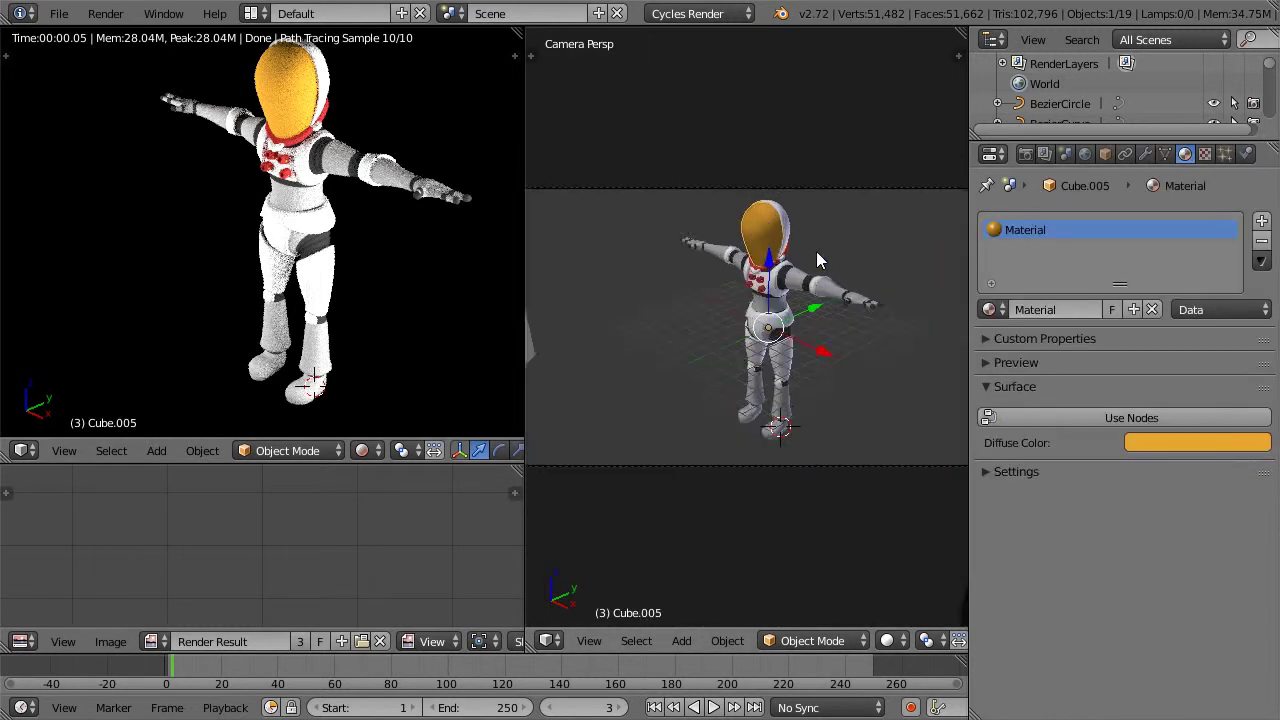
{"action": "left_click", "coordinate": [1128, 418]}
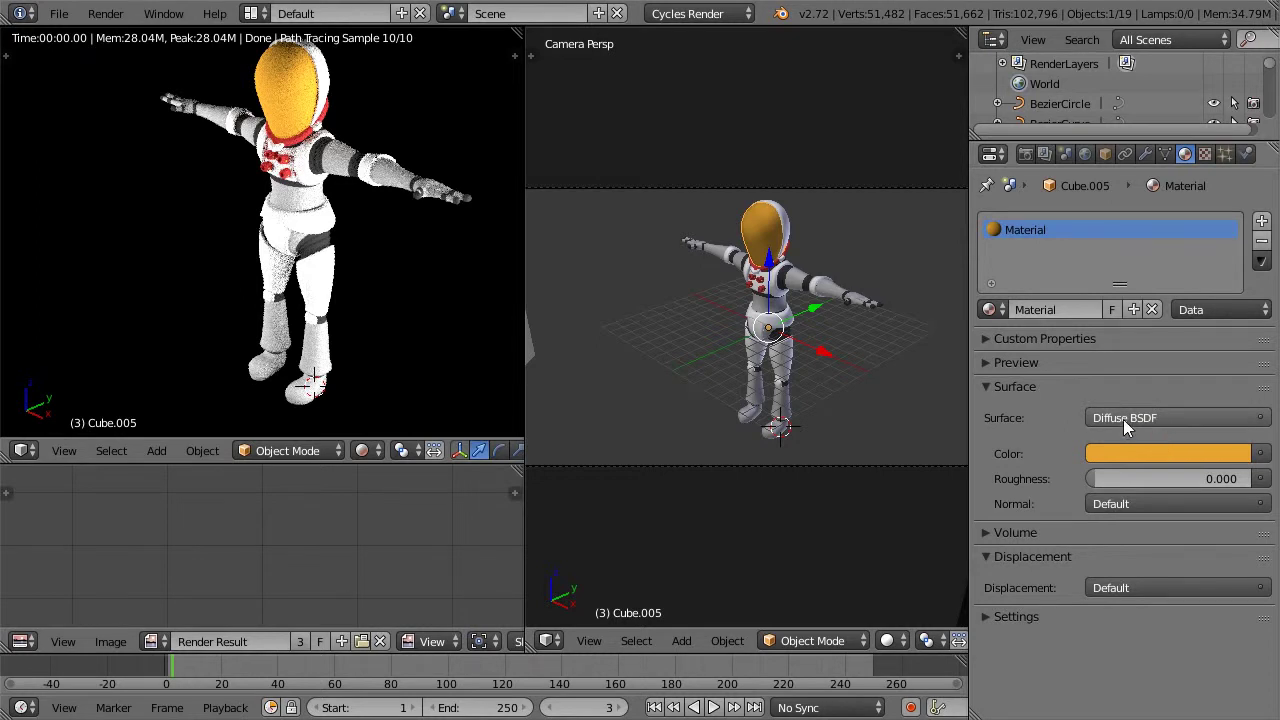
{"action": "left_click", "coordinate": [1123, 420]}
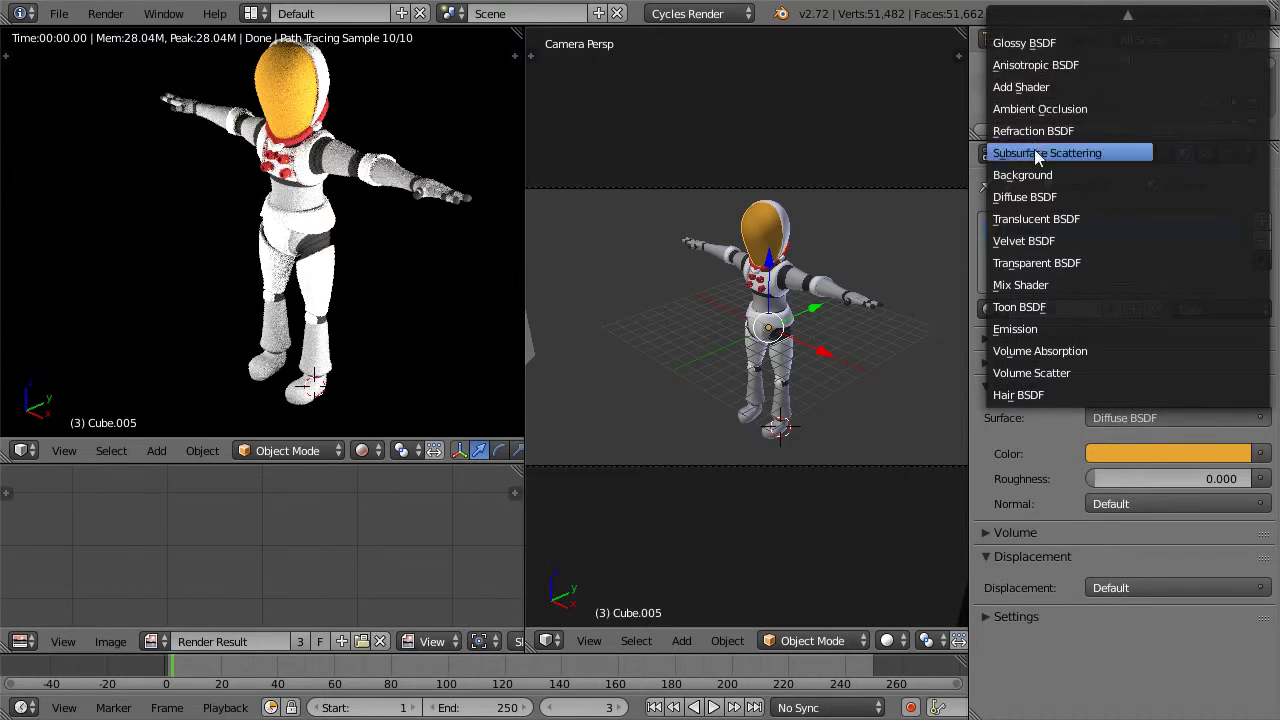
{"action": "left_click", "coordinate": [1028, 44]}
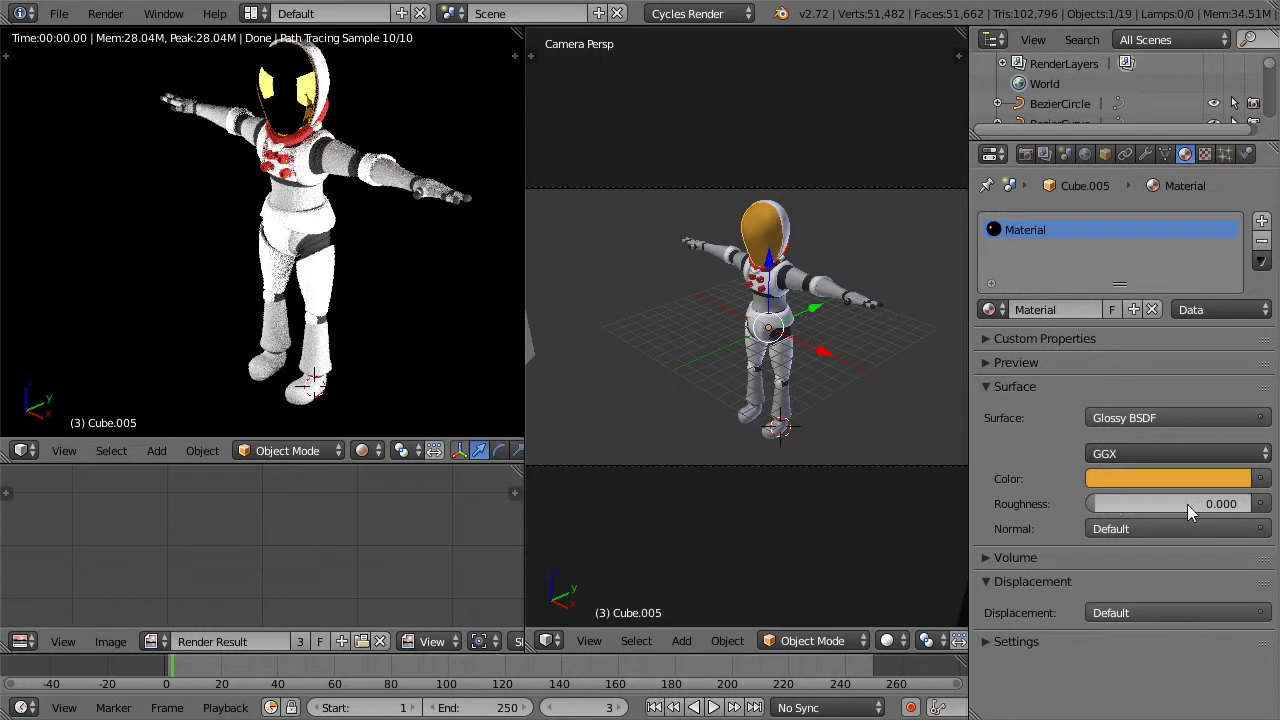
{"action": "mouse_move", "coordinate": [1142, 500]}
{"action": "left_mouse_down"}
{"action": "mouse_move", "coordinate": [1163, 500]}
{"action": "mouse_move", "coordinate": [1151, 497]}
{"action": "left_mouse_up"}
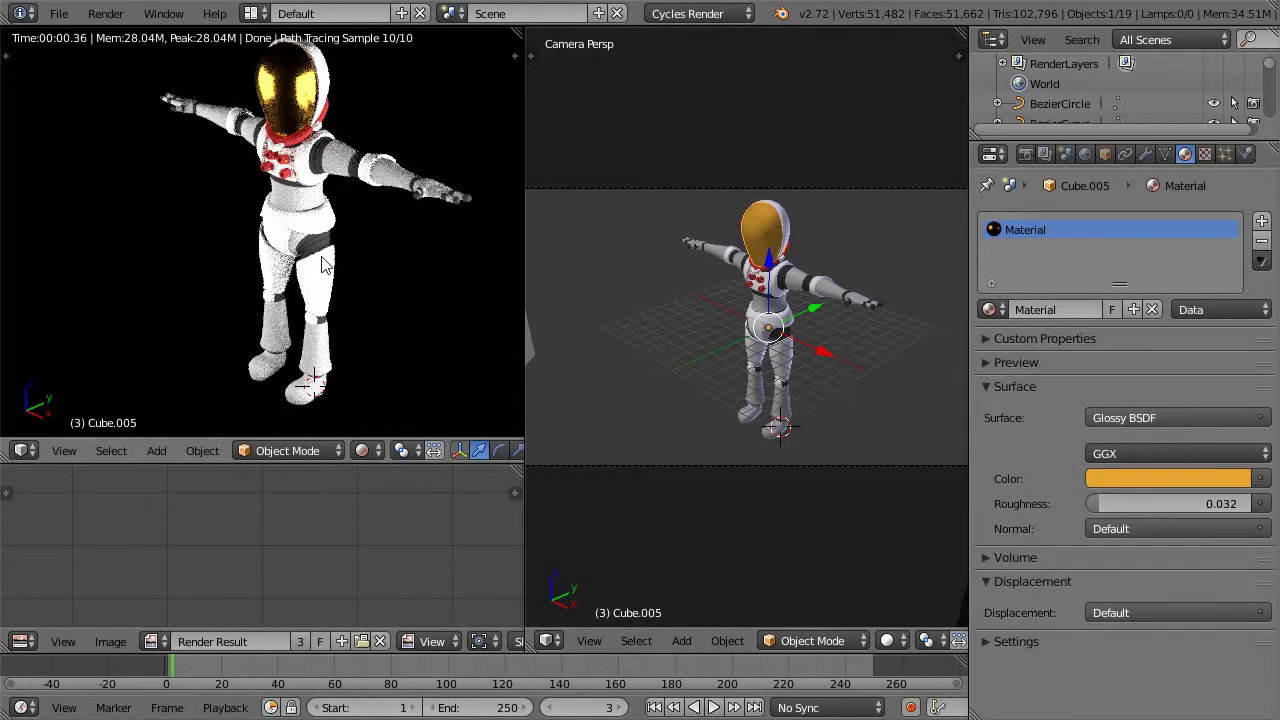
Step: Rename the orange visor's material as sun visor
{"action": "left_click", "coordinate": [1046, 312]}
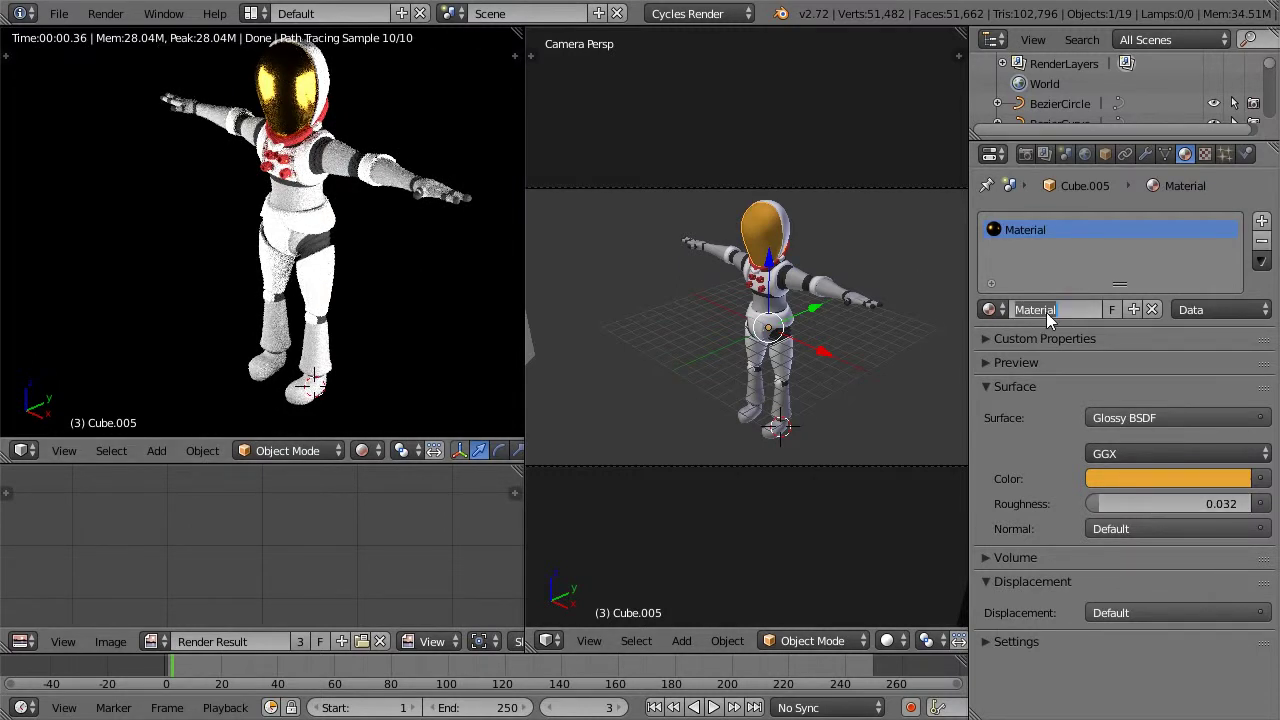
{"action": "type", "text": "sun visor"}
{"action": "key", "text": "Return"}
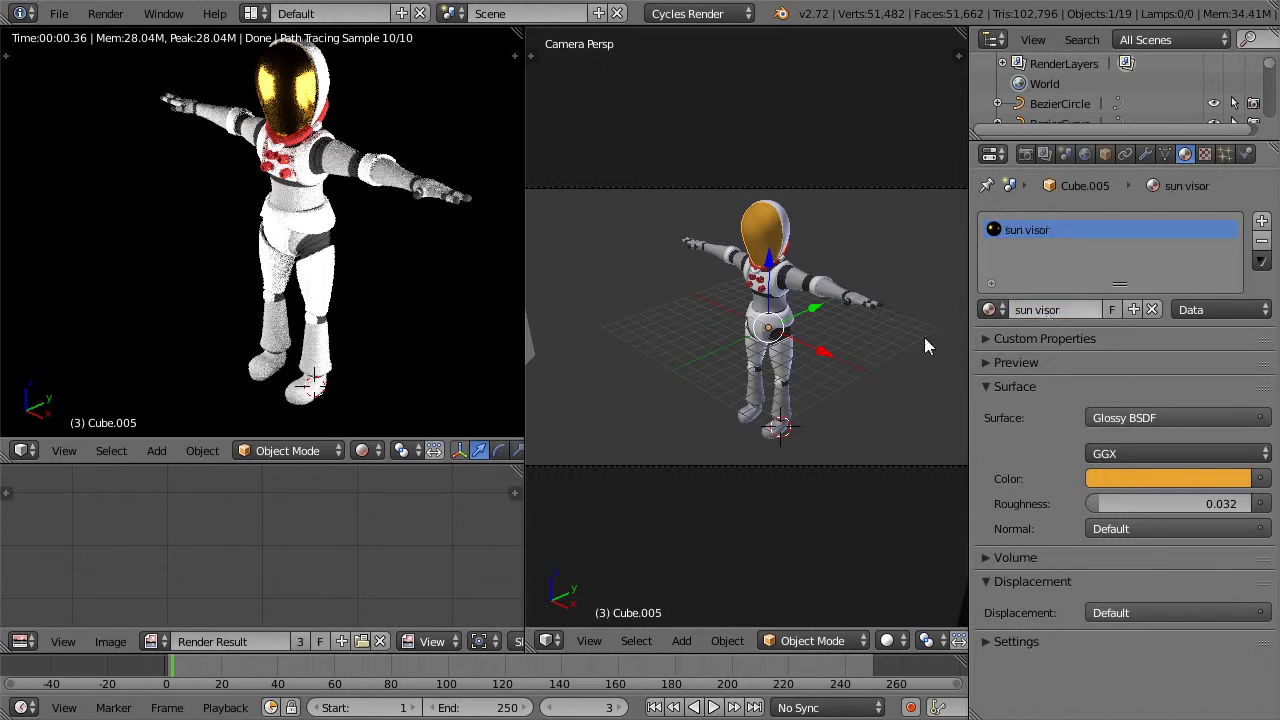
Step: Isolate the layer holding the helmet parts and move the inner clear visor to layer 13
{"action": "right_click", "coordinate": [758, 228]}
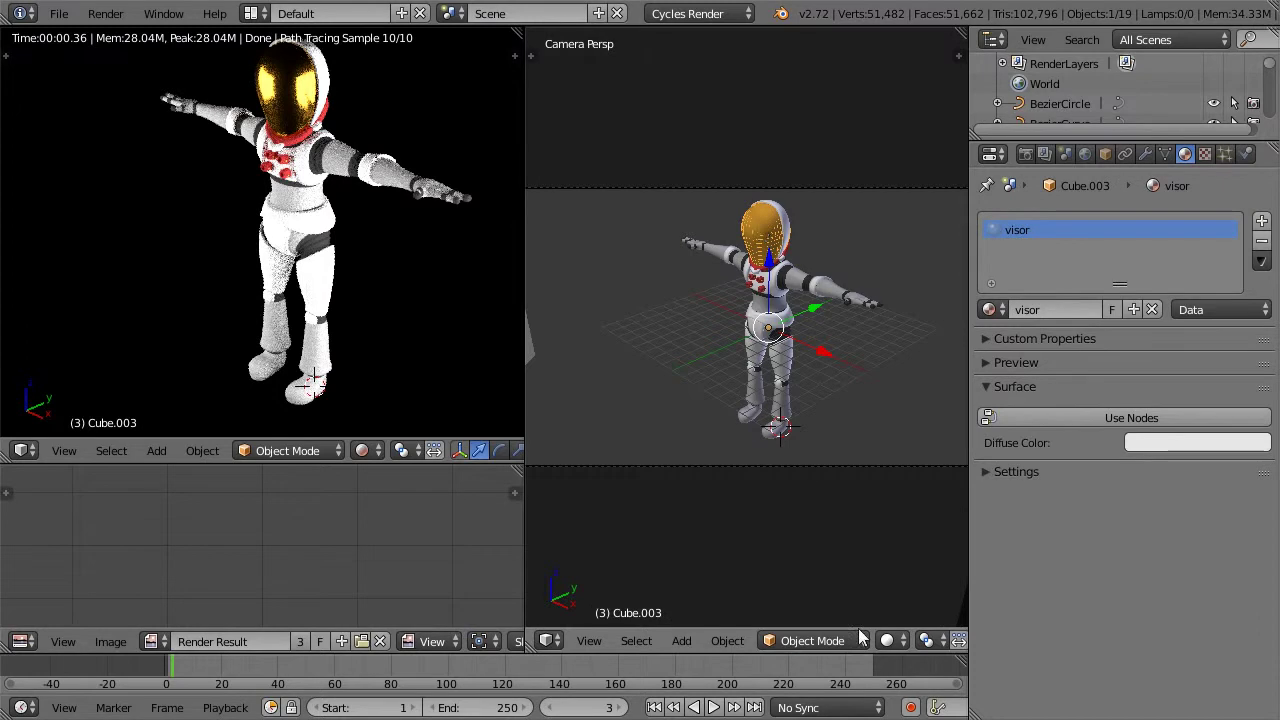
{"action": "scroll", "coordinate": [648, 636], "scroll_direction": "down", "scroll_amount": 5}
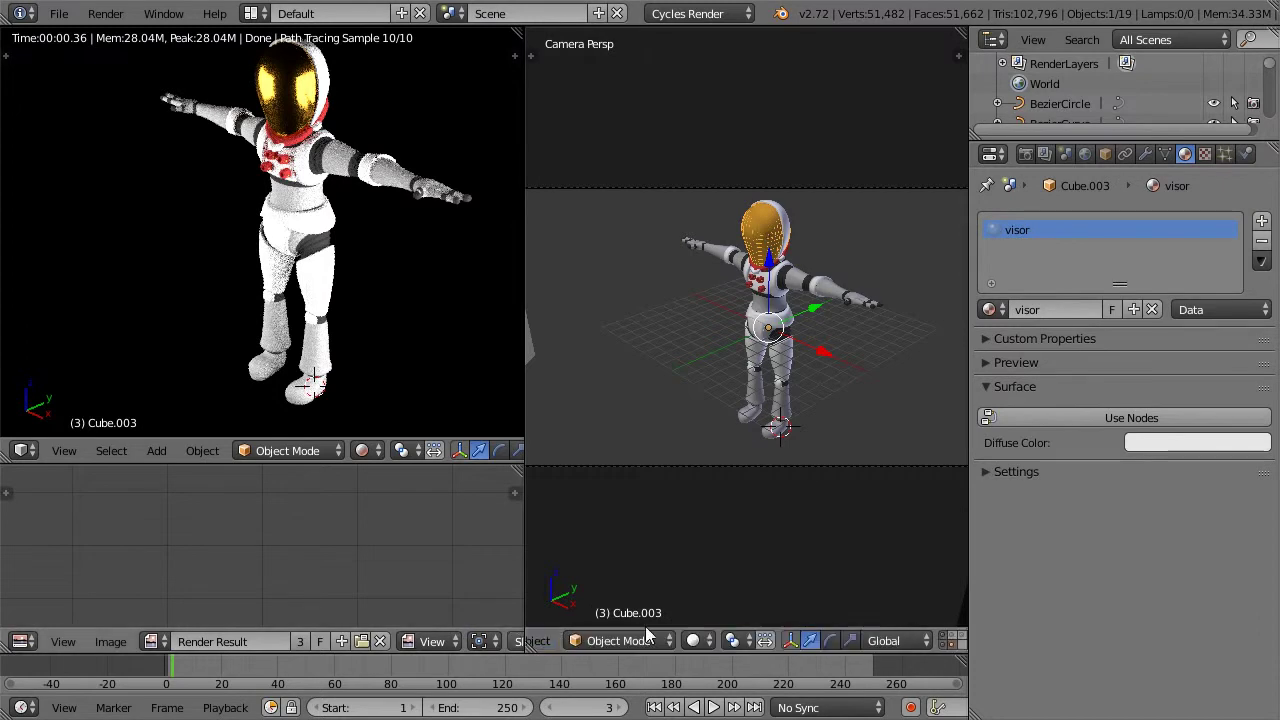
{"action": "scroll", "coordinate": [842, 637], "scroll_direction": "down", "scroll_amount": 3}
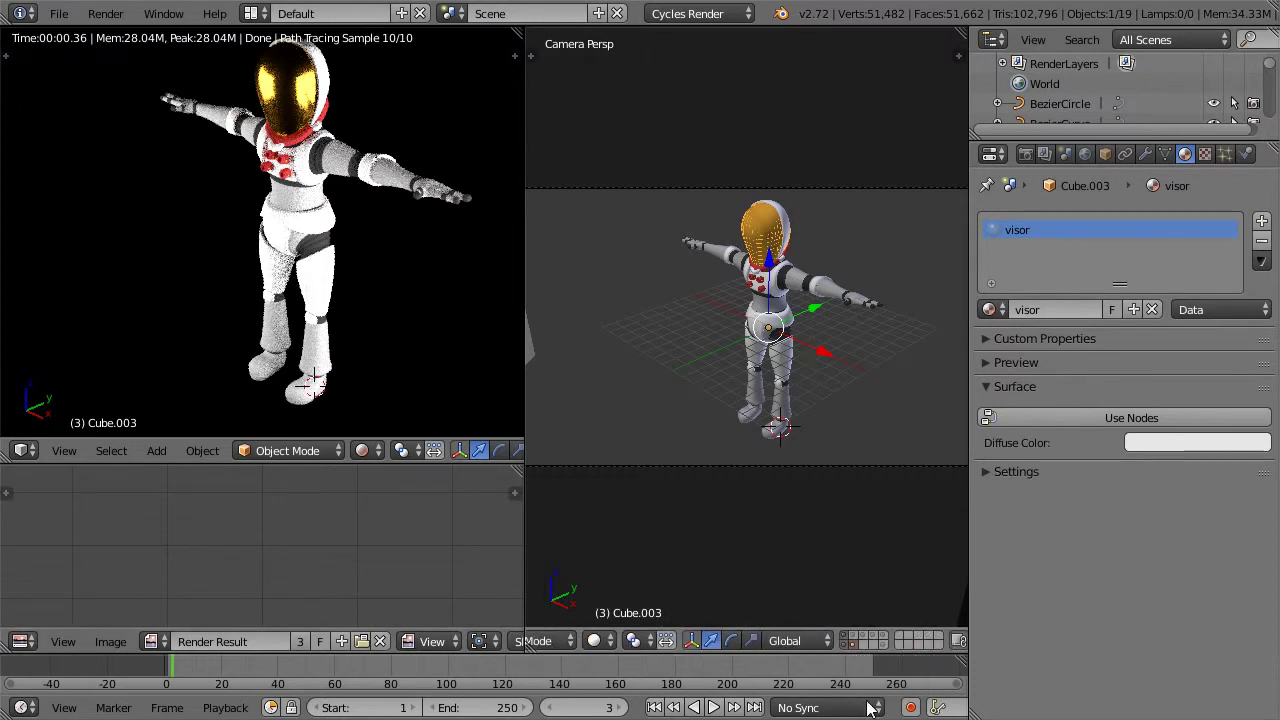
{"action": "left_click", "coordinate": [854, 643]}
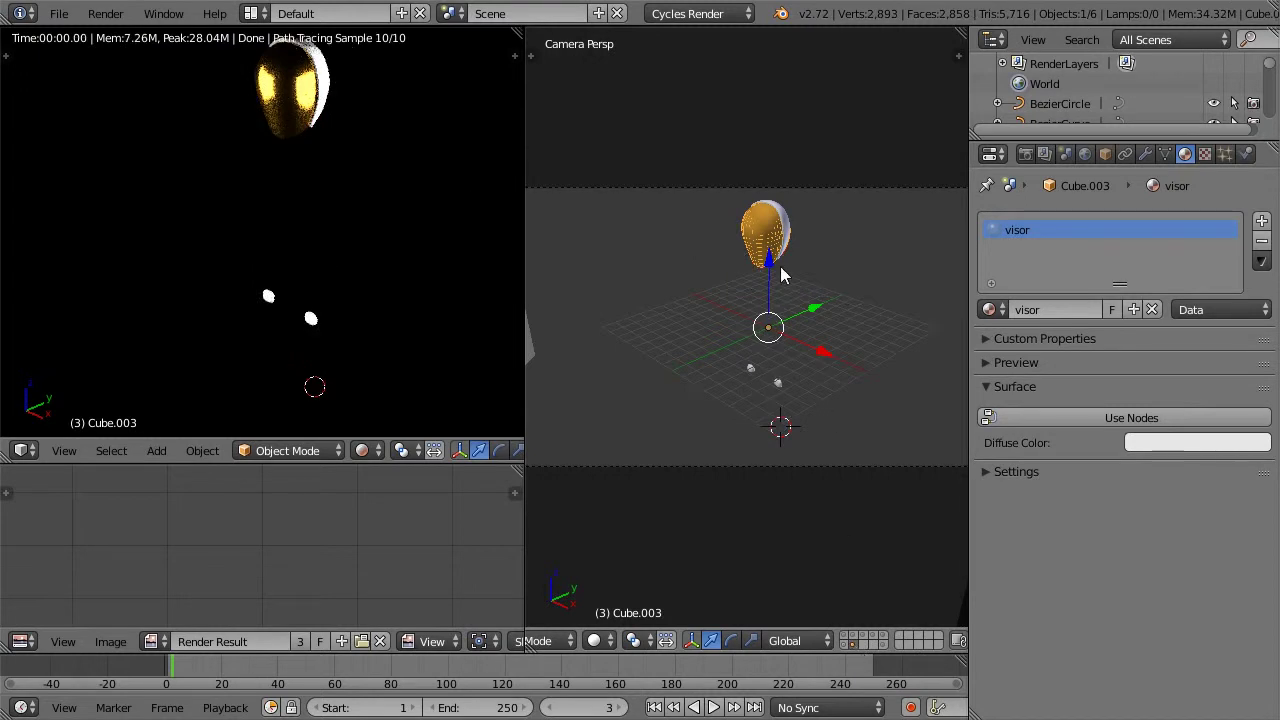
{"action": "key", "text": "m"}
{"action": "left_click", "coordinate": [965, 316]}
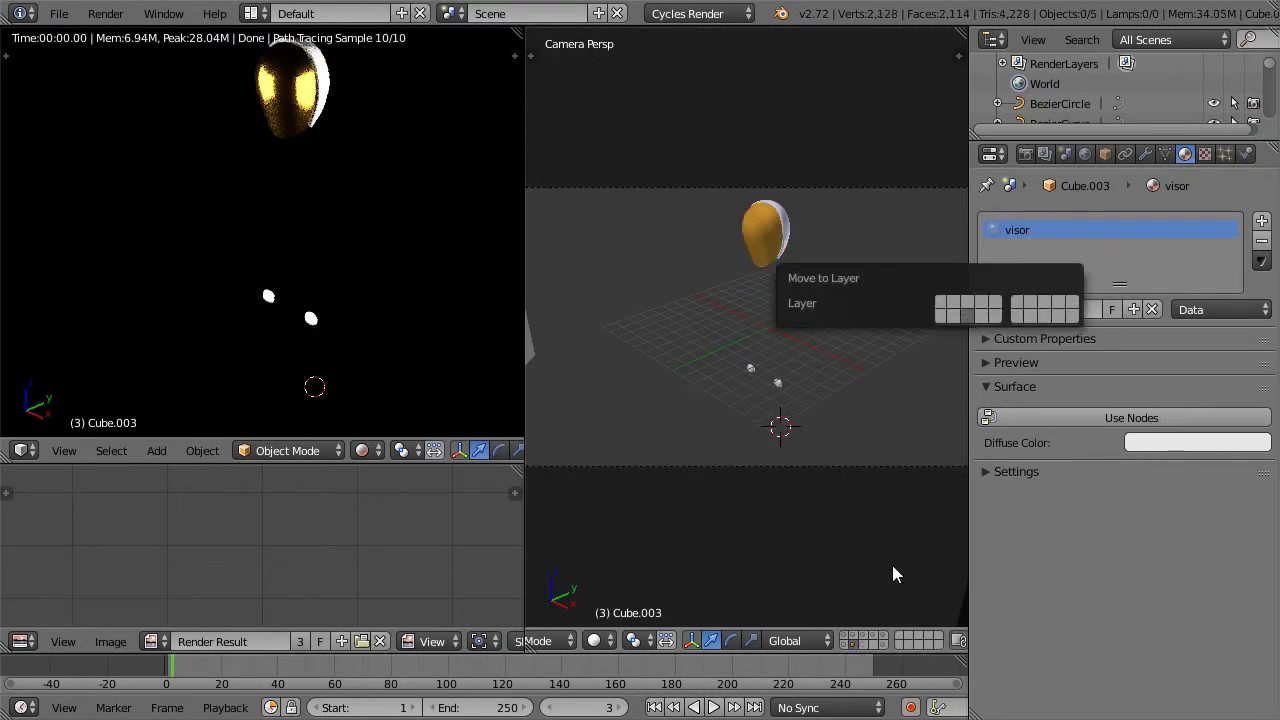
Step: Move the inner clear visor back to layer 12 and display only that layer
{"action": "left_click", "coordinate": [864, 644]}
{"action": "left_click", "coordinate": [860, 645]}
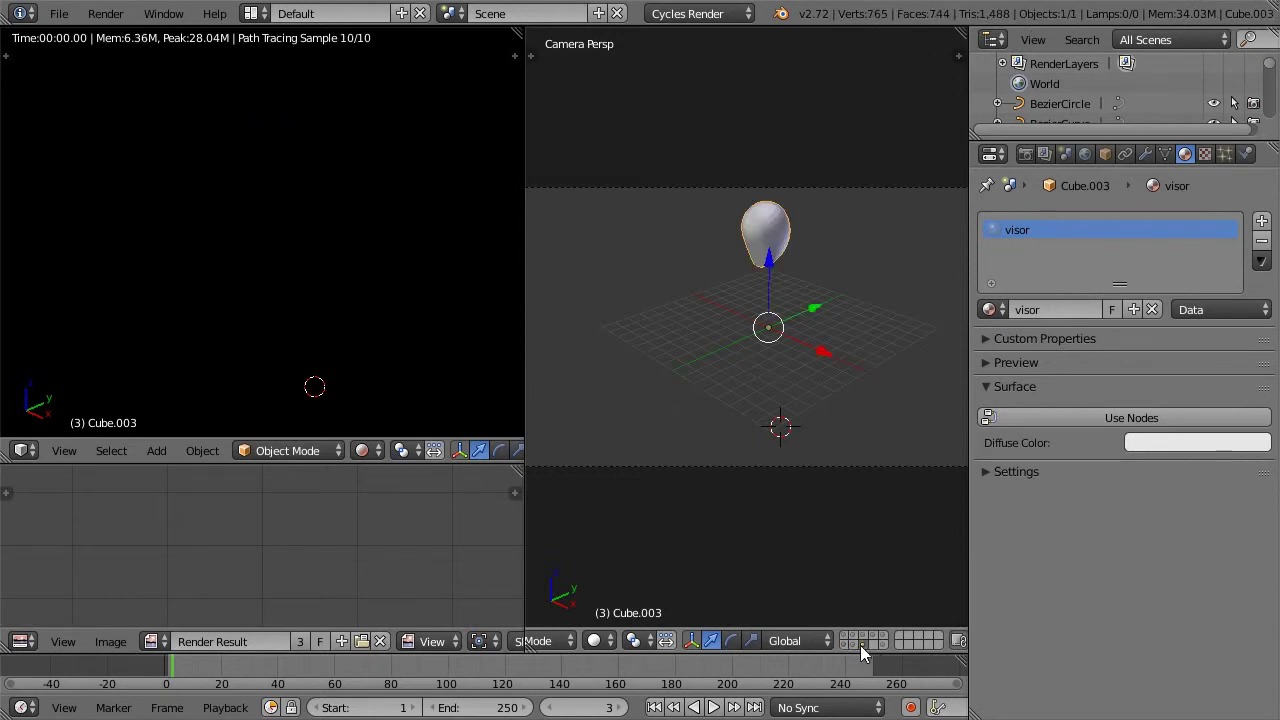
{"action": "left_click", "coordinate": [854, 645]}
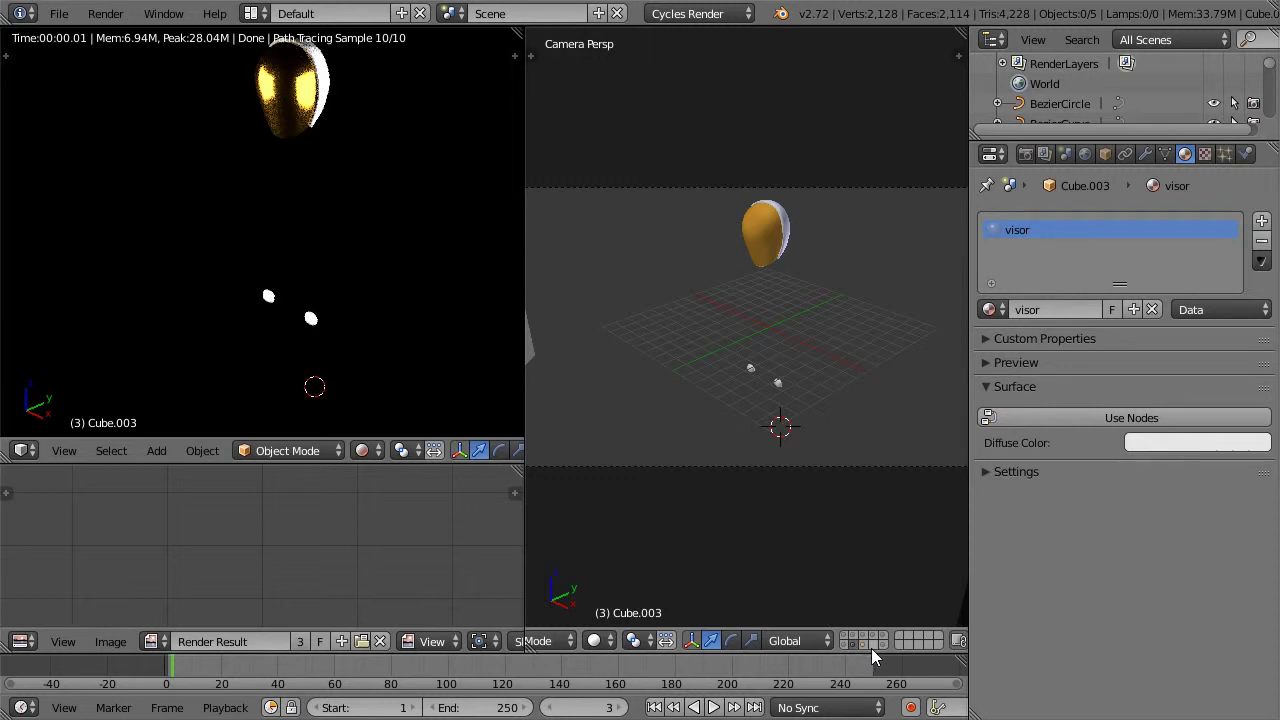
{"action": "left_click", "coordinate": [867, 647]}
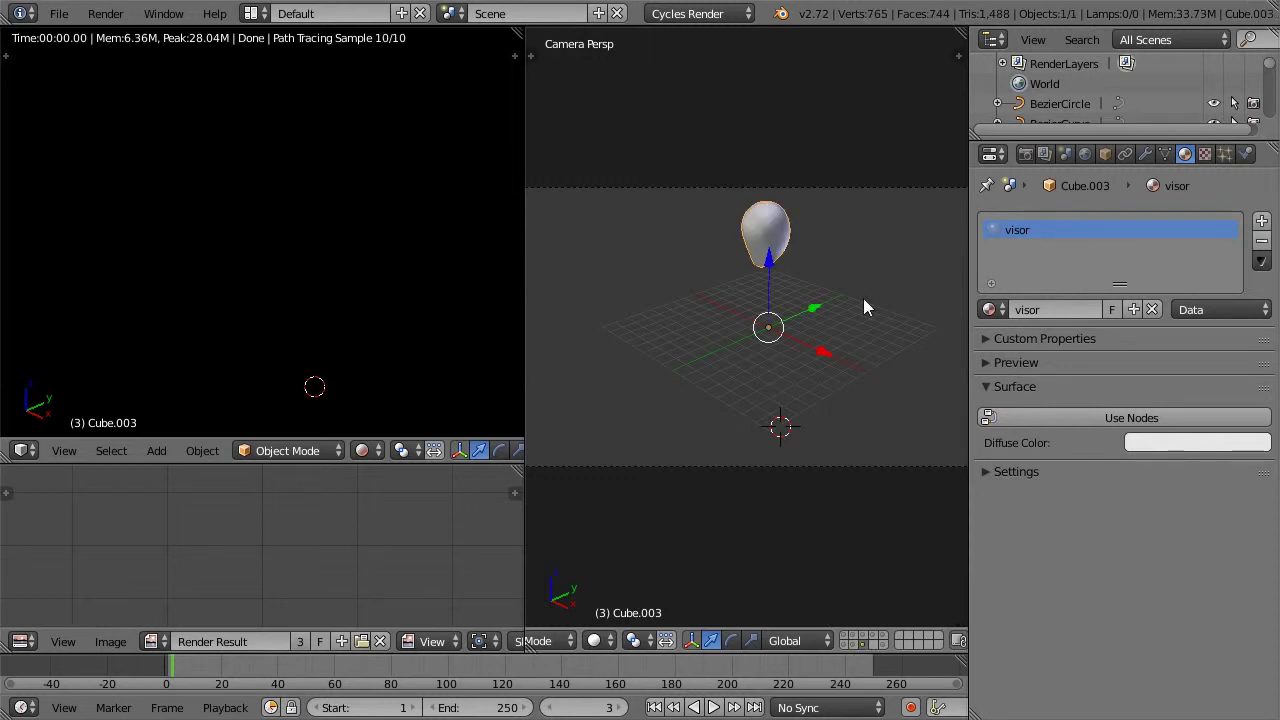
{"action": "key", "text": "m"}
{"action": "left_click", "coordinate": [1034, 349]}
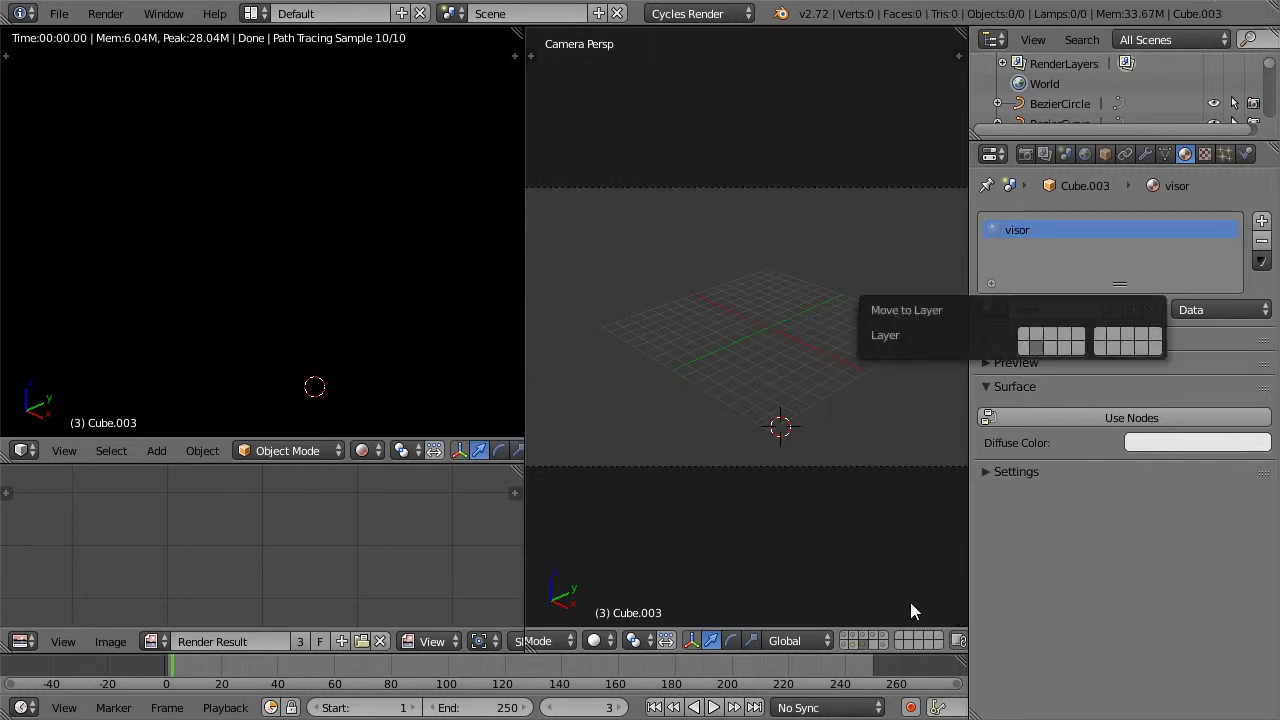
{"action": "left_click", "coordinate": [857, 648]}
Step: Move the orange sun visor to layer 13 and display the astronaut's body together with the remaining helmet parts
{"action": "right_click", "coordinate": [763, 231]}
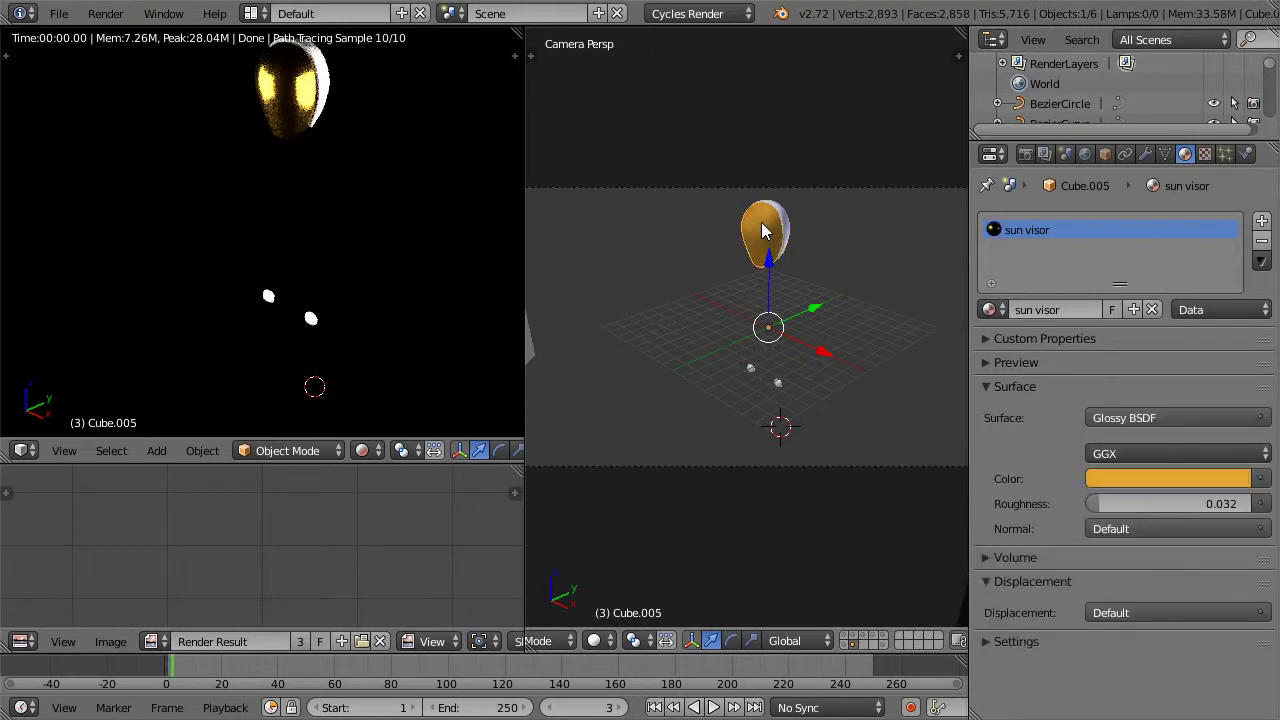
{"action": "key", "text": "m"}
{"action": "left_click", "coordinate": [948, 268]}
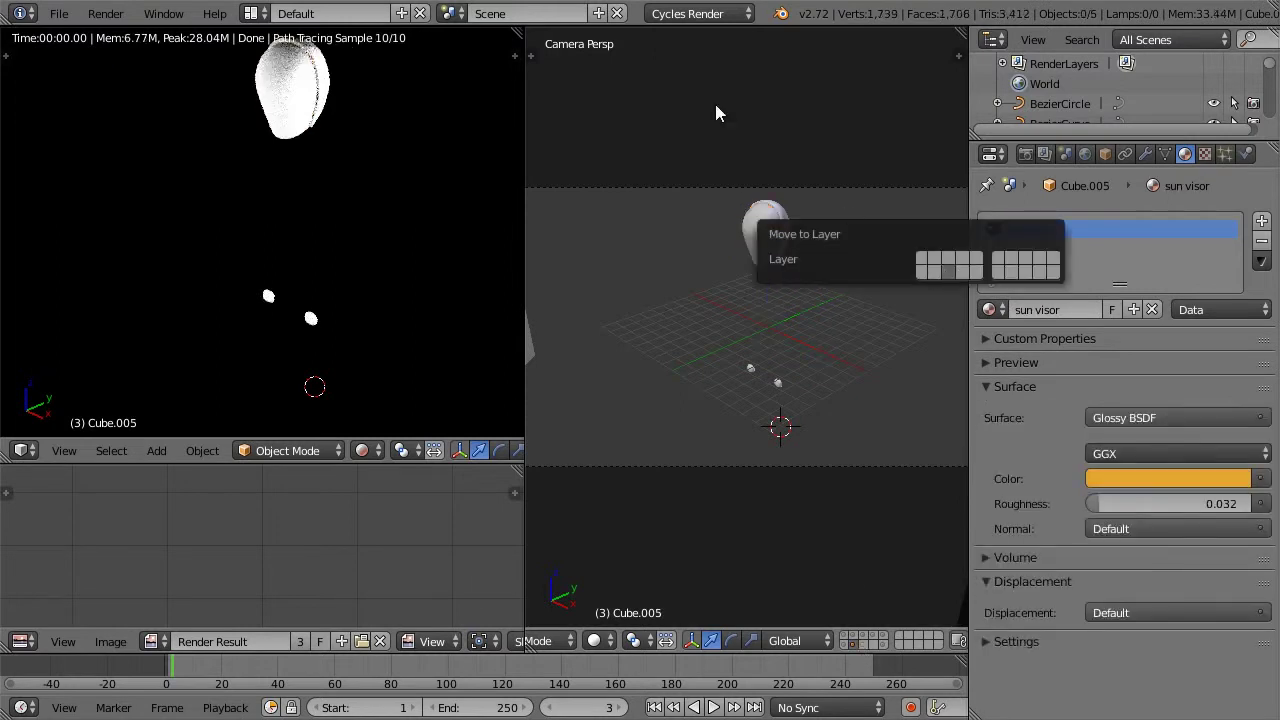
{"action": "left_click", "coordinate": [846, 642]}
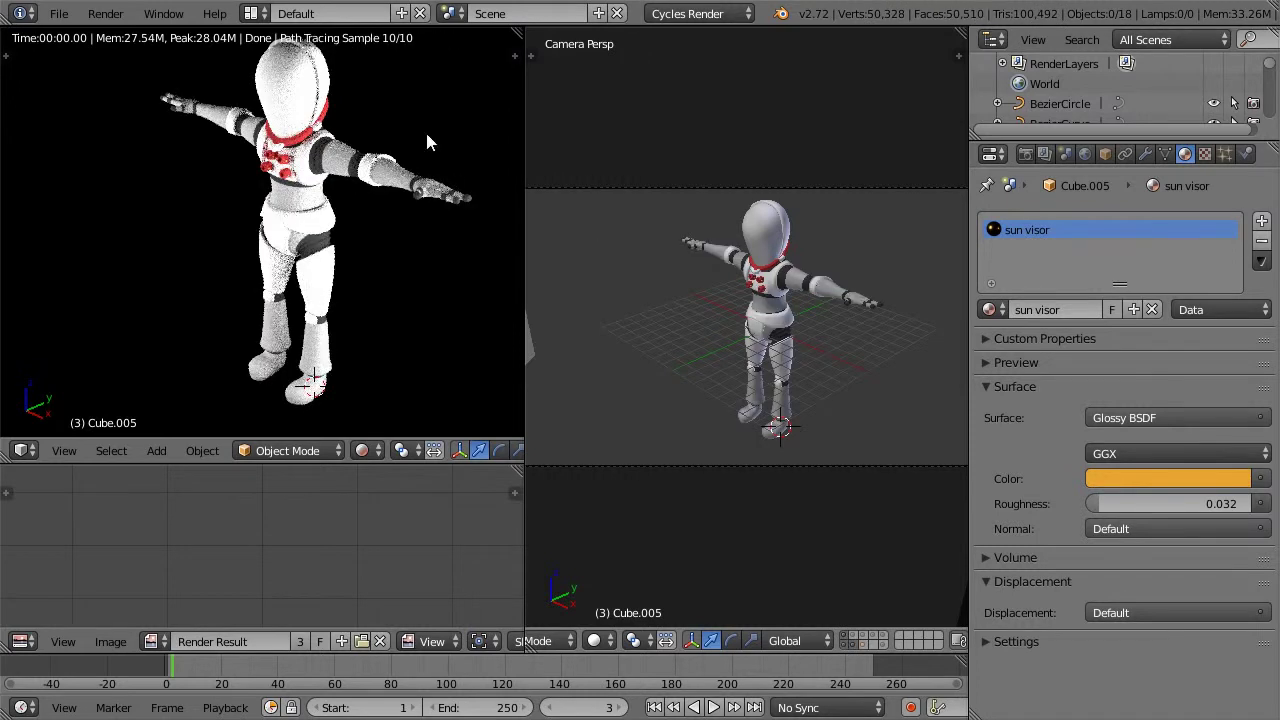
Step: Enable nodes on the inner visor's material and make its surface a Transparent BSDF
{"action": "right_click", "coordinate": [759, 230]}
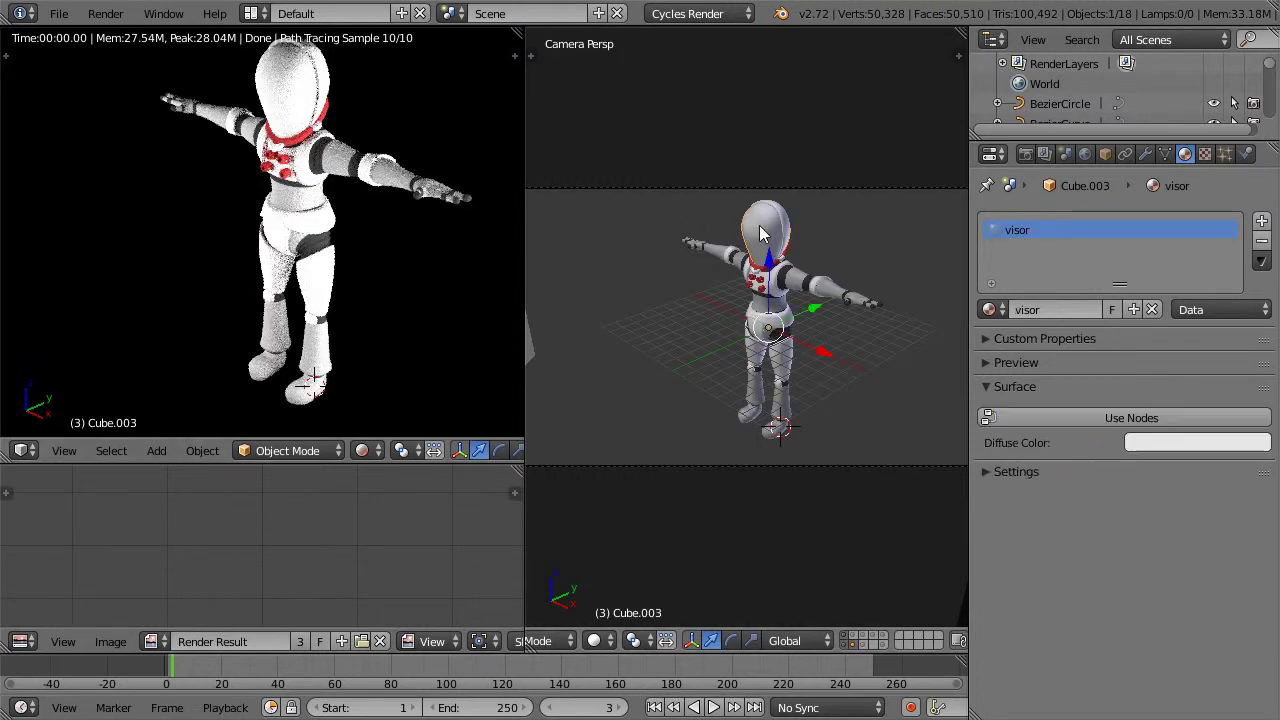
{"action": "left_click", "coordinate": [1051, 415]}
{"action": "left_click", "coordinate": [1110, 418]}
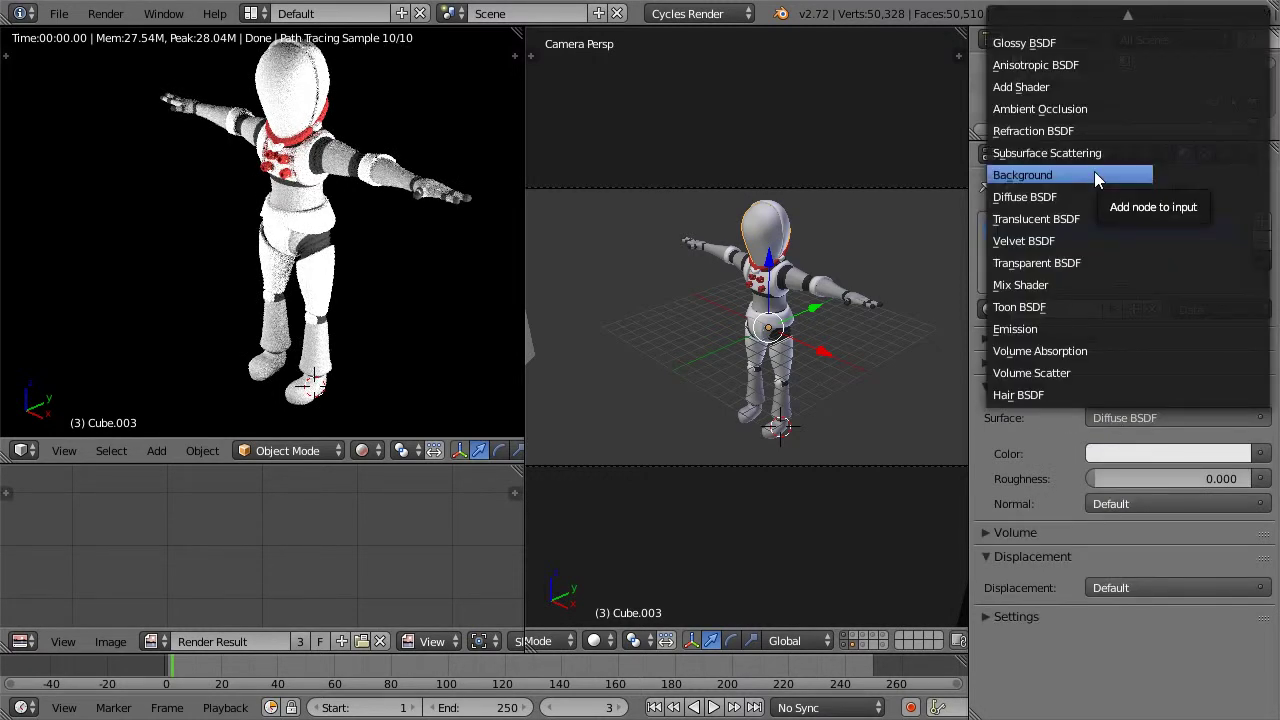
{"action": "left_click", "coordinate": [1092, 263]}
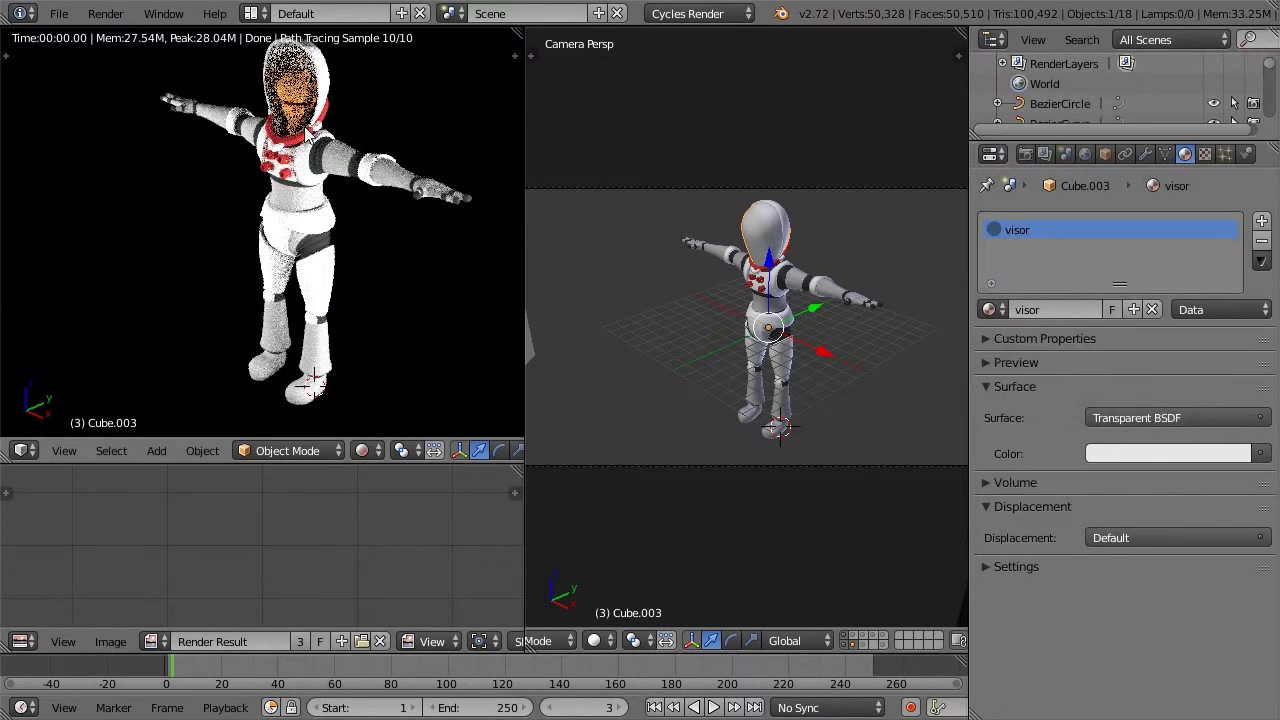
Step: Display the layer with the character's eyes too and examine the rendered face through the transparent visor
{"action": "scroll", "coordinate": [307, 115], "scroll_direction": "up", "scroll_amount": 1}
{"action": "middle_click_drag", "start_coordinate": [307, 115], "coordinate": [310, 272], "text": "shift"}
{"action": "scroll", "coordinate": [347, 192], "scroll_direction": "up", "scroll_amount": 3}
{"action": "scroll", "coordinate": [347, 197], "scroll_direction": "up", "scroll_amount": 1}
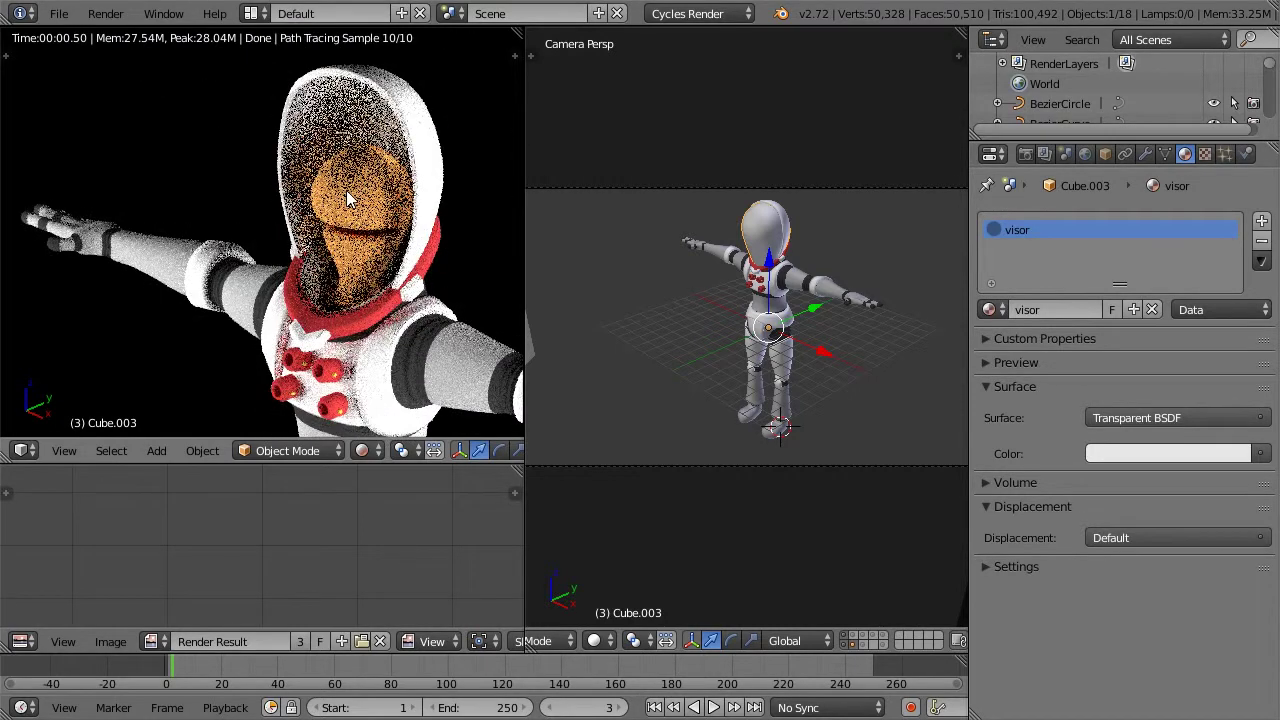
{"action": "left_click", "coordinate": [884, 640], "text": "shift"}
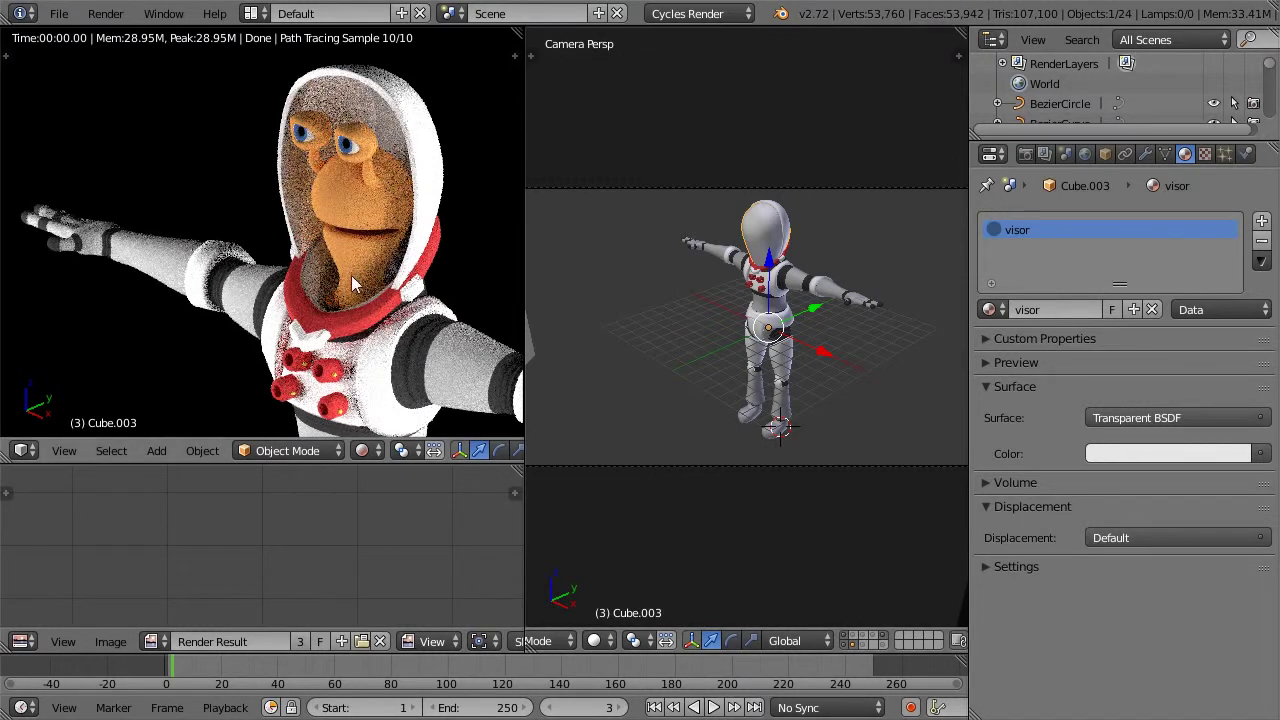
{"action": "middle_click_drag", "start_coordinate": [328, 260], "coordinate": [288, 246], "text": "shift"}
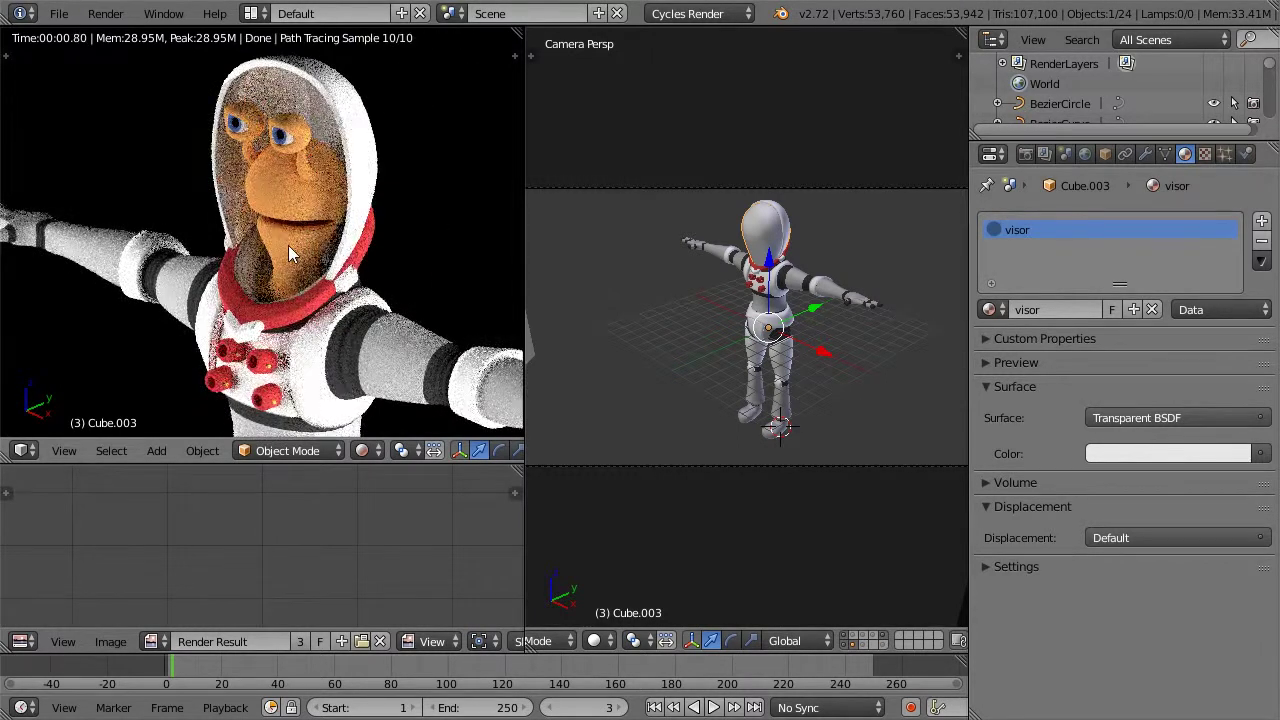
{"action": "scroll", "coordinate": [288, 246], "scroll_direction": "down", "scroll_amount": 1}
{"action": "scroll", "coordinate": [288, 245], "scroll_direction": "up", "scroll_amount": 1}
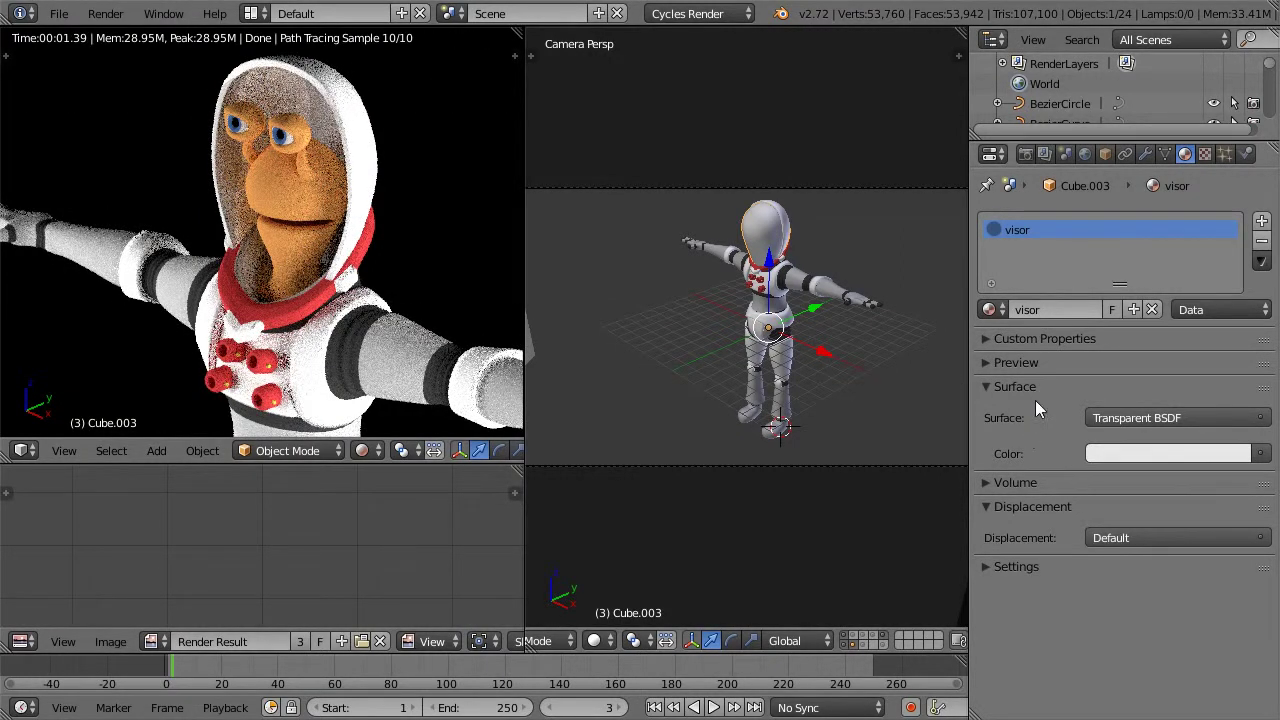
{"action": "scroll", "coordinate": [325, 170], "scroll_direction": "down", "scroll_amount": 1}
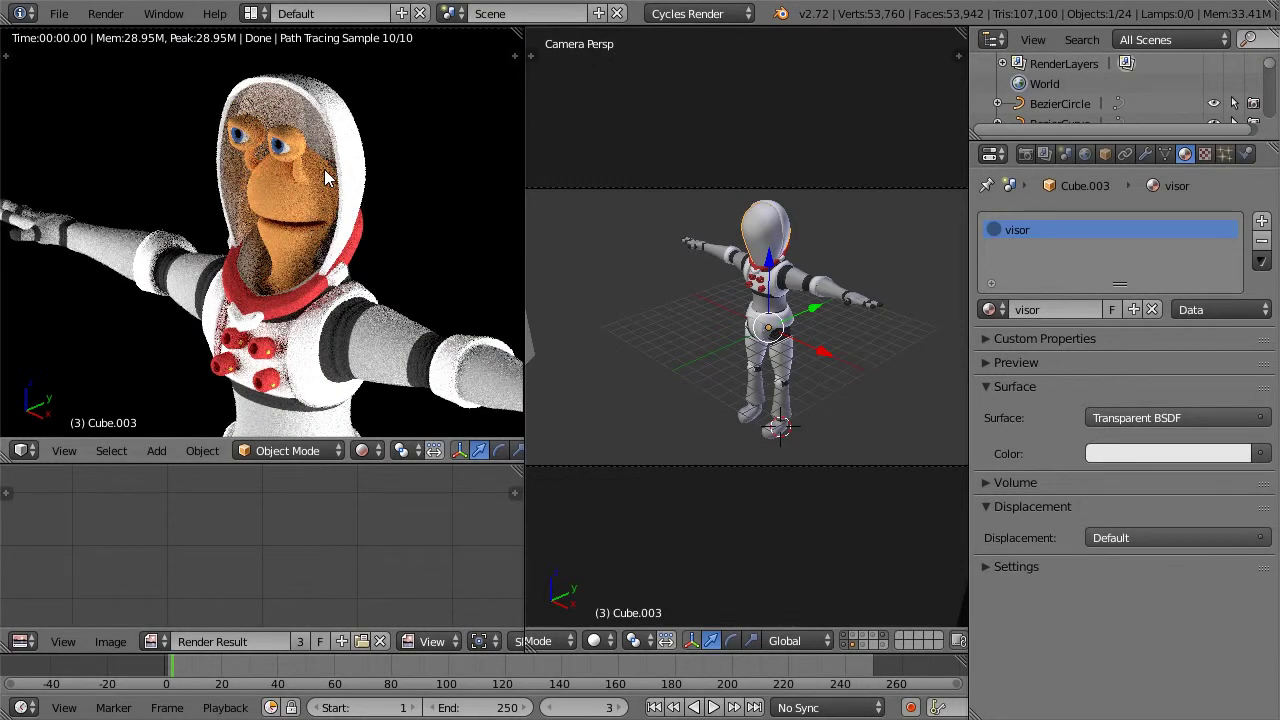
{"action": "scroll", "coordinate": [325, 178], "scroll_direction": "down", "scroll_amount": 3}
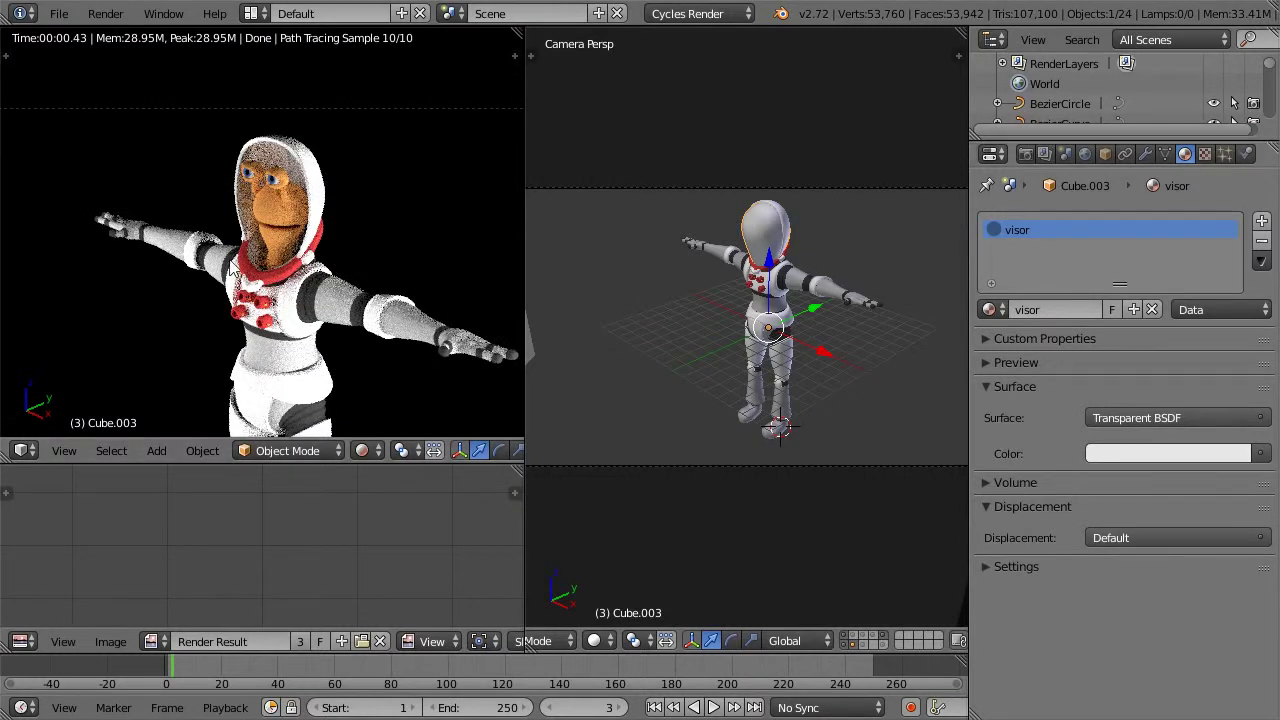
Step: Enable nodes on the helmet shell's w_plastic material, try a diffuse roughness of 1.000 and reset it to 0.000
{"action": "right_click", "coordinate": [789, 229]}
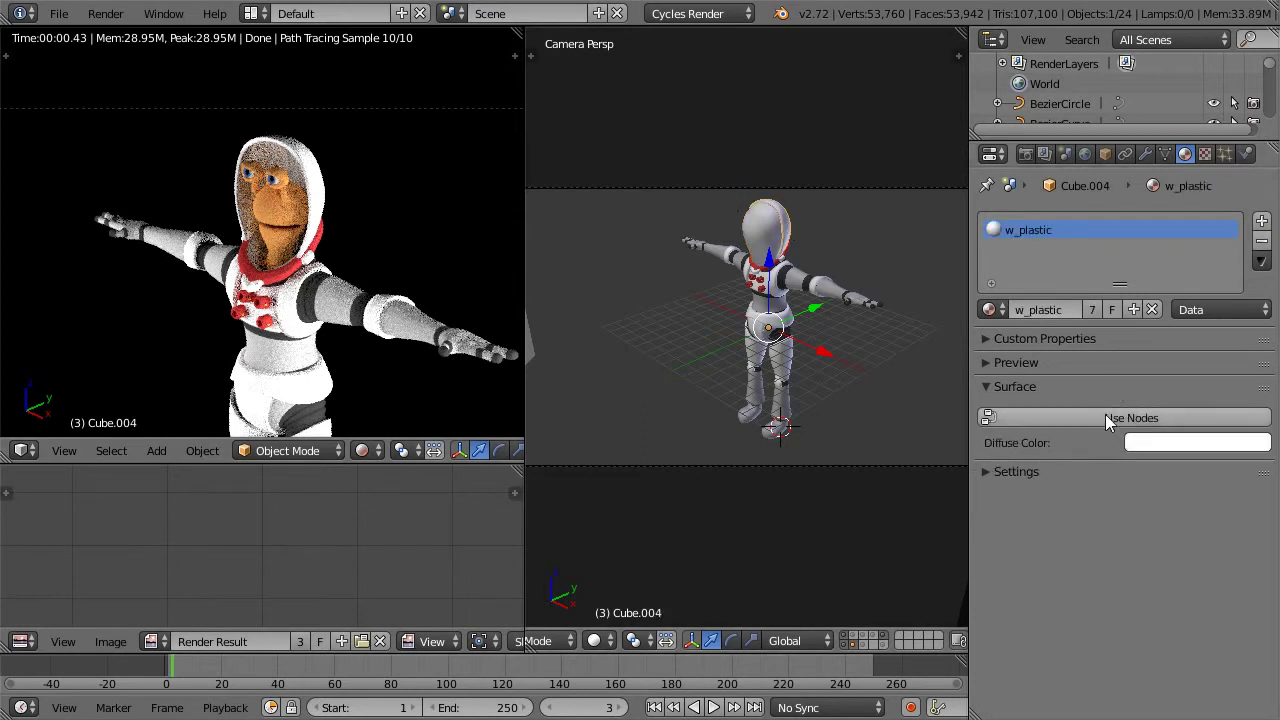
{"action": "left_click", "coordinate": [1077, 419]}
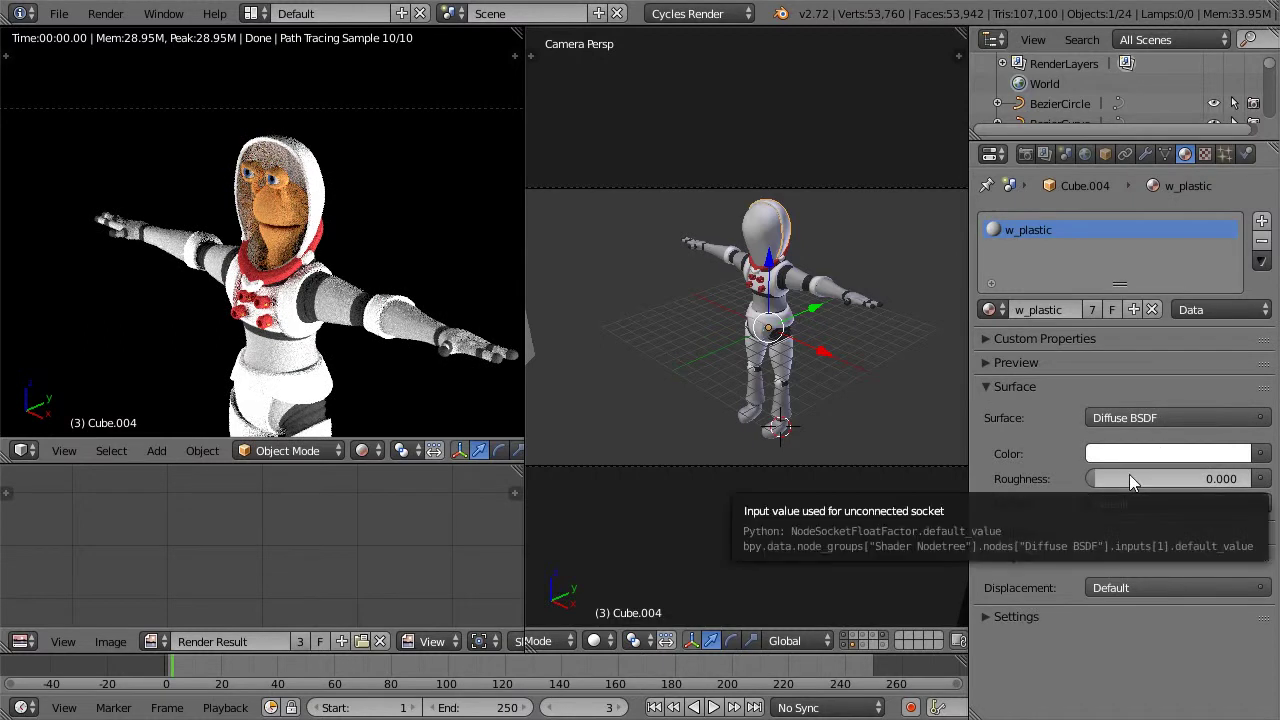
{"action": "scroll", "coordinate": [322, 348], "scroll_direction": "up", "scroll_amount": 2}
{"action": "left_click_drag", "start_coordinate": [1110, 479], "coordinate": [1229, 484]}
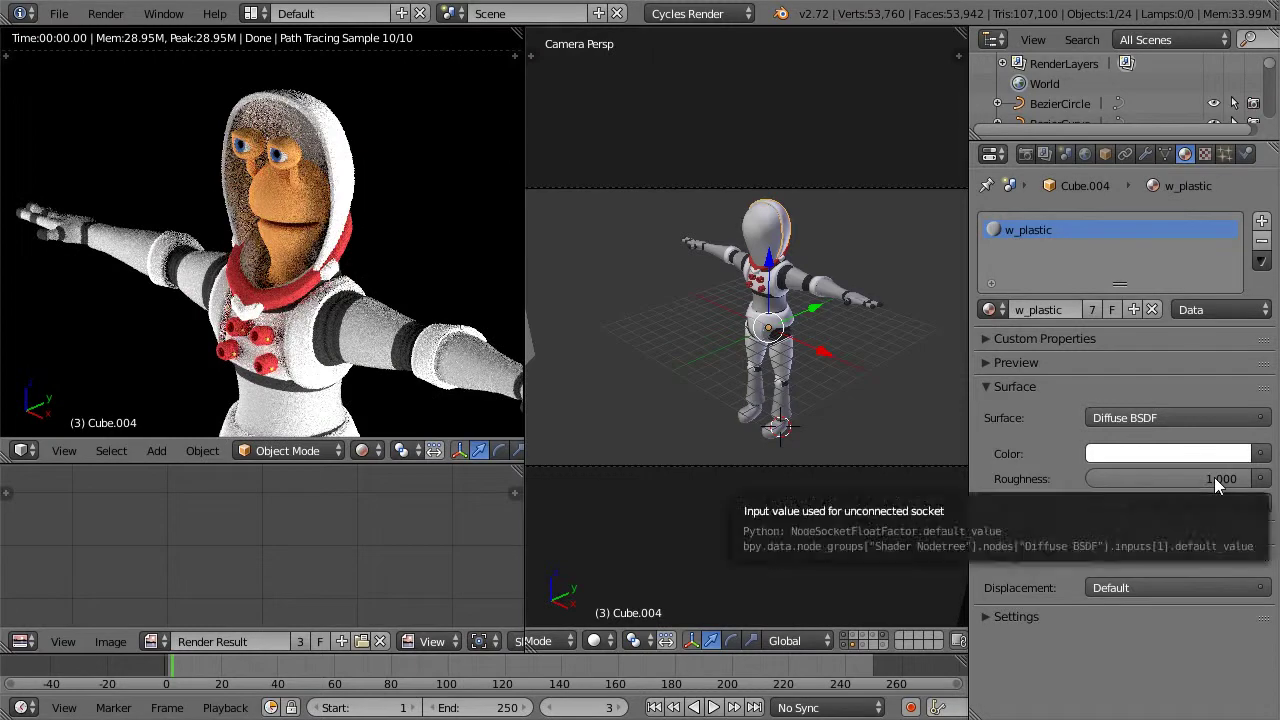
{"action": "left_click_drag", "start_coordinate": [1229, 481], "coordinate": [1100, 481]}
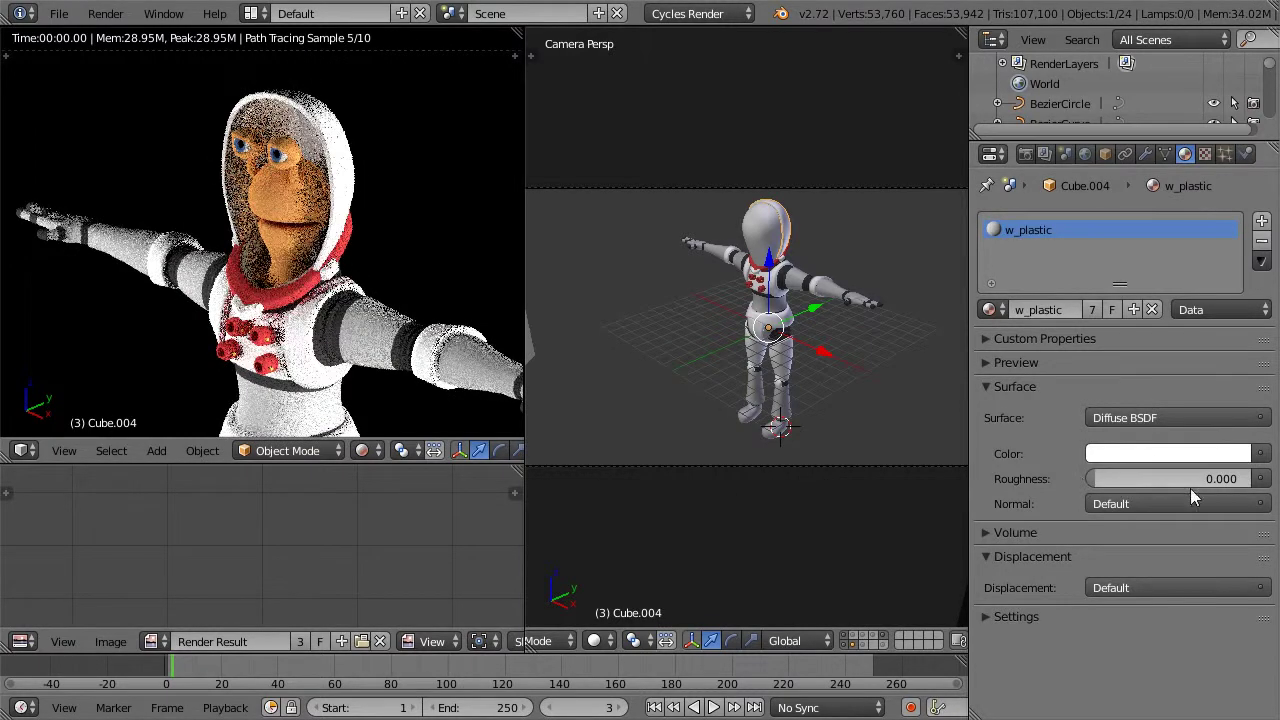
Step: Change the w_plastic surface to a Mix Shader combining a Diffuse BSDF with a Glossy BSDF
{"action": "left_click", "coordinate": [1158, 418]}
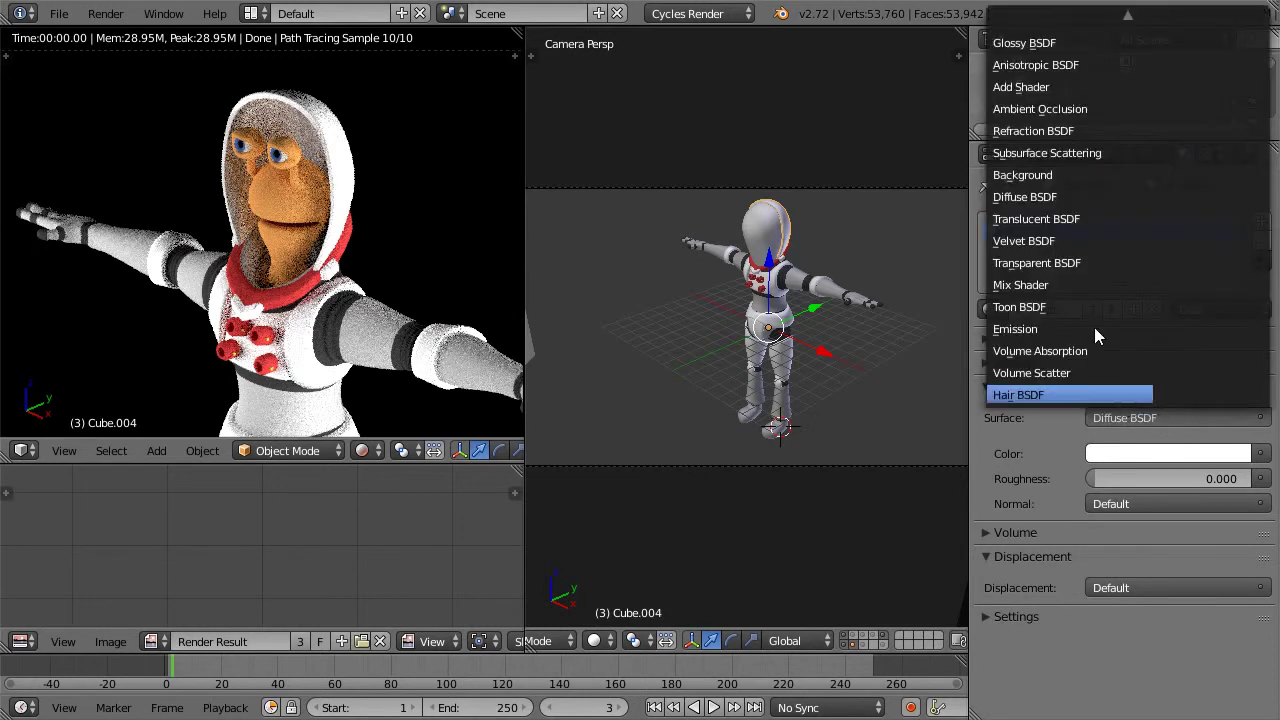
{"action": "left_click", "coordinate": [1045, 286]}
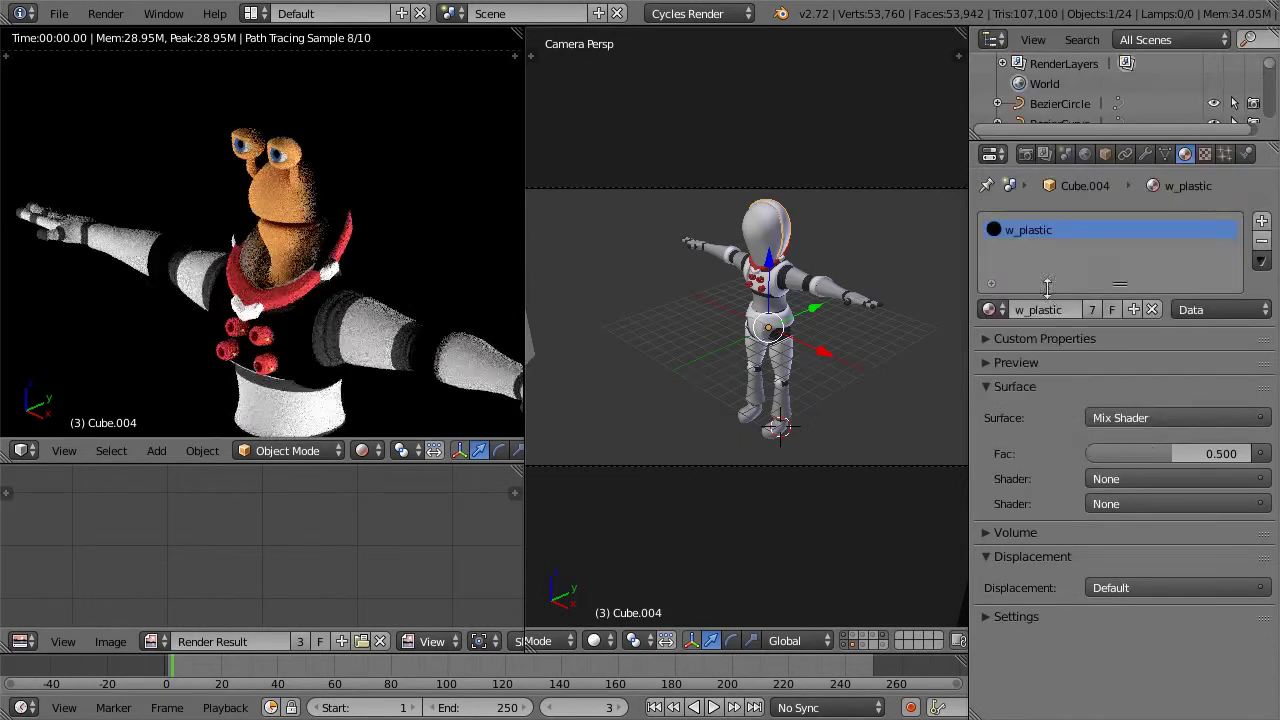
{"action": "left_click", "coordinate": [1142, 478]}
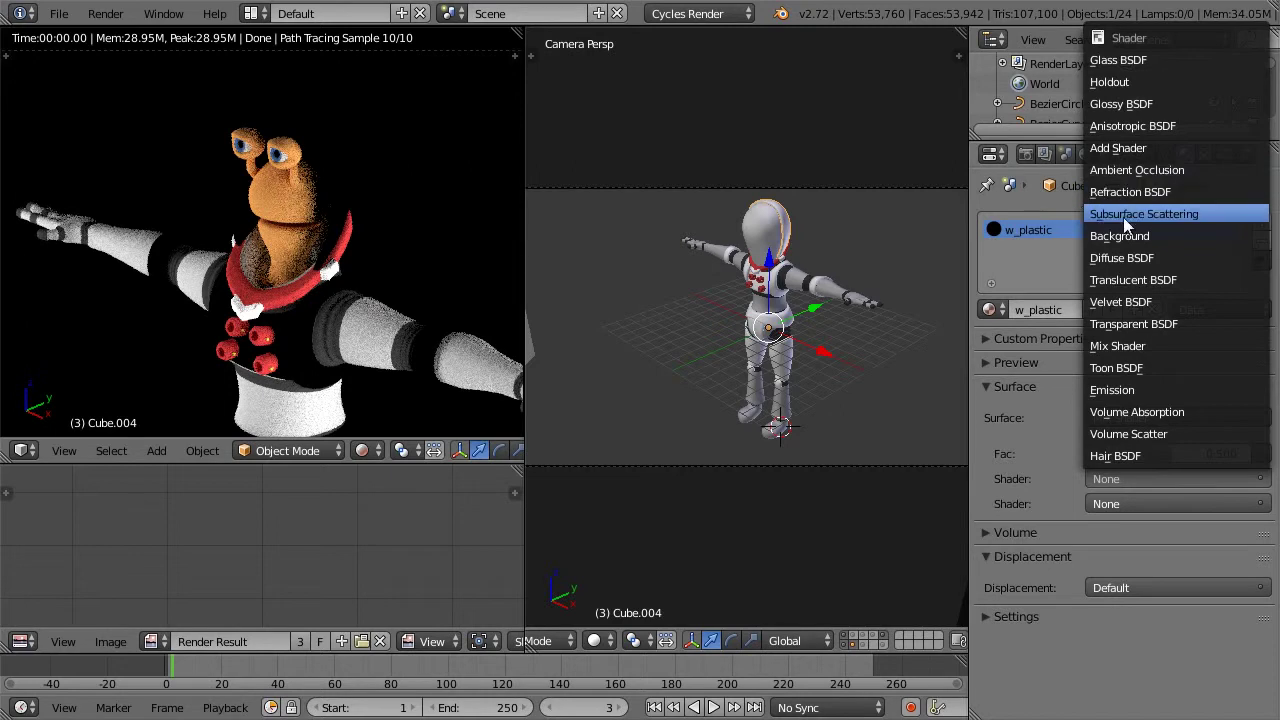
{"action": "left_click", "coordinate": [1123, 257]}
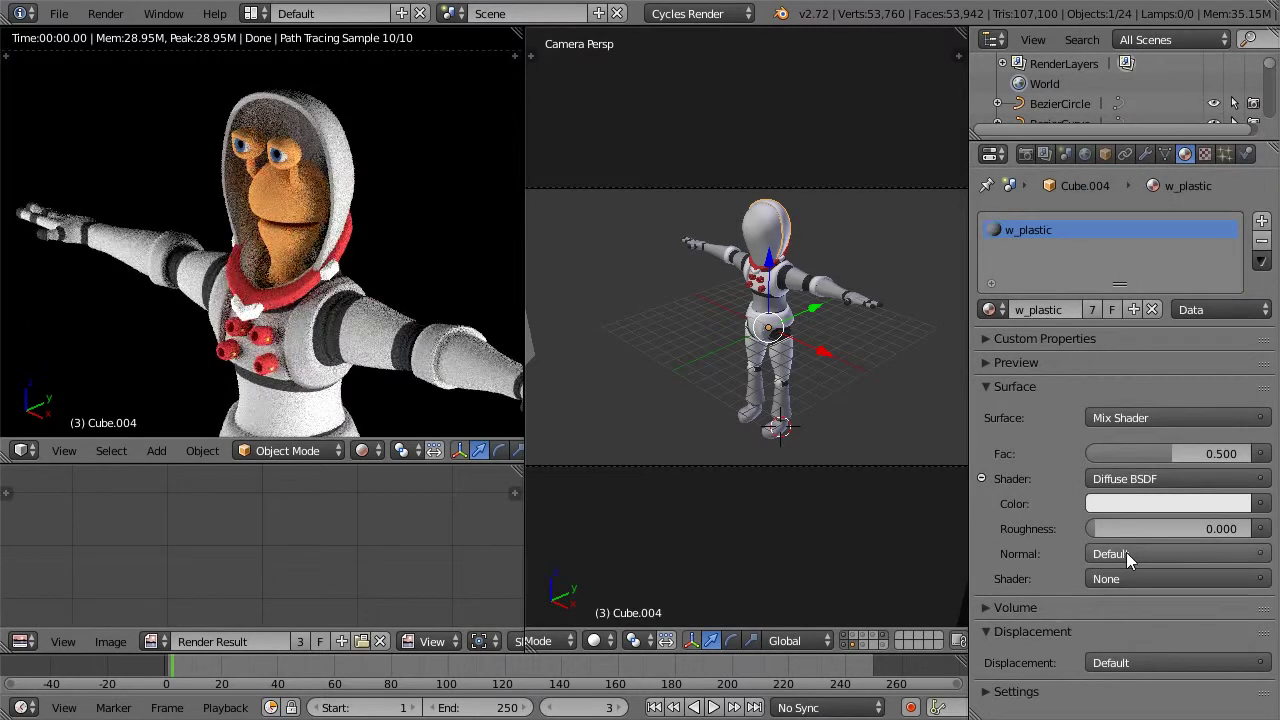
{"action": "left_click", "coordinate": [1127, 580]}
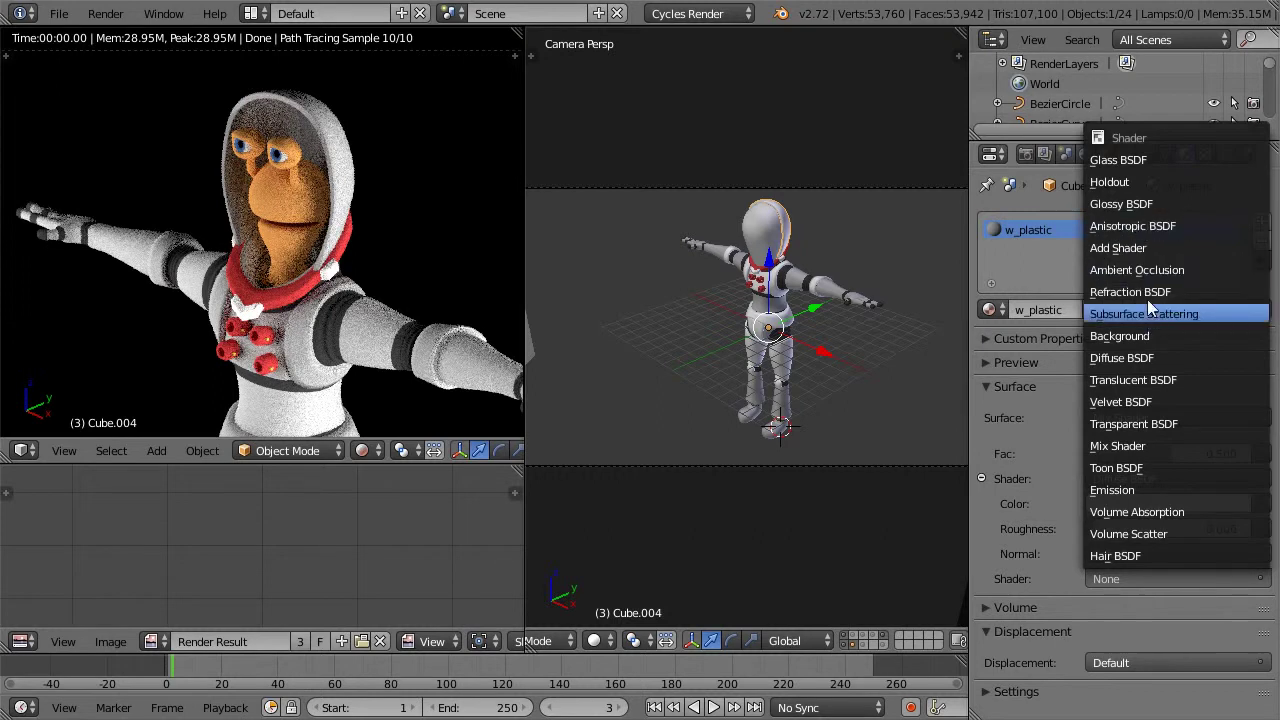
{"action": "left_click", "coordinate": [1136, 205]}
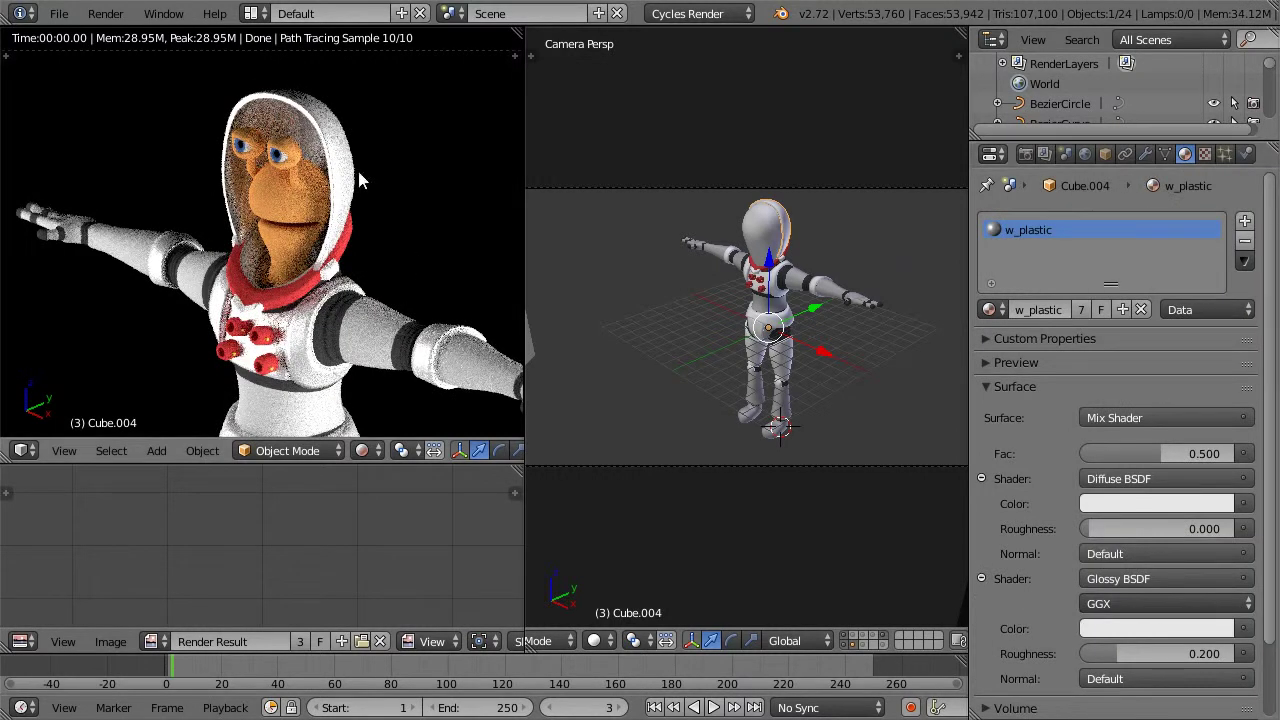
Step: Set the w_plastic mix factor to 0.719 and the Glossy BSDF's roughness to 0.363
{"action": "scroll", "coordinate": [986, 624], "scroll_direction": "down", "scroll_amount": 1}
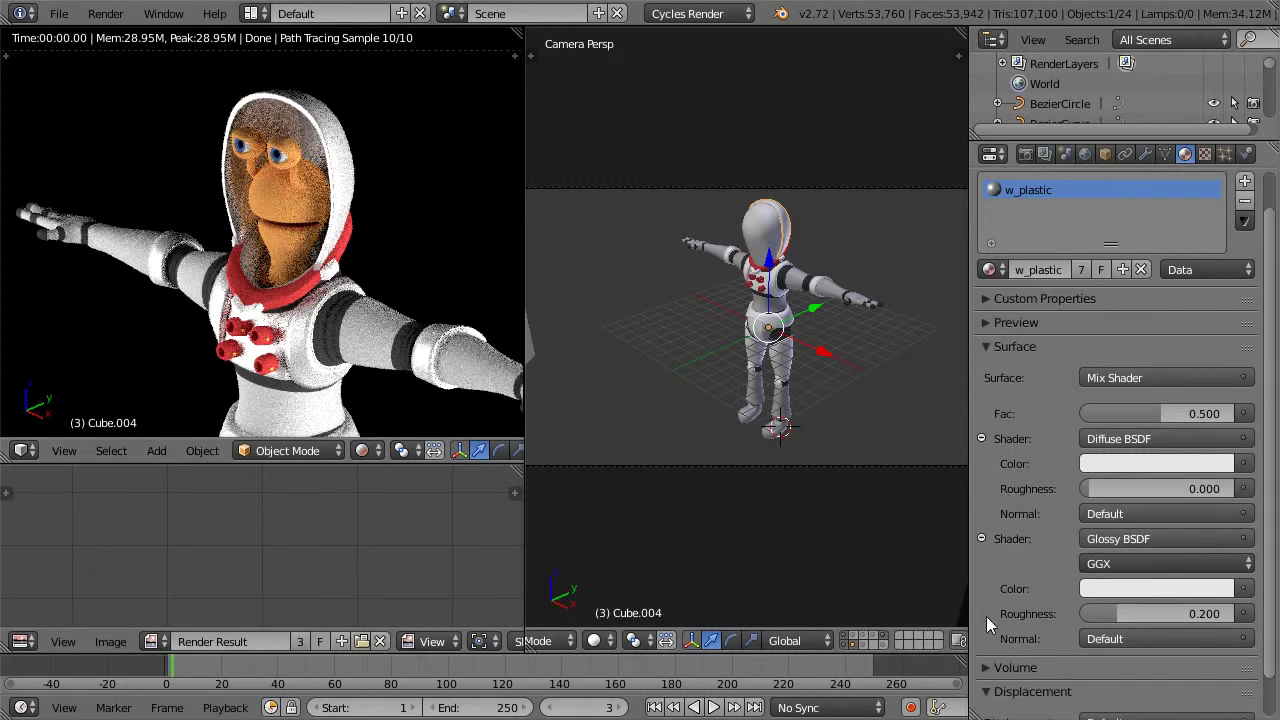
{"action": "left_click_drag", "start_coordinate": [1177, 412], "coordinate": [1232, 420]}
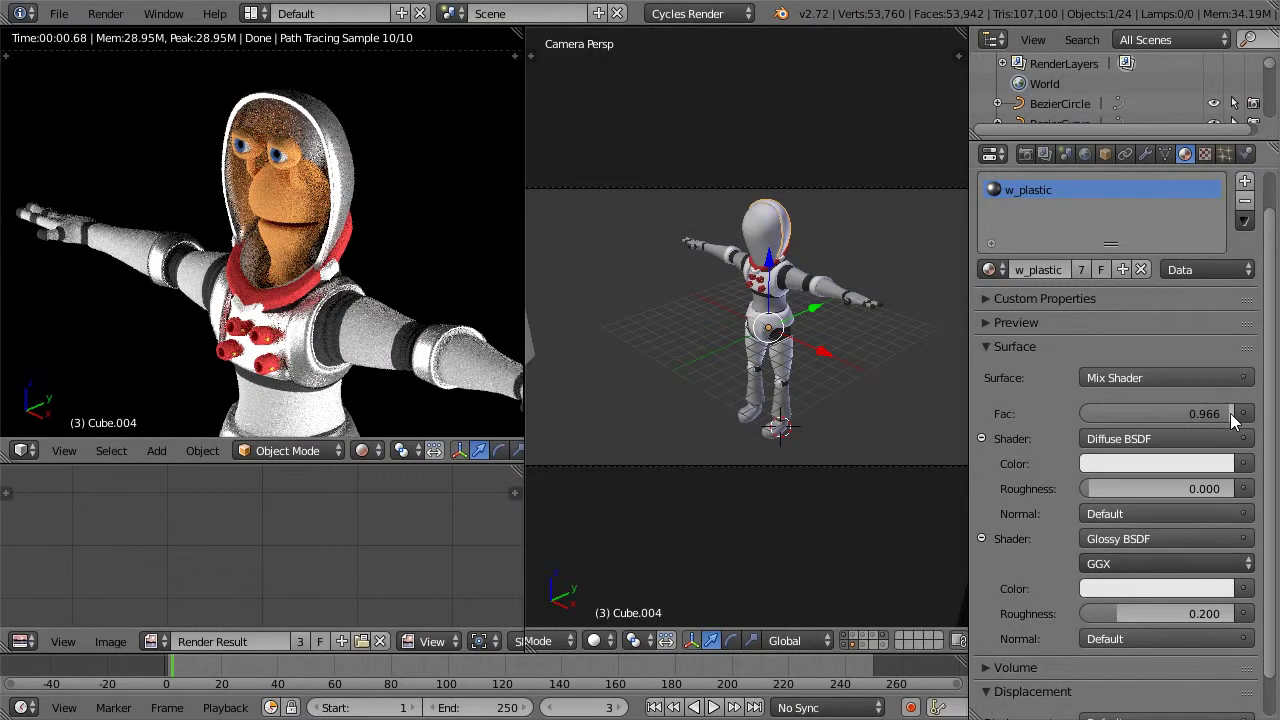
{"action": "mouse_move", "coordinate": [1221, 415]}
{"action": "left_mouse_down"}
{"action": "mouse_move", "coordinate": [1056, 419]}
{"action": "mouse_move", "coordinate": [1210, 411]}
{"action": "left_mouse_up"}
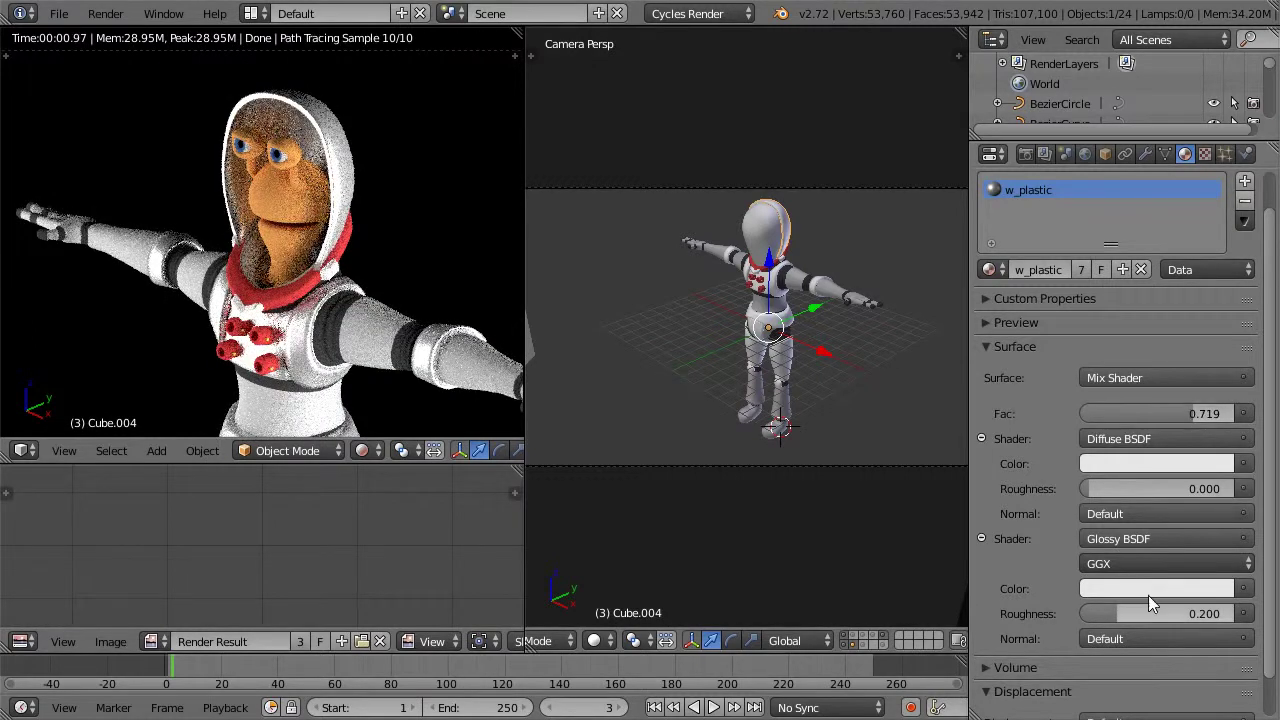
{"action": "mouse_move", "coordinate": [1148, 613]}
{"action": "left_mouse_down"}
{"action": "mouse_move", "coordinate": [1089, 613]}
{"action": "mouse_move", "coordinate": [1142, 613]}
{"action": "left_mouse_up"}
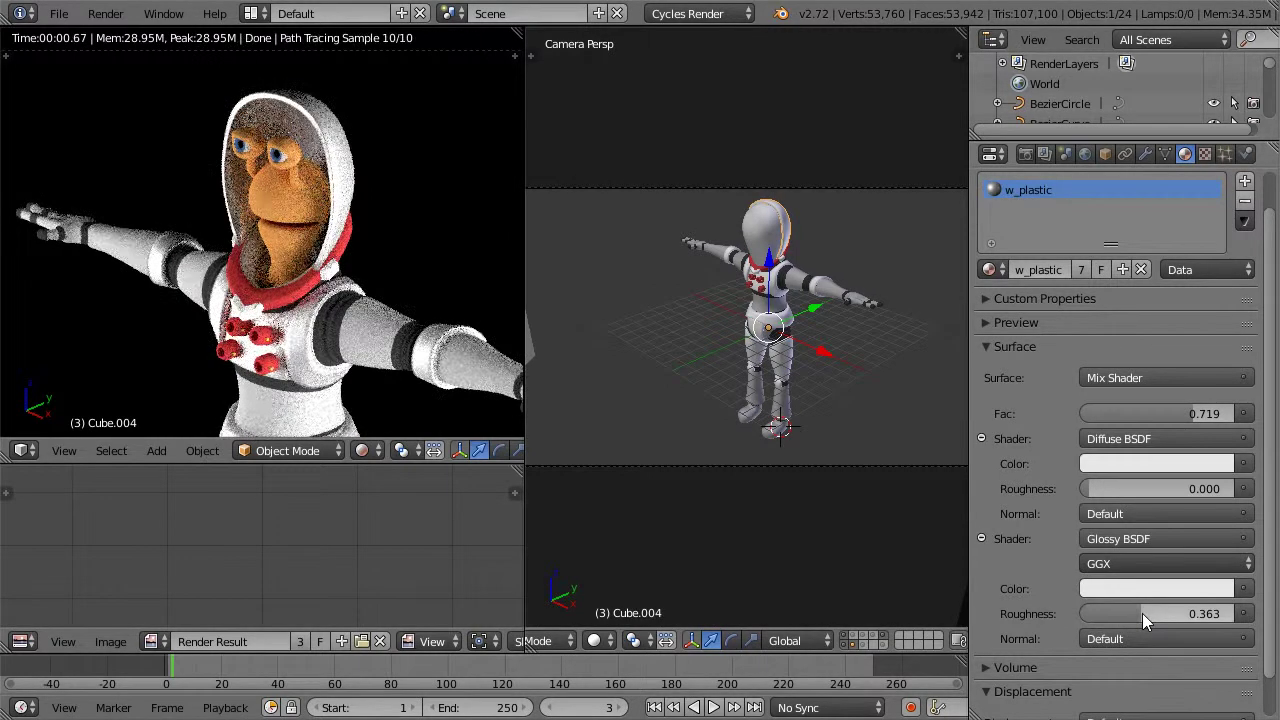
Step: Enable nodes on the suit body's cloth material, try a Velvet BSDF surface and return it to Diffuse BSDF
{"action": "scroll", "coordinate": [350, 295], "scroll_direction": "down", "scroll_amount": 5}
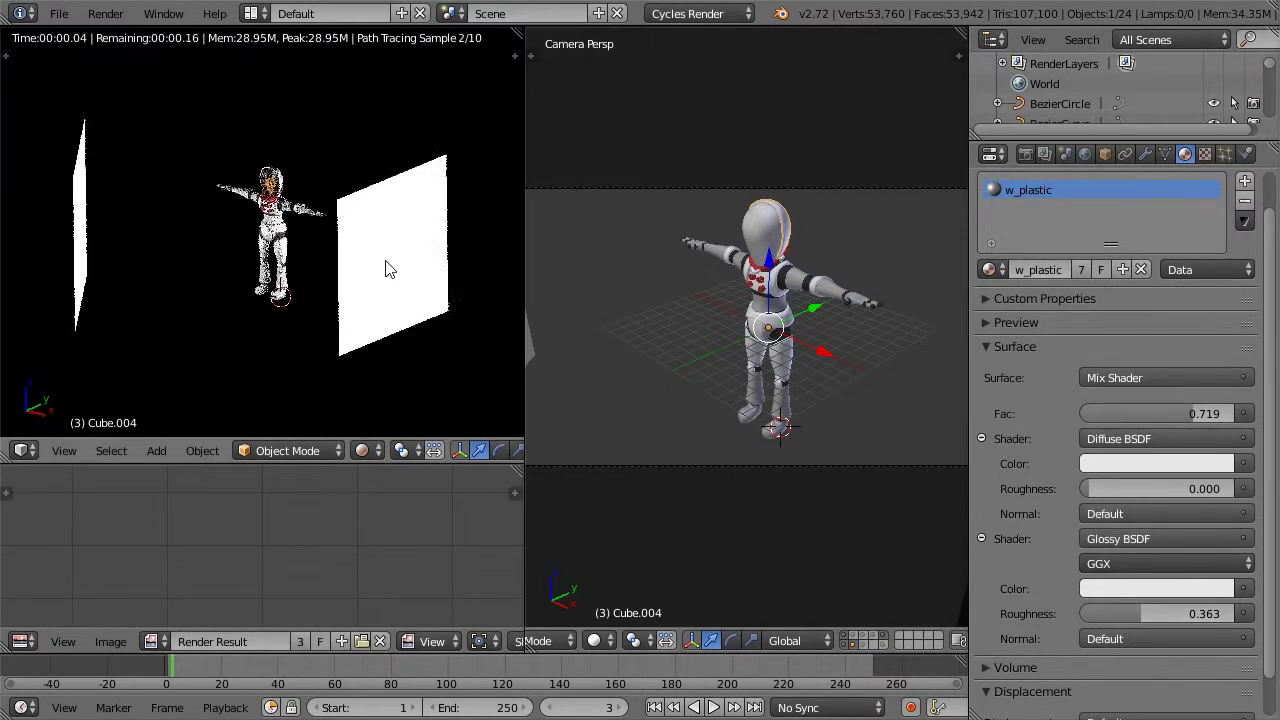
{"action": "scroll", "coordinate": [335, 232], "scroll_direction": "up", "scroll_amount": 6}
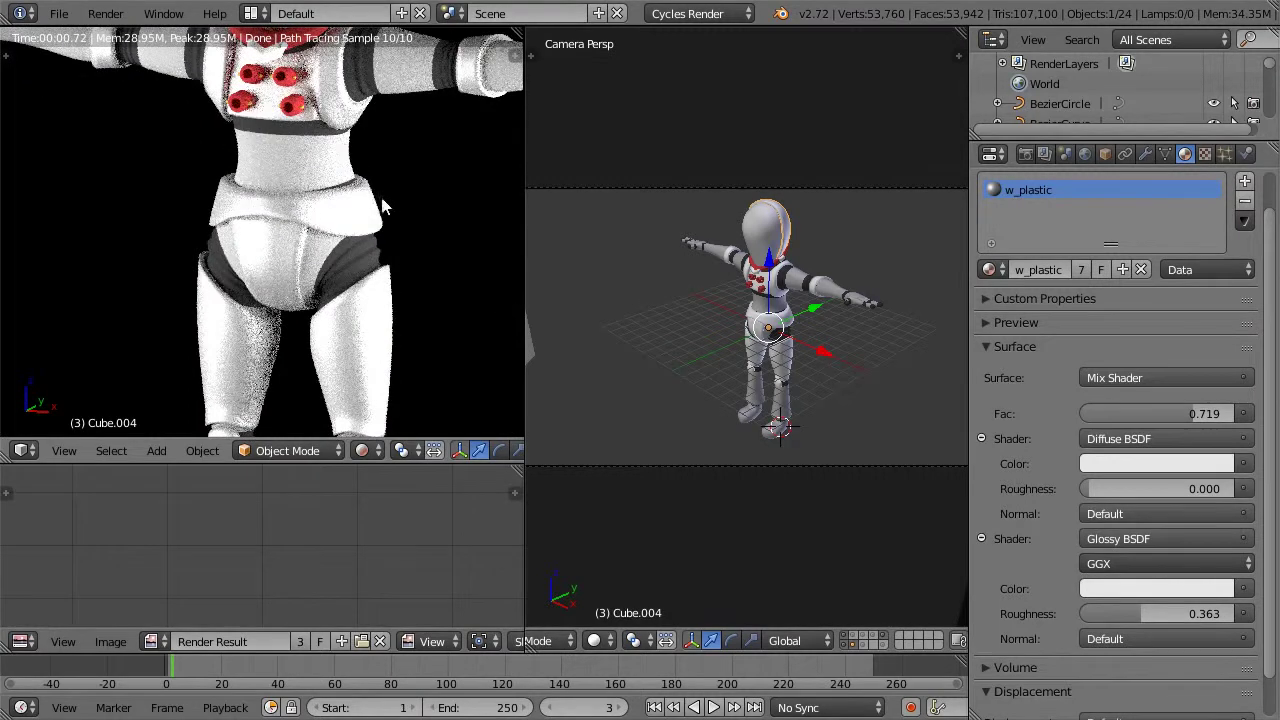
{"action": "middle_click_drag", "start_coordinate": [366, 100], "coordinate": [340, 301], "text": "shift"}
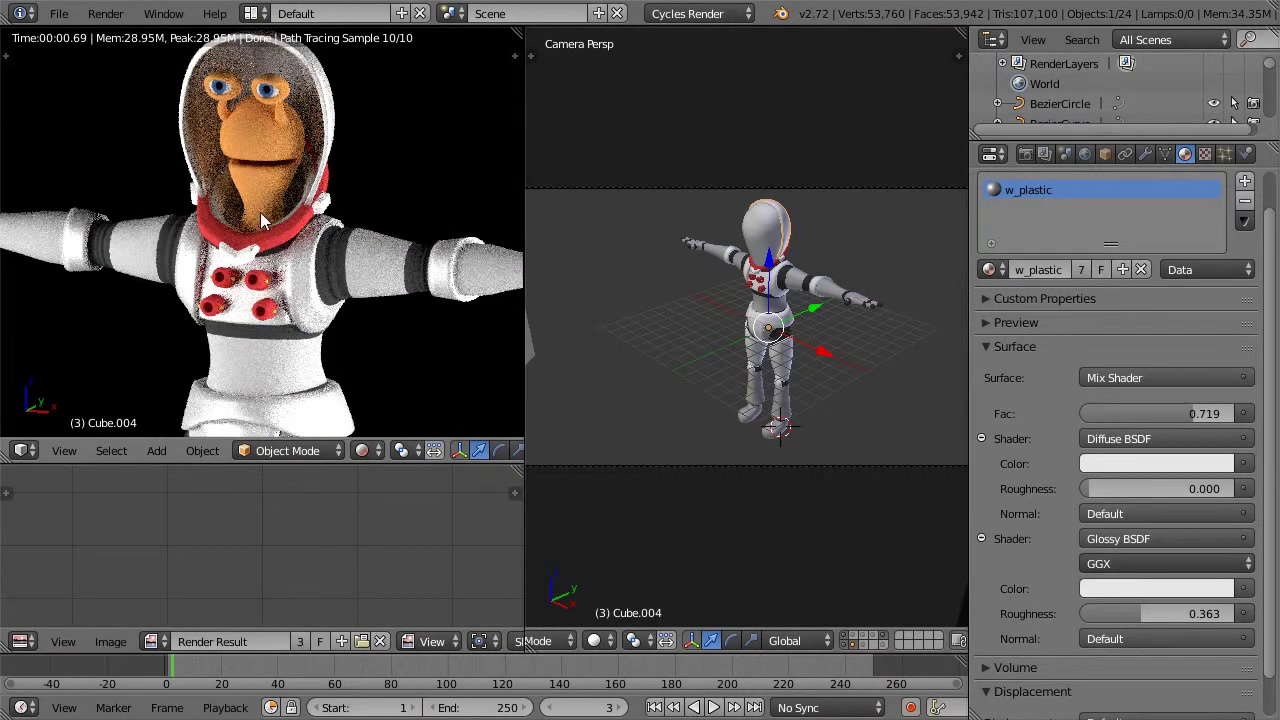
{"action": "right_click", "coordinate": [829, 289]}
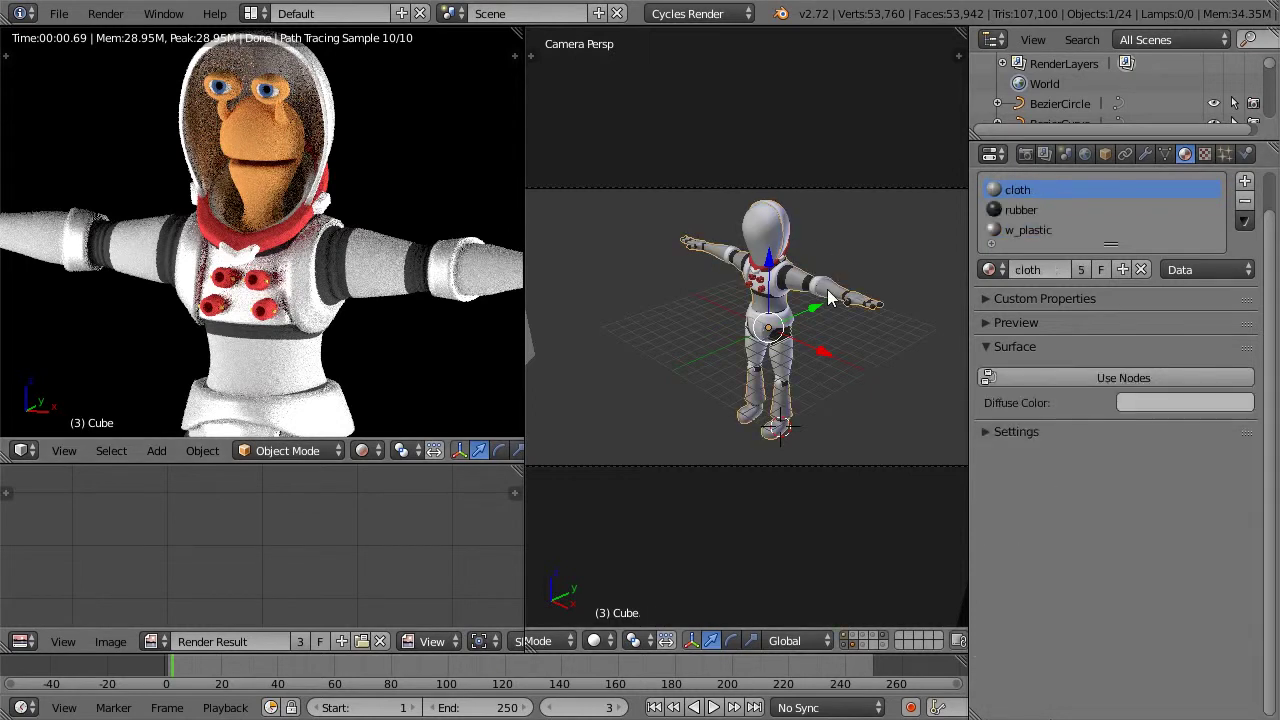
{"action": "left_click", "coordinate": [1081, 373]}
{"action": "left_click", "coordinate": [1108, 380]}
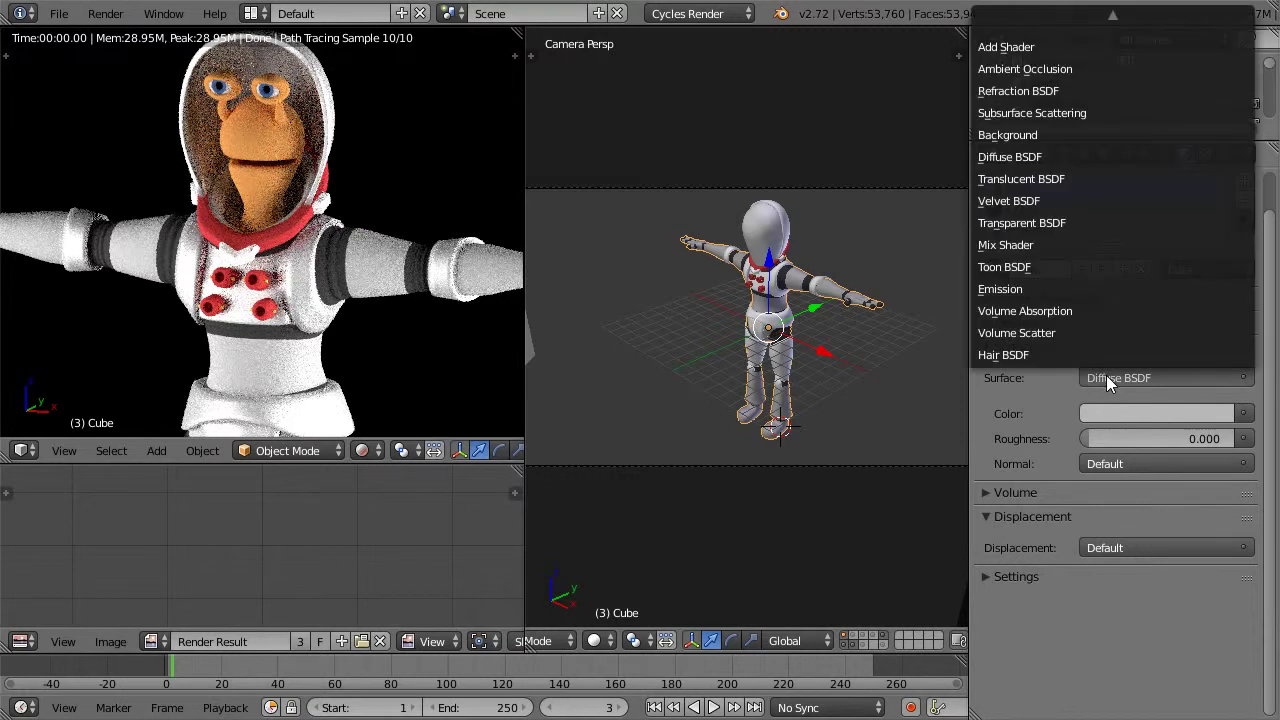
{"action": "left_click", "coordinate": [1005, 202]}
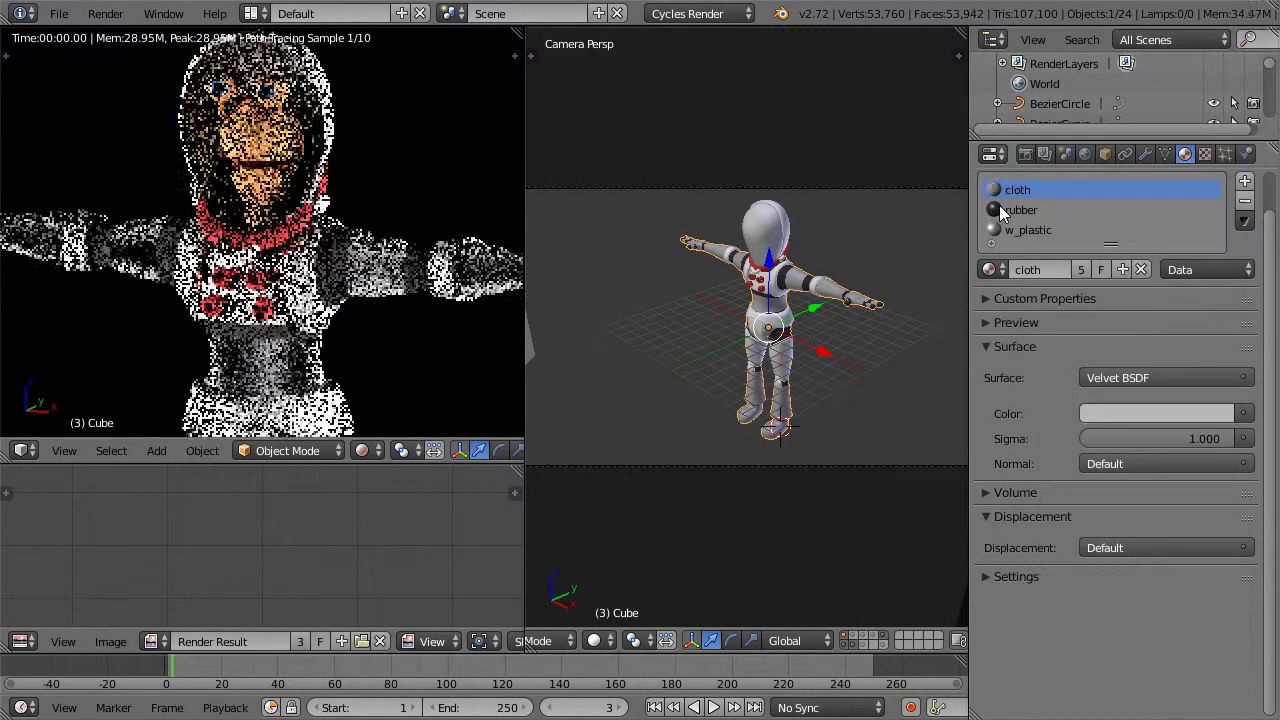
{"action": "left_click", "coordinate": [1102, 372]}
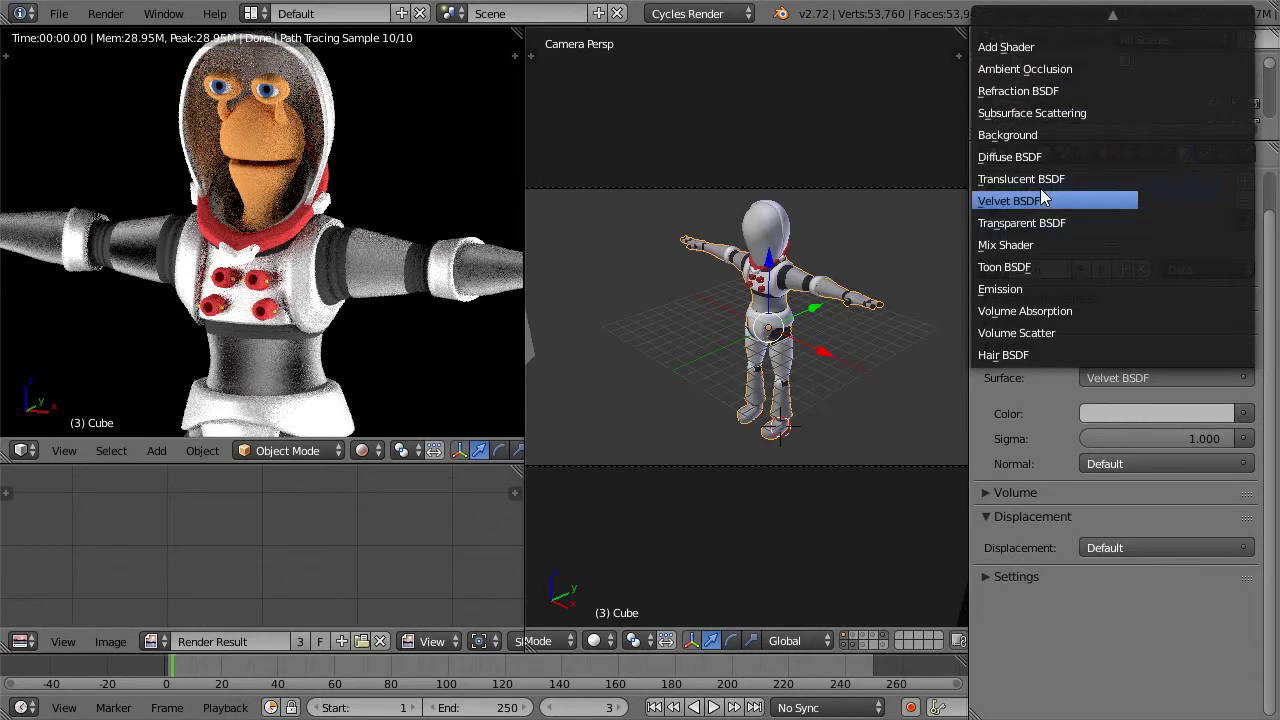
{"action": "left_click", "coordinate": [1040, 158]}
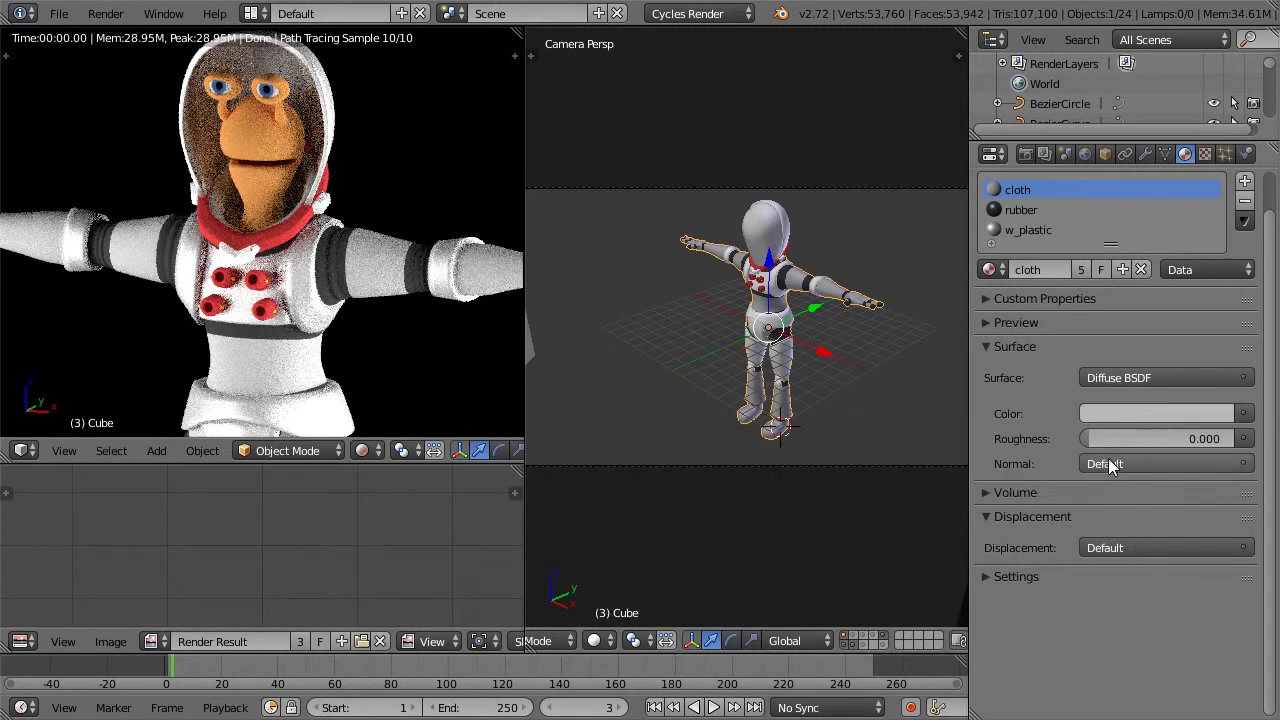
Step: Set the cloth material's diffuse roughness to 0.596 and darken its color to a medium gray
{"action": "left_click_drag", "start_coordinate": [1118, 440], "coordinate": [1230, 448]}
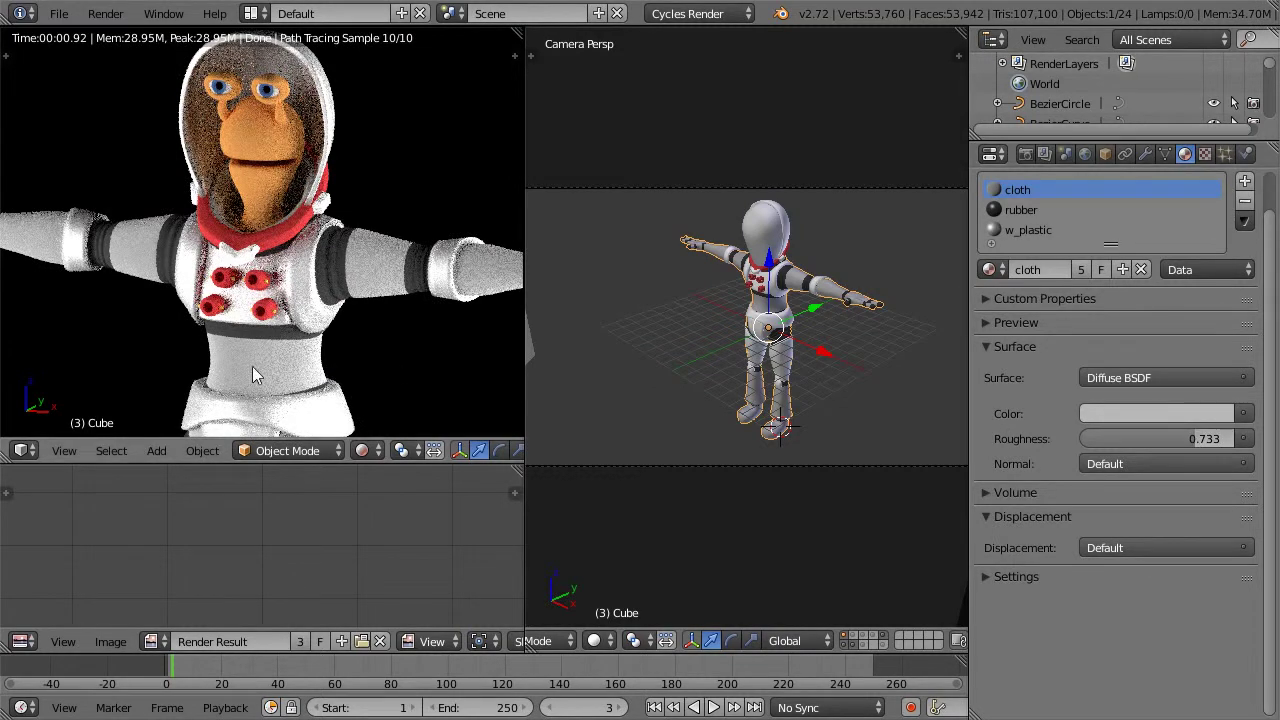
{"action": "left_click_drag", "start_coordinate": [1172, 436], "coordinate": [1150, 437]}
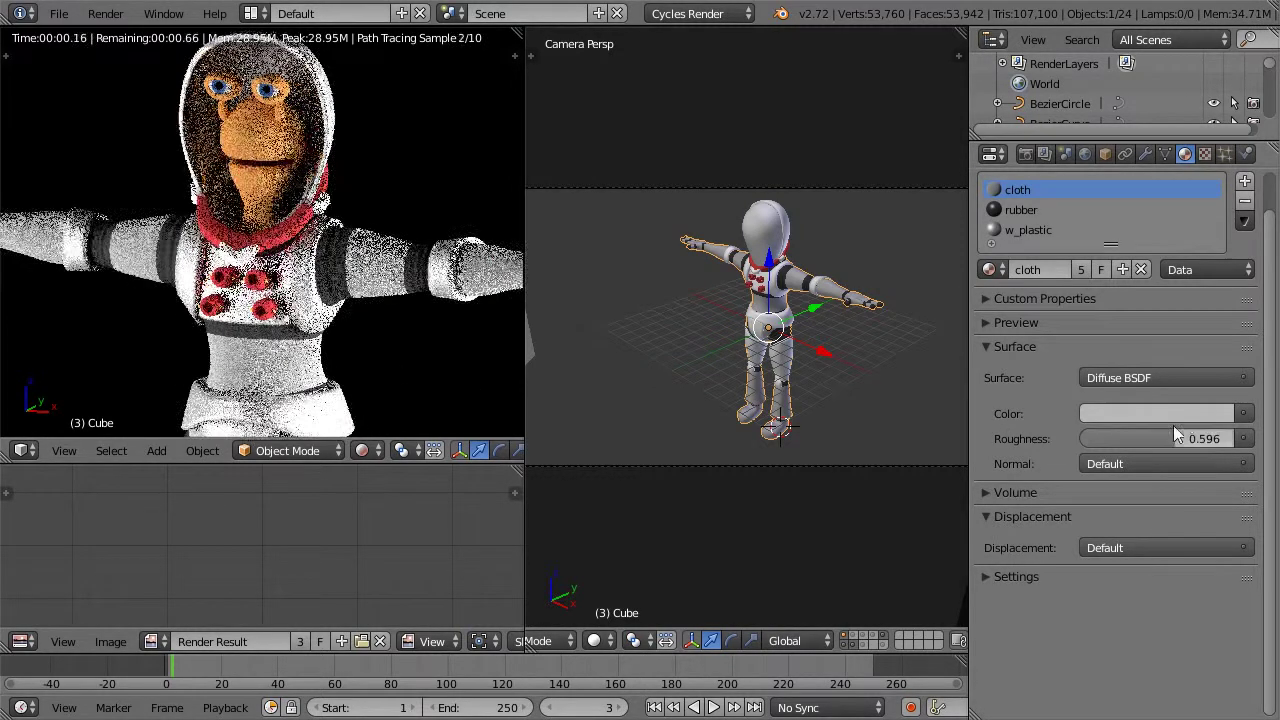
{"action": "left_click", "coordinate": [1242, 414]}
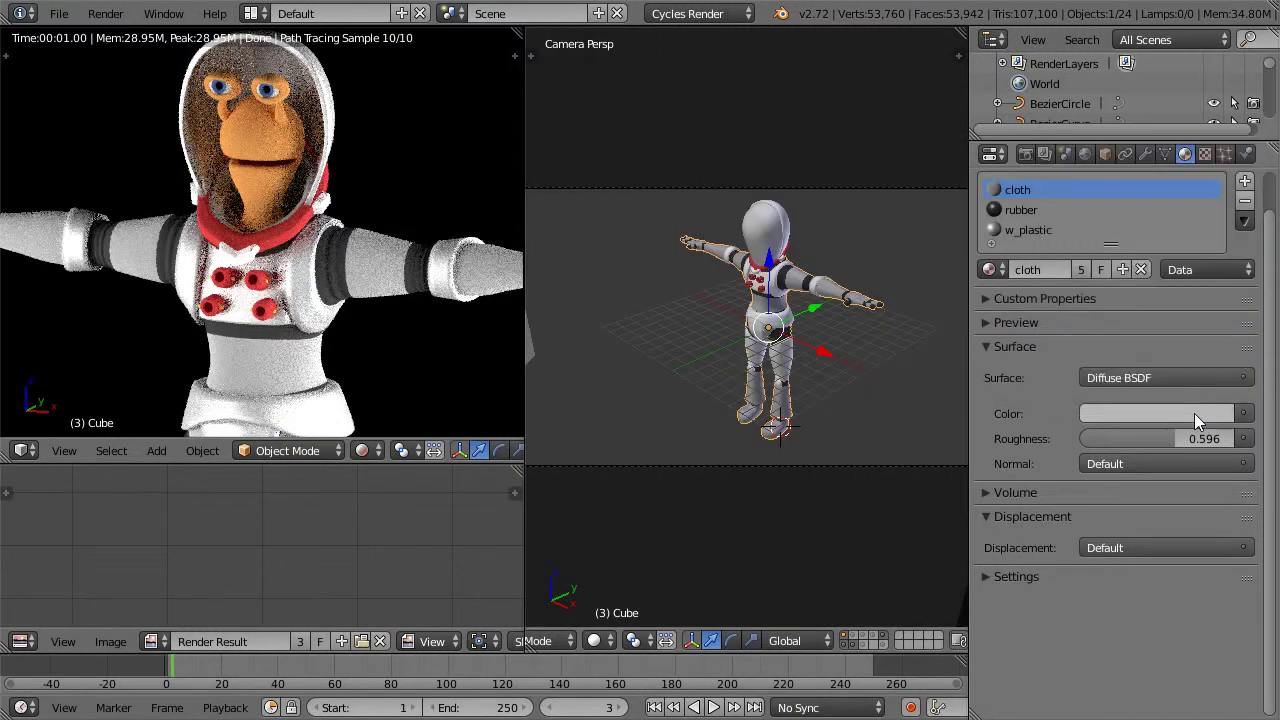
{"action": "left_click", "coordinate": [1194, 413]}
{"action": "mouse_move", "coordinate": [1219, 177]}
{"action": "left_mouse_down"}
{"action": "mouse_move", "coordinate": [1219, 150]}
{"action": "mouse_move", "coordinate": [1232, 194]}
{"action": "left_mouse_up"}
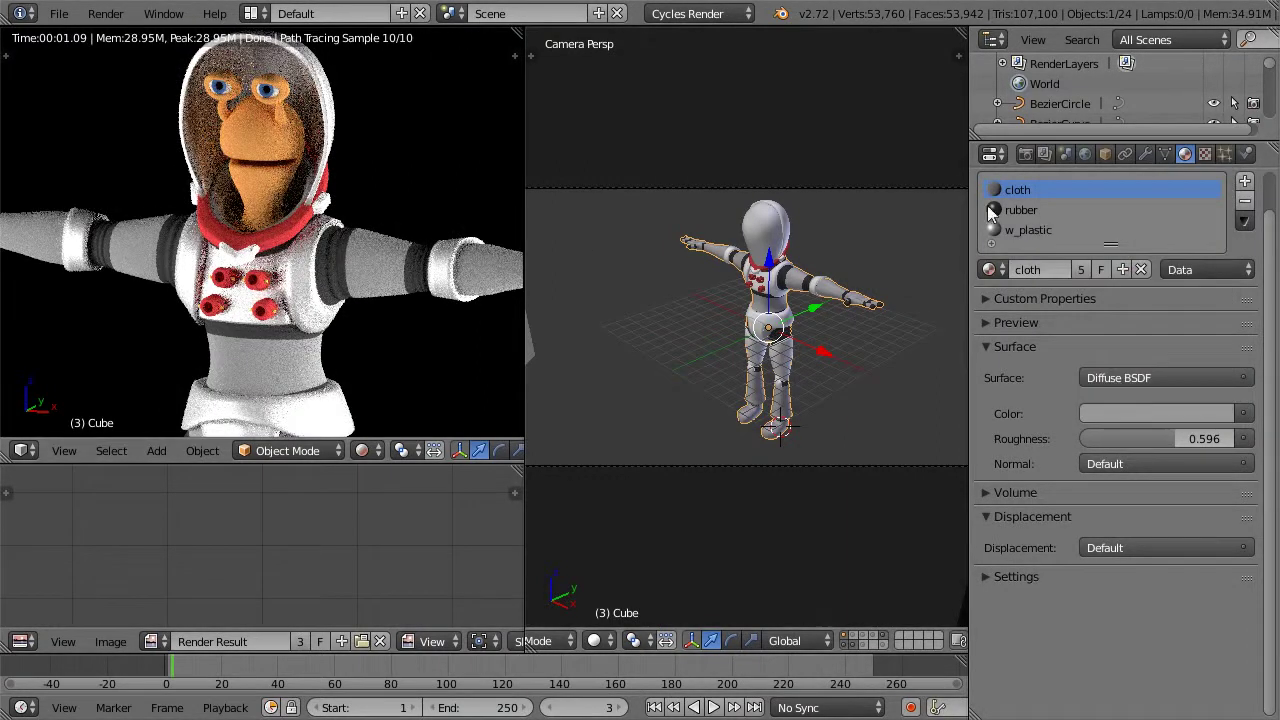
Step: Enable nodes on the body's rubber material and change its surface to a Mix Shader combining a Diffuse BSDF with a Glossy BSDF
{"action": "left_click", "coordinate": [1021, 210]}
{"action": "left_click", "coordinate": [1087, 381]}
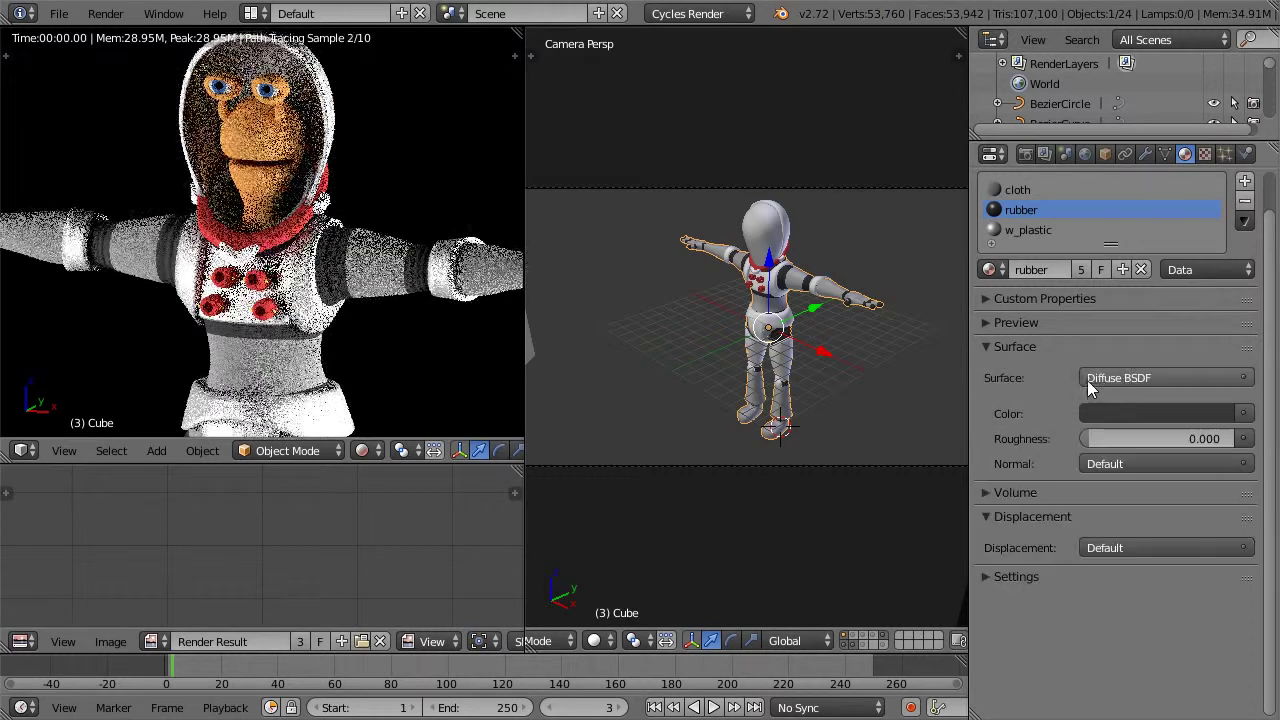
{"action": "left_click", "coordinate": [1124, 378]}
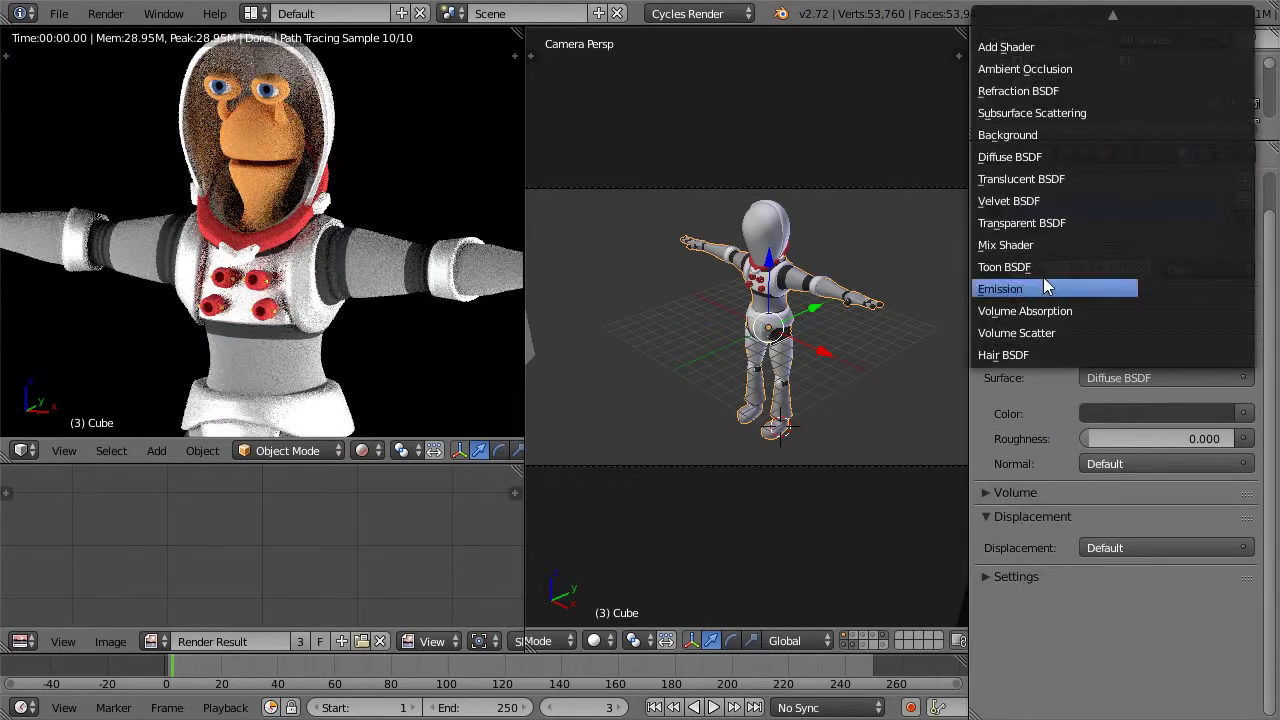
{"action": "left_click", "coordinate": [1026, 249]}
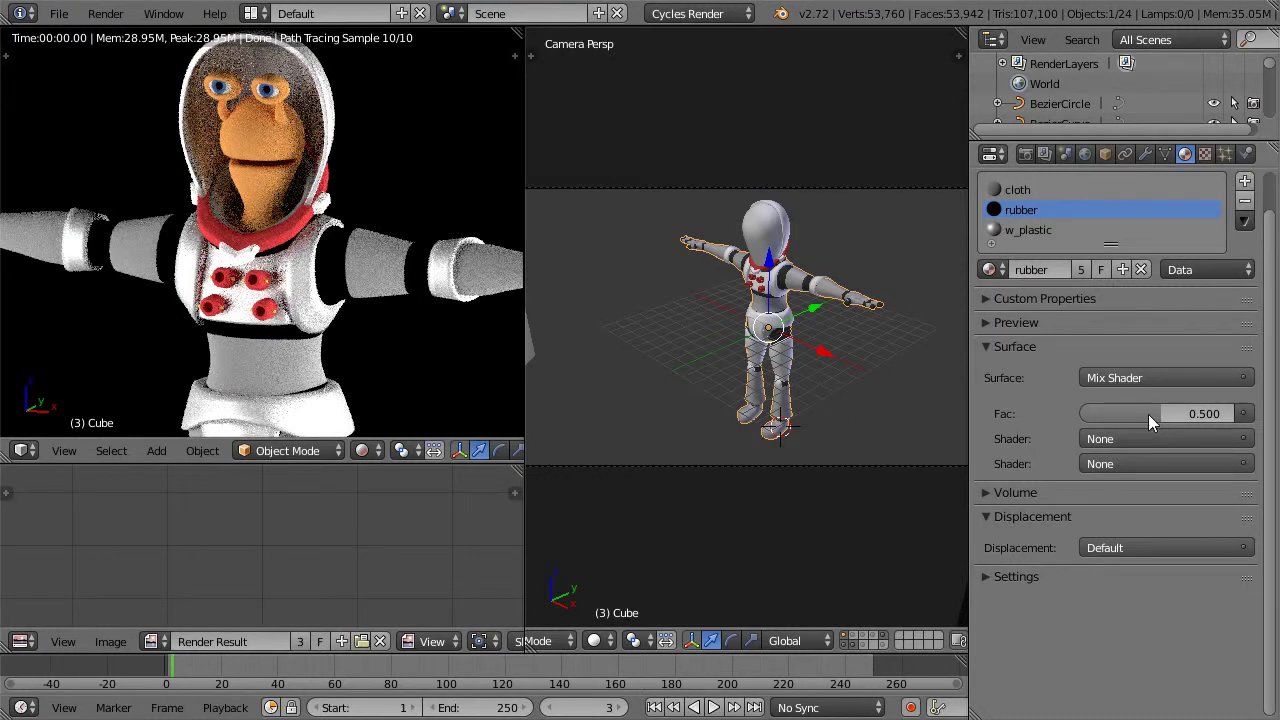
{"action": "left_click", "coordinate": [1132, 439]}
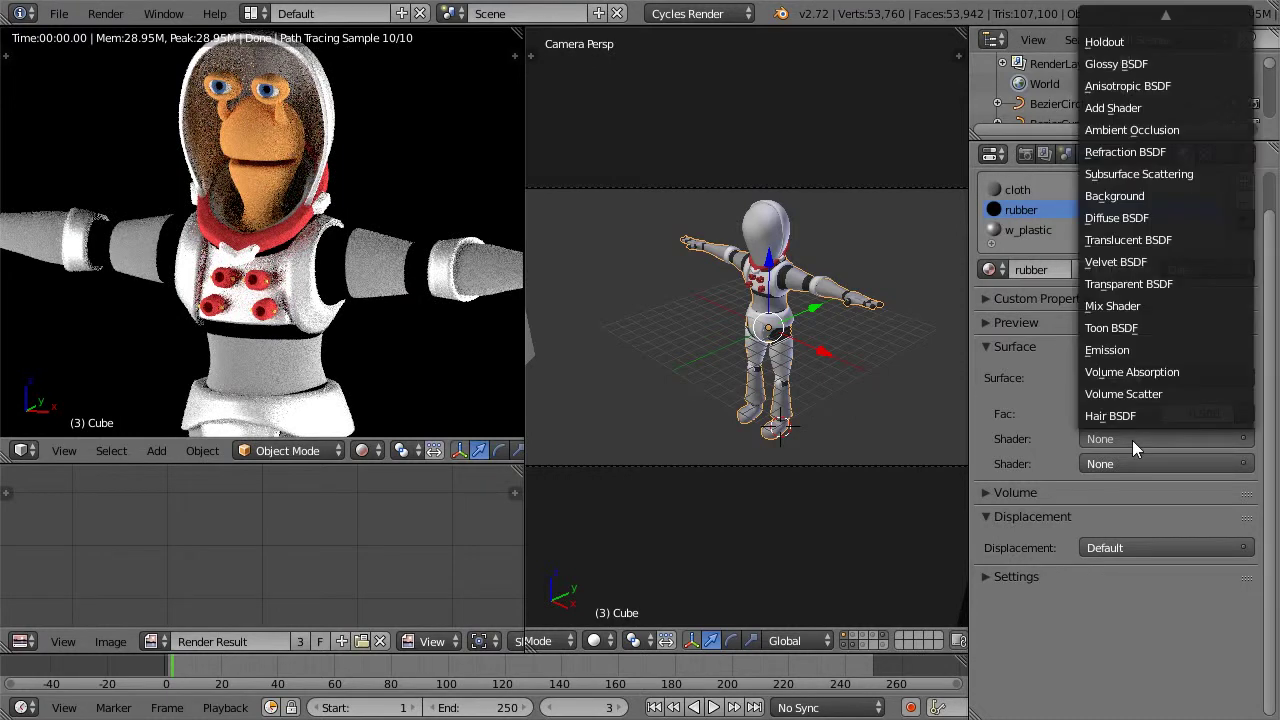
{"action": "left_click", "coordinate": [1144, 219]}
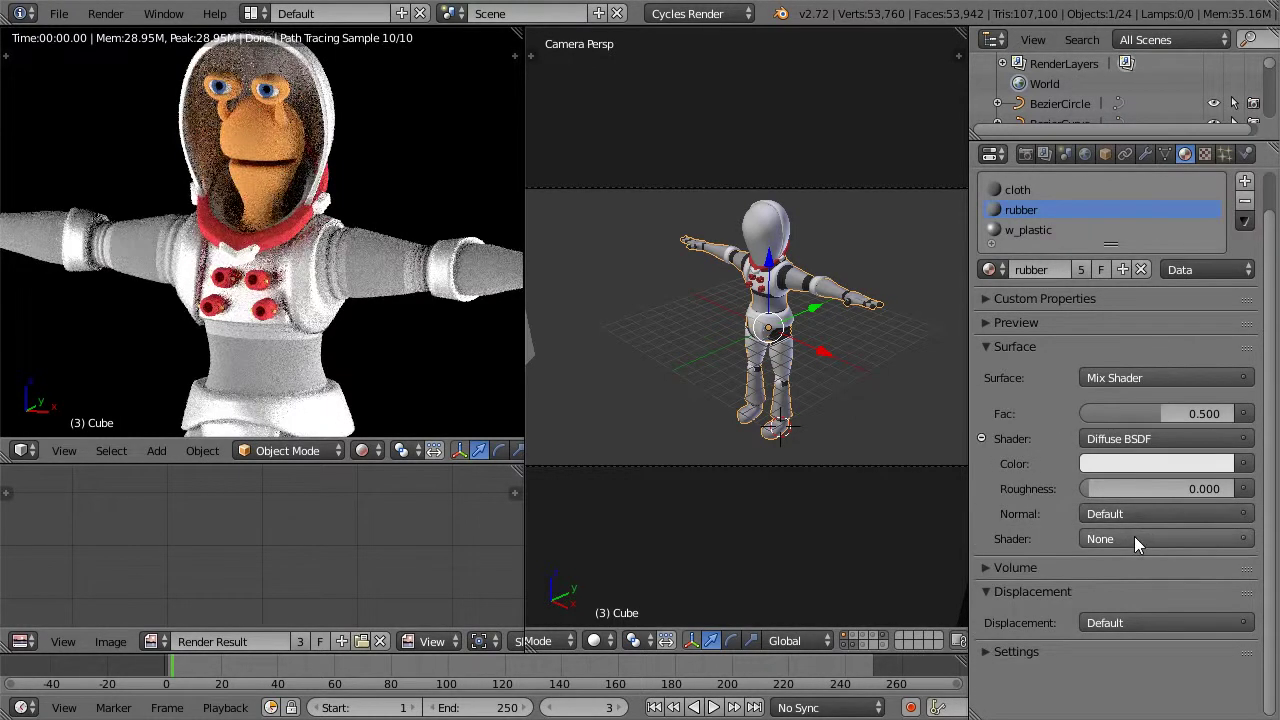
{"action": "left_click", "coordinate": [1134, 537]}
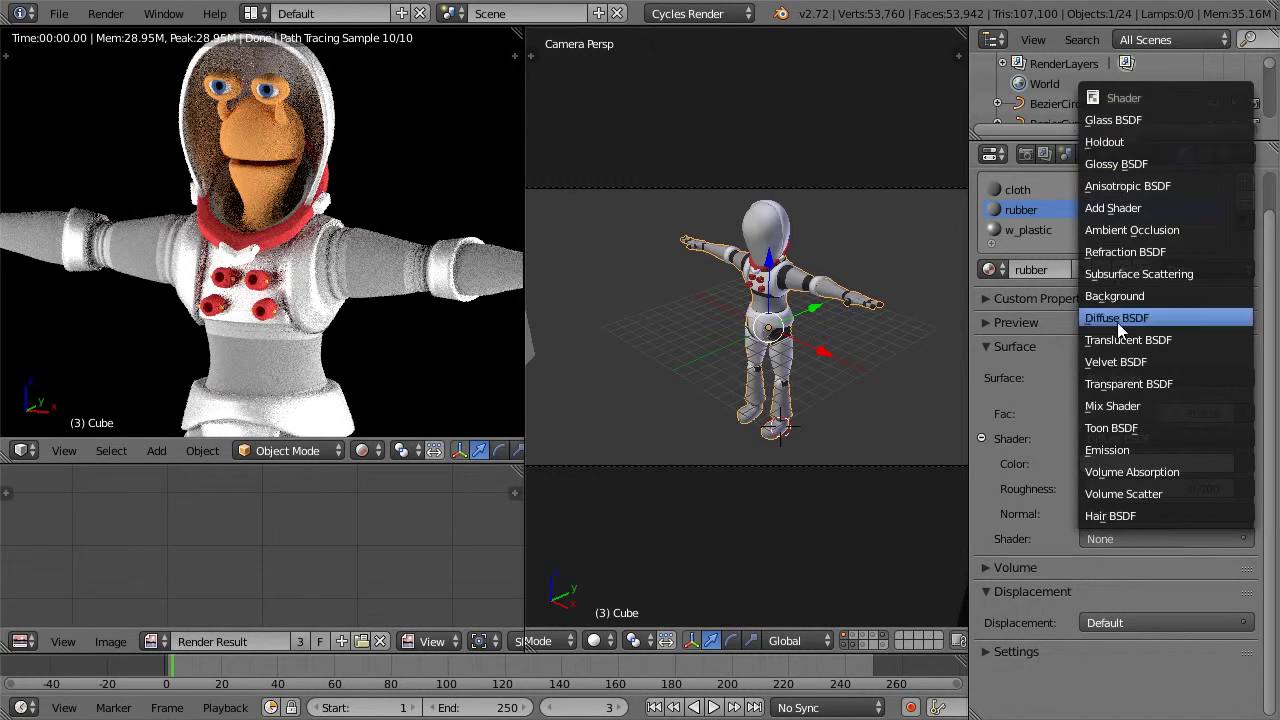
{"action": "left_click", "coordinate": [1117, 168]}
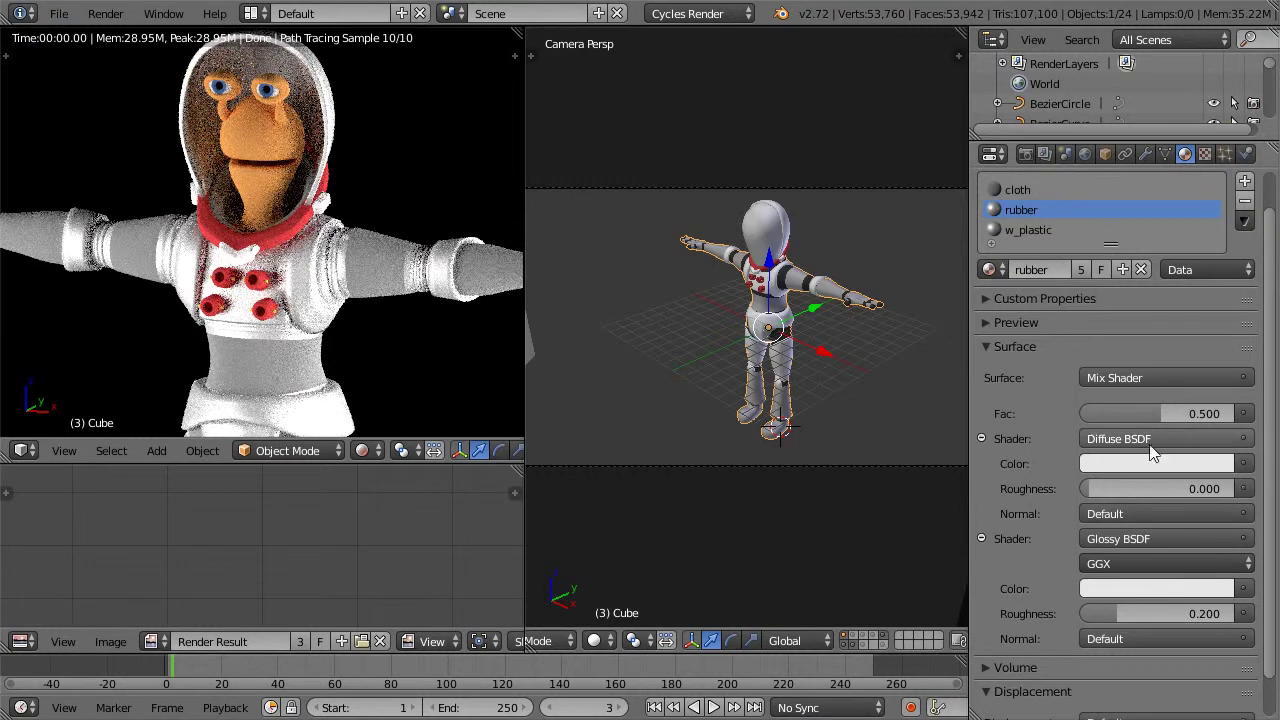
Step: Set the rubber's Glossy BSDF roughness to 0.522 and darken both its diffuse and glossy colors to near black
{"action": "left_click_drag", "start_coordinate": [1148, 612], "coordinate": [1196, 610]}
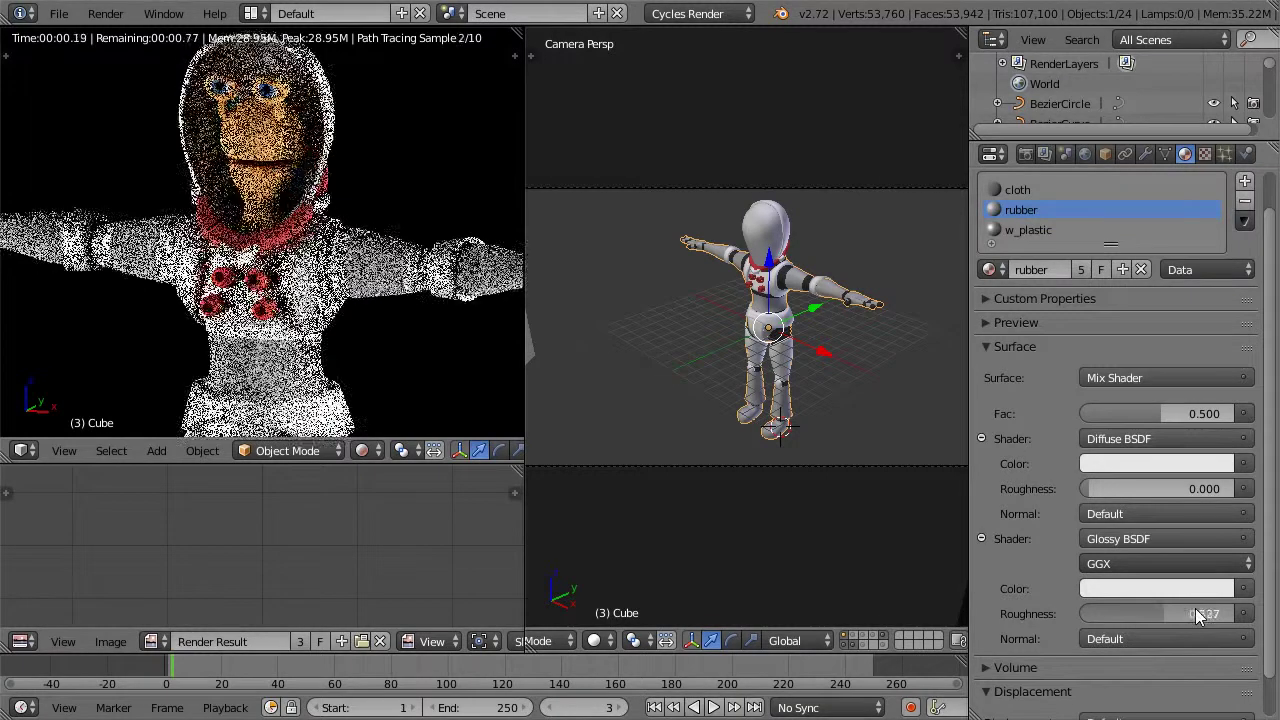
{"action": "left_click", "coordinate": [1147, 462]}
{"action": "left_click_drag", "start_coordinate": [1217, 256], "coordinate": [1220, 303]}
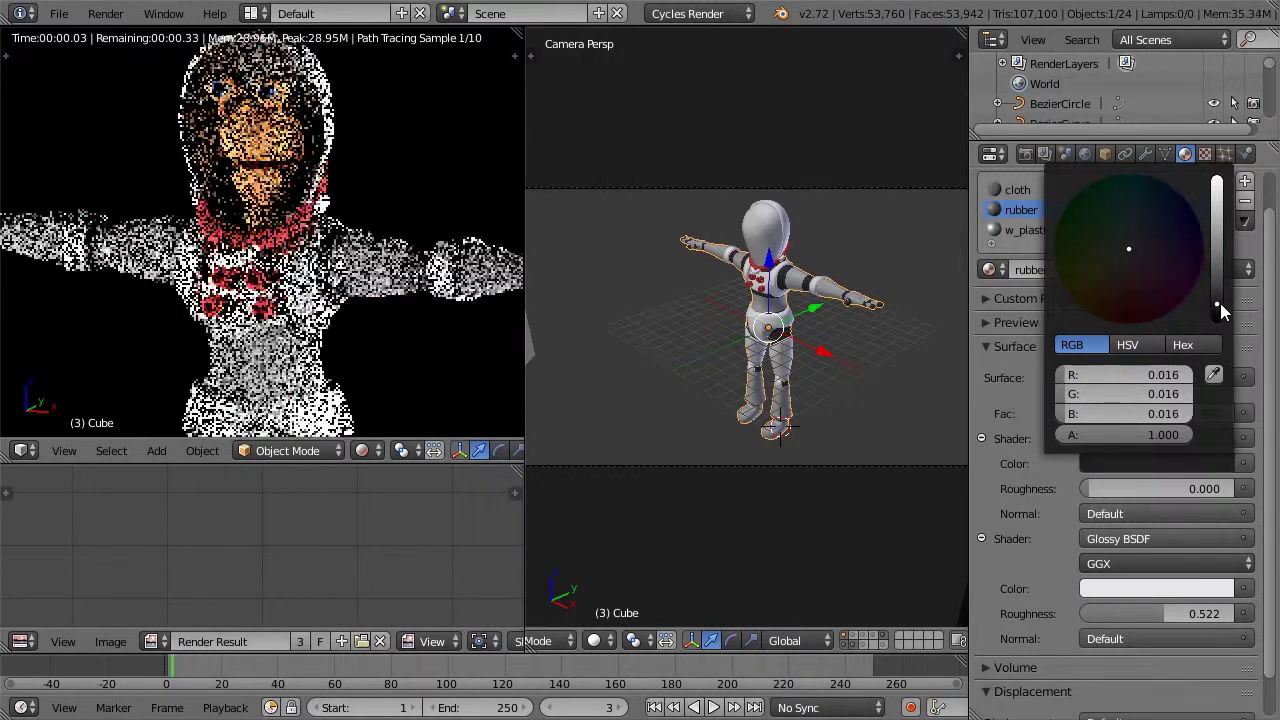
{"action": "left_click", "coordinate": [1137, 588]}
{"action": "left_click_drag", "start_coordinate": [1216, 398], "coordinate": [1217, 432]}
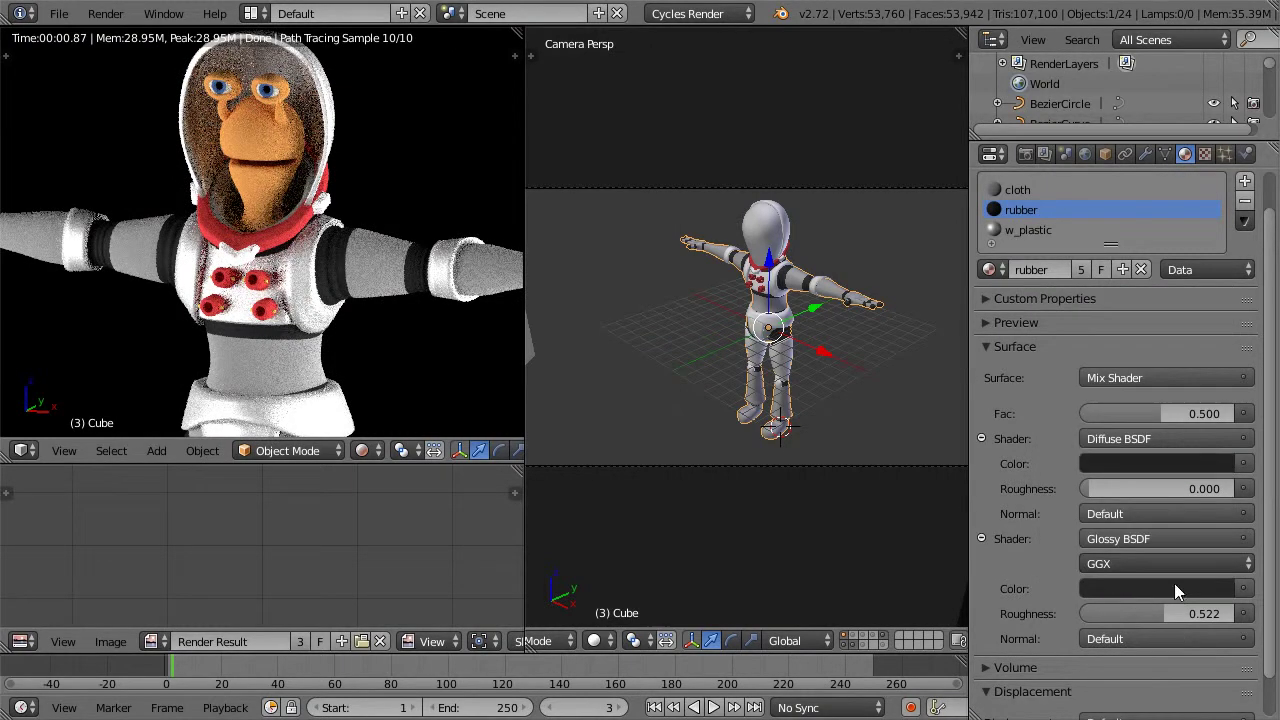
Step: Set the rubber's Glossy BSDF roughness to 0.207 and check the black joints on the rendered figure
{"action": "left_click_drag", "start_coordinate": [1165, 614], "coordinate": [1105, 612]}
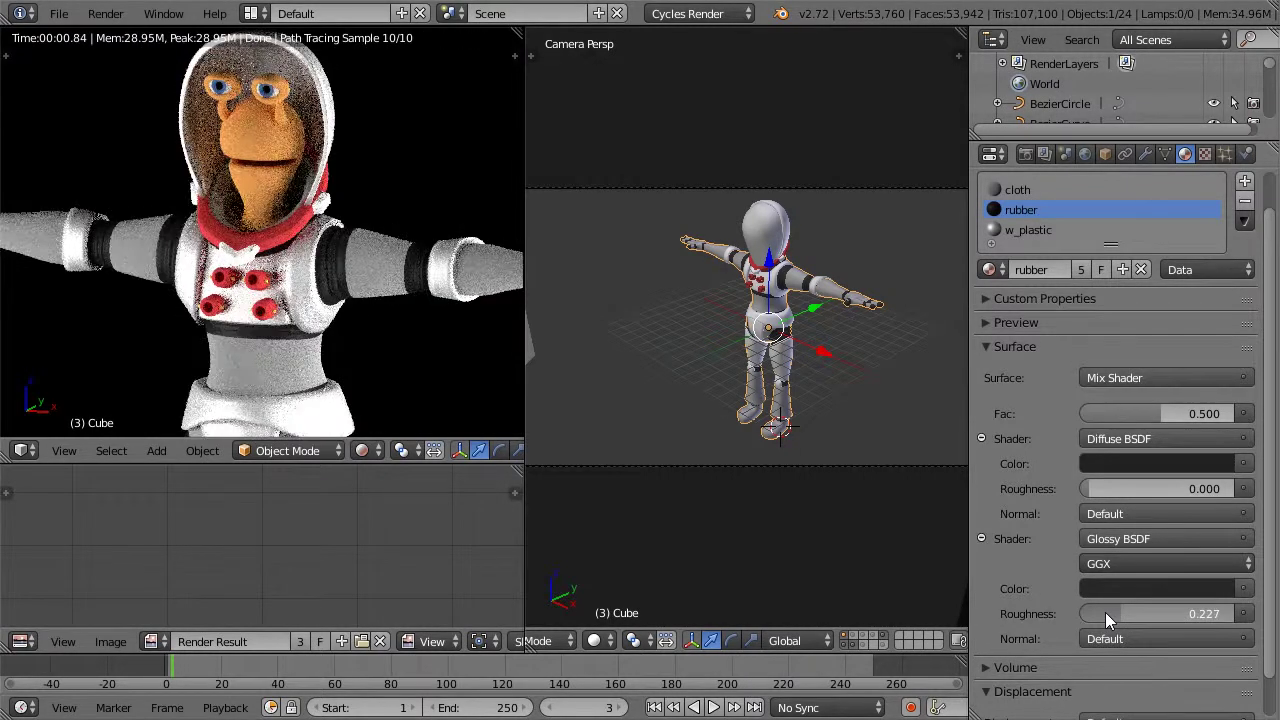
{"action": "left_click_drag", "start_coordinate": [1105, 612], "coordinate": [1102, 611]}
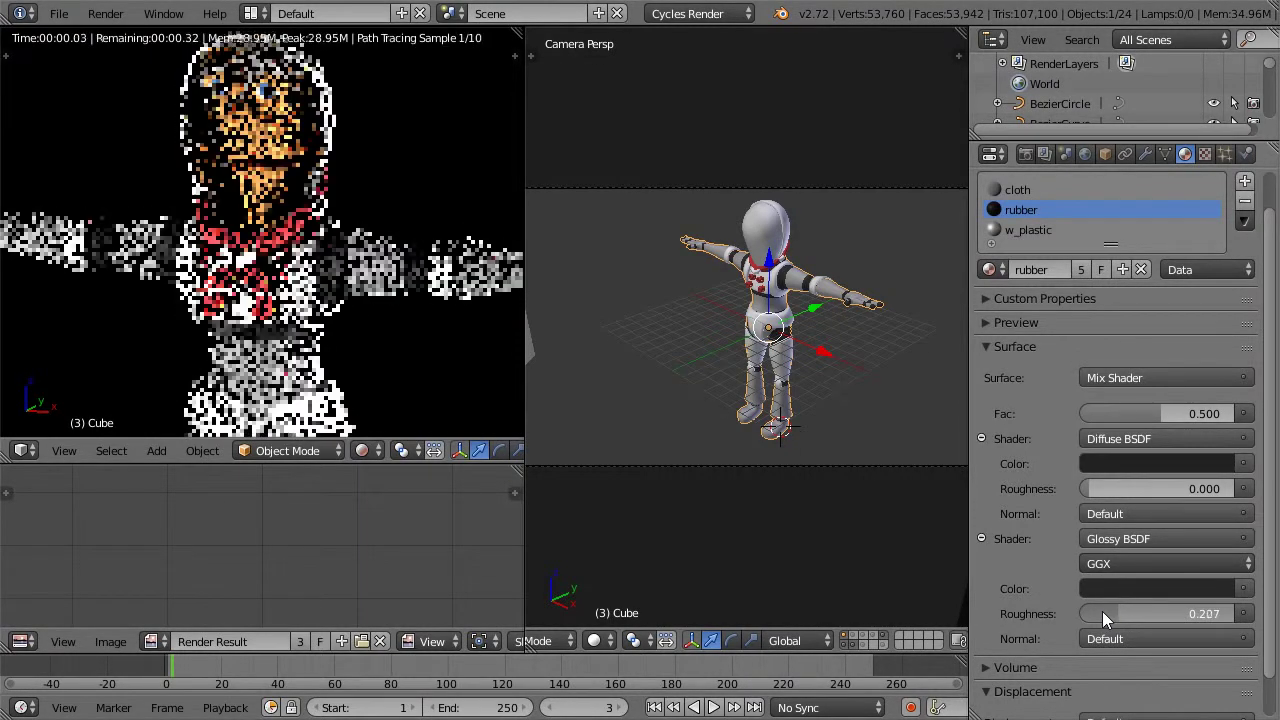
{"action": "scroll", "coordinate": [359, 259], "scroll_direction": "up", "scroll_amount": 2}
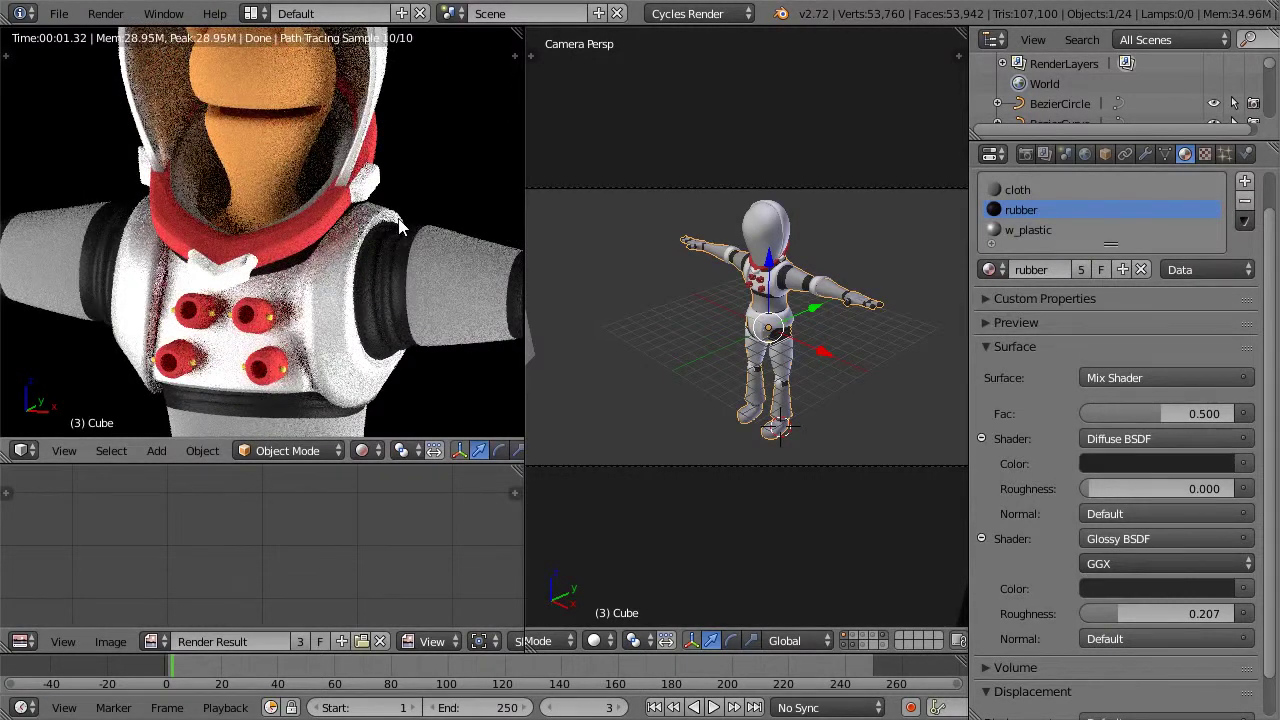
{"action": "scroll", "coordinate": [398, 226], "scroll_direction": "down", "scroll_amount": 4}
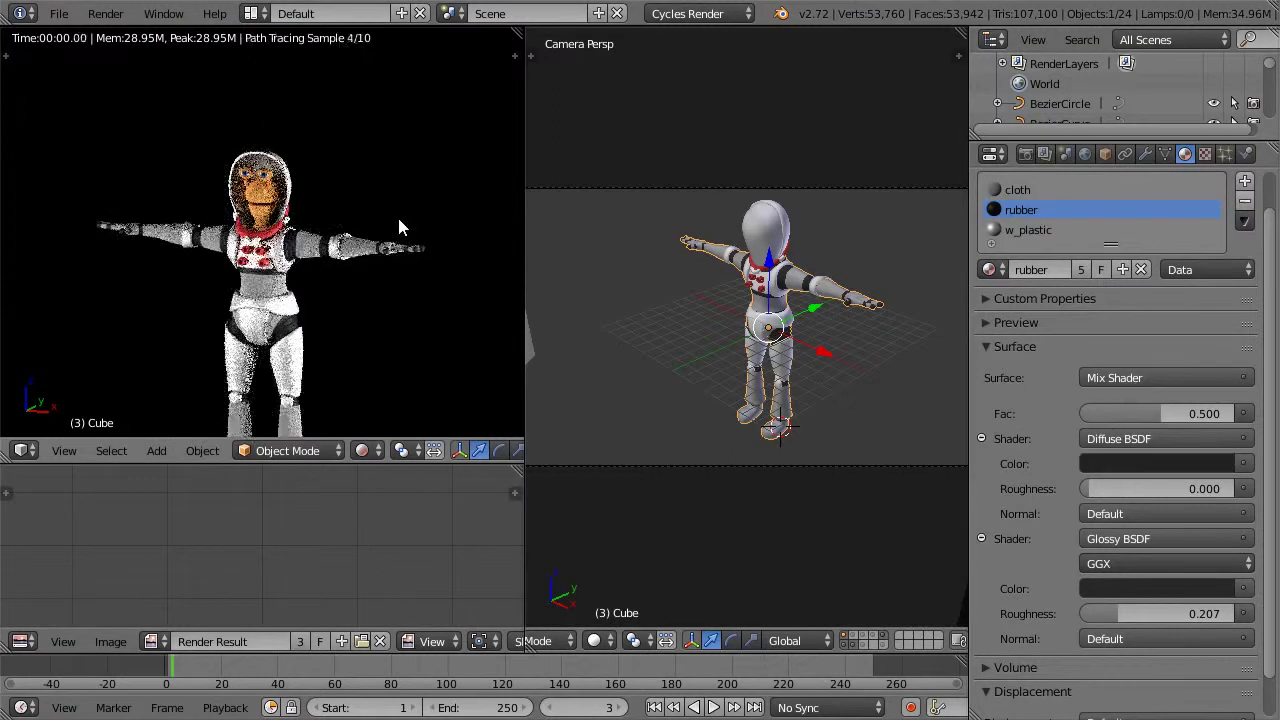
{"action": "middle_click_drag", "start_coordinate": [388, 228], "coordinate": [405, 167], "text": "shift"}
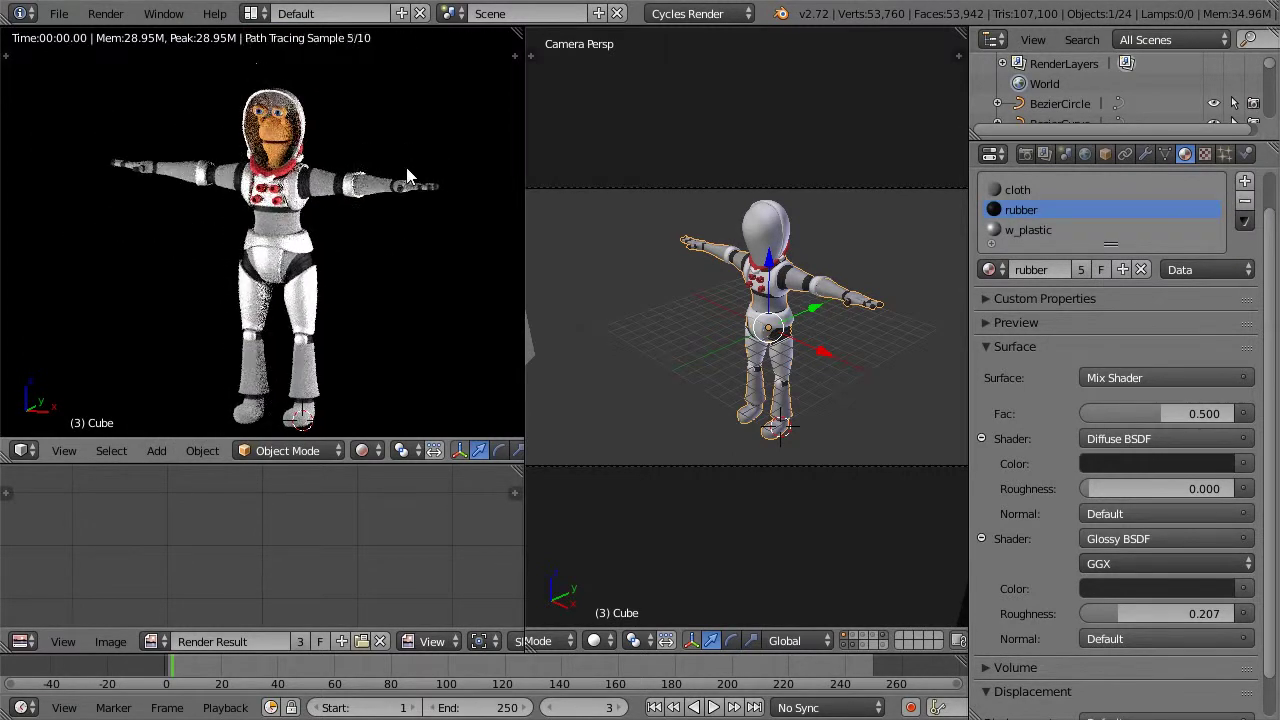
Step: Enable nodes on the brass material of a red chest knob, change its surface to Glossy BSDF and set the roughness to 0.322
{"action": "mouse_move", "coordinate": [411, 221]}
{"action": "middle_mouse_down", "text": "shift"}
{"action": "mouse_move", "coordinate": [397, 194]}
{"action": "mouse_move", "coordinate": [403, 206]}
{"action": "middle_mouse_up", "text": "shift"}
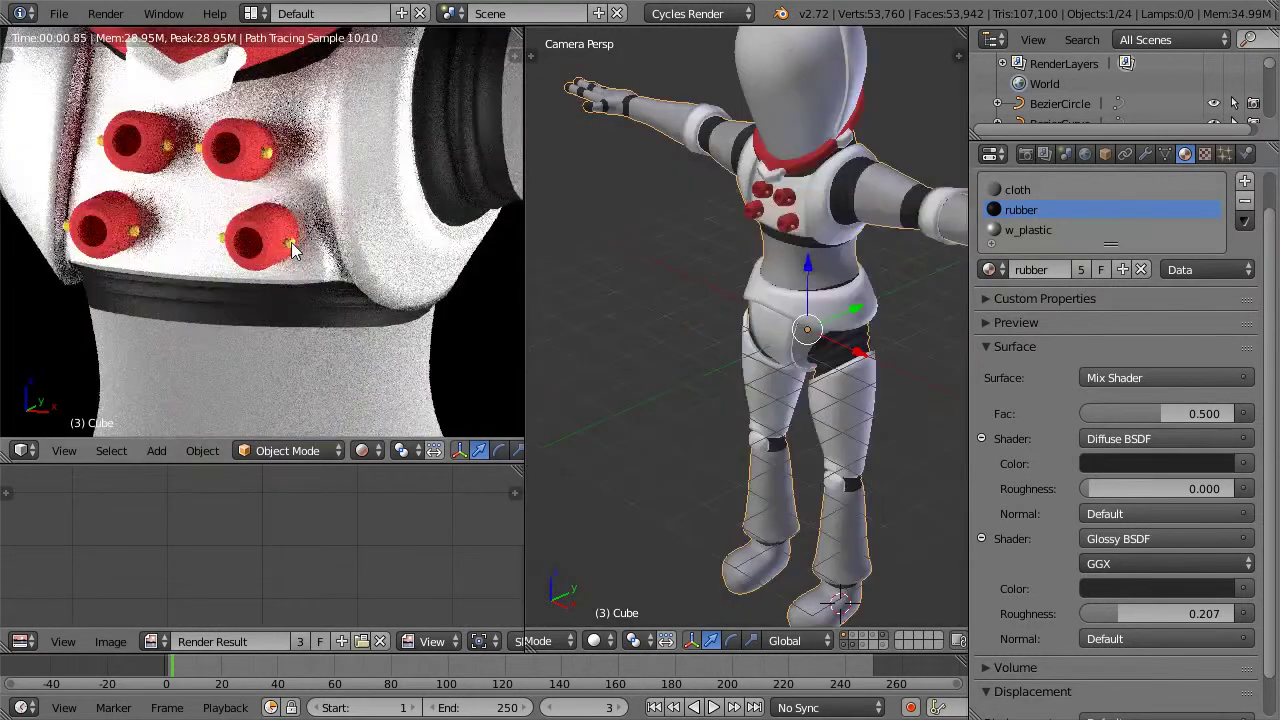
{"action": "scroll", "coordinate": [855, 225], "scroll_direction": "up", "scroll_amount": 2}
{"action": "right_click", "coordinate": [818, 163]}
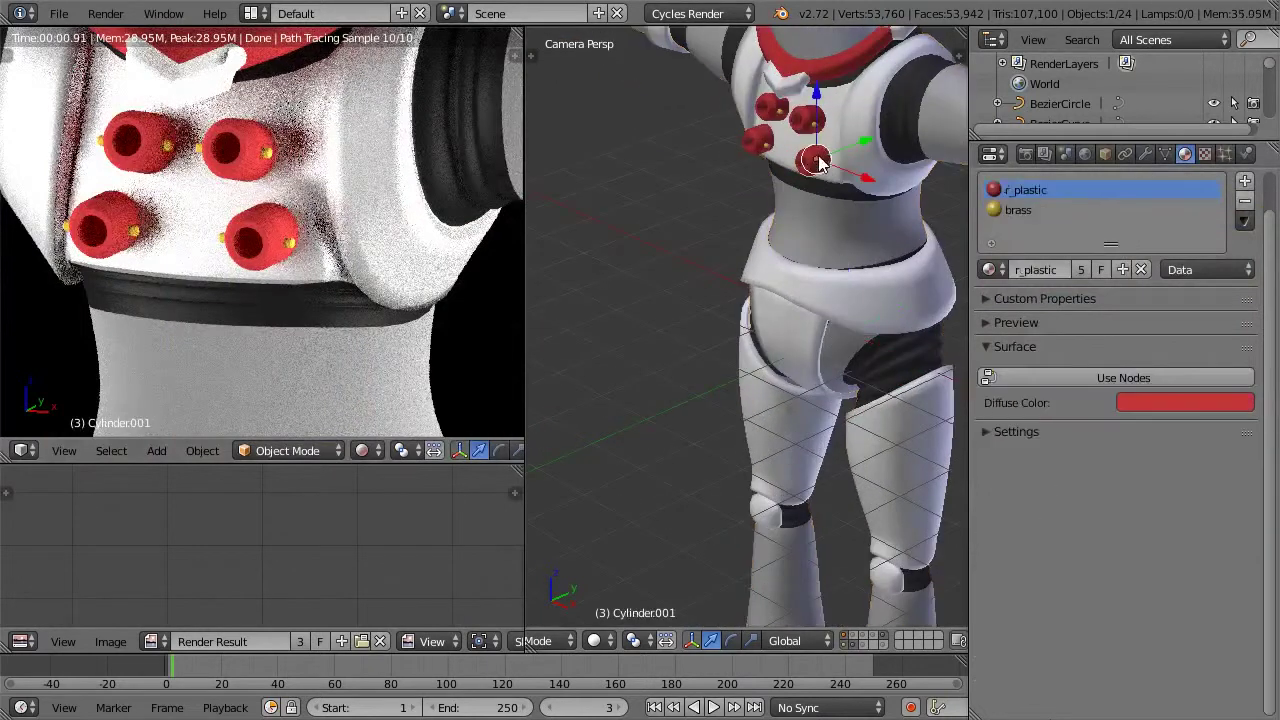
{"action": "left_click", "coordinate": [1020, 211]}
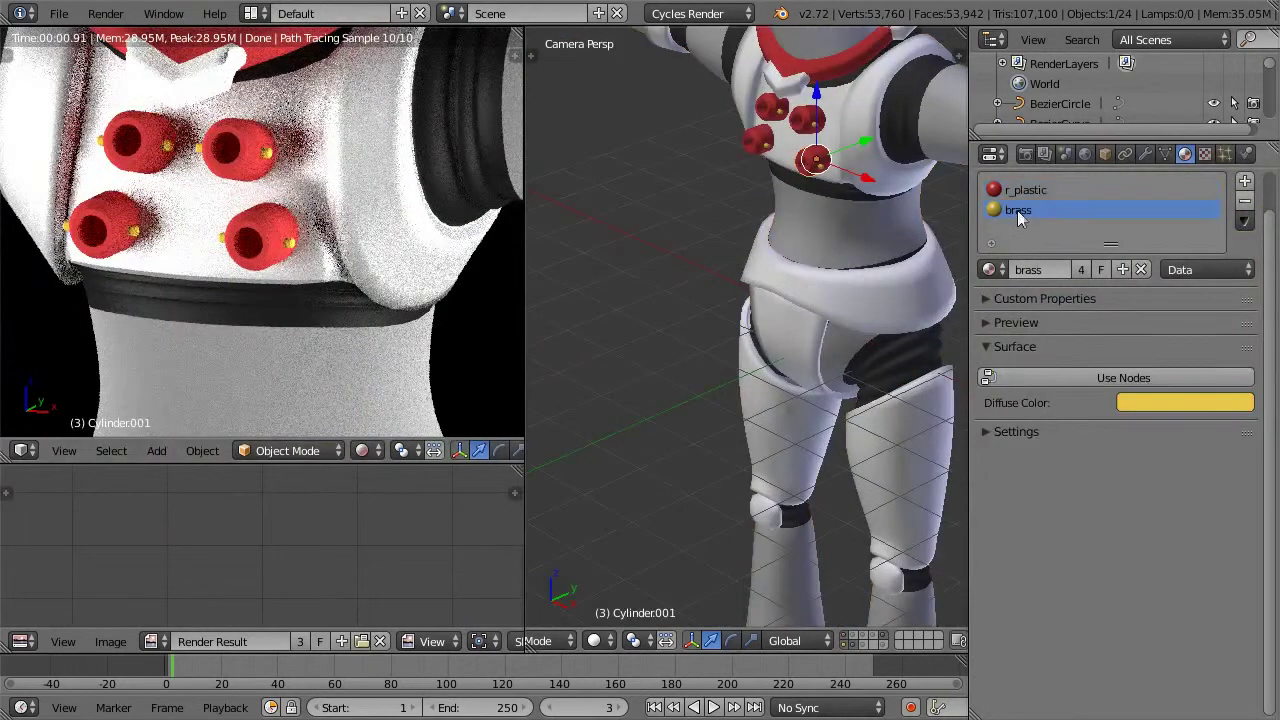
{"action": "left_click", "coordinate": [1134, 378]}
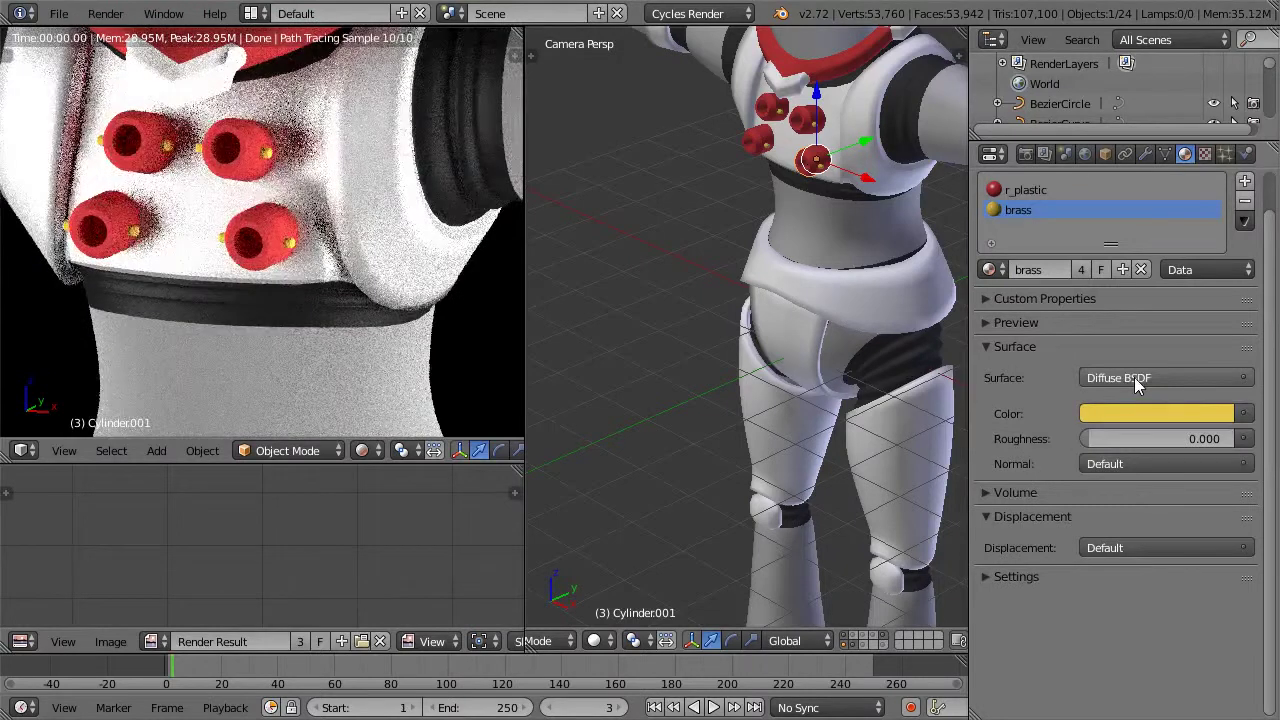
{"action": "left_click", "coordinate": [1136, 379]}
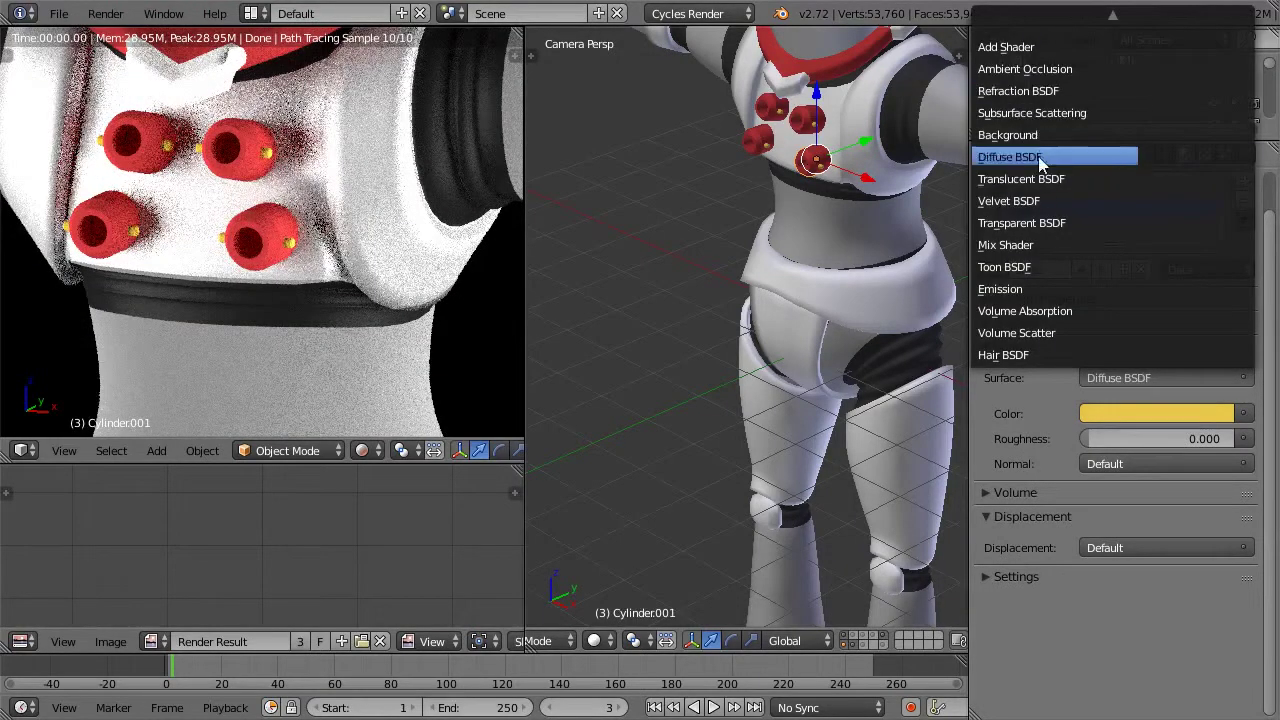
{"action": "scroll", "coordinate": [1059, 88], "scroll_direction": "up", "scroll_amount": 5}
{"action": "mouse_move", "coordinate": [1084, 9]}
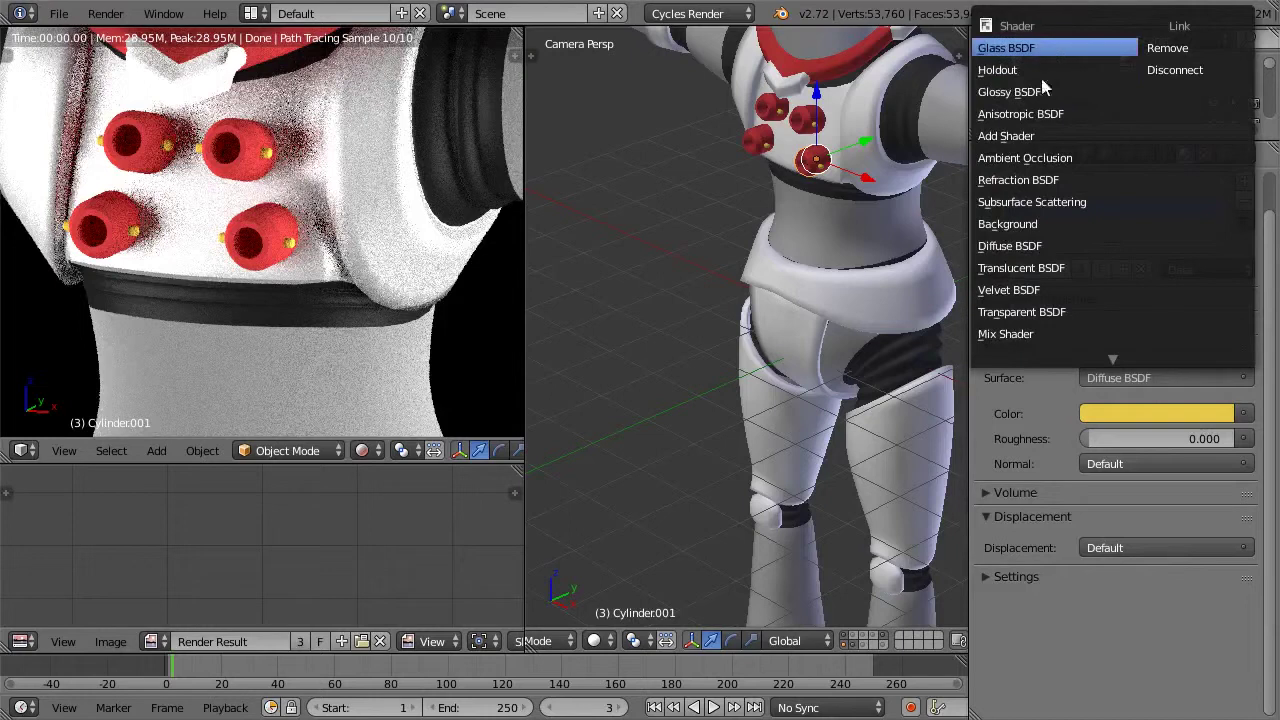
{"action": "left_click", "coordinate": [1045, 91]}
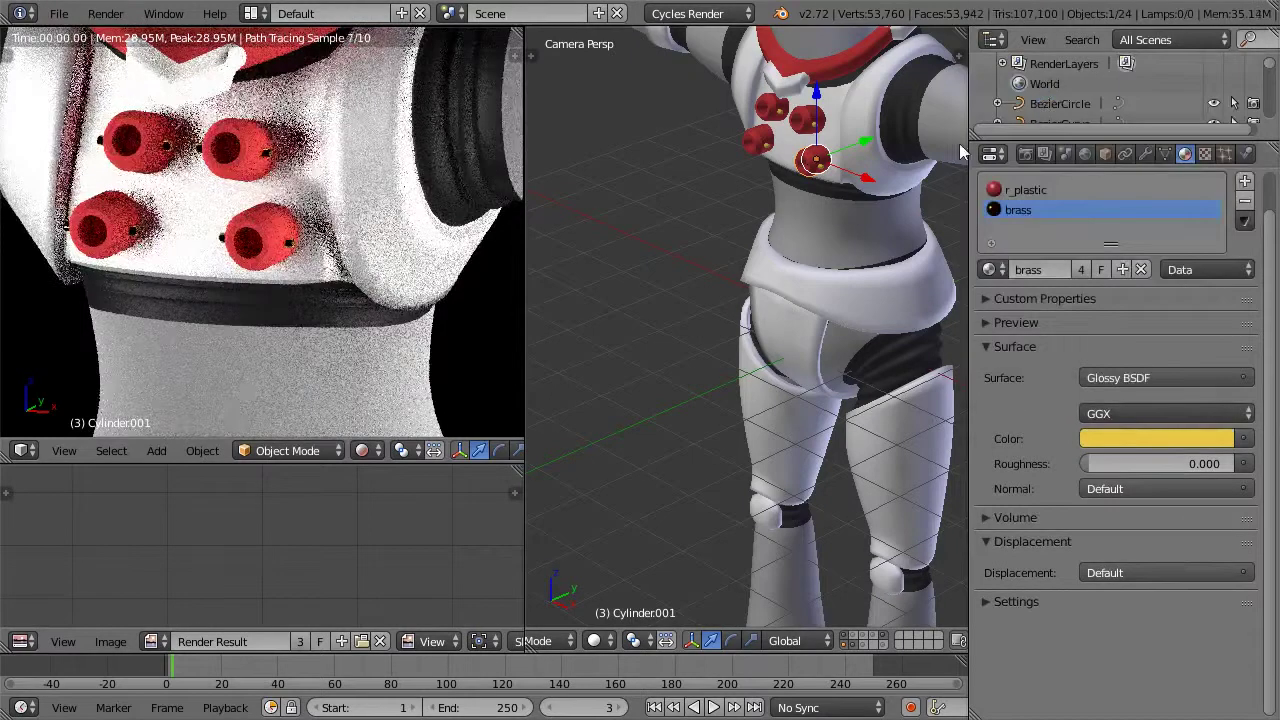
{"action": "mouse_move", "coordinate": [1130, 471]}
{"action": "left_mouse_down"}
{"action": "mouse_move", "coordinate": [1192, 462]}
{"action": "mouse_move", "coordinate": [1136, 465]}
{"action": "left_mouse_up"}
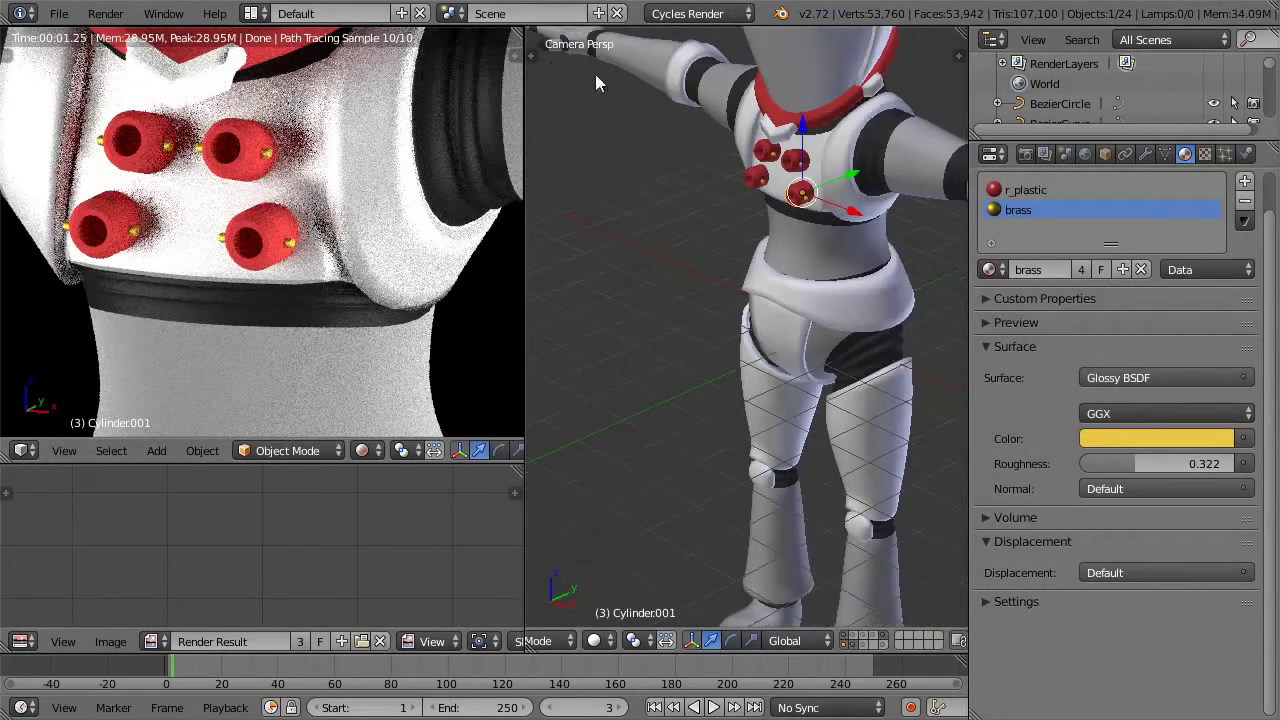
Step: Apply smooth shading to the selected red chest knob and check it in the rendered view
{"action": "left_click", "coordinate": [535, 57]}
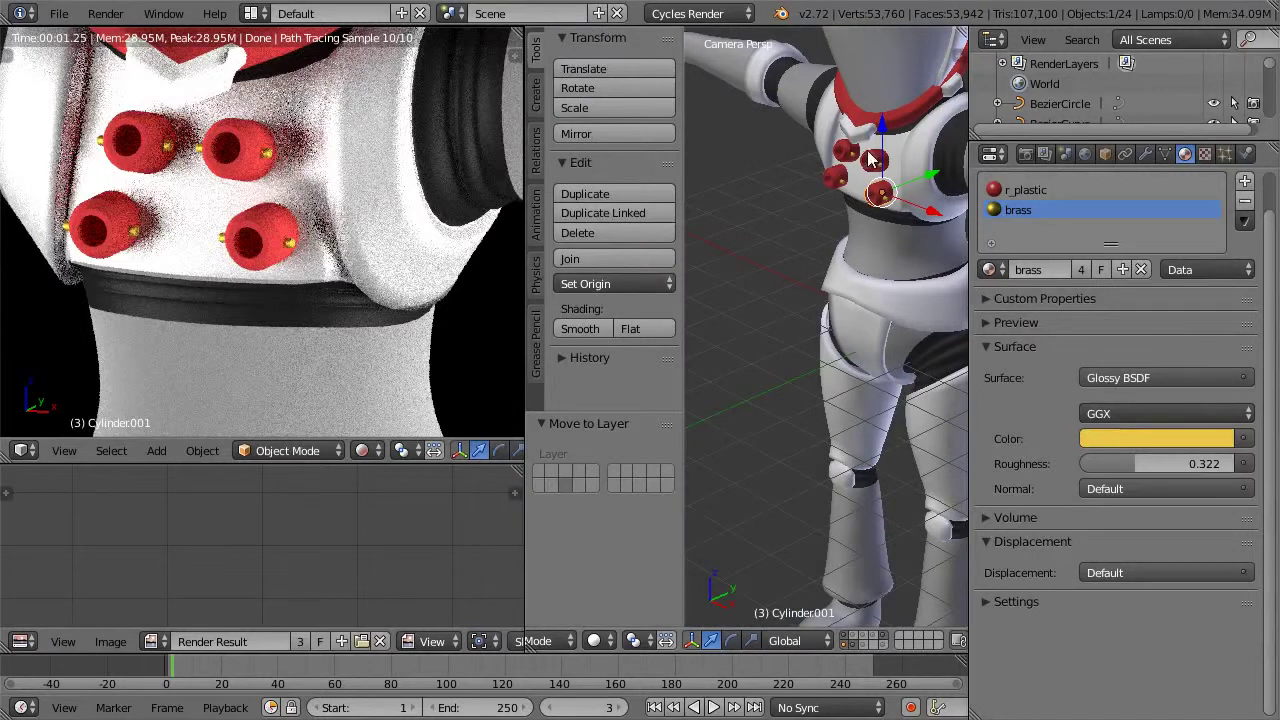
{"action": "left_click", "coordinate": [579, 325]}
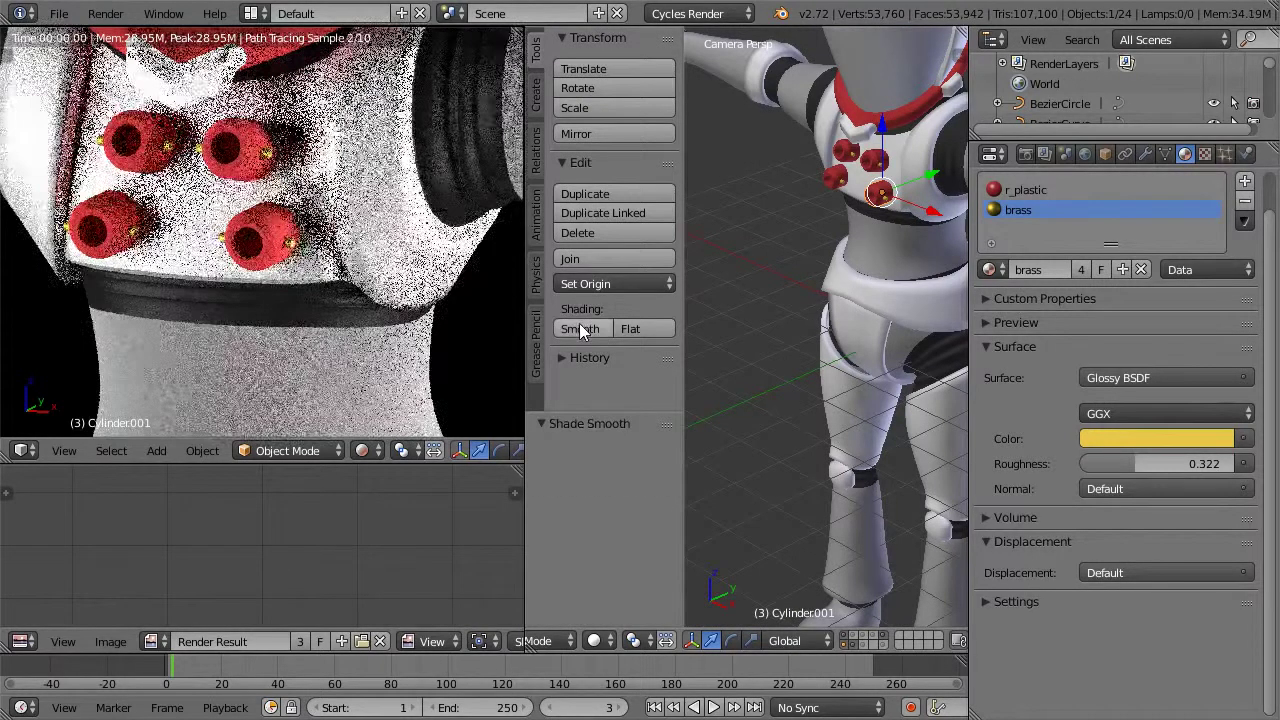
{"action": "scroll", "coordinate": [250, 237], "scroll_direction": "up", "scroll_amount": 4}
{"action": "scroll", "coordinate": [250, 237], "scroll_direction": "down", "scroll_amount": 3}
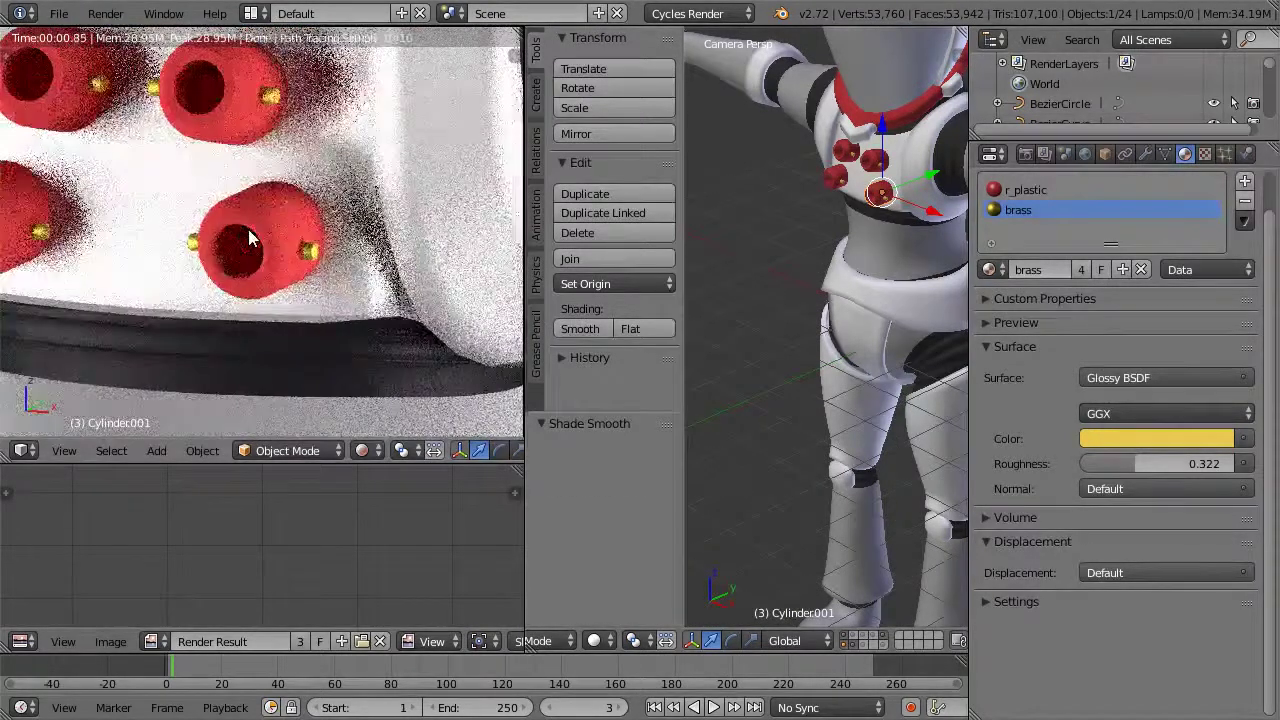
Step: Enable nodes on the knob's r_plastic material and change its surface to a Mix Shader combining a Glossy BSDF with a Diffuse BSDF
{"action": "left_click", "coordinate": [1020, 191]}
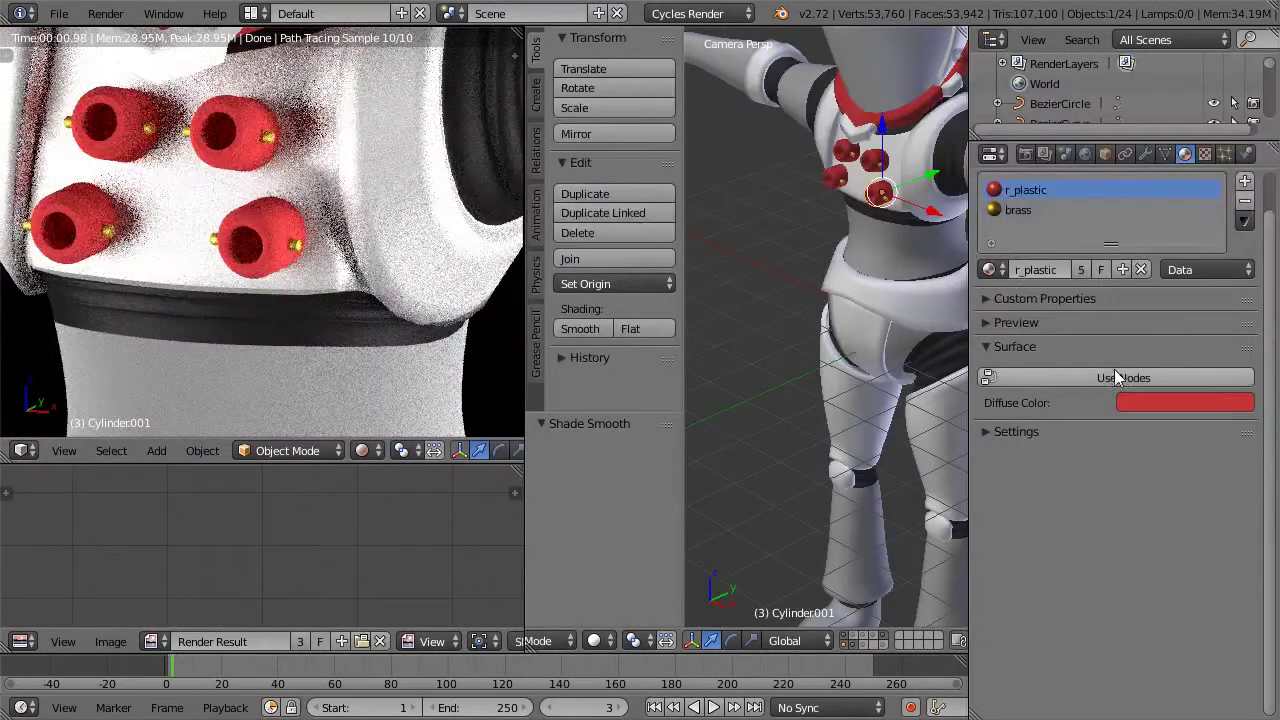
{"action": "left_click", "coordinate": [1110, 384]}
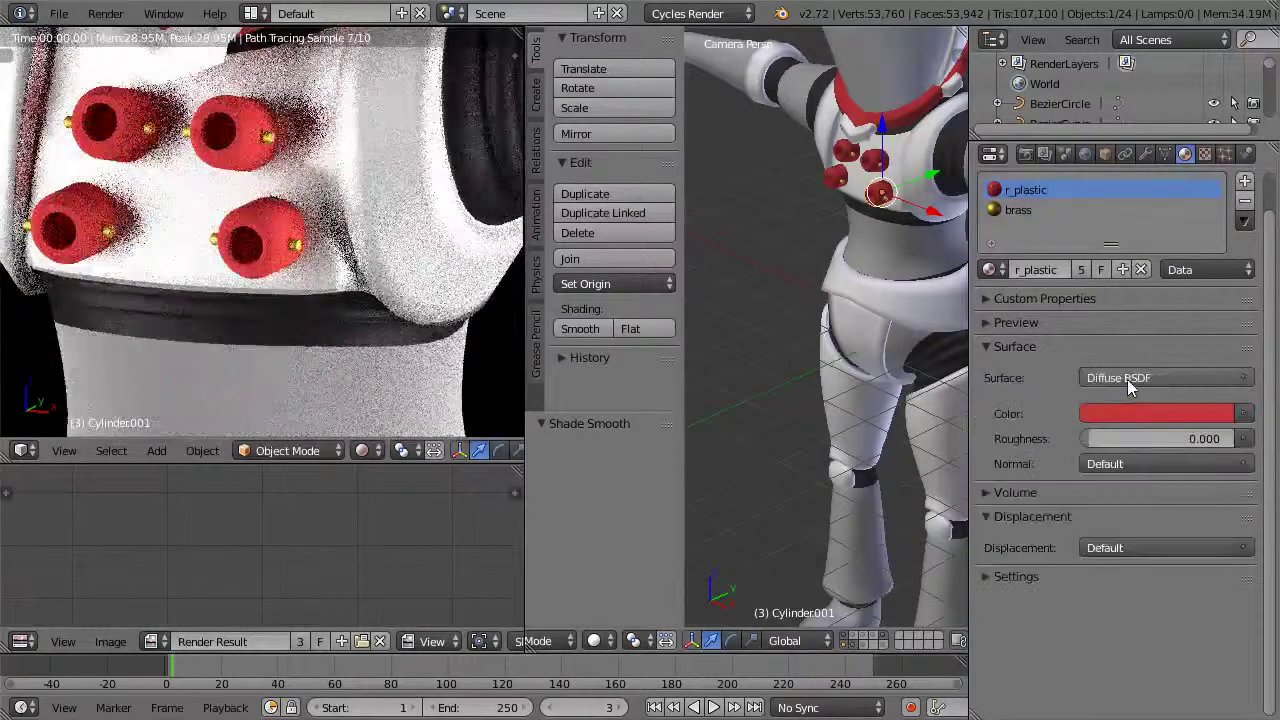
{"action": "left_click", "coordinate": [1150, 381]}
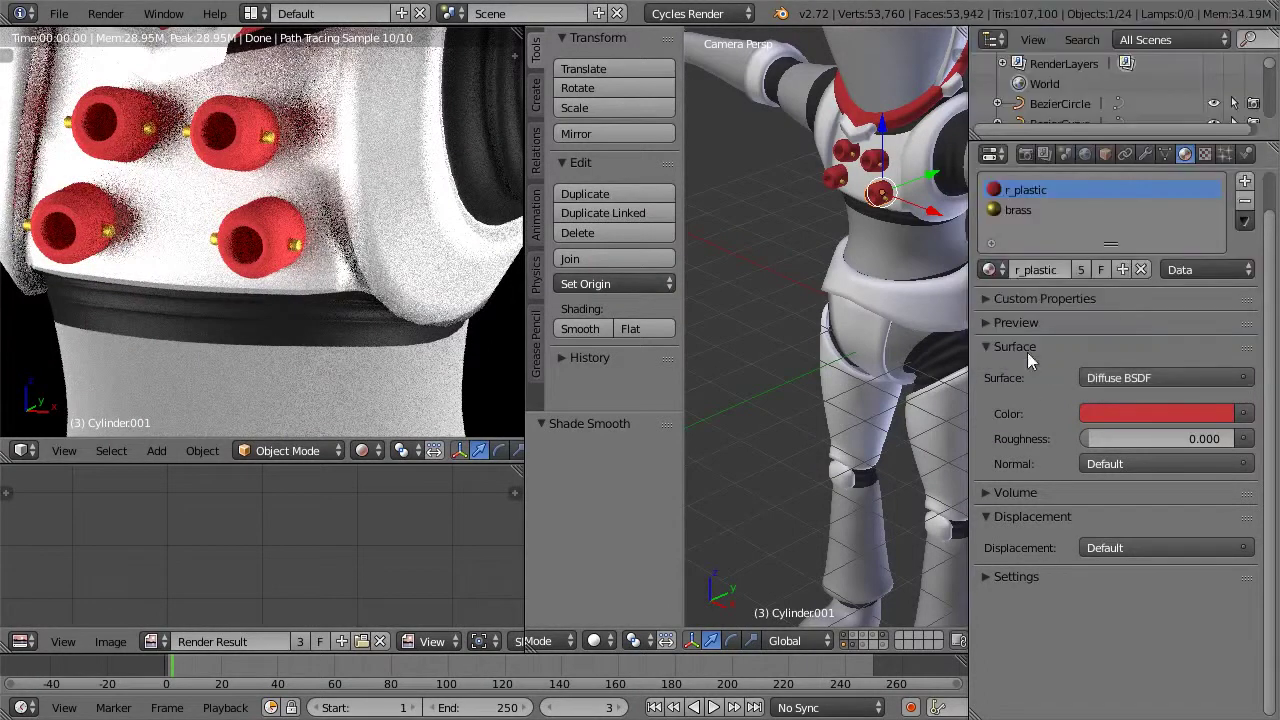
{"action": "left_click", "coordinate": [1126, 378]}
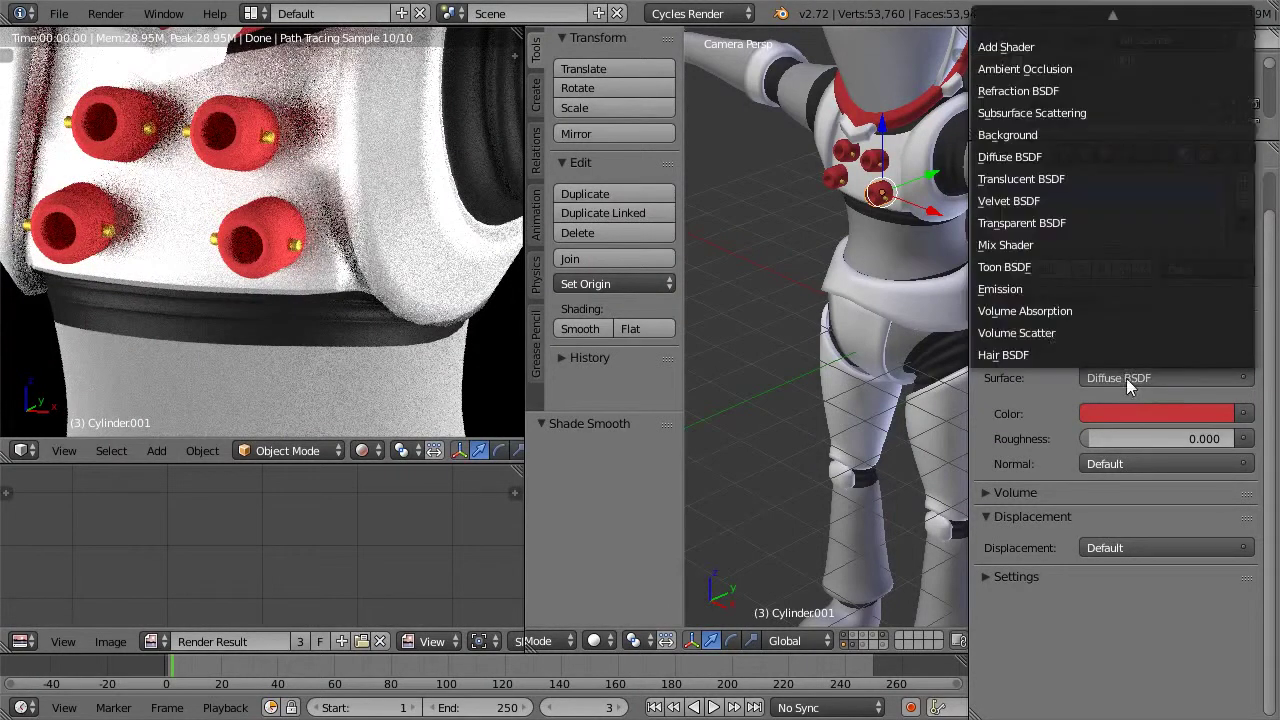
{"action": "left_click", "coordinate": [1031, 250]}
{"action": "left_click", "coordinate": [1122, 441]}
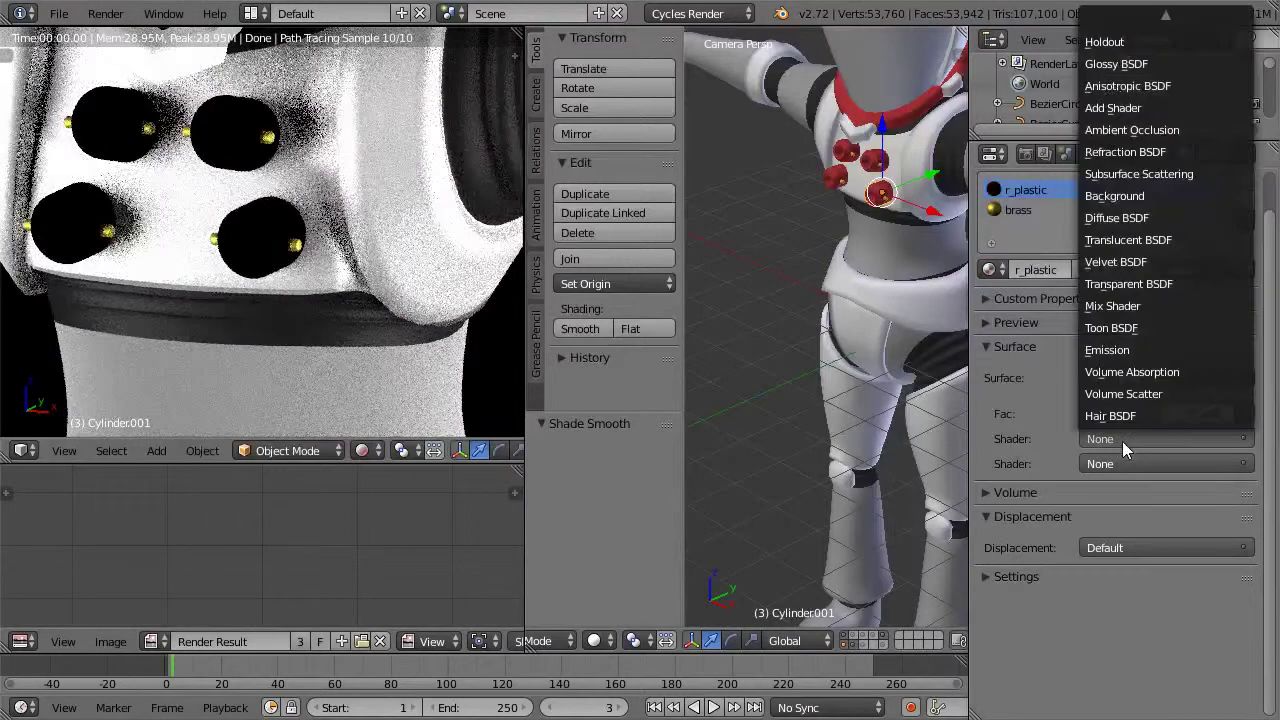
{"action": "left_click", "coordinate": [1116, 64]}
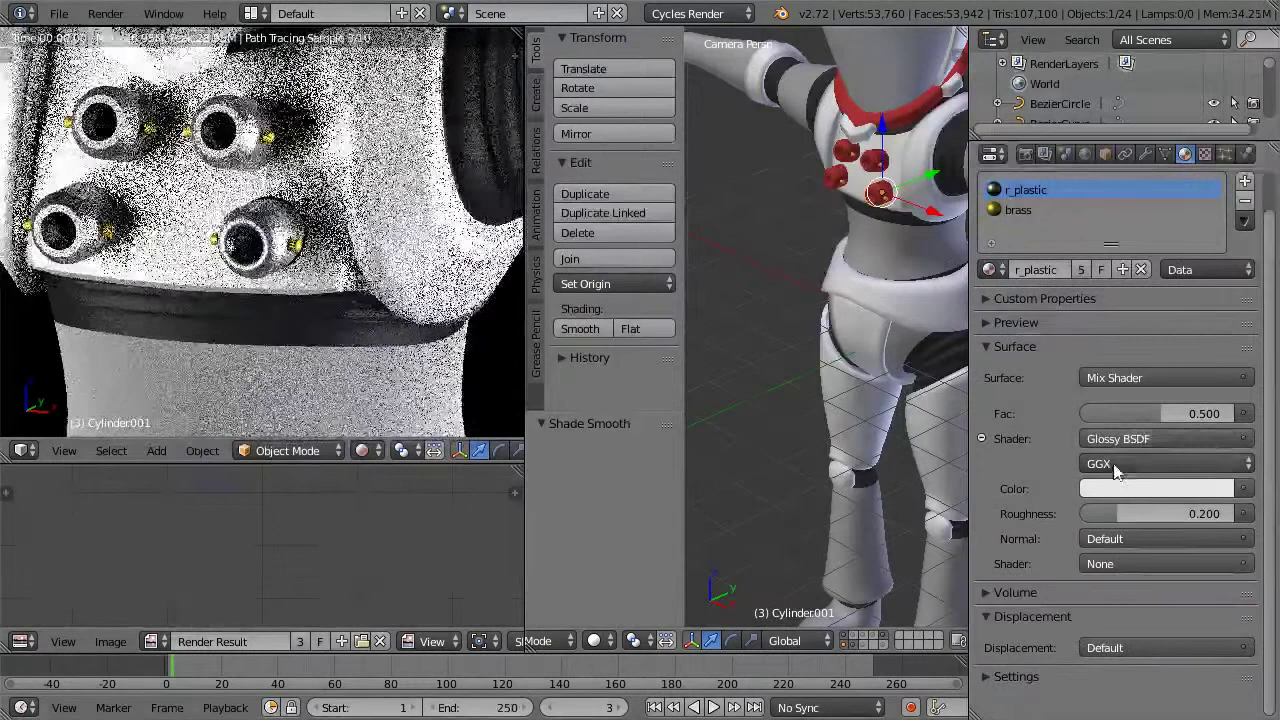
{"action": "left_click", "coordinate": [1119, 563]}
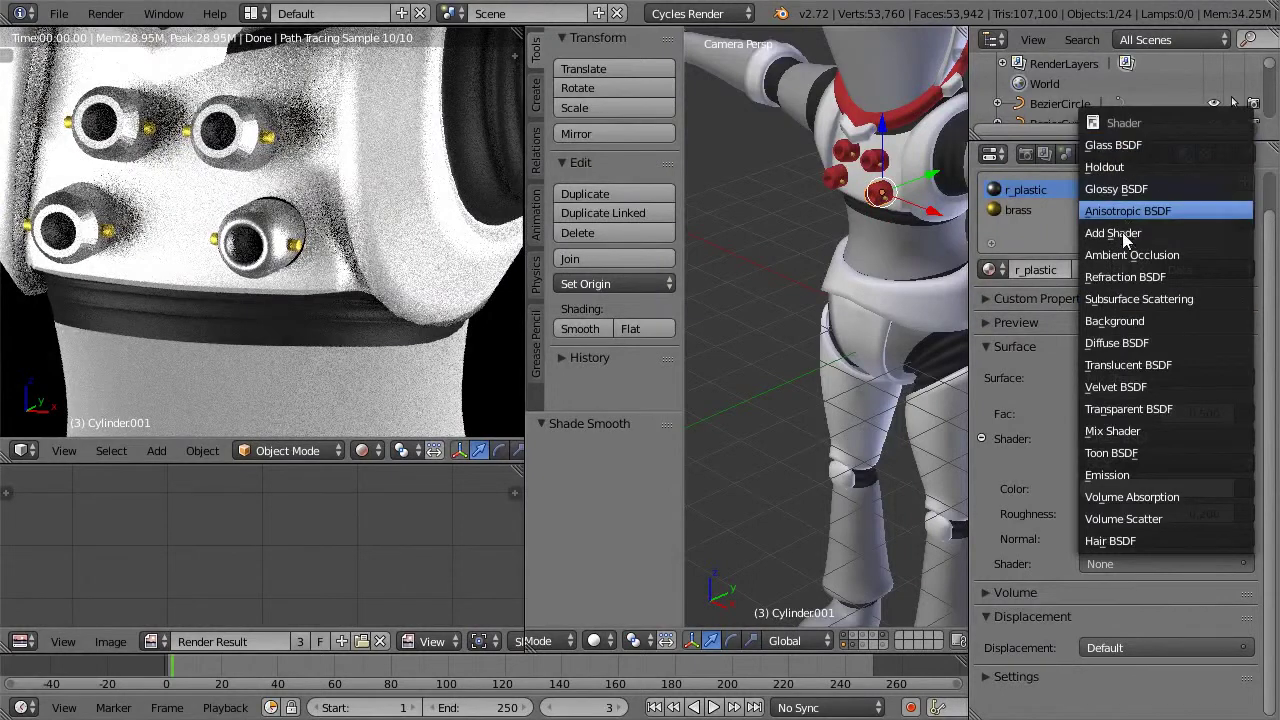
{"action": "left_click", "coordinate": [1117, 343]}
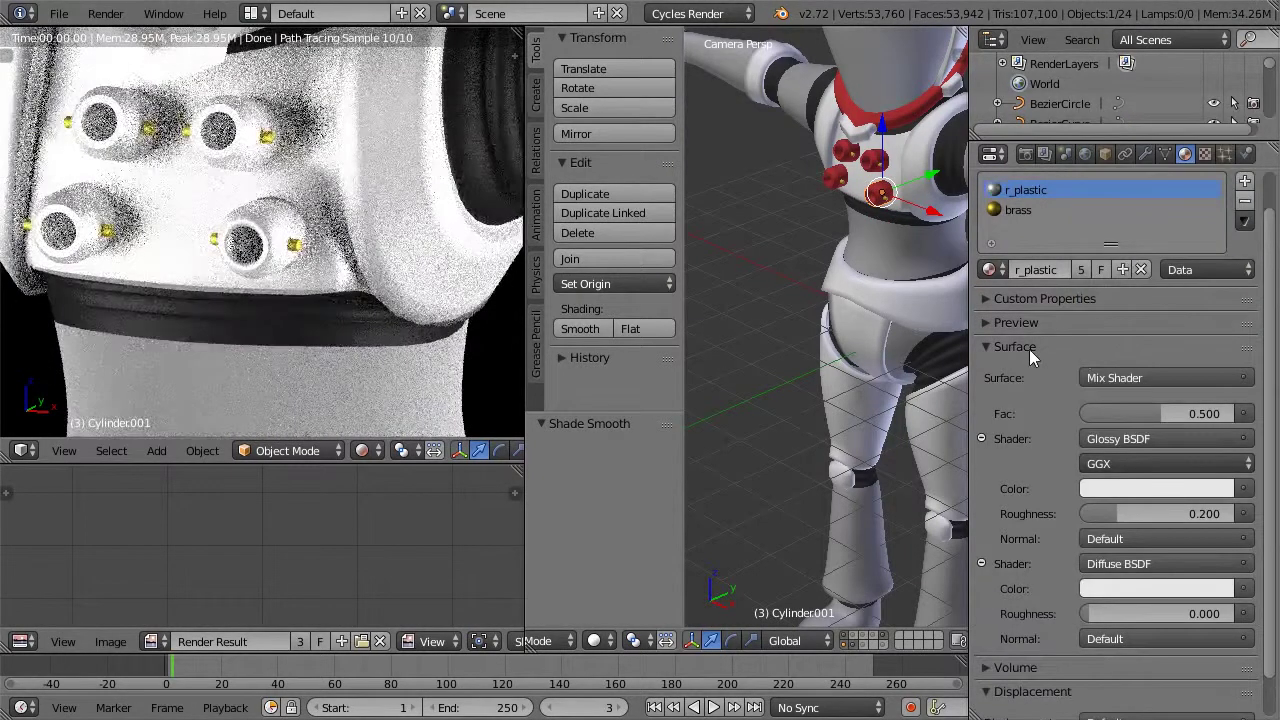
Step: Color the r_plastic material's Glossy BSDF a deep dark red and its Diffuse BSDF a muted dark red
{"action": "left_click", "coordinate": [1127, 489]}
{"action": "left_click", "coordinate": [1129, 341]}
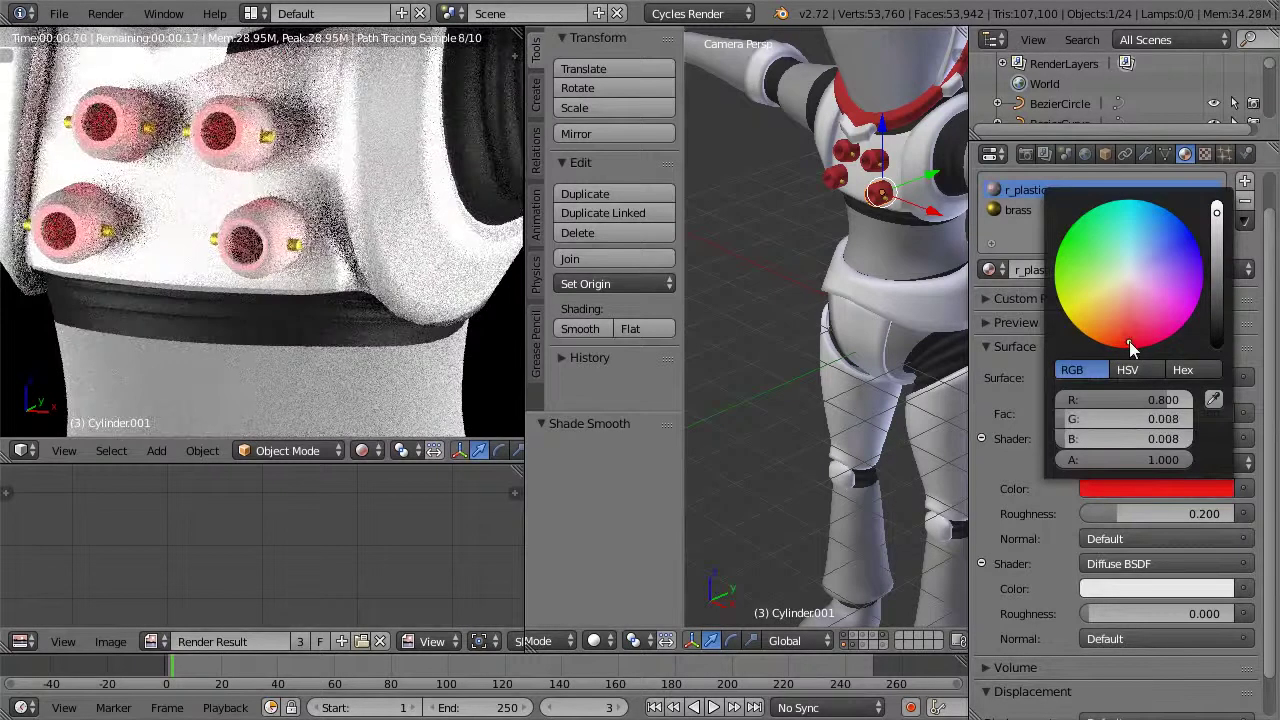
{"action": "left_click", "coordinate": [1139, 590]}
{"action": "mouse_move", "coordinate": [1122, 420]}
{"action": "left_mouse_down"}
{"action": "mouse_move", "coordinate": [1130, 448]}
{"action": "mouse_move", "coordinate": [1126, 431]}
{"action": "left_mouse_up"}
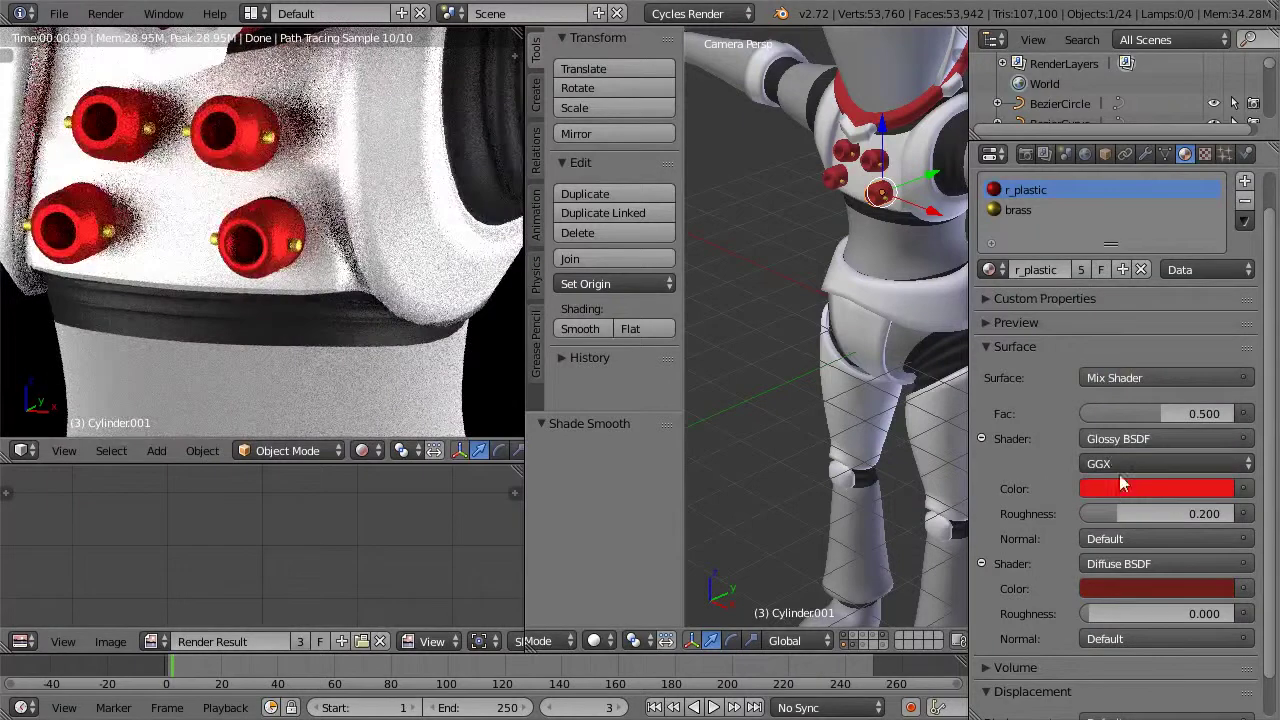
{"action": "left_click", "coordinate": [1128, 488]}
{"action": "left_click_drag", "start_coordinate": [1218, 215], "coordinate": [1215, 291]}
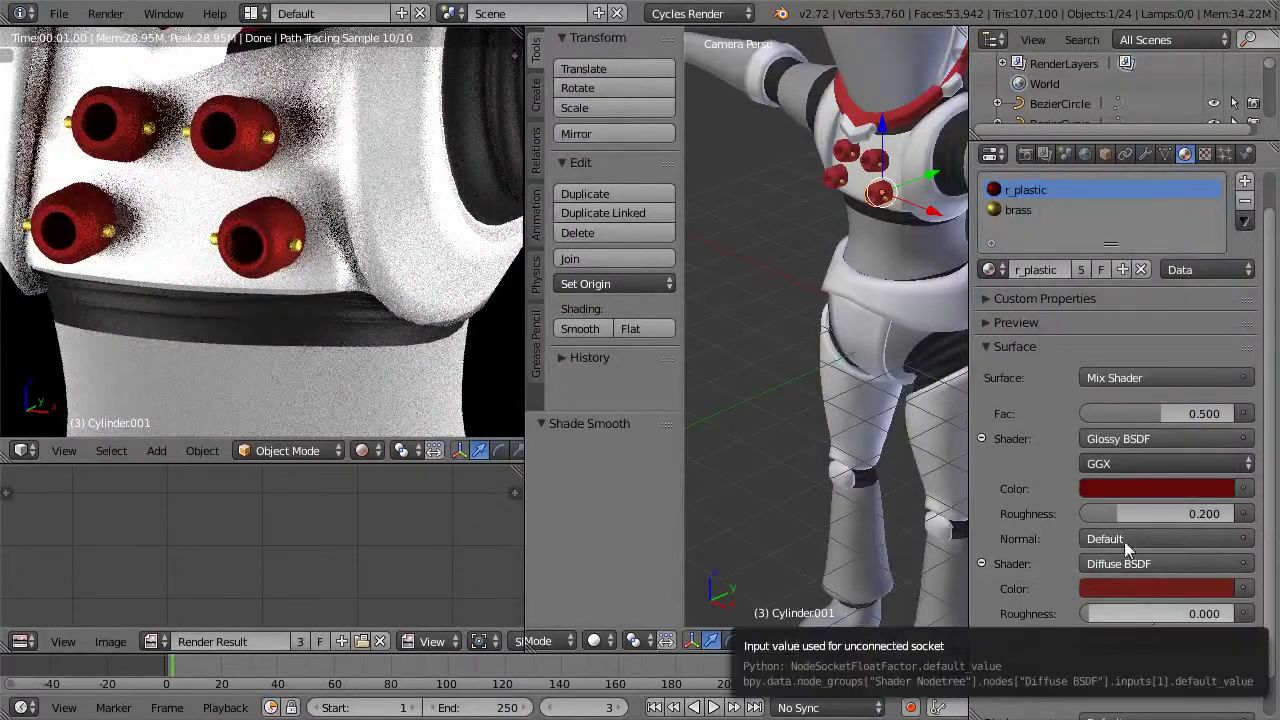
Step: Set the r_plastic glossy roughness to 0.289 and the mix factor to 0.336, and check the knobs and collar in the render
{"action": "left_click_drag", "start_coordinate": [1141, 516], "coordinate": [1157, 517]}
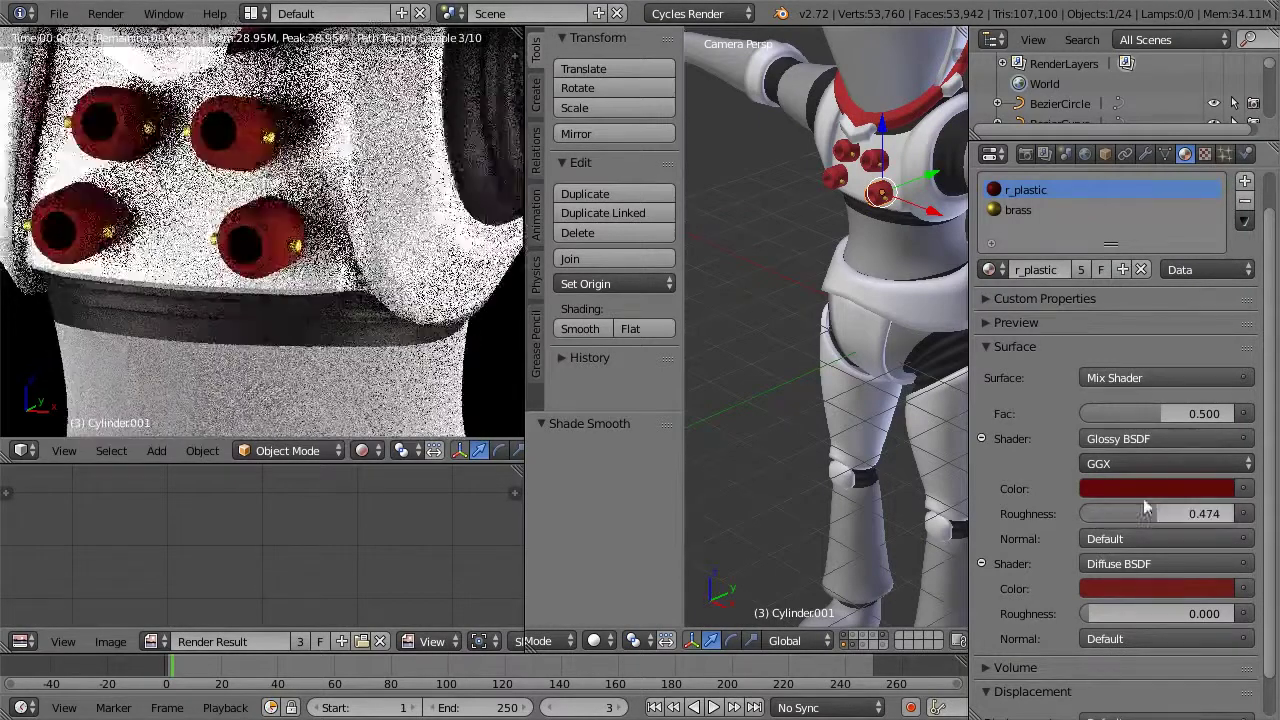
{"action": "mouse_move", "coordinate": [1152, 420]}
{"action": "left_mouse_down"}
{"action": "mouse_move", "coordinate": [1131, 418]}
{"action": "mouse_move", "coordinate": [1196, 413]}
{"action": "mouse_move", "coordinate": [1161, 415]}
{"action": "left_mouse_up"}
{"action": "left_click_drag", "start_coordinate": [1148, 513], "coordinate": [1126, 513]}
{"action": "left_click_drag", "start_coordinate": [1163, 418], "coordinate": [1138, 413]}
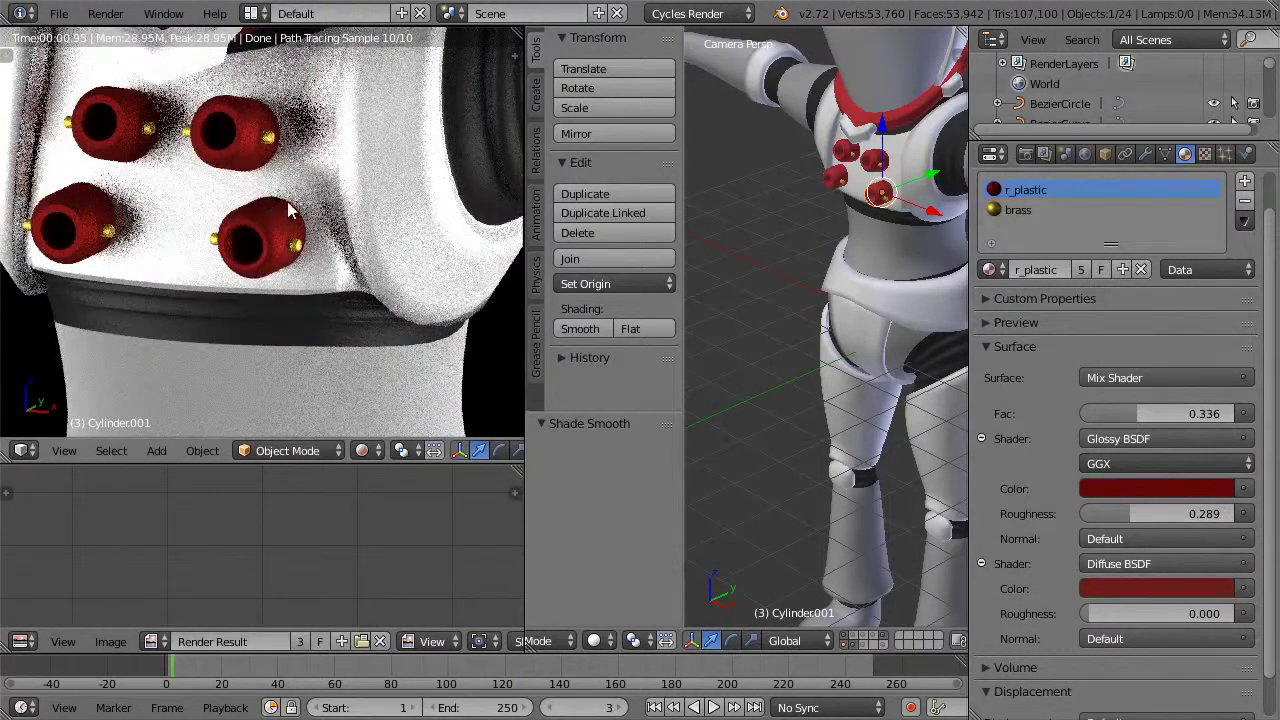
{"action": "middle_click_drag", "start_coordinate": [268, 205], "coordinate": [369, 193]}
{"action": "mouse_move", "coordinate": [314, 231]}
{"action": "middle_mouse_down"}
{"action": "mouse_move", "coordinate": [321, 210]}
{"action": "mouse_move", "coordinate": [366, 229]}
{"action": "mouse_move", "coordinate": [318, 226]}
{"action": "mouse_move", "coordinate": [371, 280]}
{"action": "middle_mouse_up"}
{"action": "scroll", "coordinate": [320, 219], "scroll_direction": "up", "scroll_amount": 1}
{"action": "scroll", "coordinate": [320, 219], "scroll_direction": "down", "scroll_amount": 3}
{"action": "scroll", "coordinate": [371, 280], "scroll_direction": "down", "scroll_amount": 2}
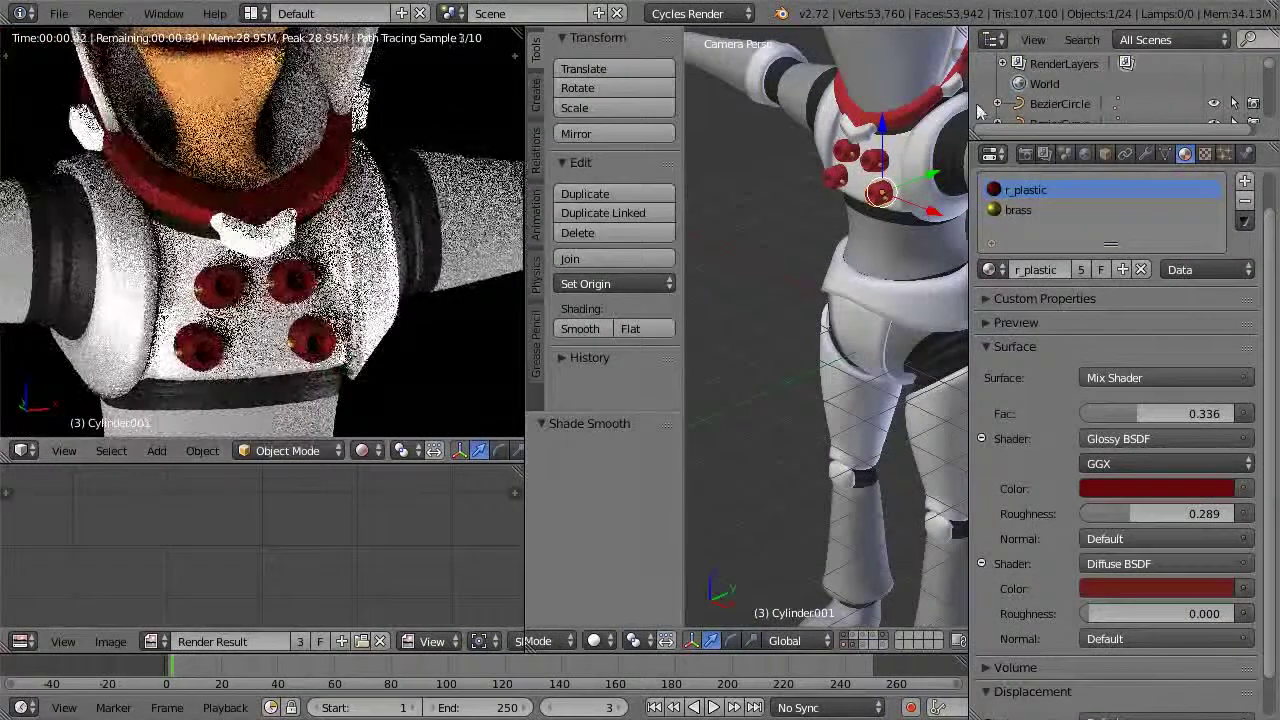
Step: Enable nodes on the collar's white metal material, change its surface to Glossy BSDF with roughness 0.082, and check the rendered clasps
{"action": "right_click", "coordinate": [876, 130]}
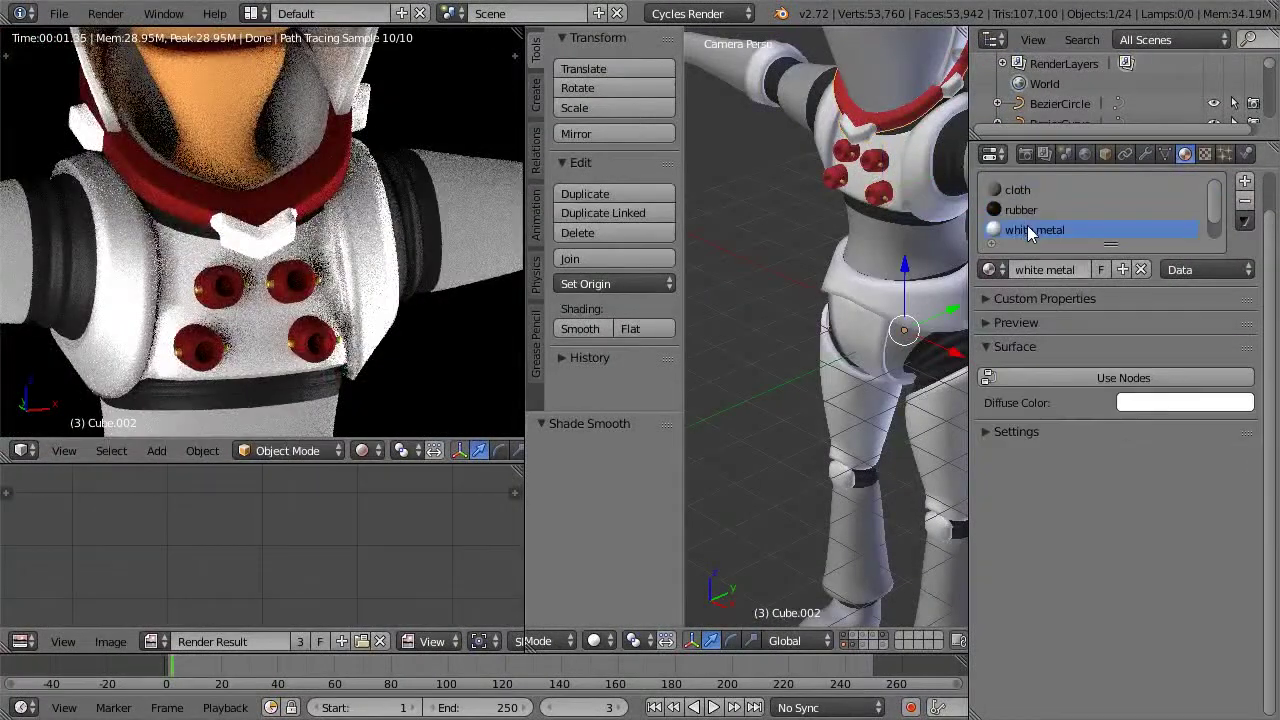
{"action": "left_click", "coordinate": [1150, 377]}
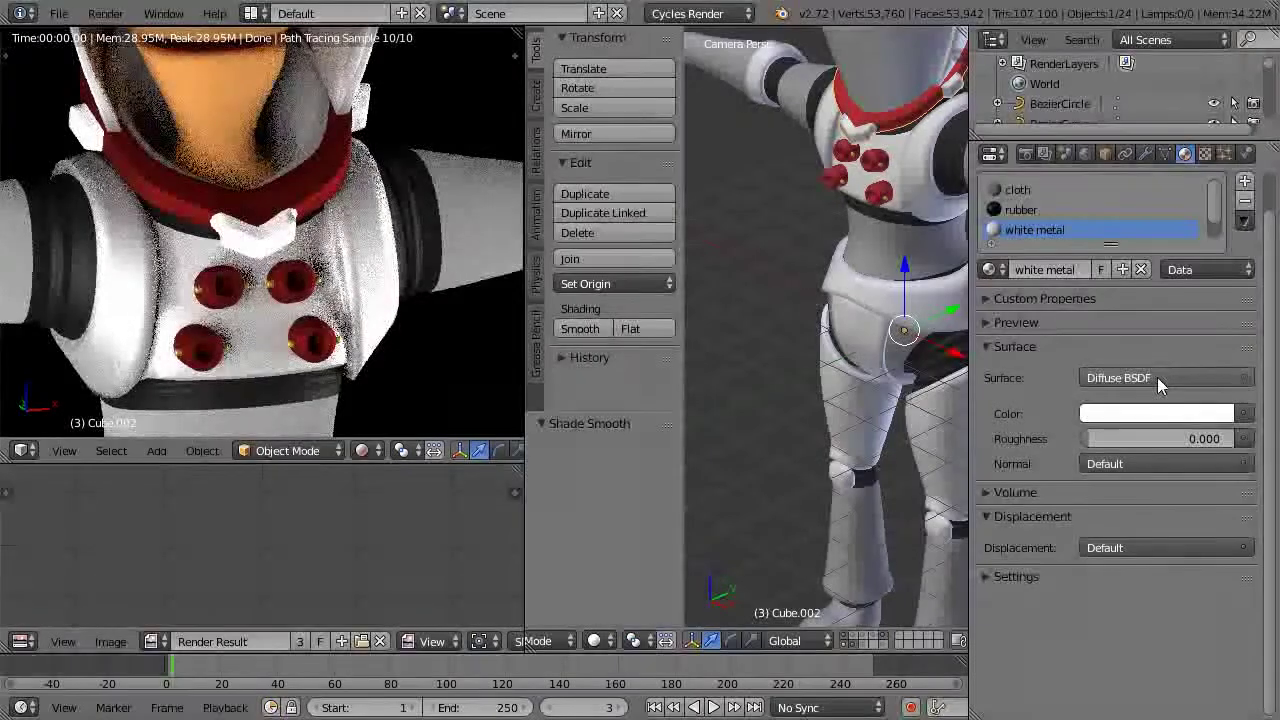
{"action": "left_click", "coordinate": [1157, 377]}
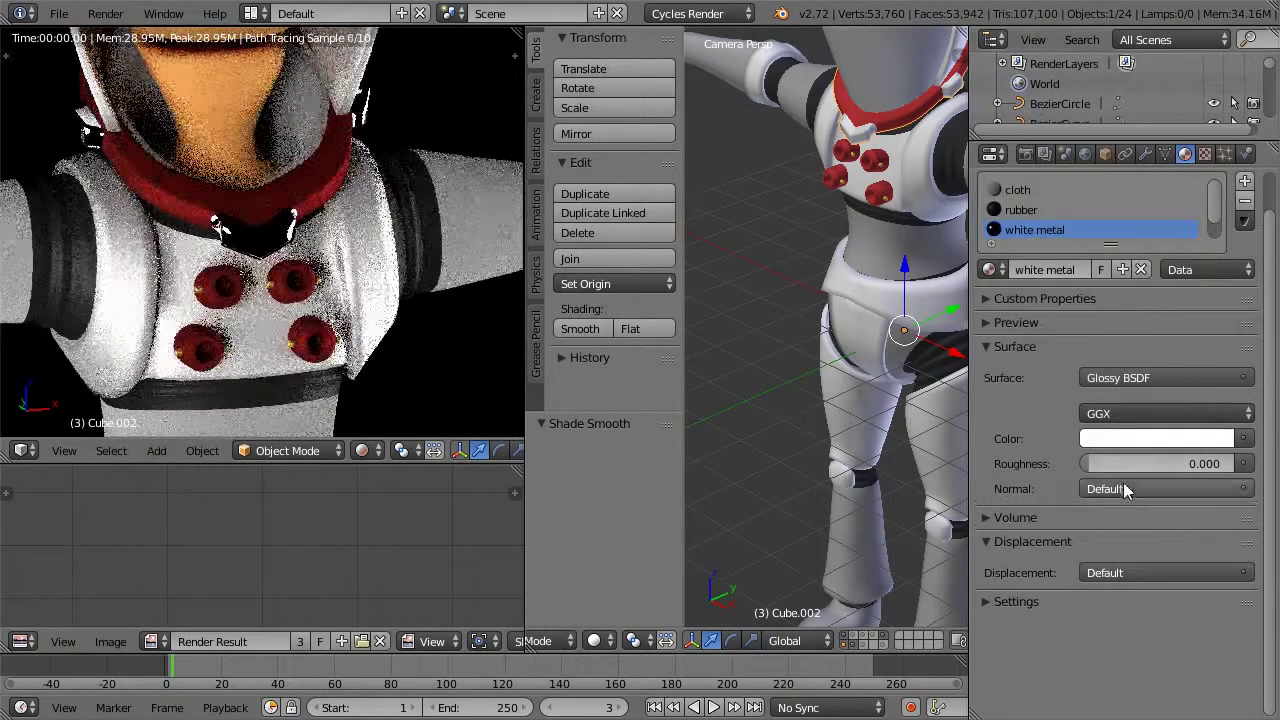
{"action": "mouse_move", "coordinate": [1106, 463]}
{"action": "left_mouse_down"}
{"action": "mouse_move", "coordinate": [1093, 463]}
{"action": "mouse_move", "coordinate": [1104, 463]}
{"action": "left_mouse_up"}
{"action": "middle_click_drag", "start_coordinate": [291, 273], "coordinate": [316, 182]}
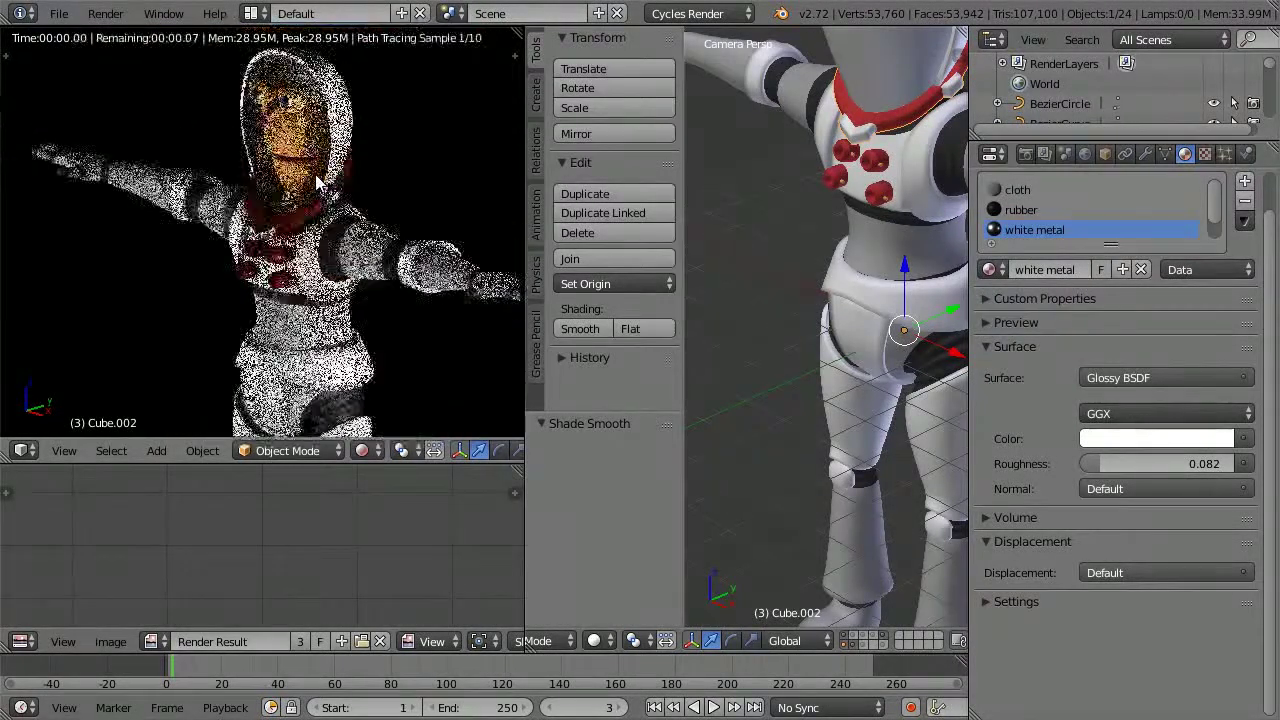
{"action": "scroll", "coordinate": [313, 200], "scroll_direction": "up", "scroll_amount": 4}
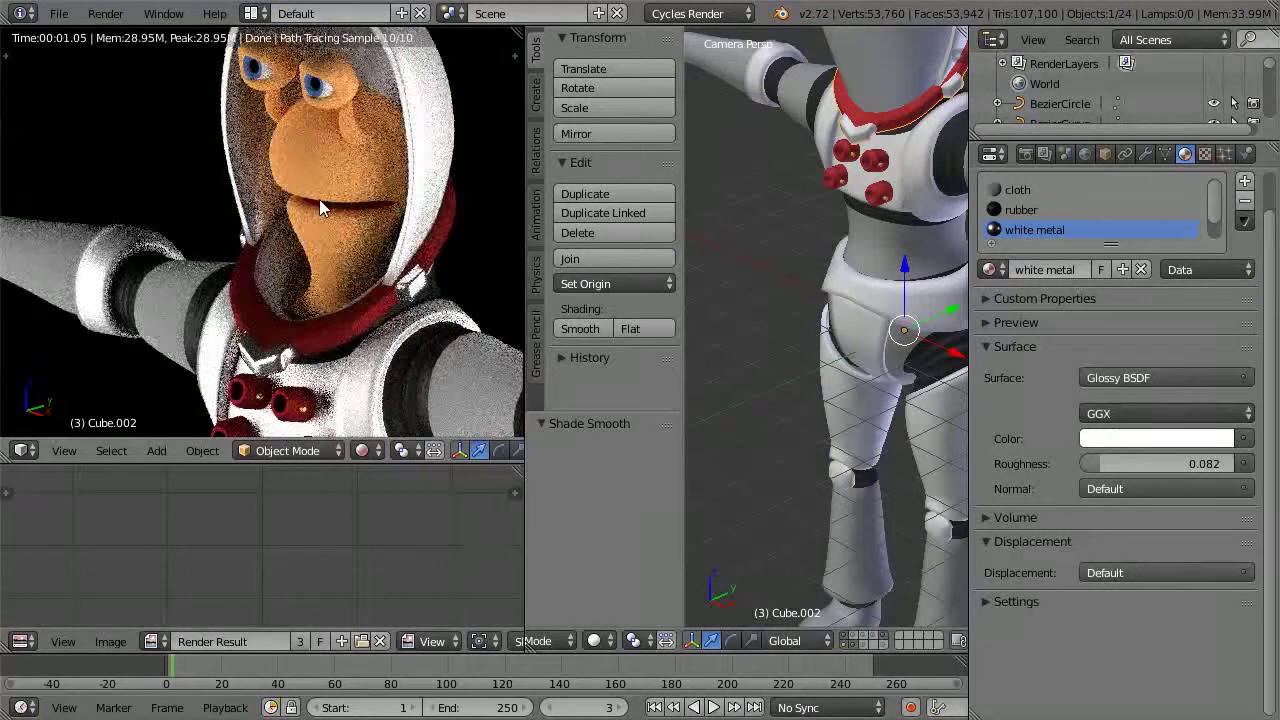
{"action": "middle_click_drag", "start_coordinate": [253, 223], "coordinate": [322, 221]}
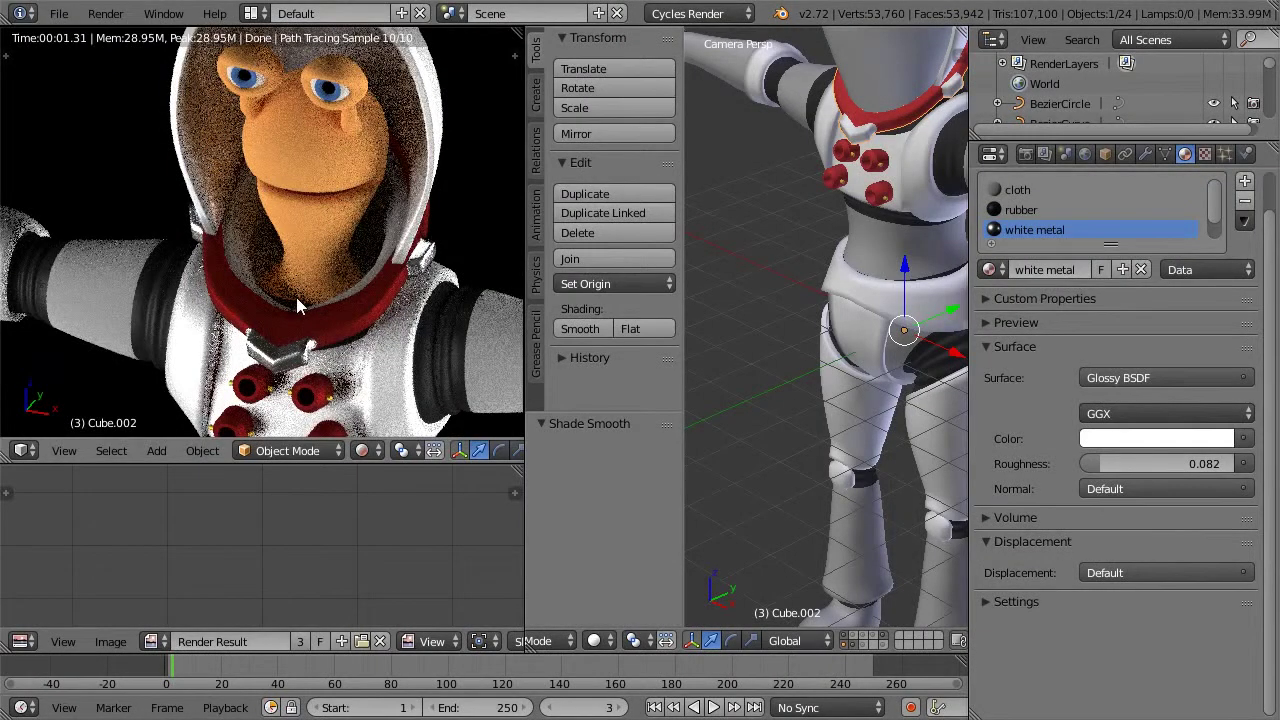
{"action": "scroll", "coordinate": [296, 297], "scroll_direction": "down", "scroll_amount": 4}
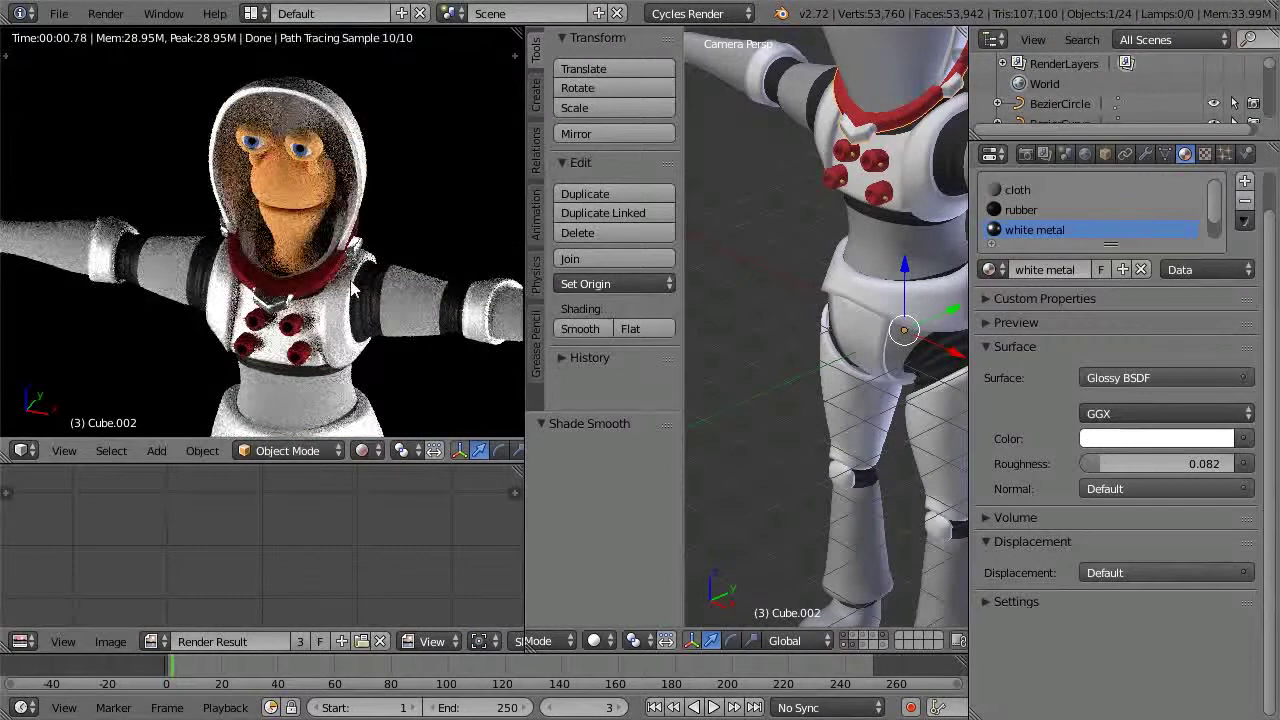
{"action": "middle_click_drag", "start_coordinate": [352, 293], "coordinate": [300, 178]}
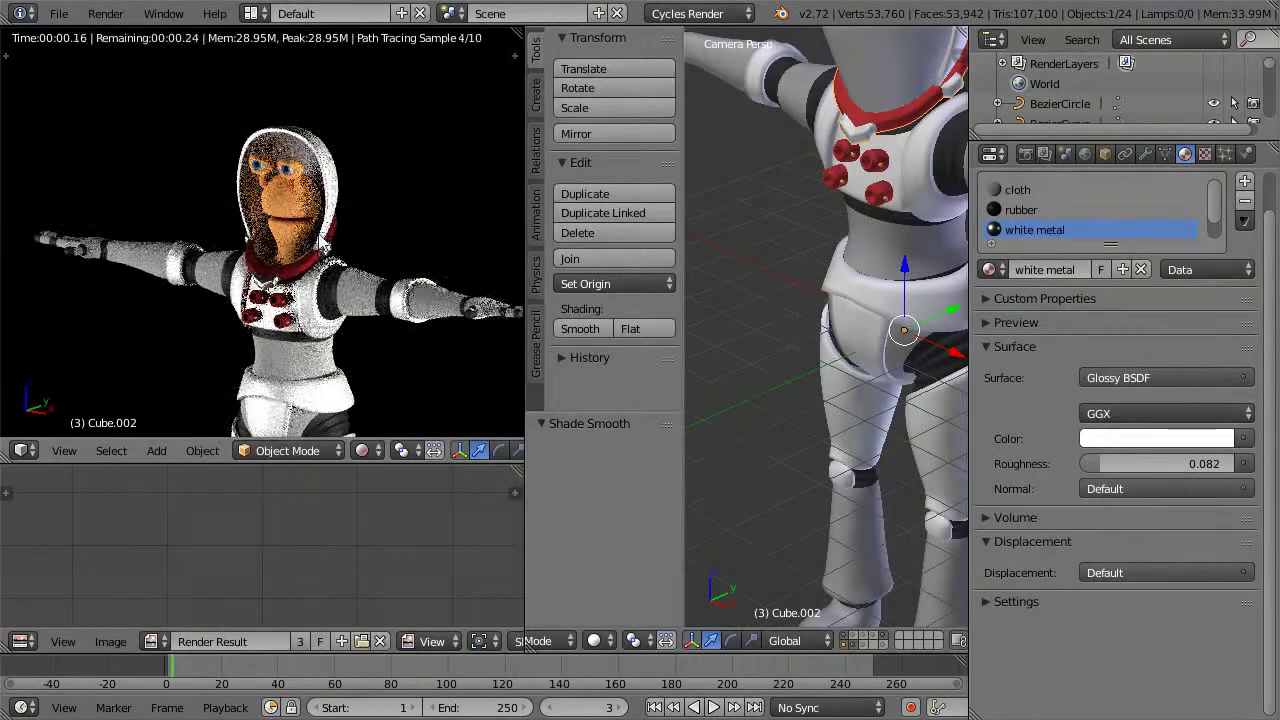
Step: Try to isolate the layer holding the face parts, and show the suit's layers again
{"action": "right_click", "coordinate": [283, 170]}
{"action": "right_click", "coordinate": [293, 192]}
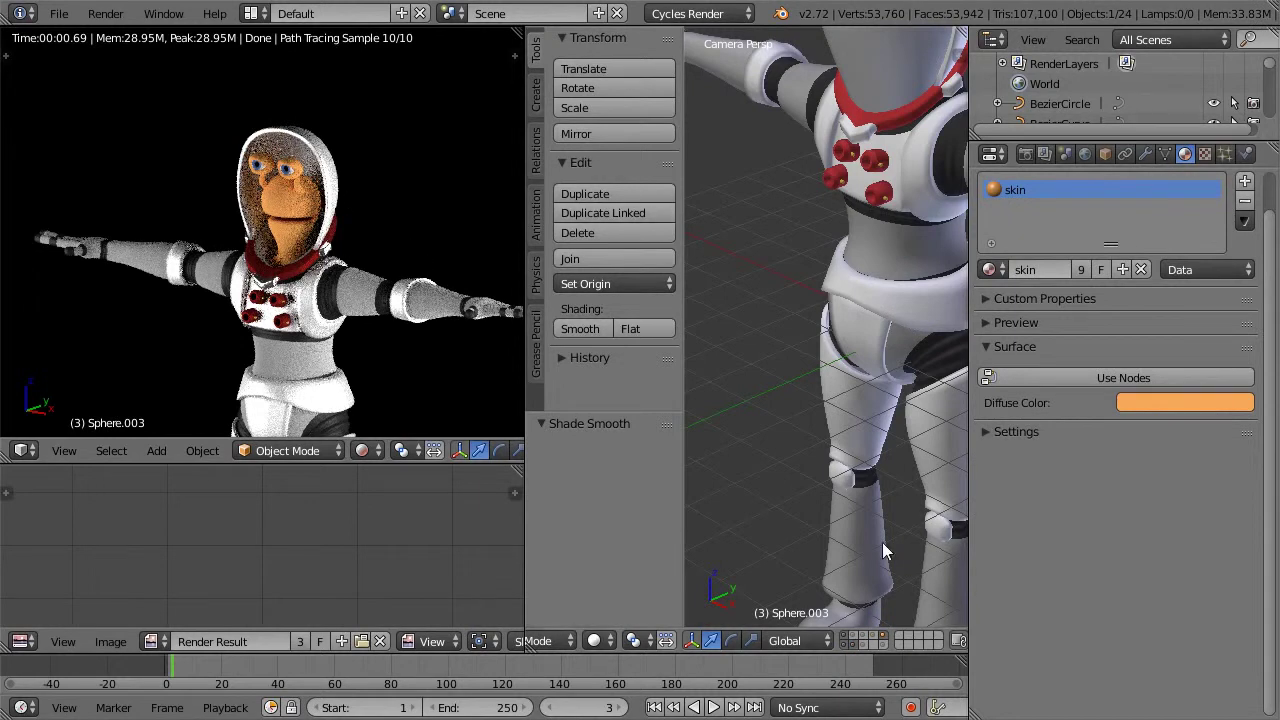
{"action": "left_click", "coordinate": [880, 635]}
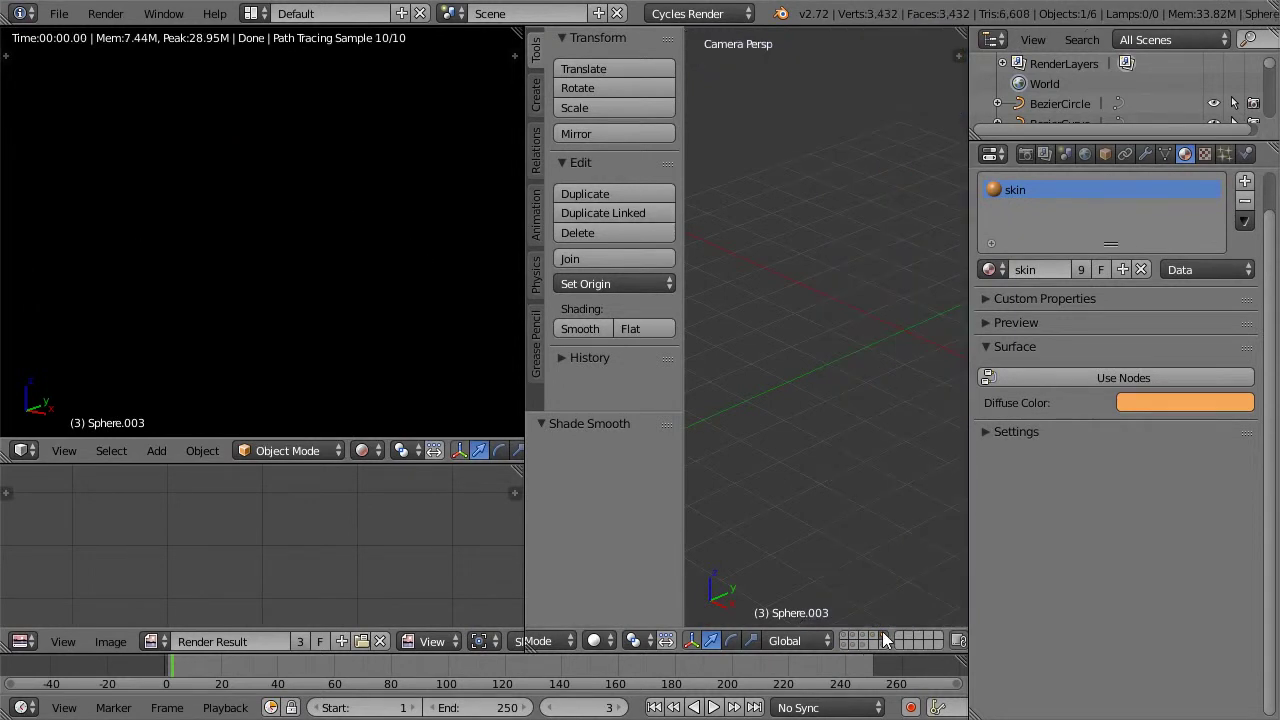
{"action": "left_click", "coordinate": [845, 637]}
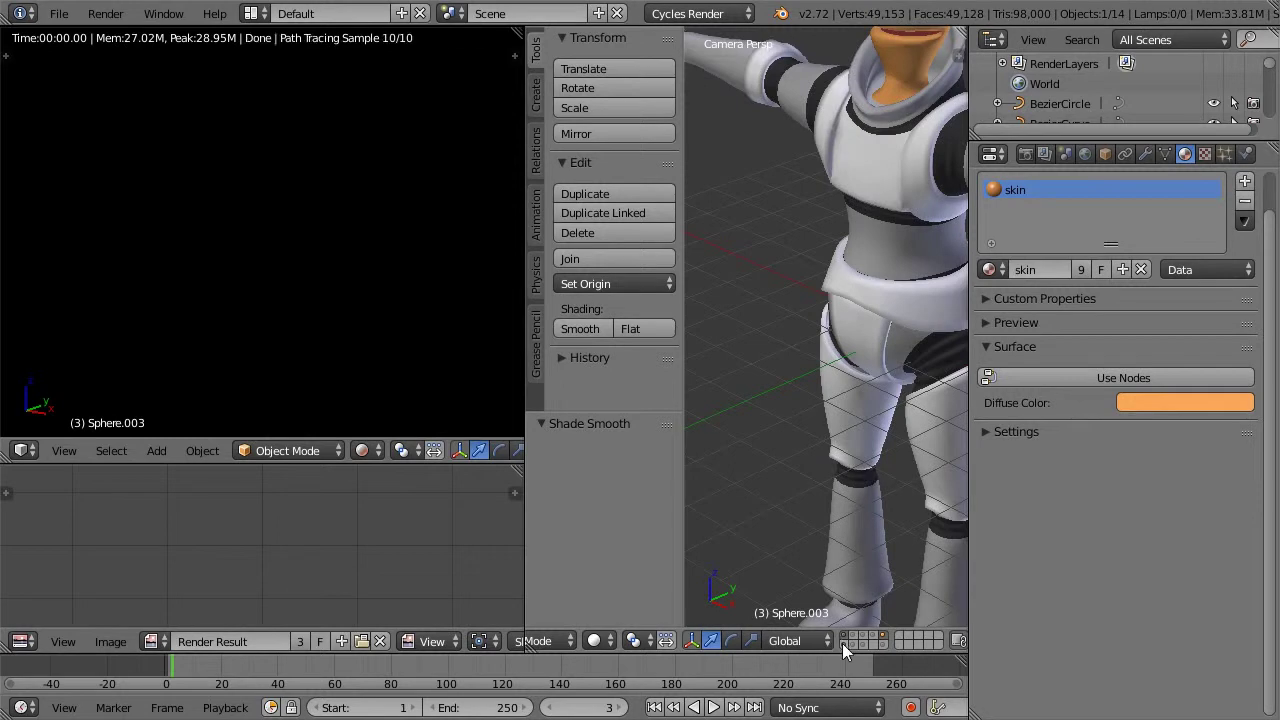
{"action": "left_click", "coordinate": [842, 643], "text": "shift"}
{"action": "left_click", "coordinate": [850, 645], "text": "shift"}
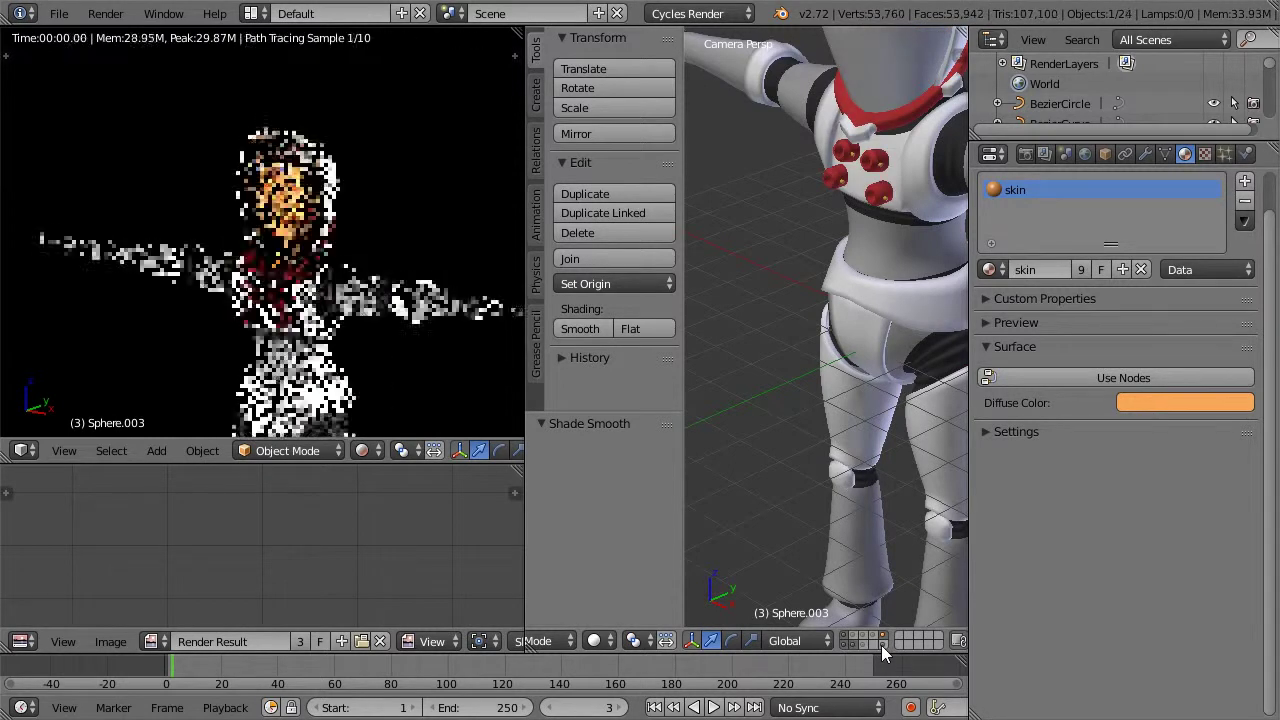
Step: Try to select the eyeball behind the helmet visor in the rendered view
{"action": "scroll", "coordinate": [796, 215], "scroll_direction": "down", "scroll_amount": 2}
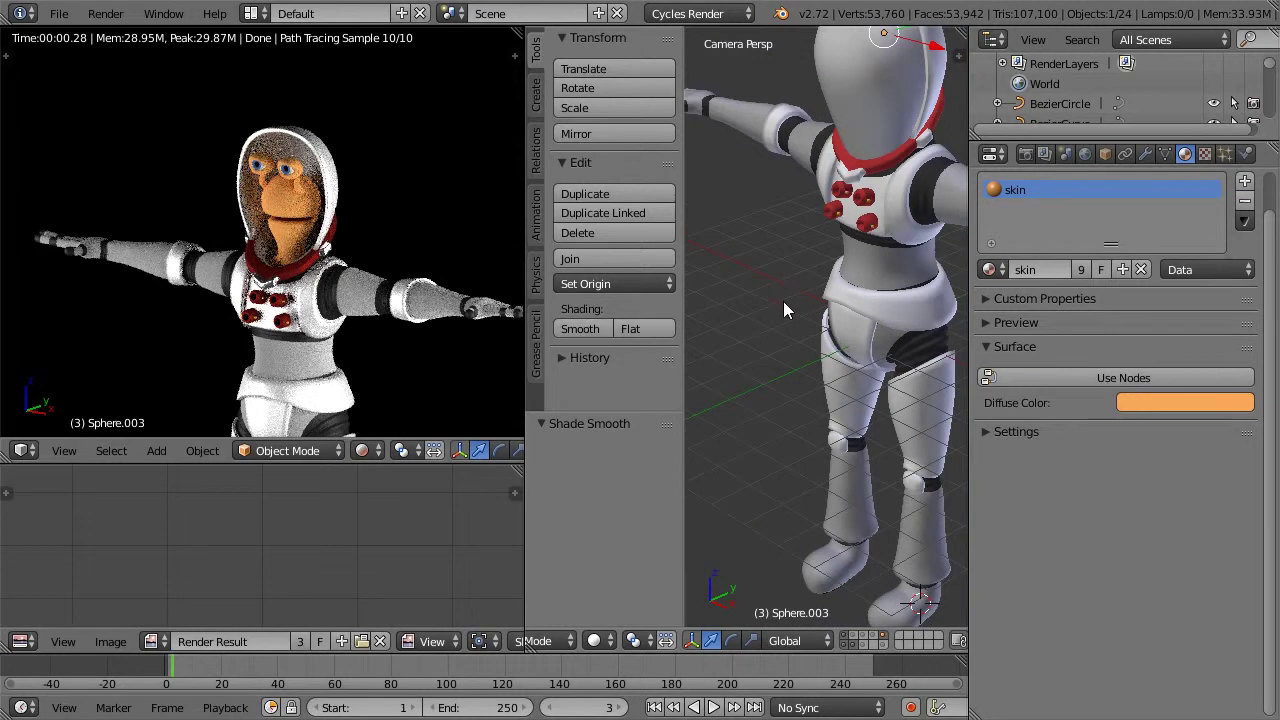
{"action": "scroll", "coordinate": [783, 310], "scroll_direction": "down", "scroll_amount": 2}
{"action": "right_click", "coordinate": [287, 172]}
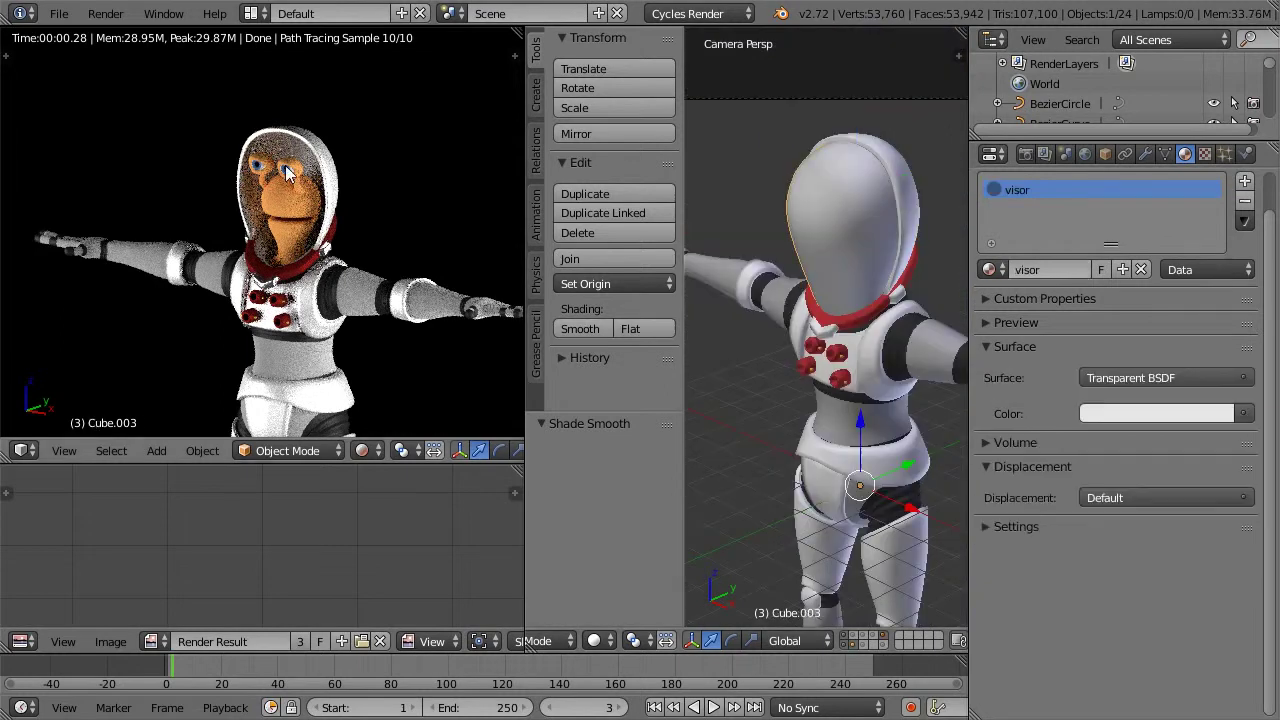
{"action": "right_click", "coordinate": [287, 172]}
{"action": "right_click", "coordinate": [288, 172]}
{"action": "right_click", "coordinate": [289, 172]}
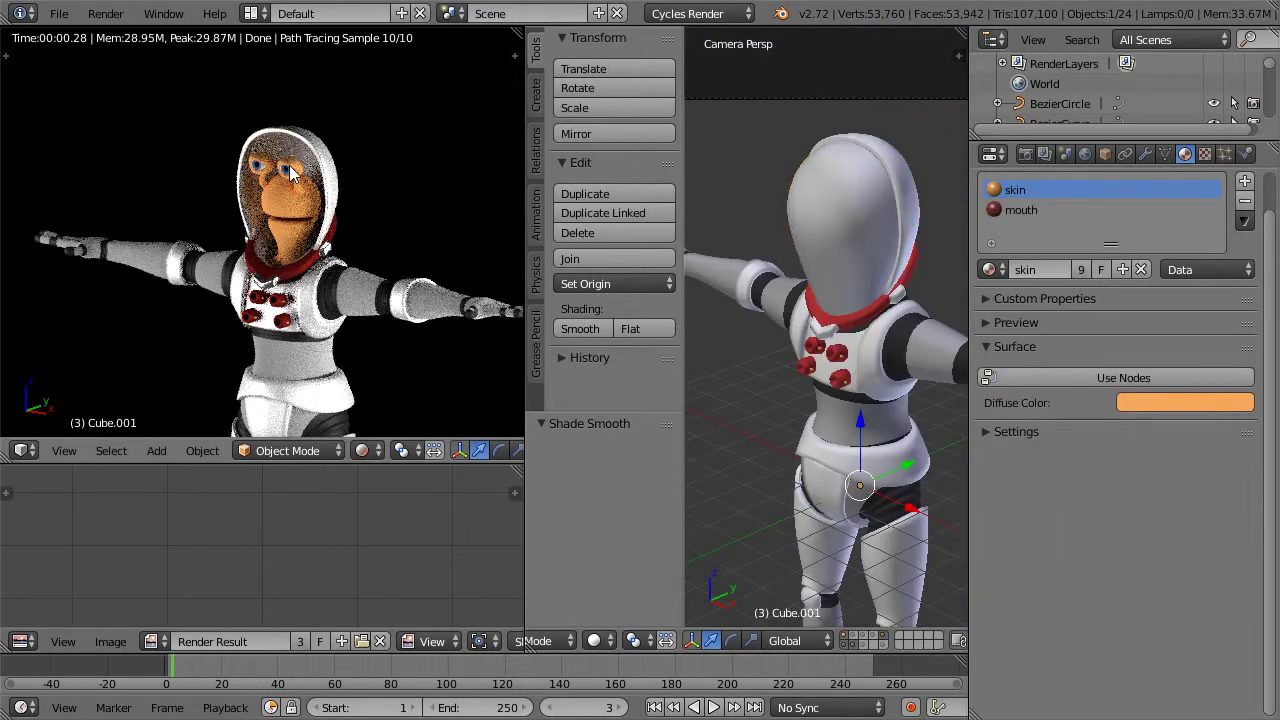
{"action": "right_click", "coordinate": [290, 173]}
{"action": "right_click", "coordinate": [290, 173]}
Step: Select the eyeball with its sclera, iris and pupil materials through a wireframe display, and return to solid shading
{"action": "scroll", "coordinate": [290, 173], "scroll_direction": "up", "scroll_amount": 4}
{"action": "key", "text": "z"}
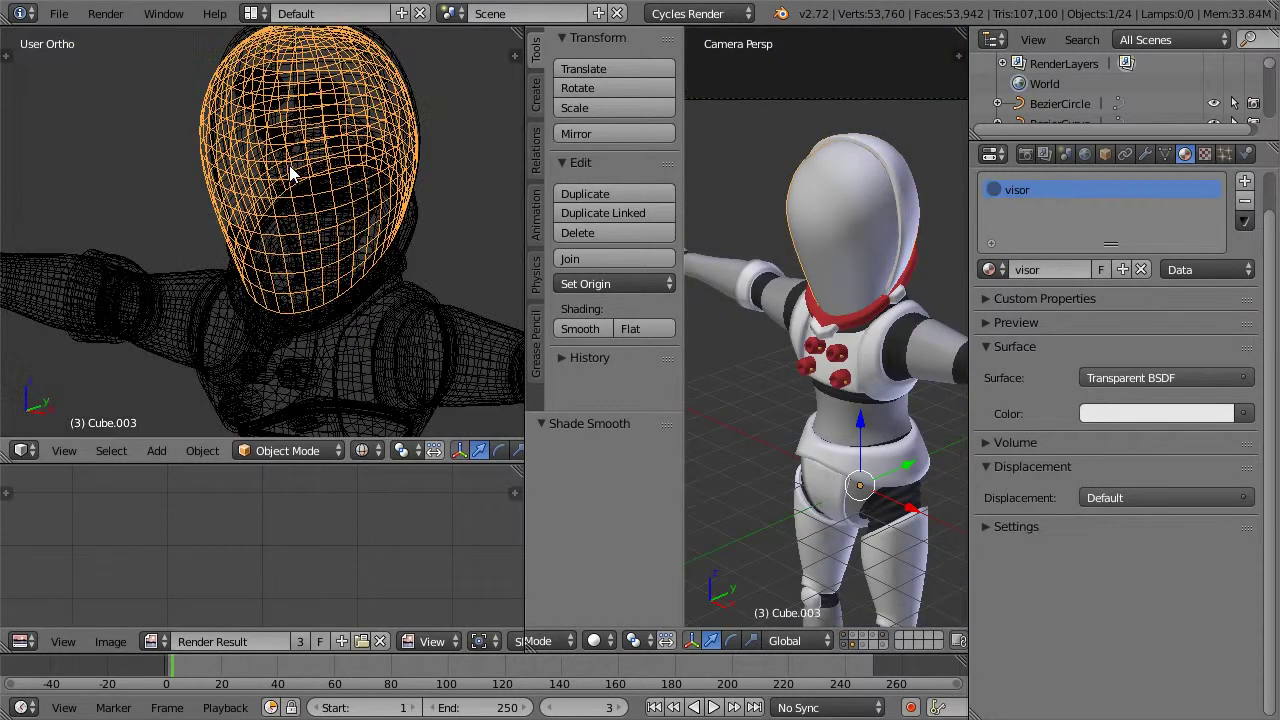
{"action": "right_click", "coordinate": [317, 180]}
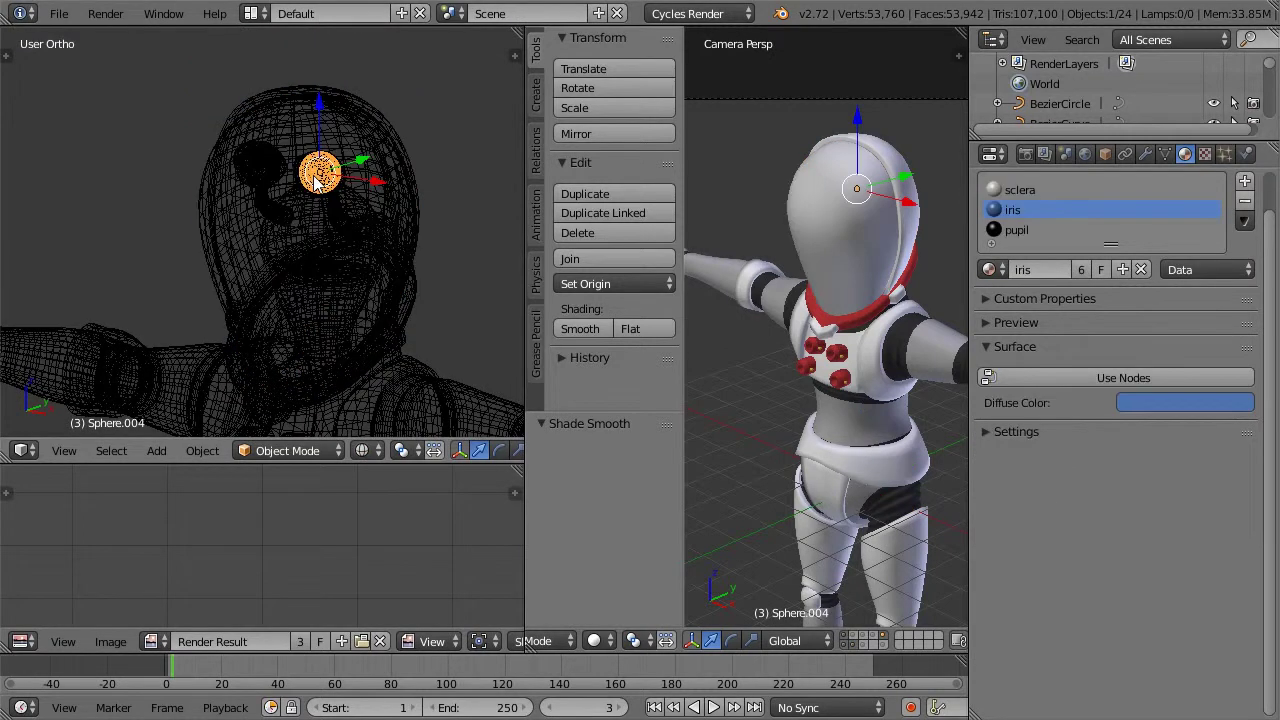
{"action": "key", "text": "z"}
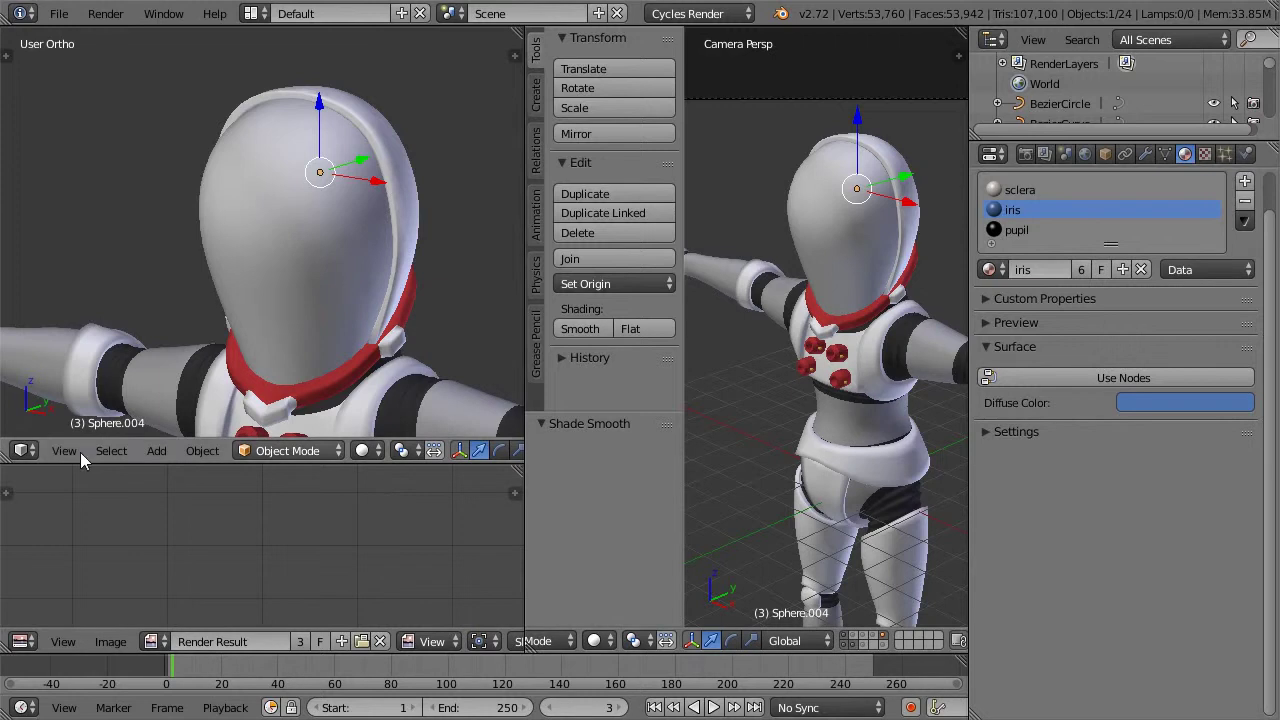
Step: Display the head view in Rendered shading for a close look at the eyes
{"action": "left_click", "coordinate": [362, 450]}
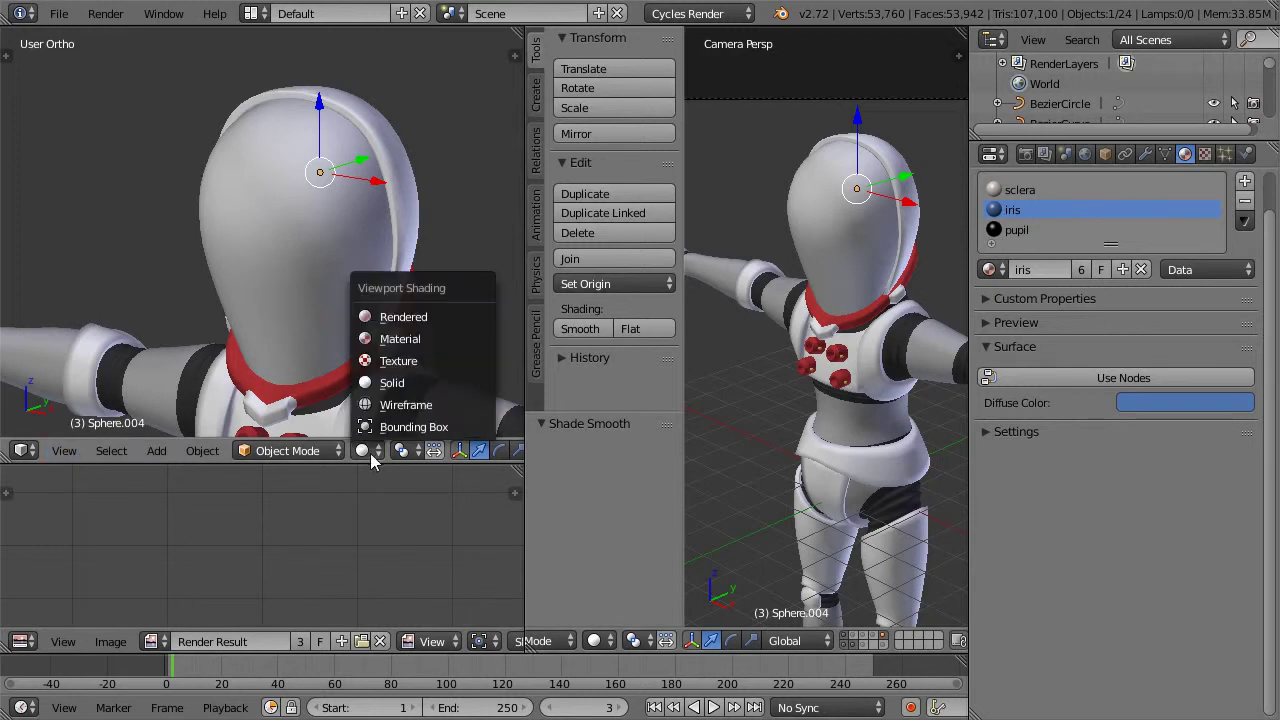
{"action": "left_click", "coordinate": [385, 328]}
{"action": "scroll", "coordinate": [345, 186], "scroll_direction": "up", "scroll_amount": 2}
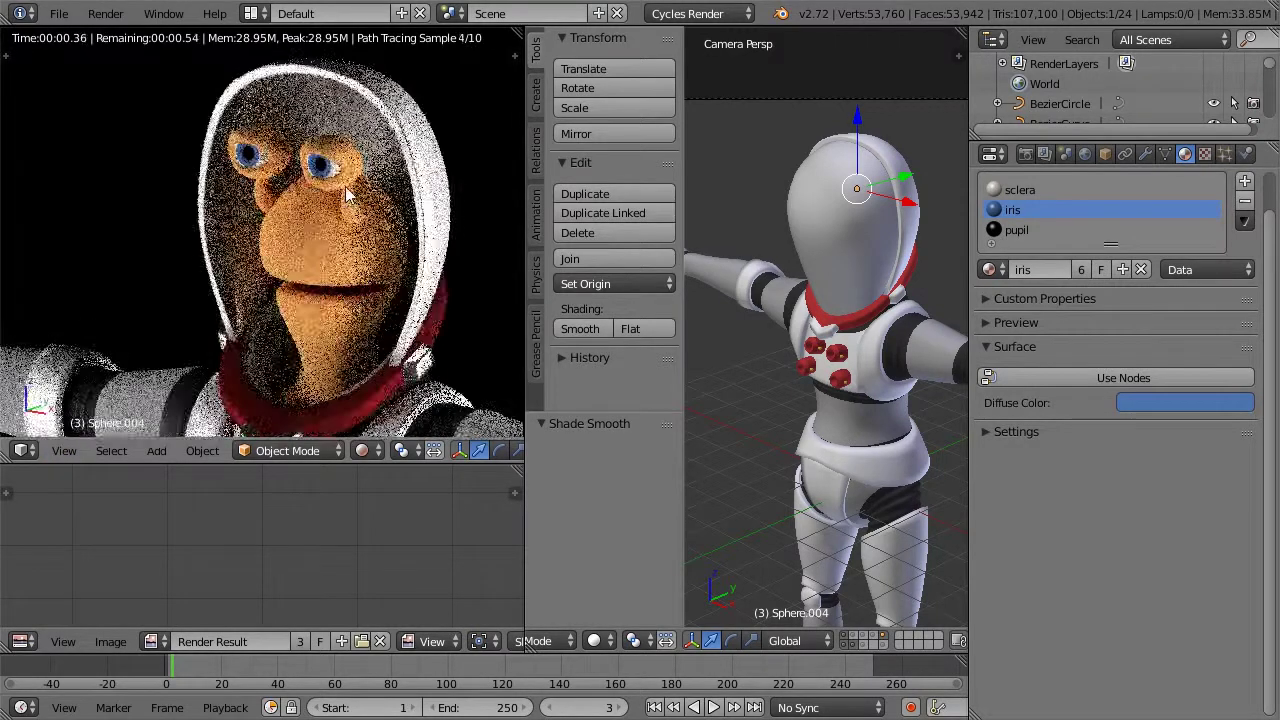
{"action": "scroll", "coordinate": [370, 156], "scroll_direction": "up", "scroll_amount": 5}
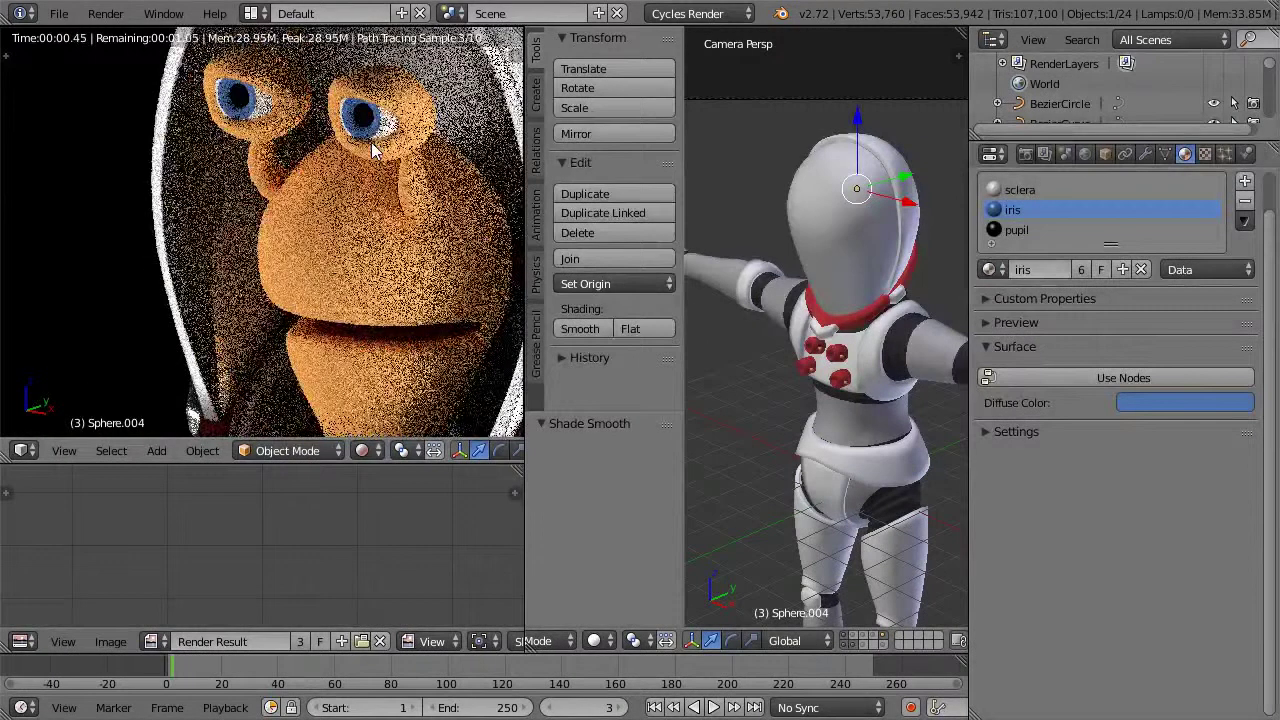
Step: Enable nodes on the sclera material and make its surface a Mix Shader of Diffuse BSDF and Glossy BSDF
{"action": "left_click", "coordinate": [1021, 189]}
{"action": "left_click", "coordinate": [1120, 376]}
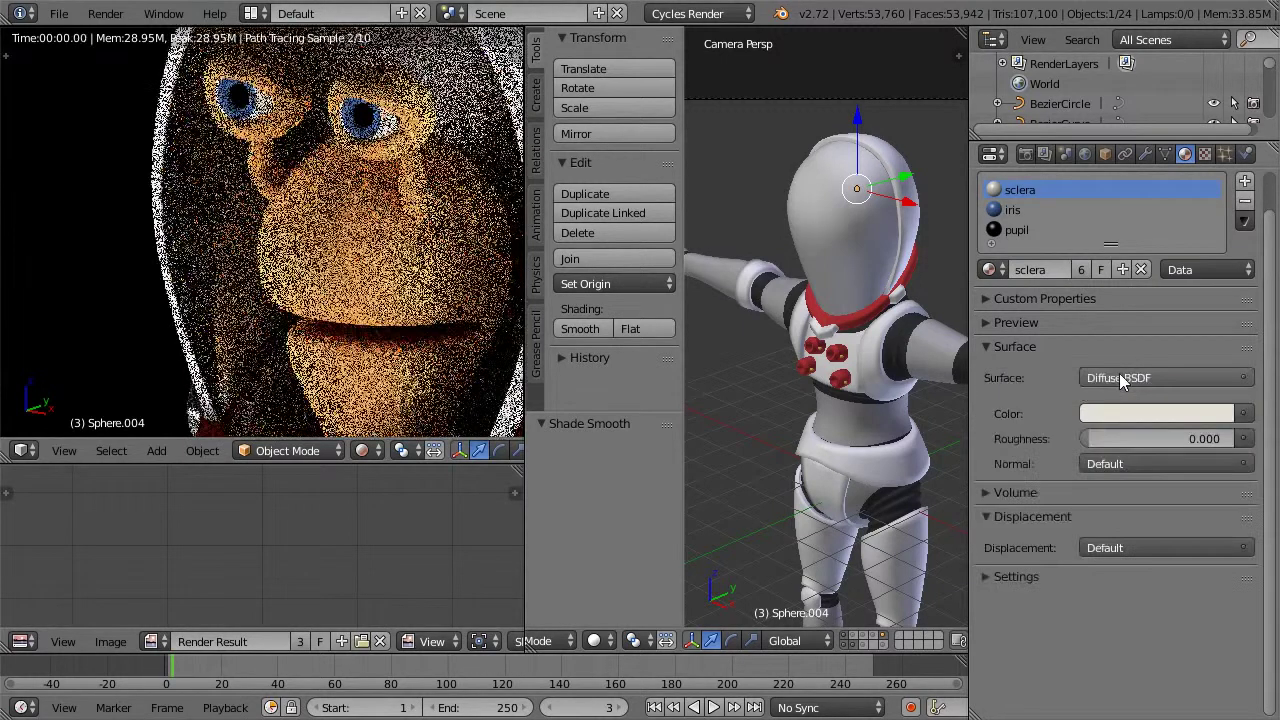
{"action": "left_click", "coordinate": [1119, 377]}
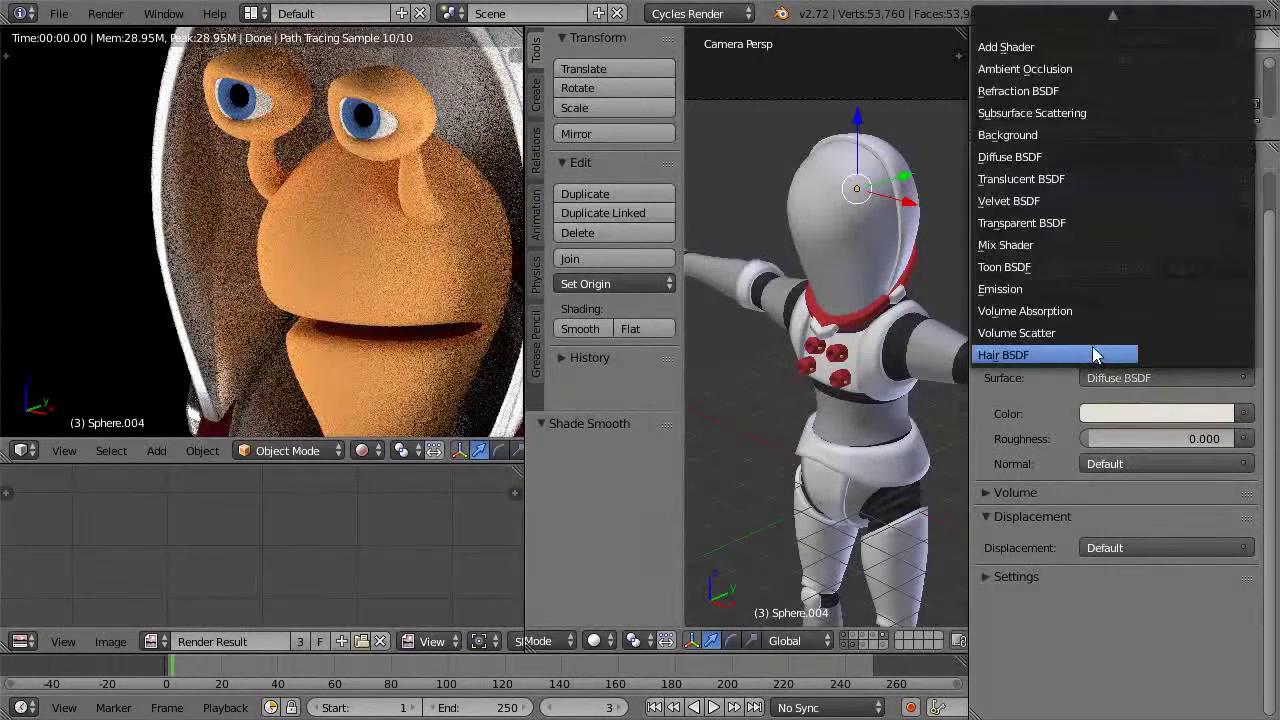
{"action": "left_click", "coordinate": [1028, 244]}
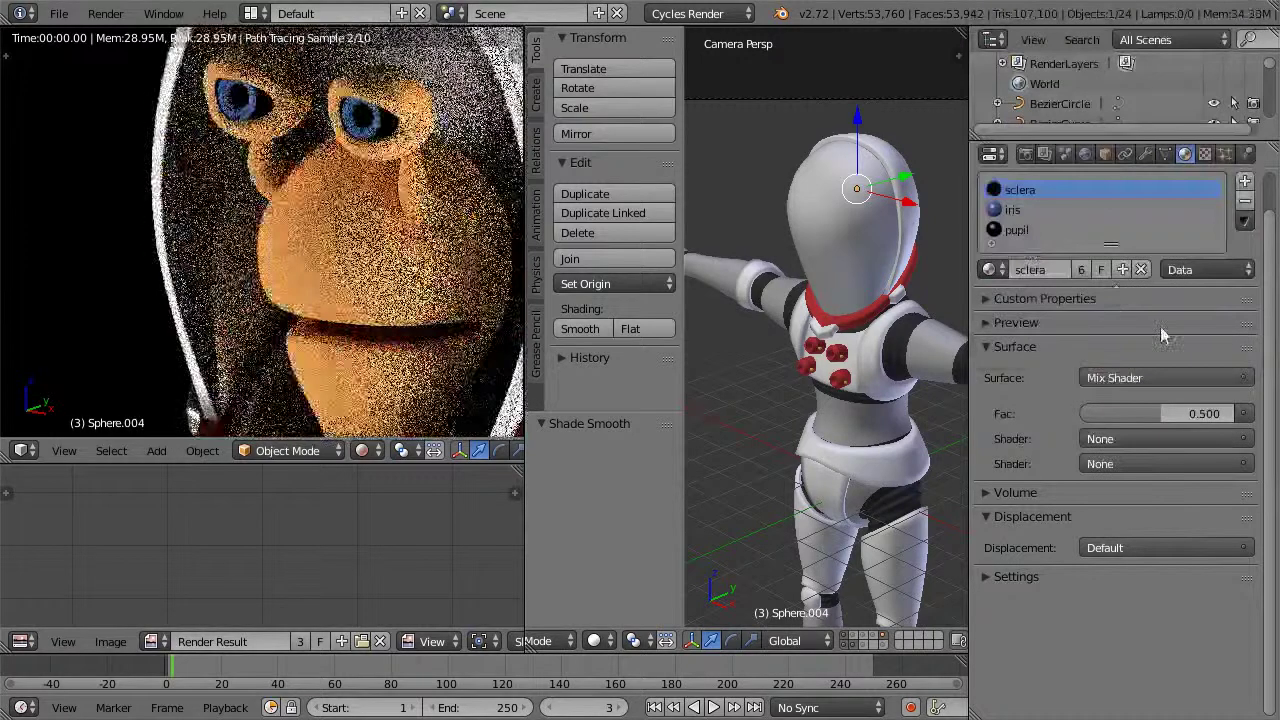
{"action": "left_click", "coordinate": [1128, 439]}
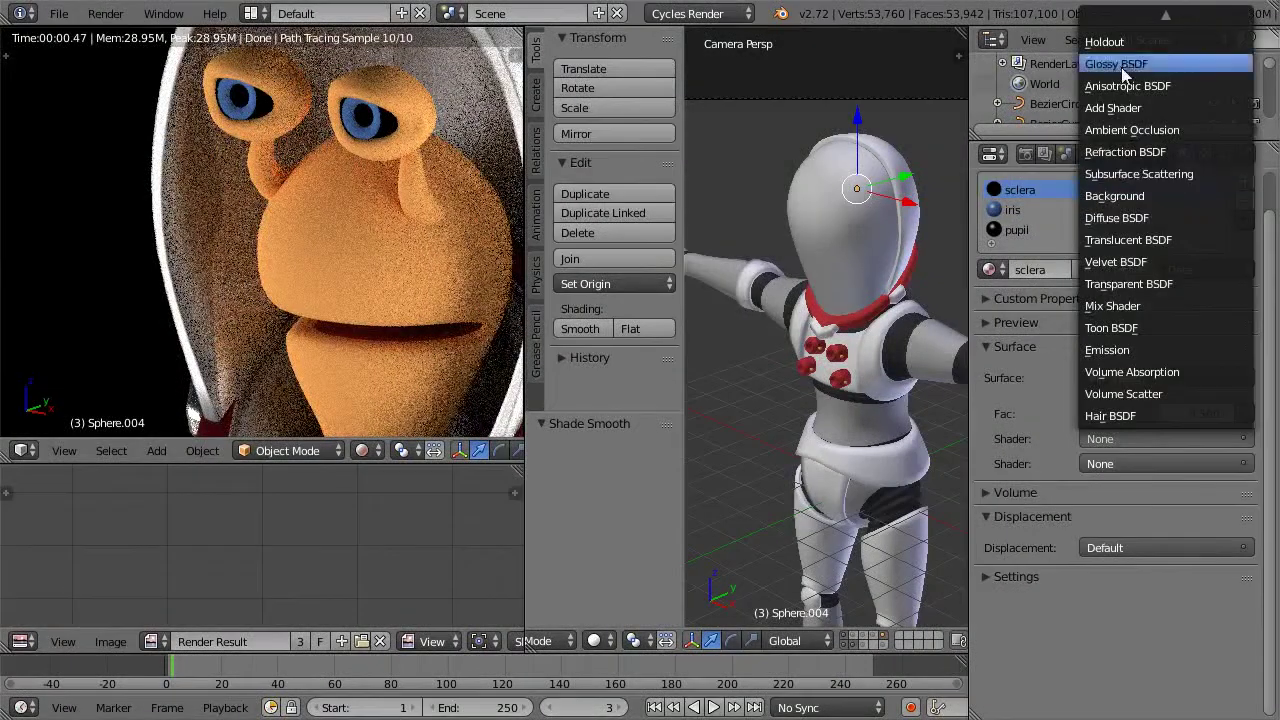
{"action": "left_click", "coordinate": [1133, 217]}
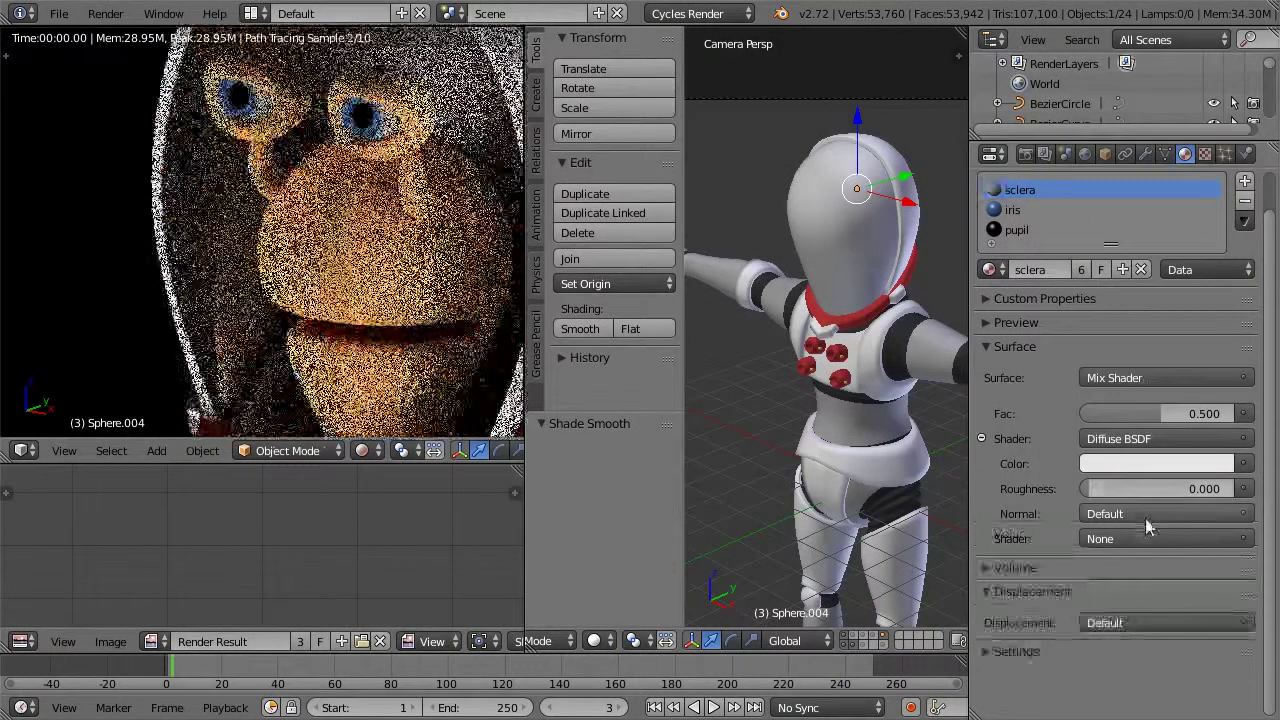
{"action": "left_click", "coordinate": [1136, 536]}
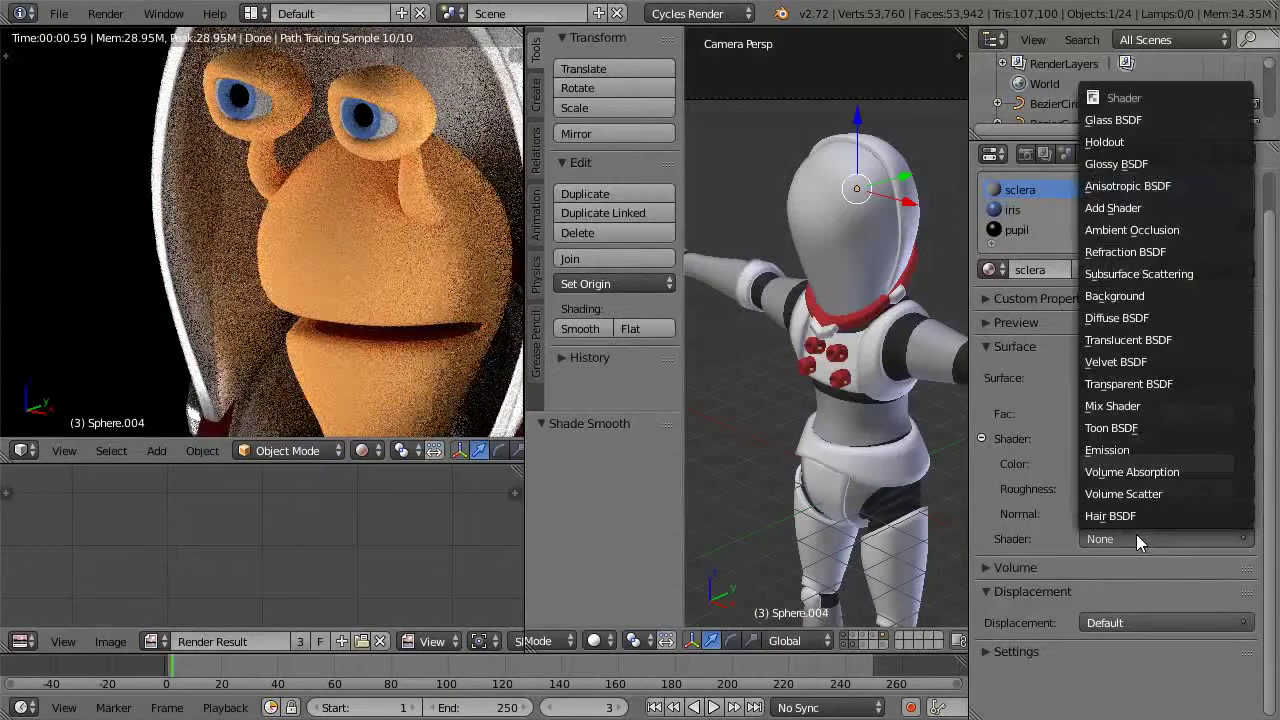
{"action": "left_click", "coordinate": [1132, 168]}
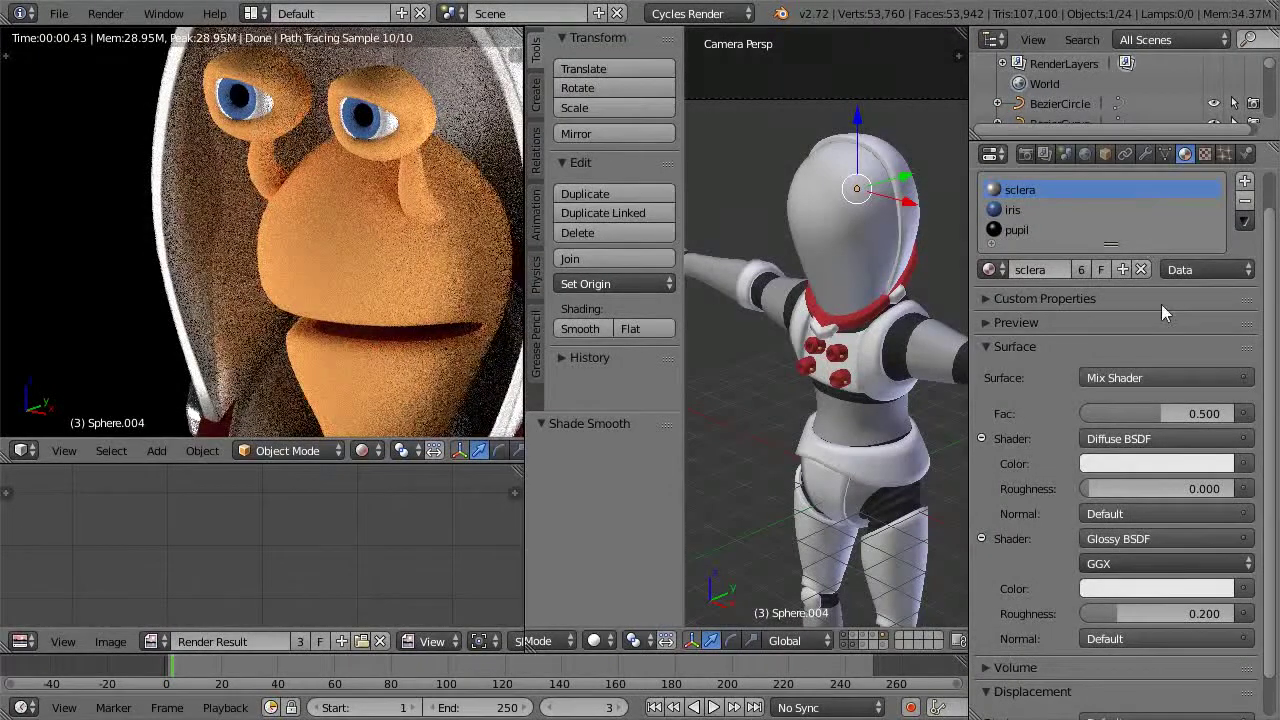
Step: Set the sclera's mix factor to 0.740 and glossy roughness to 0.104, and check the rendered eyes
{"action": "left_click_drag", "start_coordinate": [1165, 420], "coordinate": [1208, 413]}
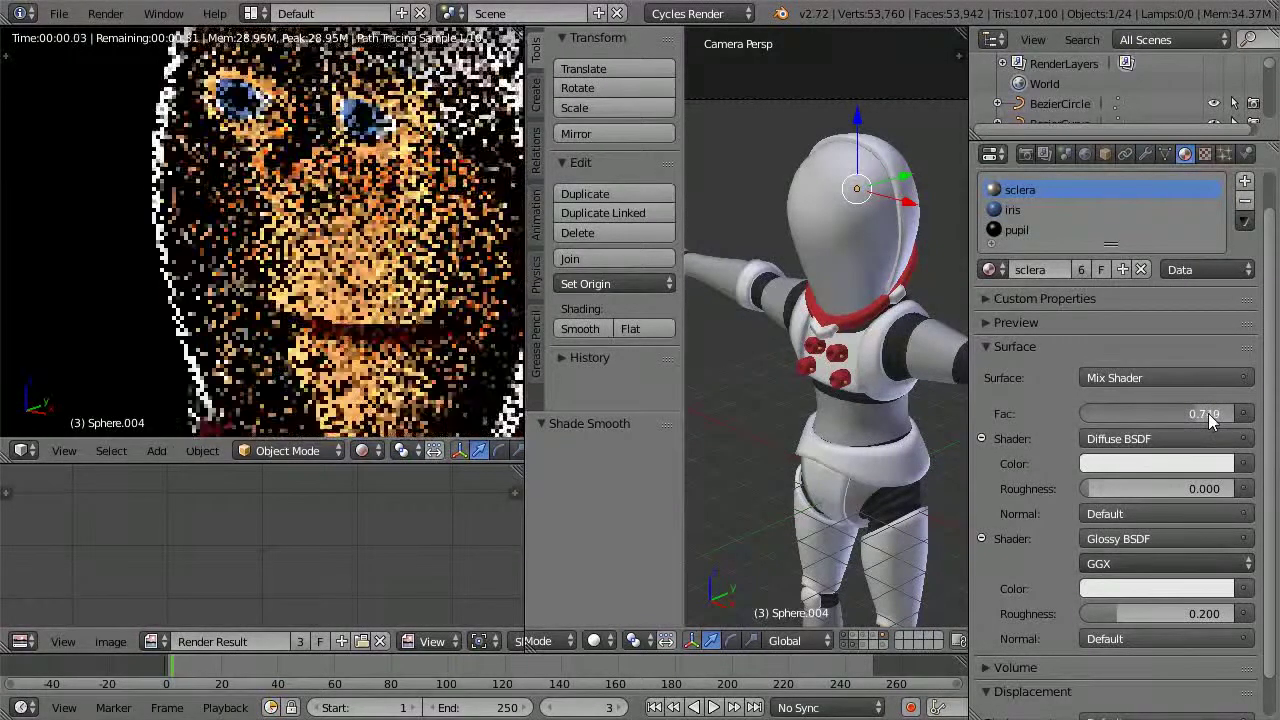
{"action": "left_click_drag", "start_coordinate": [1113, 608], "coordinate": [1106, 613]}
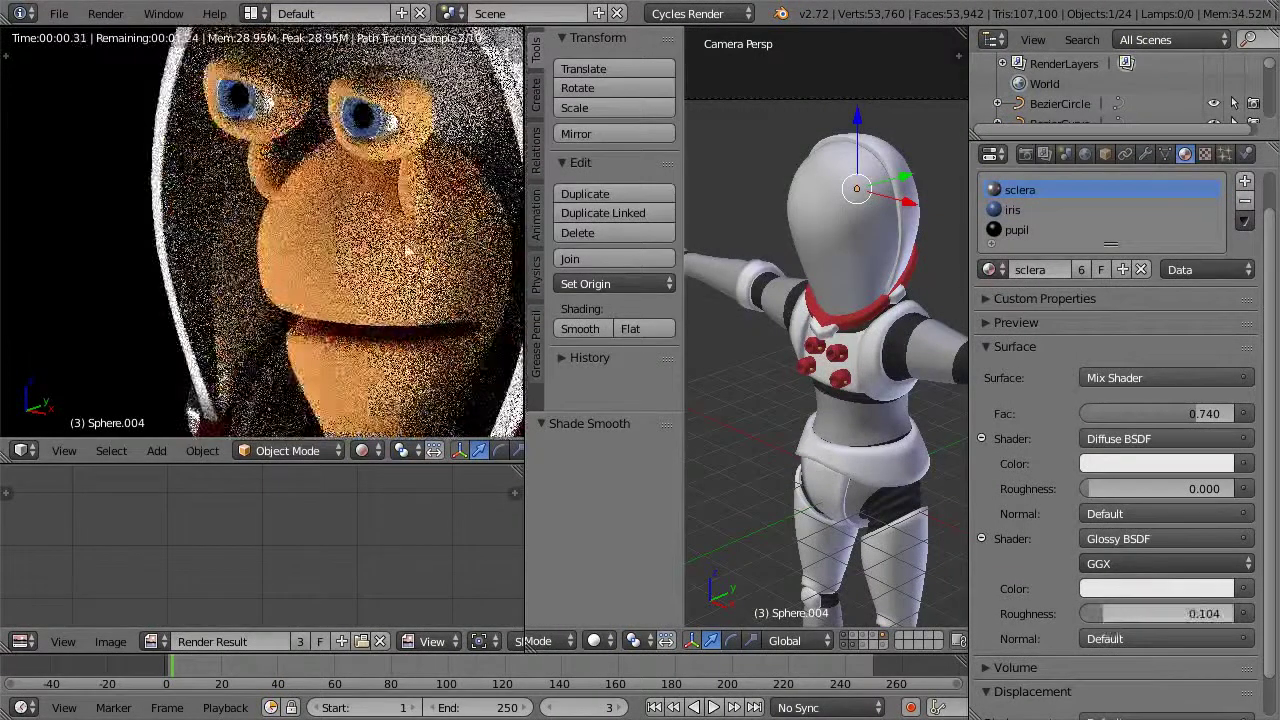
{"action": "scroll", "coordinate": [364, 182], "scroll_direction": "up", "scroll_amount": 2}
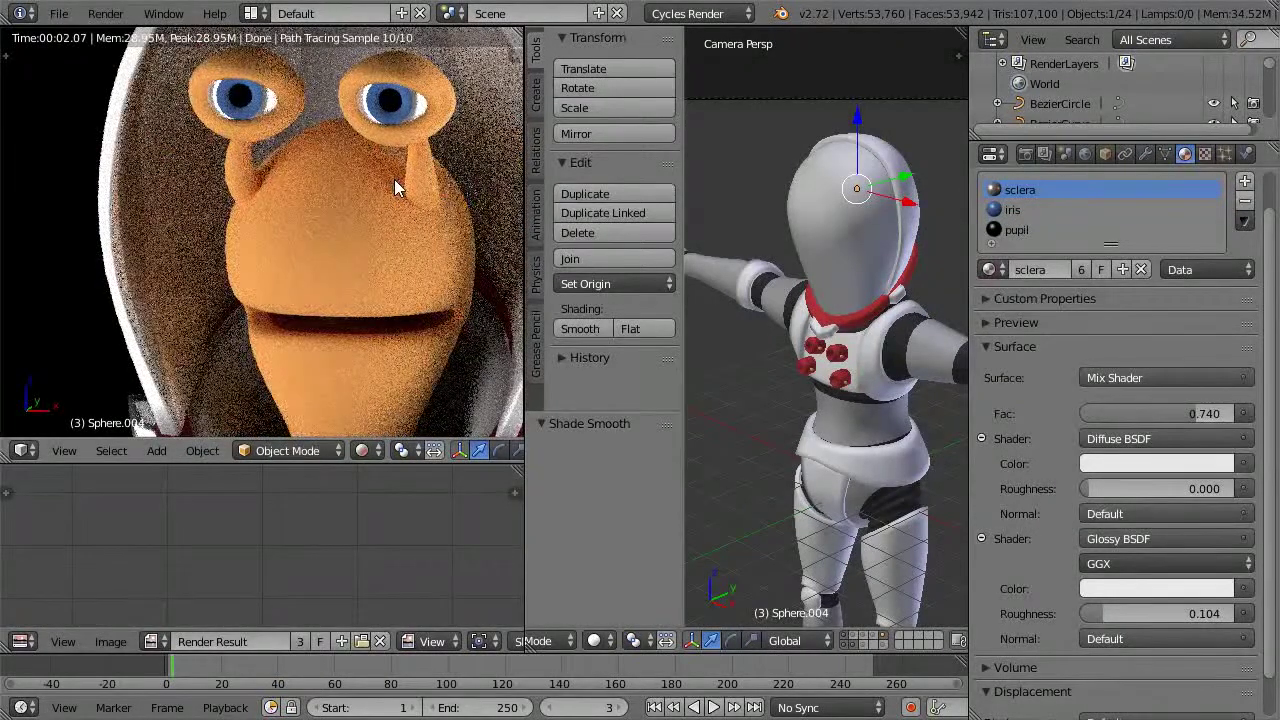
{"action": "scroll", "coordinate": [379, 168], "scroll_direction": "up", "scroll_amount": 1}
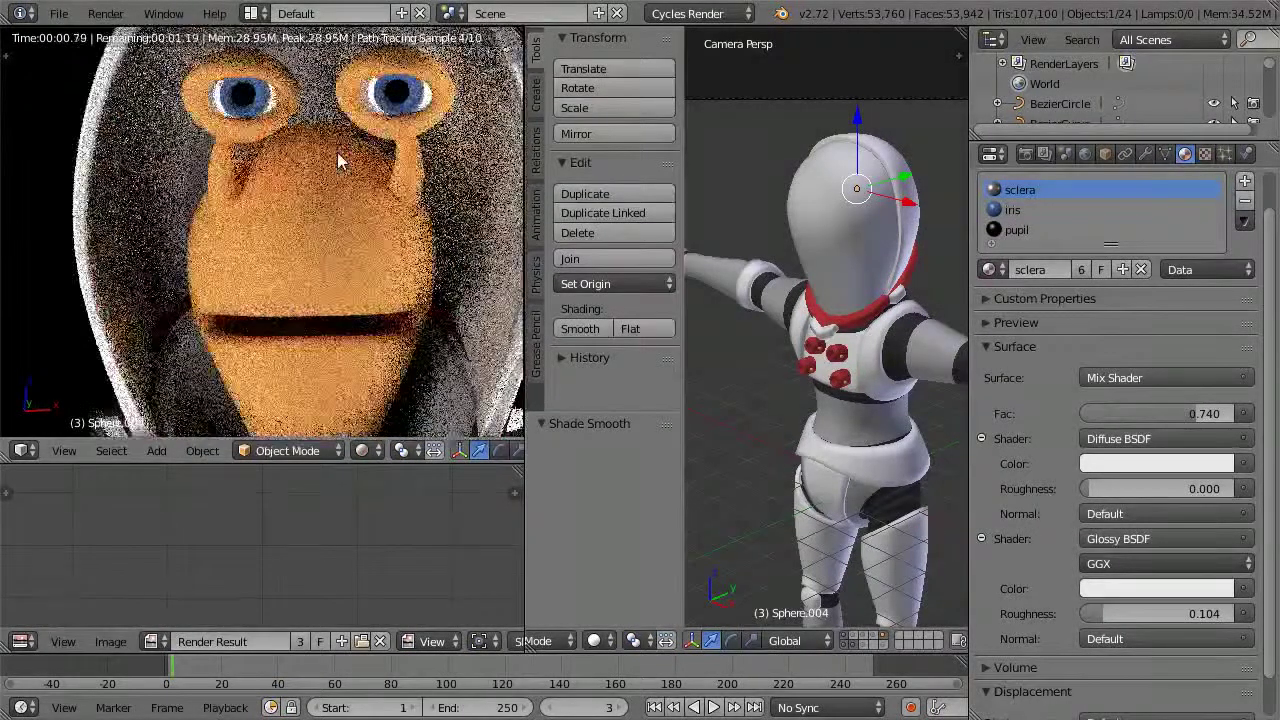
{"action": "scroll", "coordinate": [390, 160], "scroll_direction": "up", "scroll_amount": 1}
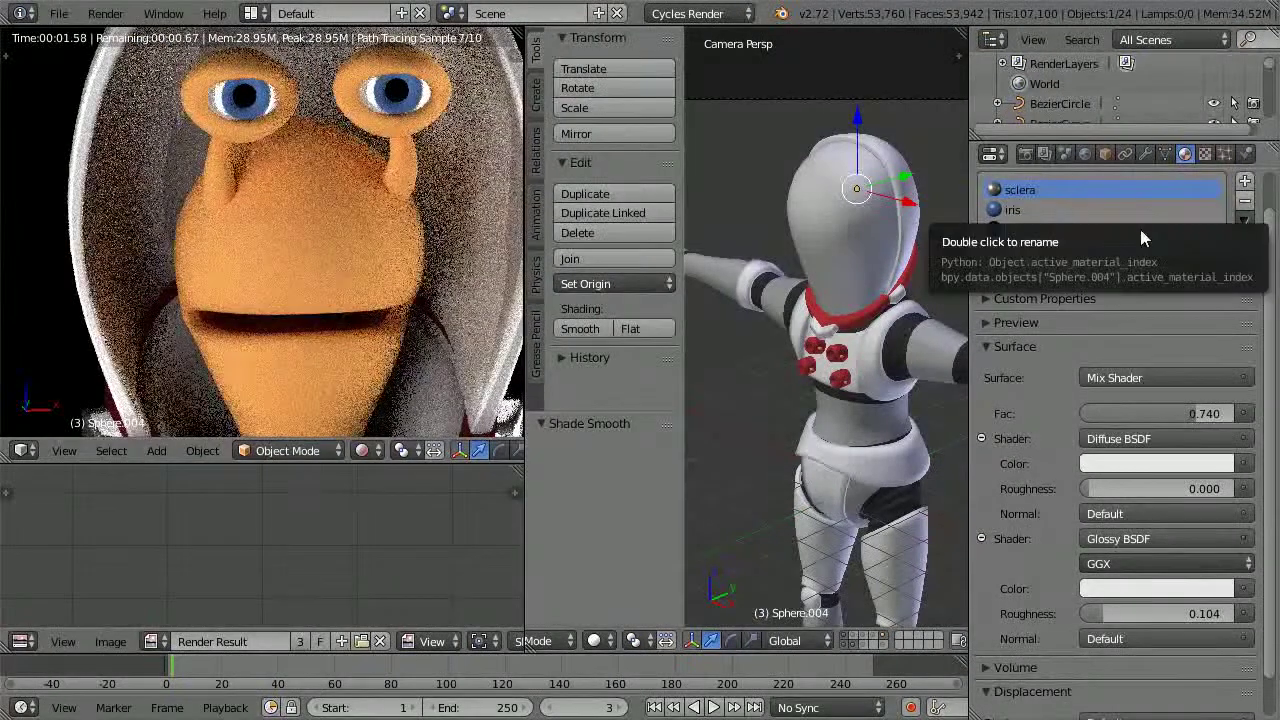
Step: Enable nodes on the iris material and change its surface to Glossy BSDF with roughness 0.295
{"action": "scroll", "coordinate": [1137, 231], "scroll_direction": "up", "scroll_amount": 2}
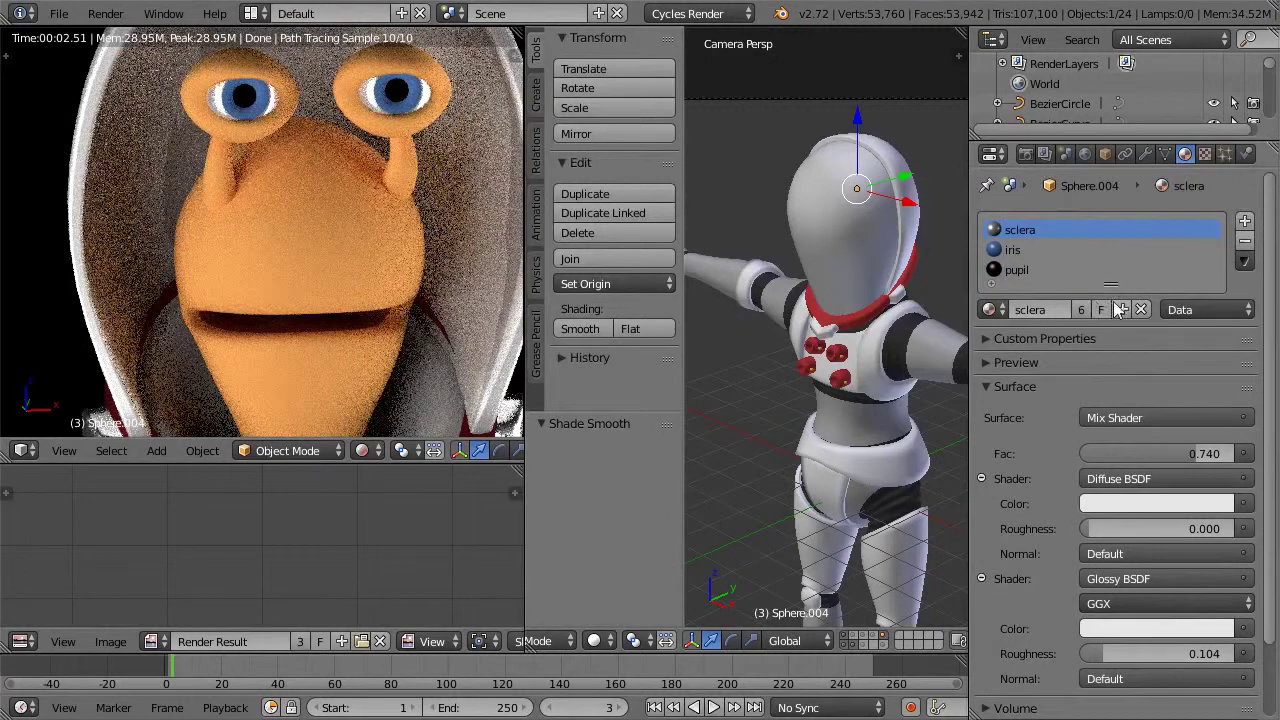
{"action": "scroll", "coordinate": [1137, 364], "scroll_direction": "down", "scroll_amount": 2}
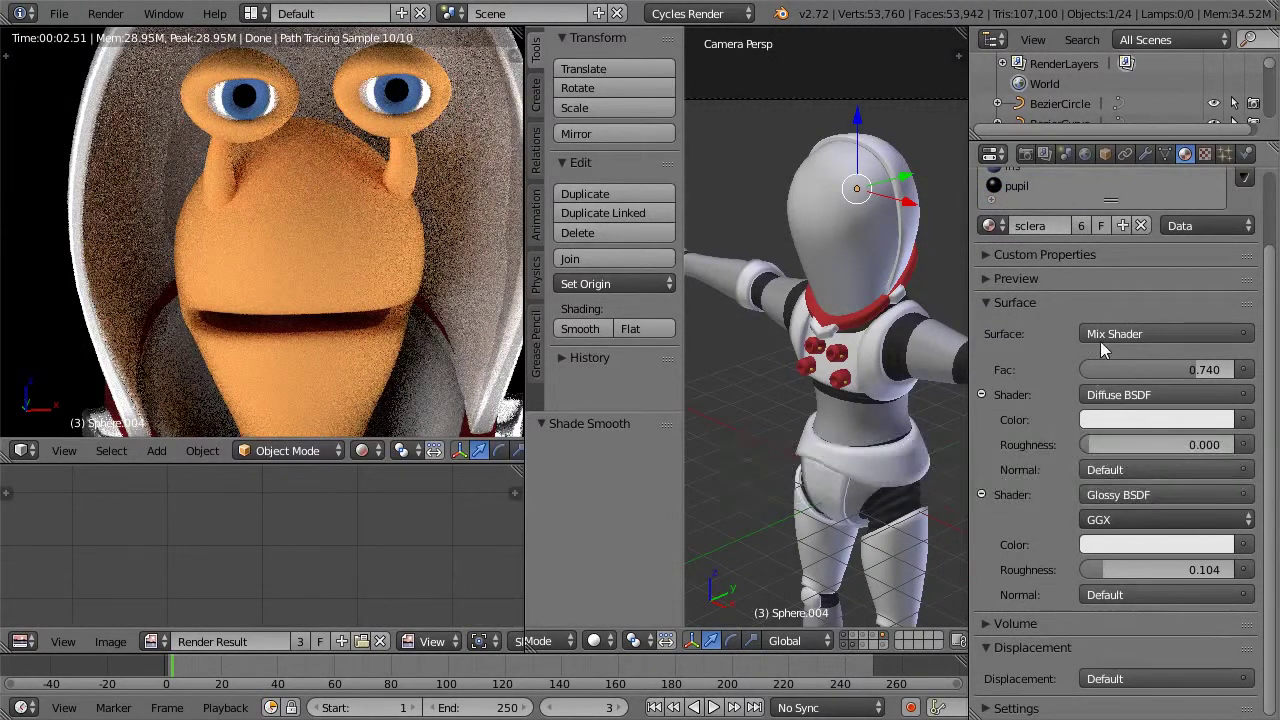
{"action": "scroll", "coordinate": [1040, 256], "scroll_direction": "up", "scroll_amount": 2}
{"action": "left_click", "coordinate": [1015, 250]}
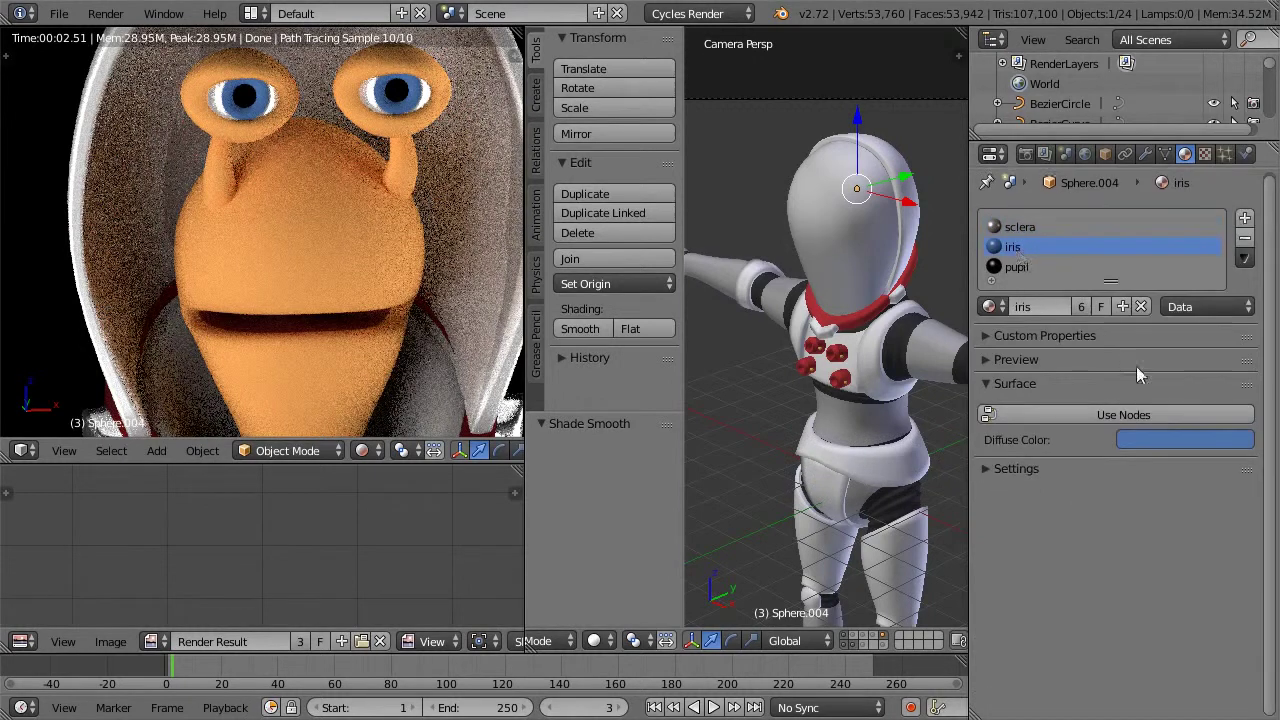
{"action": "left_click", "coordinate": [1097, 413]}
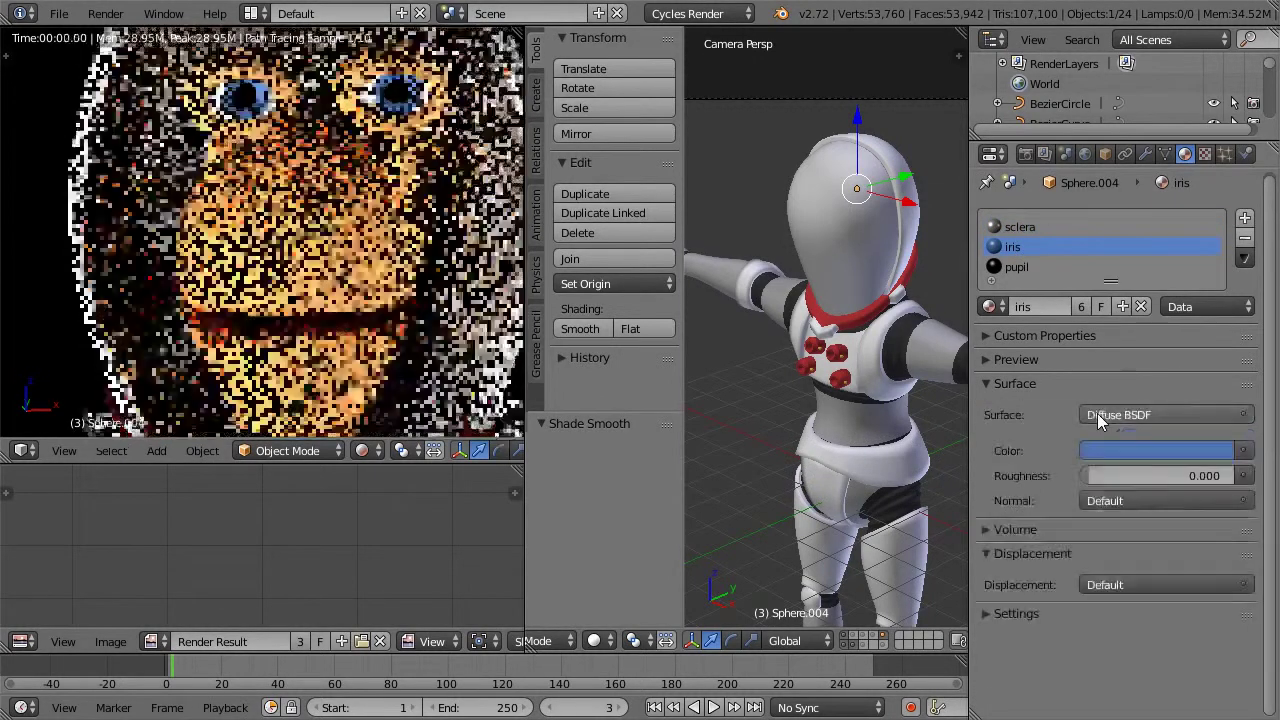
{"action": "left_click", "coordinate": [1125, 413]}
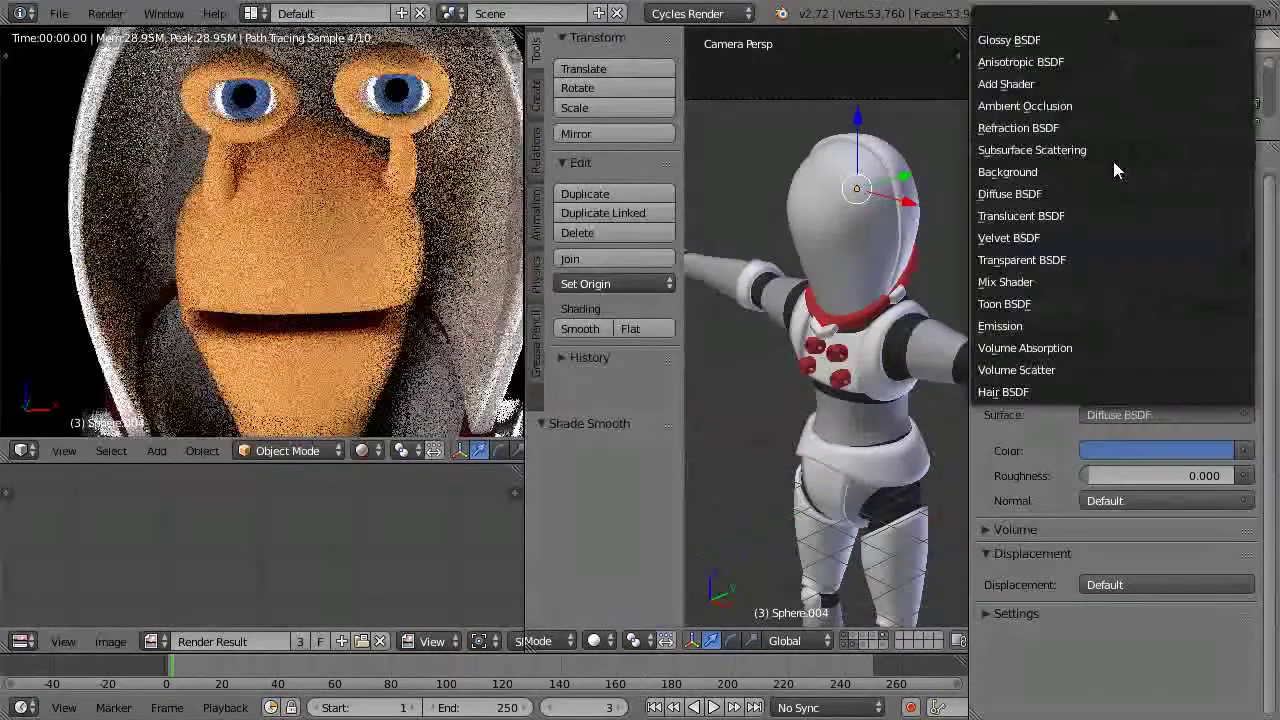
{"action": "left_click", "coordinate": [1030, 40]}
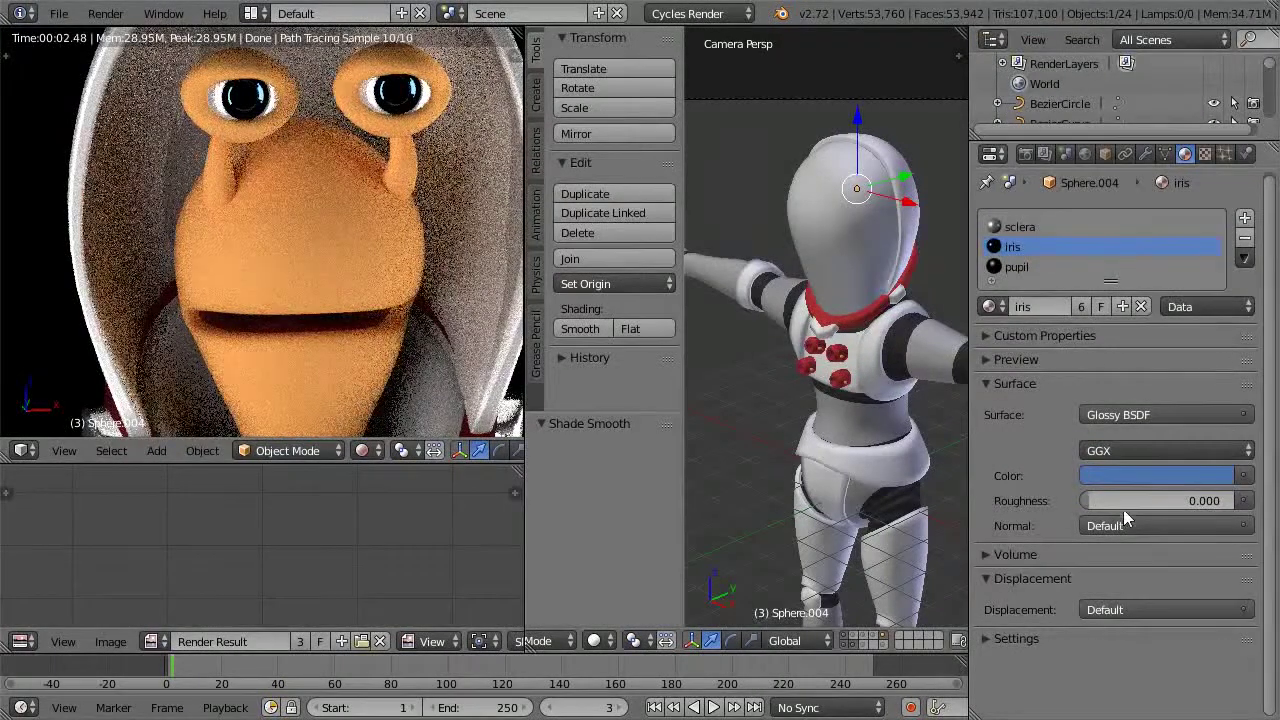
{"action": "mouse_move", "coordinate": [1141, 504]}
{"action": "left_mouse_down"}
{"action": "mouse_move", "coordinate": [1113, 500]}
{"action": "mouse_move", "coordinate": [1132, 500]}
{"action": "left_mouse_up"}
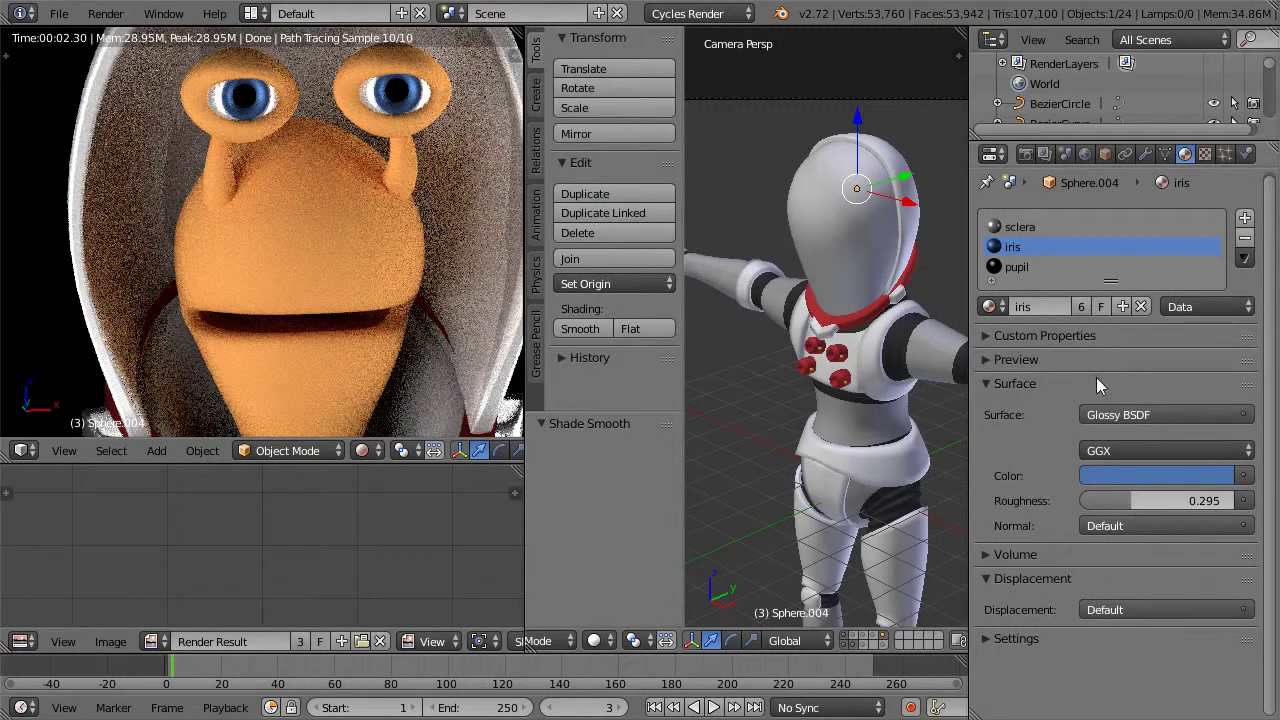
Step: Enable nodes on the pupil material, change its surface to Glossy BSDF, and check the rendered eyes from different angles
{"action": "left_click", "coordinate": [1032, 264]}
{"action": "left_click", "coordinate": [1092, 416]}
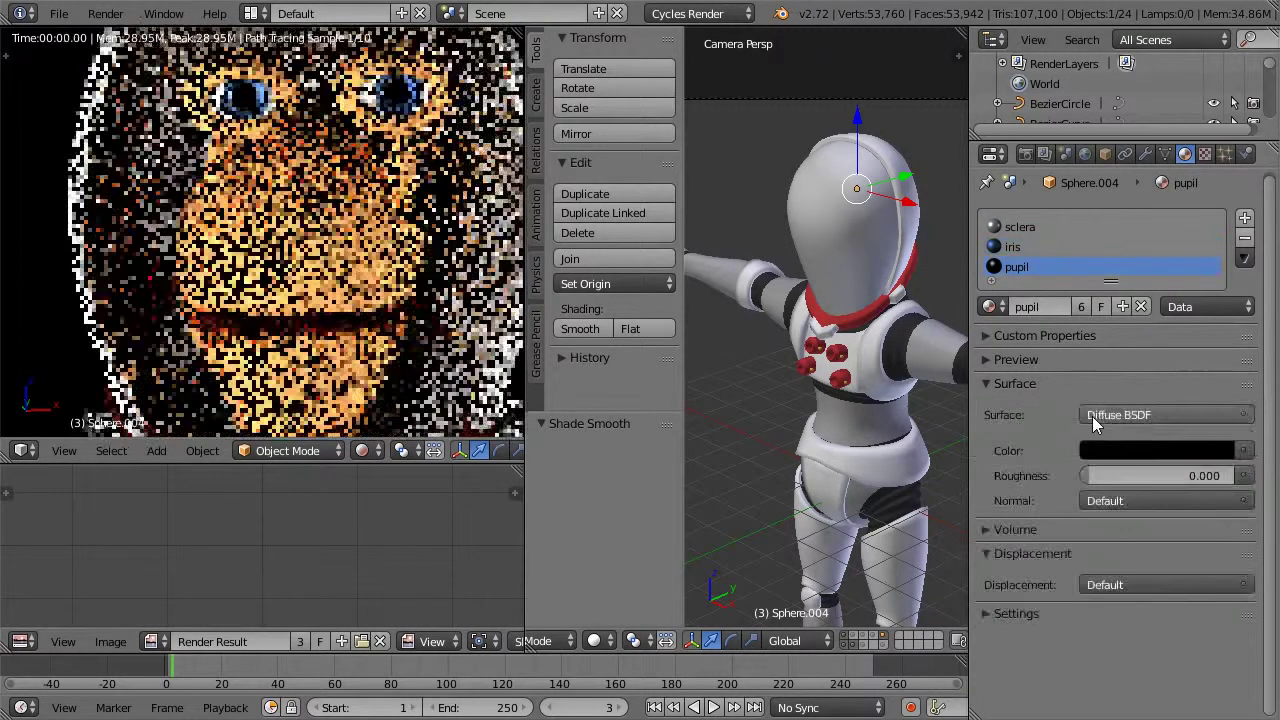
{"action": "left_click", "coordinate": [1100, 415]}
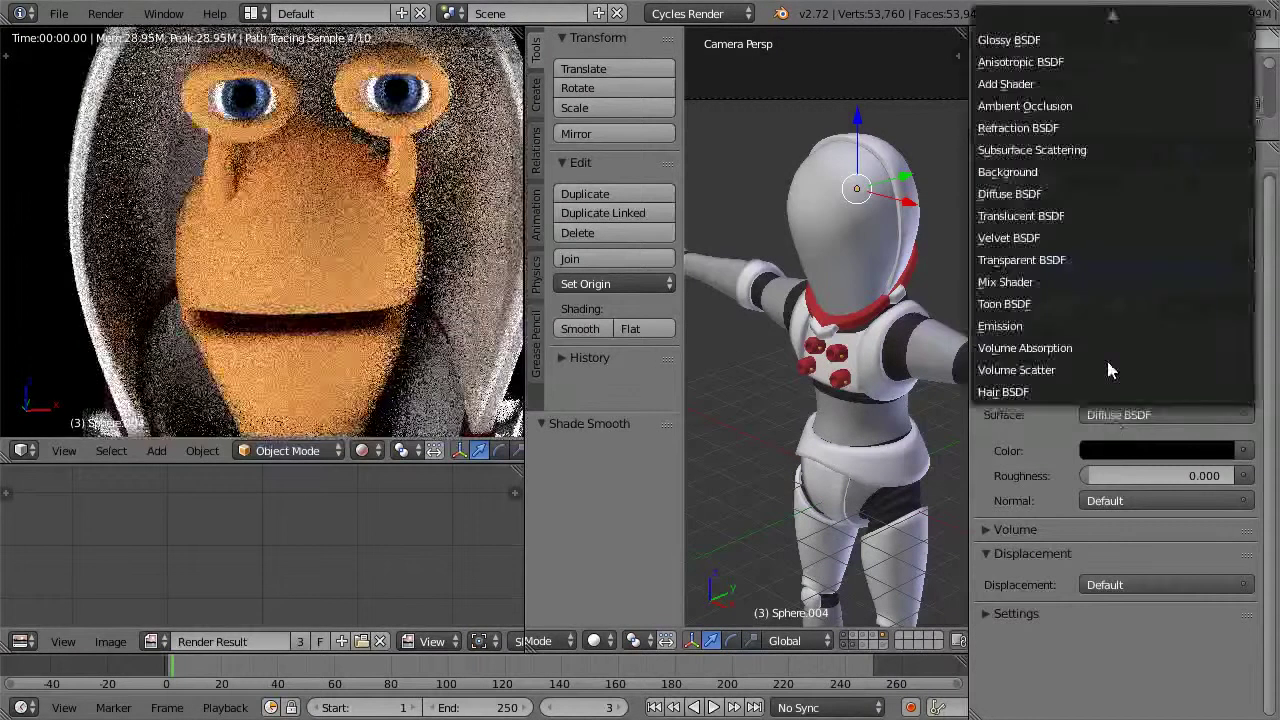
{"action": "left_click", "coordinate": [1053, 40]}
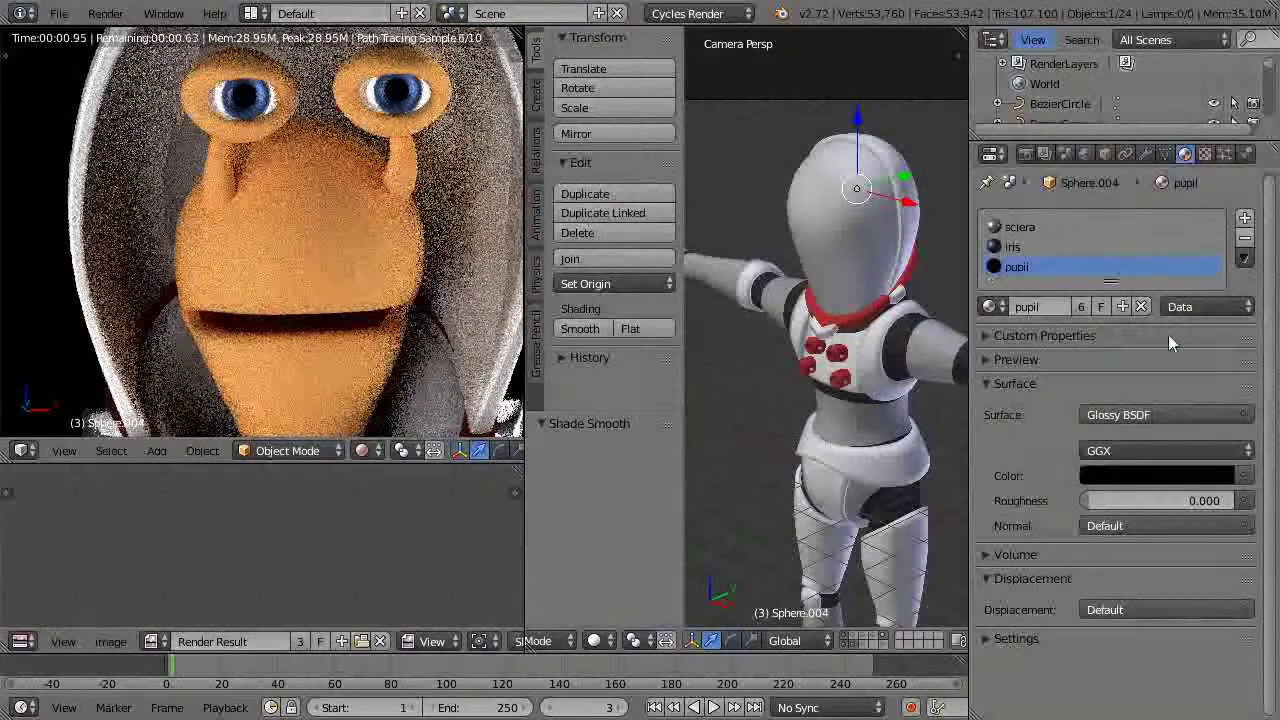
{"action": "middle_click_drag", "start_coordinate": [302, 117], "coordinate": [277, 127]}
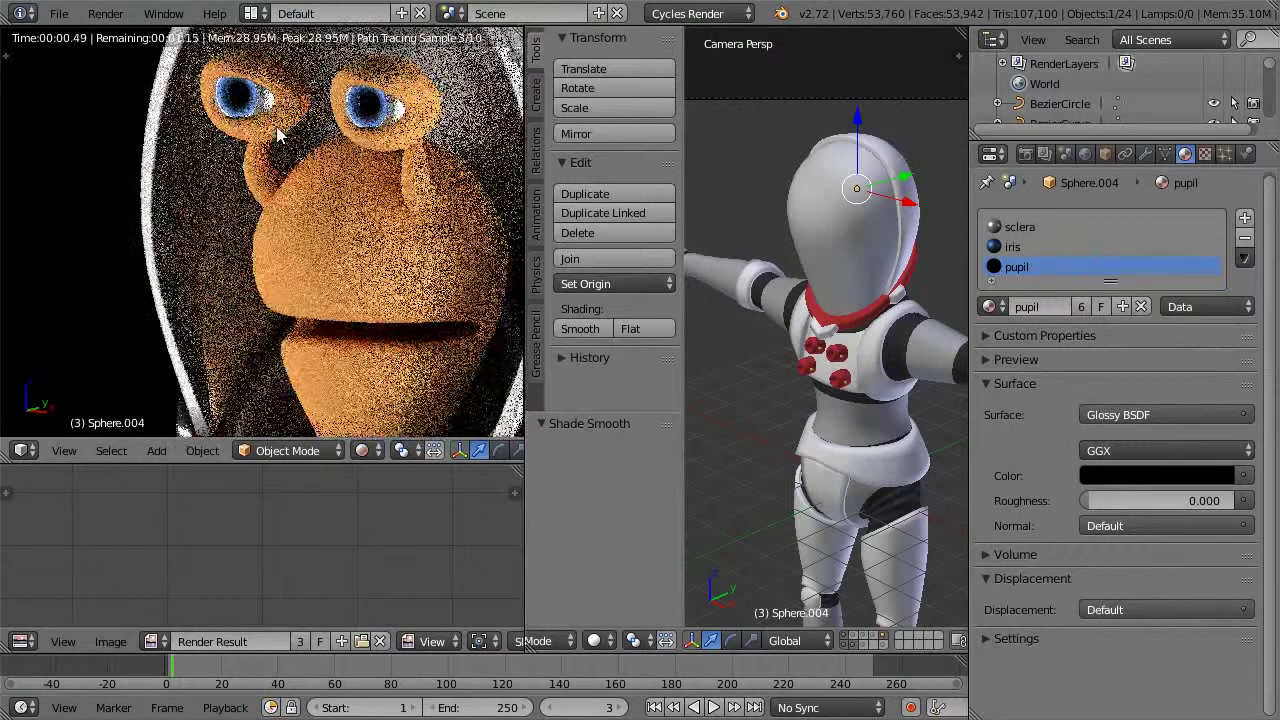
{"action": "middle_click_drag", "start_coordinate": [305, 169], "coordinate": [400, 207]}
{"action": "scroll", "coordinate": [400, 207], "scroll_direction": "down", "scroll_amount": 3}
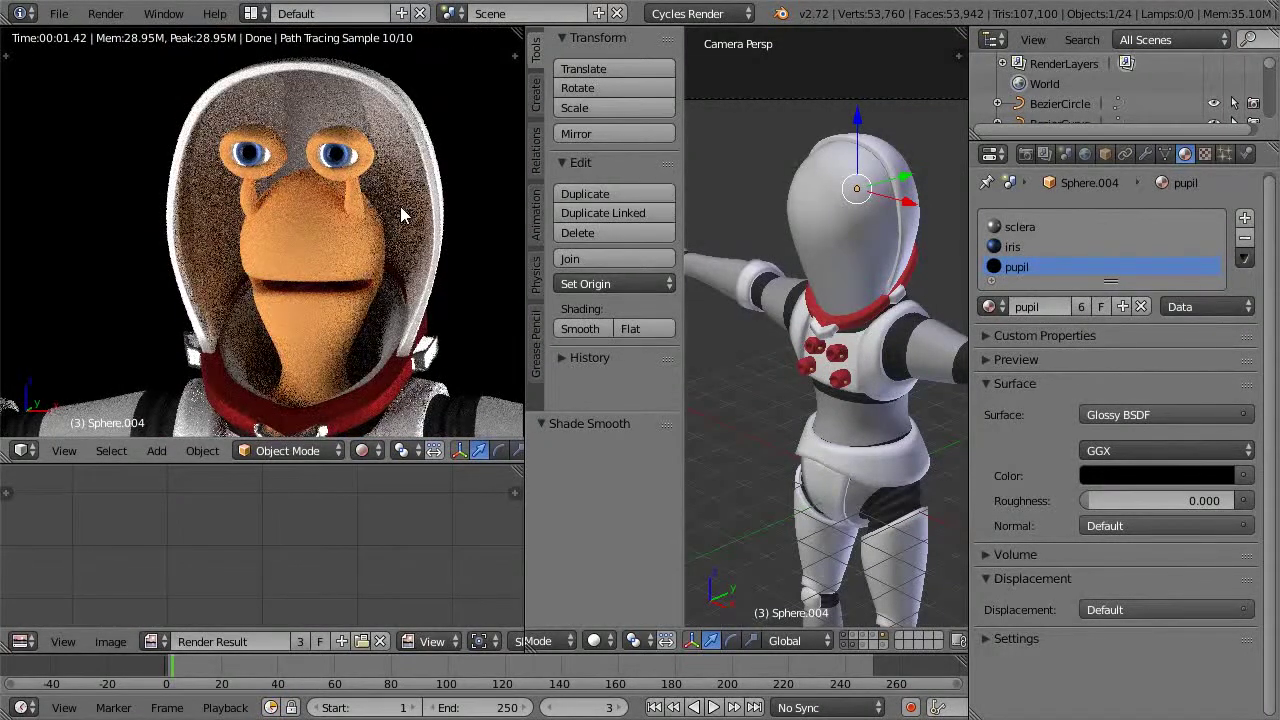
Step: Select the head behind the visor and enable nodes on its mouth material
{"action": "right_click", "coordinate": [302, 255]}
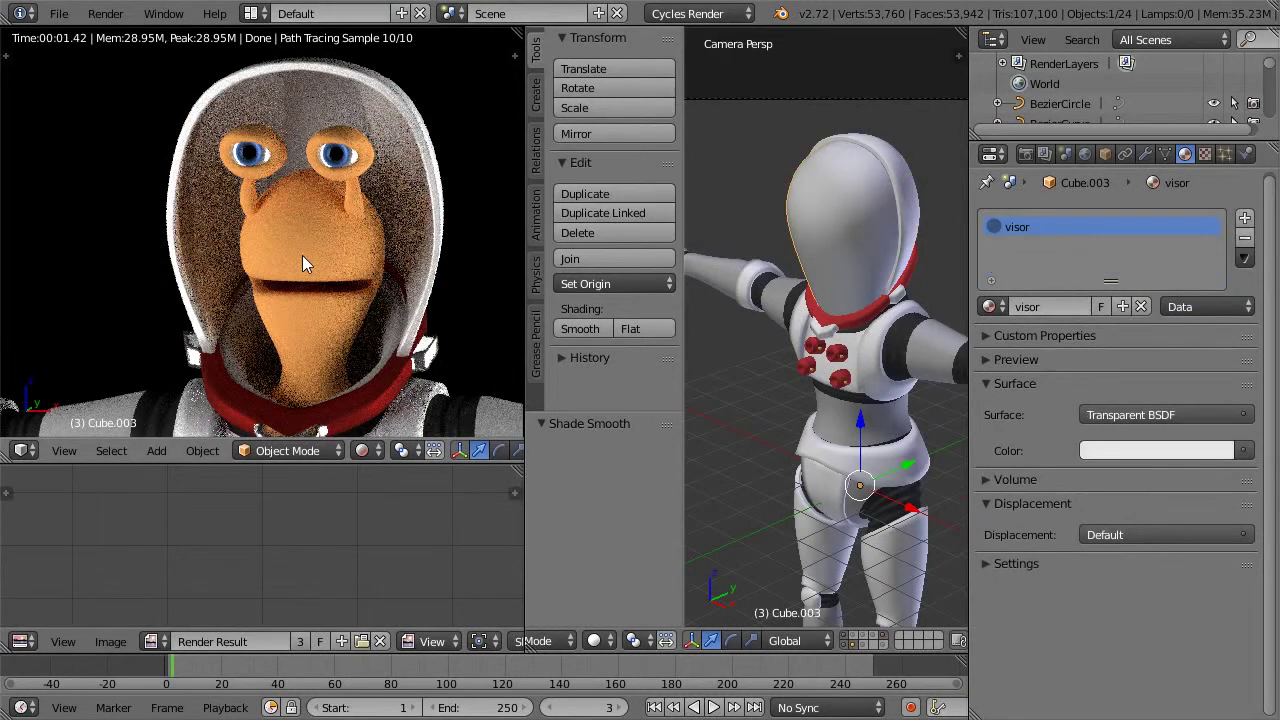
{"action": "right_click", "coordinate": [327, 248]}
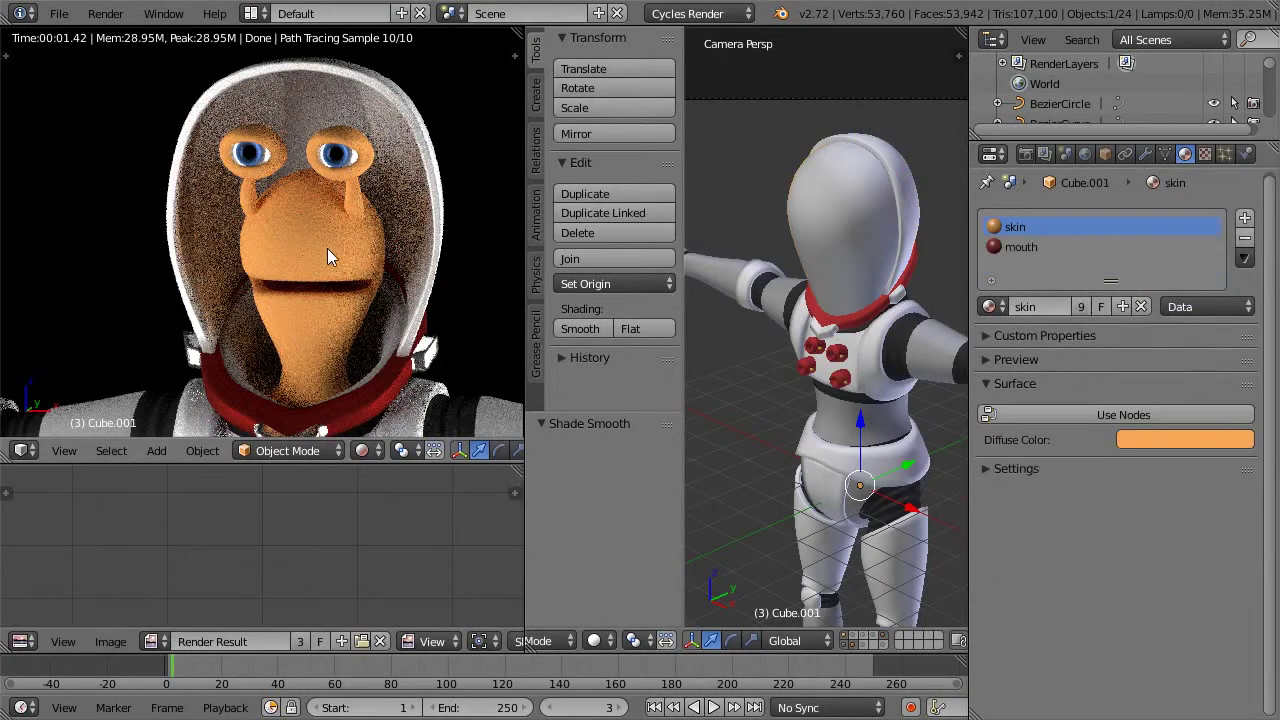
{"action": "left_click", "coordinate": [1009, 245]}
{"action": "left_click", "coordinate": [1098, 417]}
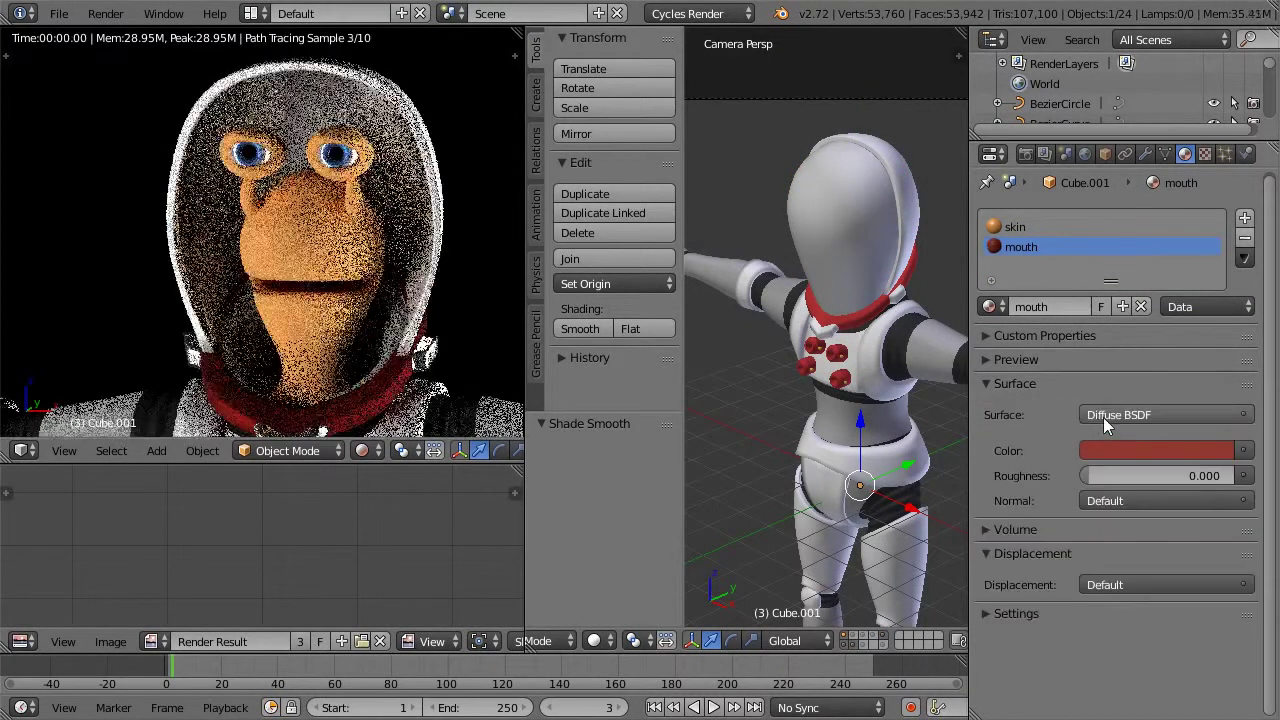
Step: Try Glossy BSDF with roughness 0.233 as the mouth material's surface
{"action": "left_click", "coordinate": [1098, 418]}
{"action": "left_click", "coordinate": [1054, 38]}
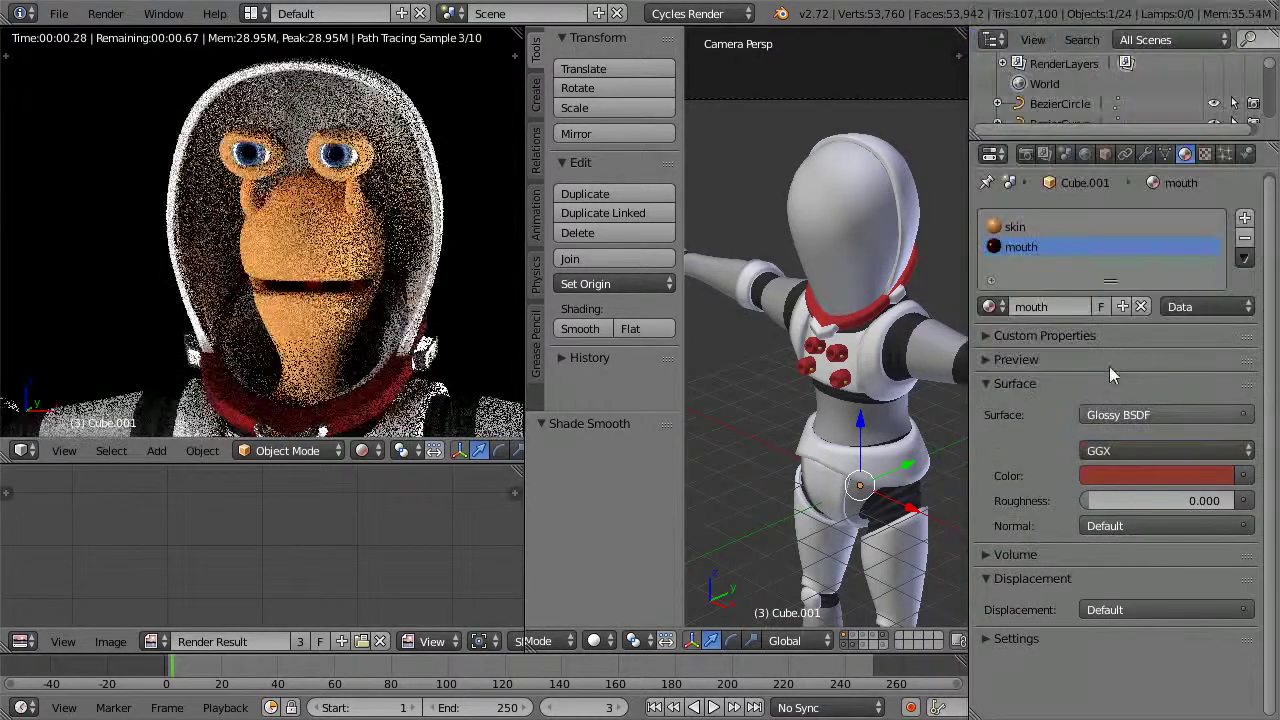
{"action": "left_click_drag", "start_coordinate": [1116, 493], "coordinate": [1150, 495]}
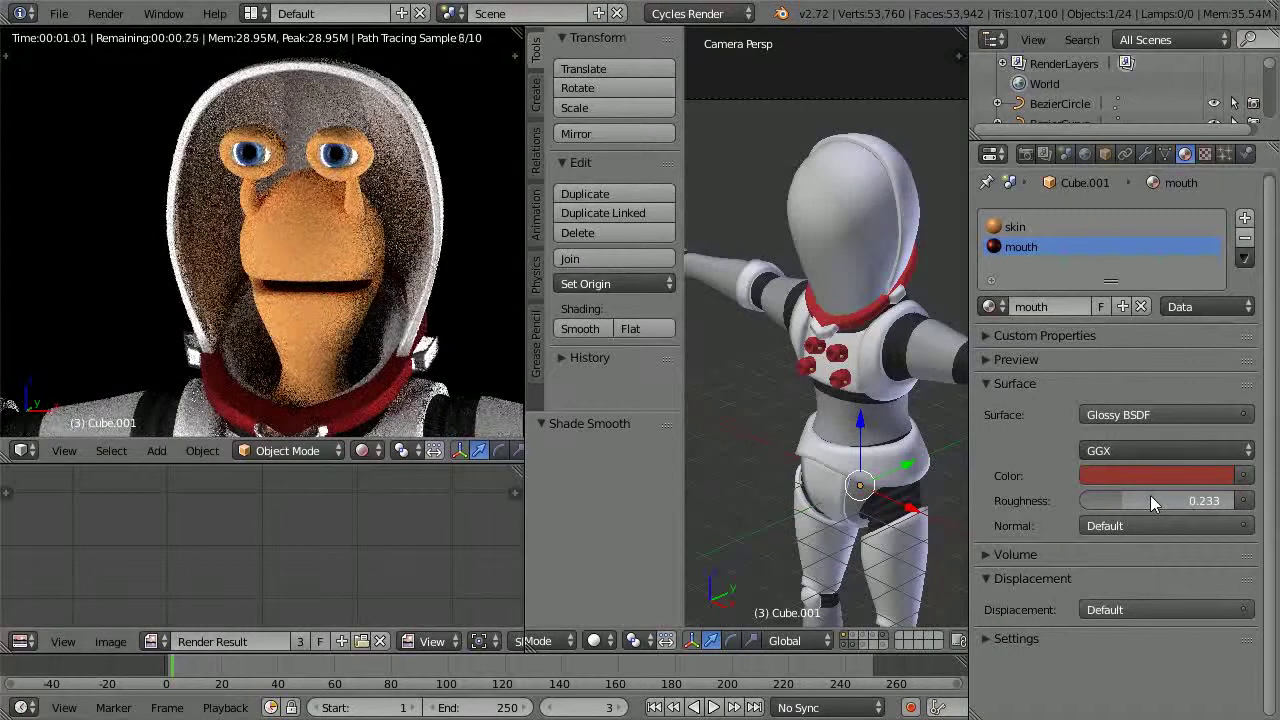
Step: Change the mouth material's surface to a Mix Shader combining Glossy BSDF and Diffuse BSDF
{"action": "left_click", "coordinate": [1124, 413]}
{"action": "scroll", "coordinate": [1080, 390], "scroll_direction": "up", "scroll_amount": 2}
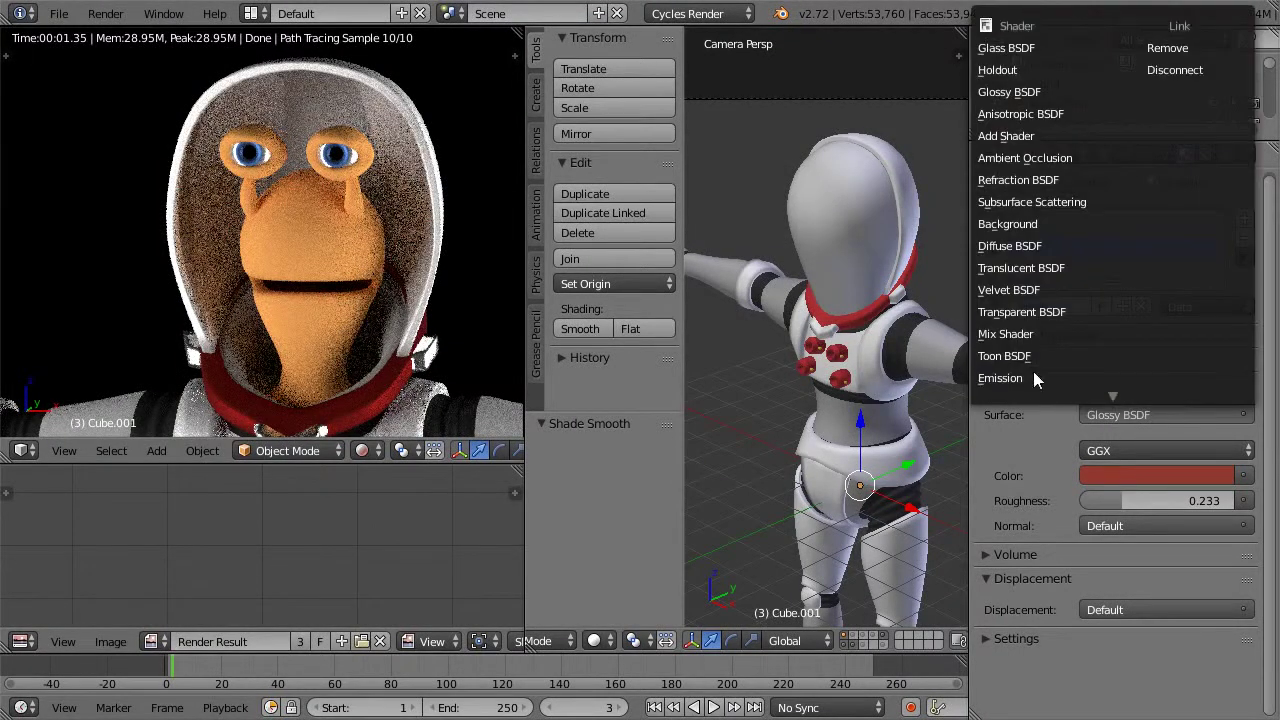
{"action": "left_click", "coordinate": [1033, 333]}
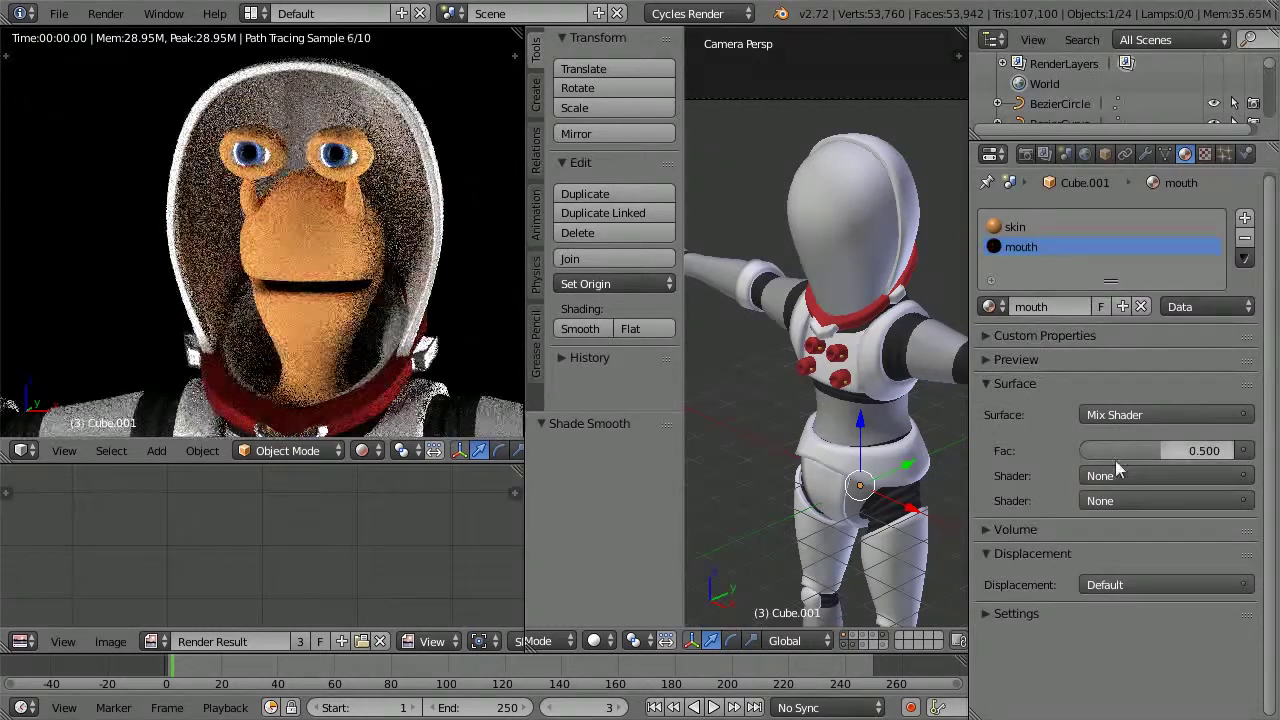
{"action": "left_click", "coordinate": [1115, 475]}
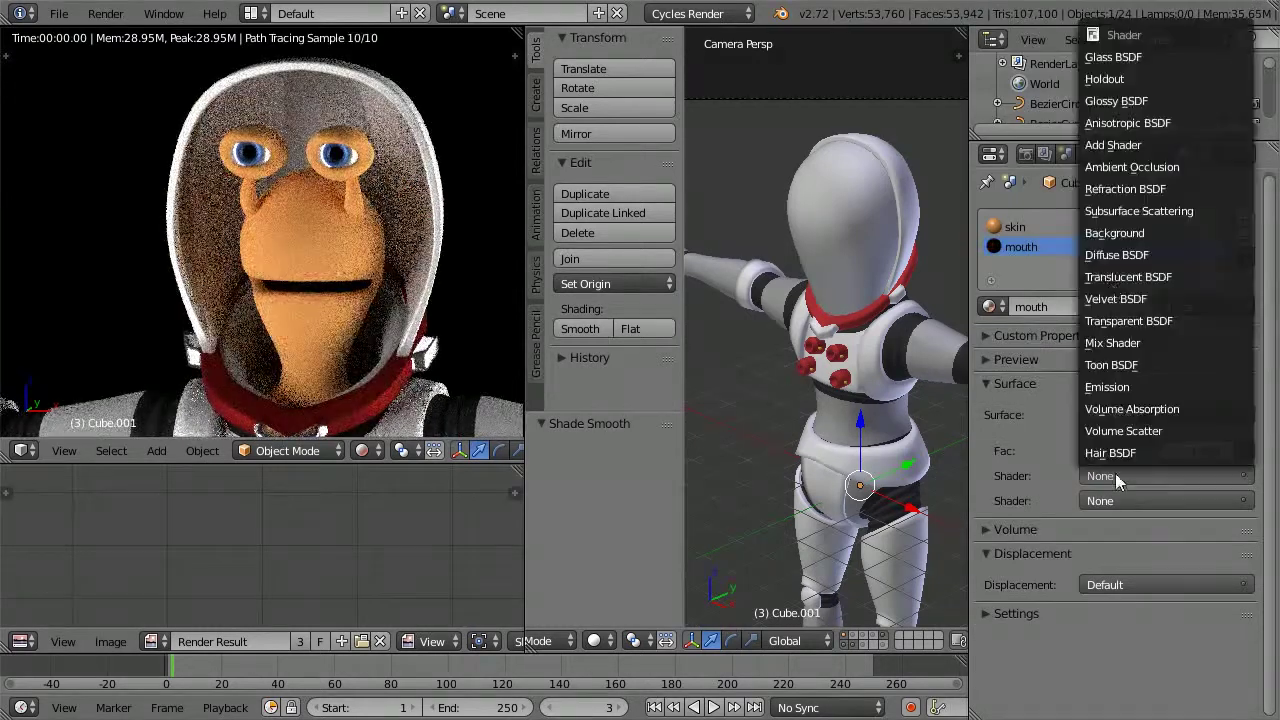
{"action": "left_click", "coordinate": [1129, 345]}
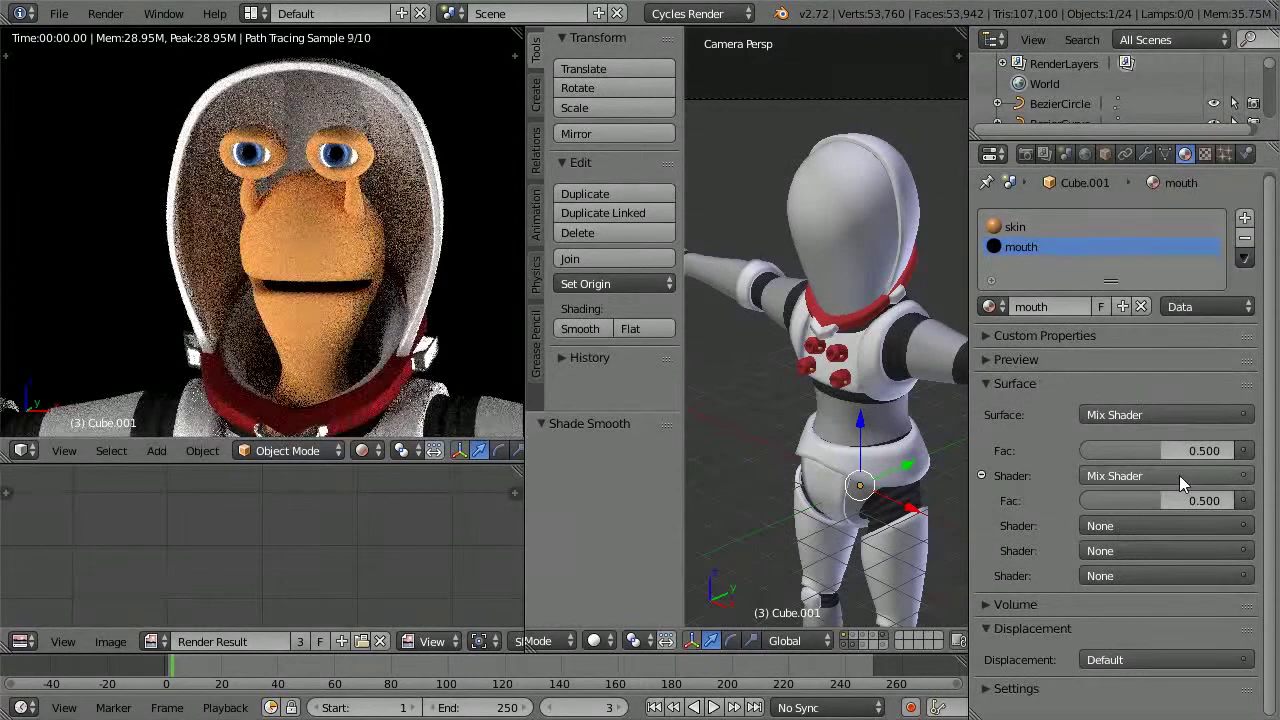
{"action": "left_click", "coordinate": [1179, 475]}
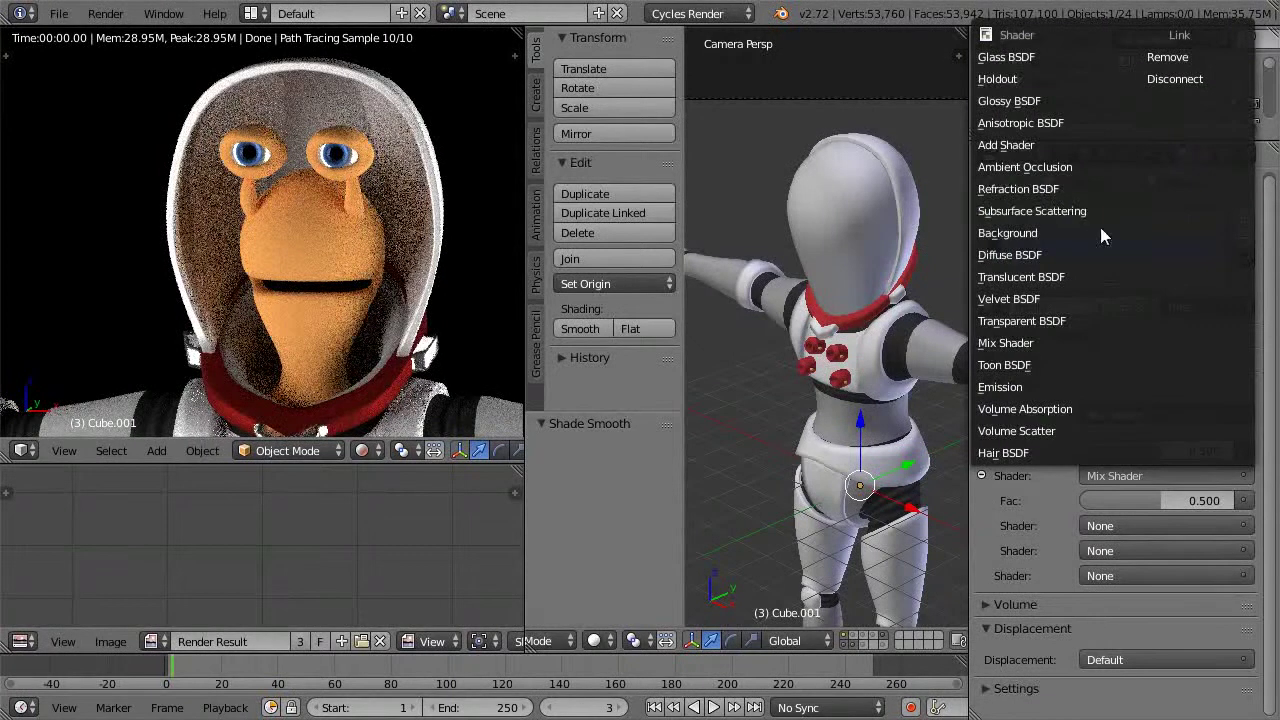
{"action": "left_click", "coordinate": [1033, 104]}
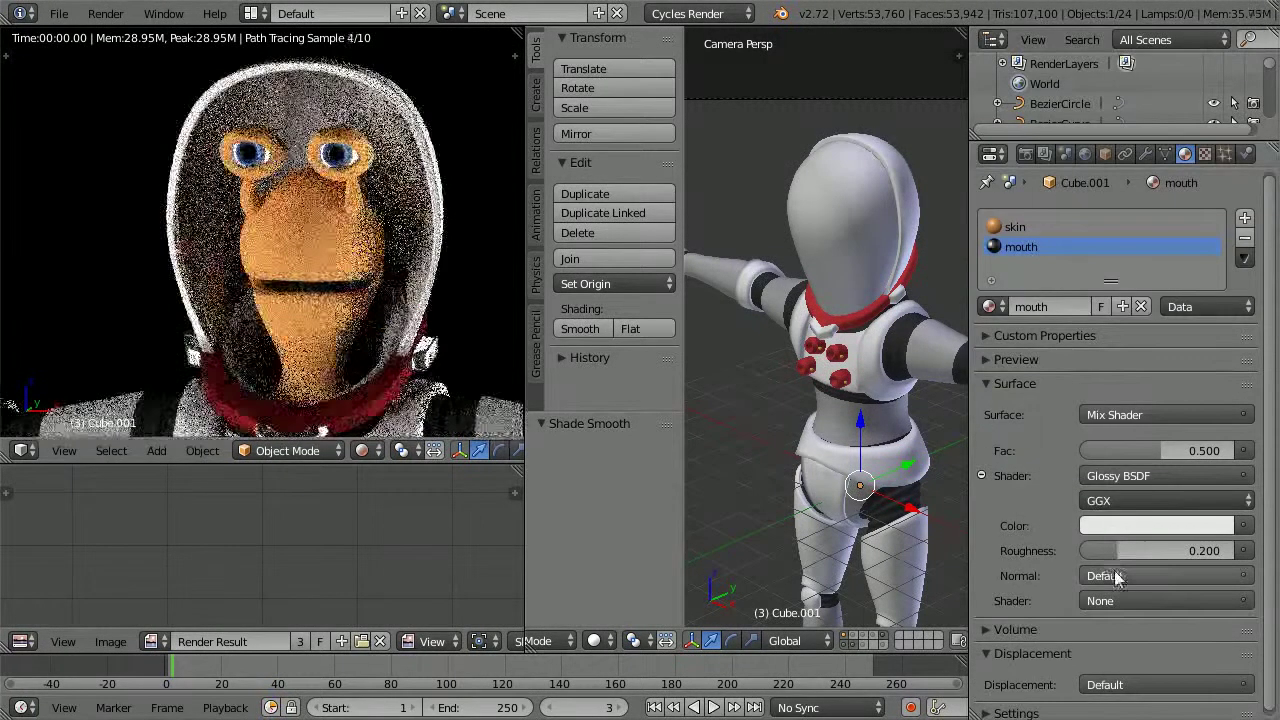
{"action": "left_click", "coordinate": [1116, 600]}
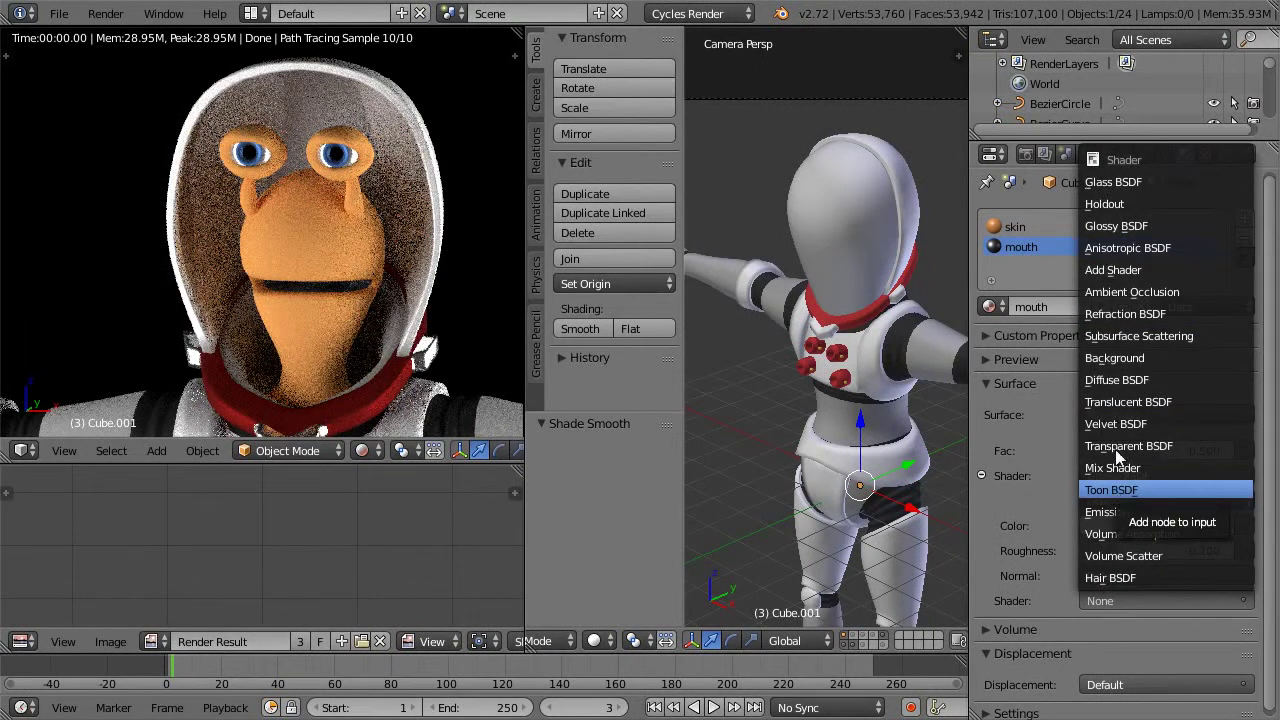
{"action": "left_click", "coordinate": [1117, 379]}
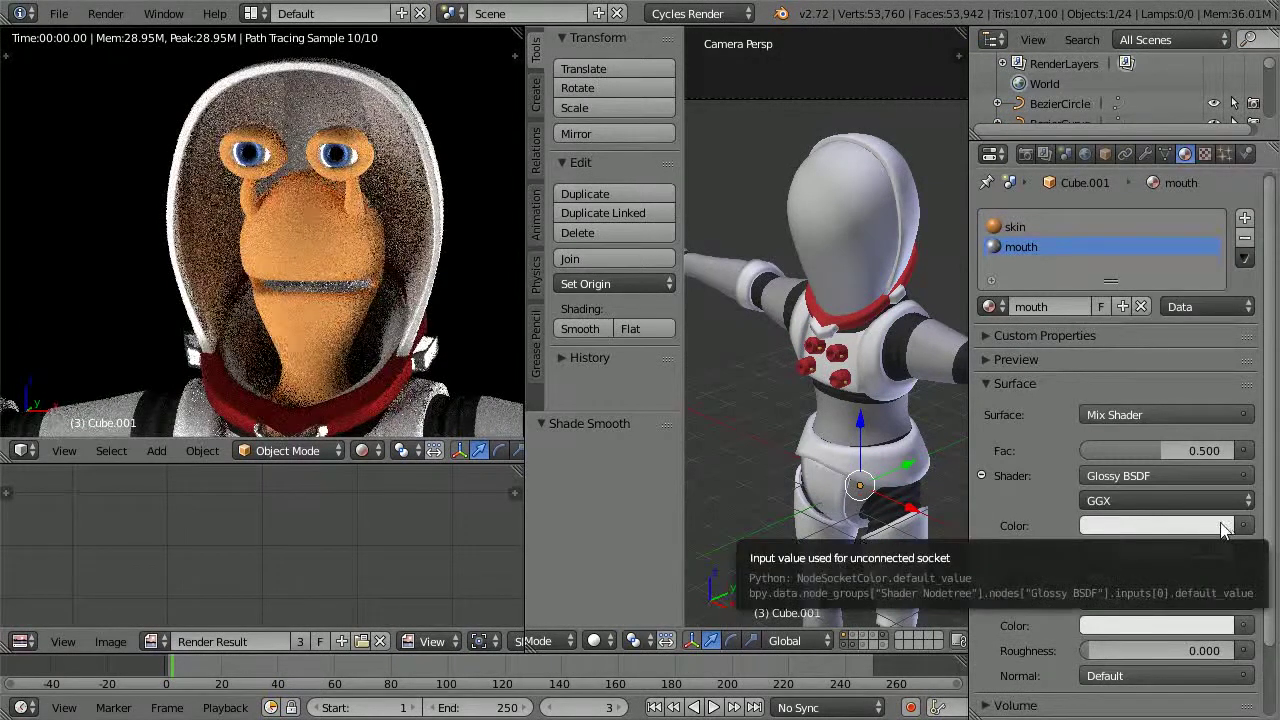
Step: Set the colour of the mouth material's Glossy BSDF to a dark red
{"action": "left_click", "coordinate": [1120, 527]}
{"action": "left_click", "coordinate": [1128, 366]}
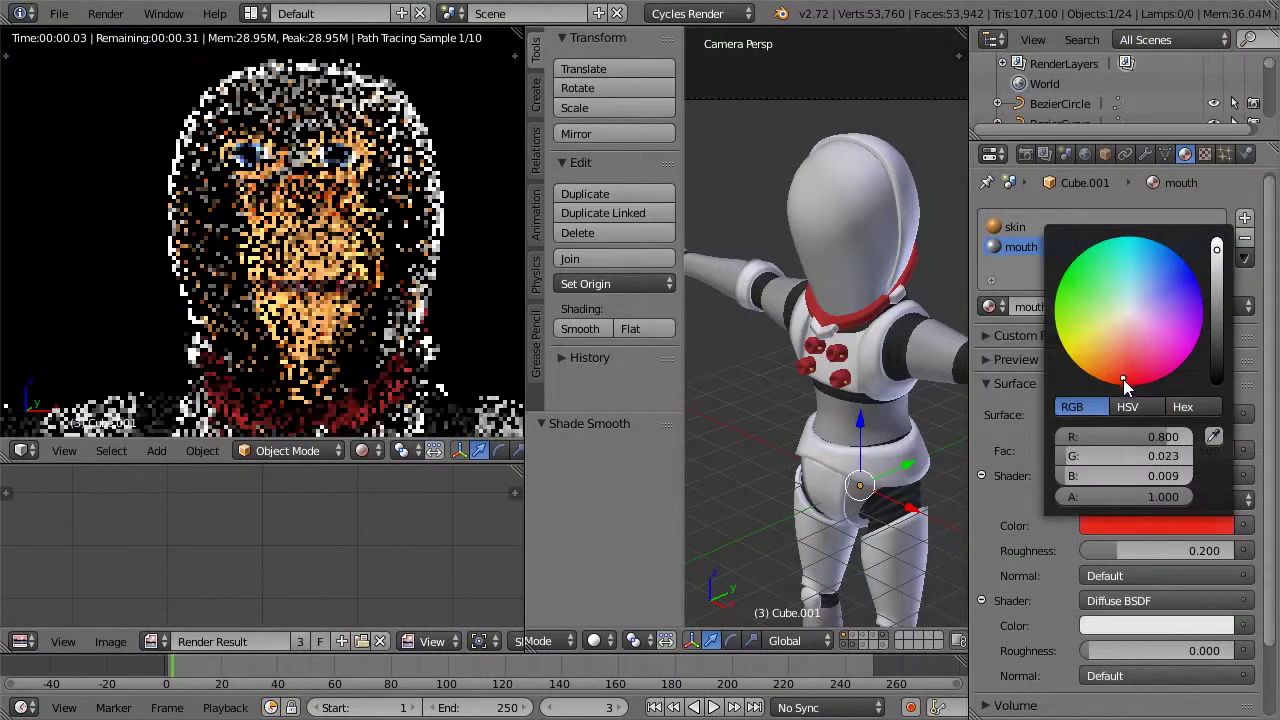
{"action": "left_click_drag", "start_coordinate": [1221, 317], "coordinate": [1219, 332]}
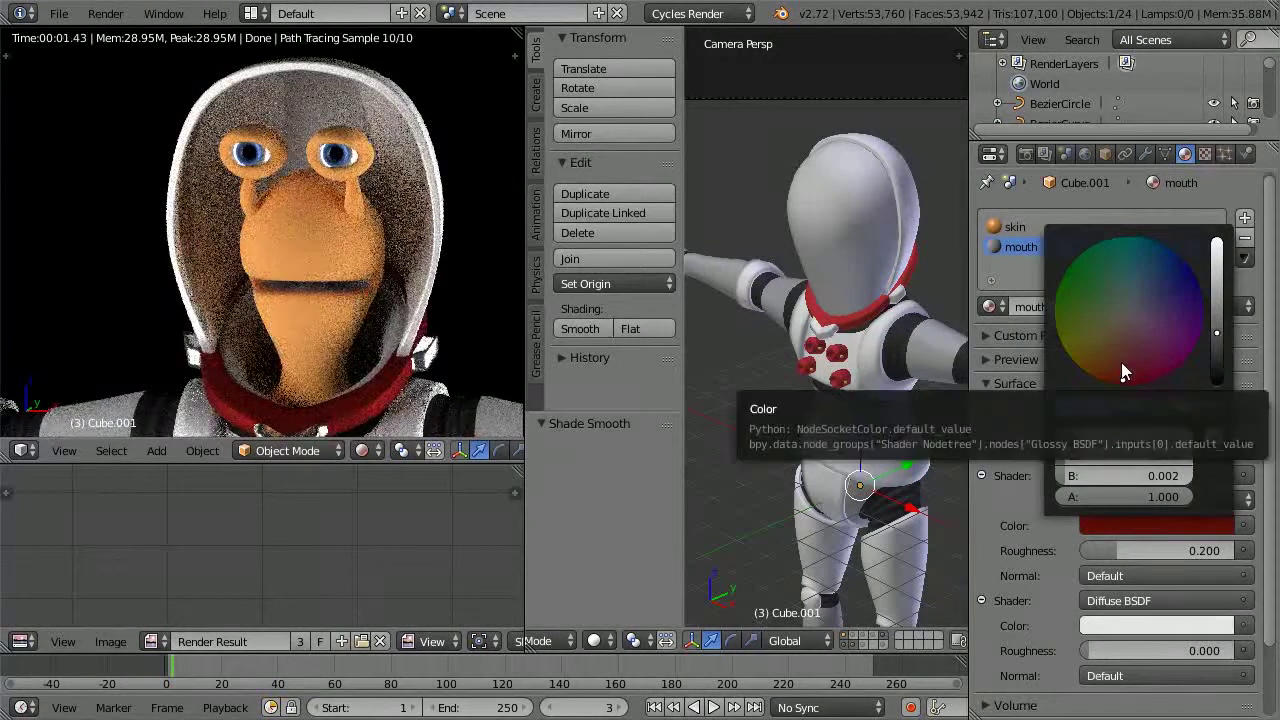
{"action": "left_click", "coordinate": [1121, 371]}
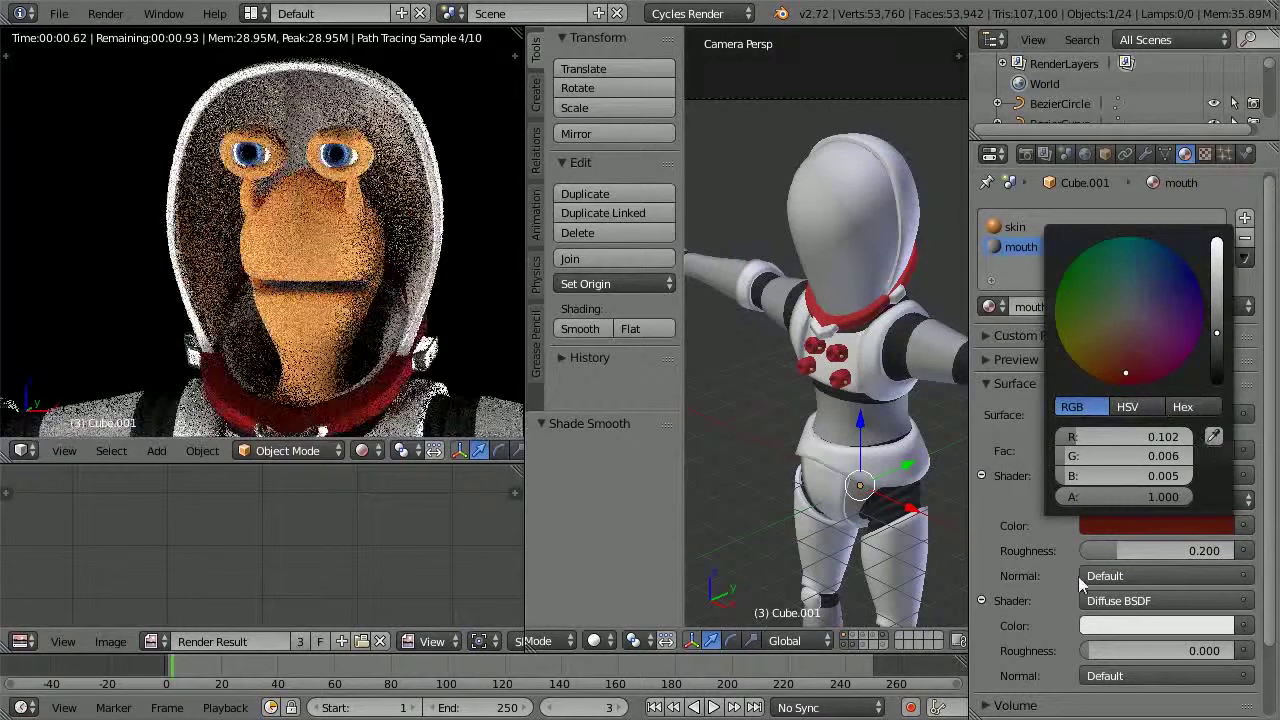
Step: Set the mouth's Diffuse BSDF colour to dark red and its Glossy BSDF roughness to 0.138
{"action": "left_click", "coordinate": [1206, 626]}
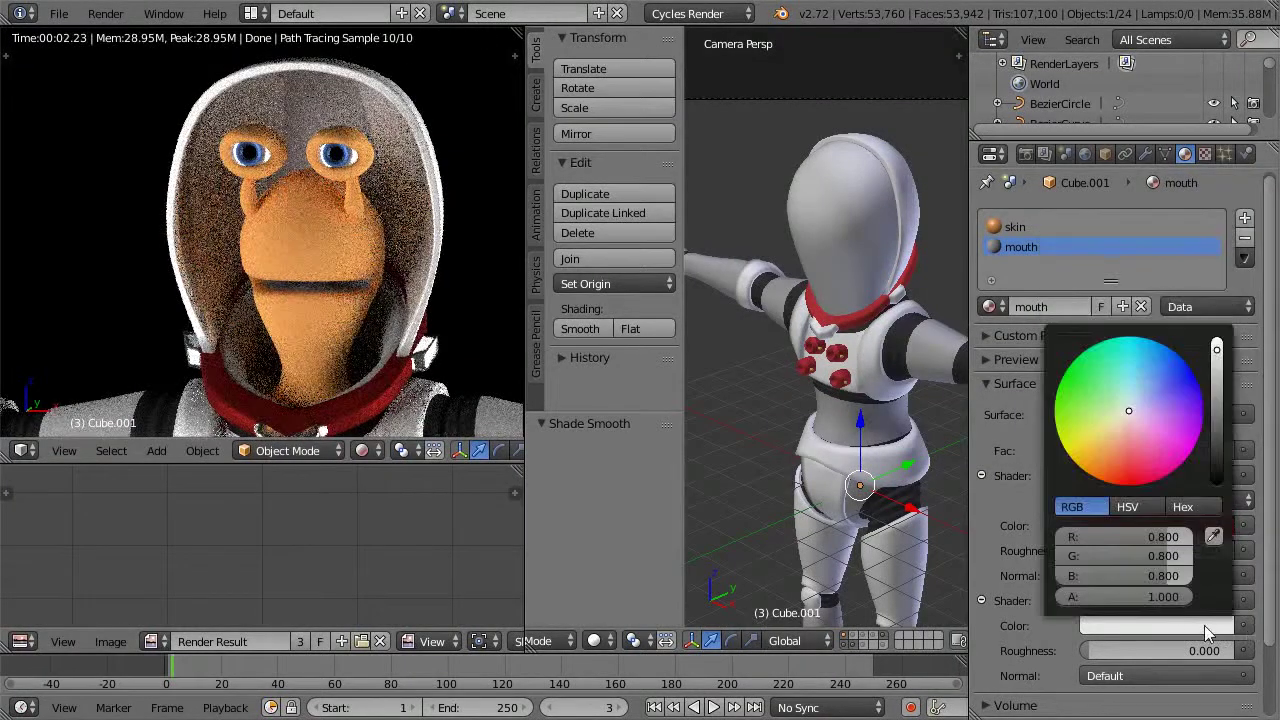
{"action": "left_click", "coordinate": [1220, 537]}
{"action": "left_click", "coordinate": [1213, 524]}
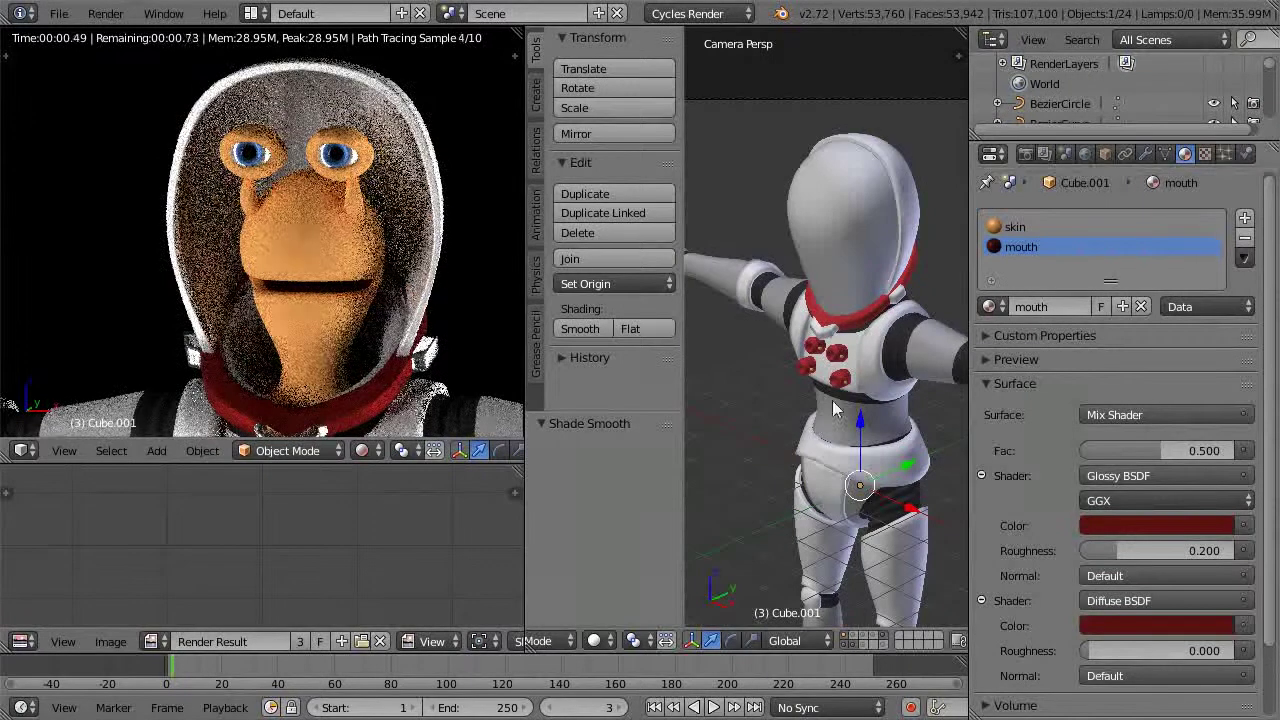
{"action": "left_click_drag", "start_coordinate": [1175, 553], "coordinate": [1111, 539]}
Step: Examine the rendered mouth up close and the whole character from farther away and other angles
{"action": "middle_click_drag", "start_coordinate": [297, 318], "coordinate": [381, 282]}
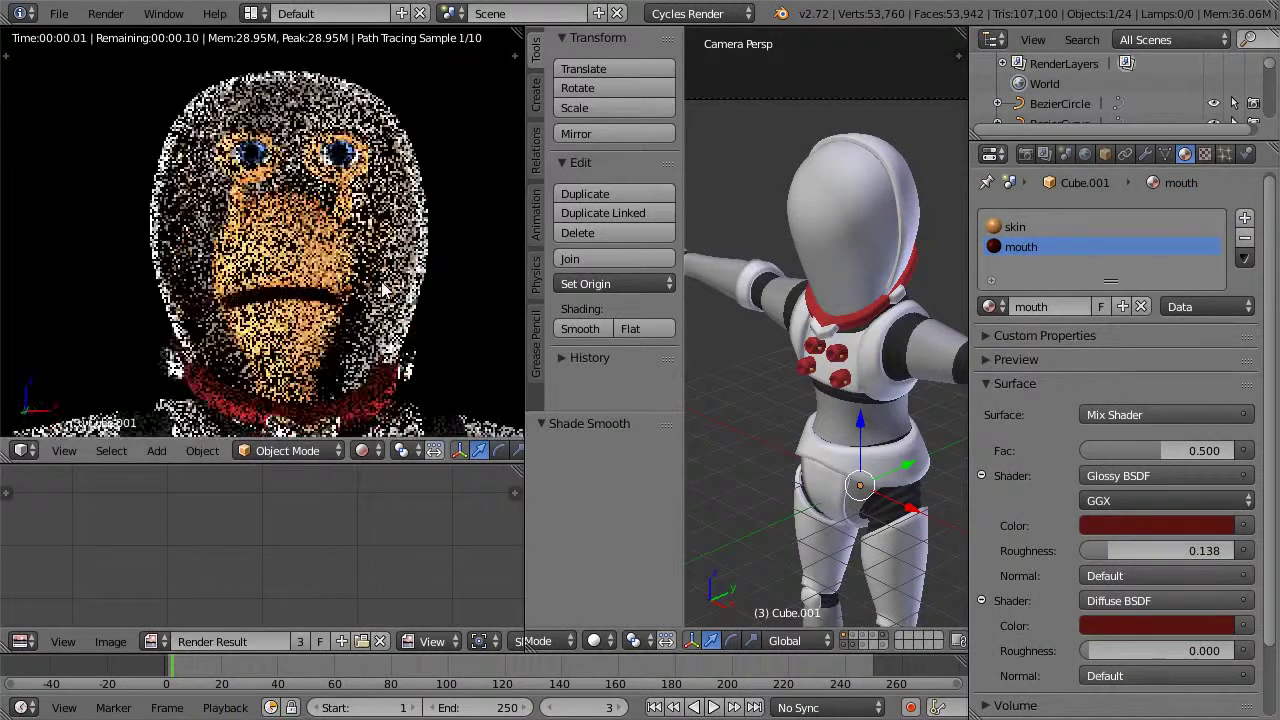
{"action": "scroll", "coordinate": [383, 288], "scroll_direction": "up", "scroll_amount": 3}
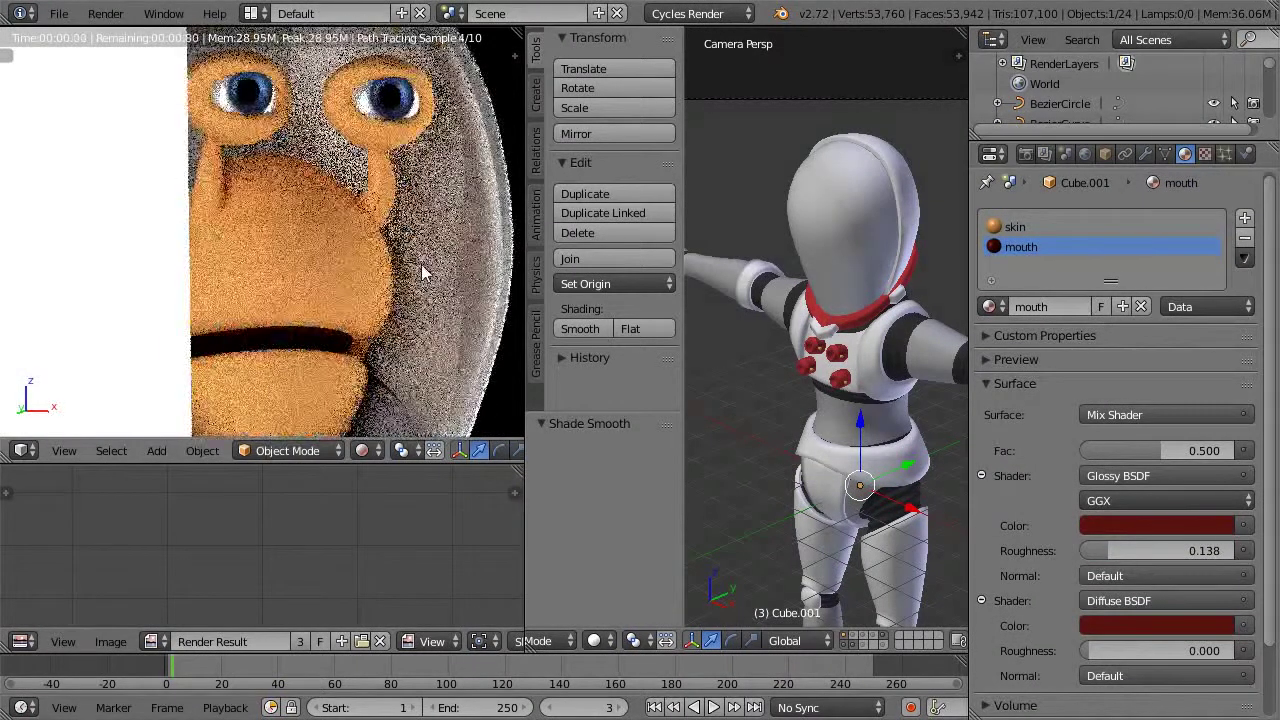
{"action": "middle_click_drag", "start_coordinate": [422, 260], "coordinate": [335, 286]}
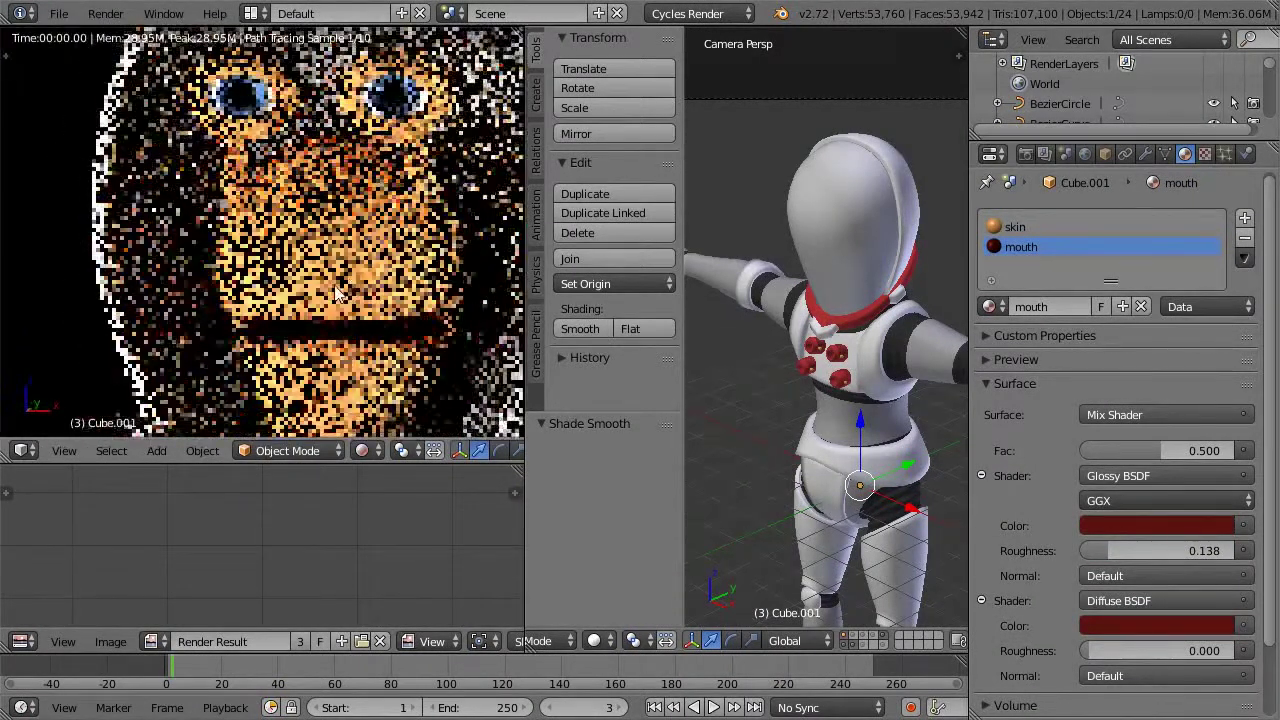
{"action": "scroll", "coordinate": [337, 291], "scroll_direction": "down", "scroll_amount": 5}
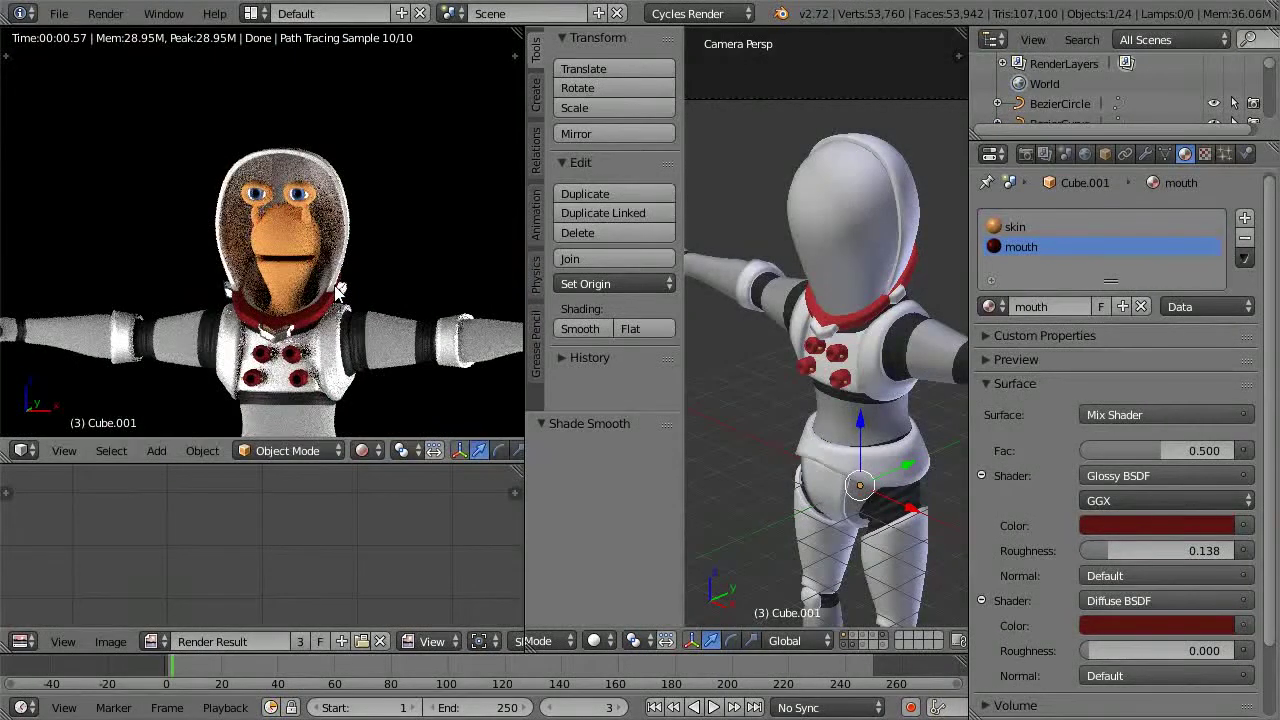
{"action": "scroll", "coordinate": [325, 305], "scroll_direction": "down", "scroll_amount": 1}
{"action": "scroll", "coordinate": [325, 302], "scroll_direction": "down", "scroll_amount": 2}
{"action": "scroll", "coordinate": [325, 300], "scroll_direction": "up", "scroll_amount": 3}
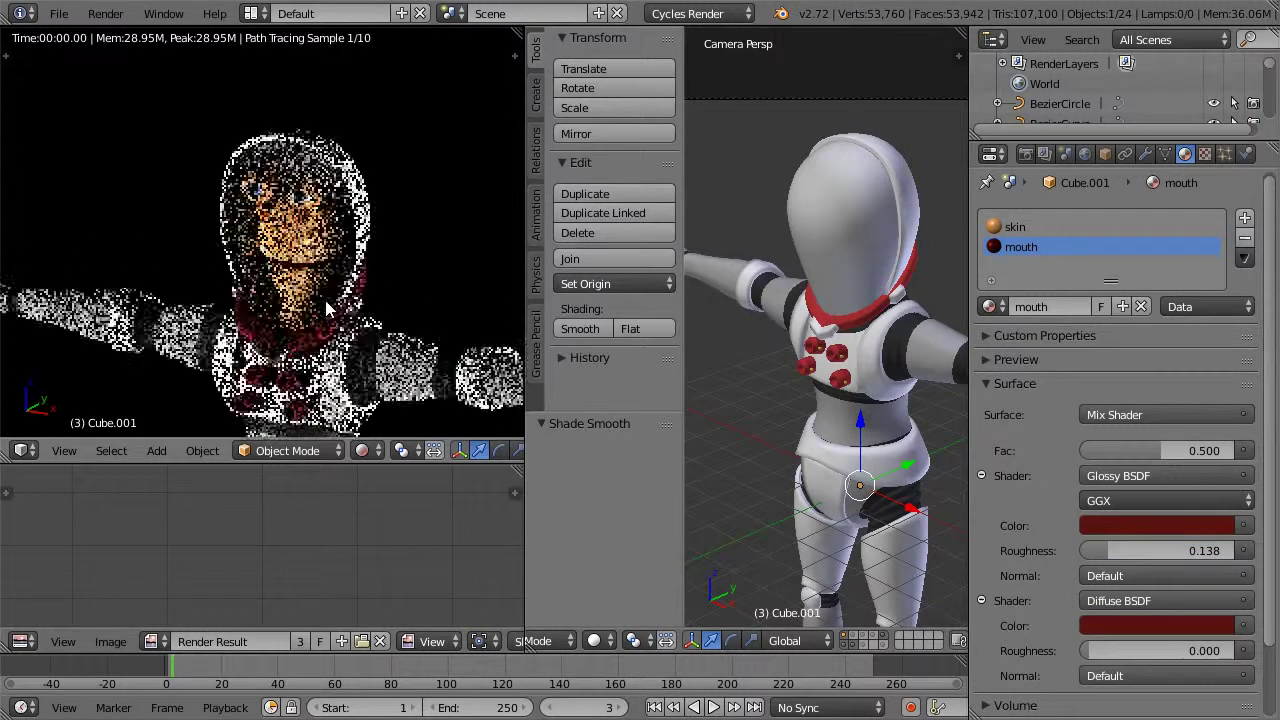
Step: Select the helmet visor and change its material's surface to Glass BSDF
{"action": "right_click", "coordinate": [364, 168]}
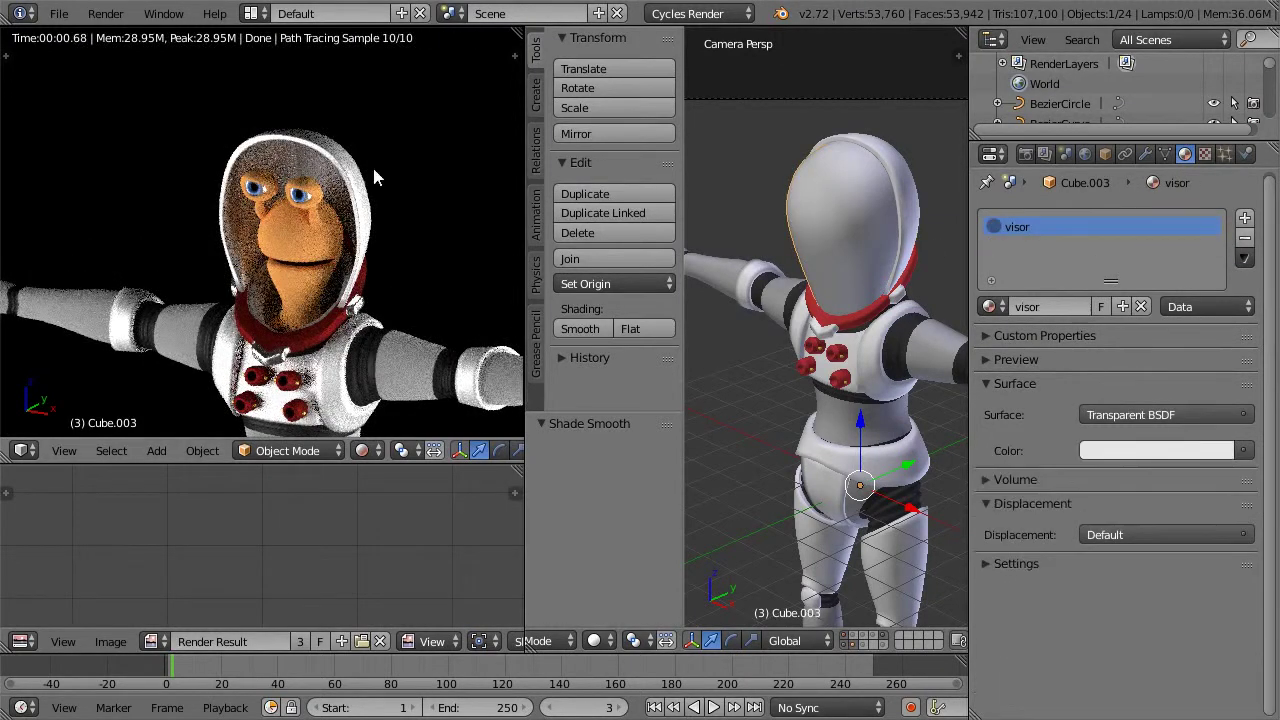
{"action": "left_click", "coordinate": [1124, 416]}
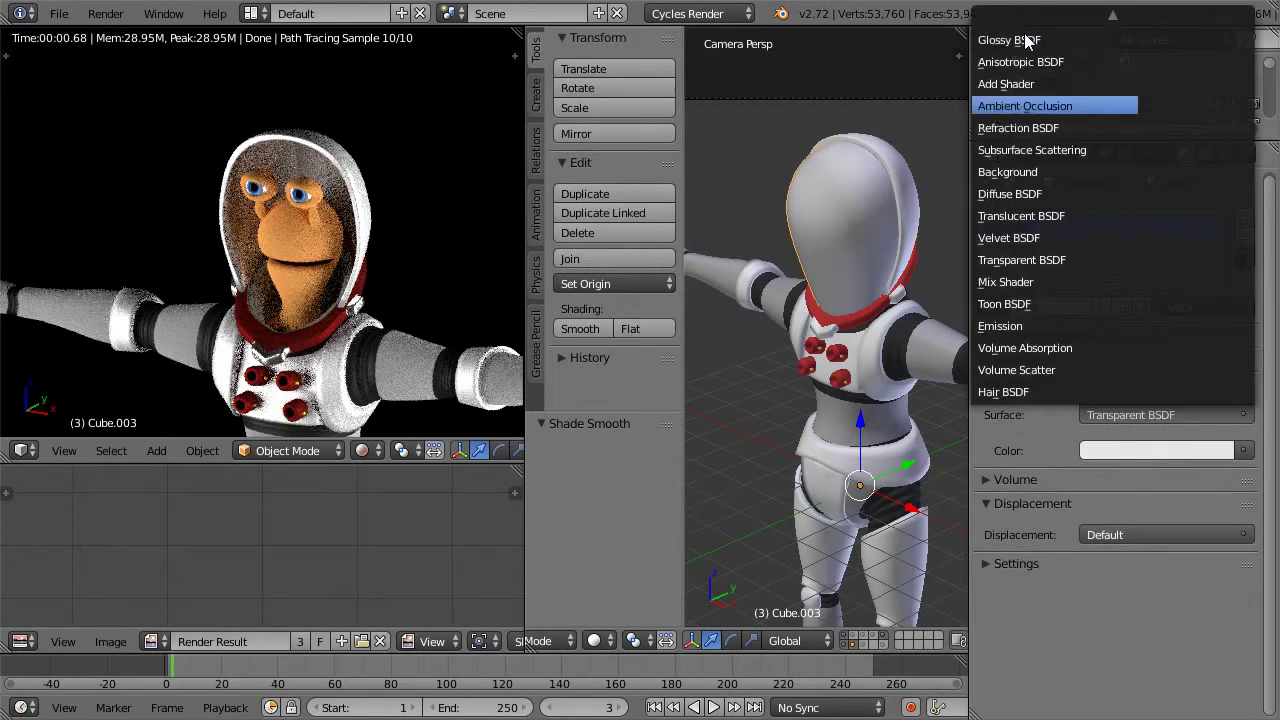
{"action": "scroll", "coordinate": [1030, 172], "scroll_direction": "up", "scroll_amount": 2}
{"action": "left_click", "coordinate": [1076, 48]}
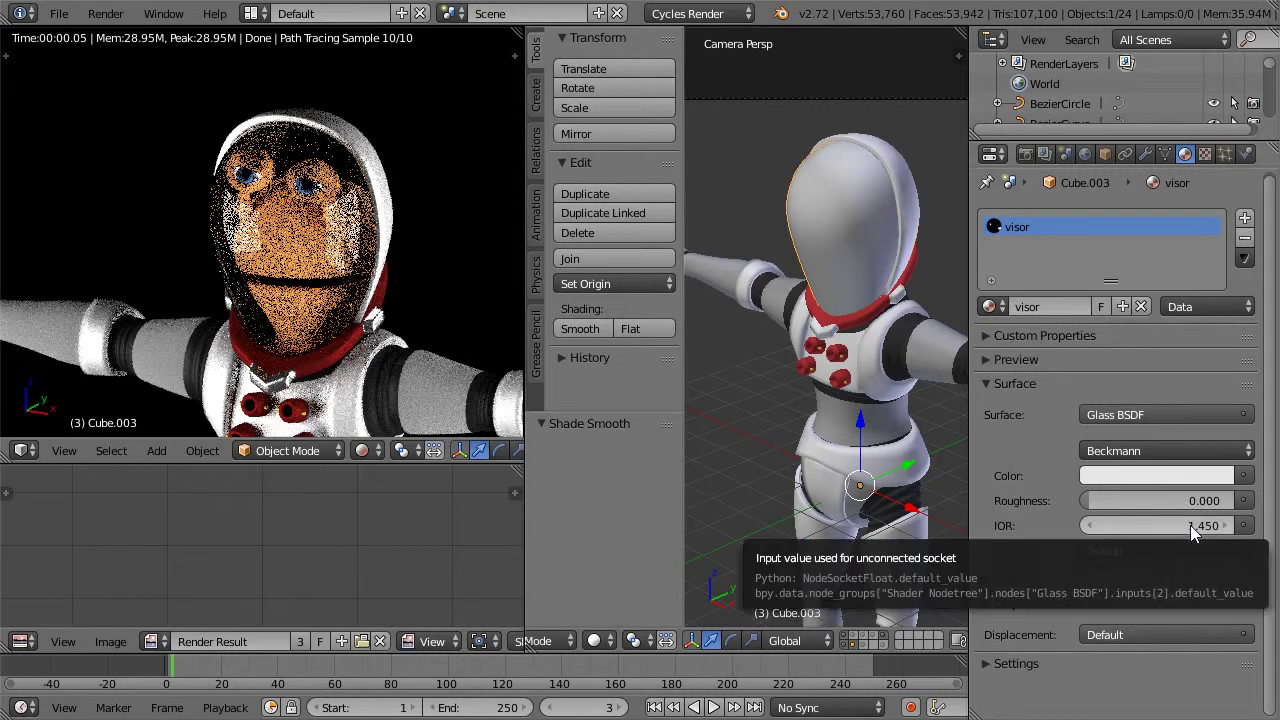
Step: Try IOR values of 0.150, 1 and 1.1 for the visor's Glass BSDF
{"action": "left_click_drag", "start_coordinate": [1201, 526], "coordinate": [1170, 526]}
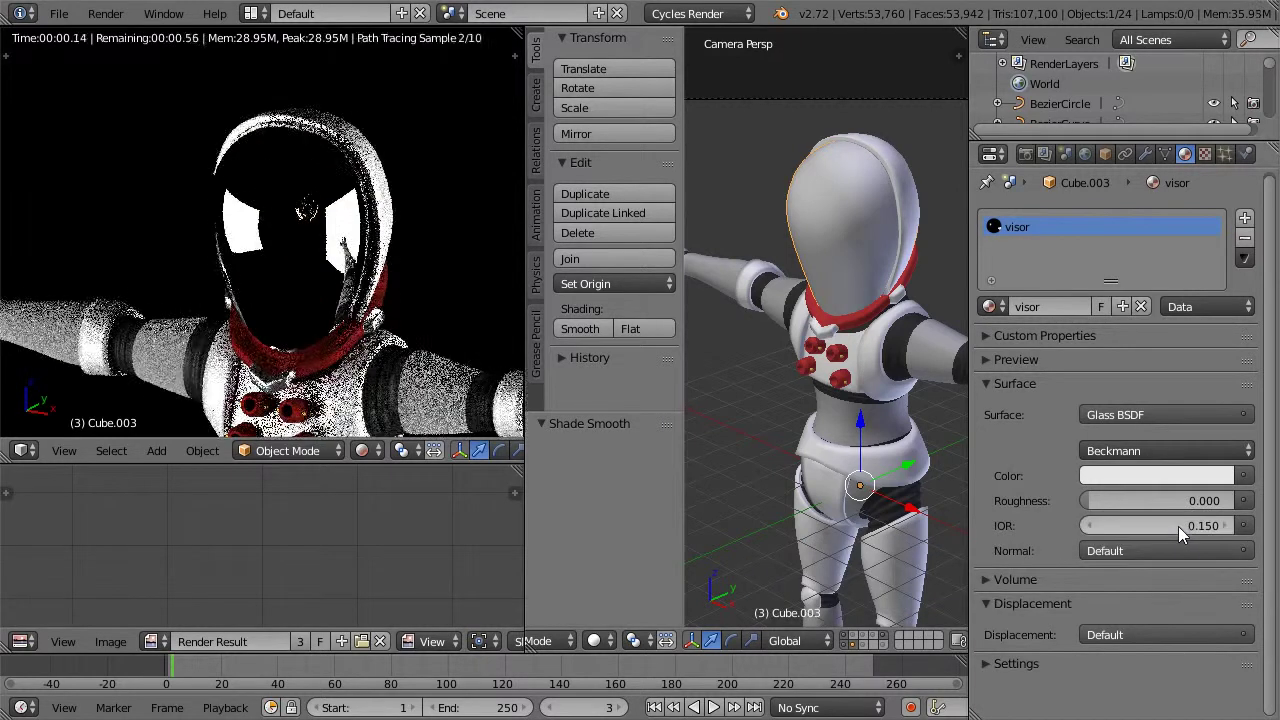
{"action": "left_click", "coordinate": [1181, 525]}
{"action": "type", "text": "1"}
{"action": "key", "text": "Return"}
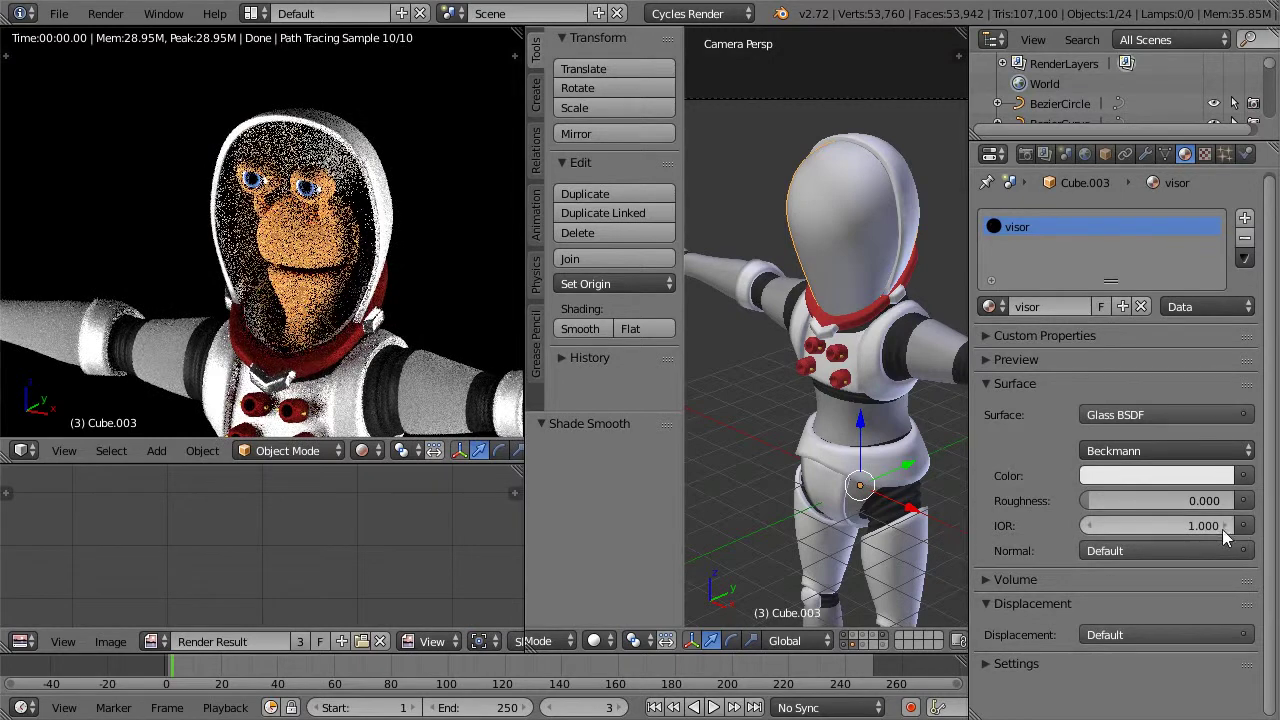
{"action": "left_click", "coordinate": [1218, 529]}
{"action": "type", "text": "1.1"}
{"action": "key", "text": "Return"}
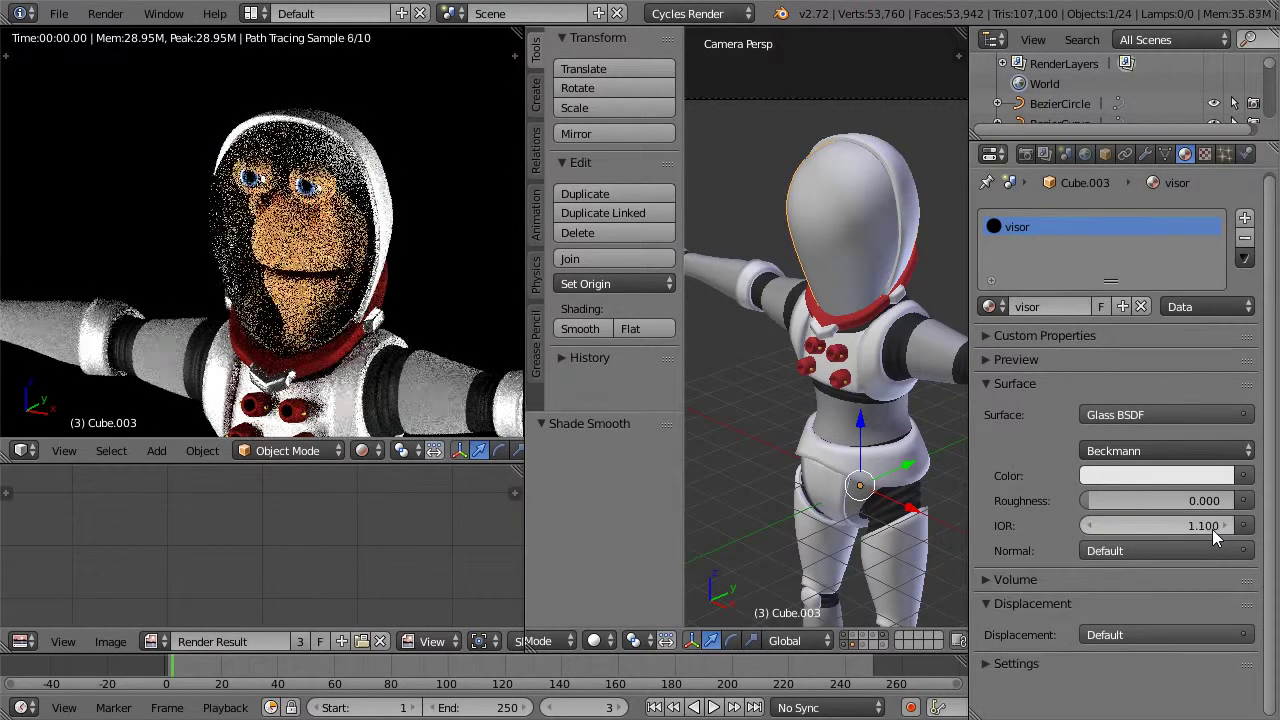
Step: Set the visor's Glass BSDF to an IOR of 1.01 and a roughness of 0.055
{"action": "left_click", "coordinate": [1212, 529]}
{"action": "type", "text": "1"}
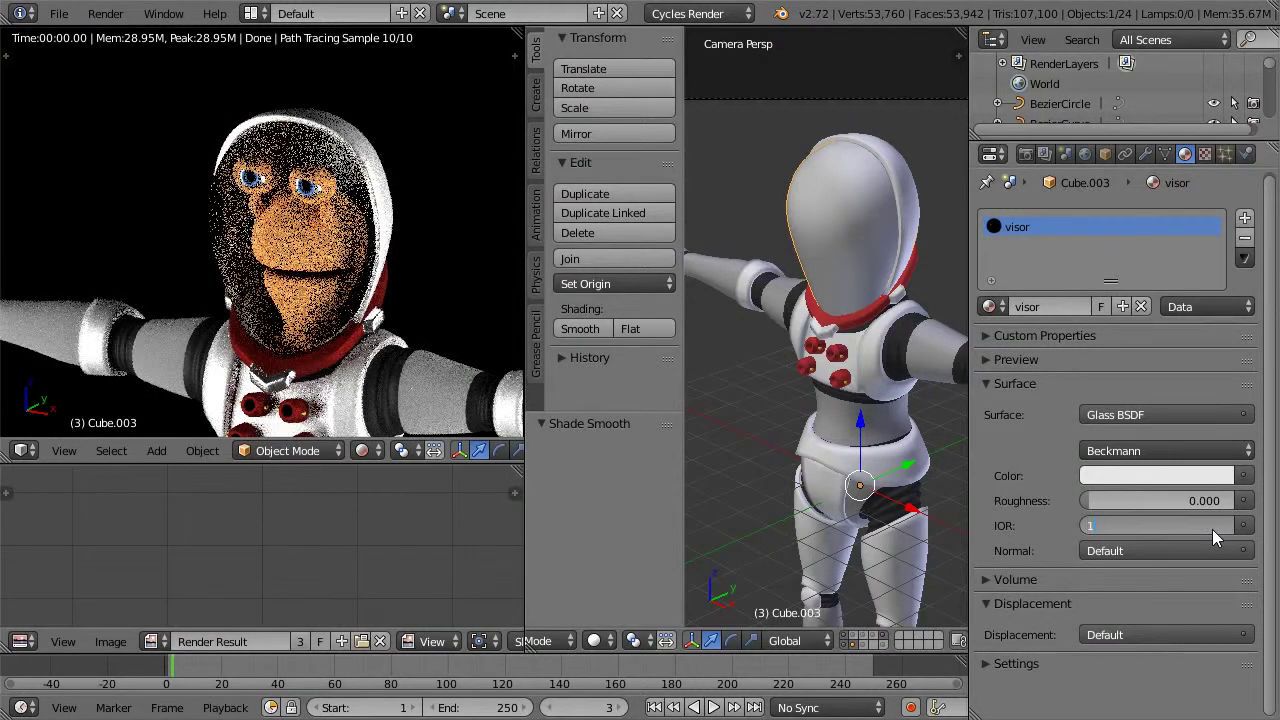
{"action": "type", "text": ".01"}
{"action": "key", "text": "Return"}
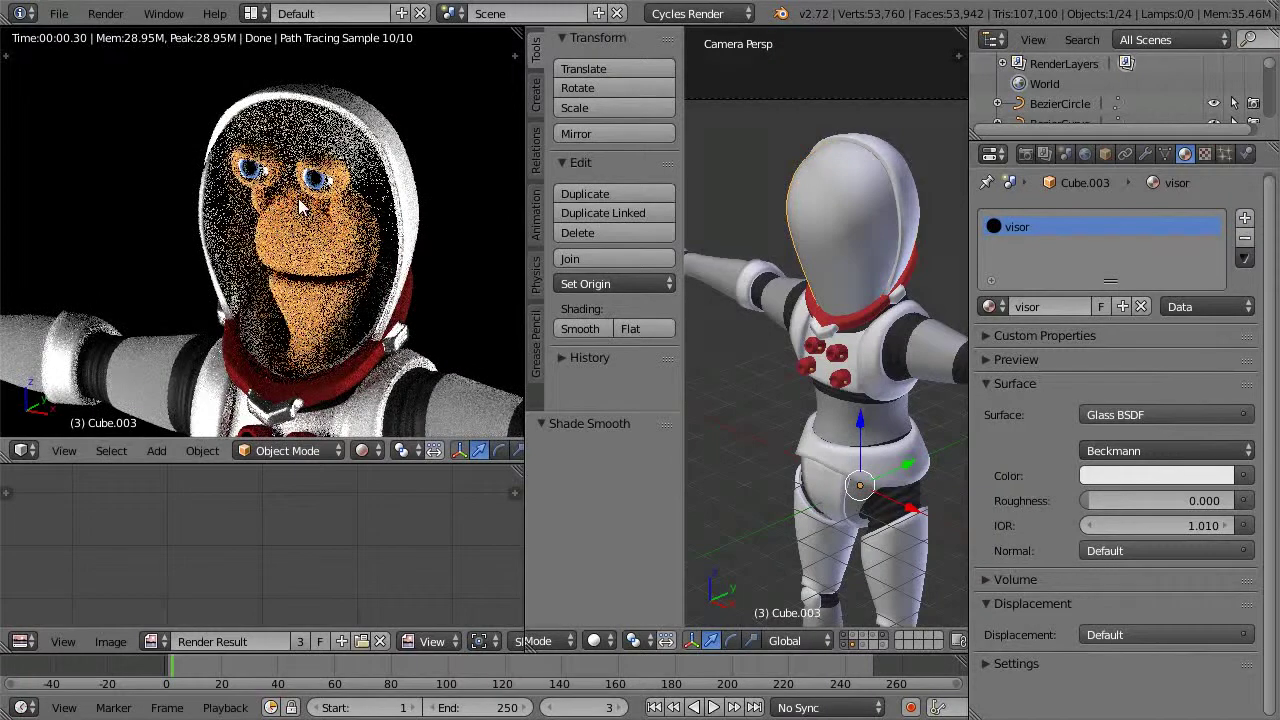
{"action": "left_click_drag", "start_coordinate": [1132, 506], "coordinate": [1099, 504]}
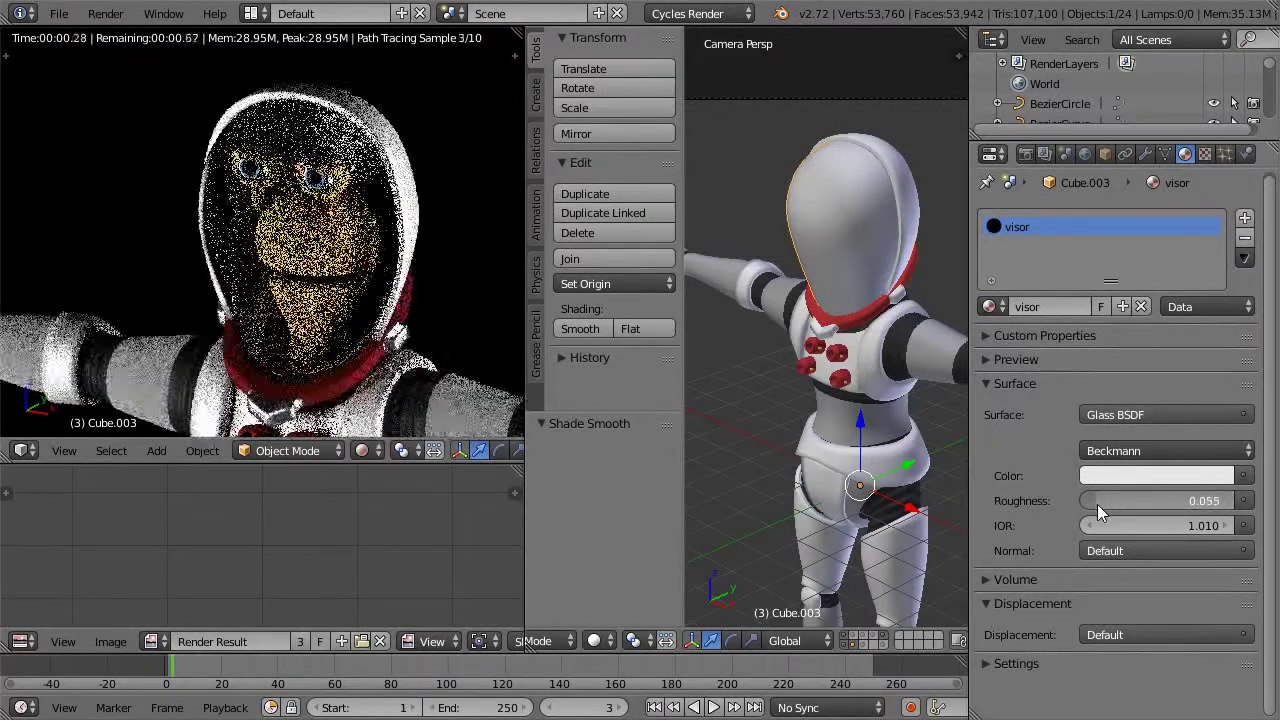
{"action": "left_click", "coordinate": [1102, 476]}
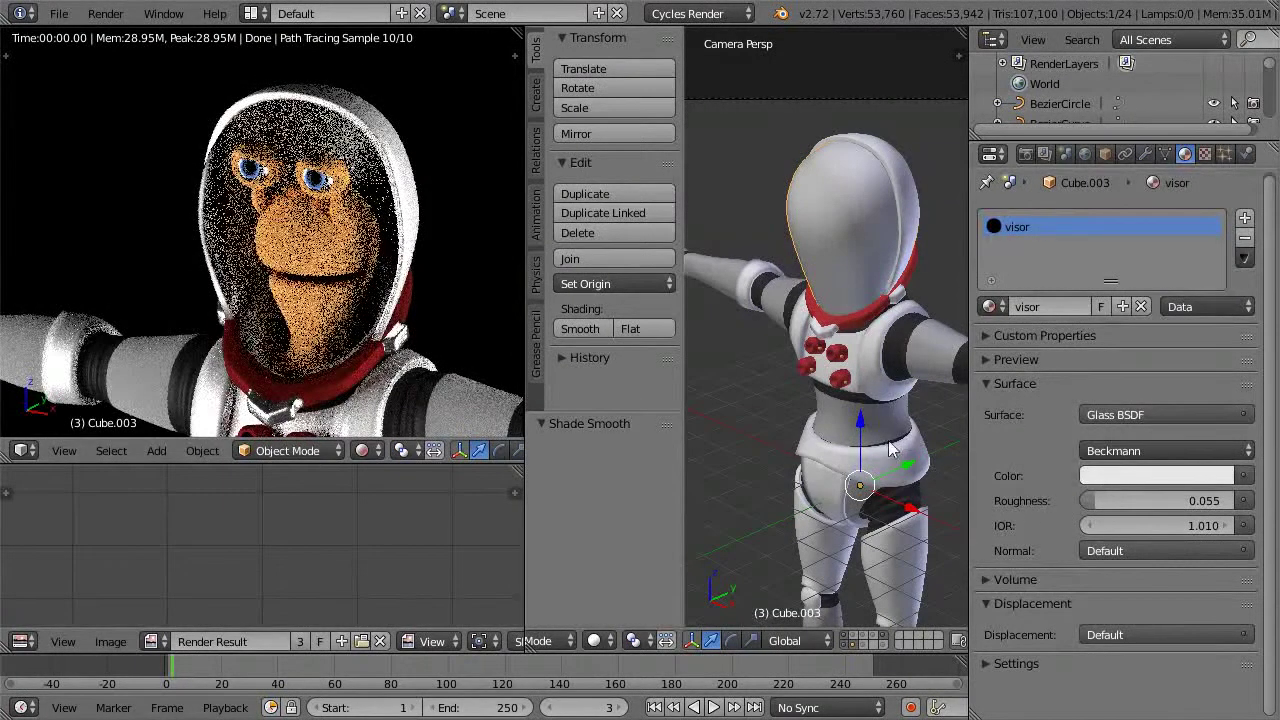
Step: Set the preview samples in the render sampling settings to 100 and check the rendered visor from different angles
{"action": "scroll", "coordinate": [414, 263], "scroll_direction": "down", "scroll_amount": 3}
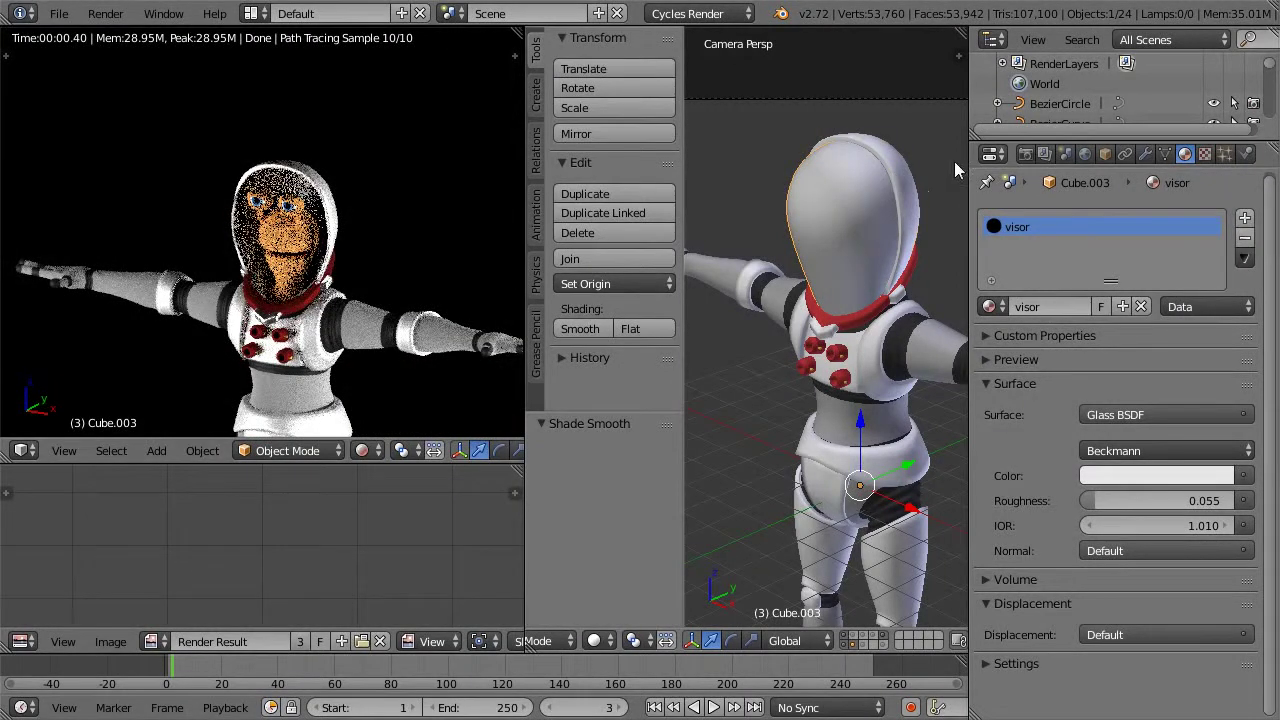
{"action": "left_click", "coordinate": [1027, 153]}
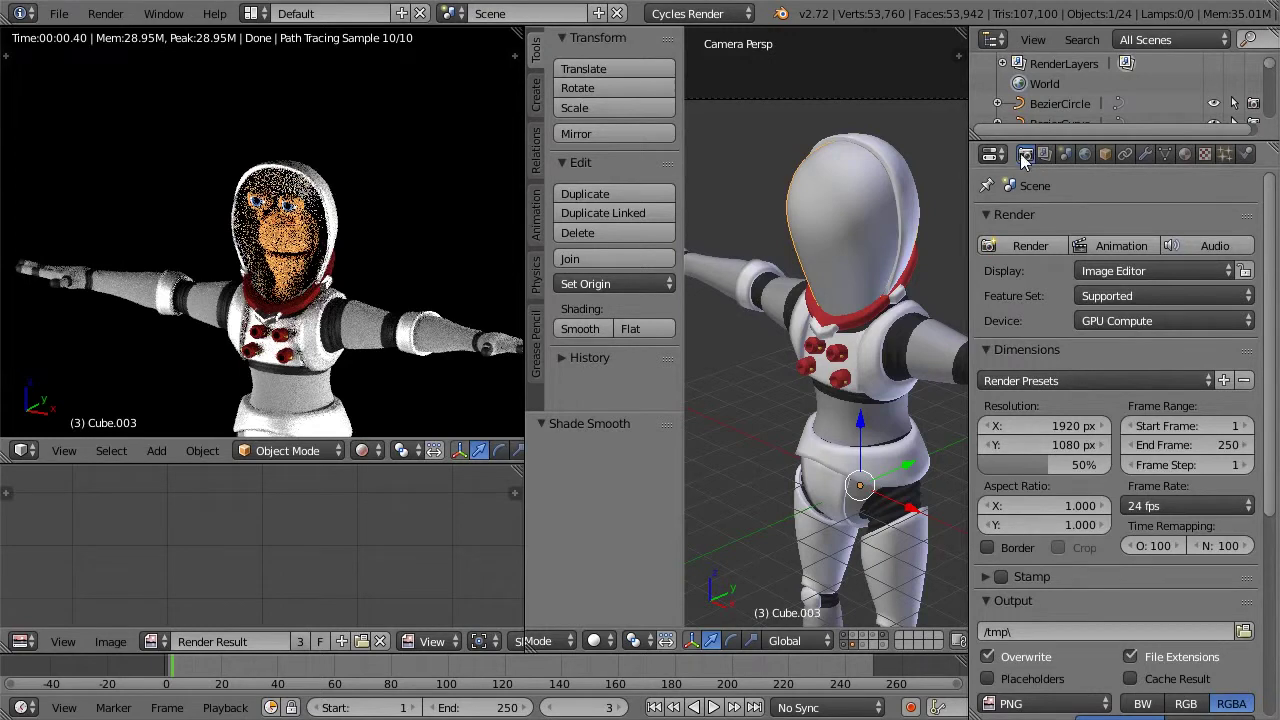
{"action": "scroll", "coordinate": [1150, 424], "scroll_direction": "down", "scroll_amount": 5}
{"action": "scroll", "coordinate": [1150, 422], "scroll_direction": "down", "scroll_amount": 3}
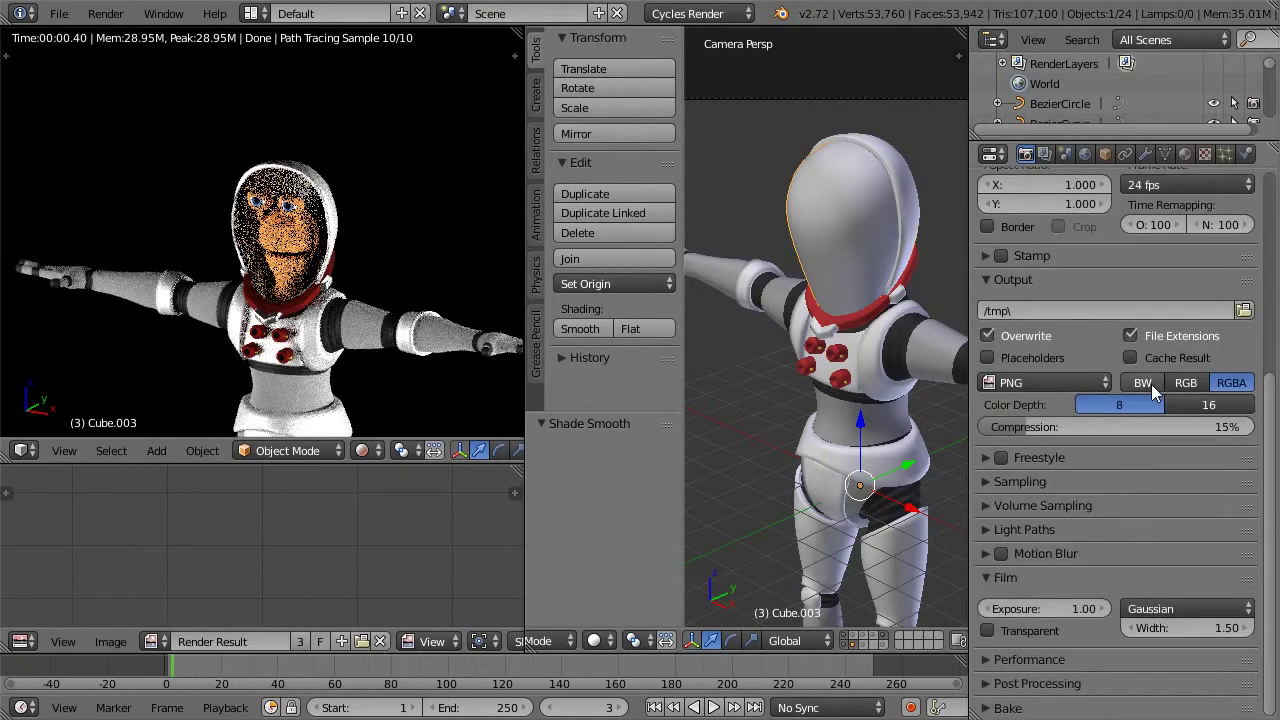
{"action": "left_click", "coordinate": [989, 479]}
{"action": "scroll", "coordinate": [1132, 566], "scroll_direction": "down", "scroll_amount": 2}
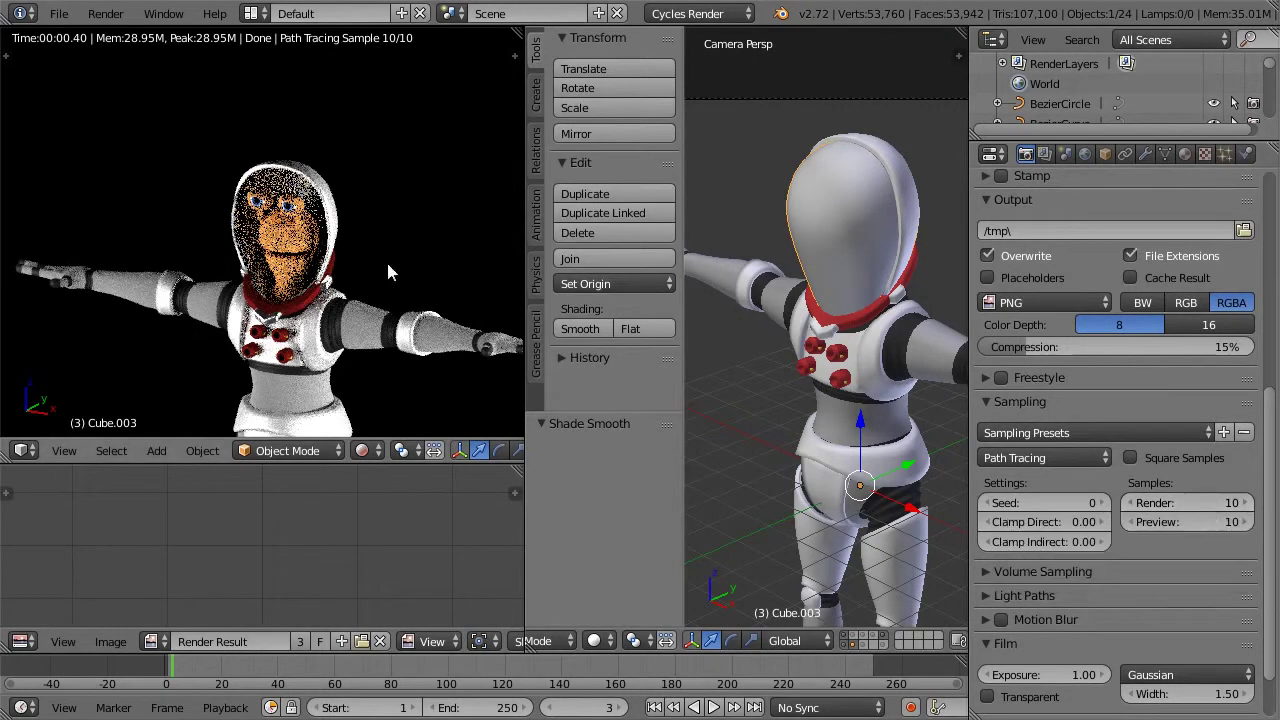
{"action": "left_click", "coordinate": [1213, 523]}
{"action": "type", "text": "100"}
{"action": "key", "text": "Return"}
{"action": "scroll", "coordinate": [283, 222], "scroll_direction": "up", "scroll_amount": 3}
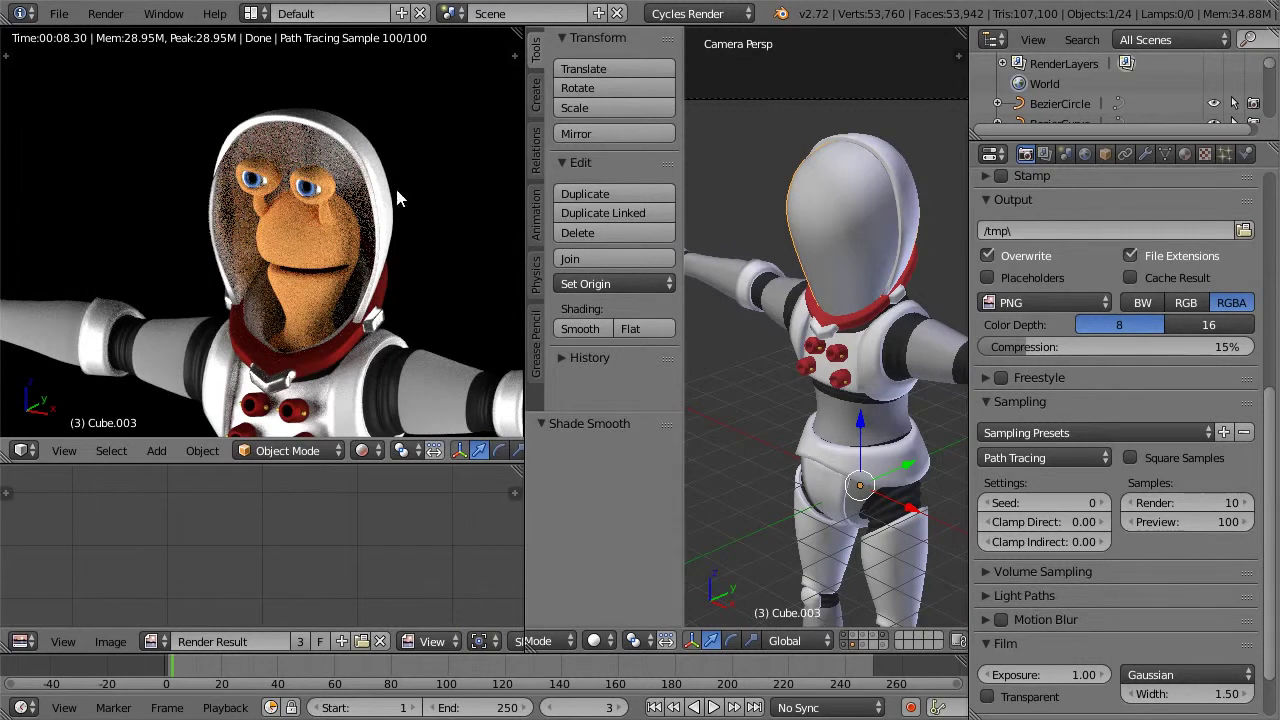
{"action": "scroll", "coordinate": [397, 190], "scroll_direction": "down", "scroll_amount": 1}
{"action": "mouse_move", "coordinate": [397, 190]}
{"action": "middle_mouse_down"}
{"action": "mouse_move", "coordinate": [293, 197]}
{"action": "mouse_move", "coordinate": [230, 263]}
{"action": "middle_mouse_up"}
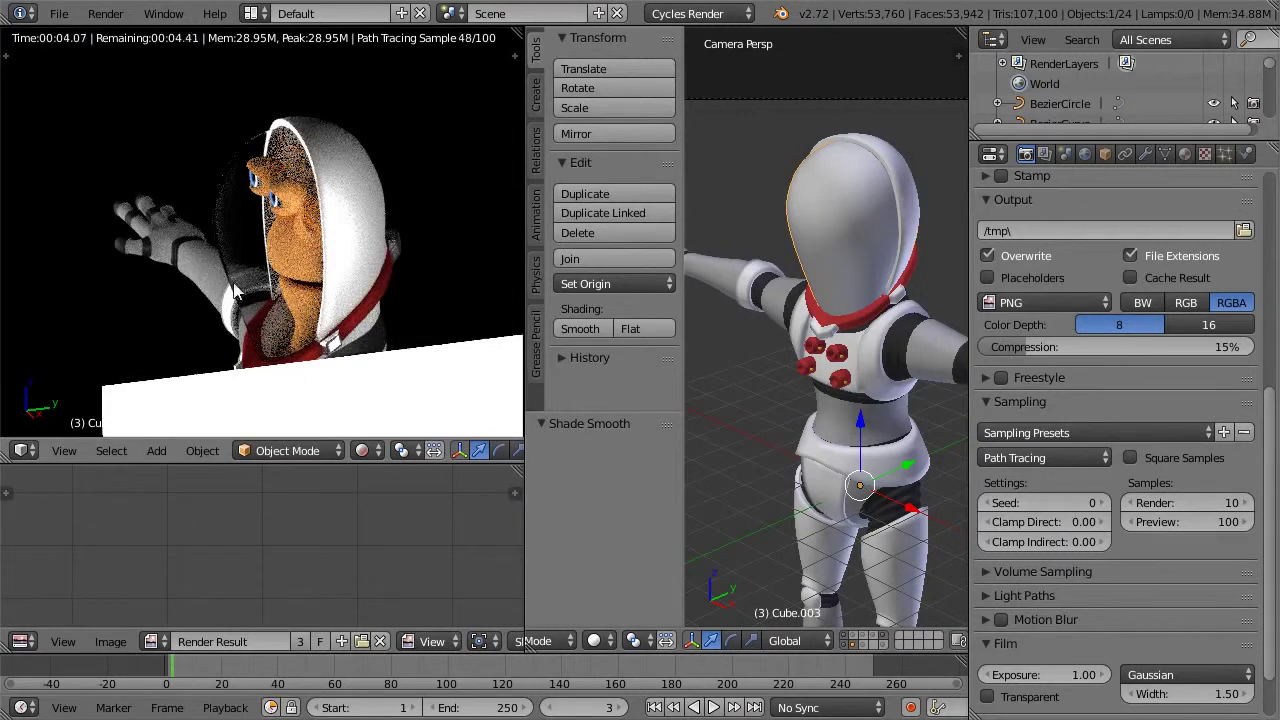
{"action": "key", "text": "KP_1"}
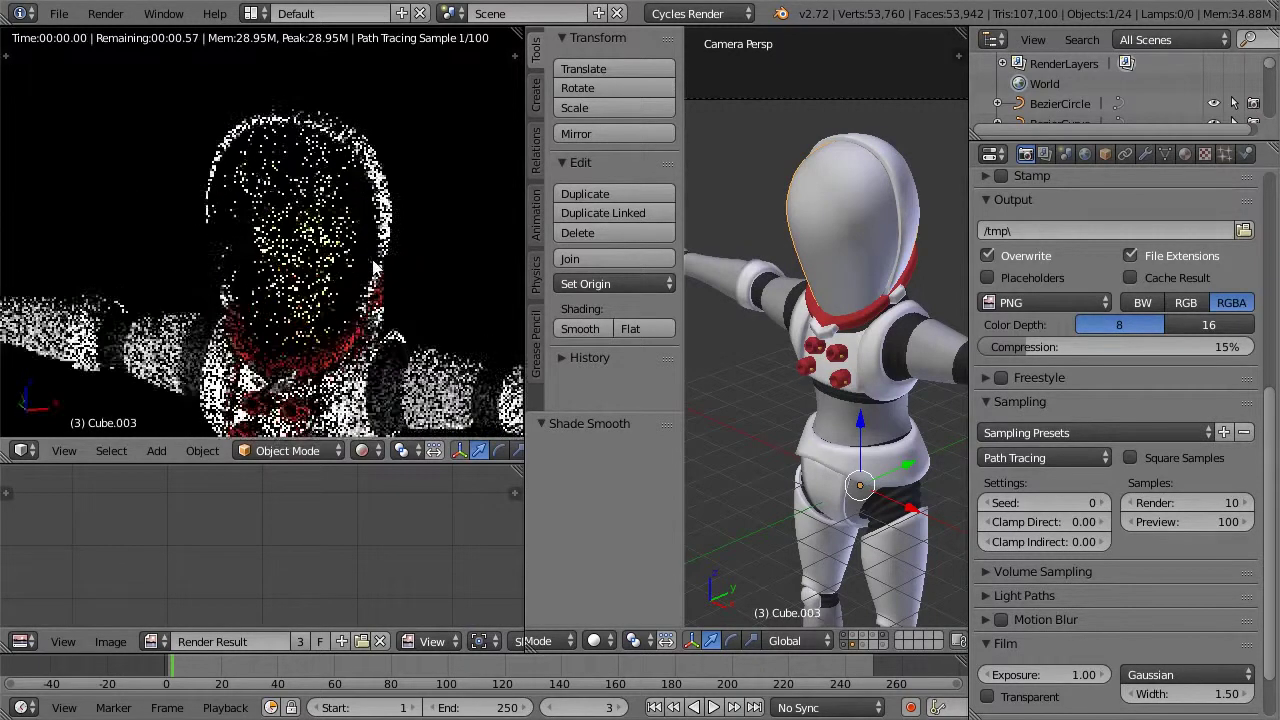
Step: Inspect the rendered face behind the visor up close, and view the full character from the front
{"action": "scroll", "coordinate": [327, 193], "scroll_direction": "up", "scroll_amount": 5}
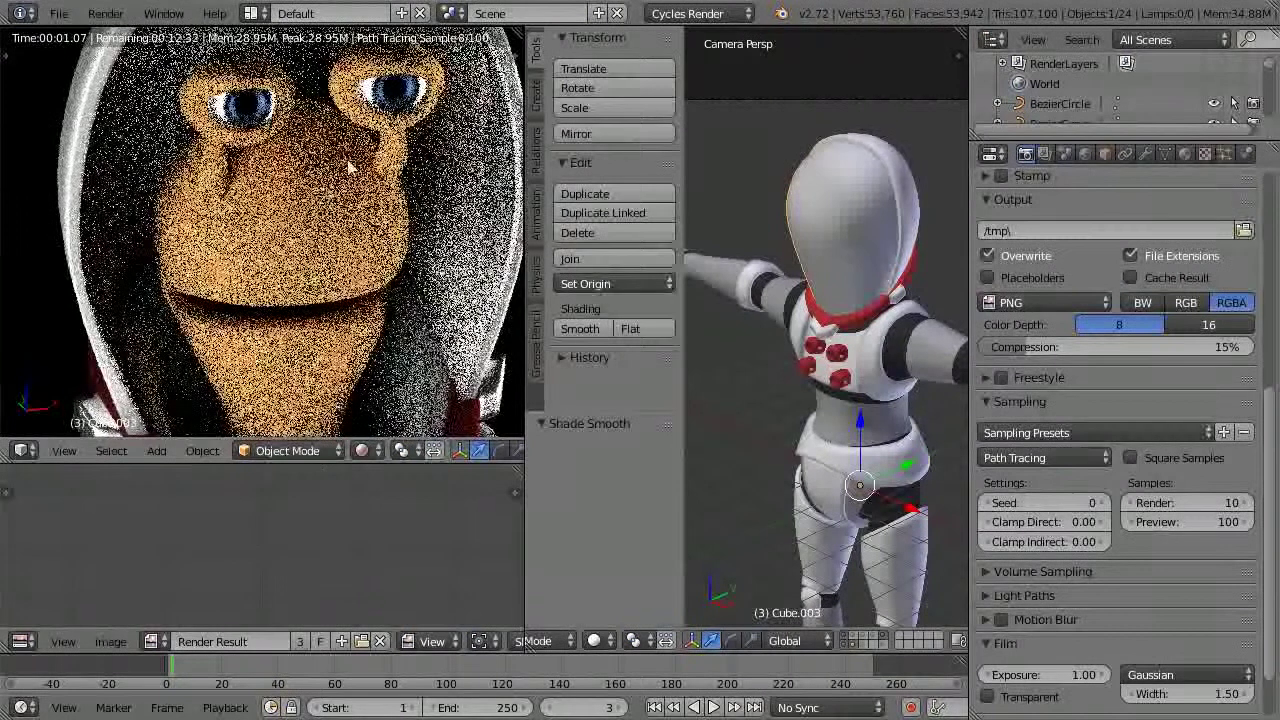
{"action": "scroll", "coordinate": [365, 220], "scroll_direction": "down", "scroll_amount": 5}
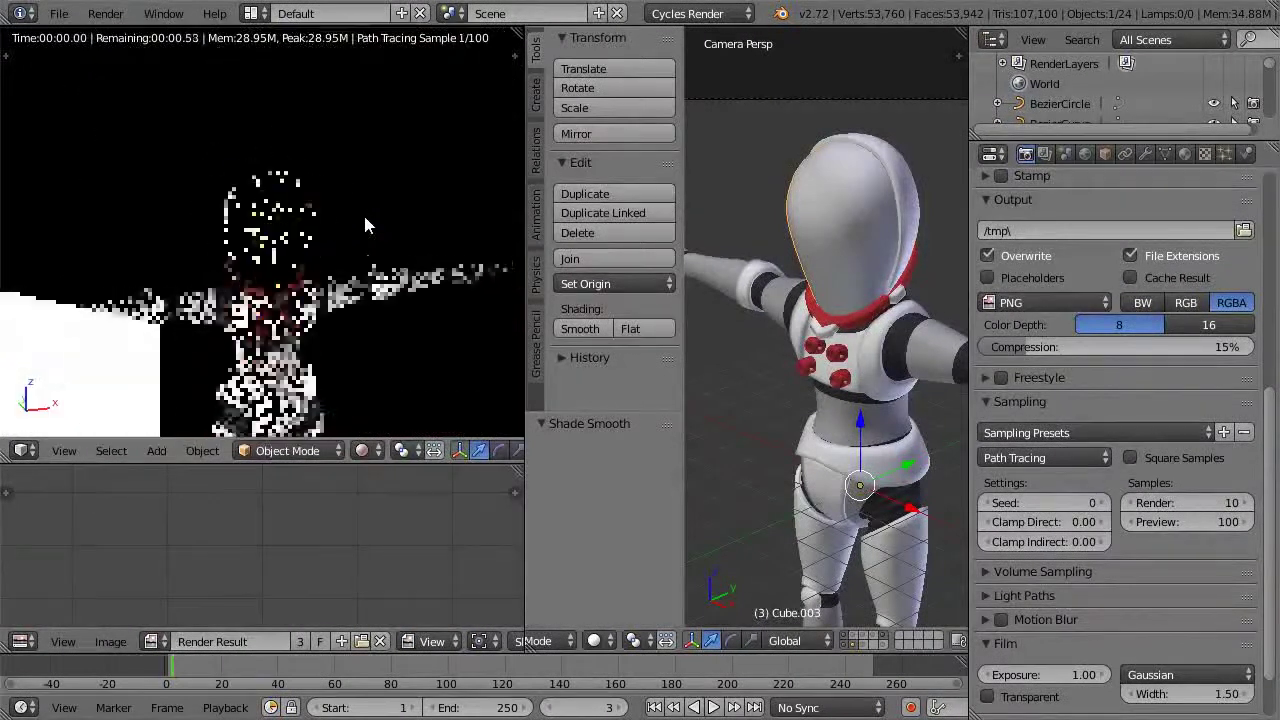
{"action": "key", "text": "KP_1"}
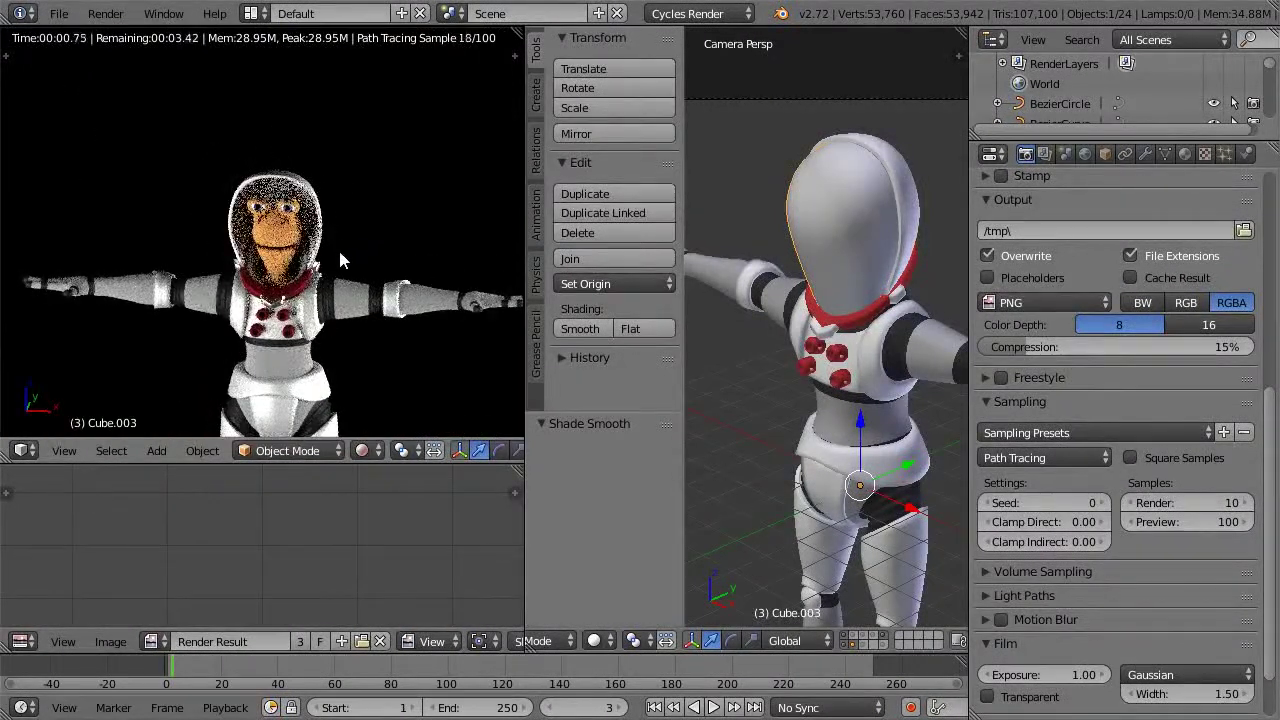
{"action": "scroll", "coordinate": [326, 216], "scroll_direction": "down", "scroll_amount": 3}
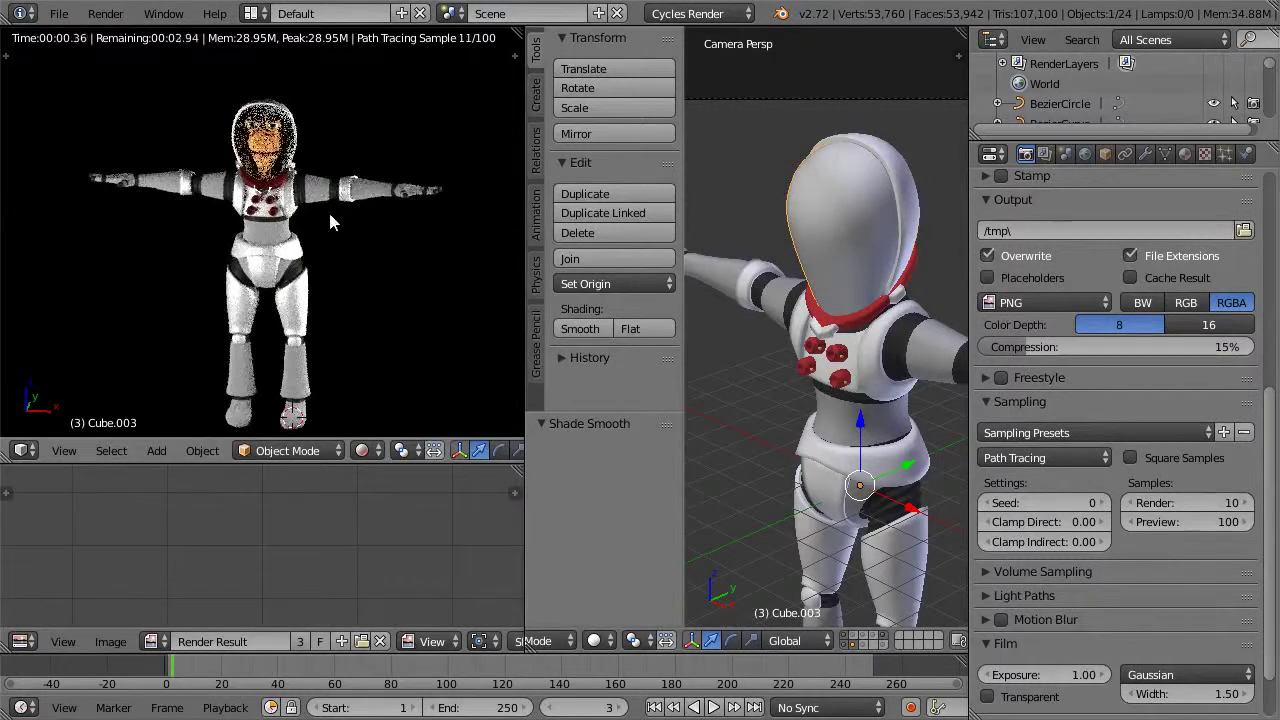
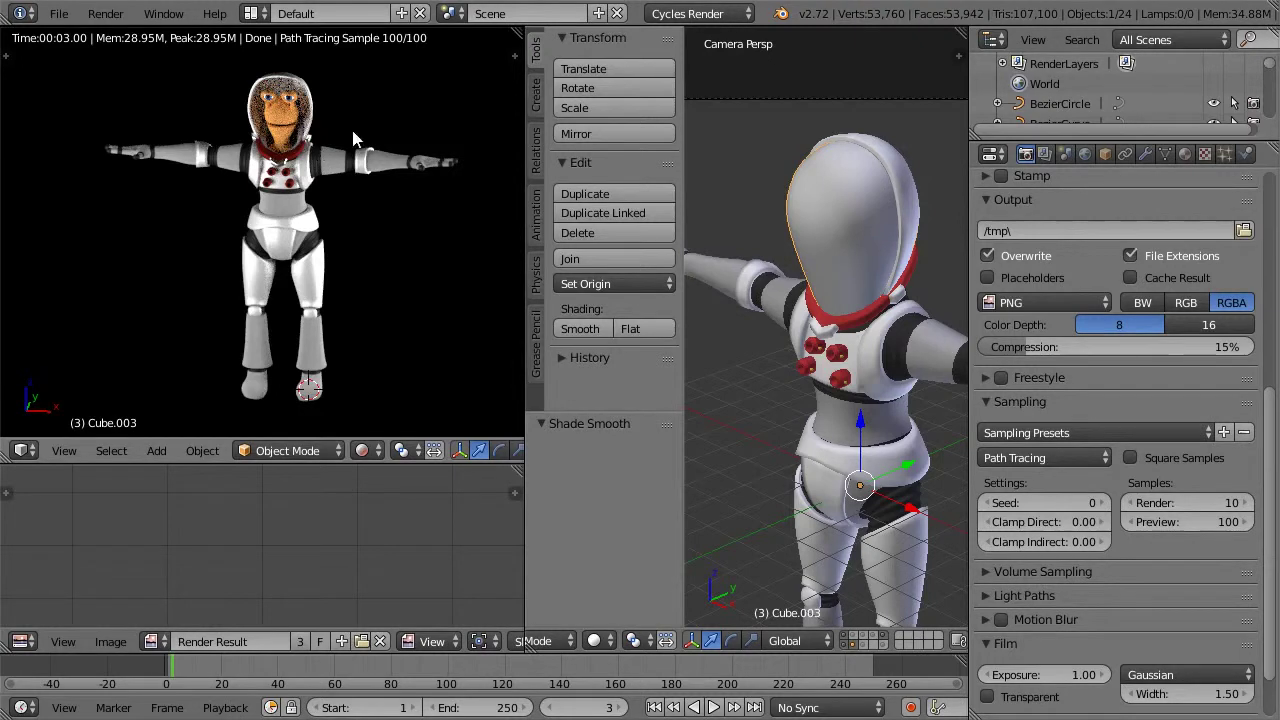
Step: Return the rendered preview to solid shading and hide the tool shelf beside the camera view
{"action": "key", "text": "shift+z"}
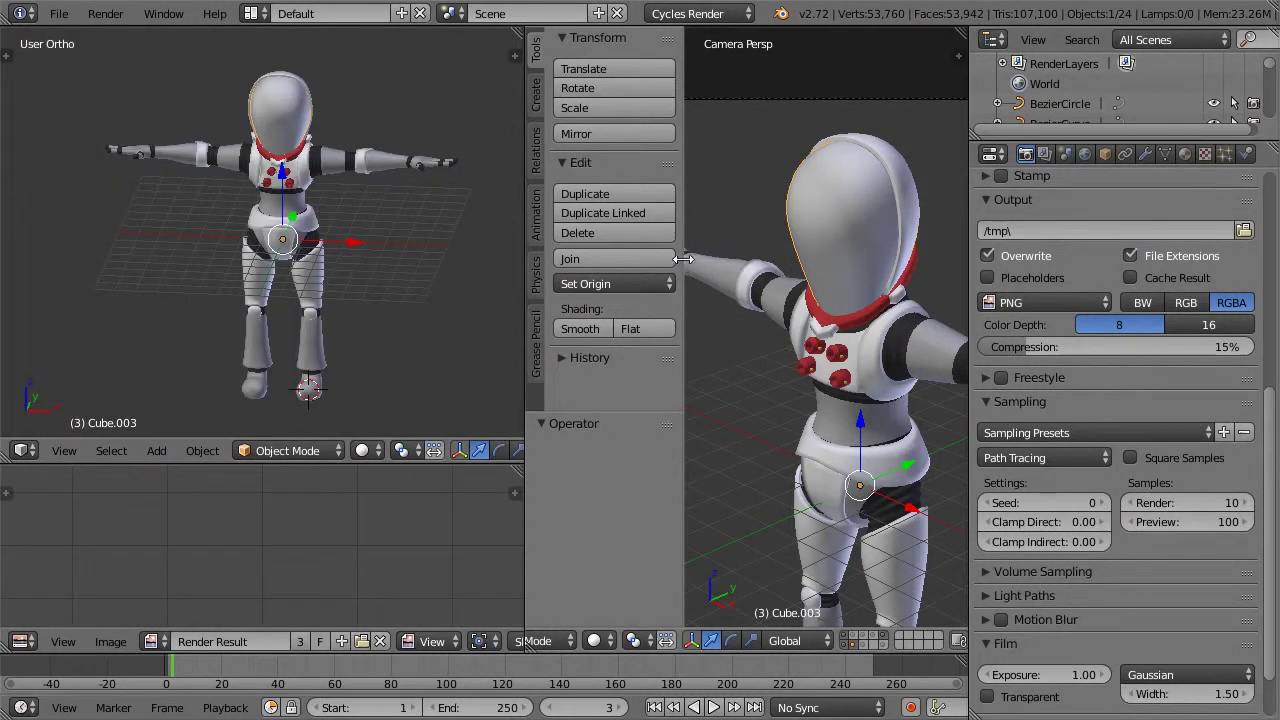
{"action": "left_click_drag", "start_coordinate": [684, 261], "coordinate": [512, 261]}
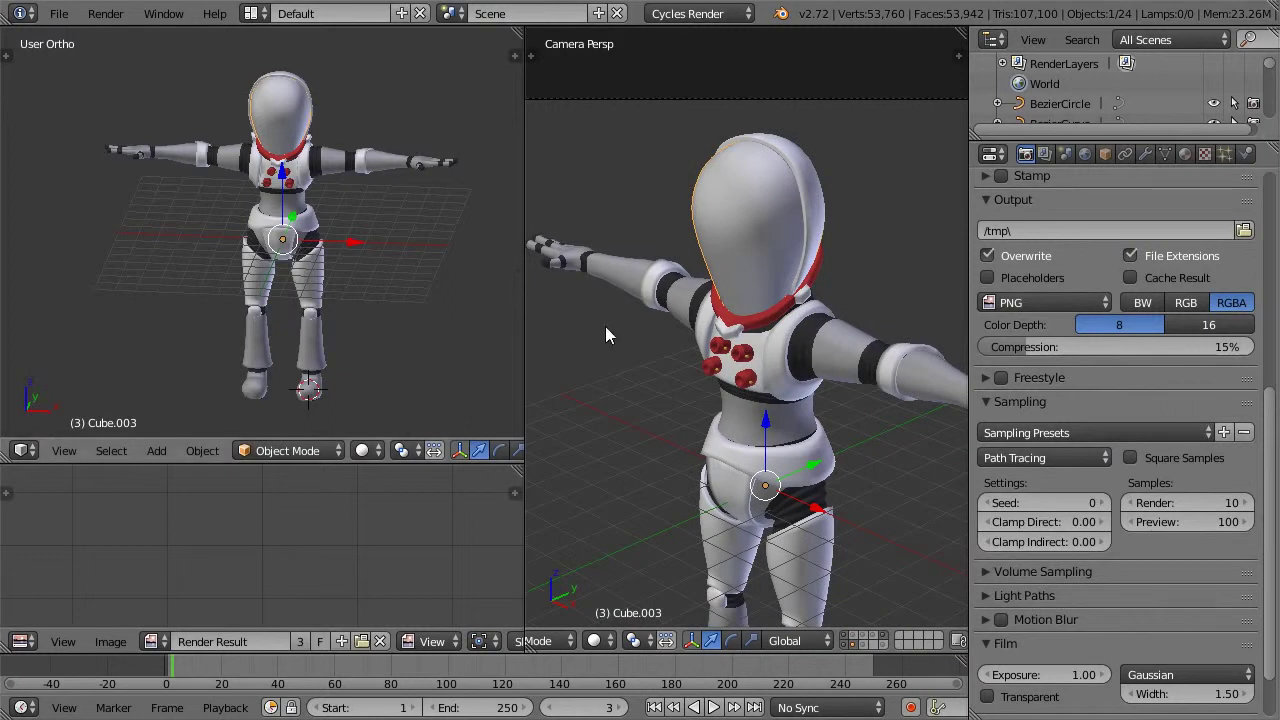
{"action": "scroll", "coordinate": [711, 373], "scroll_direction": "down", "scroll_amount": 3}
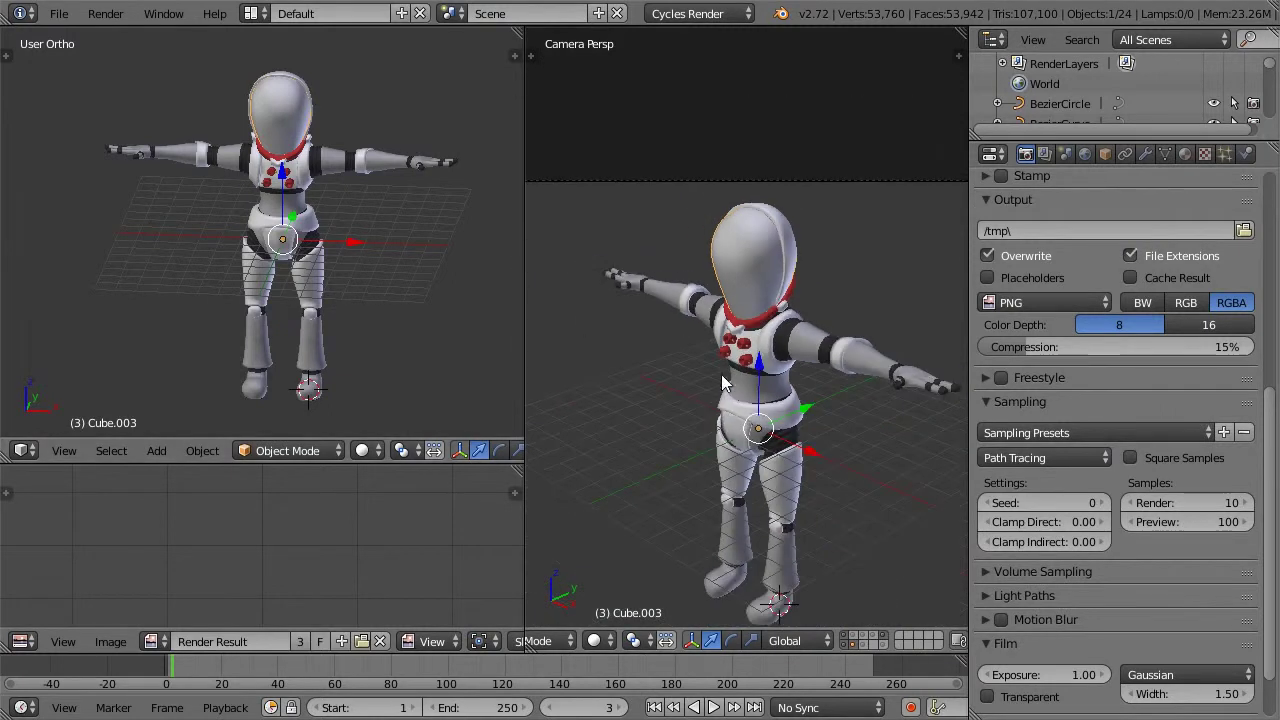
Step: Open the suit body mesh for editing and frame its lower leg in front view
{"action": "middle_click_drag", "start_coordinate": [741, 353], "coordinate": [731, 256], "text": "shift"}
{"action": "scroll", "coordinate": [778, 407], "scroll_direction": "up", "scroll_amount": 3}
{"action": "right_click", "coordinate": [780, 428]}
{"action": "key", "text": "Tab"}
{"action": "key", "text": "l"}
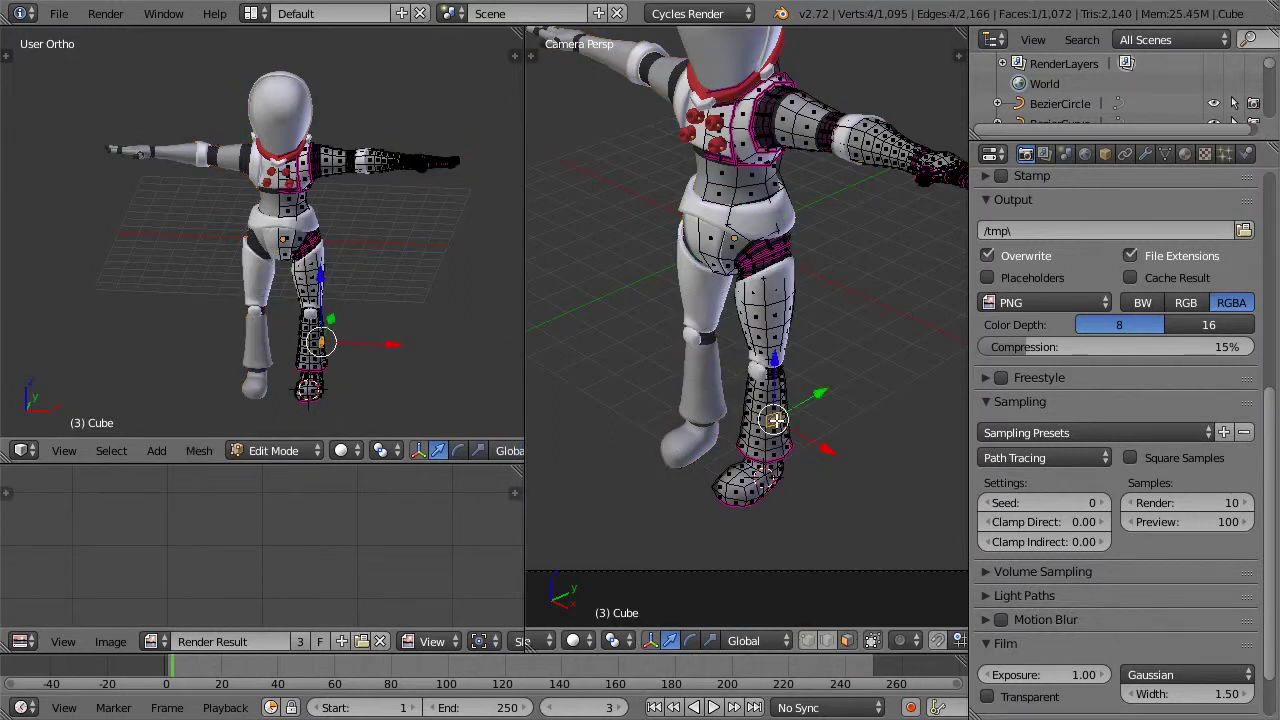
{"action": "key", "text": "KP_1"}
{"action": "key", "text": "KP_Decimal"}
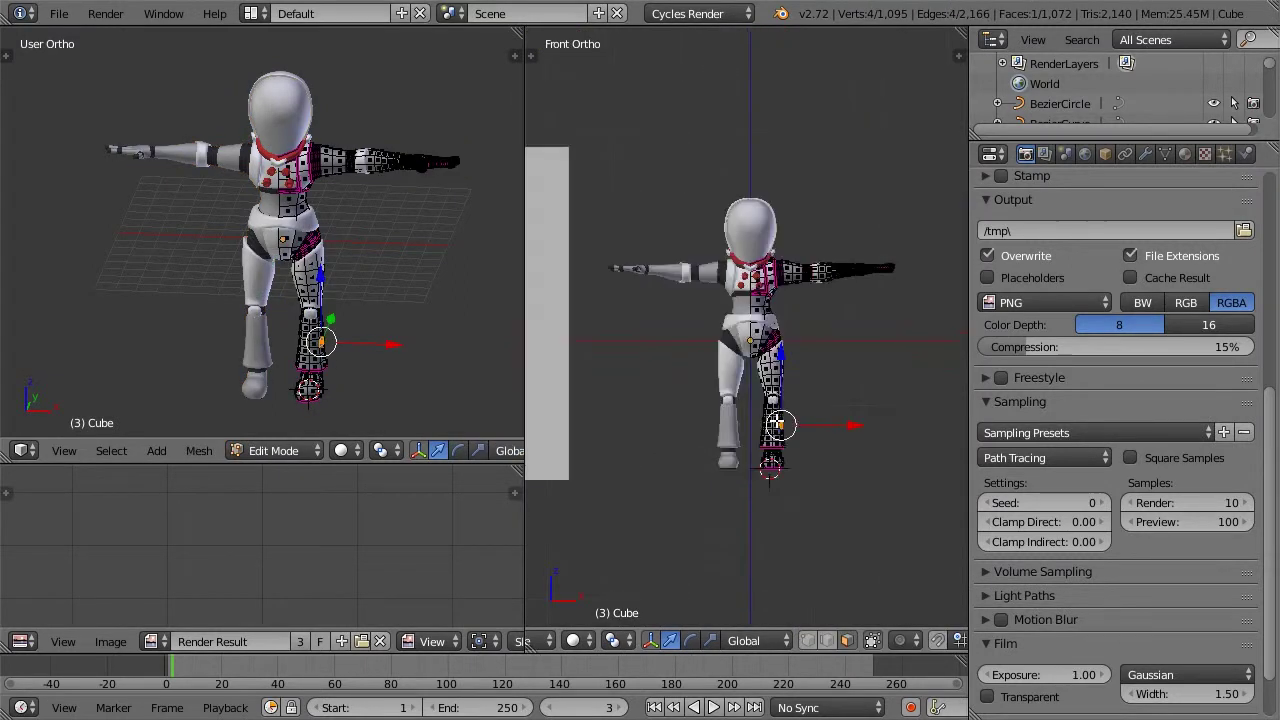
{"action": "scroll", "coordinate": [852, 338], "scroll_direction": "up", "scroll_amount": 5}
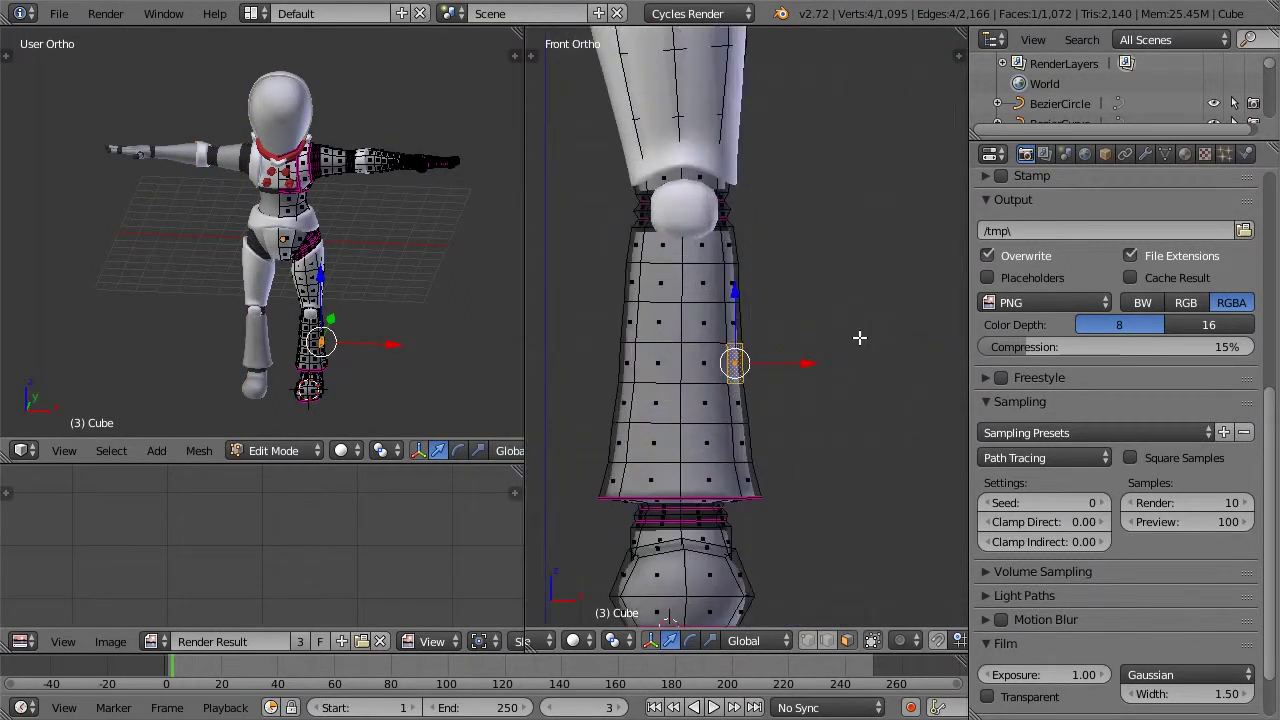
Step: Select all the face loops around the lower leg, from below the knee down to the flared cuff above the ankle
{"action": "right_click", "coordinate": [678, 252], "text": "alt"}
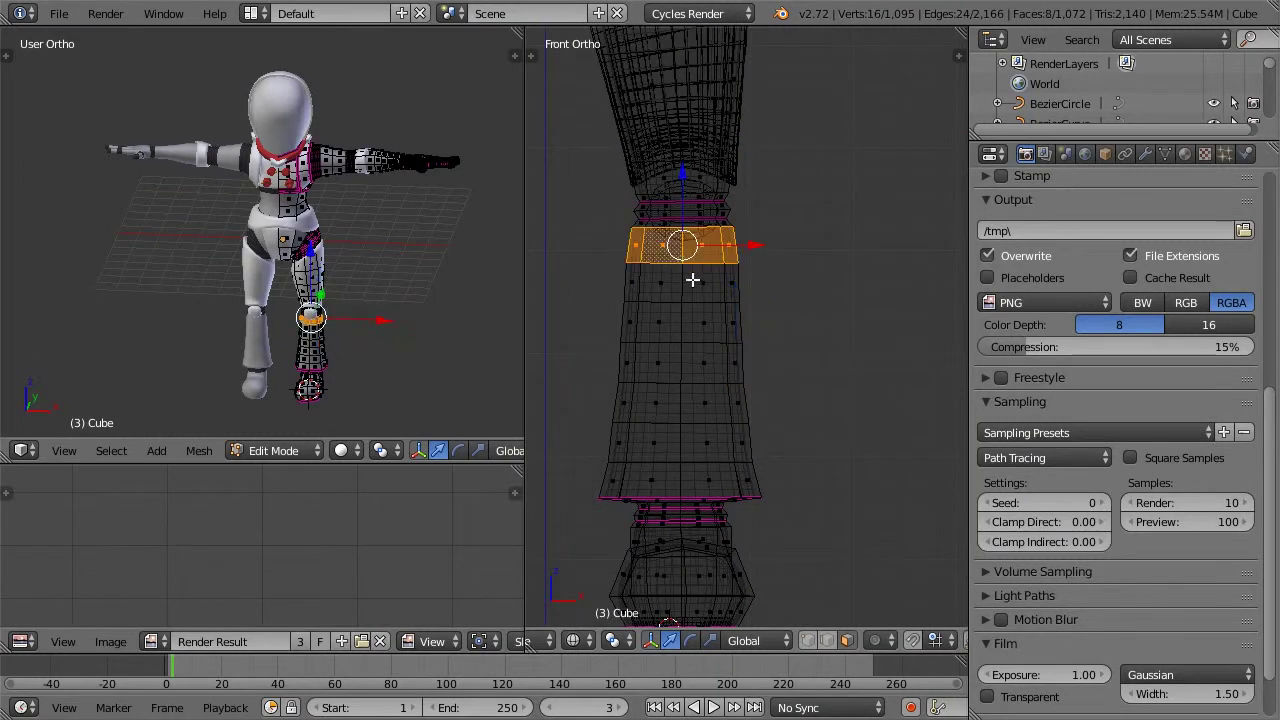
{"action": "right_click", "coordinate": [690, 282], "text": "alt+shift"}
{"action": "right_click", "coordinate": [686, 321], "text": "alt+shift"}
{"action": "right_click", "coordinate": [692, 374], "text": "alt+shift"}
{"action": "right_click", "coordinate": [682, 376], "text": "alt+shift"}
{"action": "right_click", "coordinate": [683, 362], "text": "alt+shift"}
{"action": "right_click", "coordinate": [690, 398], "text": "alt+shift"}
{"action": "right_click", "coordinate": [675, 440], "text": "alt+shift"}
{"action": "right_click", "coordinate": [690, 468], "text": "alt+shift"}
{"action": "middle_click_drag", "start_coordinate": [835, 440], "coordinate": [819, 470]}
{"action": "right_click", "coordinate": [820, 470], "text": "alt+shift"}
{"action": "middle_click_drag", "start_coordinate": [771, 343], "coordinate": [790, 320]}
{"action": "scroll", "coordinate": [1183, 165], "scroll_direction": "up", "scroll_amount": 4}
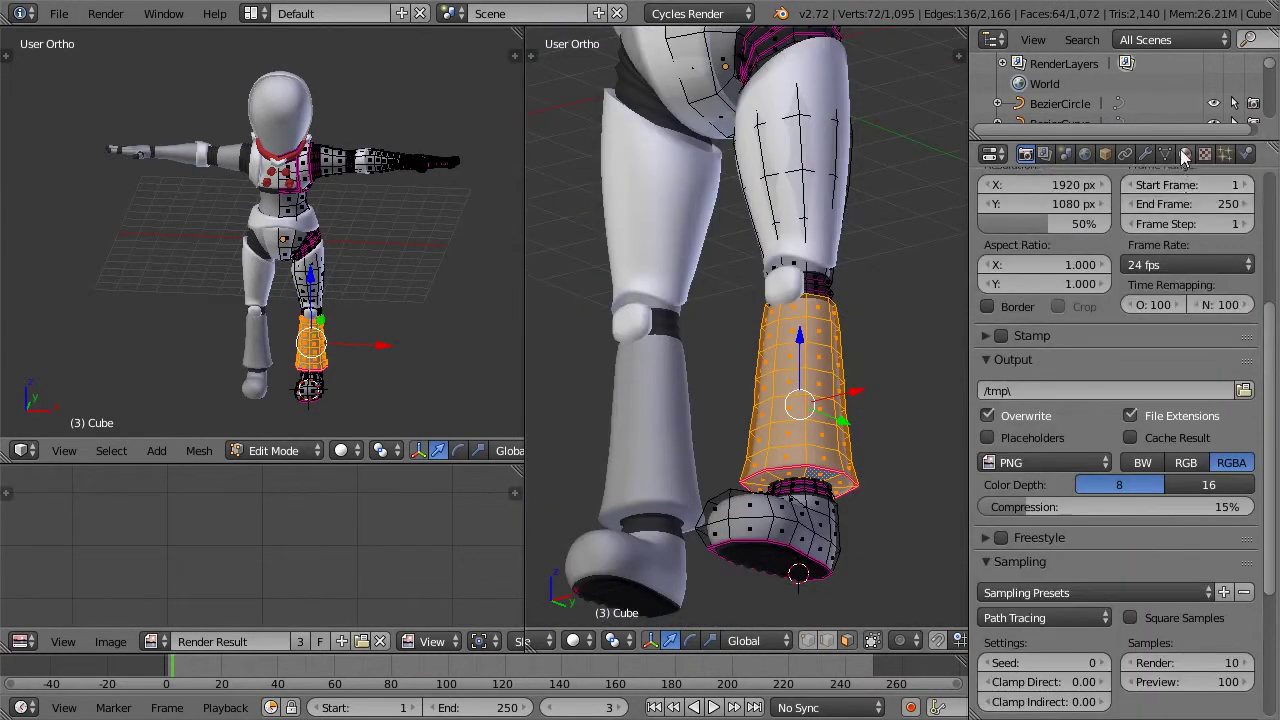
Step: Assign the w_plastic material to the selected lower-leg faces and leave Edit Mode
{"action": "left_click", "coordinate": [1184, 154]}
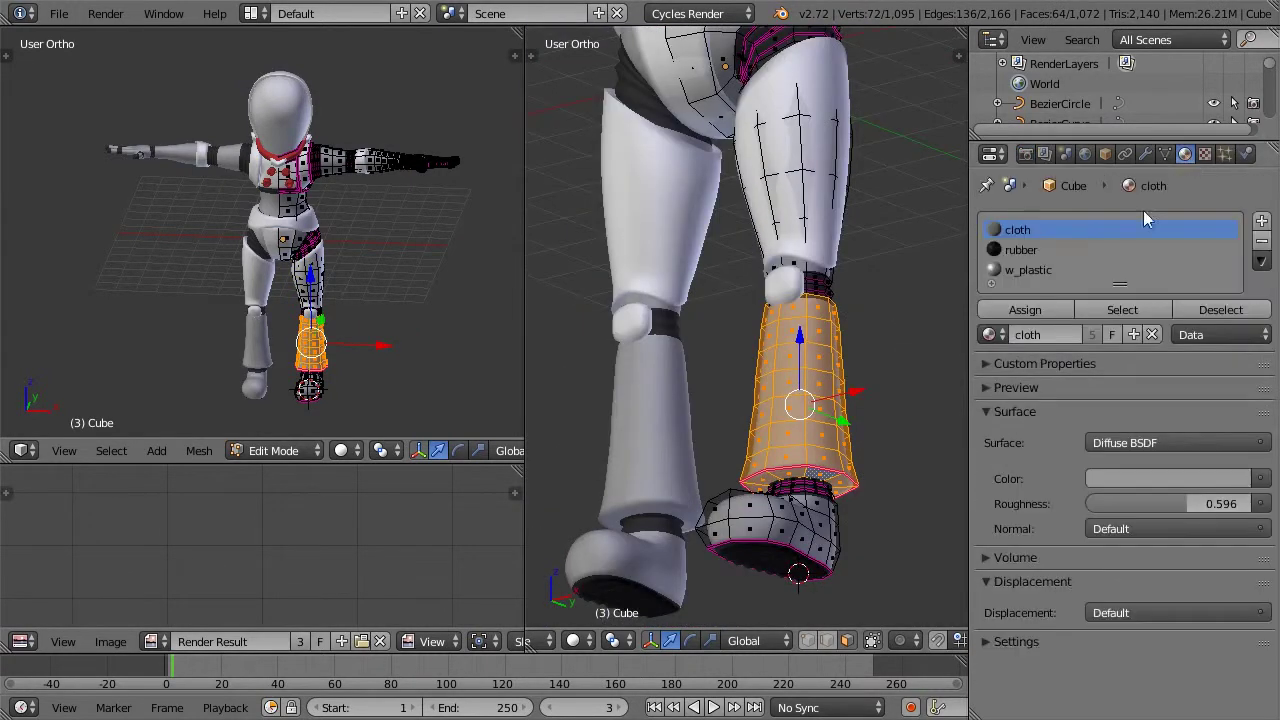
{"action": "left_click", "coordinate": [1020, 270]}
{"action": "left_click", "coordinate": [1022, 310]}
{"action": "scroll", "coordinate": [718, 349], "scroll_direction": "down", "scroll_amount": 6}
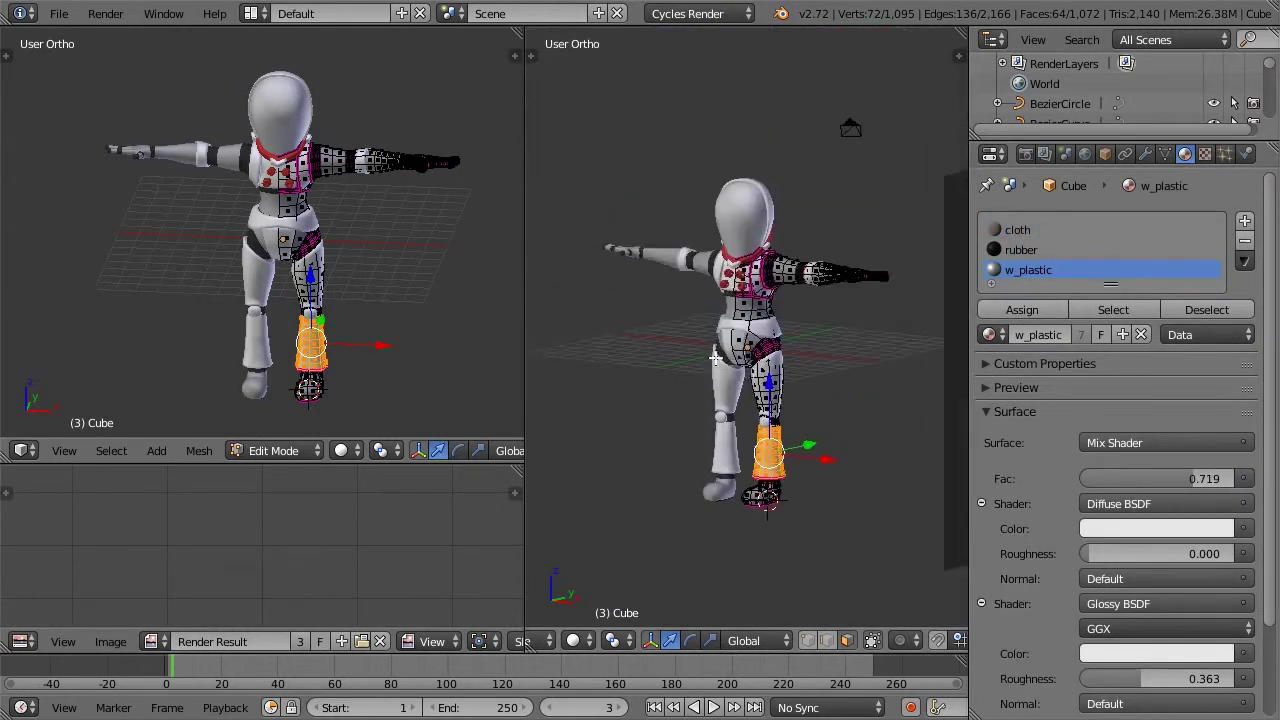
{"action": "scroll", "coordinate": [716, 357], "scroll_direction": "up", "scroll_amount": 8}
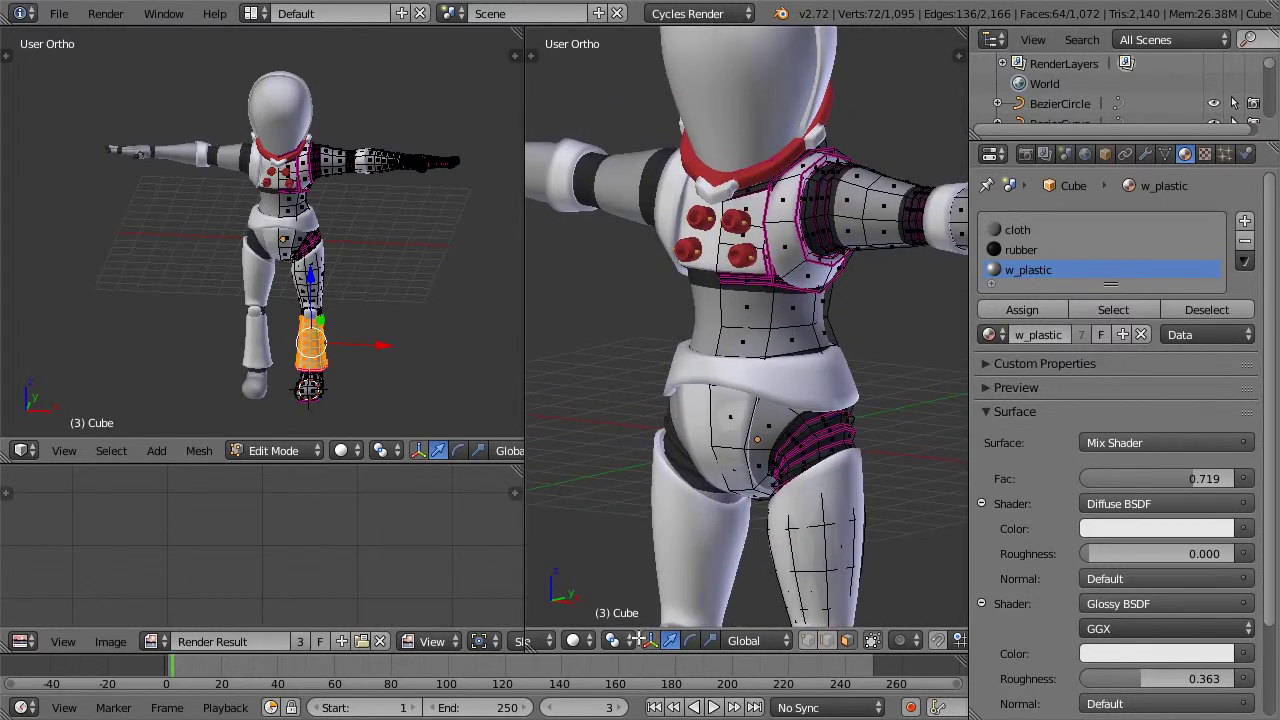
{"action": "scroll", "coordinate": [735, 647], "scroll_direction": "down", "scroll_amount": 5}
{"action": "scroll", "coordinate": [735, 645], "scroll_direction": "up", "scroll_amount": 5}
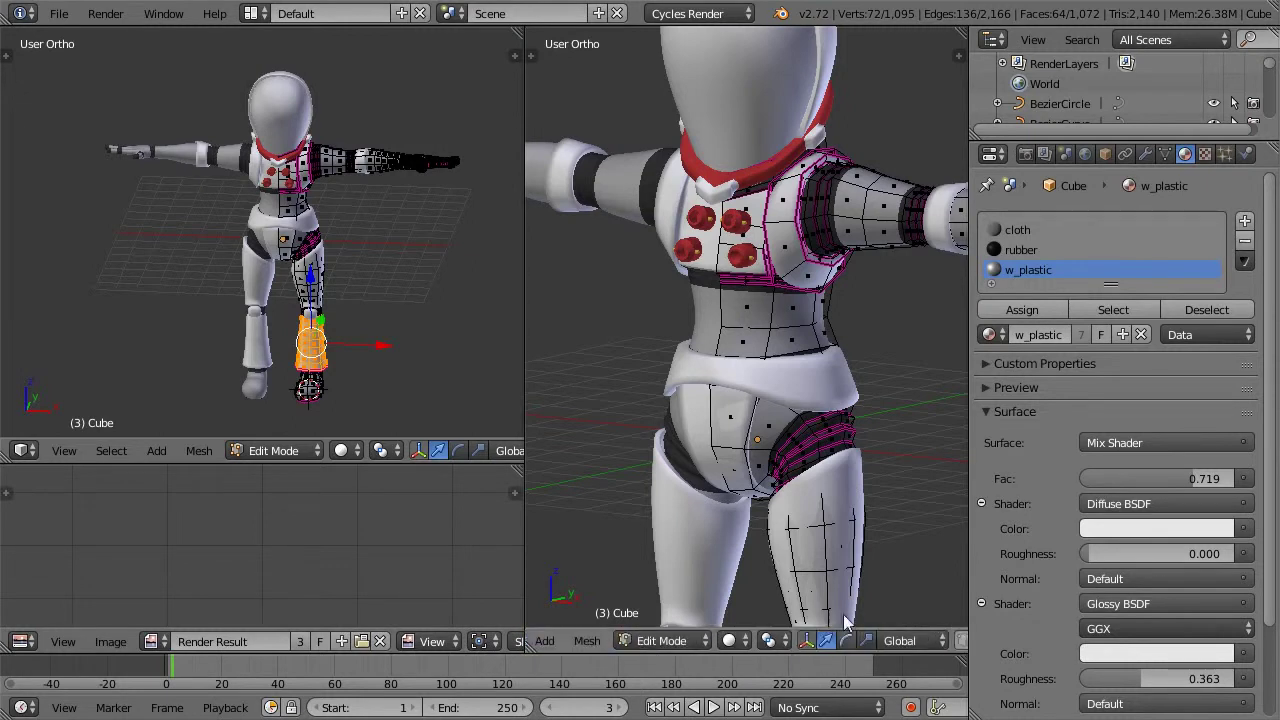
{"action": "key", "text": "Tab"}
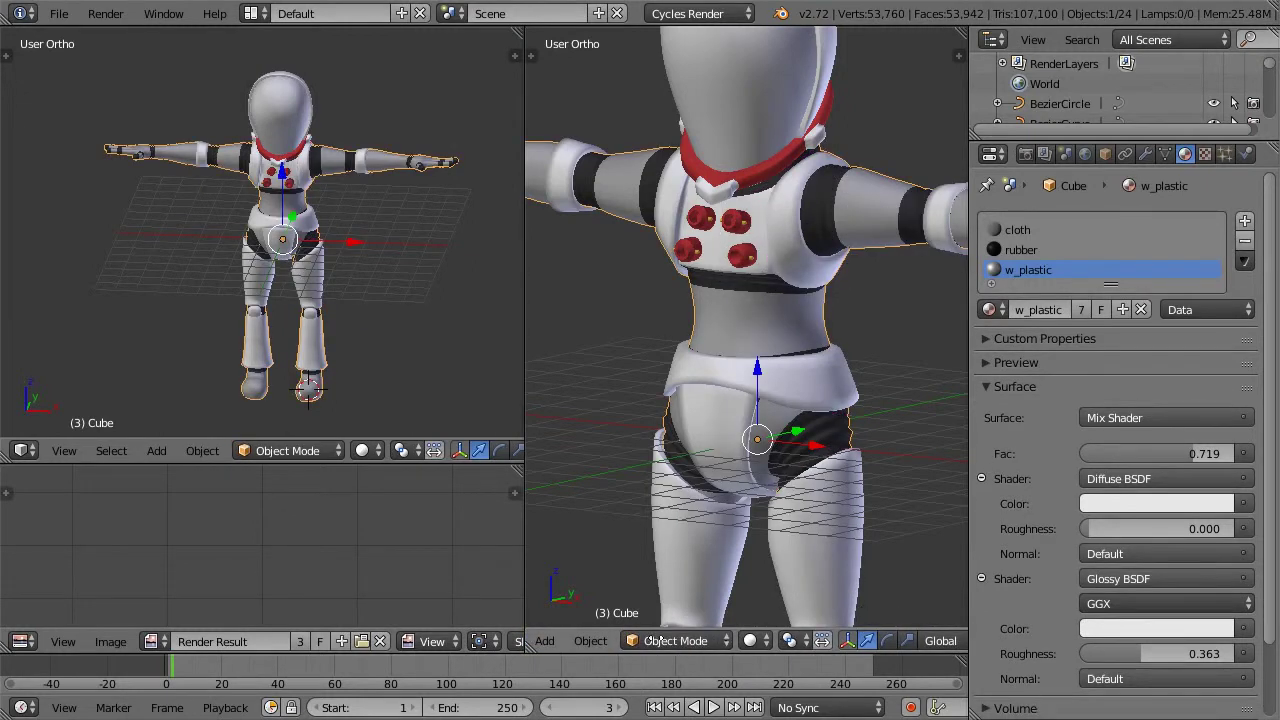
Step: Show only the first layer to hide the helmet parts, and open the head mesh for editing
{"action": "scroll", "coordinate": [657, 641], "scroll_direction": "down", "scroll_amount": 7}
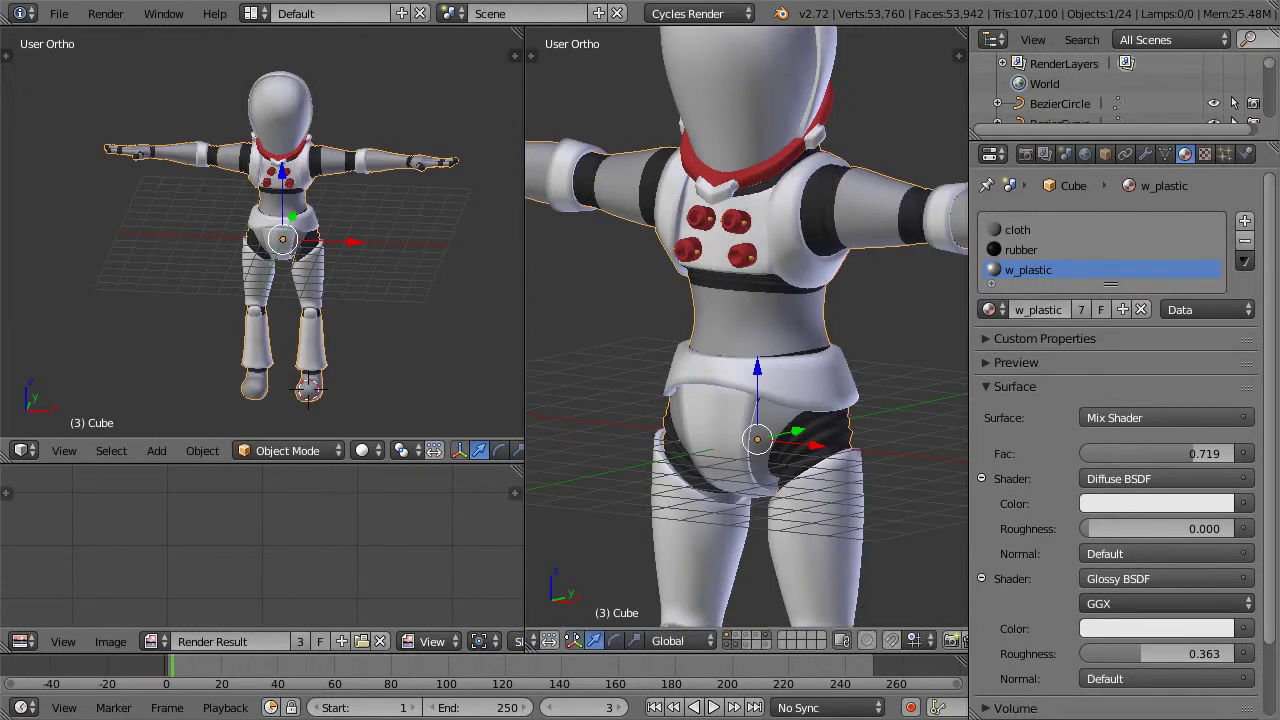
{"action": "left_click", "coordinate": [727, 645]}
{"action": "middle_click_drag", "start_coordinate": [743, 215], "coordinate": [751, 209]}
{"action": "scroll", "coordinate": [742, 312], "scroll_direction": "up", "scroll_amount": 3}
{"action": "right_click", "coordinate": [744, 188]}
{"action": "key", "text": "Tab"}
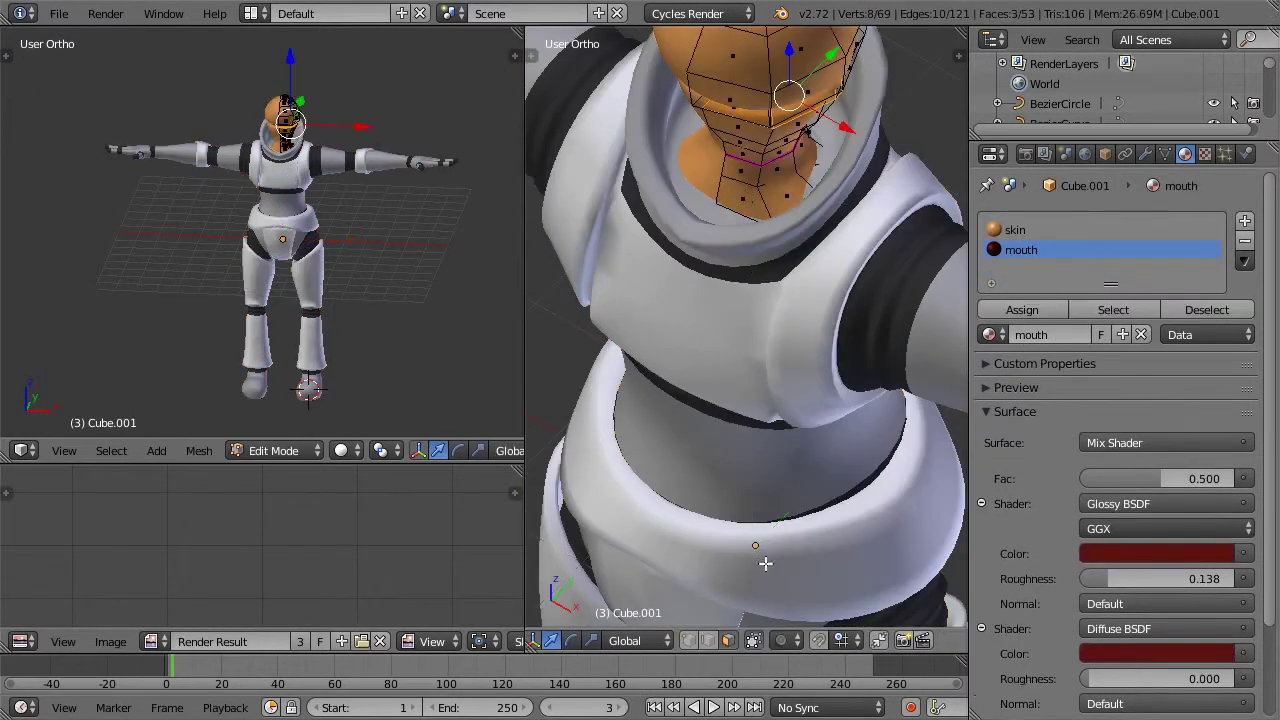
Step: Move the edge loop at the base of the neck down by about 0.43 so it extends into the suit
{"action": "right_click", "coordinate": [723, 205], "text": "alt"}
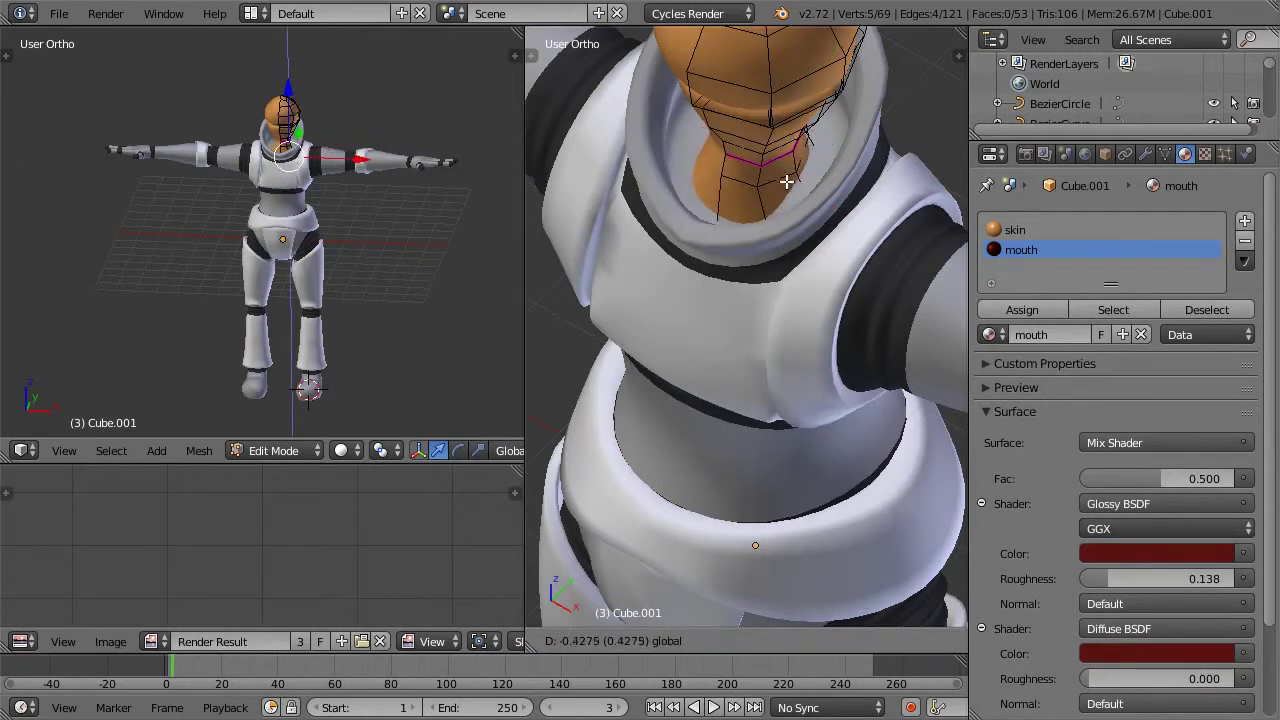
{"action": "key", "text": "Tab"}
{"action": "scroll", "coordinate": [786, 184], "scroll_direction": "down", "scroll_amount": 5}
{"action": "scroll", "coordinate": [786, 184], "scroll_direction": "up", "scroll_amount": 5}
{"action": "key", "text": "Tab"}
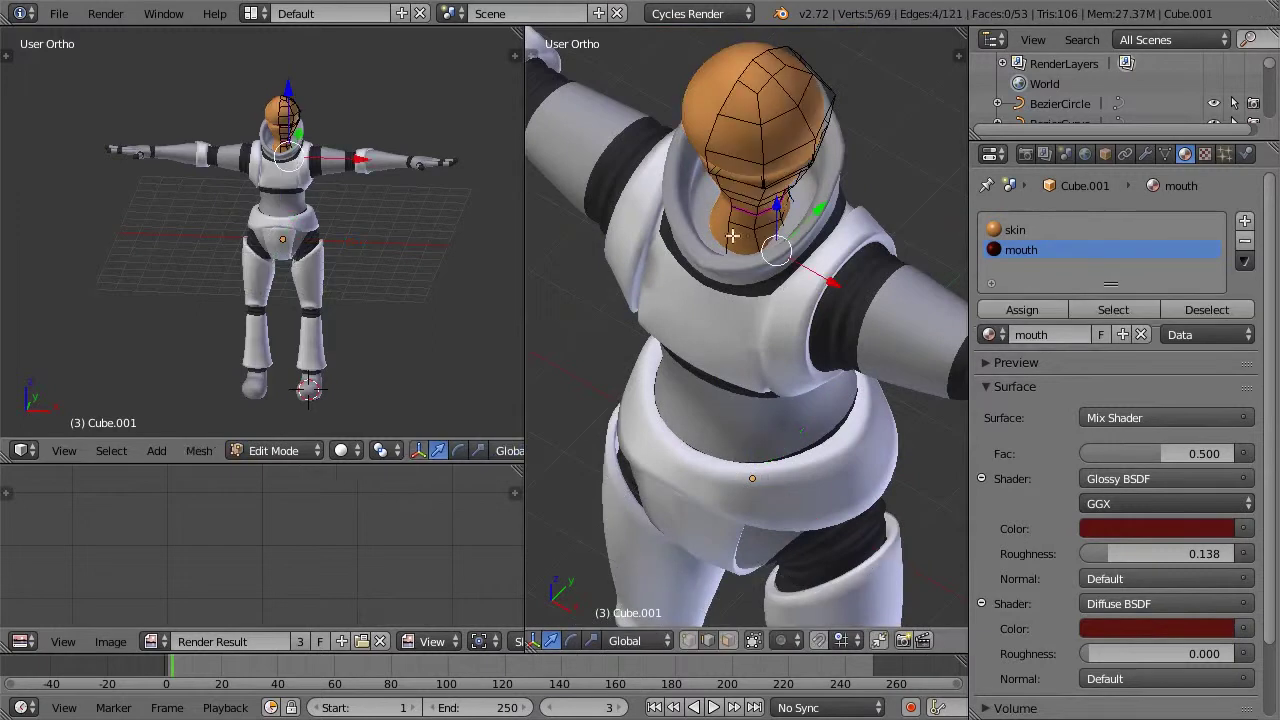
{"action": "key", "text": "z"}
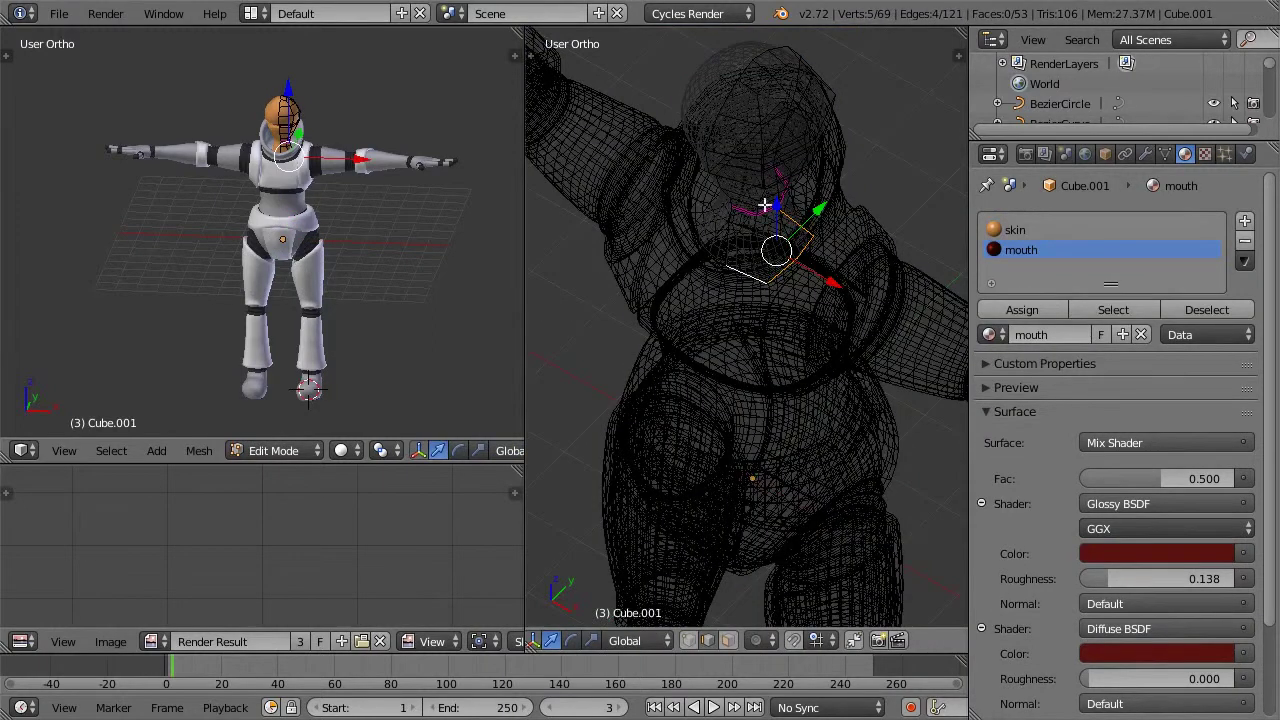
{"action": "key", "text": "z"}
{"action": "scroll", "coordinate": [764, 247], "scroll_direction": "down", "scroll_amount": 4}
{"action": "key", "text": "Tab"}
Step: Select the suit body and make its cloth material slot active
{"action": "middle_click_drag", "start_coordinate": [839, 343], "coordinate": [702, 192]}
{"action": "scroll", "coordinate": [704, 204], "scroll_direction": "down", "scroll_amount": 3}
{"action": "middle_click_drag", "start_coordinate": [677, 277], "coordinate": [843, 406]}
{"action": "scroll", "coordinate": [790, 375], "scroll_direction": "up", "scroll_amount": 4}
{"action": "scroll", "coordinate": [740, 350], "scroll_direction": "down", "scroll_amount": 2}
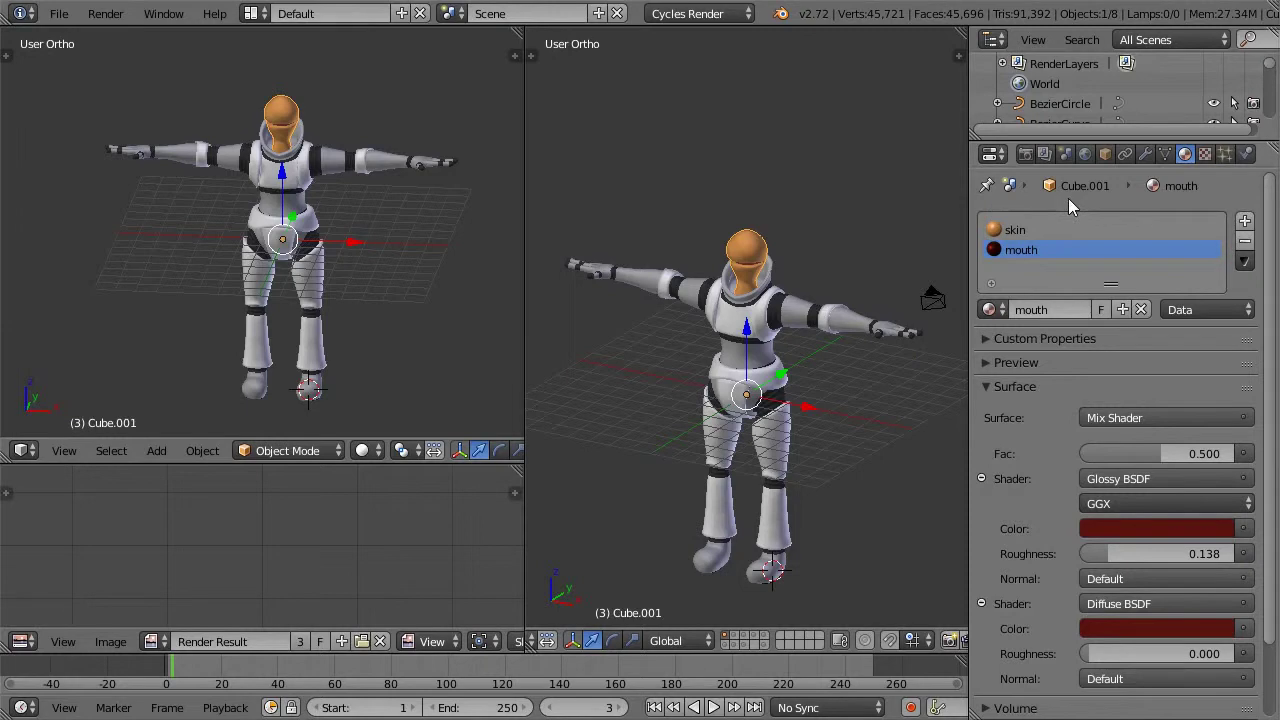
{"action": "right_click", "coordinate": [306, 213]}
{"action": "right_click", "coordinate": [363, 160]}
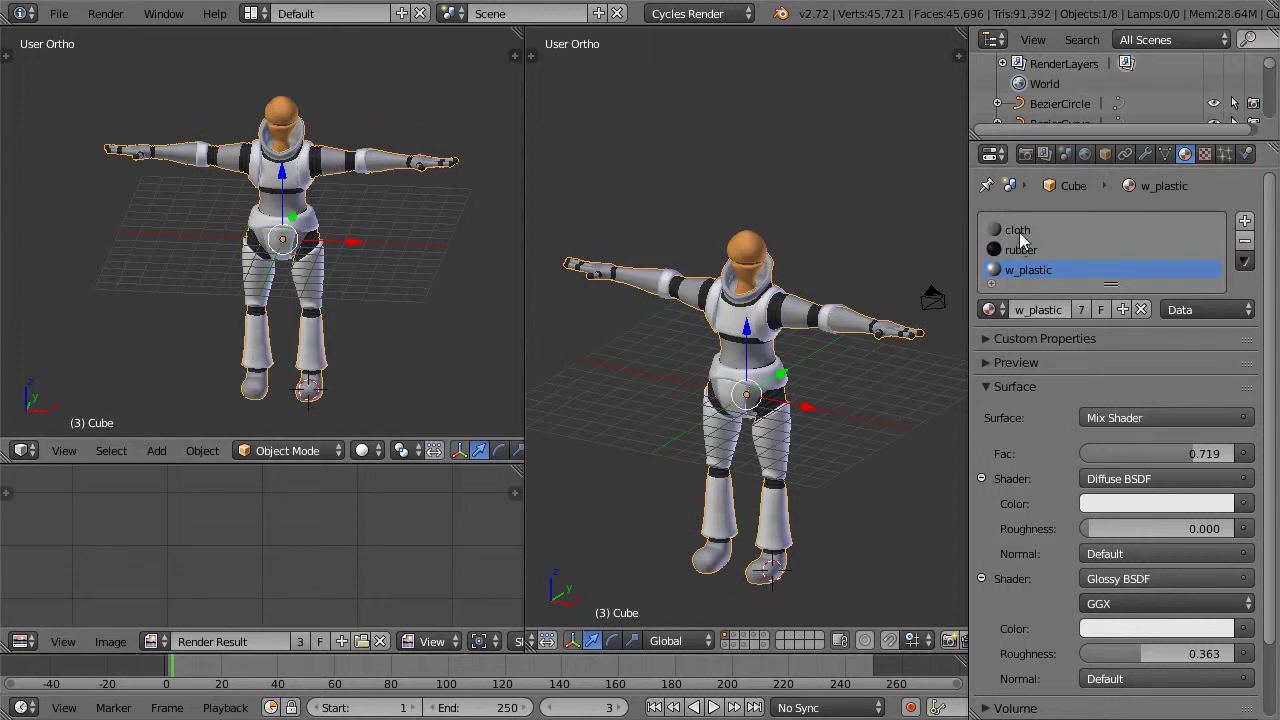
{"action": "left_click", "coordinate": [1022, 232]}
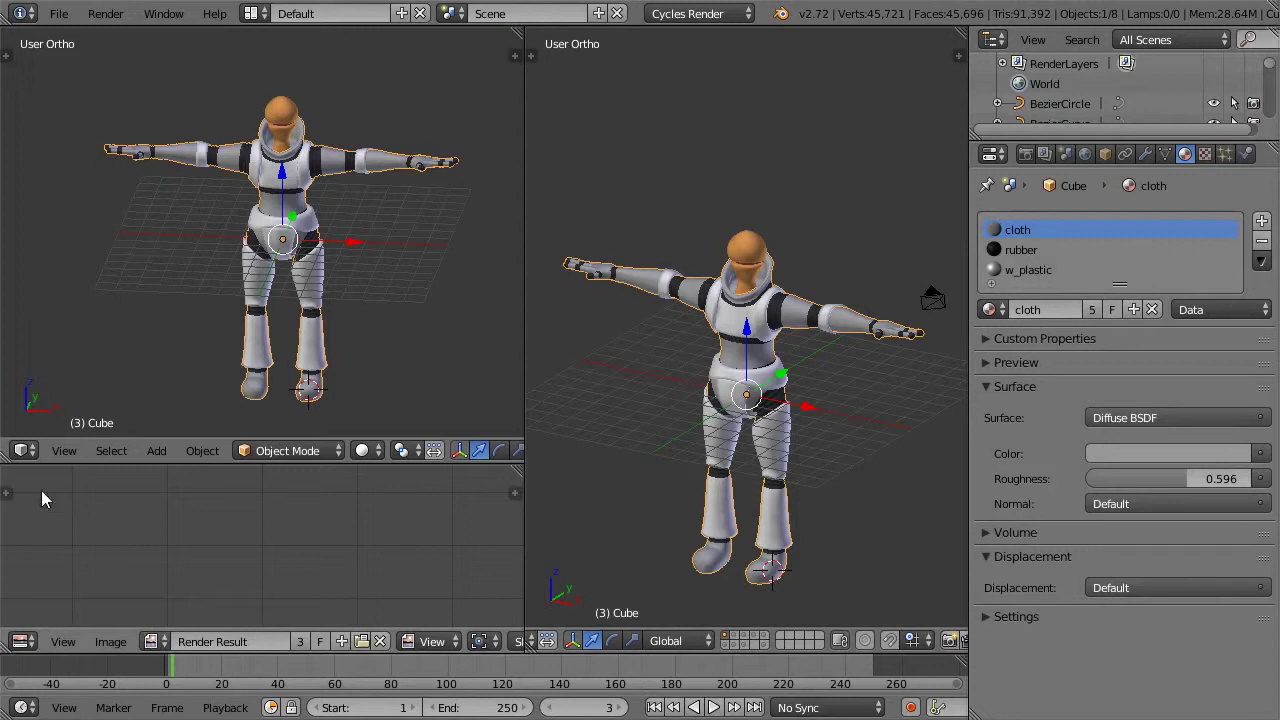
Step: Set the preview viewport to Rendered shading and make the layers with the helmet, face parts and lights visible again
{"action": "left_click", "coordinate": [22, 451]}
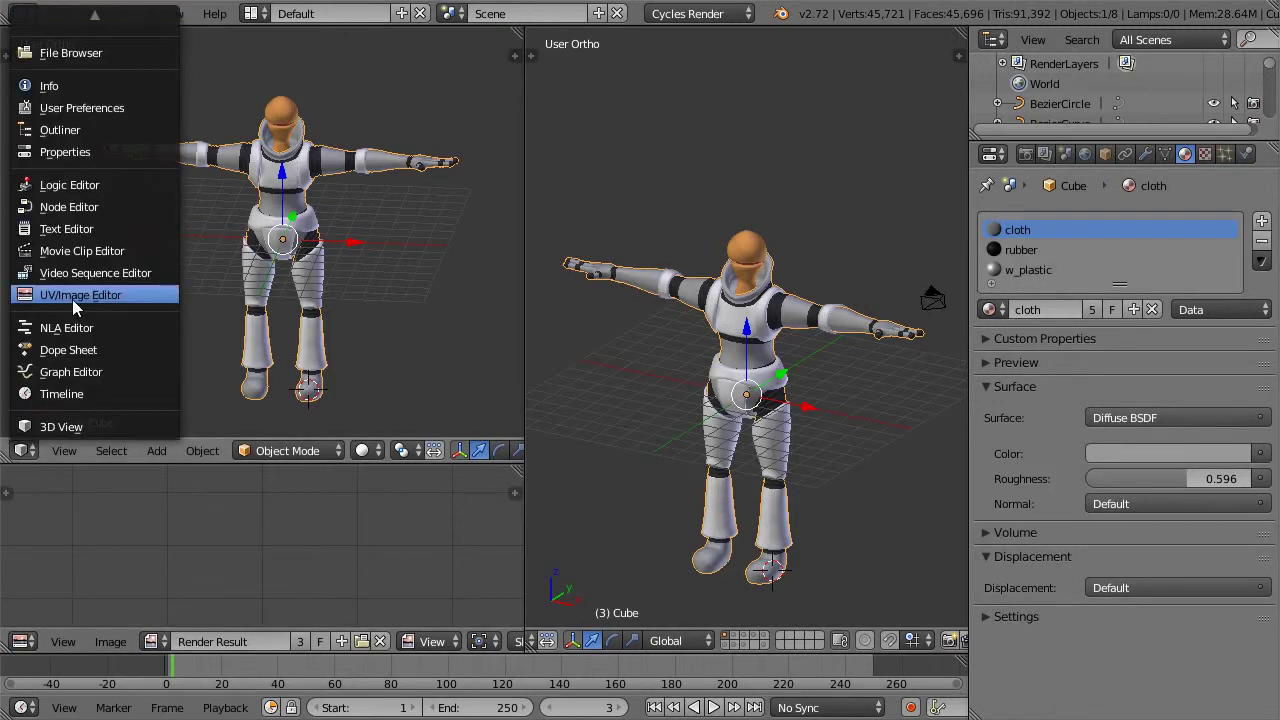
{"action": "left_click", "coordinate": [366, 451]}
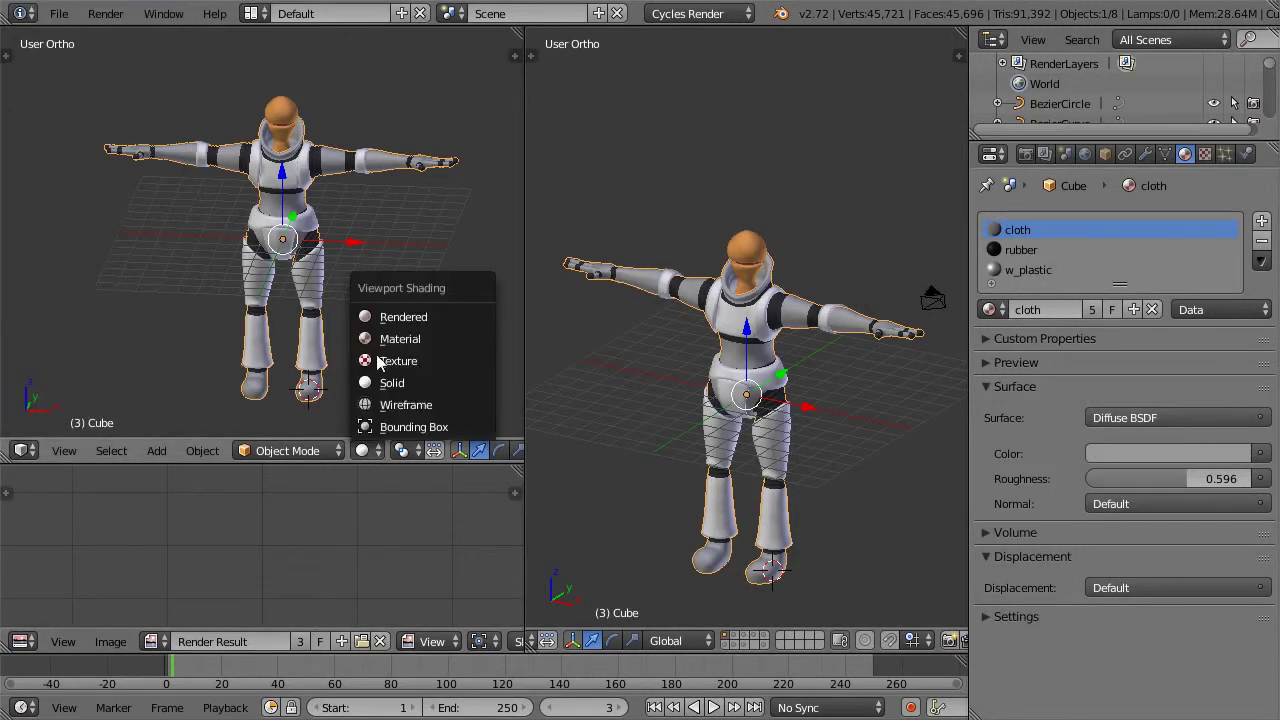
{"action": "left_click", "coordinate": [383, 319]}
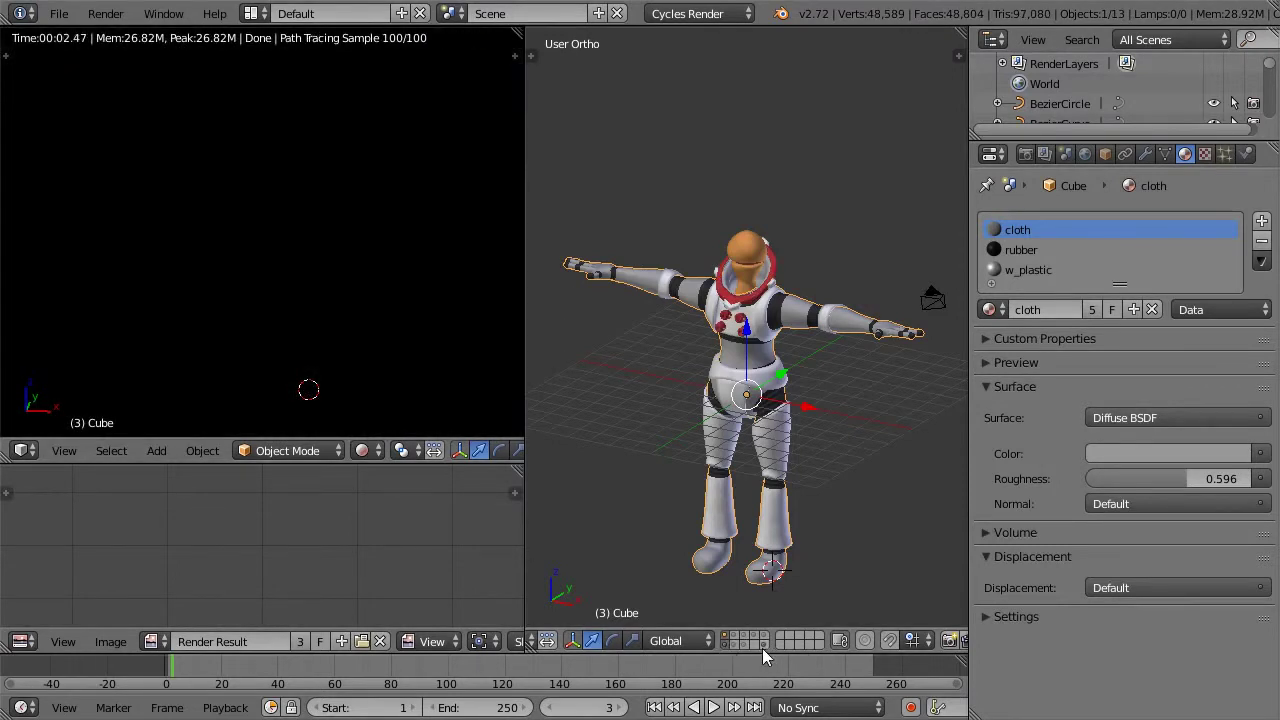
{"action": "left_click", "coordinate": [734, 646], "text": "shift"}
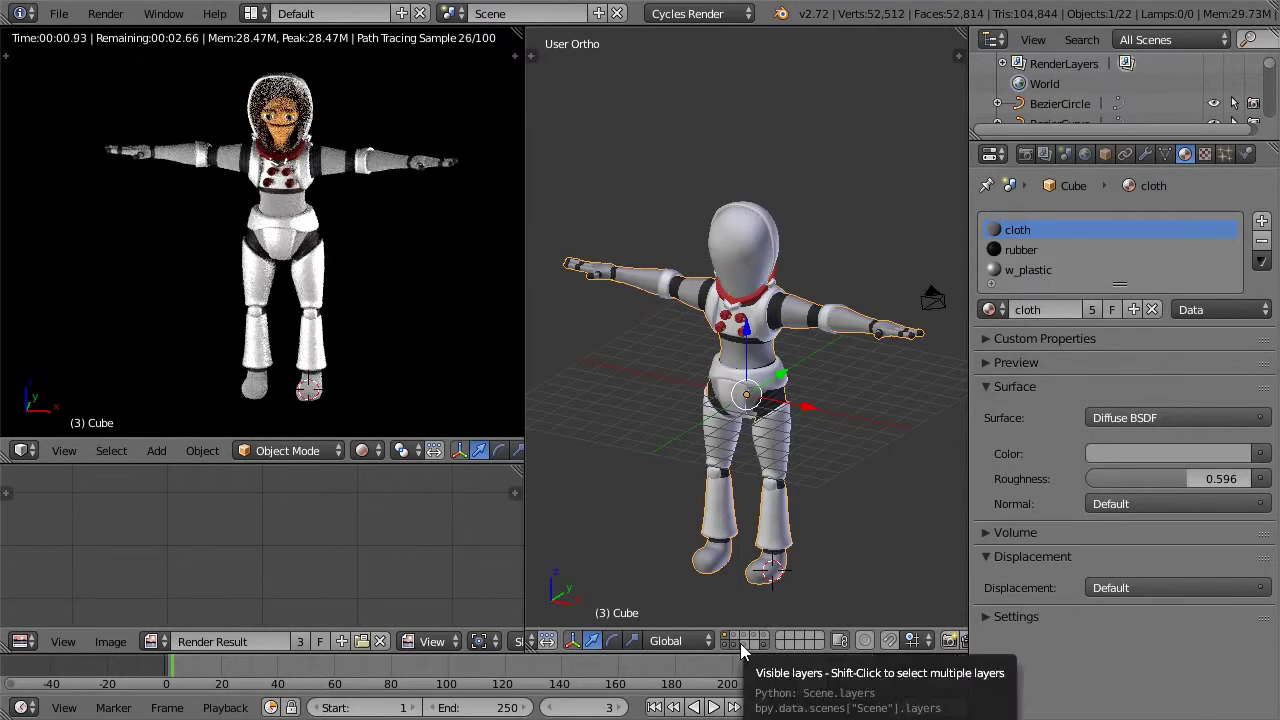
{"action": "left_click", "coordinate": [762, 645], "text": "shift"}
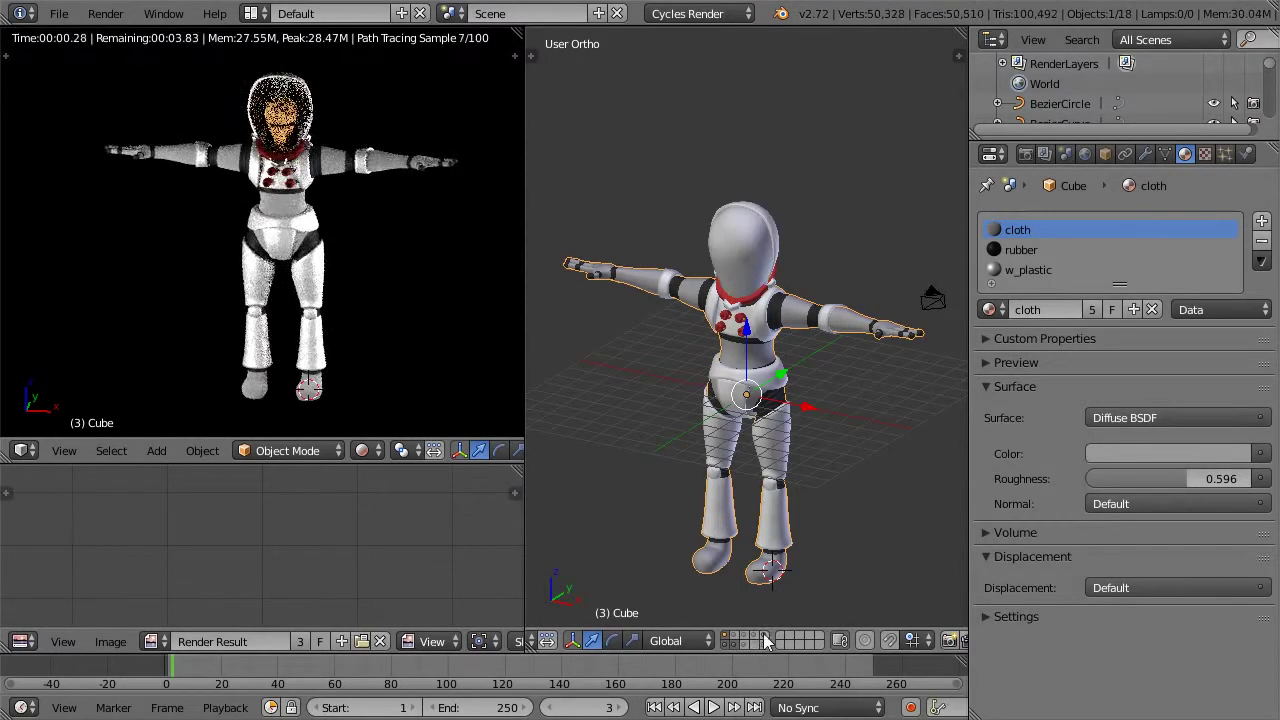
Step: Move the two light planes and the camera to layer 10 and make that layer visible in the render preview
{"action": "scroll", "coordinate": [643, 229], "scroll_direction": "down", "scroll_amount": 3}
{"action": "scroll", "coordinate": [675, 224], "scroll_direction": "down", "scroll_amount": 3}
{"action": "key", "text": "KP_7"}
{"action": "middle_click_drag", "start_coordinate": [709, 323], "coordinate": [774, 357]}
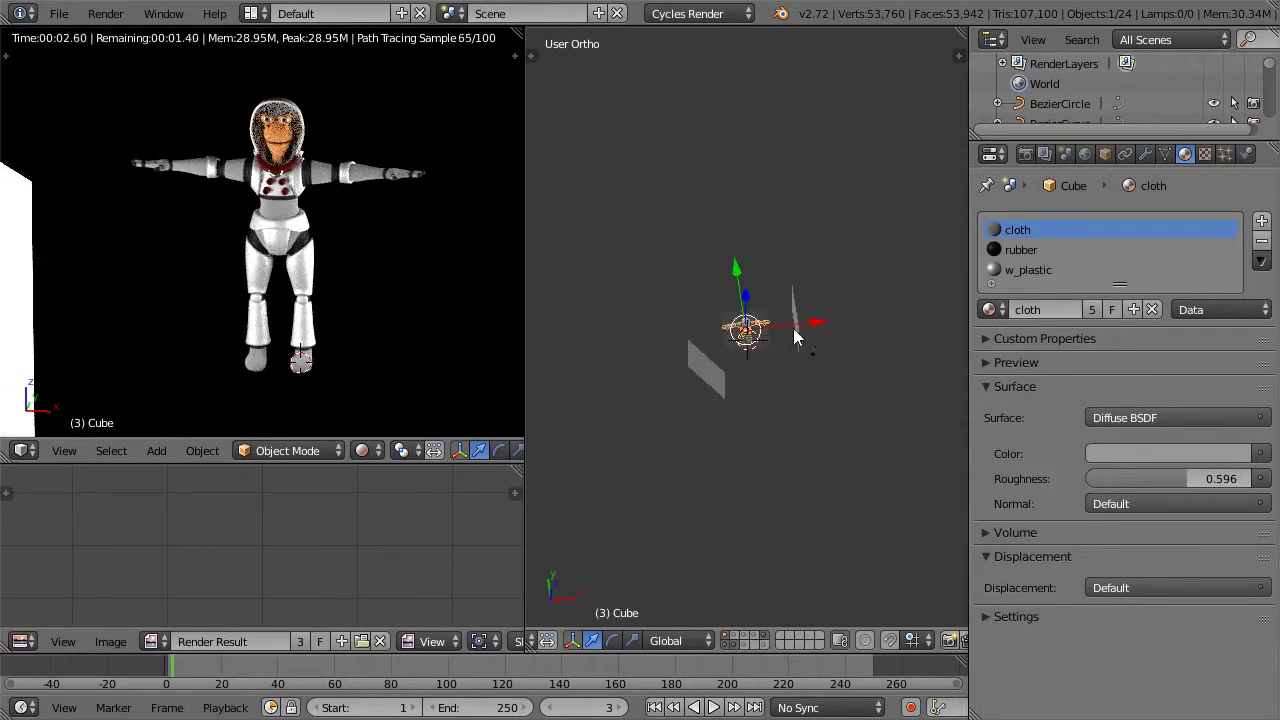
{"action": "right_click", "coordinate": [797, 316]}
{"action": "right_click", "coordinate": [807, 354]}
{"action": "right_click", "coordinate": [797, 318]}
{"action": "right_click", "coordinate": [713, 373]}
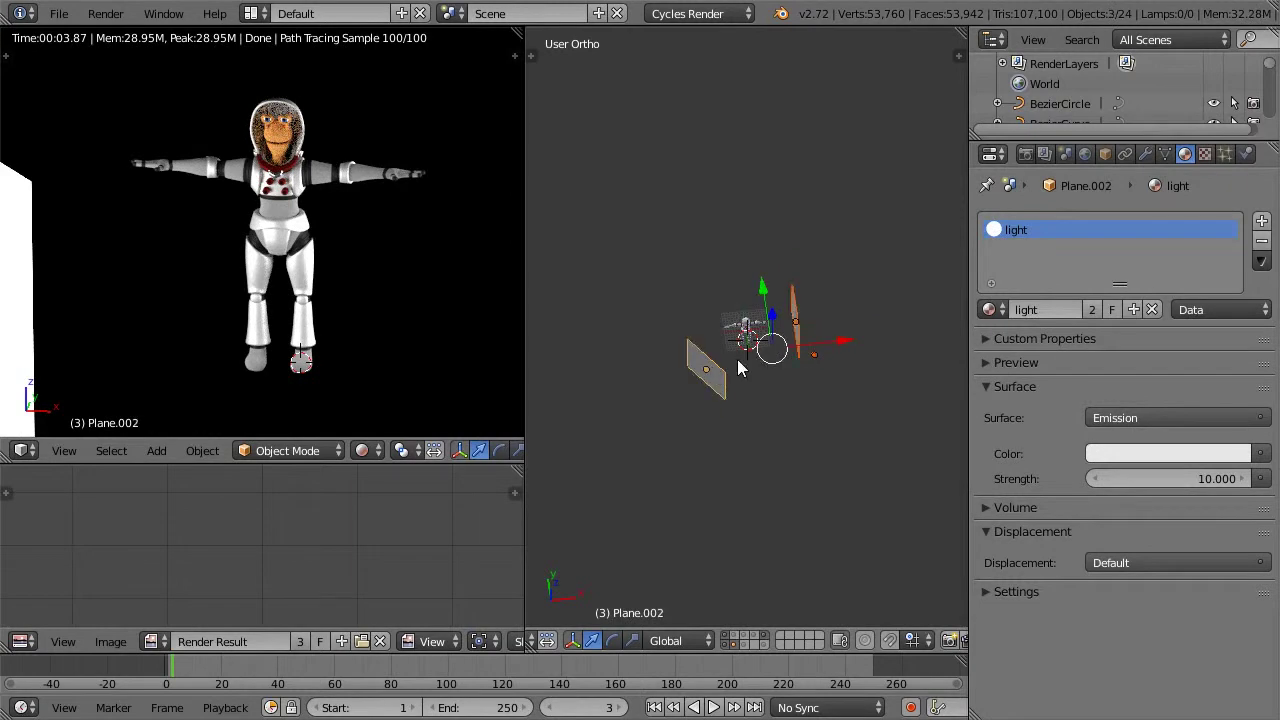
{"action": "key", "text": "m"}
{"action": "left_click", "coordinate": [1027, 401]}
{"action": "left_click", "coordinate": [821, 636], "text": "shift"}
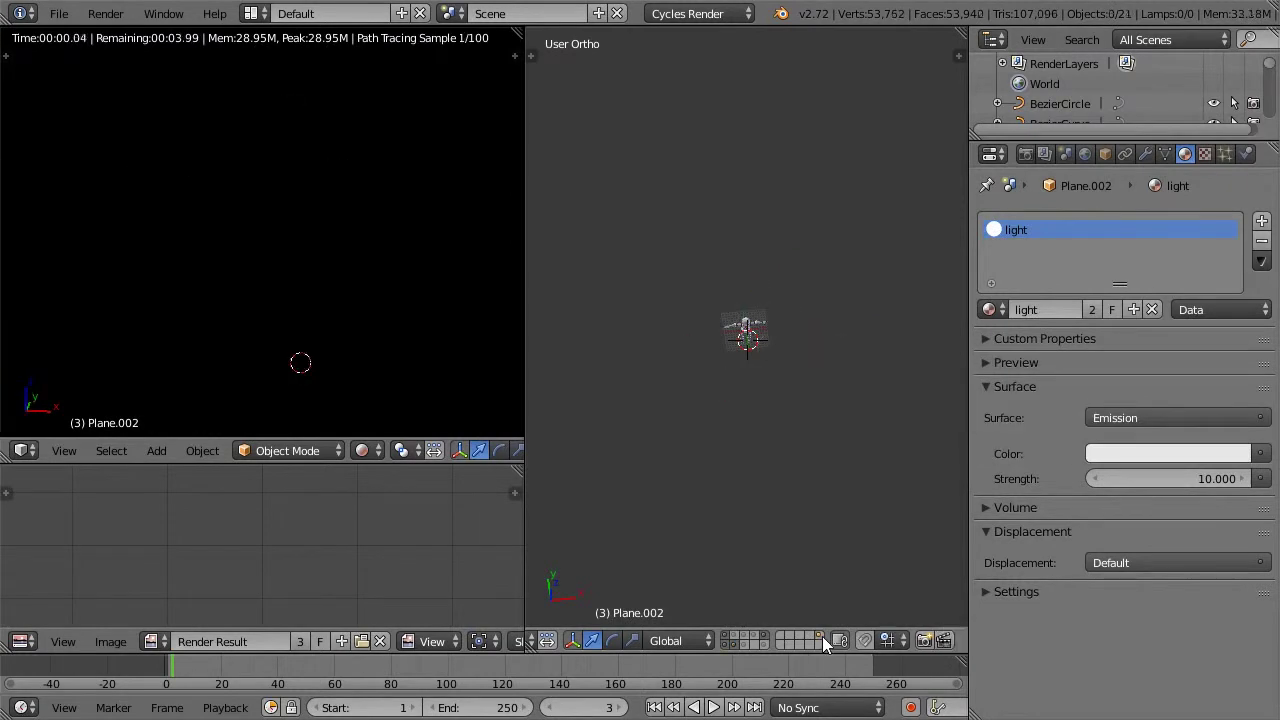
{"action": "scroll", "coordinate": [397, 183], "scroll_direction": "up", "scroll_amount": 6}
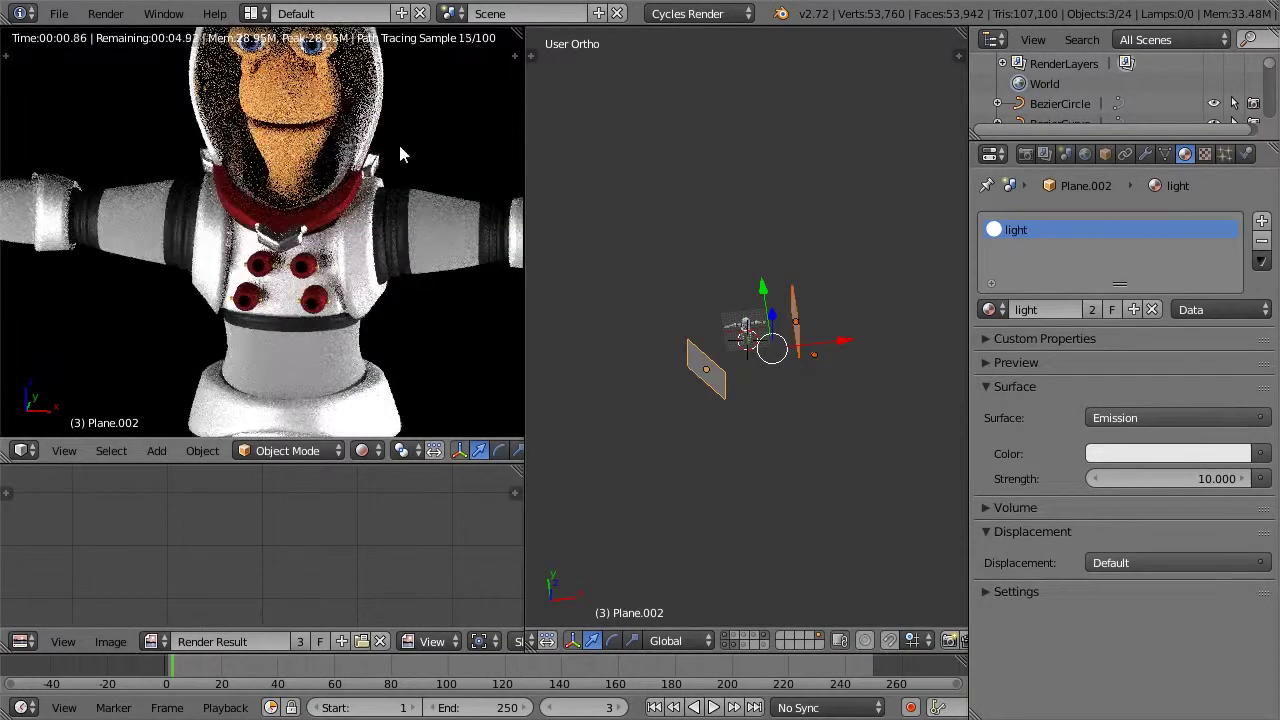
Step: Select the suit body and lighten its cloth material's diffuse colour to a neutral grey of 0.517
{"action": "middle_click_drag", "start_coordinate": [398, 141], "coordinate": [193, 190], "text": "shift"}
{"action": "scroll", "coordinate": [250, 230], "scroll_direction": "up", "scroll_amount": 5}
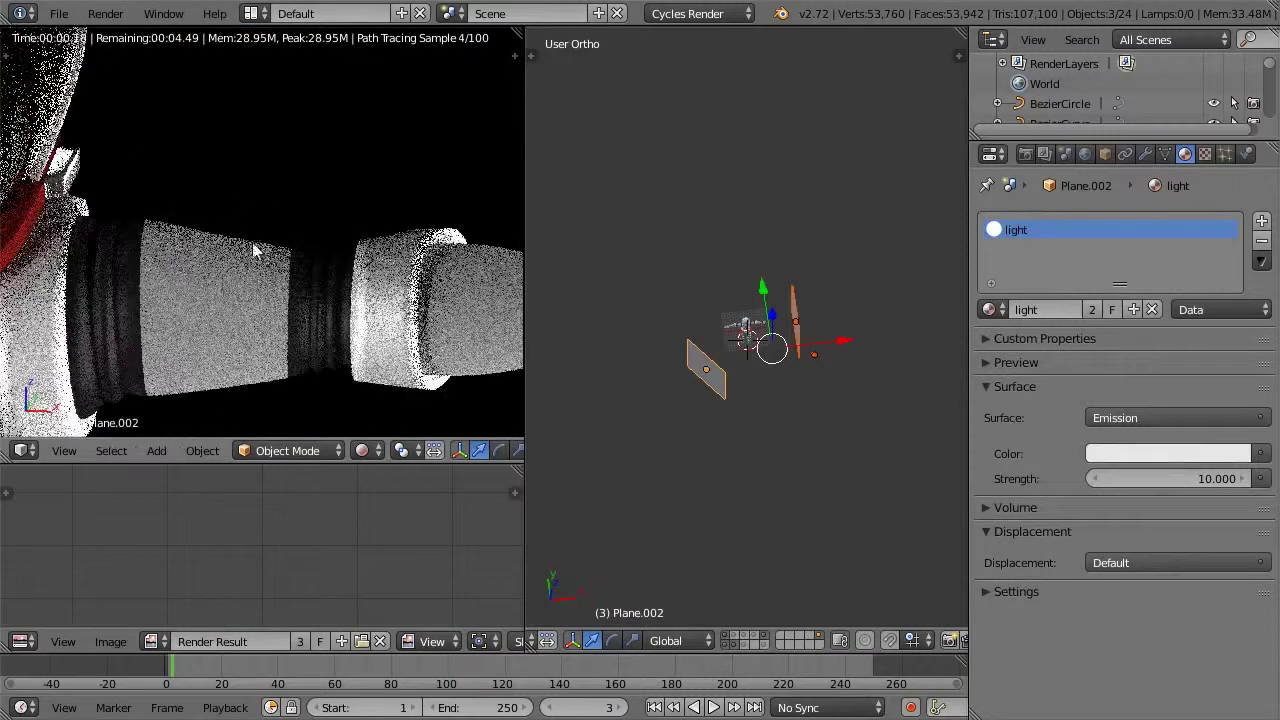
{"action": "scroll", "coordinate": [182, 269], "scroll_direction": "down", "scroll_amount": 5}
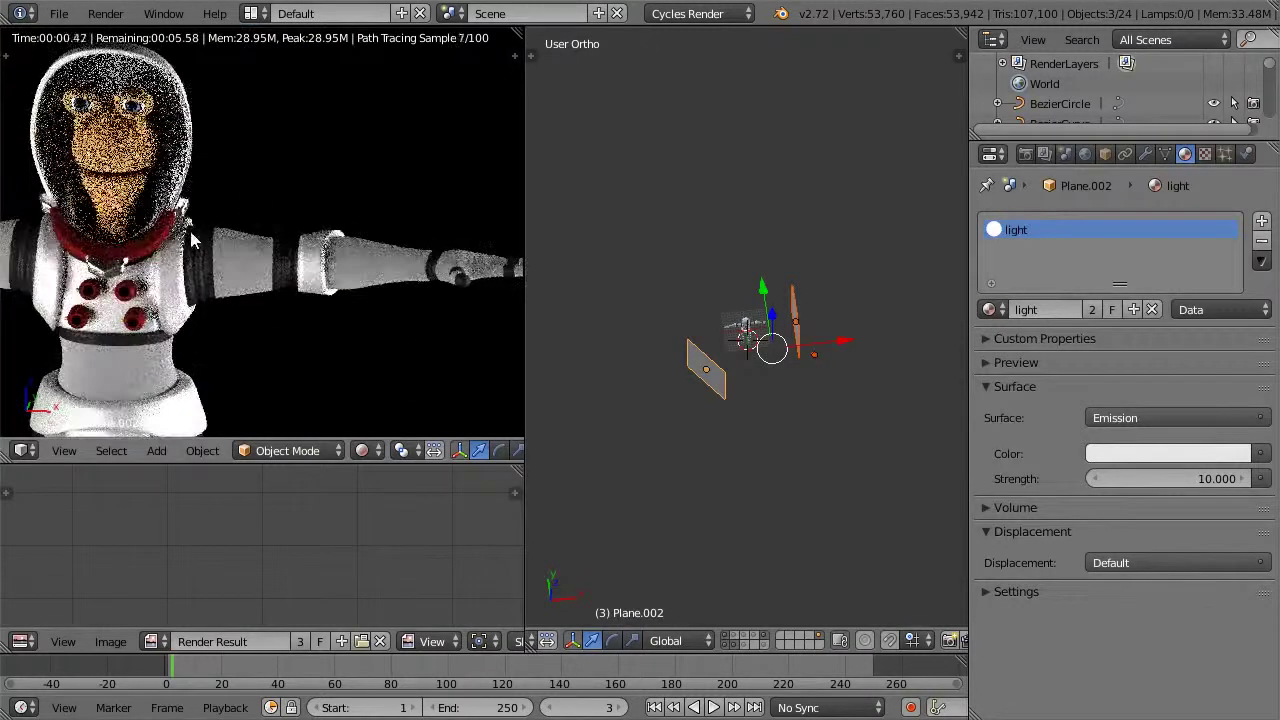
{"action": "middle_click_drag", "start_coordinate": [179, 187], "coordinate": [255, 183], "text": "shift"}
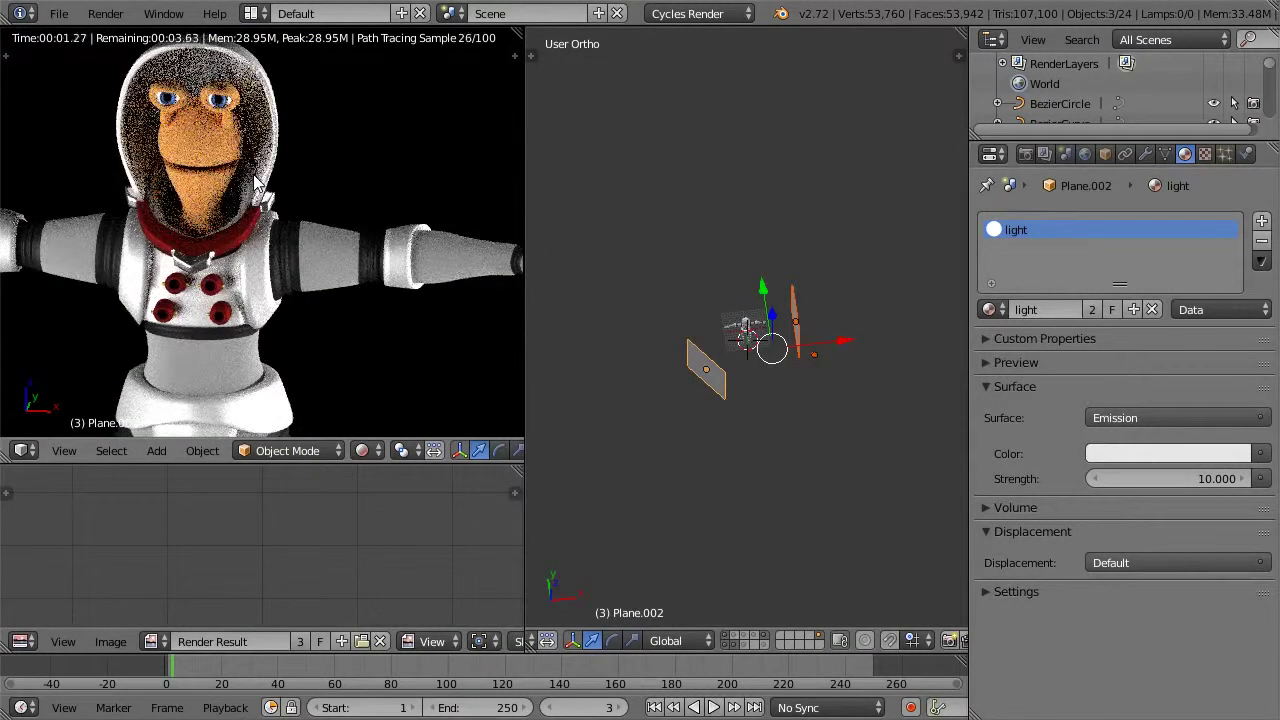
{"action": "scroll", "coordinate": [318, 205], "scroll_direction": "up", "scroll_amount": 3}
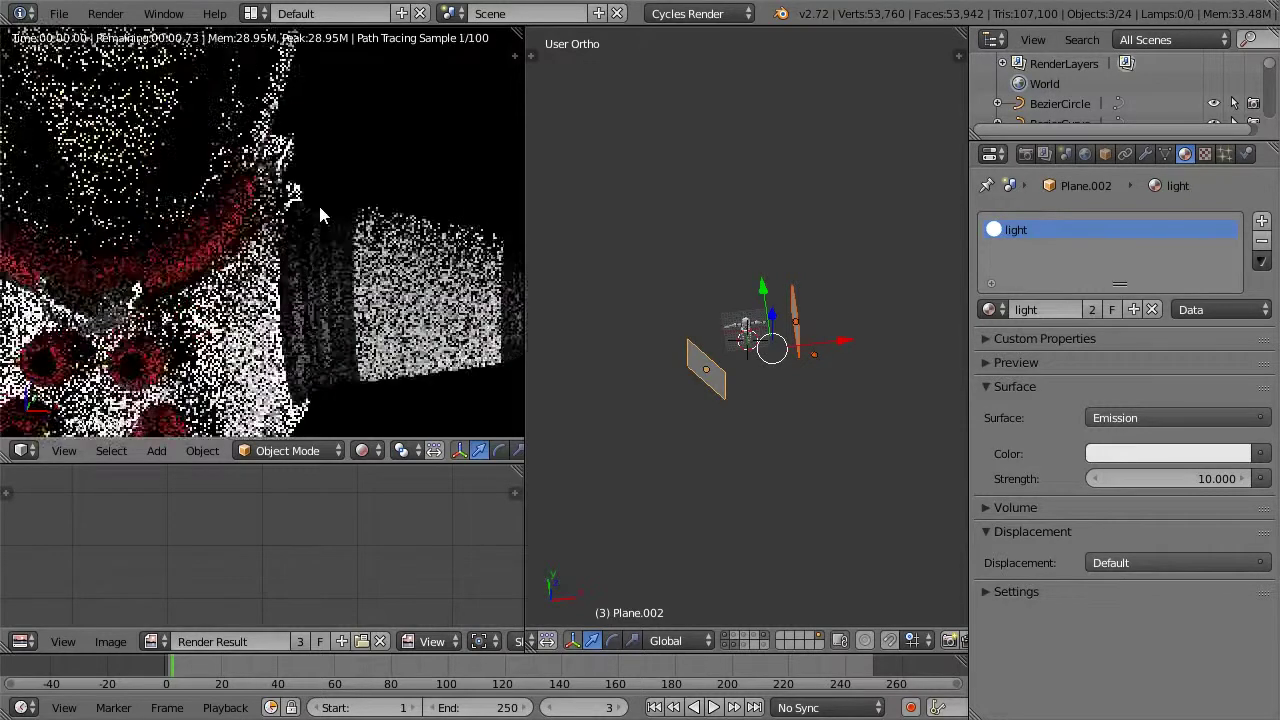
{"action": "scroll", "coordinate": [318, 204], "scroll_direction": "down", "scroll_amount": 3}
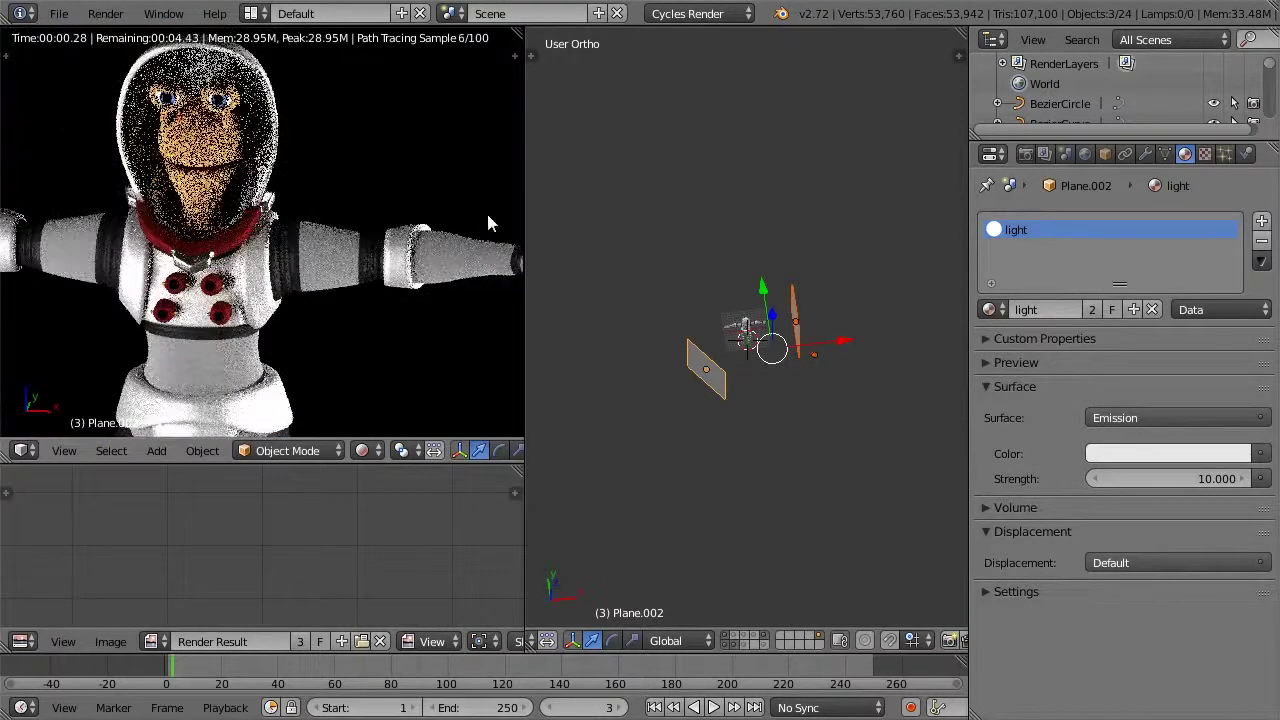
{"action": "right_click", "coordinate": [462, 255]}
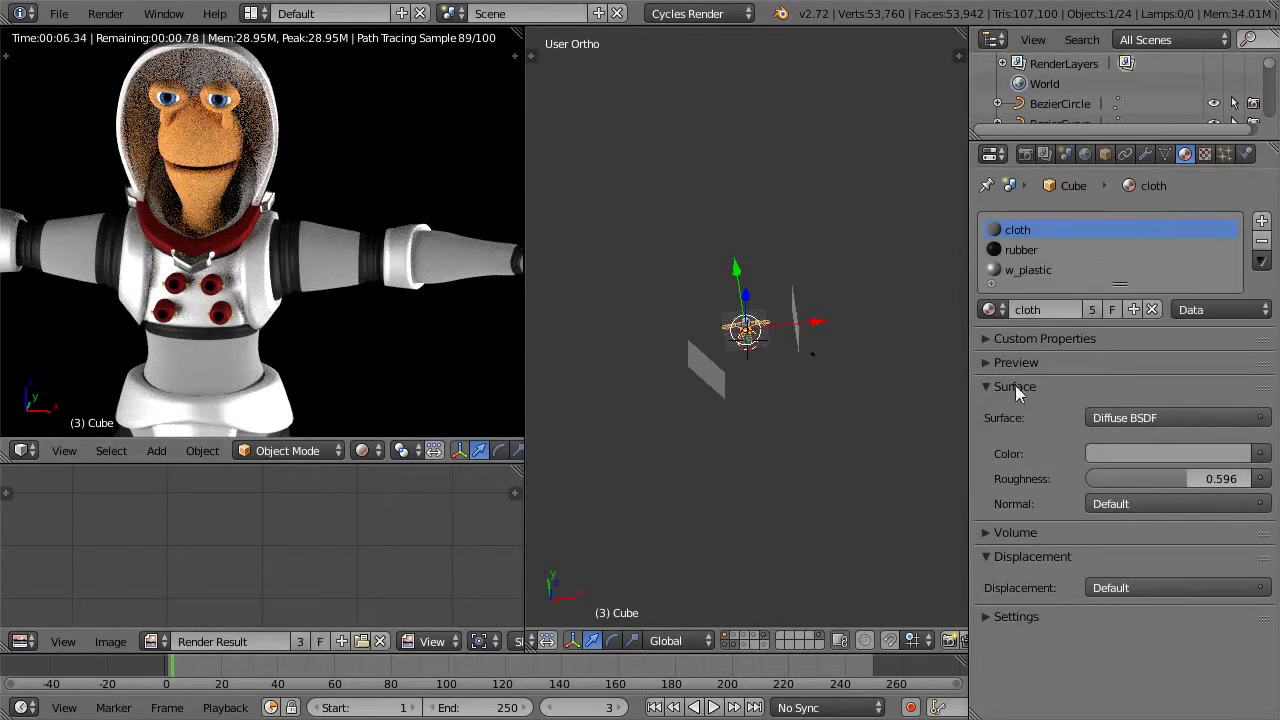
{"action": "left_click", "coordinate": [1262, 453]}
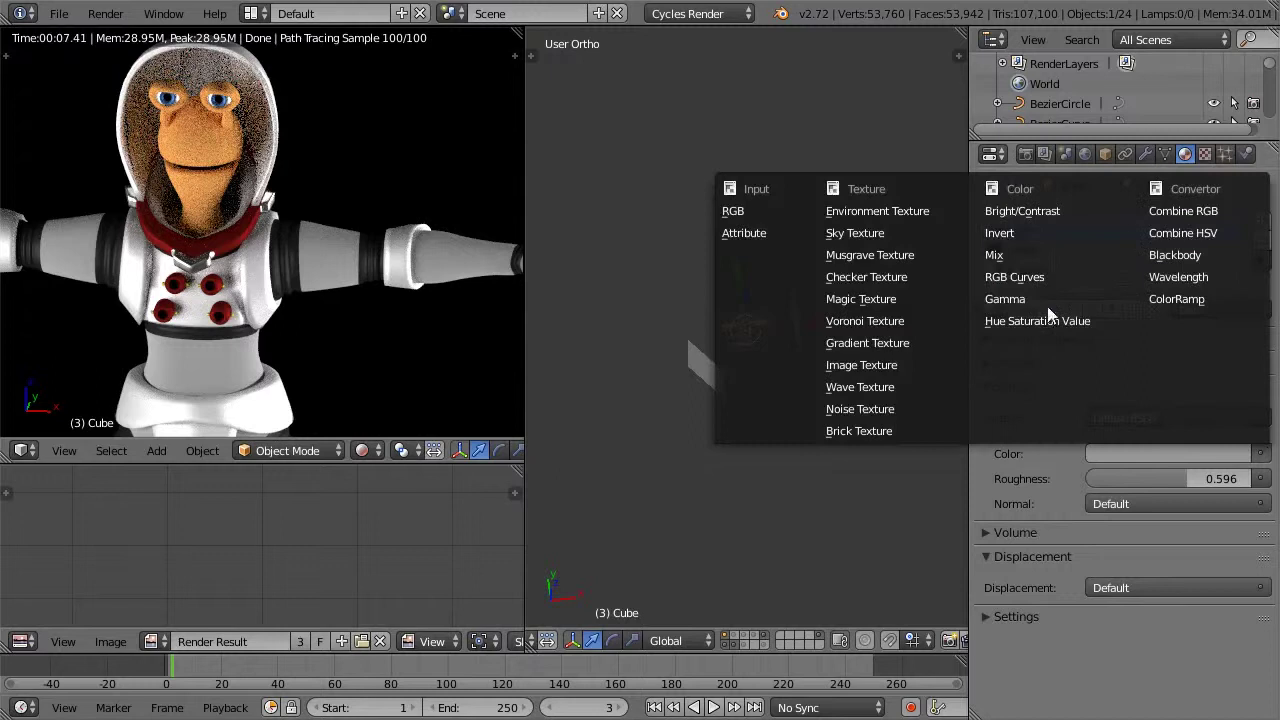
{"action": "left_click", "coordinate": [1150, 450]}
{"action": "left_click", "coordinate": [1145, 453]}
{"action": "left_click_drag", "start_coordinate": [1234, 209], "coordinate": [1234, 180]}
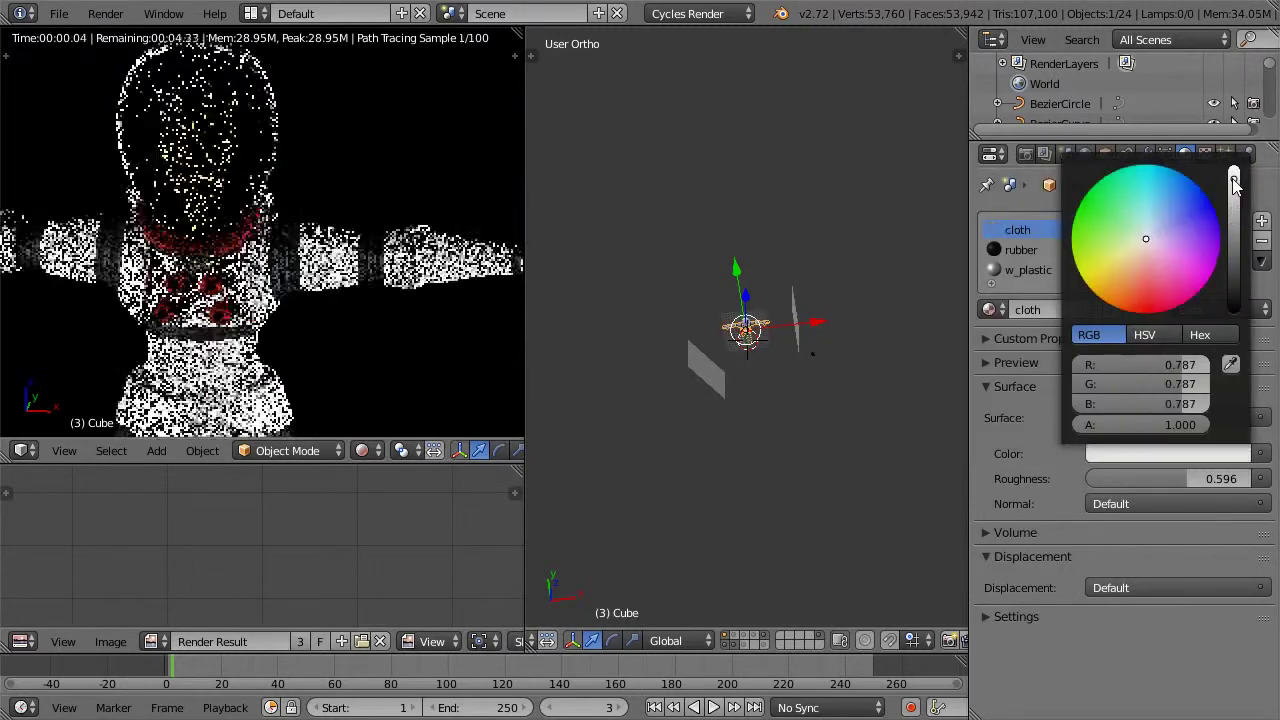
{"action": "left_click", "coordinate": [1234, 197]}
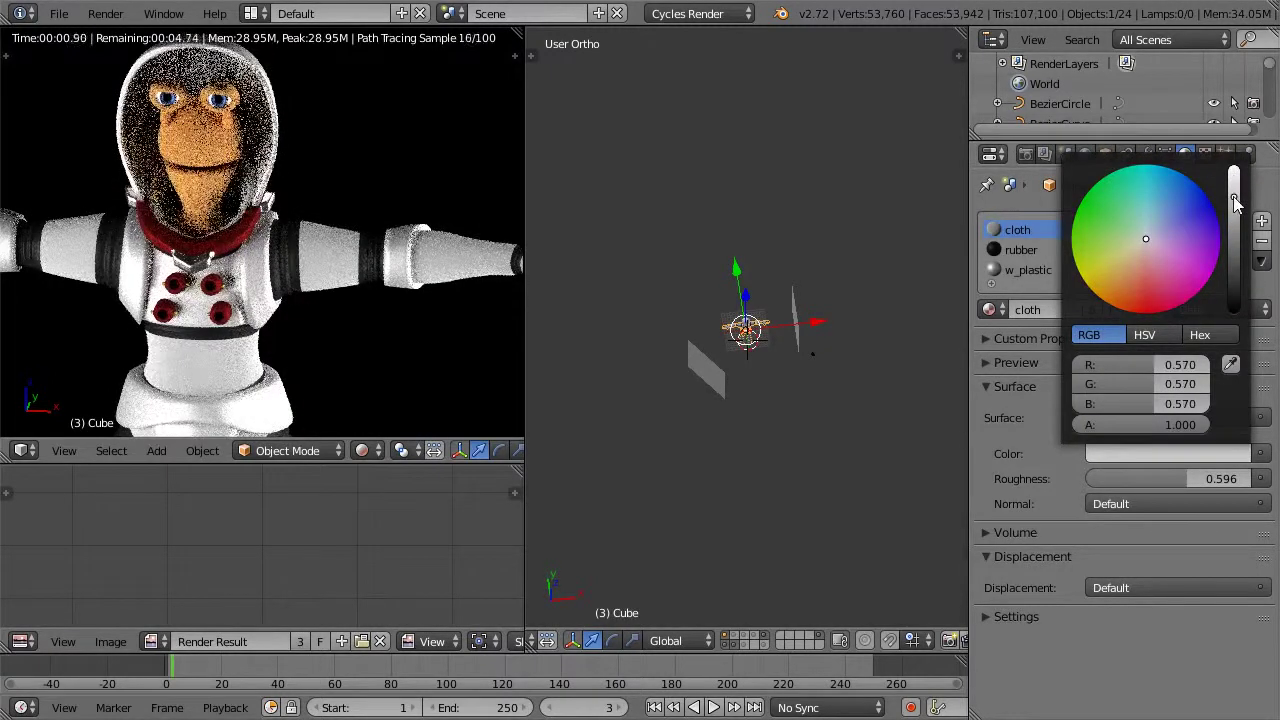
{"action": "left_click_drag", "start_coordinate": [1234, 198], "coordinate": [1234, 203]}
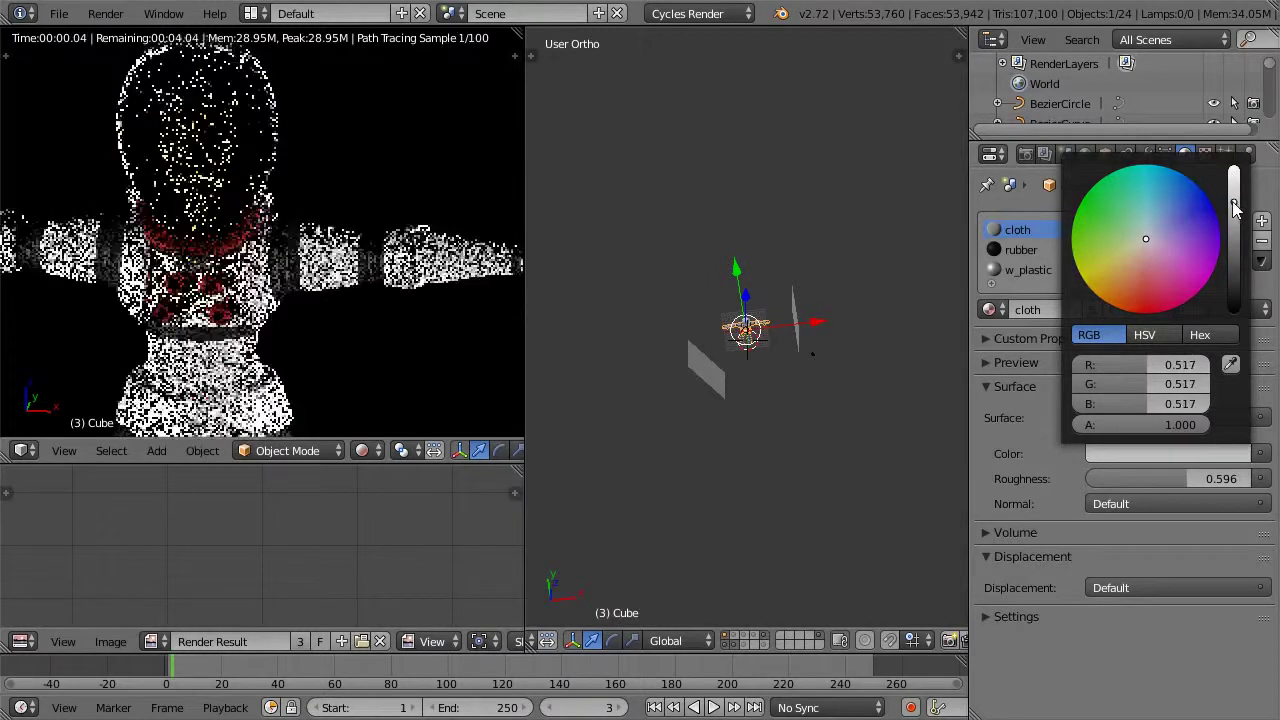
Step: Set the glossy roughness of the suit's w_plastic material to 0.247 and check the shine from several angles
{"action": "mouse_move", "coordinate": [388, 298]}
{"action": "middle_mouse_down"}
{"action": "mouse_move", "coordinate": [267, 277]}
{"action": "mouse_move", "coordinate": [342, 288]}
{"action": "middle_mouse_up"}
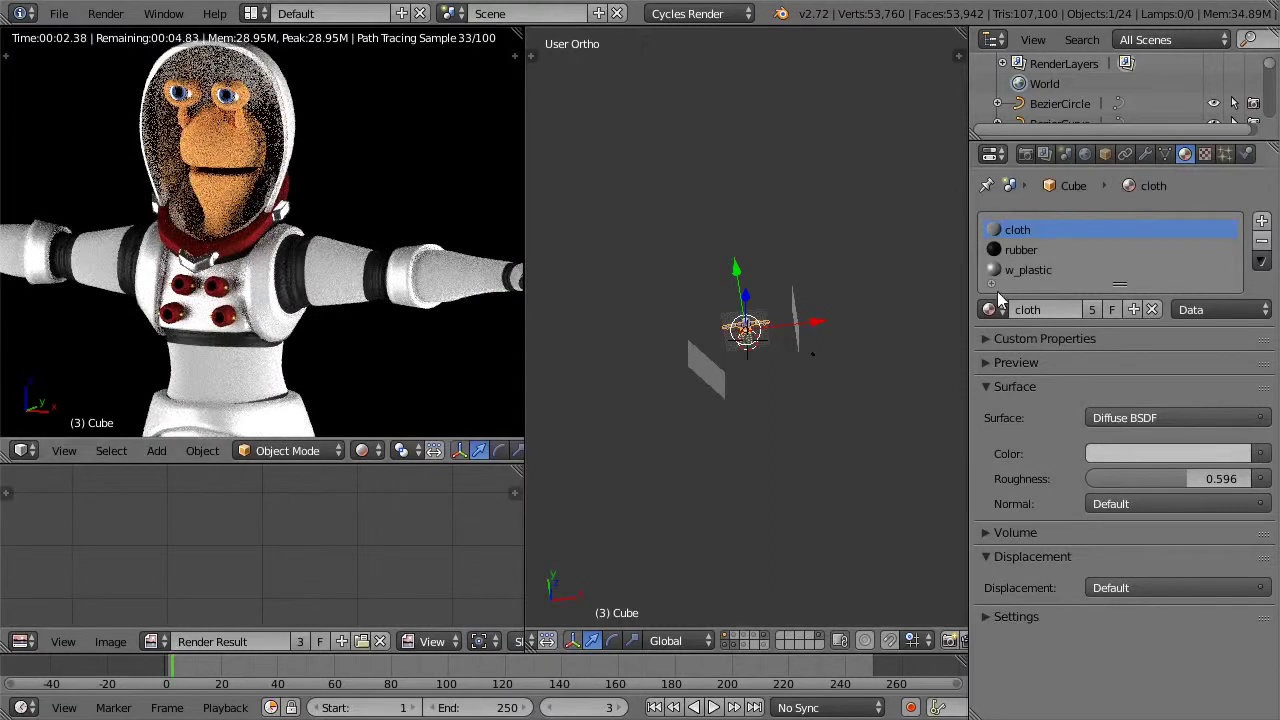
{"action": "left_click", "coordinate": [1020, 268]}
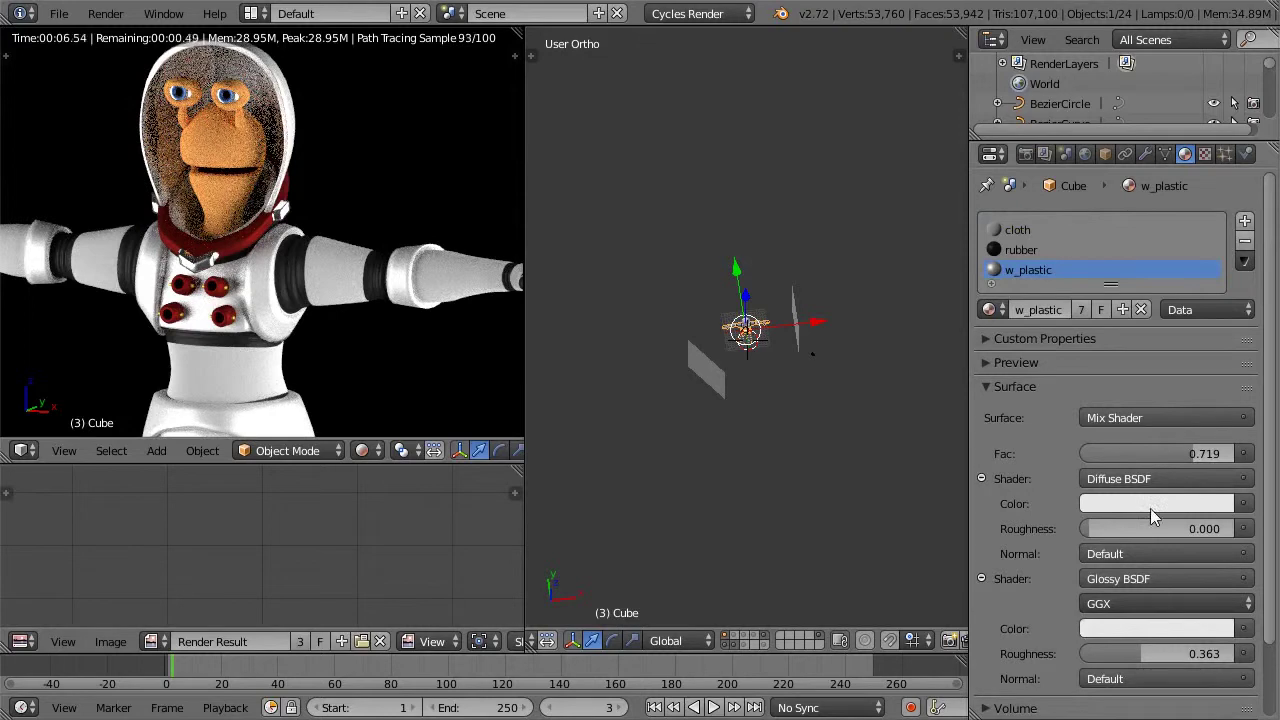
{"action": "left_click_drag", "start_coordinate": [1135, 652], "coordinate": [1118, 652]}
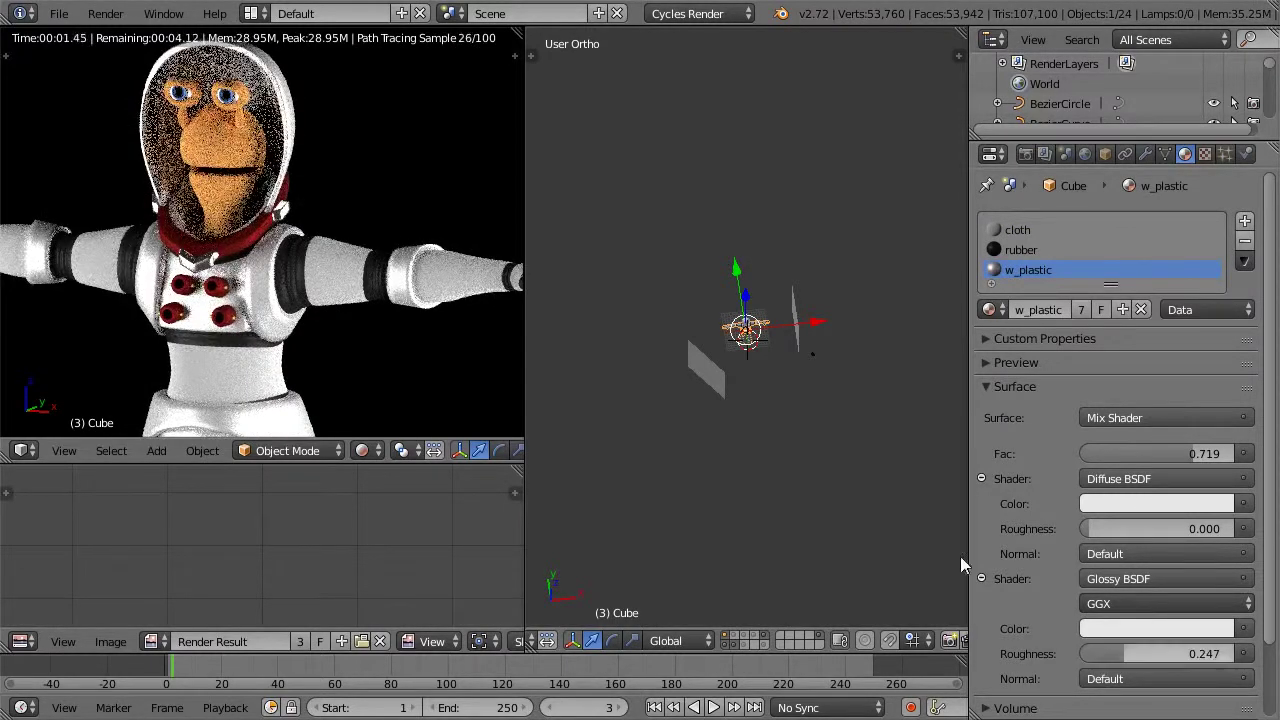
{"action": "middle_click_drag", "start_coordinate": [270, 255], "coordinate": [369, 287]}
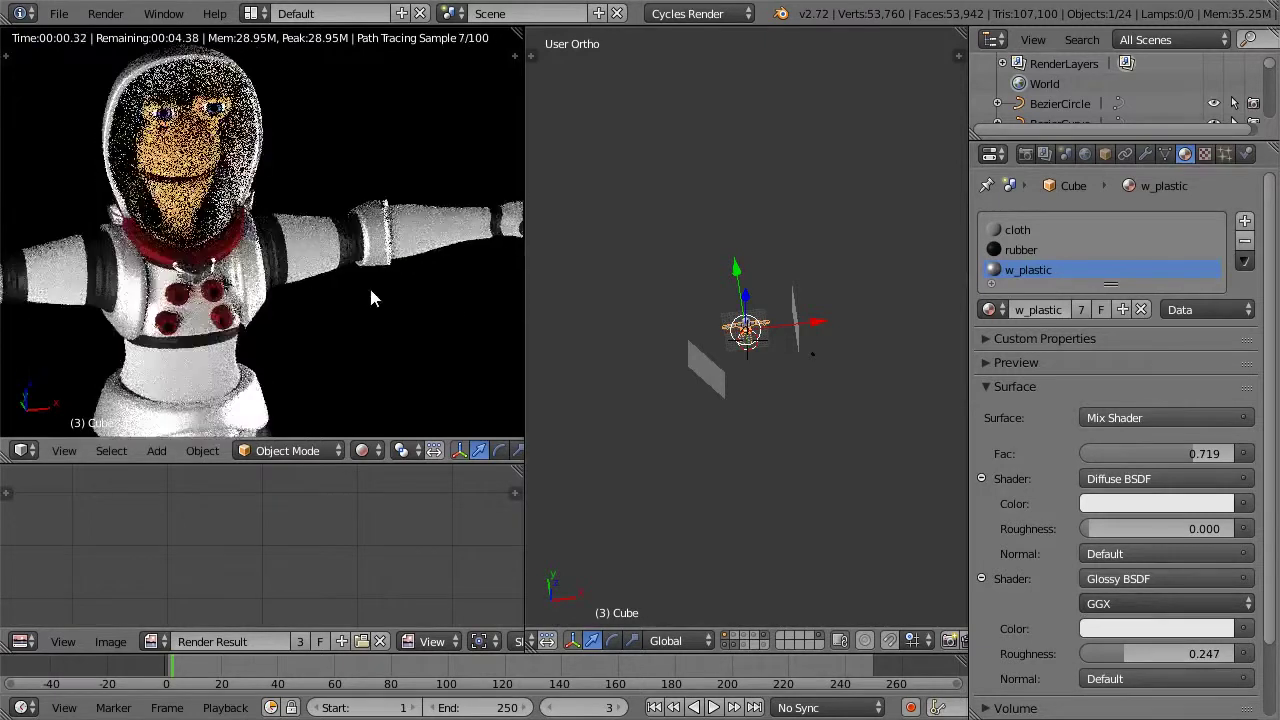
{"action": "scroll", "coordinate": [369, 287], "scroll_direction": "up", "scroll_amount": 3}
{"action": "scroll", "coordinate": [333, 271], "scroll_direction": "down", "scroll_amount": 5}
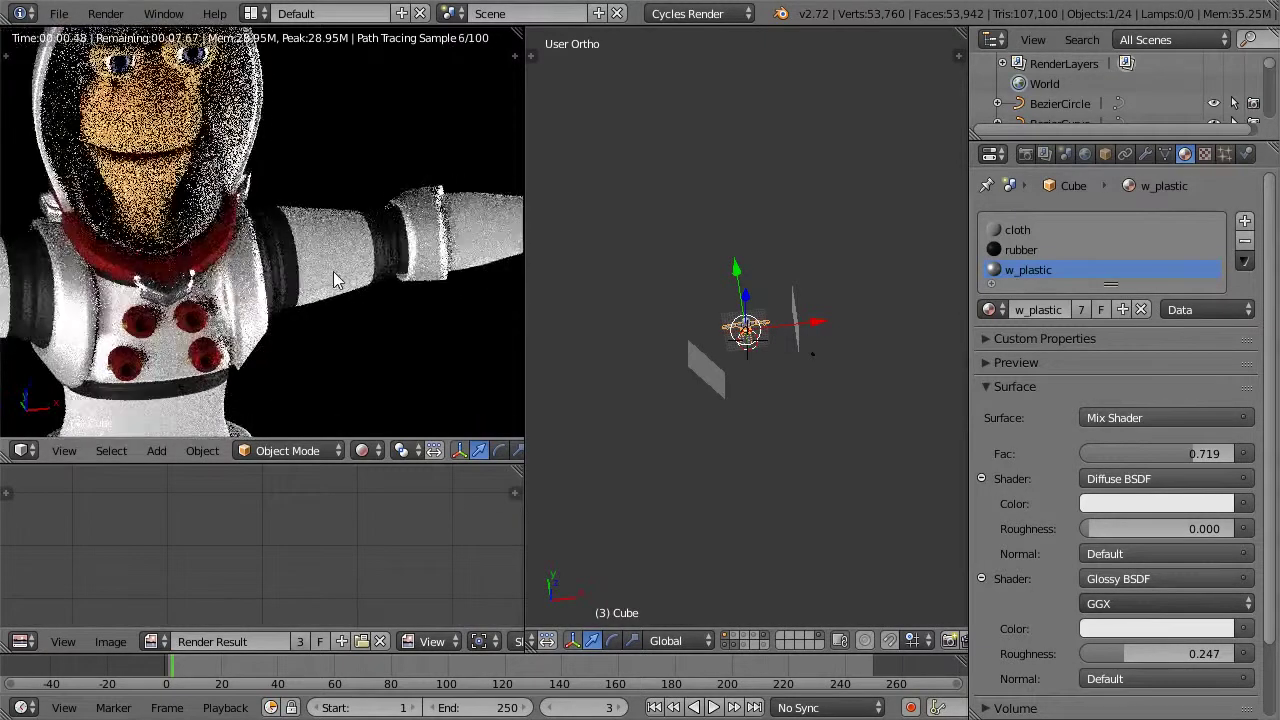
{"action": "middle_click_drag", "start_coordinate": [328, 280], "coordinate": [310, 140]}
{"action": "scroll", "coordinate": [300, 272], "scroll_direction": "down", "scroll_amount": 2}
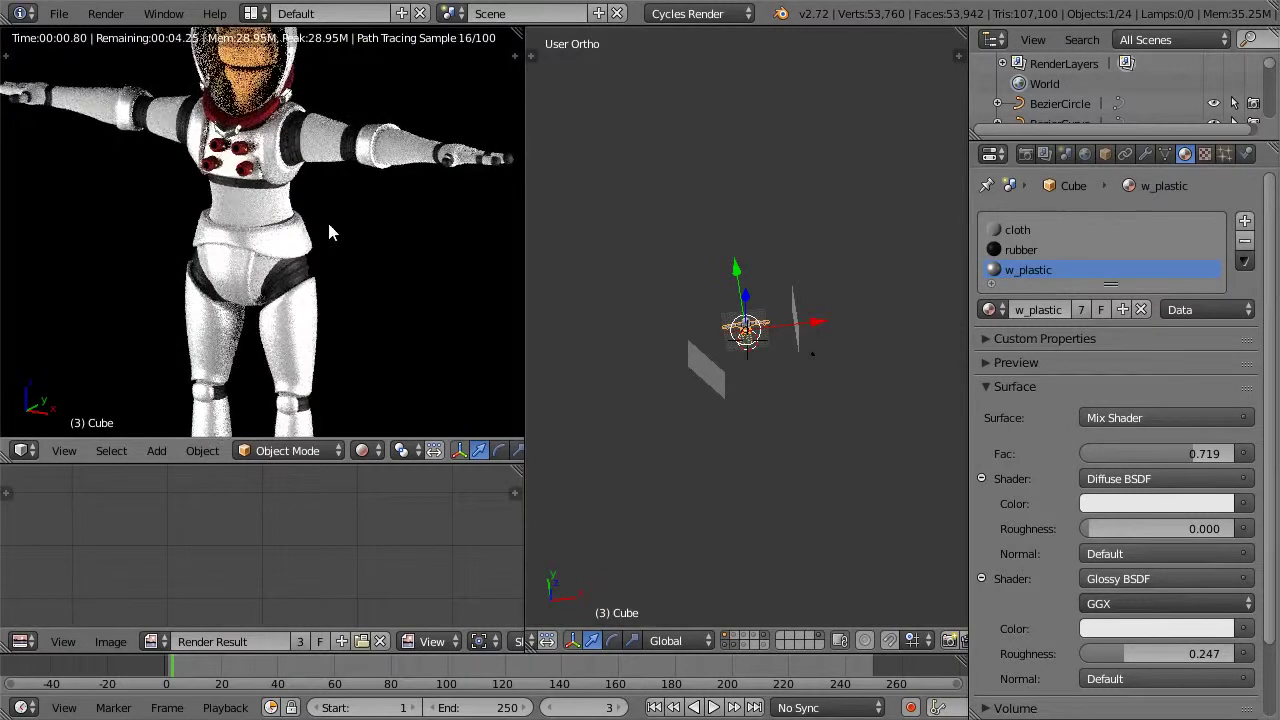
{"action": "scroll", "coordinate": [312, 200], "scroll_direction": "up", "scroll_amount": 1}
{"action": "middle_click_drag", "start_coordinate": [320, 191], "coordinate": [362, 173]}
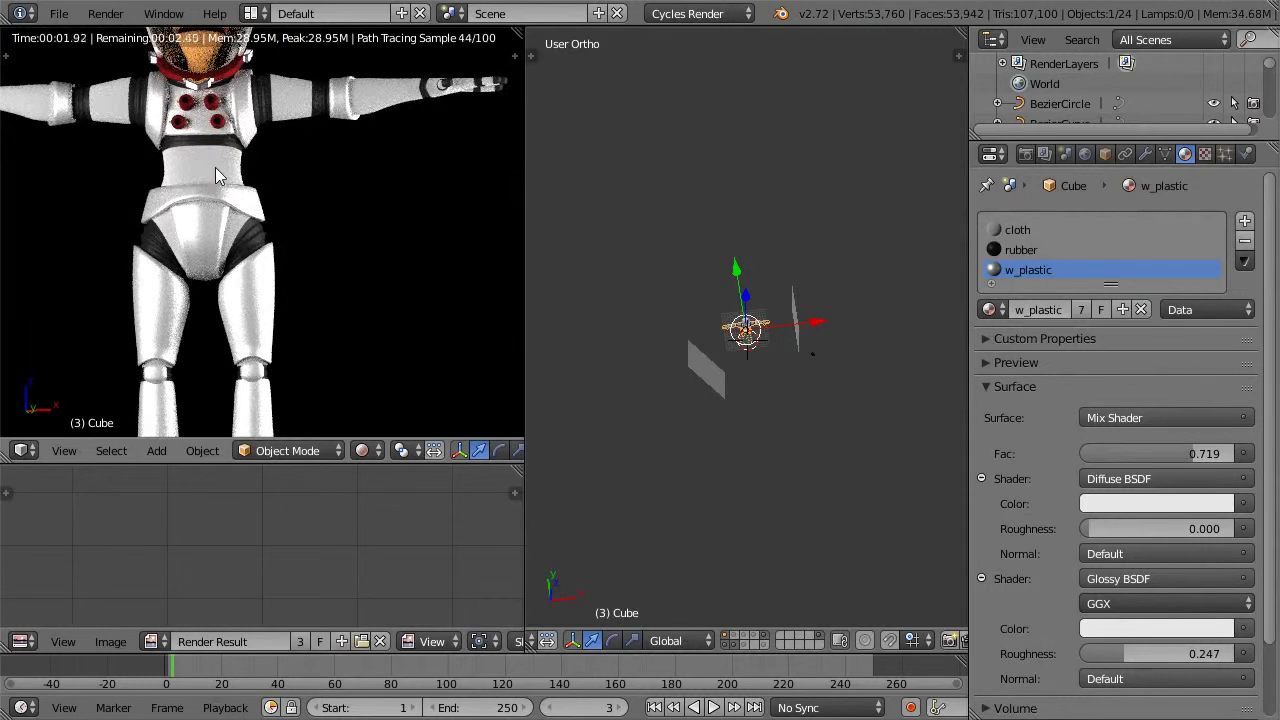
Step: Tint the cloth material's diffuse colour to a warm light grey of R 0.467, G 0.441, B 0.401
{"action": "left_click", "coordinate": [1024, 230]}
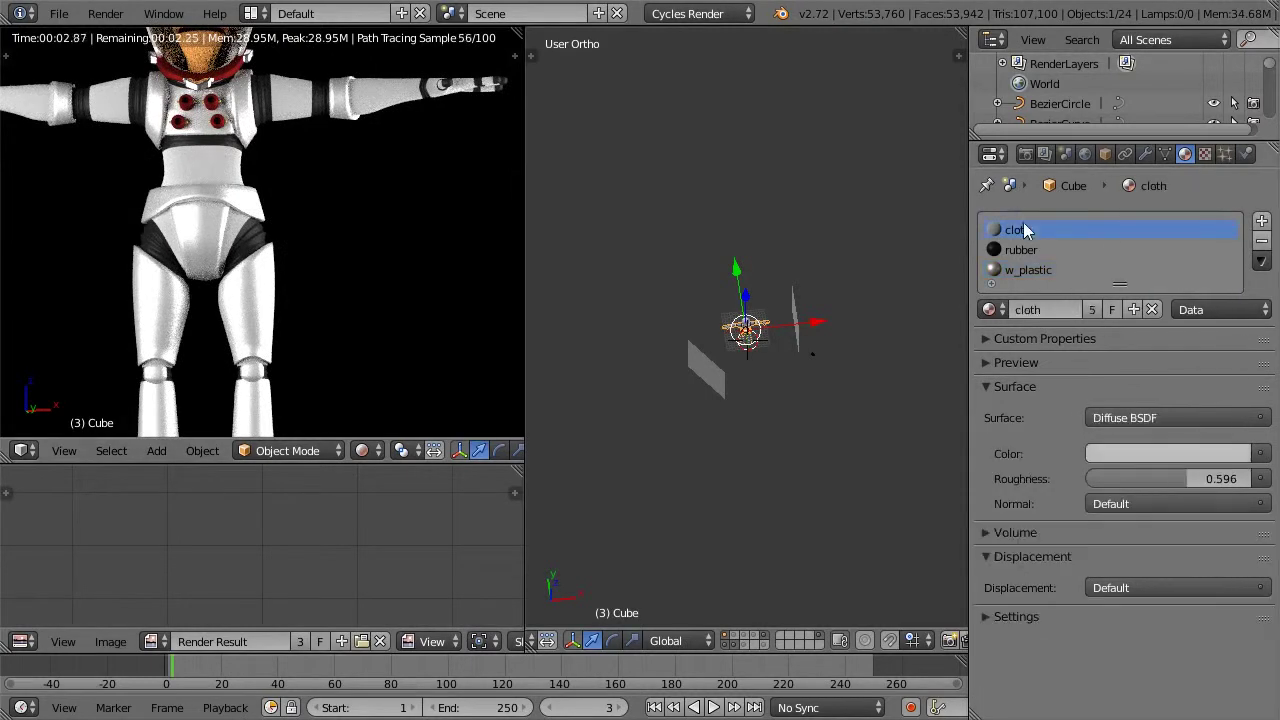
{"action": "left_click", "coordinate": [1200, 454]}
{"action": "left_click_drag", "start_coordinate": [1232, 205], "coordinate": [1234, 205]}
{"action": "middle_click_drag", "start_coordinate": [369, 200], "coordinate": [418, 247]}
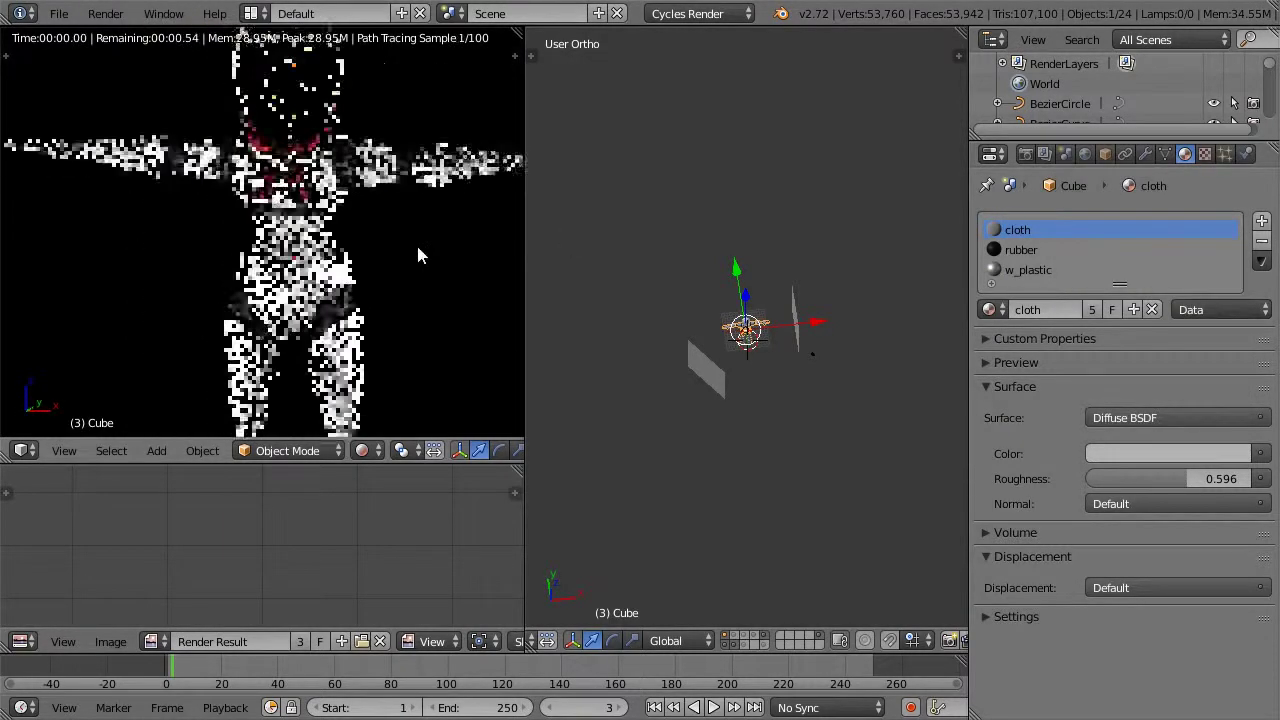
{"action": "left_click", "coordinate": [1186, 456]}
{"action": "left_click_drag", "start_coordinate": [1233, 222], "coordinate": [1238, 226]}
{"action": "left_click_drag", "start_coordinate": [1143, 239], "coordinate": [1143, 242]}
{"action": "left_click_drag", "start_coordinate": [1233, 218], "coordinate": [1231, 208]}
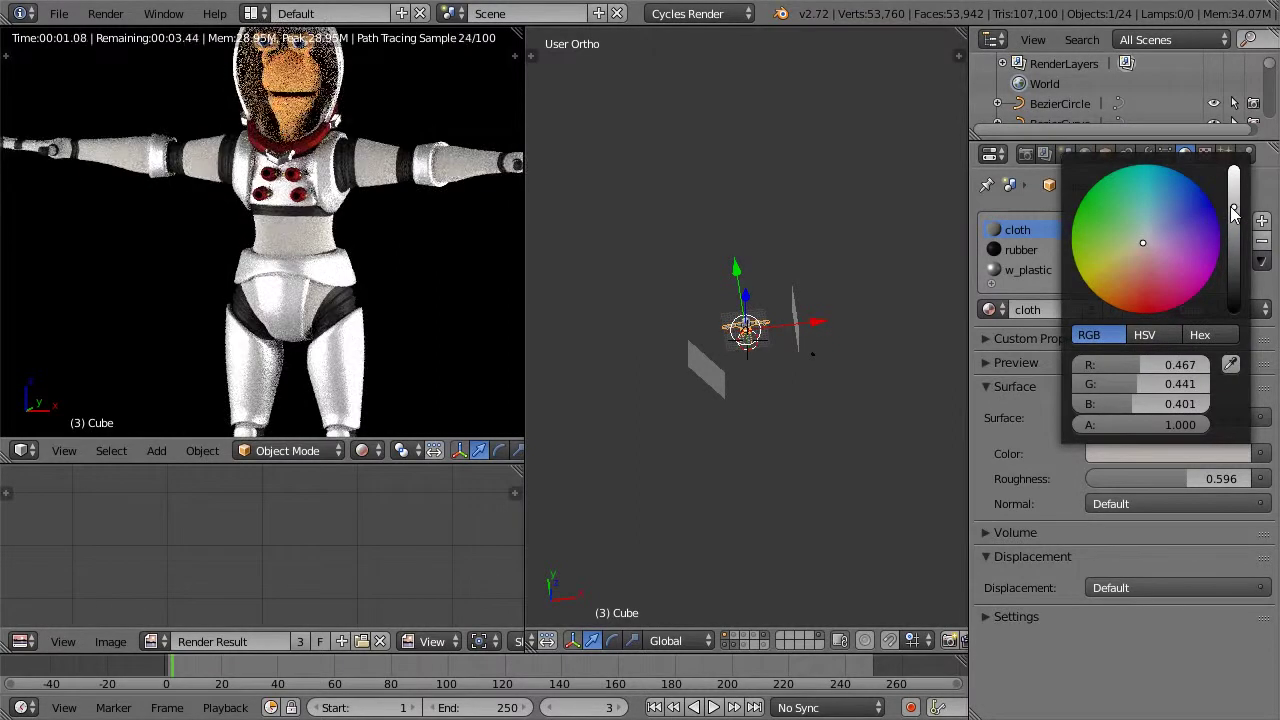
Step: Select the hip piece and raise the glossy roughness of its w_plastic material to 0.370
{"action": "scroll", "coordinate": [290, 175], "scroll_direction": "down", "scroll_amount": 5}
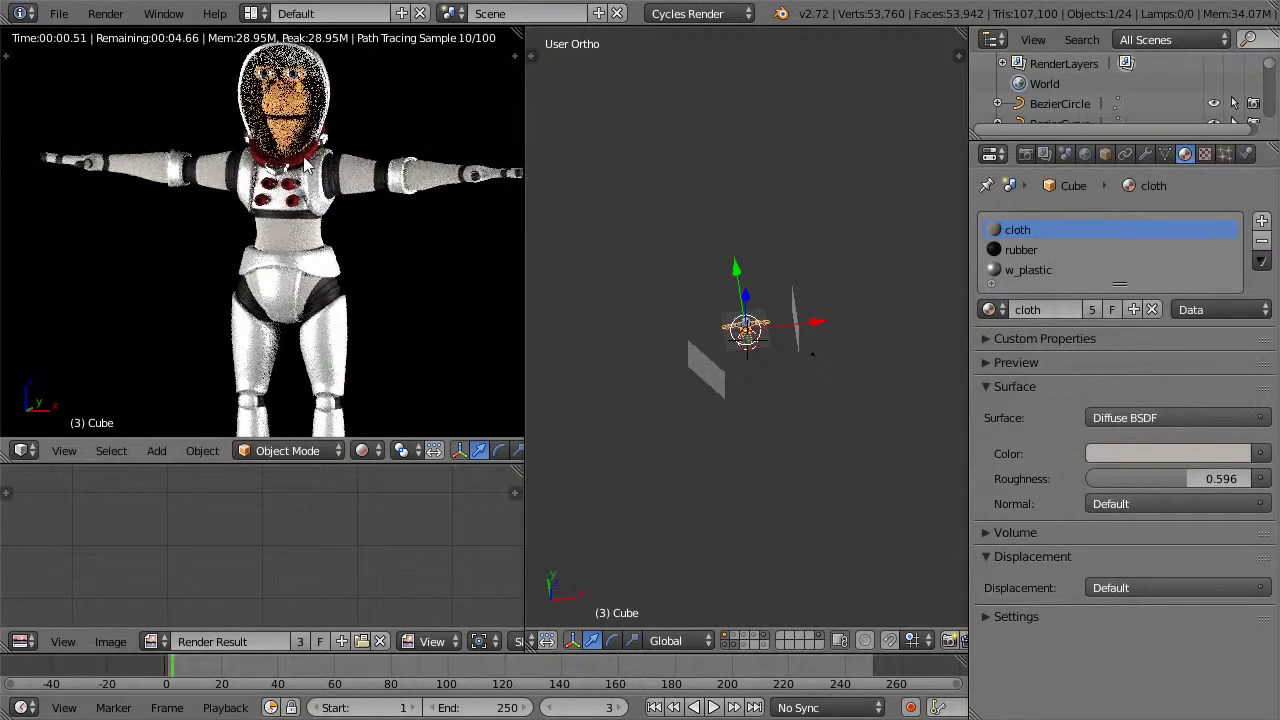
{"action": "scroll", "coordinate": [378, 240], "scroll_direction": "up", "scroll_amount": 2}
{"action": "scroll", "coordinate": [370, 242], "scroll_direction": "up", "scroll_amount": 3}
{"action": "scroll", "coordinate": [394, 225], "scroll_direction": "down", "scroll_amount": 2}
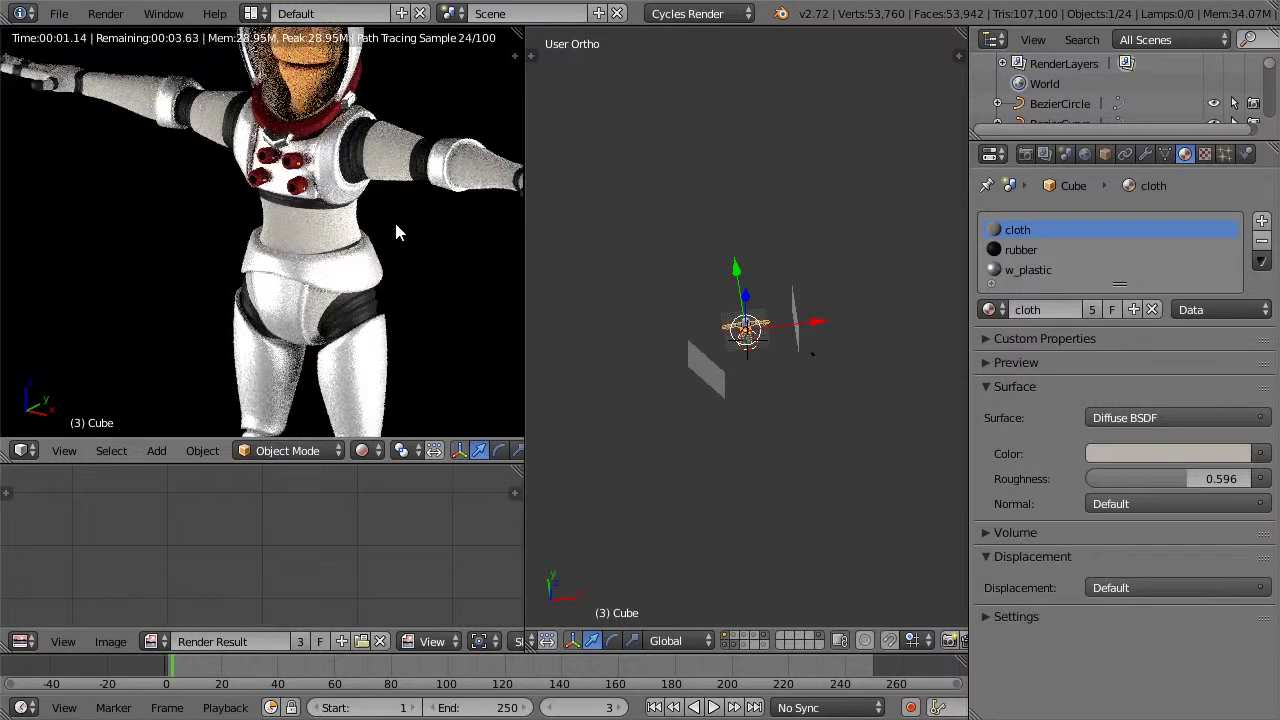
{"action": "scroll", "coordinate": [394, 228], "scroll_direction": "down", "scroll_amount": 3}
{"action": "middle_click_drag", "start_coordinate": [380, 238], "coordinate": [362, 172], "text": "shift"}
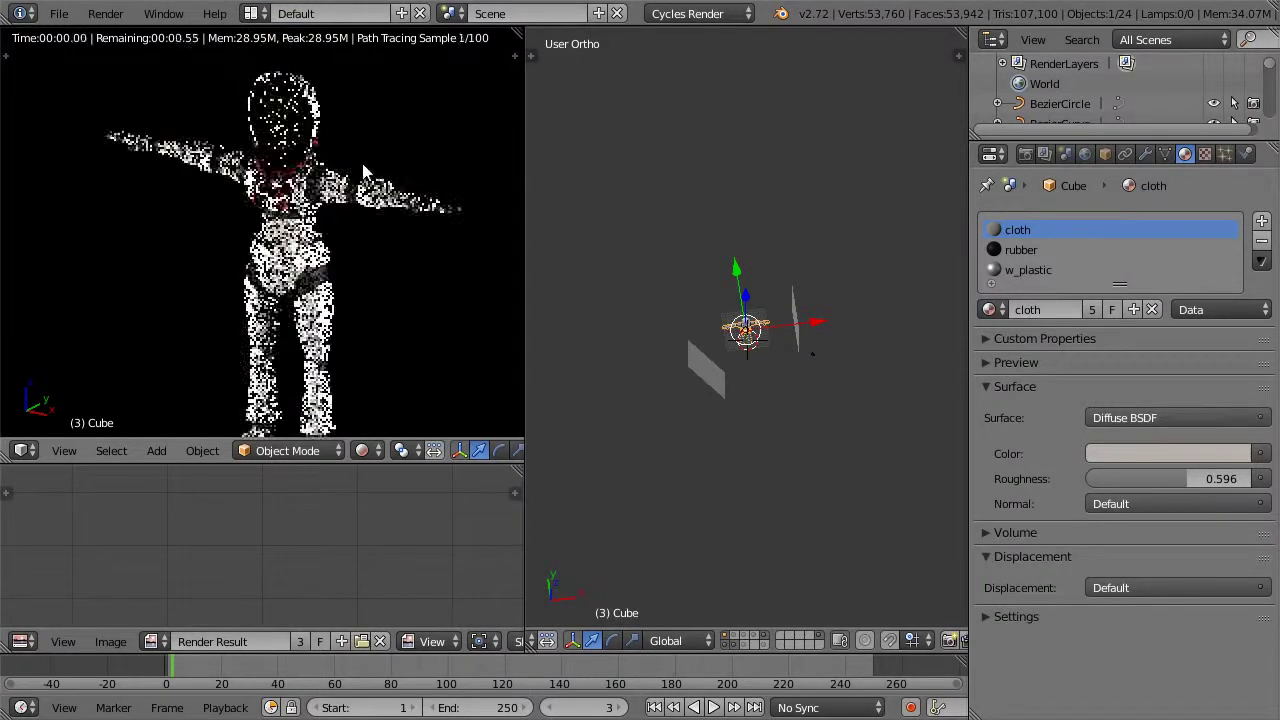
{"action": "middle_click_drag", "start_coordinate": [362, 228], "coordinate": [367, 221]}
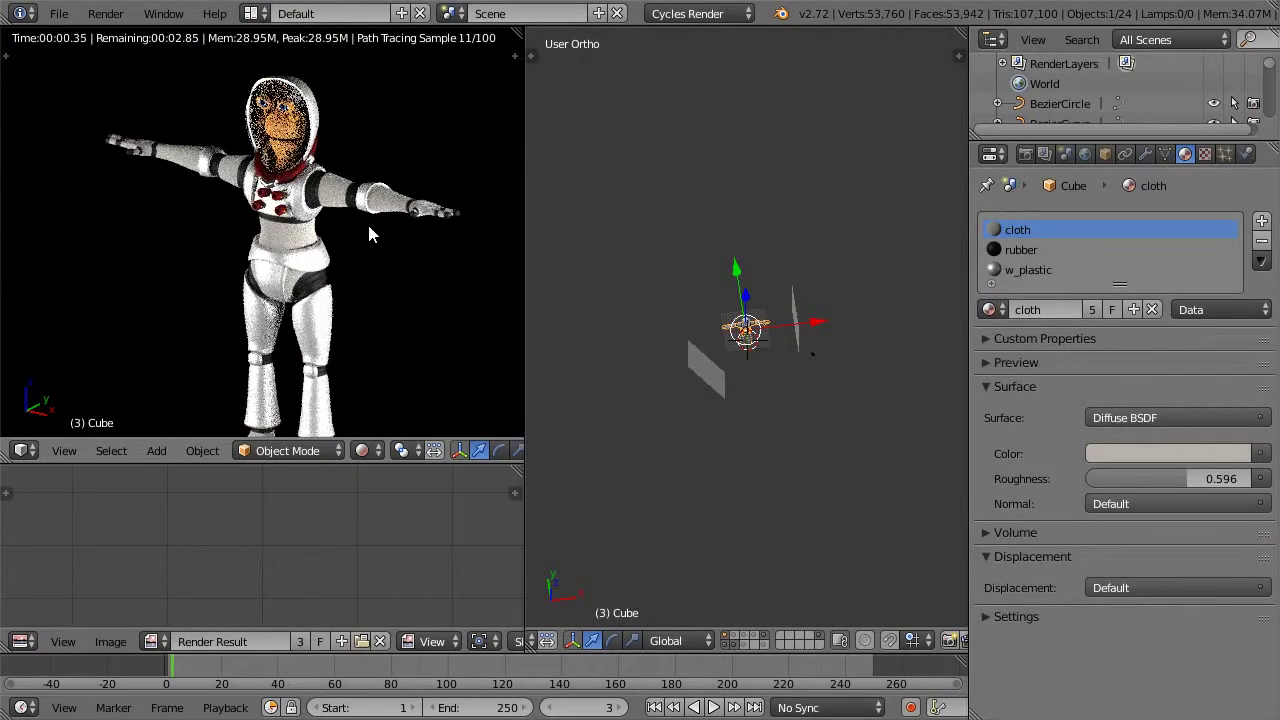
{"action": "scroll", "coordinate": [371, 293], "scroll_direction": "up", "scroll_amount": 5}
{"action": "right_click", "coordinate": [349, 281]}
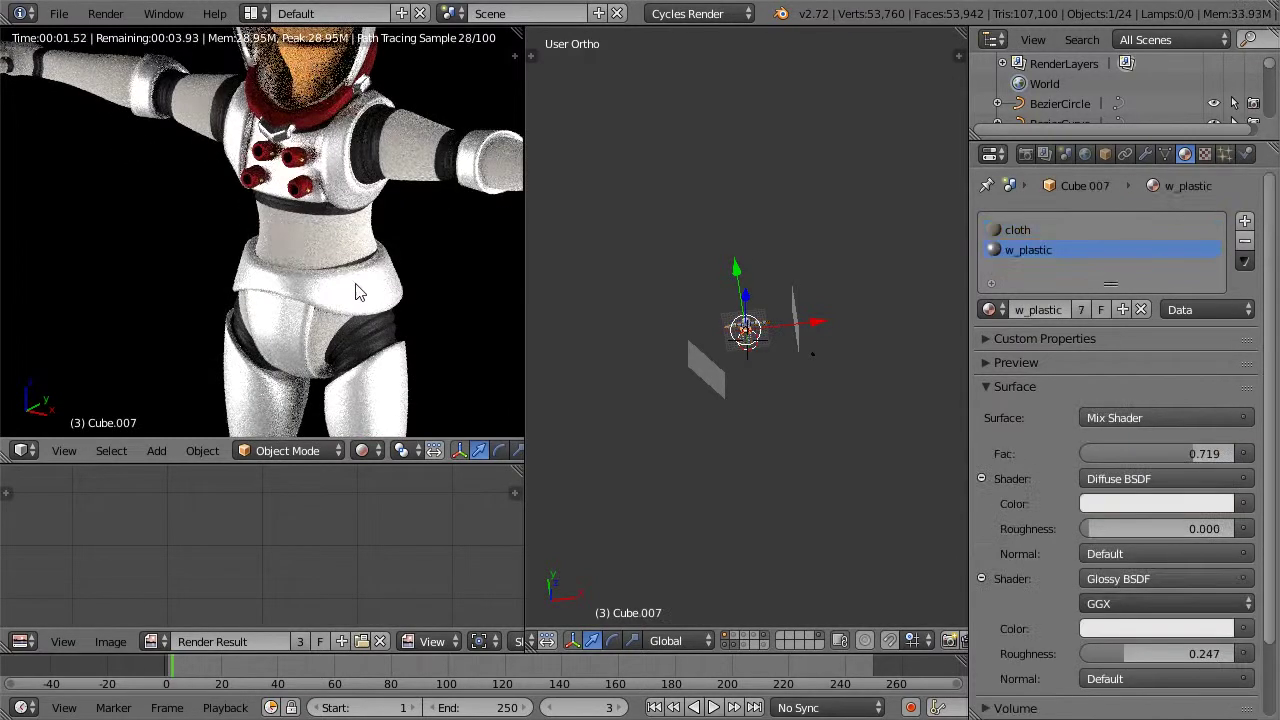
{"action": "left_click_drag", "start_coordinate": [1126, 652], "coordinate": [1143, 653]}
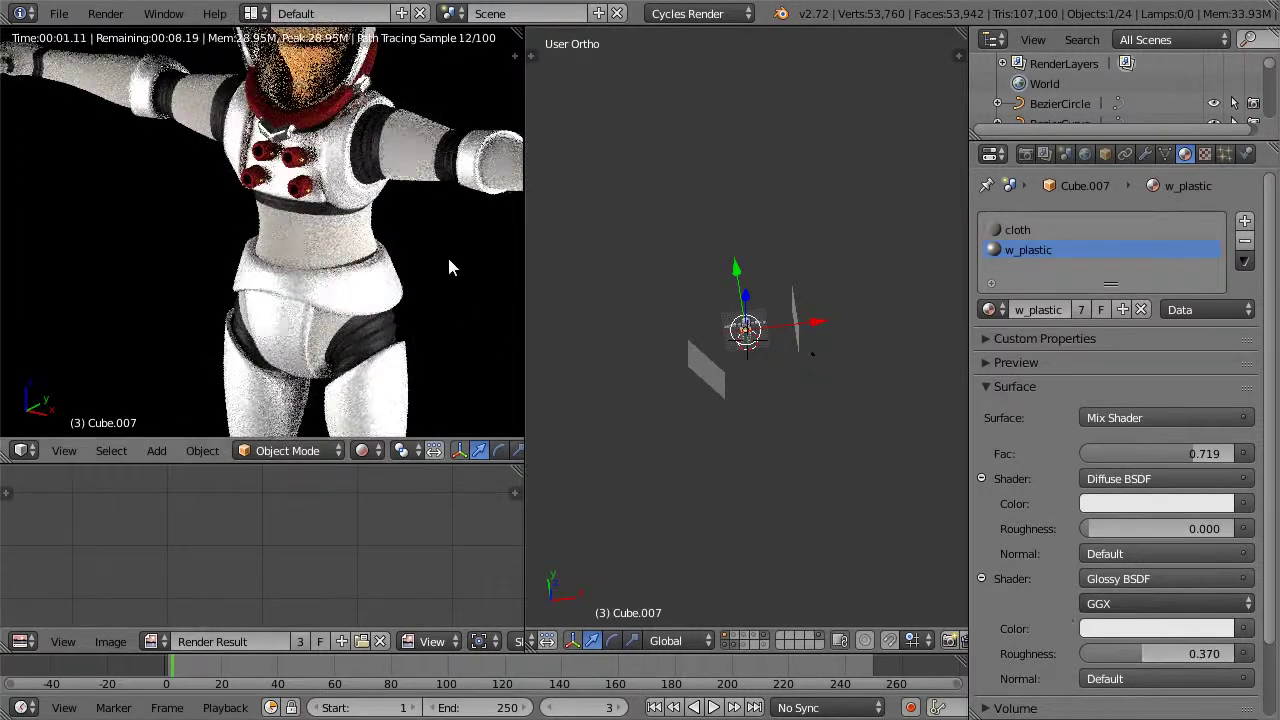
Step: Select the upper suit piece and try the brass material in place of white metal on the collar clasps
{"action": "scroll", "coordinate": [449, 261], "scroll_direction": "down", "scroll_amount": 3}
{"action": "middle_click_drag", "start_coordinate": [362, 133], "coordinate": [358, 237], "text": "shift"}
{"action": "scroll", "coordinate": [313, 214], "scroll_direction": "up", "scroll_amount": 4}
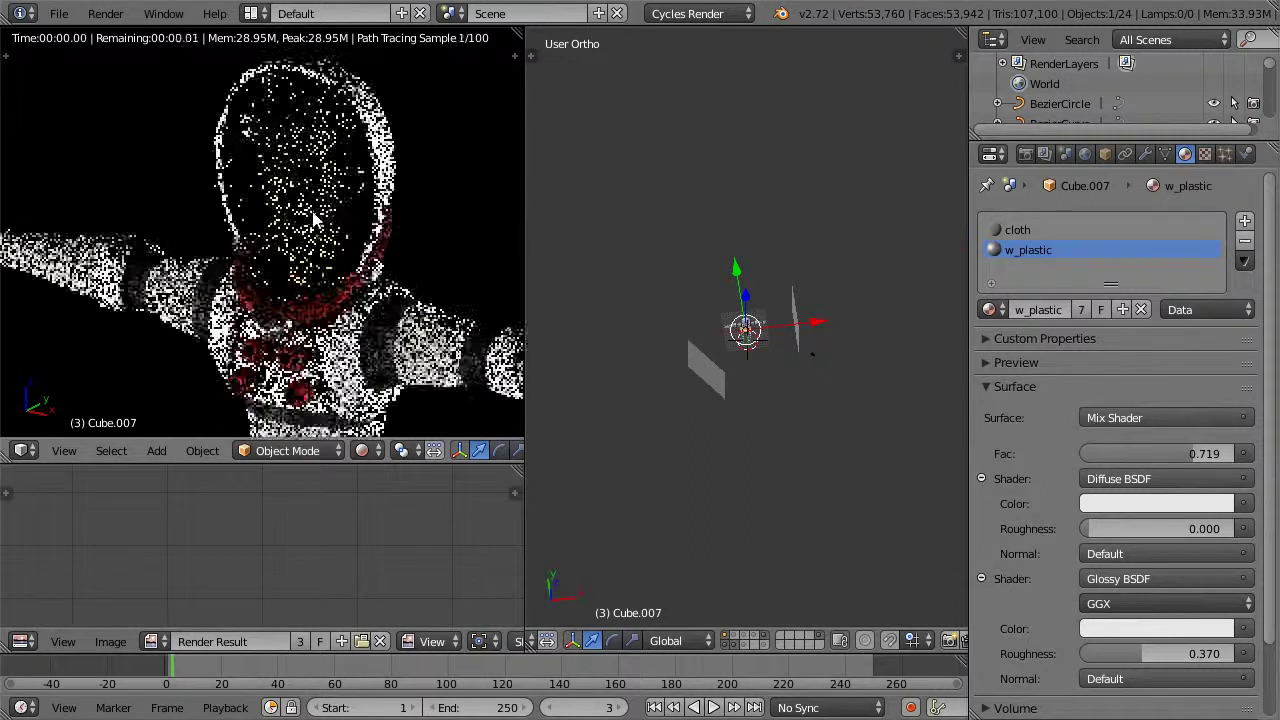
{"action": "right_click", "coordinate": [280, 335]}
{"action": "left_click", "coordinate": [1003, 309]}
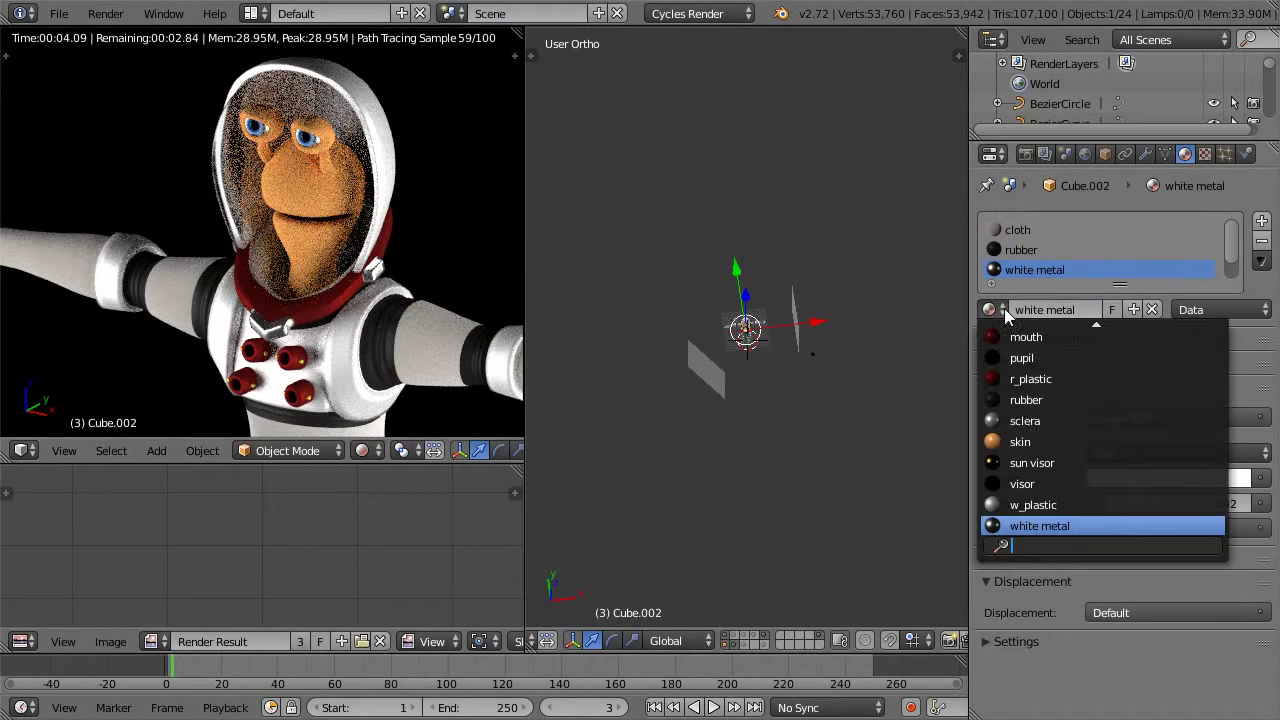
{"action": "scroll", "coordinate": [1031, 457], "scroll_direction": "up", "scroll_amount": 13}
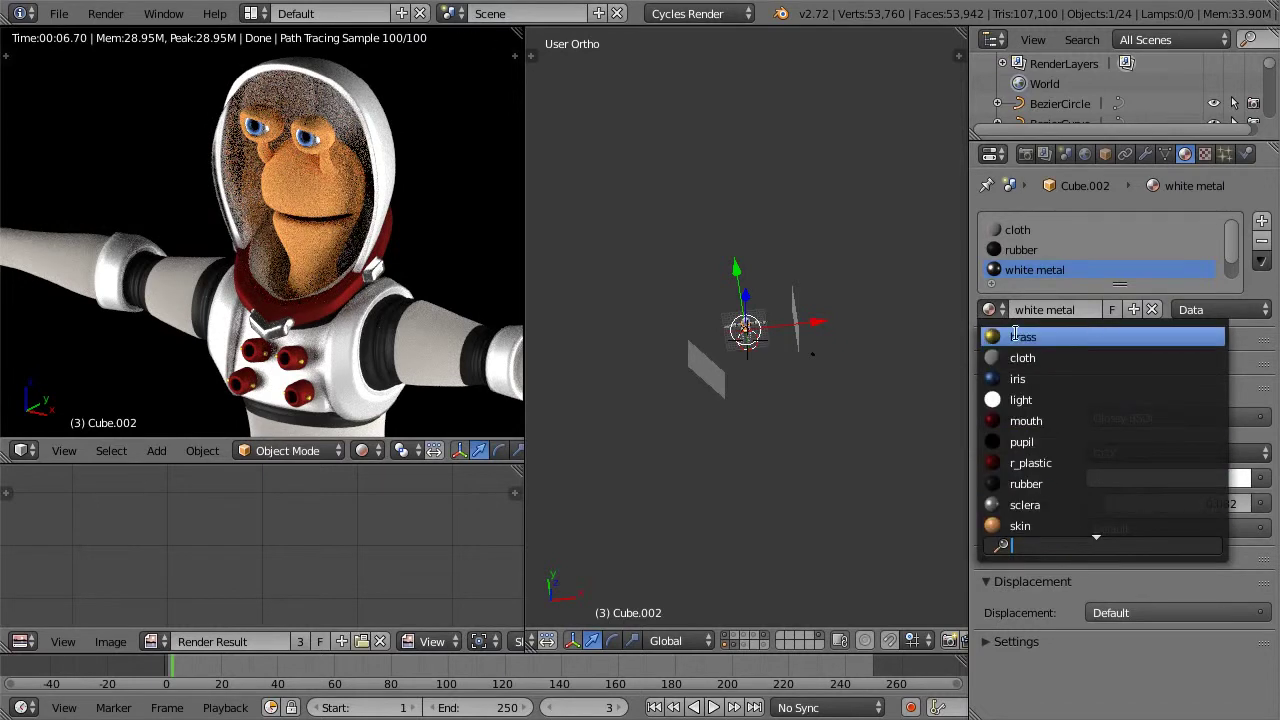
{"action": "left_click", "coordinate": [1015, 336]}
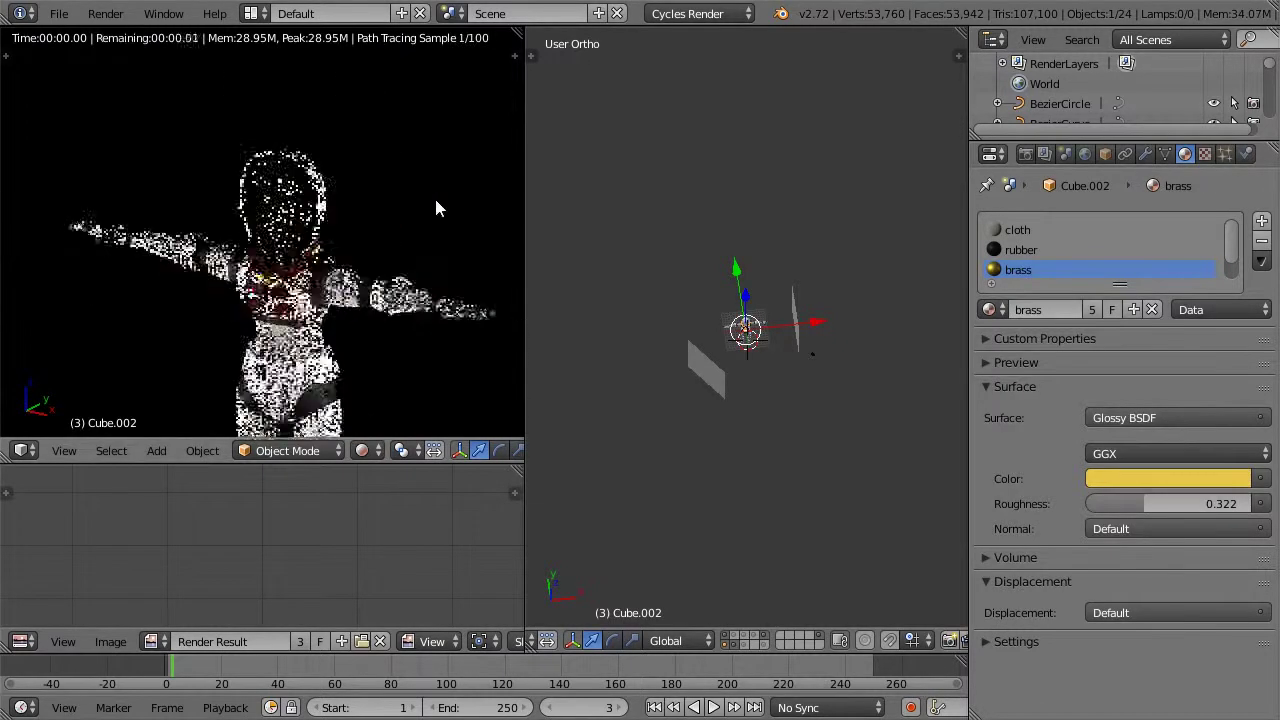
Step: Assign the white metal material back to the collar clasps in place of brass and check them up close
{"action": "scroll", "coordinate": [434, 195], "scroll_direction": "up", "scroll_amount": 4}
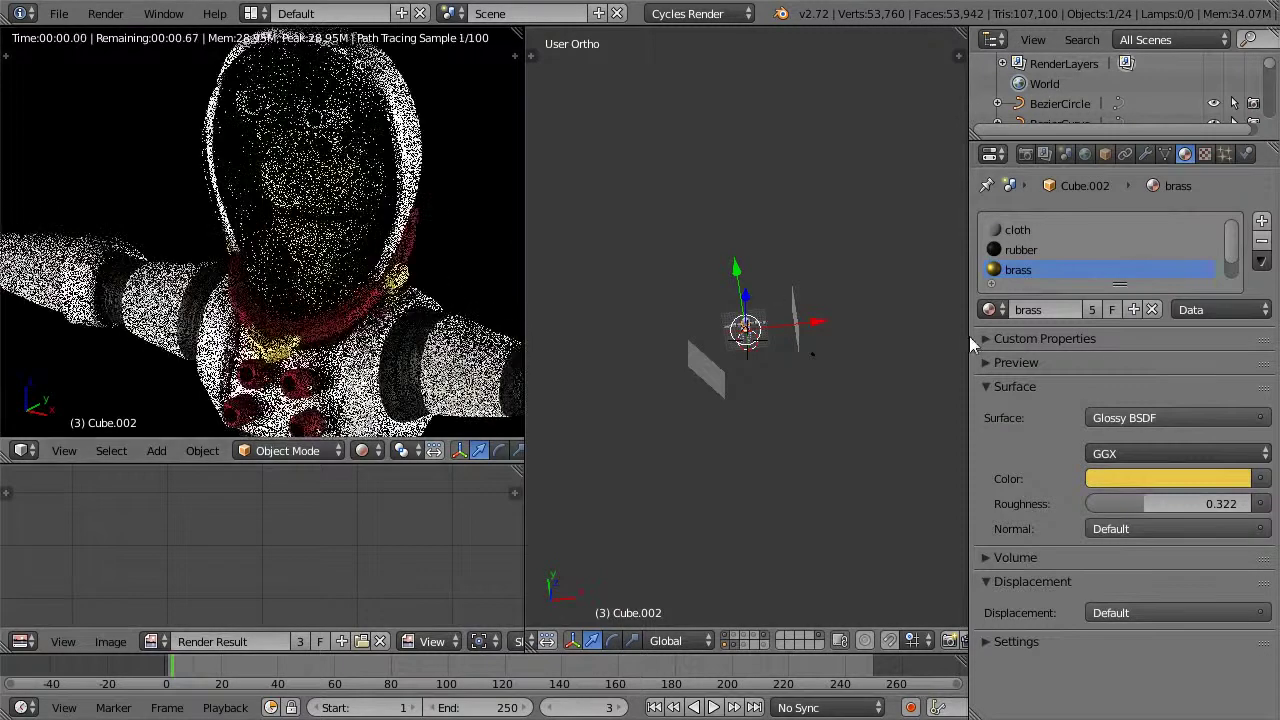
{"action": "left_click", "coordinate": [989, 309]}
{"action": "scroll", "coordinate": [1028, 456], "scroll_direction": "down", "scroll_amount": 13}
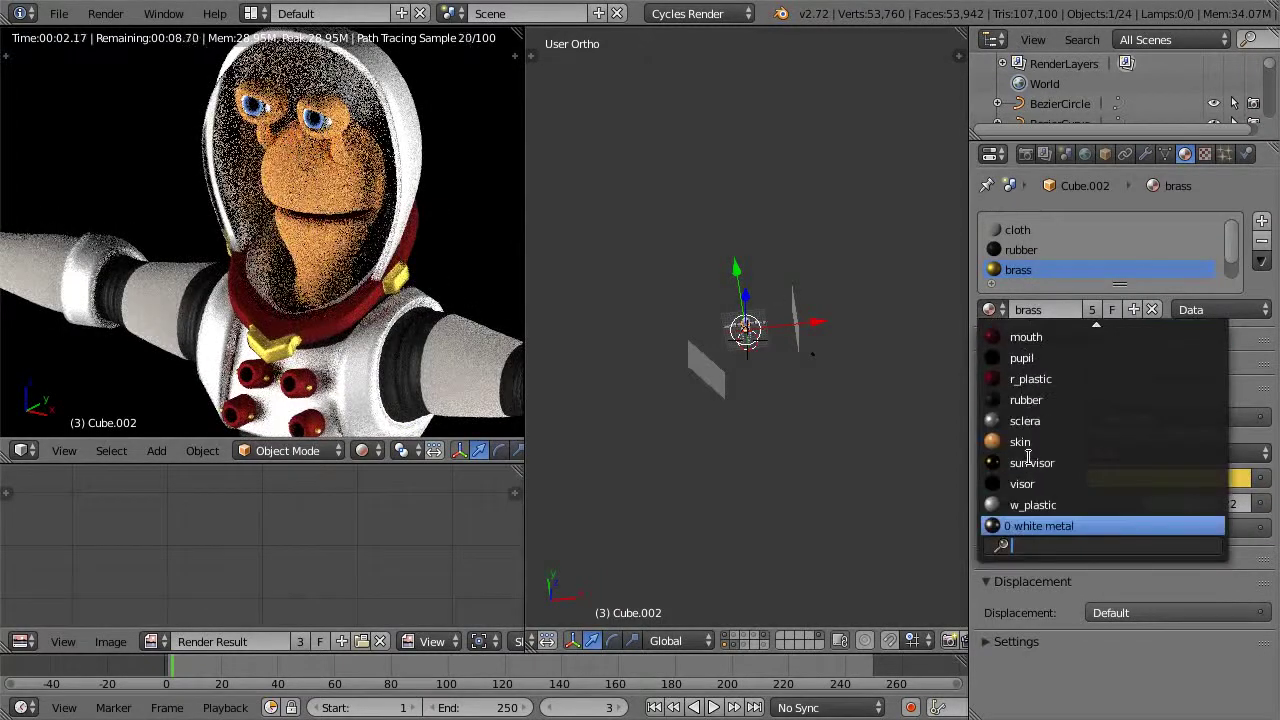
{"action": "left_click", "coordinate": [1019, 524]}
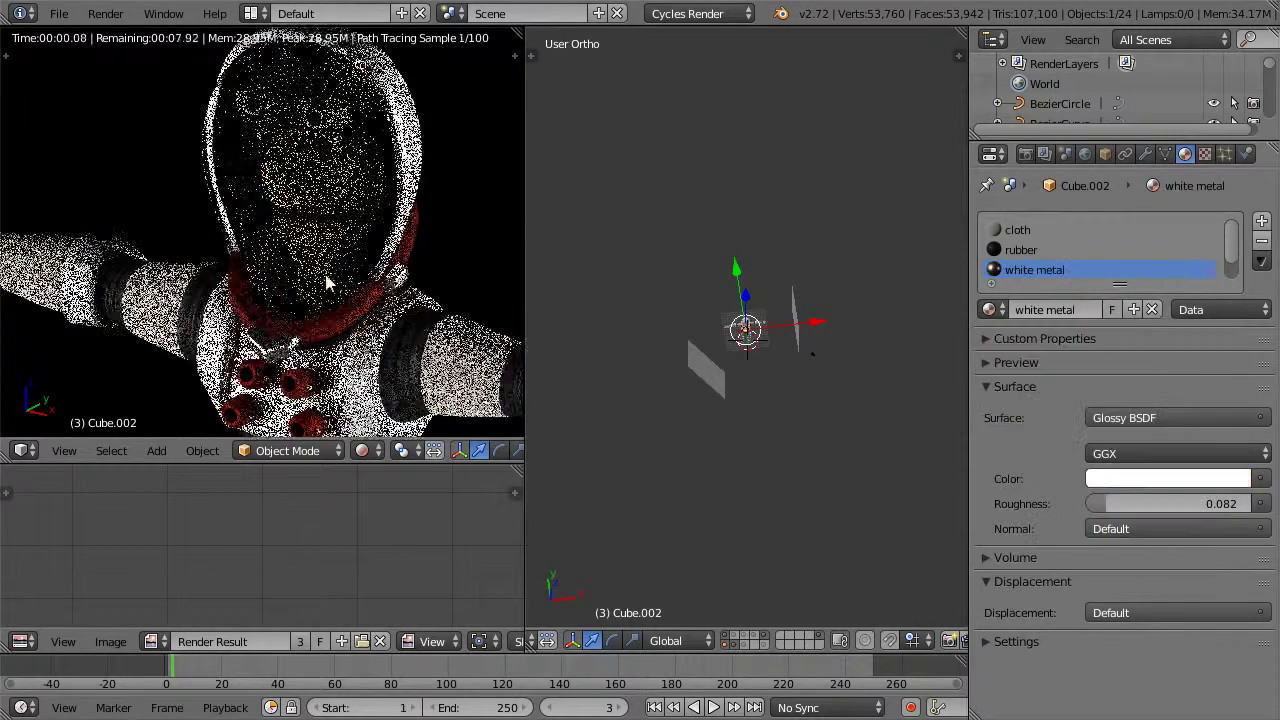
{"action": "scroll", "coordinate": [453, 266], "scroll_direction": "down", "scroll_amount": 3}
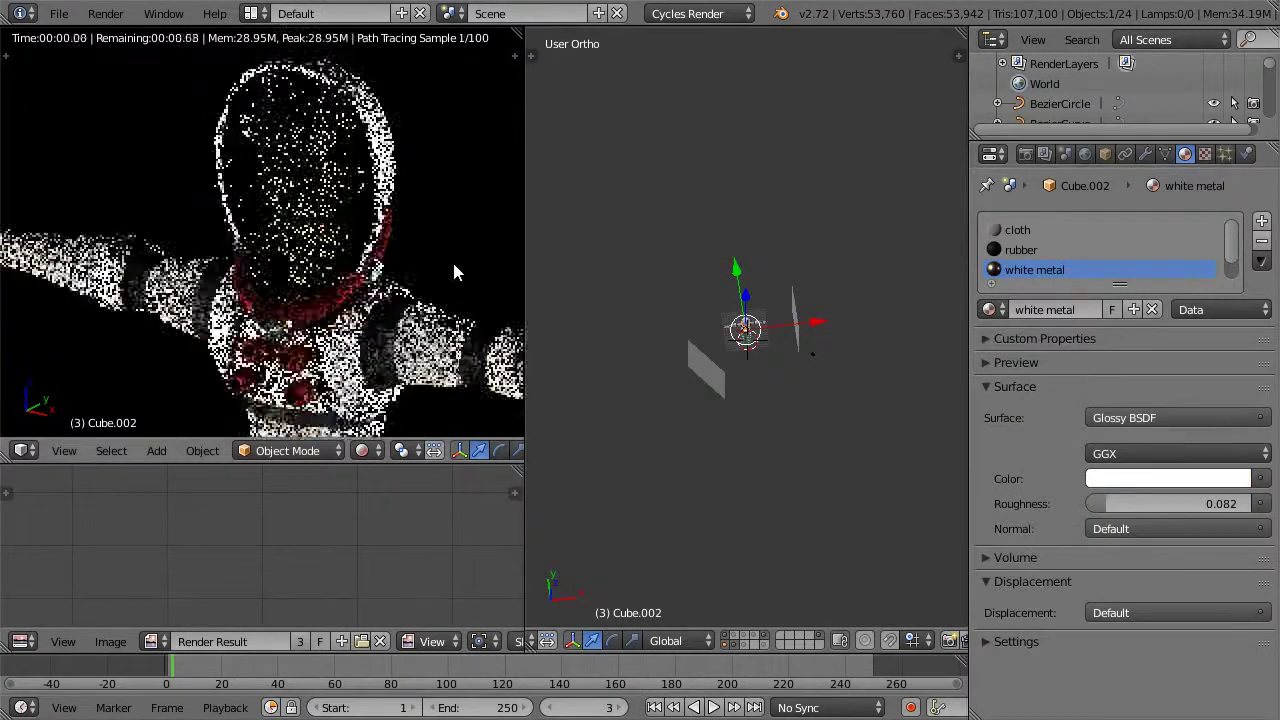
{"action": "scroll", "coordinate": [454, 265], "scroll_direction": "up", "scroll_amount": 5}
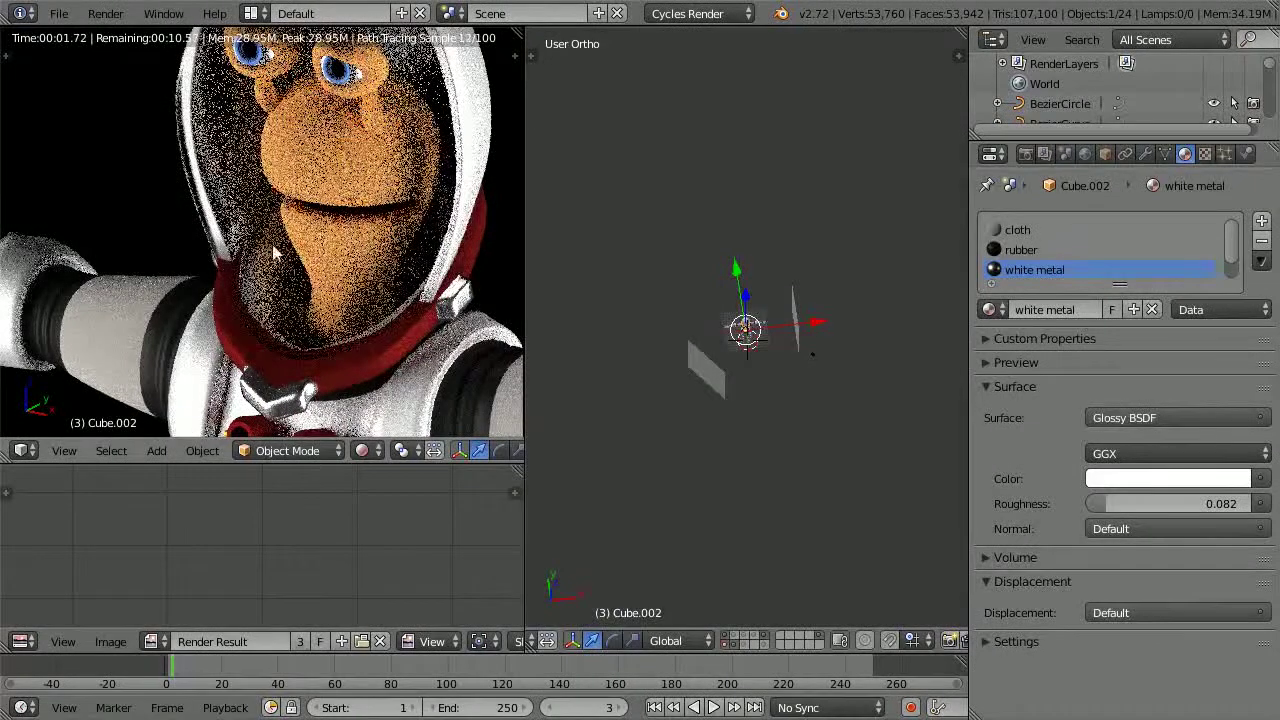
Step: Select the suit body with the arms and legs and add a new material in an extra slot
{"action": "scroll", "coordinate": [315, 282], "scroll_direction": "down", "scroll_amount": 3}
{"action": "scroll", "coordinate": [315, 282], "scroll_direction": "up", "scroll_amount": 2}
{"action": "middle_click_drag", "start_coordinate": [316, 291], "coordinate": [375, 232]}
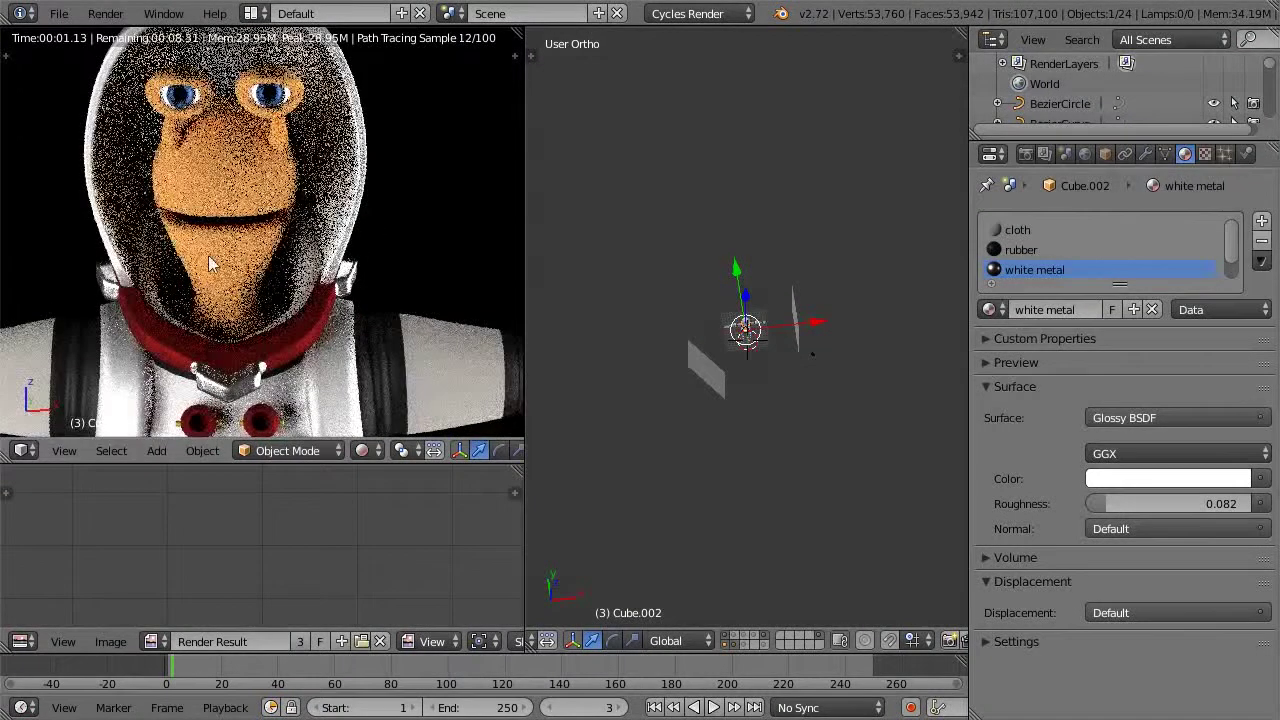
{"action": "middle_click_drag", "start_coordinate": [318, 250], "coordinate": [307, 250]}
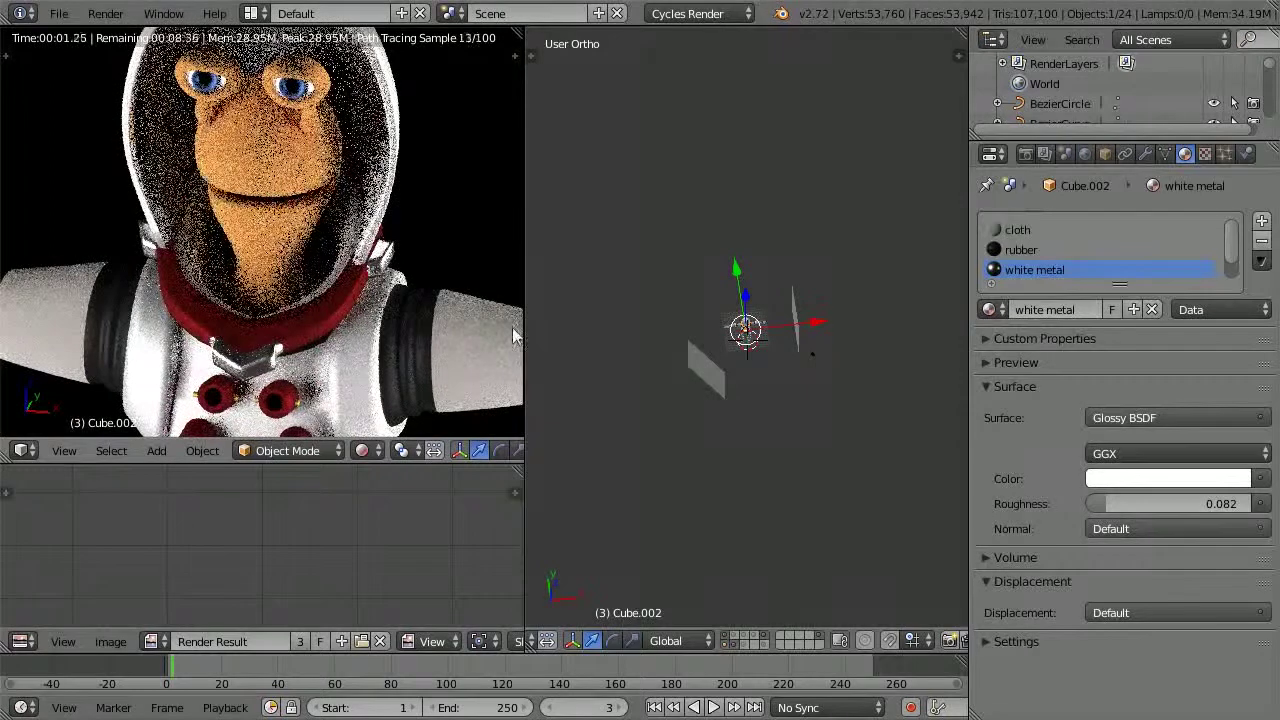
{"action": "left_click", "coordinate": [1059, 233]}
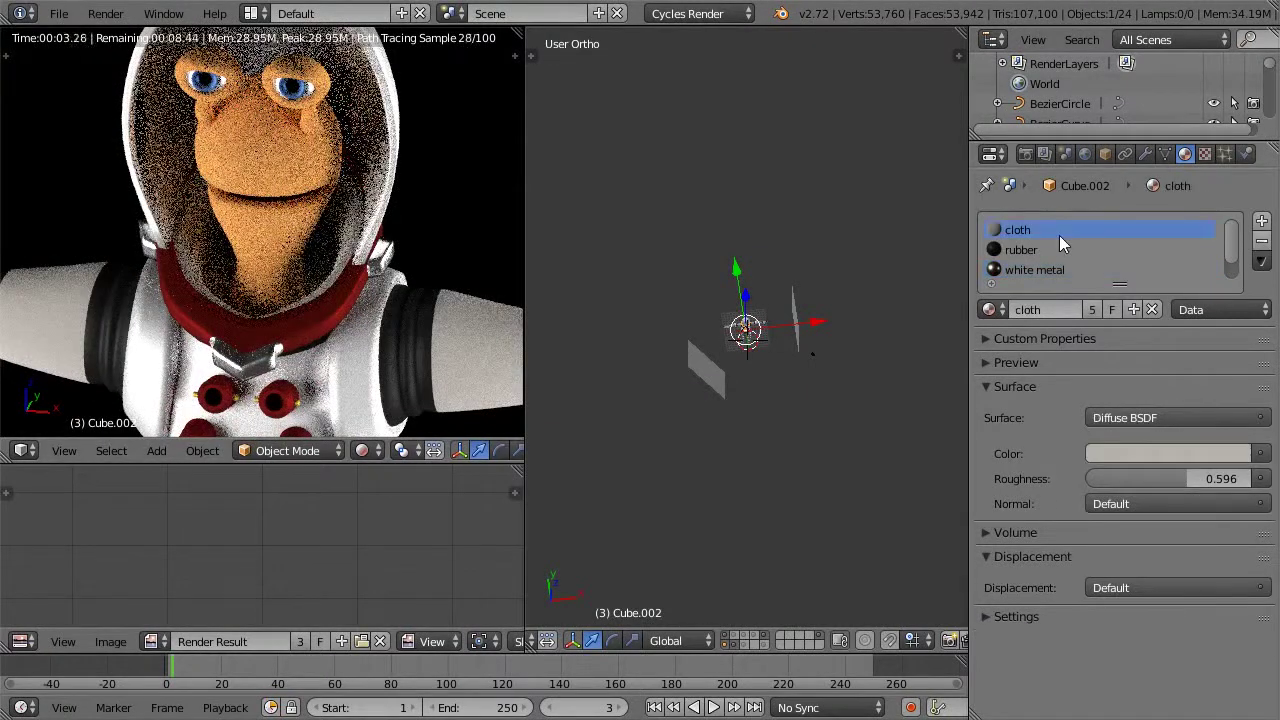
{"action": "right_click", "coordinate": [471, 330]}
{"action": "scroll", "coordinate": [768, 346], "scroll_direction": "up", "scroll_amount": 8}
{"action": "scroll", "coordinate": [768, 346], "scroll_direction": "up", "scroll_amount": 4}
{"action": "middle_click_drag", "start_coordinate": [730, 302], "coordinate": [787, 280]}
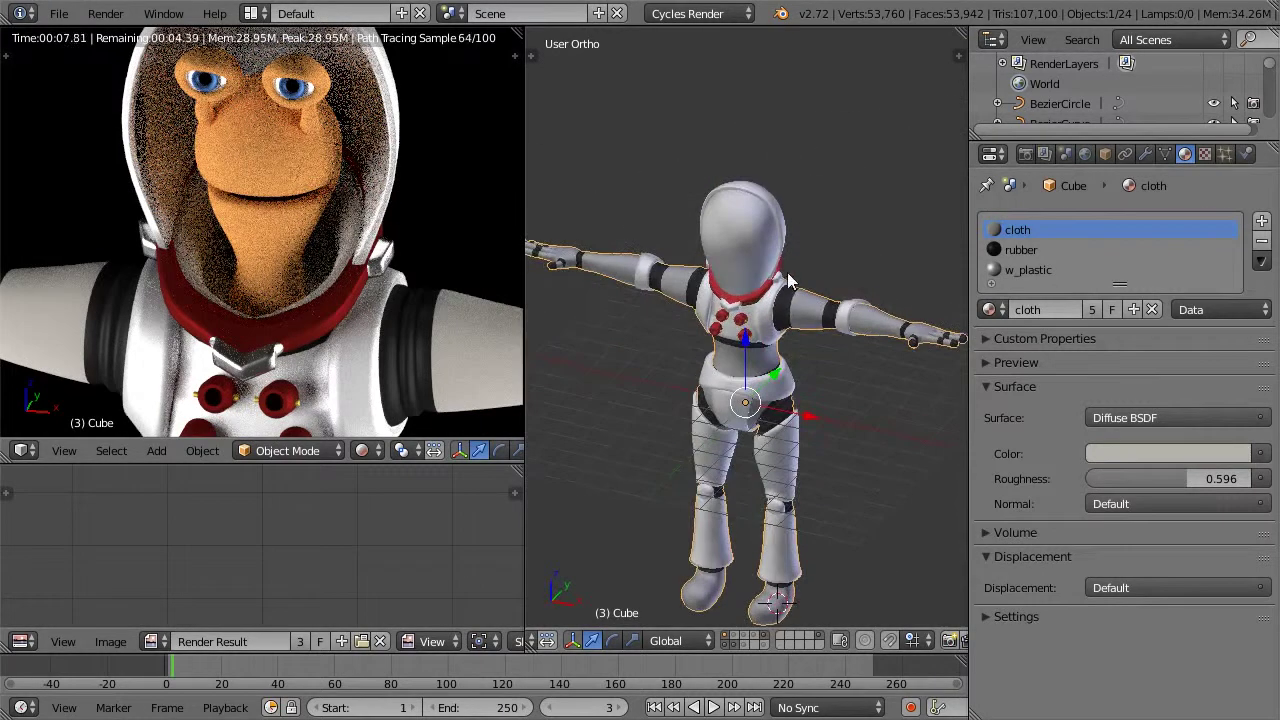
{"action": "left_click", "coordinate": [1262, 222]}
{"action": "scroll", "coordinate": [1103, 262], "scroll_direction": "up", "scroll_amount": 1}
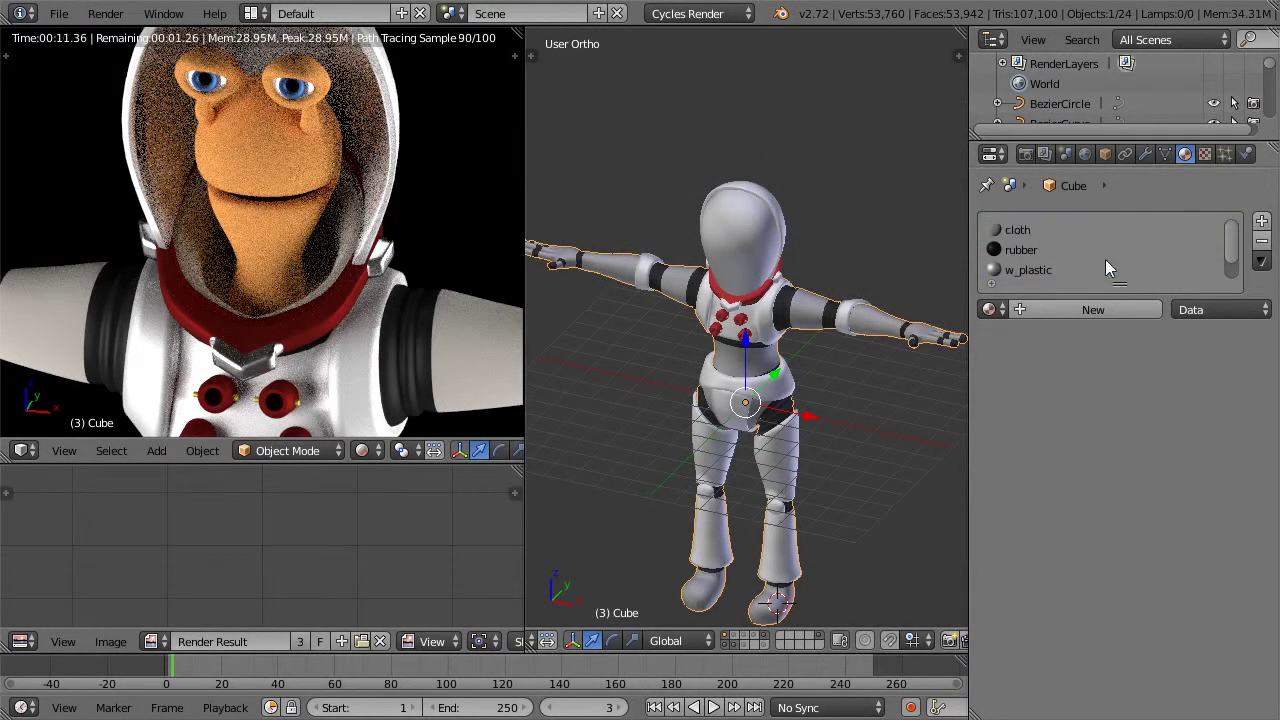
{"action": "scroll", "coordinate": [1088, 271], "scroll_direction": "down", "scroll_amount": 1}
{"action": "left_click", "coordinate": [1060, 310]}
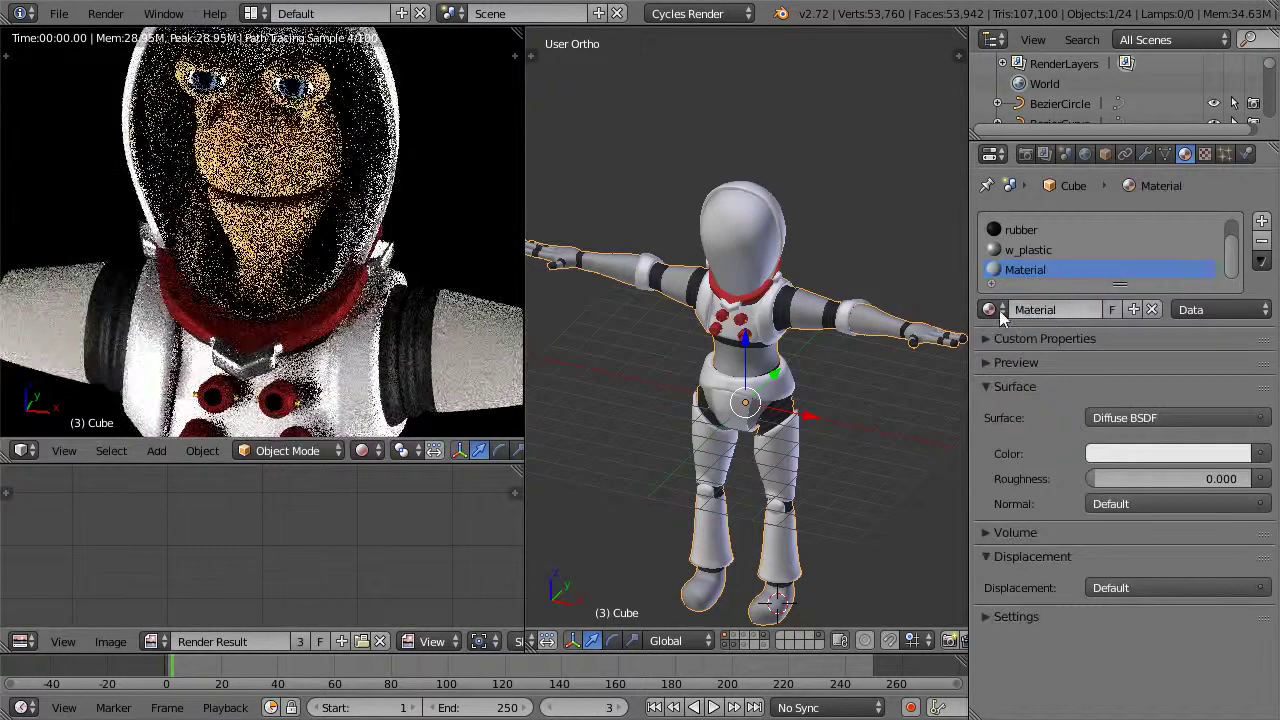
Step: Replace the new material with an independent copy of cloth and name it blackcloth
{"action": "left_click", "coordinate": [989, 310]}
{"action": "left_click", "coordinate": [1060, 357]}
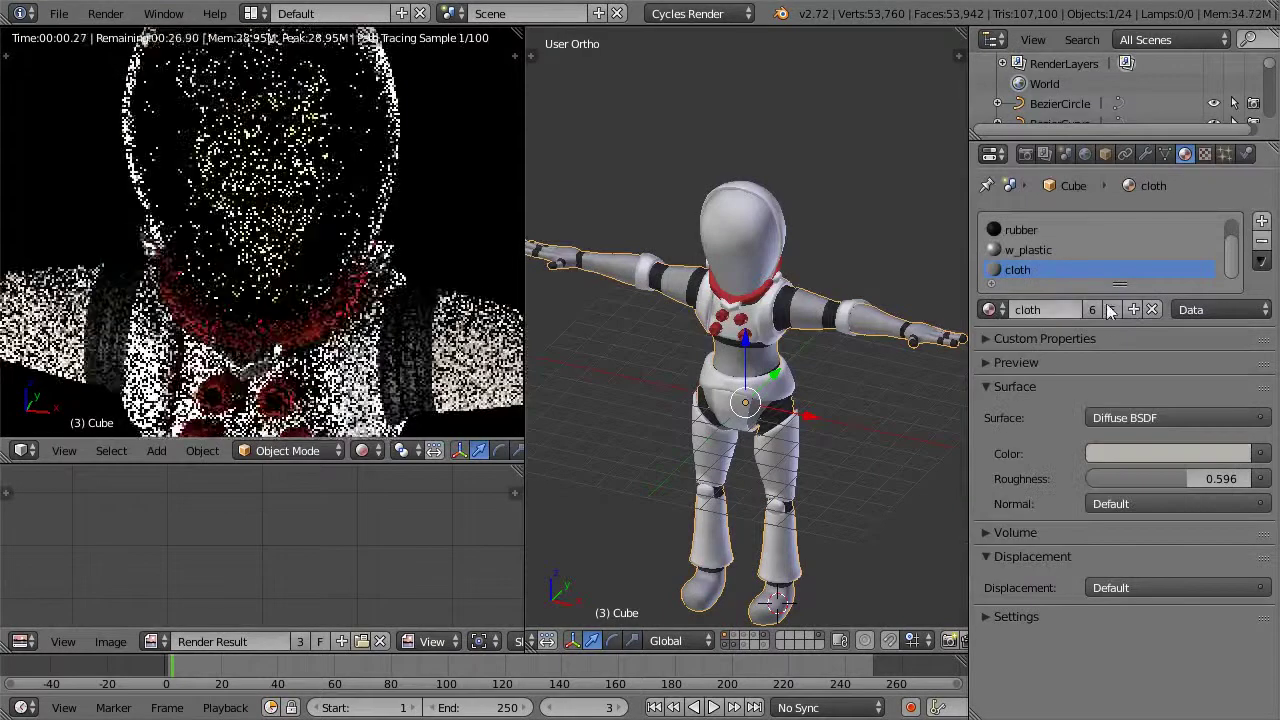
{"action": "left_click", "coordinate": [1133, 309]}
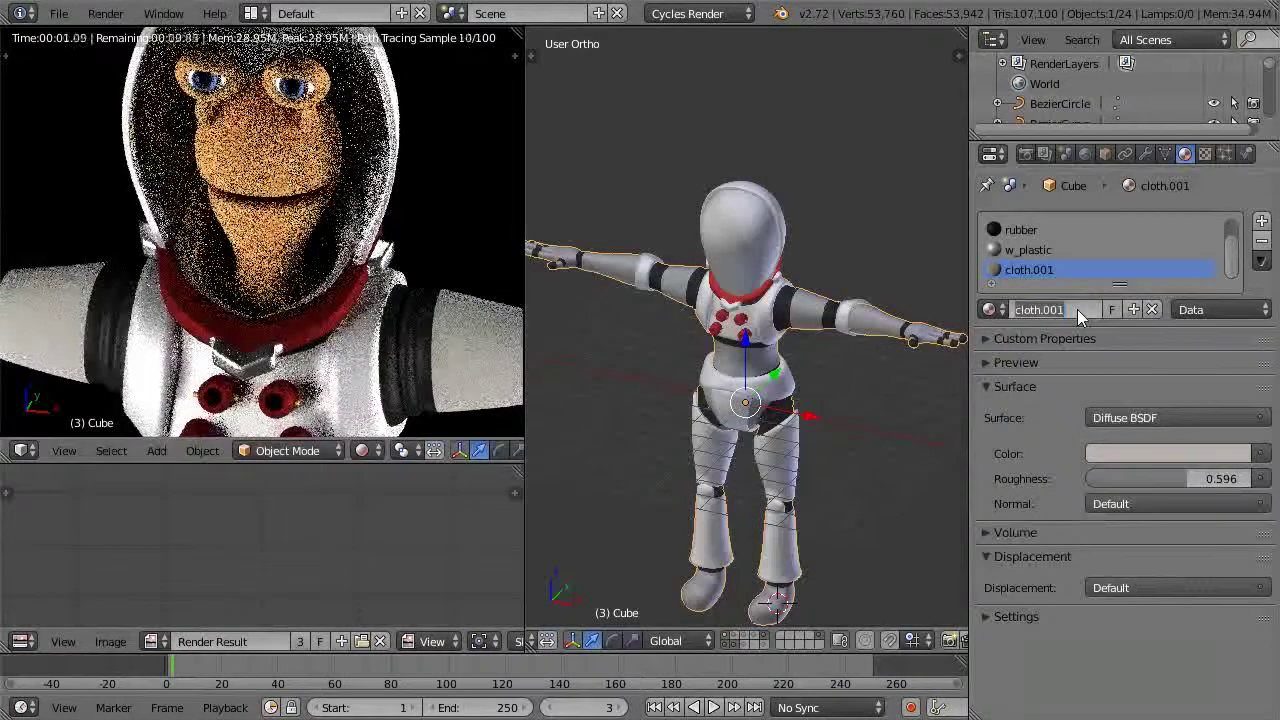
{"action": "left_click", "coordinate": [1077, 309]}
{"action": "type", "text": "black"}
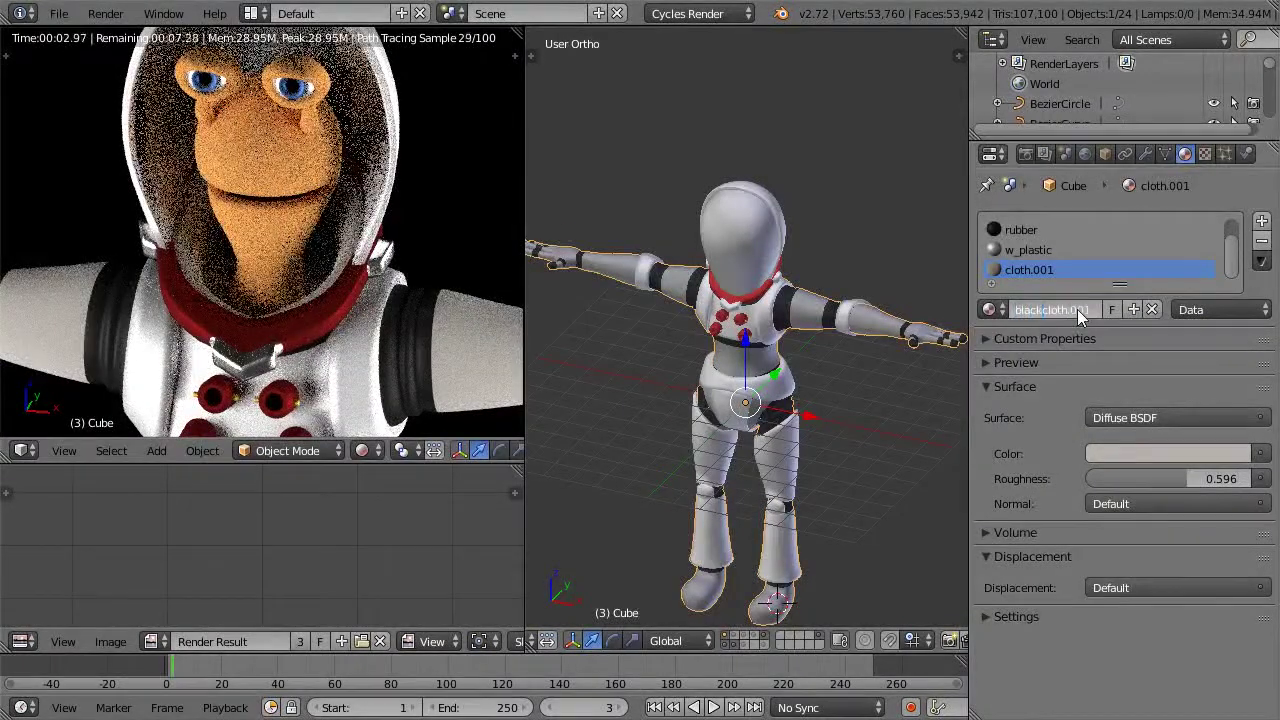
{"action": "key", "text": "Return"}
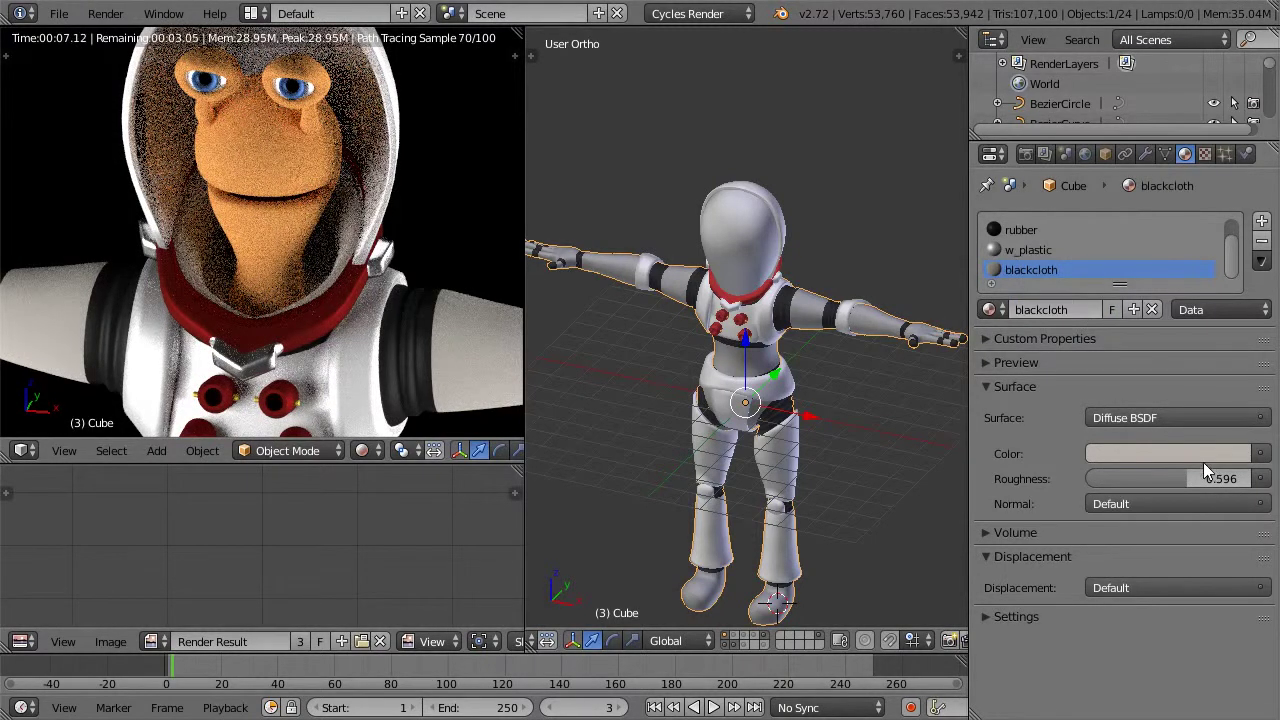
Step: Darken the blackcloth material's diffuse colour to a near-black grey
{"action": "left_click", "coordinate": [1261, 455]}
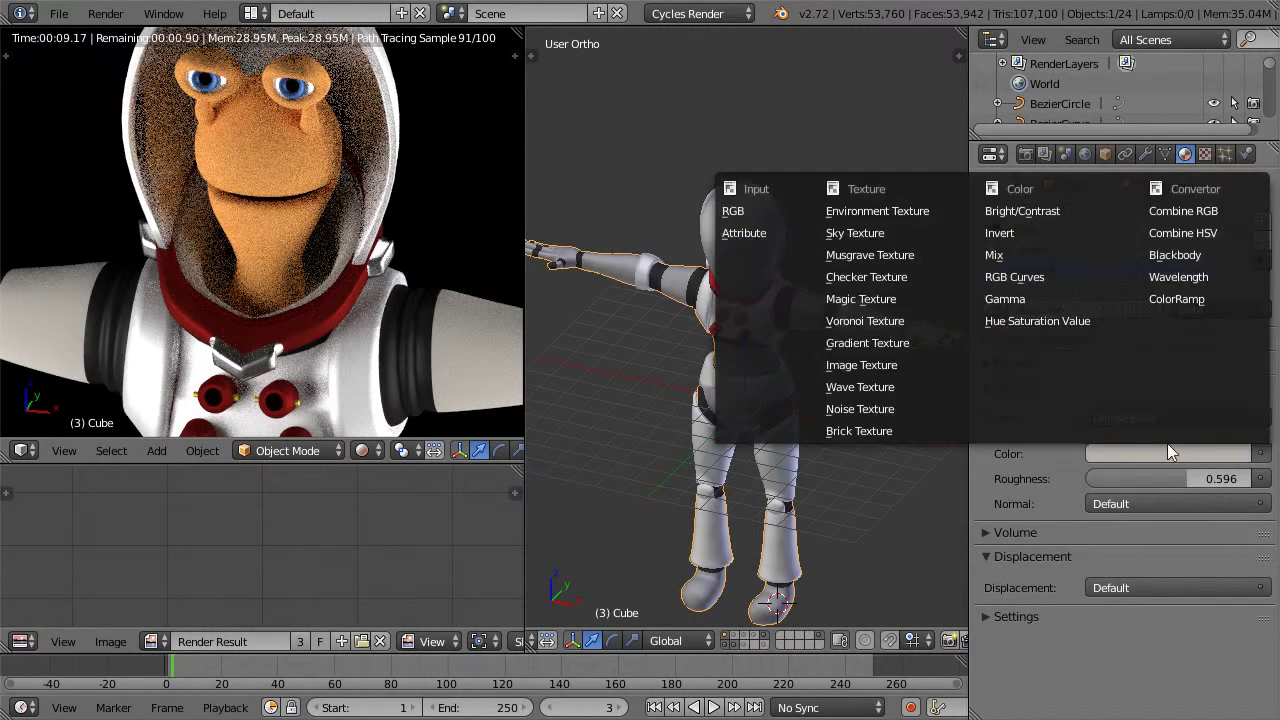
{"action": "key", "text": "Escape"}
{"action": "left_click", "coordinate": [1144, 453]}
{"action": "left_click_drag", "start_coordinate": [1240, 230], "coordinate": [1240, 282]}
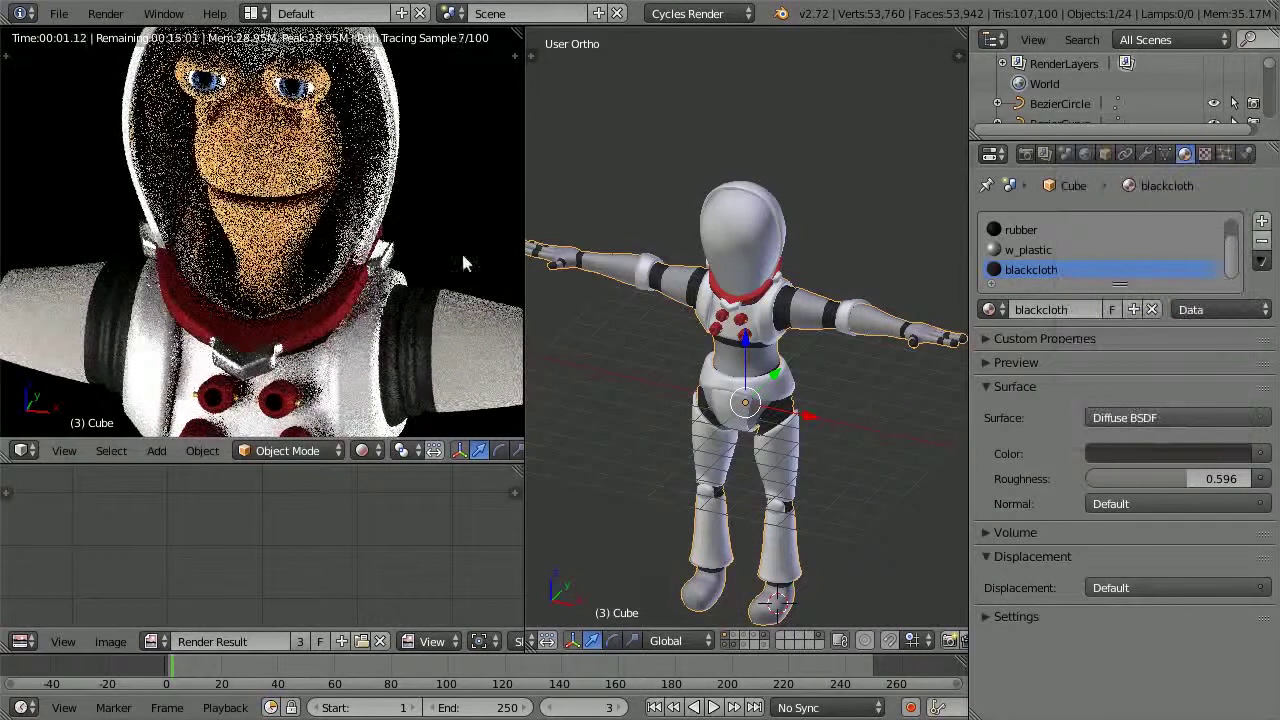
Step: Show only the layer that holds the suit body and open the body mesh for editing around the collar
{"action": "scroll", "coordinate": [354, 277], "scroll_direction": "up", "scroll_amount": 4}
{"action": "scroll", "coordinate": [726, 338], "scroll_direction": "up", "scroll_amount": 2}
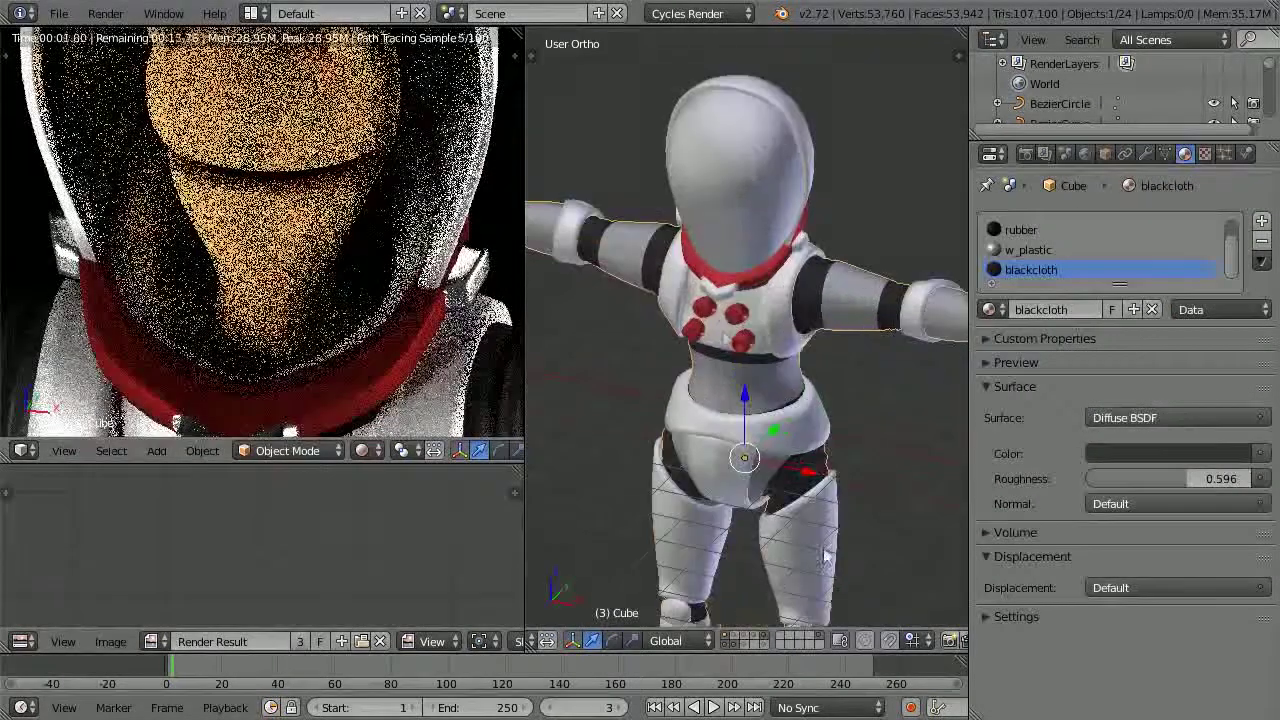
{"action": "left_click", "coordinate": [728, 641]}
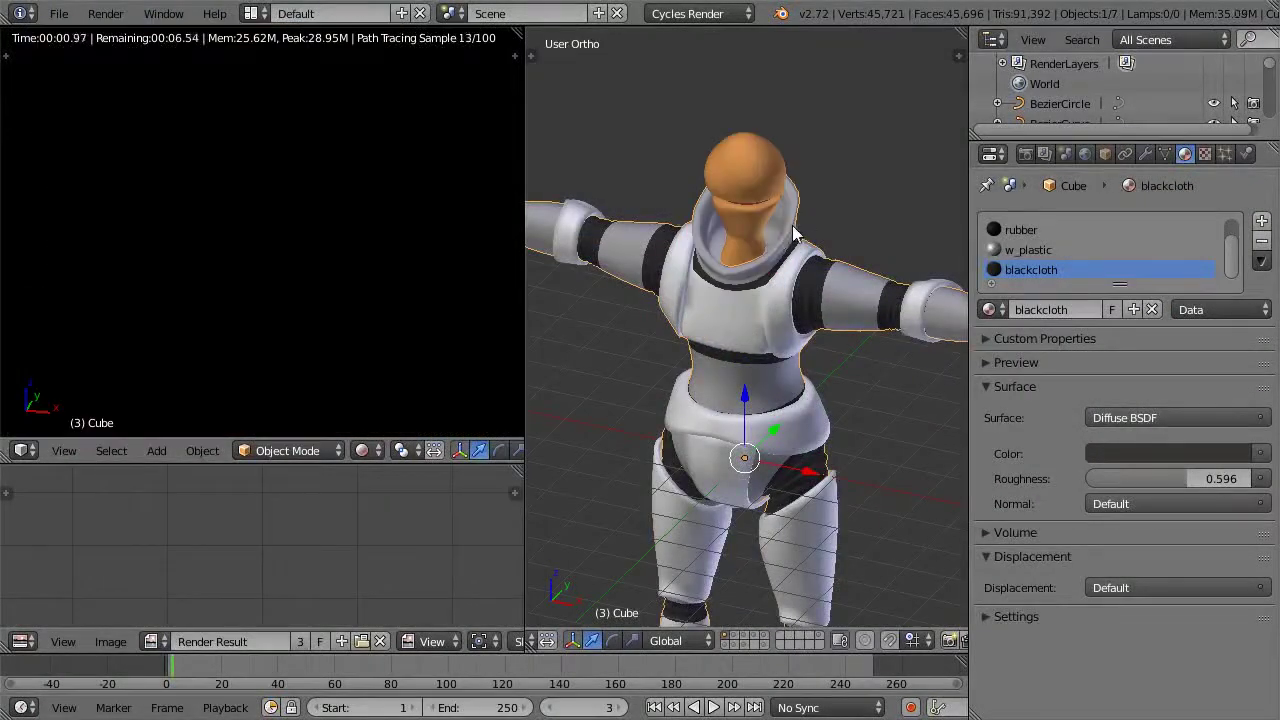
{"action": "key", "text": "Tab"}
{"action": "scroll", "coordinate": [780, 220], "scroll_direction": "up", "scroll_amount": 5}
{"action": "scroll", "coordinate": [731, 369], "scroll_direction": "down", "scroll_amount": 1}
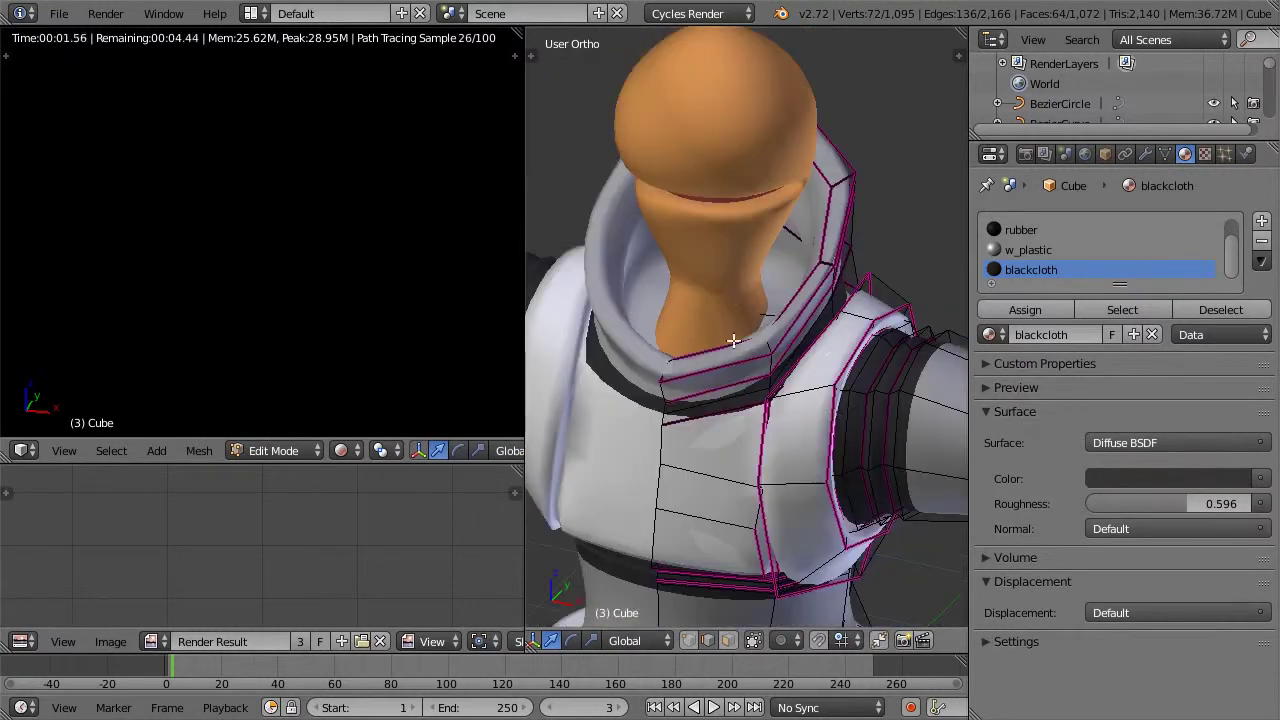
Step: Switch the rendered viewport to solid shading and set the mesh selection mode to faces
{"action": "left_click", "coordinate": [356, 451]}
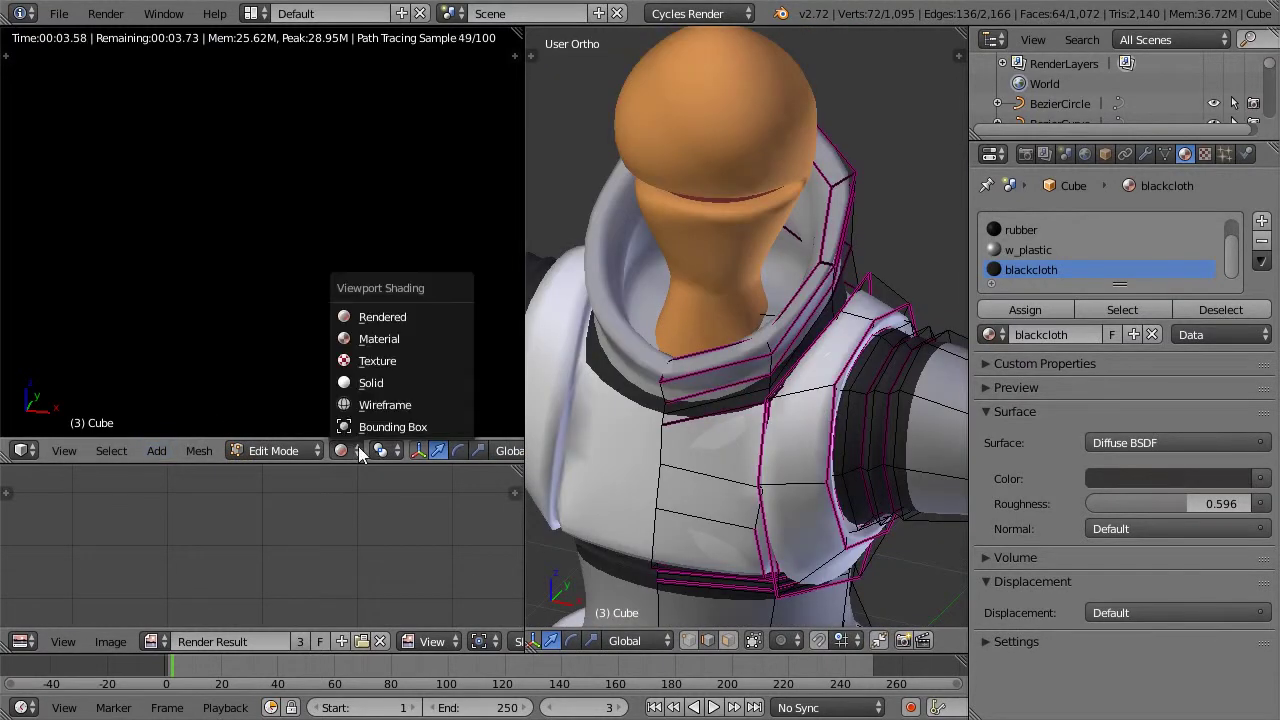
{"action": "left_click", "coordinate": [362, 380]}
{"action": "middle_click_drag", "start_coordinate": [733, 210], "coordinate": [822, 214]}
{"action": "middle_click_drag", "start_coordinate": [742, 284], "coordinate": [741, 292], "text": "shift"}
{"action": "scroll", "coordinate": [741, 292], "scroll_direction": "up", "scroll_amount": 1}
{"action": "left_click", "coordinate": [731, 640]}
{"action": "key", "text": "z"}
{"action": "key", "text": "z"}
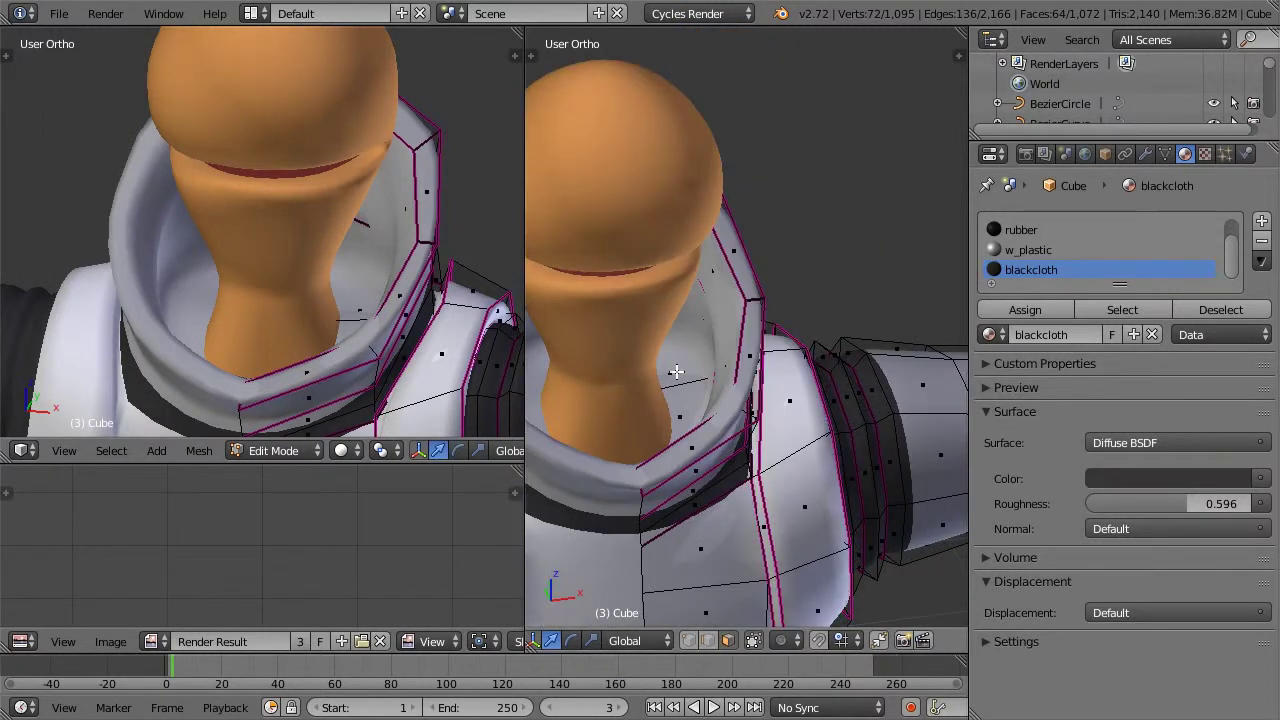
Step: Try to add the face loops inside the collar to the selection, in both solid and wireframe display
{"action": "right_click", "coordinate": [676, 371], "text": "alt+shift"}
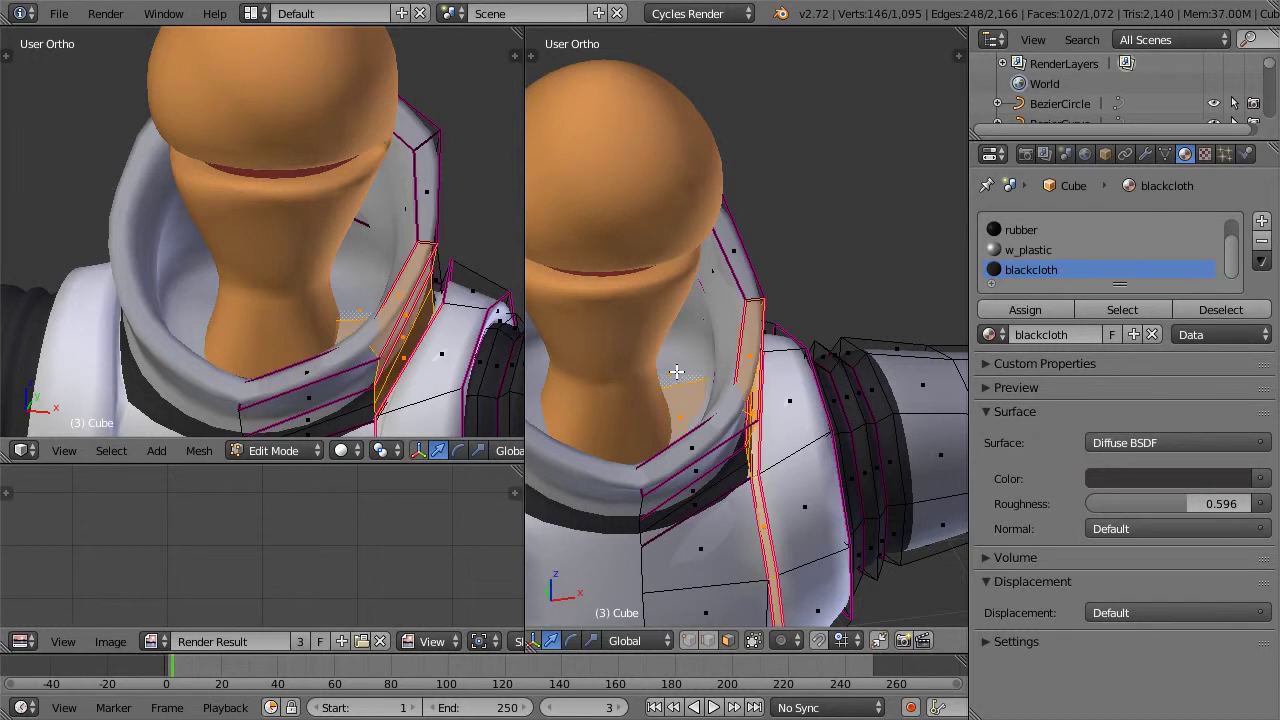
{"action": "key", "text": "ctrl+z"}
{"action": "right_click", "coordinate": [713, 270], "text": "alt+shift"}
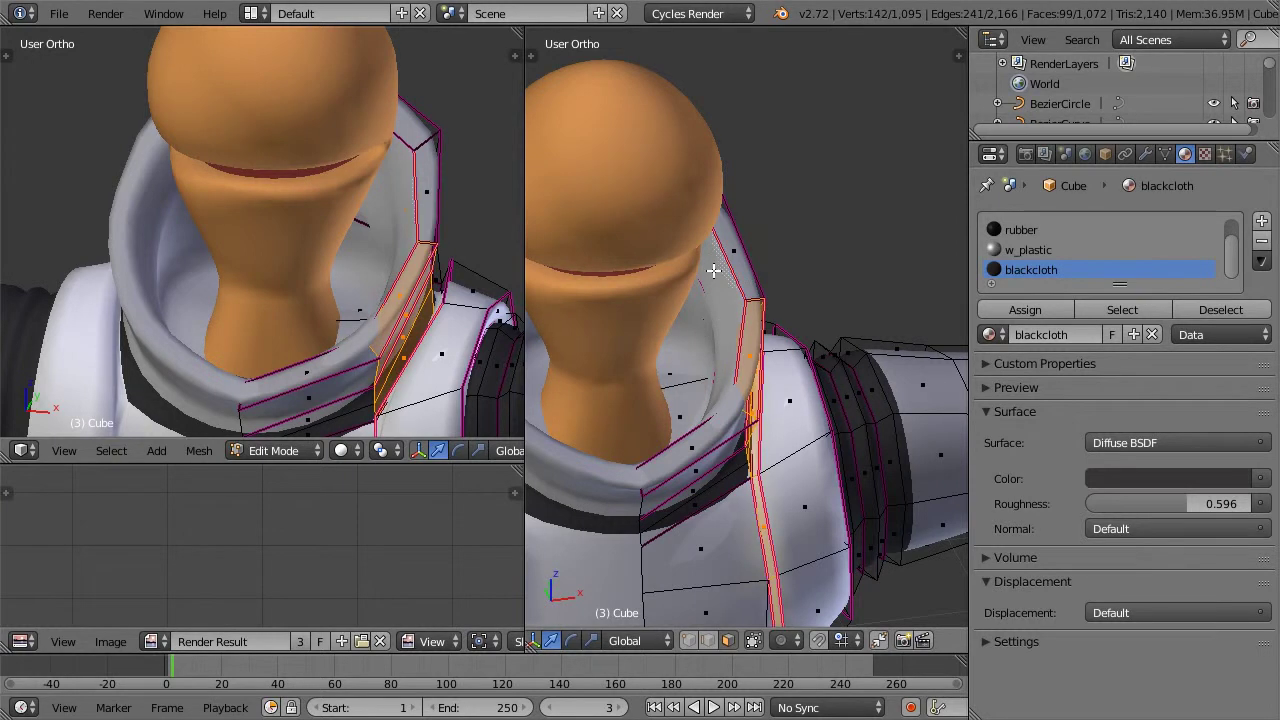
{"action": "right_click", "coordinate": [713, 272], "text": "alt+shift"}
{"action": "key", "text": "z"}
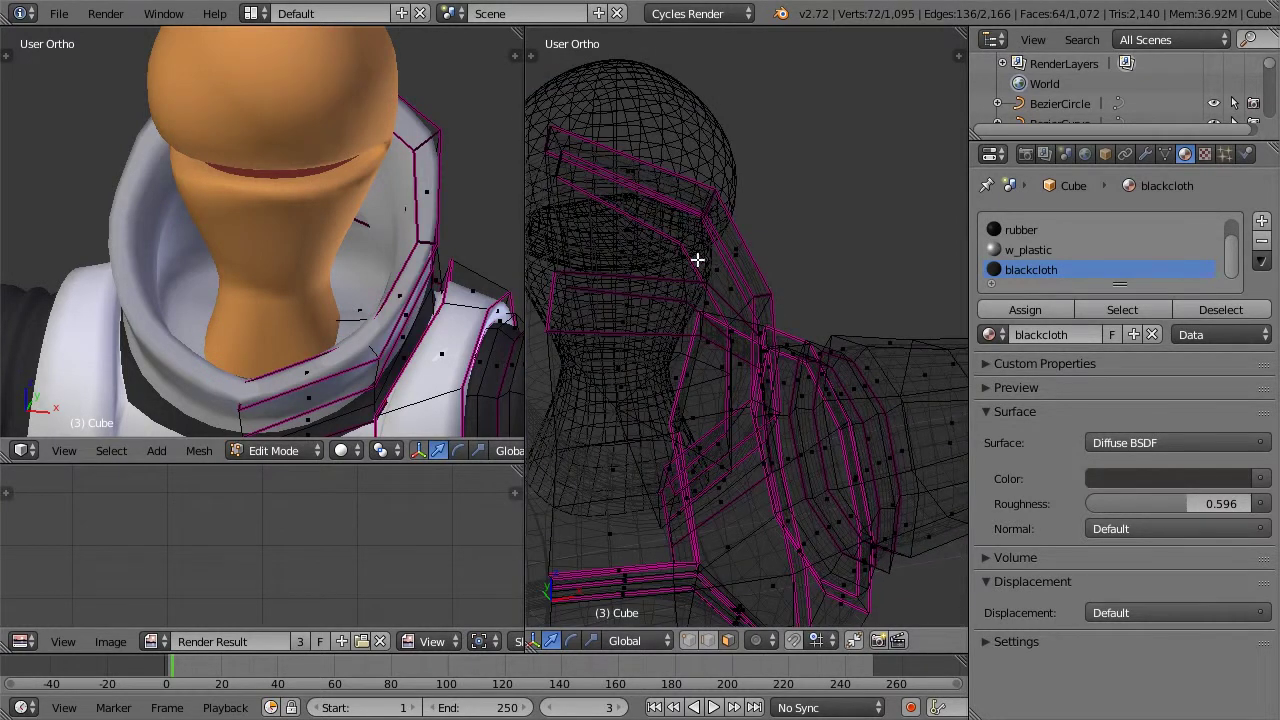
{"action": "right_click", "coordinate": [691, 240], "text": "alt+shift"}
{"action": "right_click", "coordinate": [690, 229], "text": "alt+shift"}
{"action": "right_click", "coordinate": [737, 311], "text": "alt+shift"}
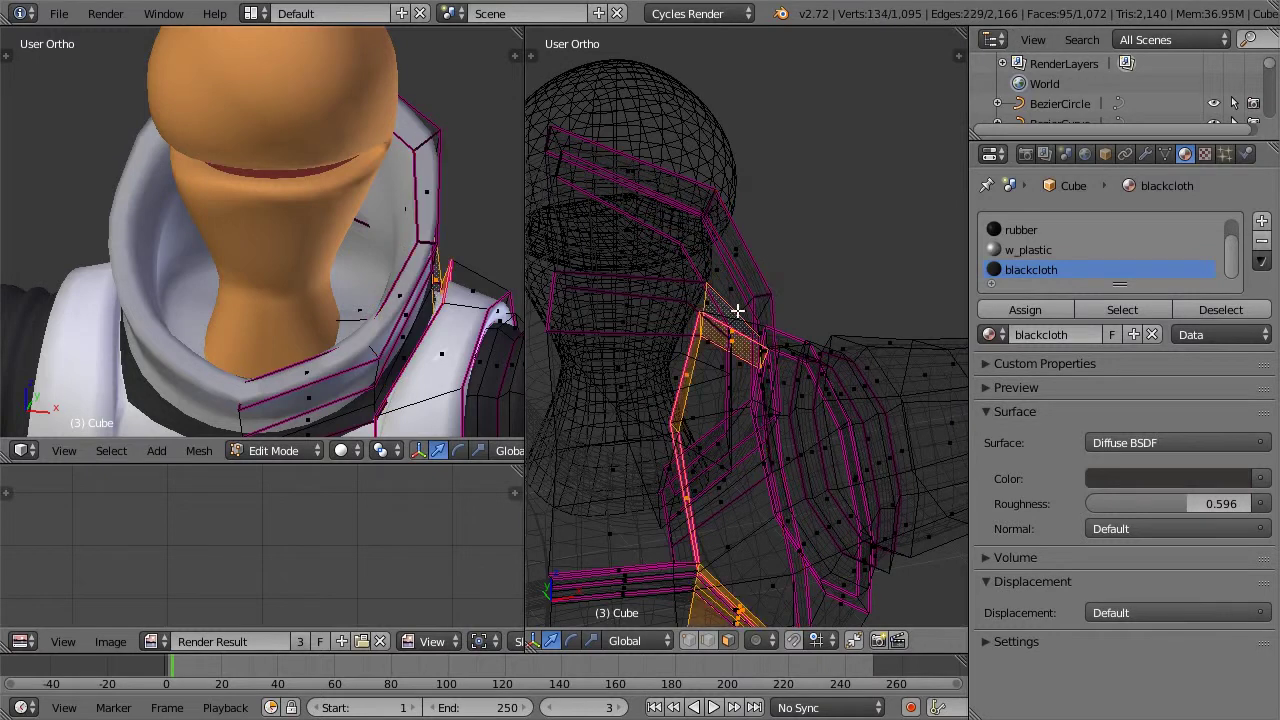
{"action": "right_click", "coordinate": [746, 301], "text": "alt+shift"}
Step: Try to select the ring of faces running from a single face on the collar's inner wall, and undo the ring selection
{"action": "scroll", "coordinate": [740, 303], "scroll_direction": "up", "scroll_amount": 4}
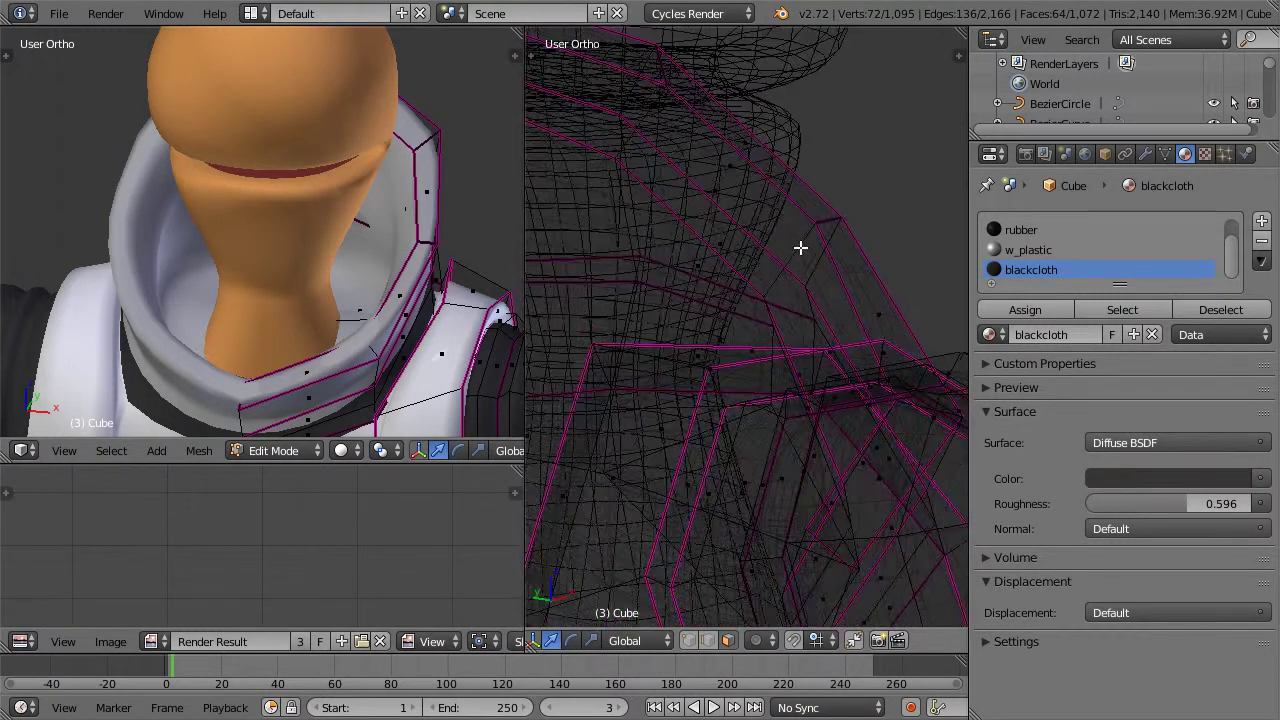
{"action": "key", "text": "z"}
{"action": "key", "text": "z"}
{"action": "right_click", "coordinate": [790, 262]}
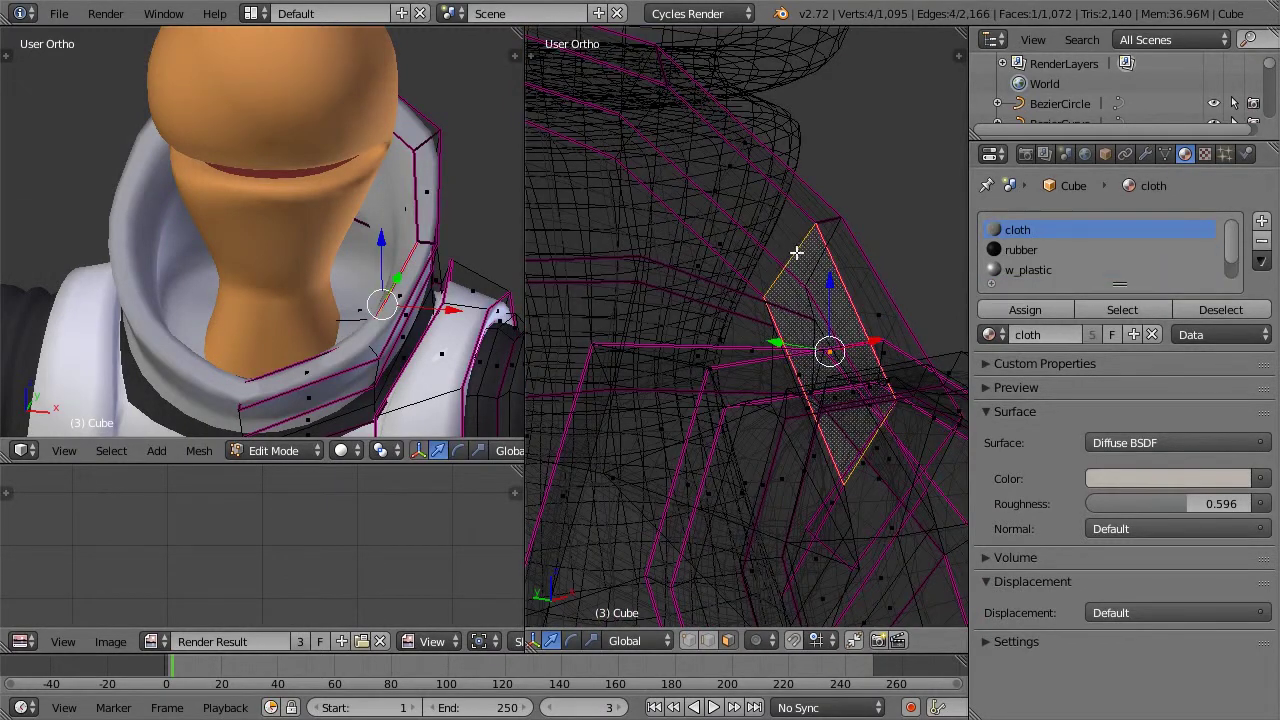
{"action": "right_click", "coordinate": [790, 242], "text": "alt"}
{"action": "middle_click_drag", "start_coordinate": [819, 238], "coordinate": [748, 240]}
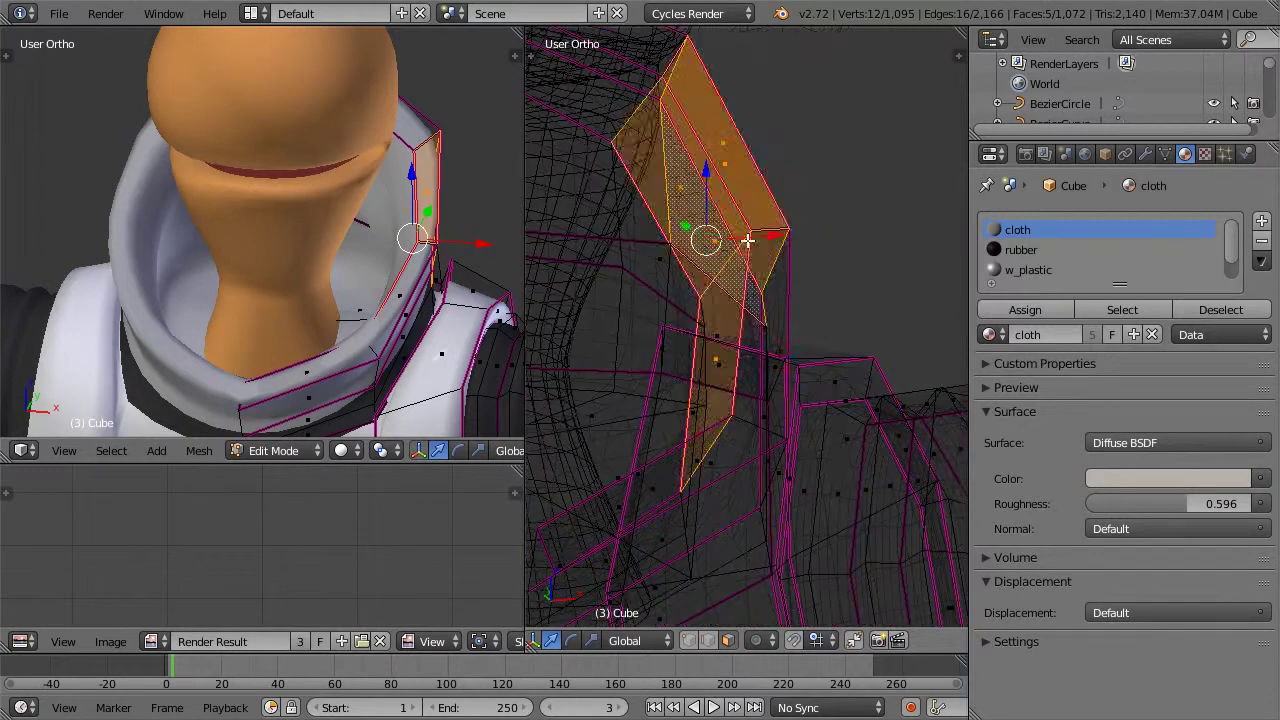
{"action": "key", "text": "ctrl+z"}
{"action": "key", "text": "z"}
{"action": "scroll", "coordinate": [800, 249], "scroll_direction": "down", "scroll_amount": 4}
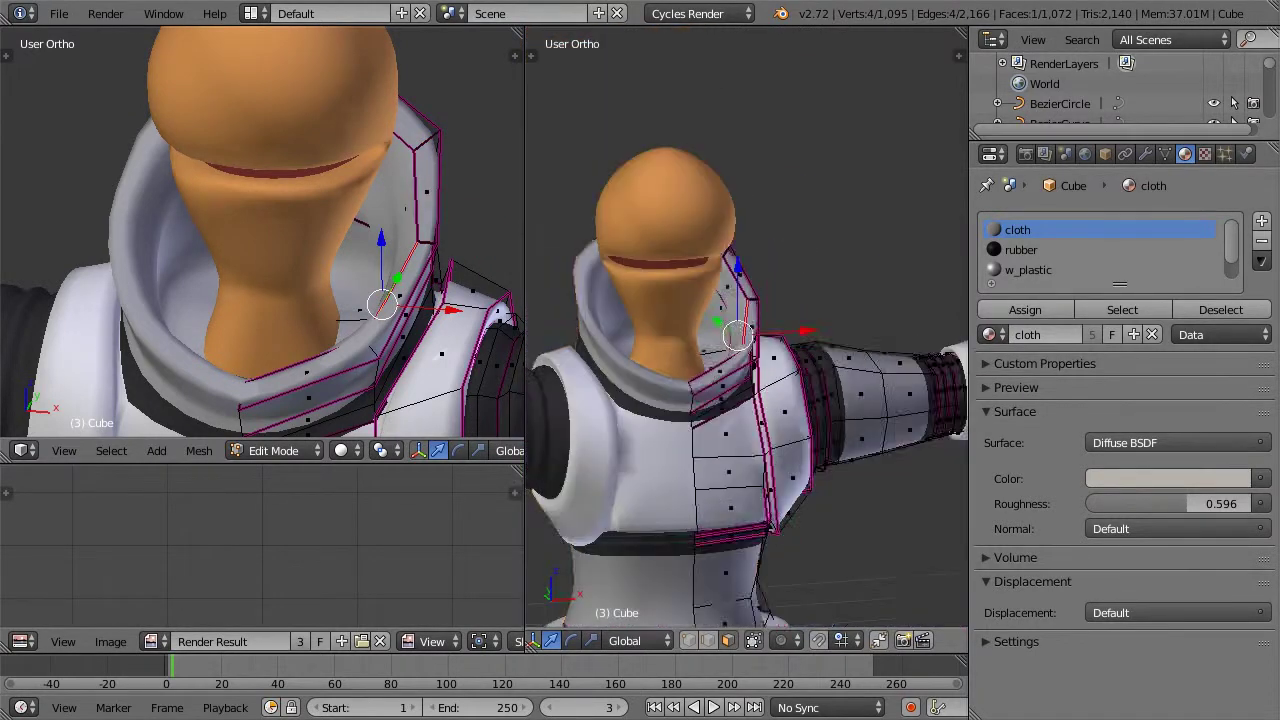
Step: Move the suit body to empty layer 16, show only that layer and reopen the mesh for editing
{"action": "key", "text": "Tab"}
{"action": "scroll", "coordinate": [756, 377], "scroll_direction": "down", "scroll_amount": 3}
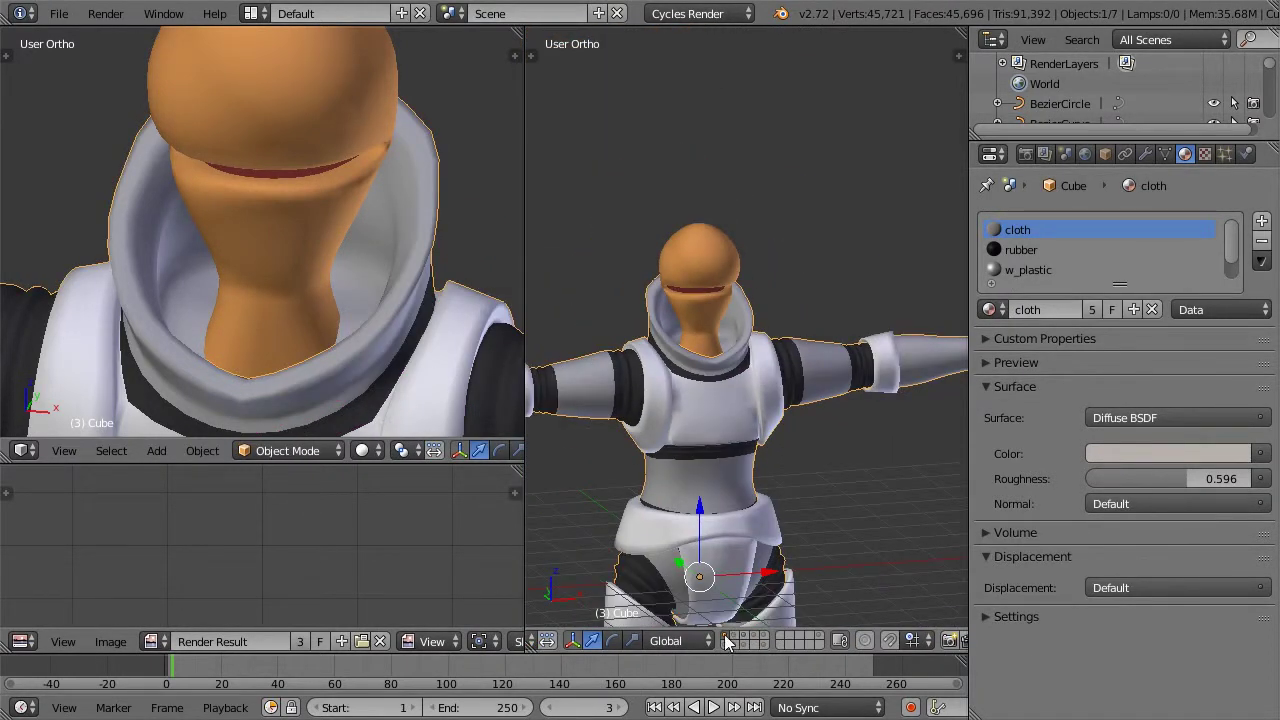
{"action": "key", "text": "m"}
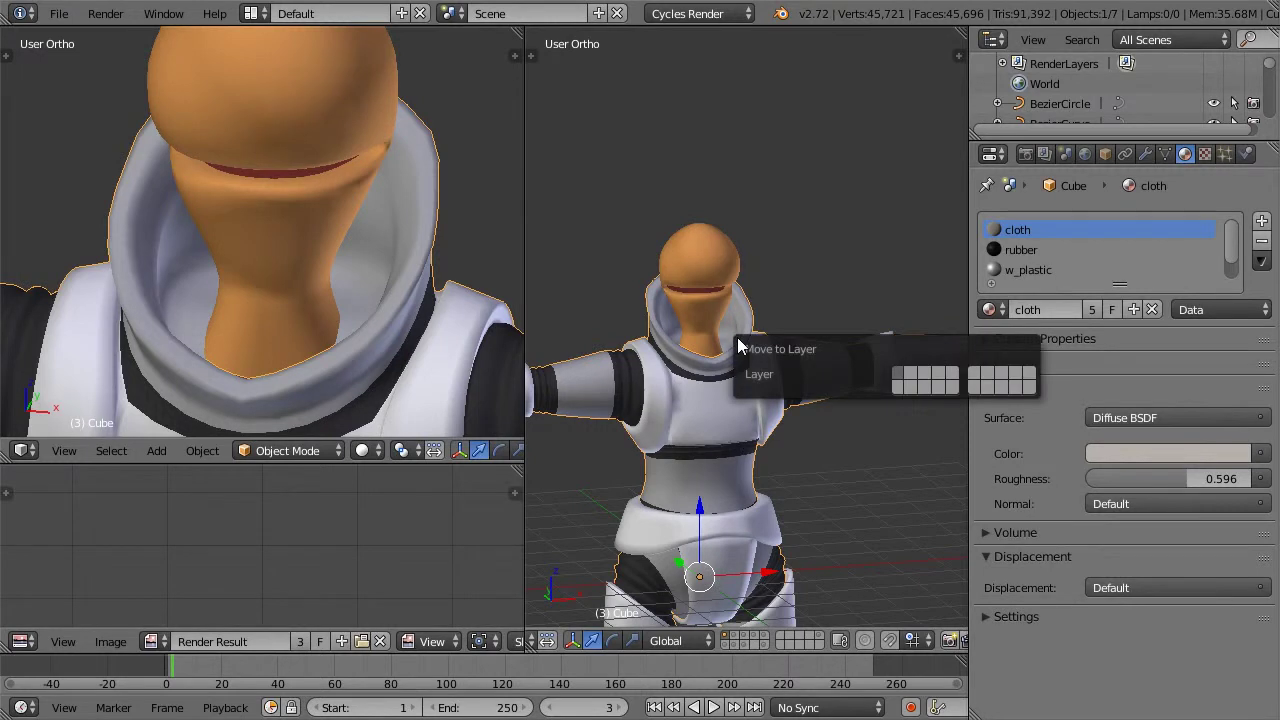
{"action": "left_click", "coordinate": [974, 388]}
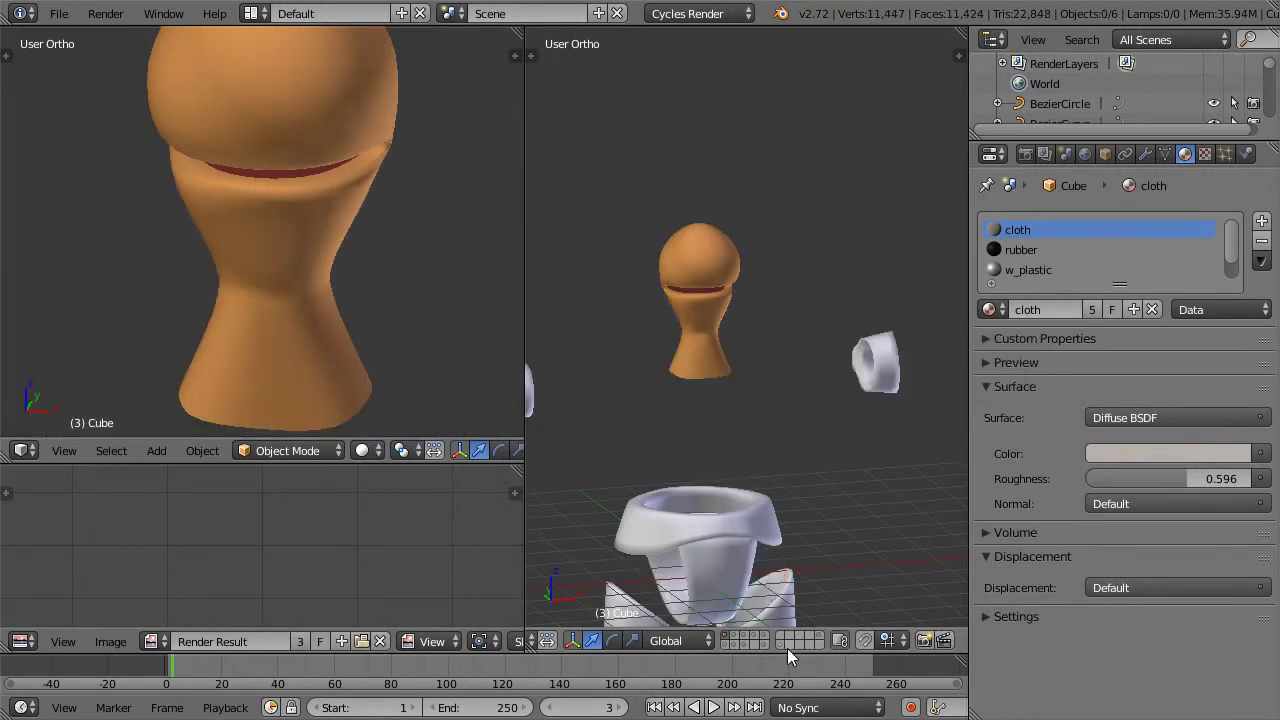
{"action": "left_click", "coordinate": [783, 648]}
{"action": "scroll", "coordinate": [755, 332], "scroll_direction": "up", "scroll_amount": 3}
{"action": "key", "text": "Tab"}
{"action": "scroll", "coordinate": [752, 310], "scroll_direction": "up", "scroll_amount": 3}
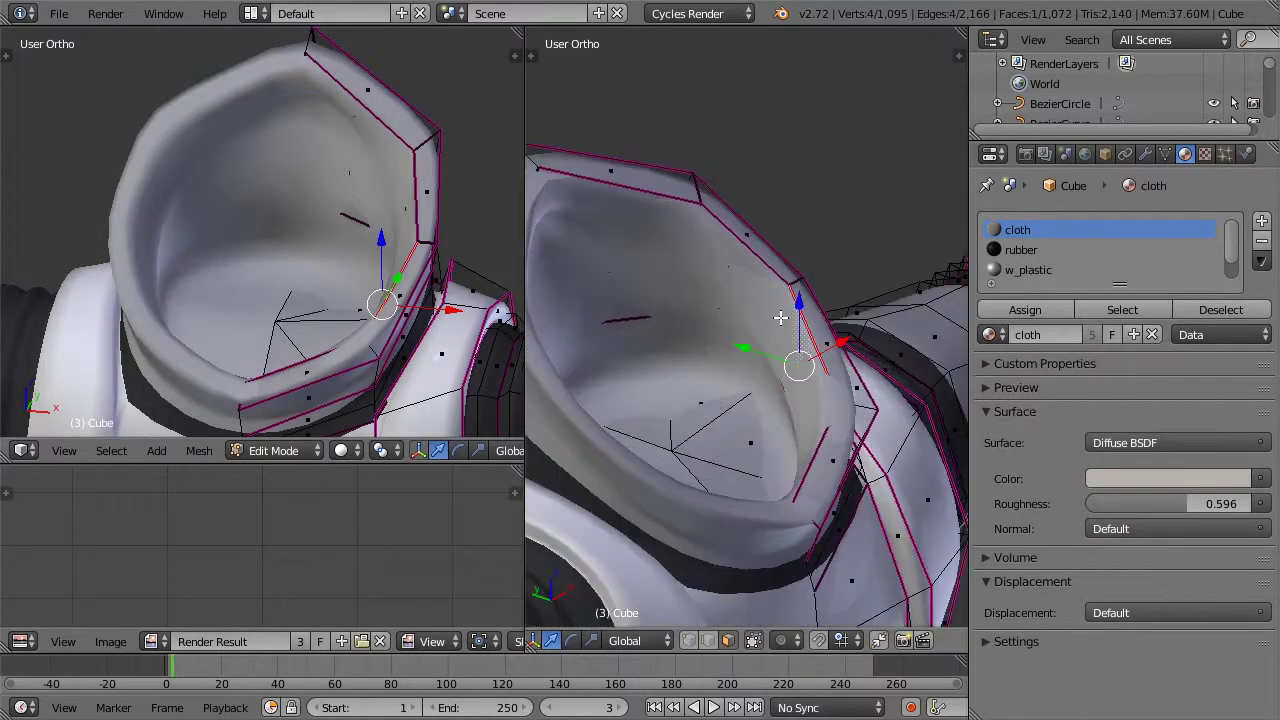
Step: Try picking individual faces and face loops on the isolated collar's inner wall, alternating between wireframe and solid display
{"action": "key", "text": "z"}
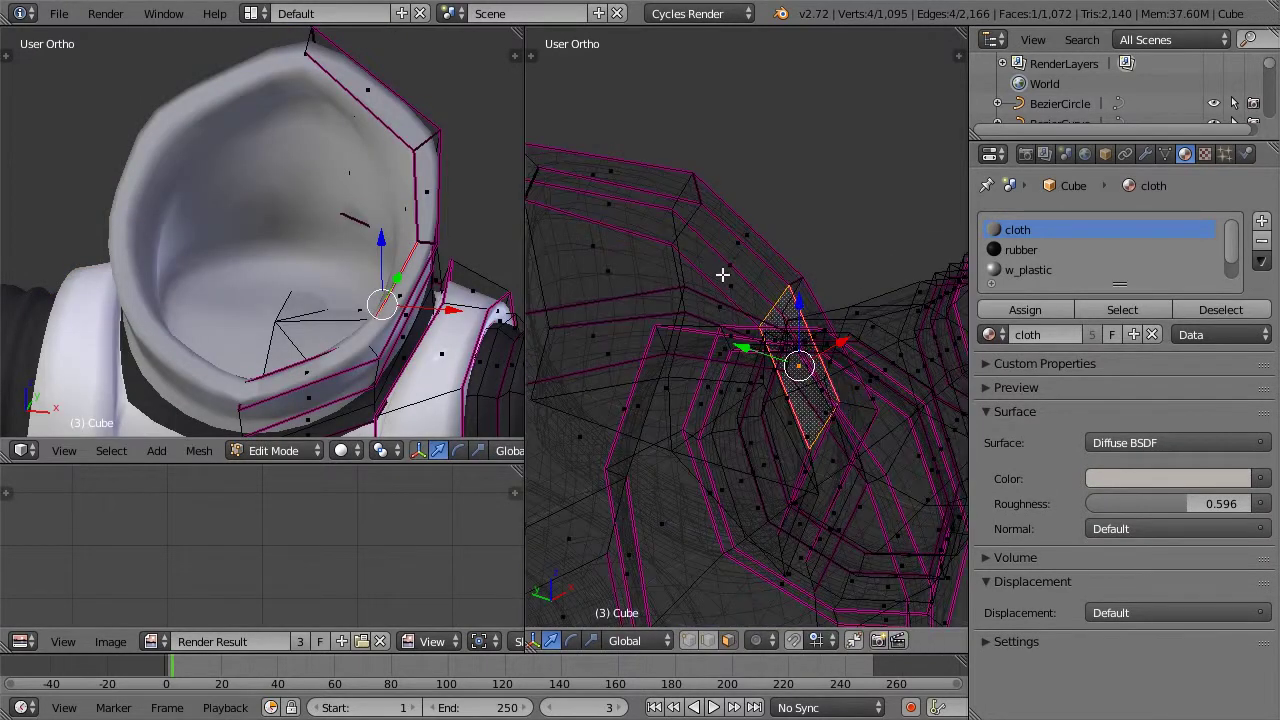
{"action": "right_click", "coordinate": [680, 228]}
{"action": "key", "text": "z"}
{"action": "right_click", "coordinate": [680, 229]}
{"action": "right_click", "coordinate": [681, 249]}
{"action": "key", "text": "z"}
{"action": "right_click", "coordinate": [682, 251], "text": "alt"}
{"action": "right_click", "coordinate": [685, 234], "text": "alt"}
{"action": "key", "text": "z"}
{"action": "mouse_move", "coordinate": [736, 268]}
{"action": "middle_mouse_down"}
{"action": "mouse_move", "coordinate": [663, 276]}
{"action": "mouse_move", "coordinate": [736, 388]}
{"action": "mouse_move", "coordinate": [634, 403]}
{"action": "mouse_move", "coordinate": [650, 392]}
{"action": "middle_mouse_up"}
{"action": "key", "text": "z"}
{"action": "key", "text": "z"}
Step: Select the faces lining the inside of the collar, including its floor, with circle selection from several angles
{"action": "key", "text": "c"}
{"action": "mouse_move", "coordinate": [627, 453]}
{"action": "left_mouse_down"}
{"action": "mouse_move", "coordinate": [680, 360]}
{"action": "mouse_move", "coordinate": [705, 278]}
{"action": "left_mouse_up"}
{"action": "right_click", "coordinate": [684, 192]}
{"action": "mouse_move", "coordinate": [694, 271]}
{"action": "middle_mouse_down"}
{"action": "mouse_move", "coordinate": [823, 263]}
{"action": "mouse_move", "coordinate": [866, 306]}
{"action": "middle_mouse_up"}
{"action": "key", "text": "c"}
{"action": "mouse_move", "coordinate": [848, 322]}
{"action": "left_mouse_down"}
{"action": "mouse_move", "coordinate": [871, 374]}
{"action": "mouse_move", "coordinate": [874, 436]}
{"action": "left_mouse_up"}
{"action": "right_click", "coordinate": [861, 430]}
{"action": "mouse_move", "coordinate": [735, 411]}
{"action": "middle_mouse_down"}
{"action": "mouse_move", "coordinate": [641, 427]}
{"action": "mouse_move", "coordinate": [805, 256]}
{"action": "mouse_move", "coordinate": [729, 323]}
{"action": "mouse_move", "coordinate": [783, 209]}
{"action": "mouse_move", "coordinate": [776, 291]}
{"action": "middle_mouse_up"}
{"action": "key", "text": "c"}
{"action": "left_click", "coordinate": [723, 303]}
{"action": "right_click", "coordinate": [737, 312]}
{"action": "scroll", "coordinate": [776, 291], "scroll_direction": "down", "scroll_amount": 3}
{"action": "middle_click_drag", "start_coordinate": [640, 420], "coordinate": [780, 378]}
{"action": "scroll", "coordinate": [779, 380], "scroll_direction": "down", "scroll_amount": 6}
{"action": "mouse_move", "coordinate": [759, 480]}
{"action": "middle_mouse_down", "text": "shift"}
{"action": "mouse_move", "coordinate": [771, 346]}
{"action": "mouse_move", "coordinate": [673, 202]}
{"action": "middle_mouse_up", "text": "shift"}
{"action": "scroll", "coordinate": [768, 354], "scroll_direction": "up", "scroll_amount": 3}
{"action": "key", "text": "c"}
{"action": "right_click", "coordinate": [760, 375], "text": "shift"}
Step: Assign the blackcloth material to the selected inner collar faces and check the collar outside mesh editing
{"action": "middle_click_drag", "start_coordinate": [883, 141], "coordinate": [760, 200]}
{"action": "scroll", "coordinate": [1105, 251], "scroll_direction": "down", "scroll_amount": 1}
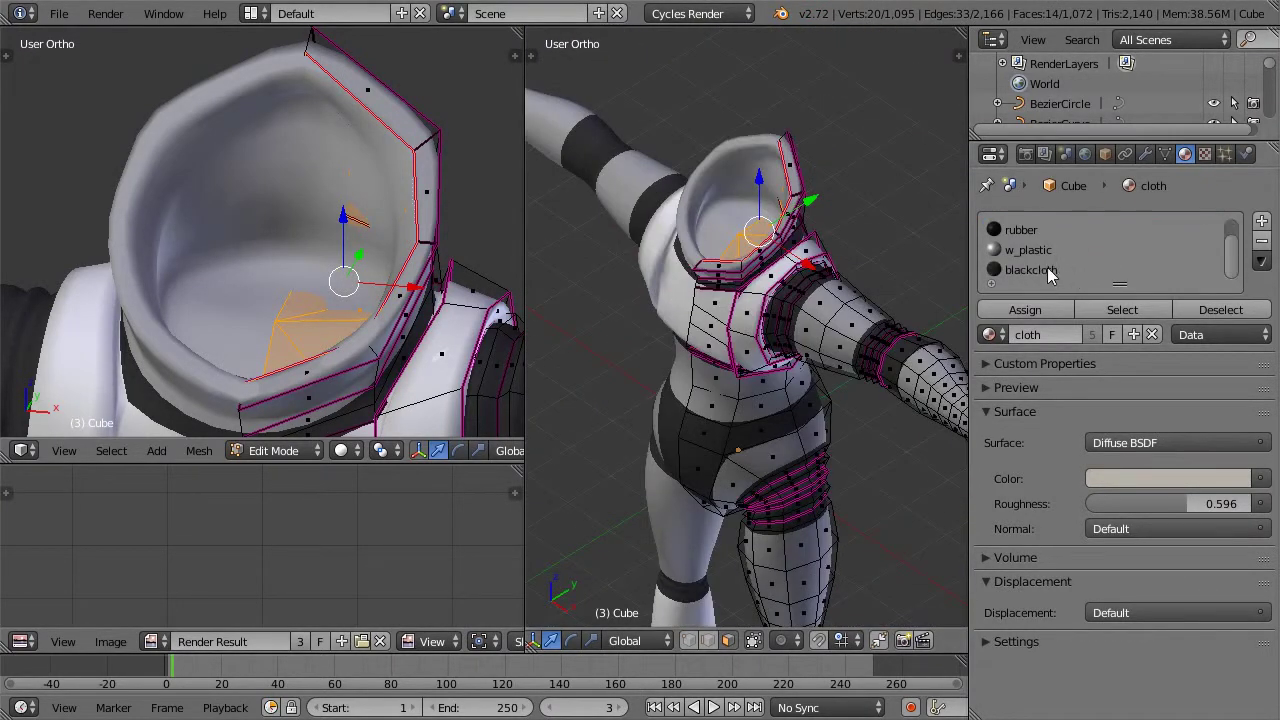
{"action": "left_click", "coordinate": [1070, 271]}
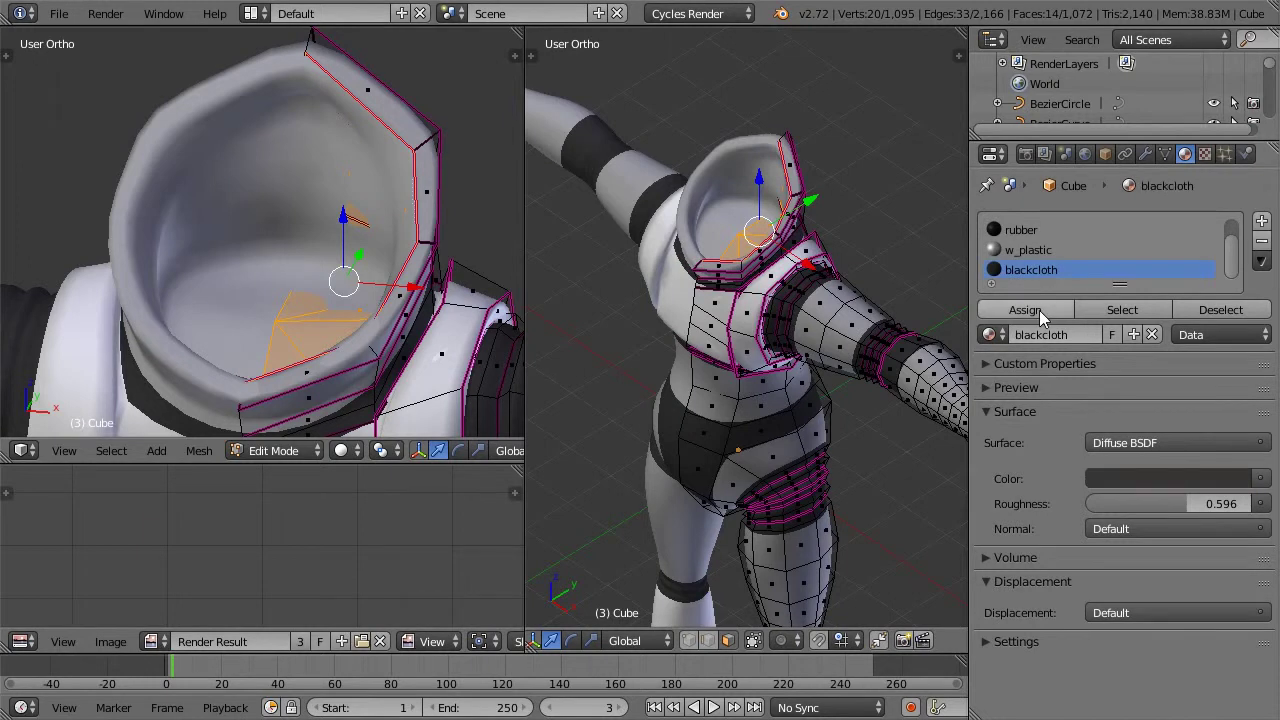
{"action": "left_click", "coordinate": [1039, 310]}
{"action": "scroll", "coordinate": [849, 180], "scroll_direction": "up", "scroll_amount": 5}
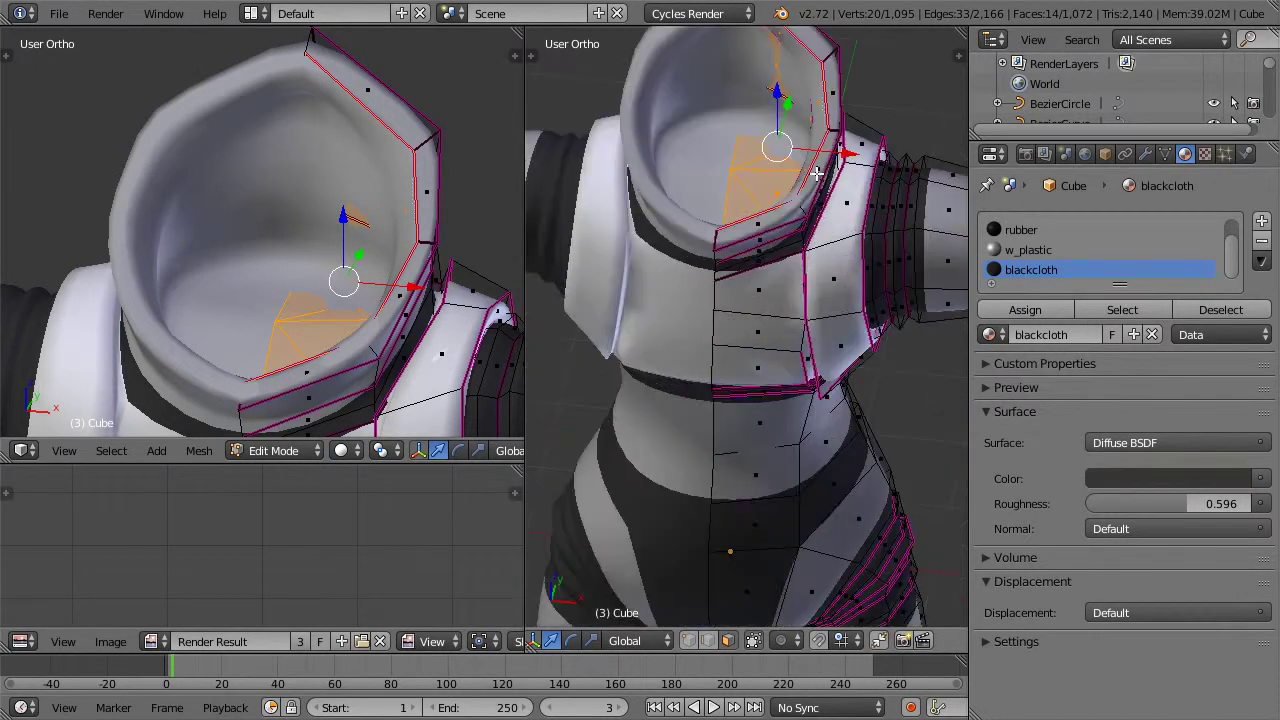
{"action": "middle_click_drag", "start_coordinate": [801, 147], "coordinate": [796, 234]}
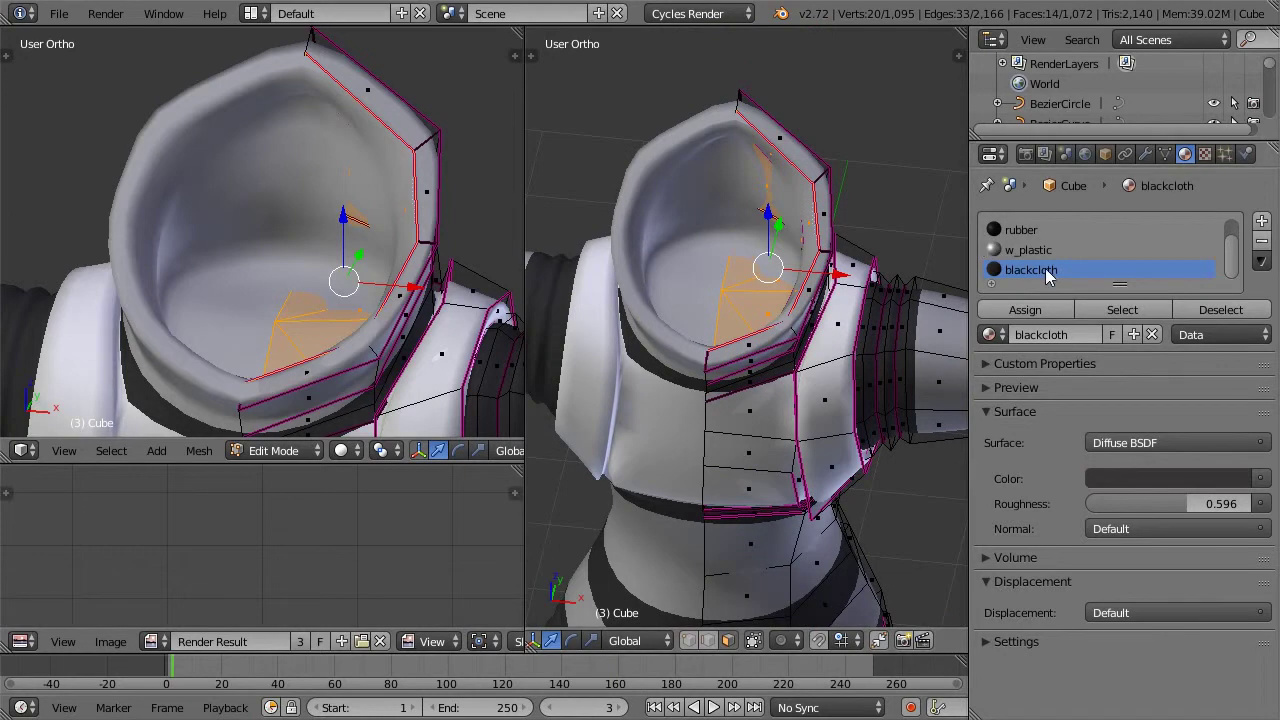
{"action": "key", "text": "Tab"}
{"action": "key", "text": "Tab"}
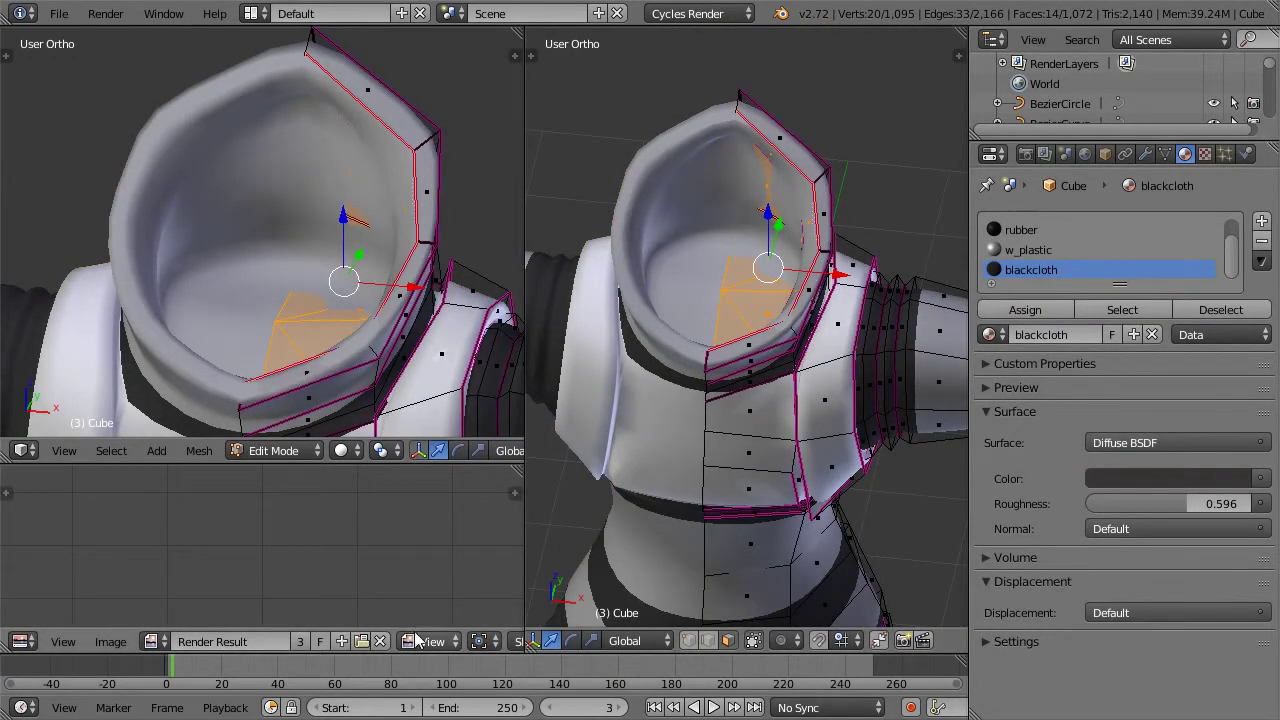
Step: Leave mesh editing and preview the collar's black lining up close in Rendered viewport shading
{"action": "scroll", "coordinate": [428, 345], "scroll_direction": "down", "scroll_amount": 3}
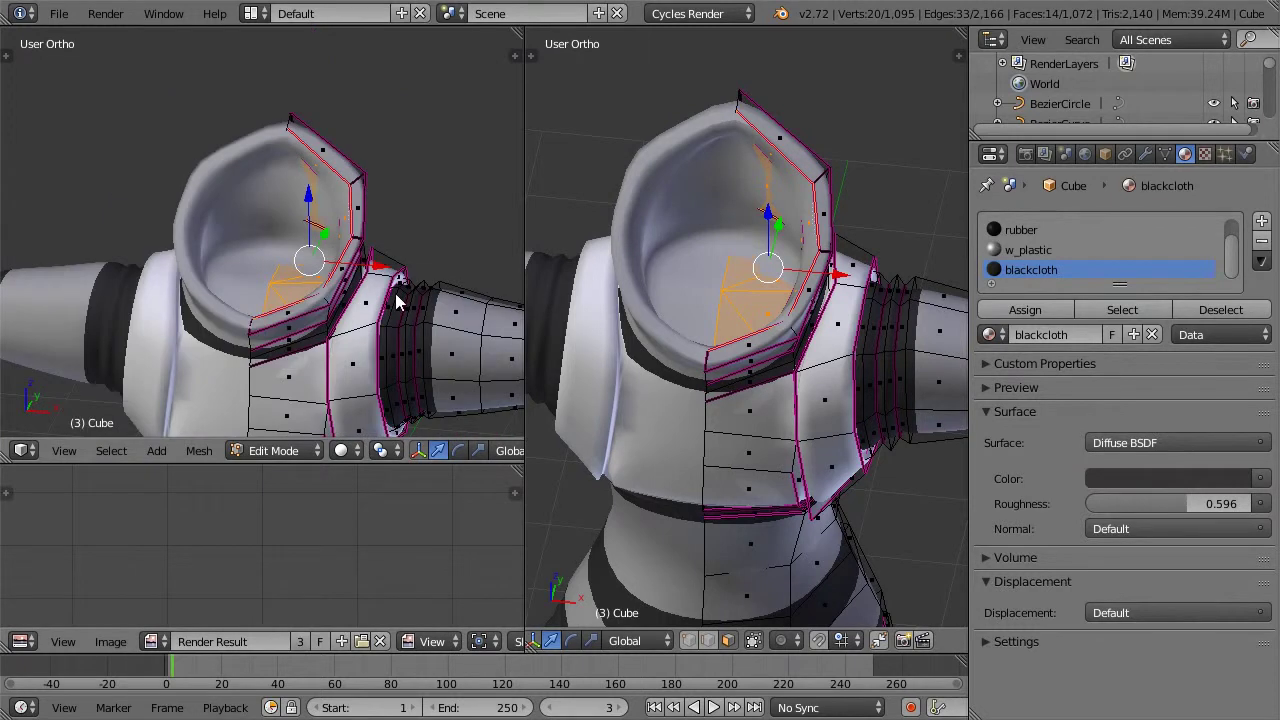
{"action": "key", "text": "Tab"}
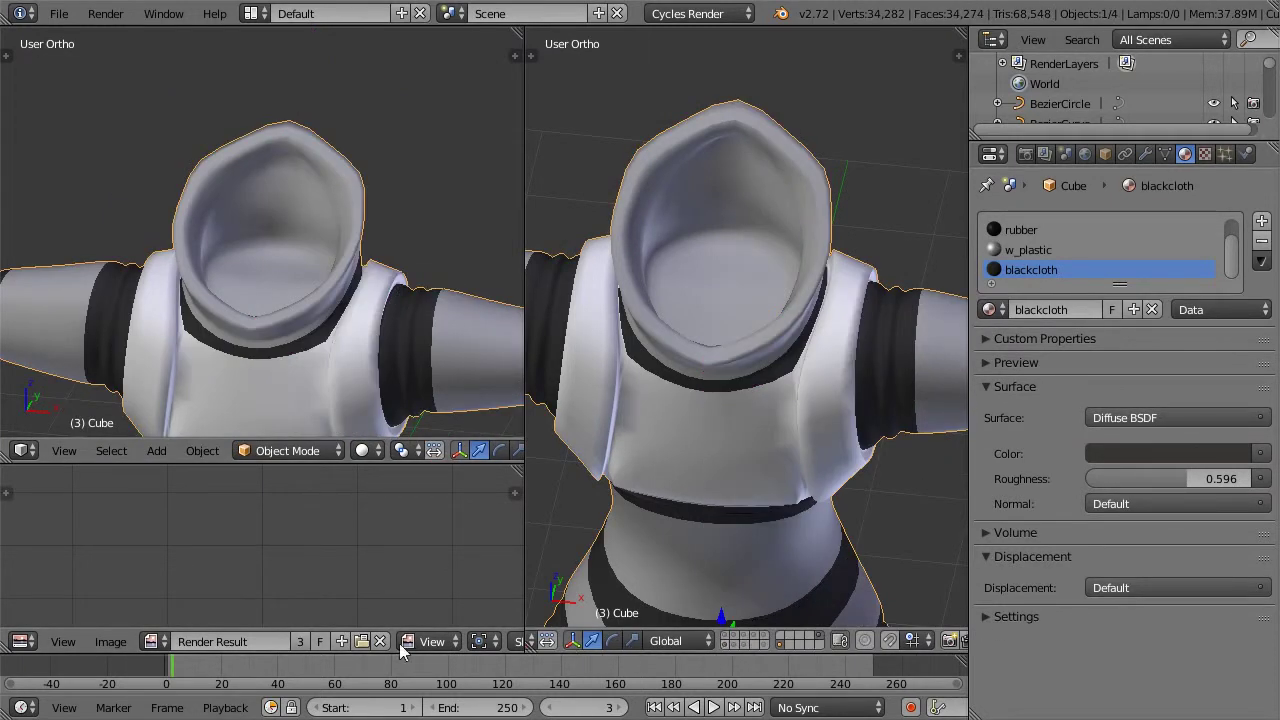
{"action": "left_click", "coordinate": [366, 451]}
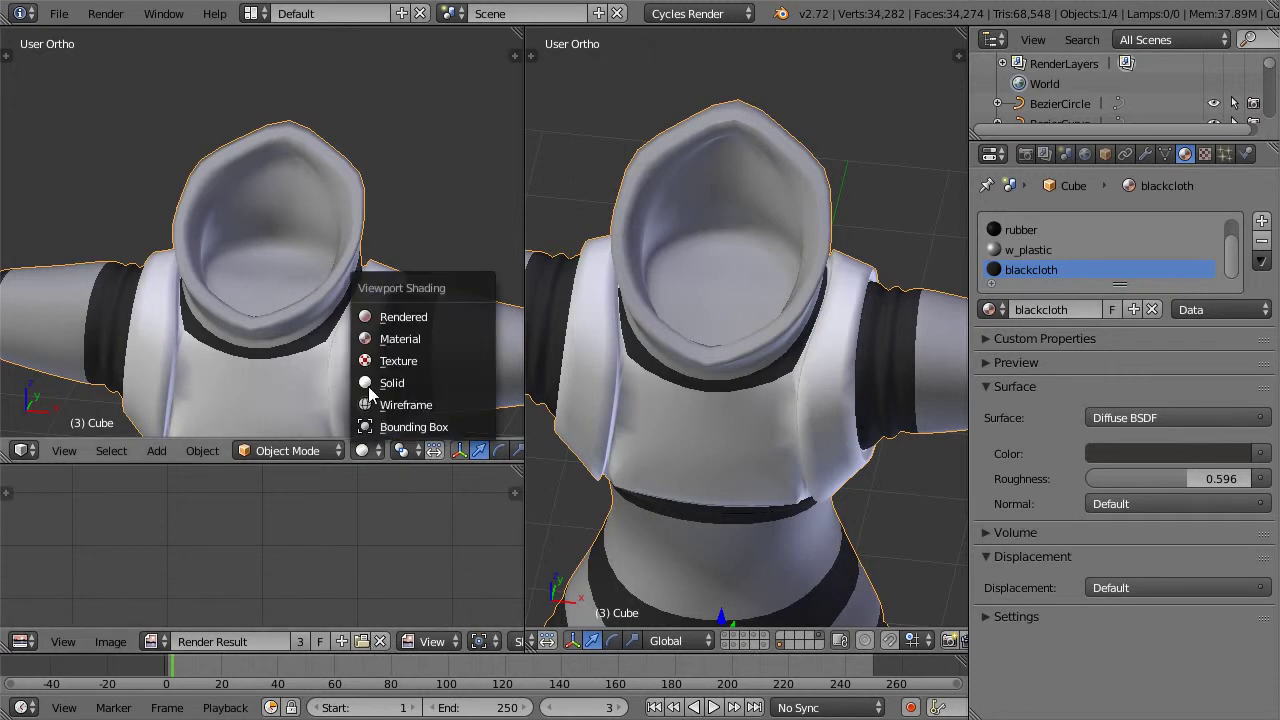
{"action": "left_click", "coordinate": [372, 318]}
{"action": "scroll", "coordinate": [325, 199], "scroll_direction": "up", "scroll_amount": 2}
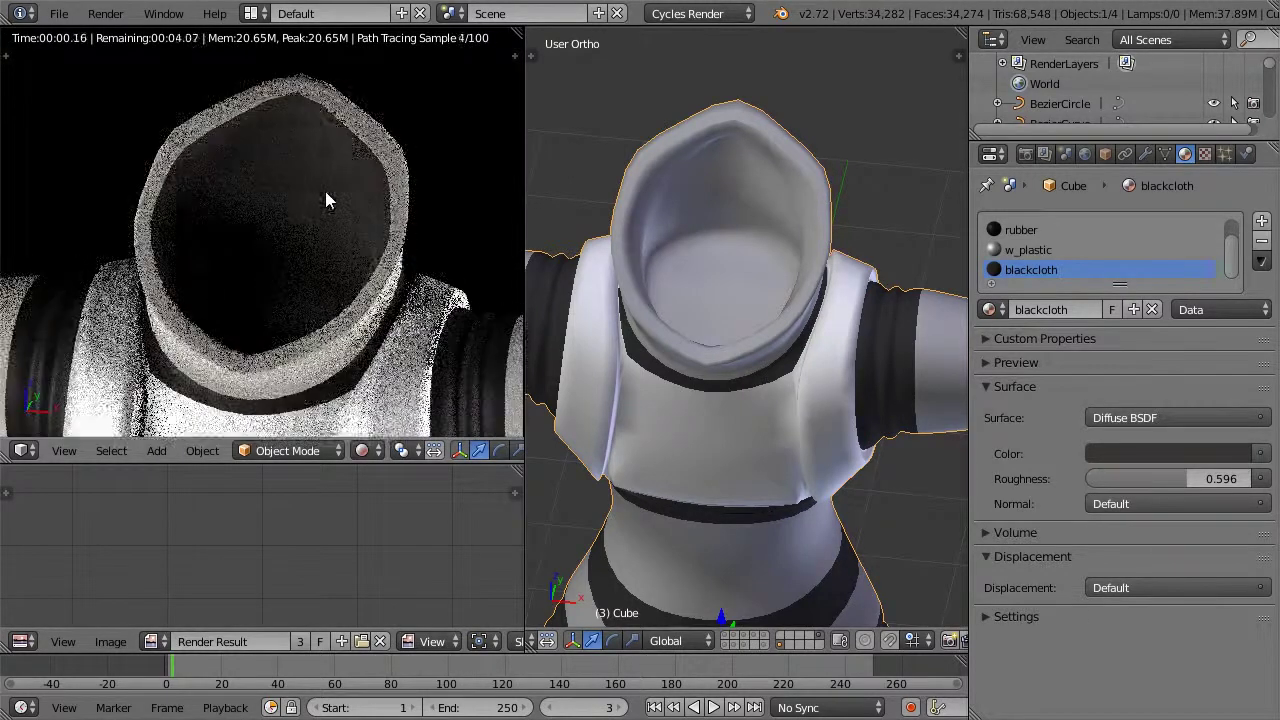
{"action": "middle_click_drag", "start_coordinate": [312, 186], "coordinate": [352, 217]}
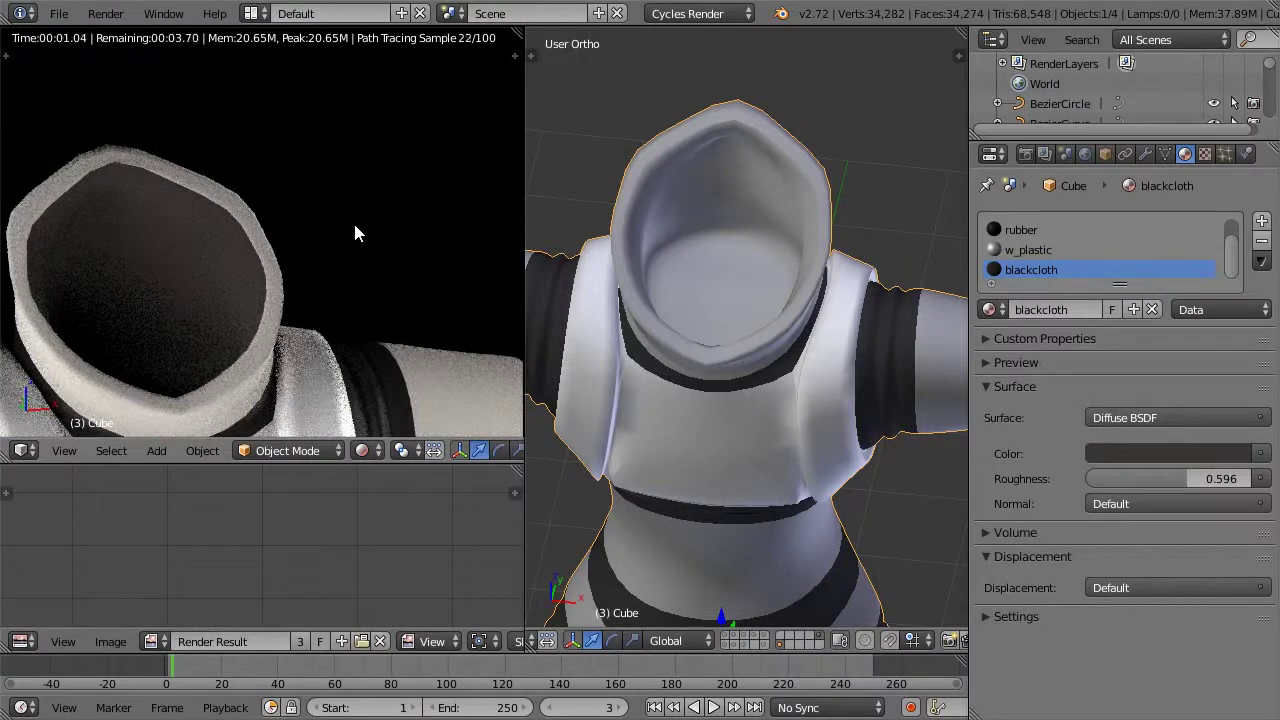
{"action": "scroll", "coordinate": [182, 246], "scroll_direction": "up", "scroll_amount": 4}
{"action": "middle_click_drag", "start_coordinate": [287, 247], "coordinate": [234, 254]}
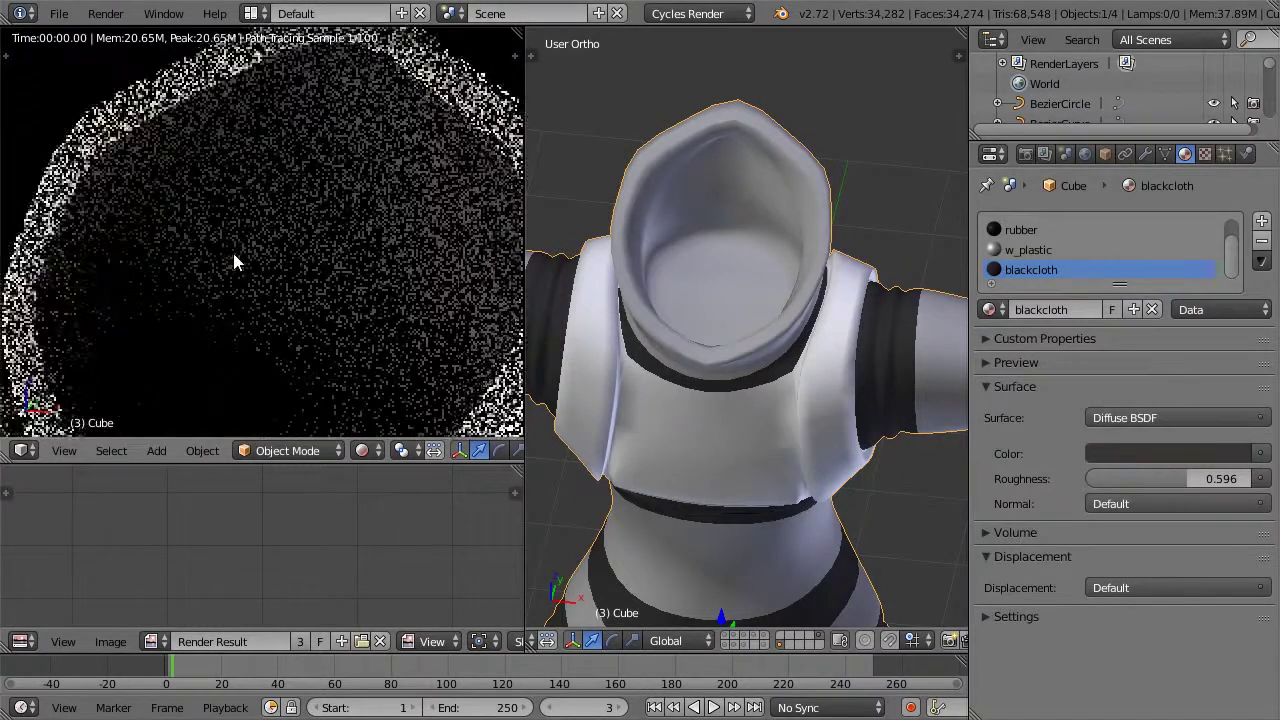
Step: Darken the blackcloth material's diffuse color to RGB 0.013, 0.013, 0.012 and check the collar in the rendered preview
{"action": "left_click", "coordinate": [1217, 453]}
{"action": "left_click_drag", "start_coordinate": [1234, 280], "coordinate": [1235, 301]}
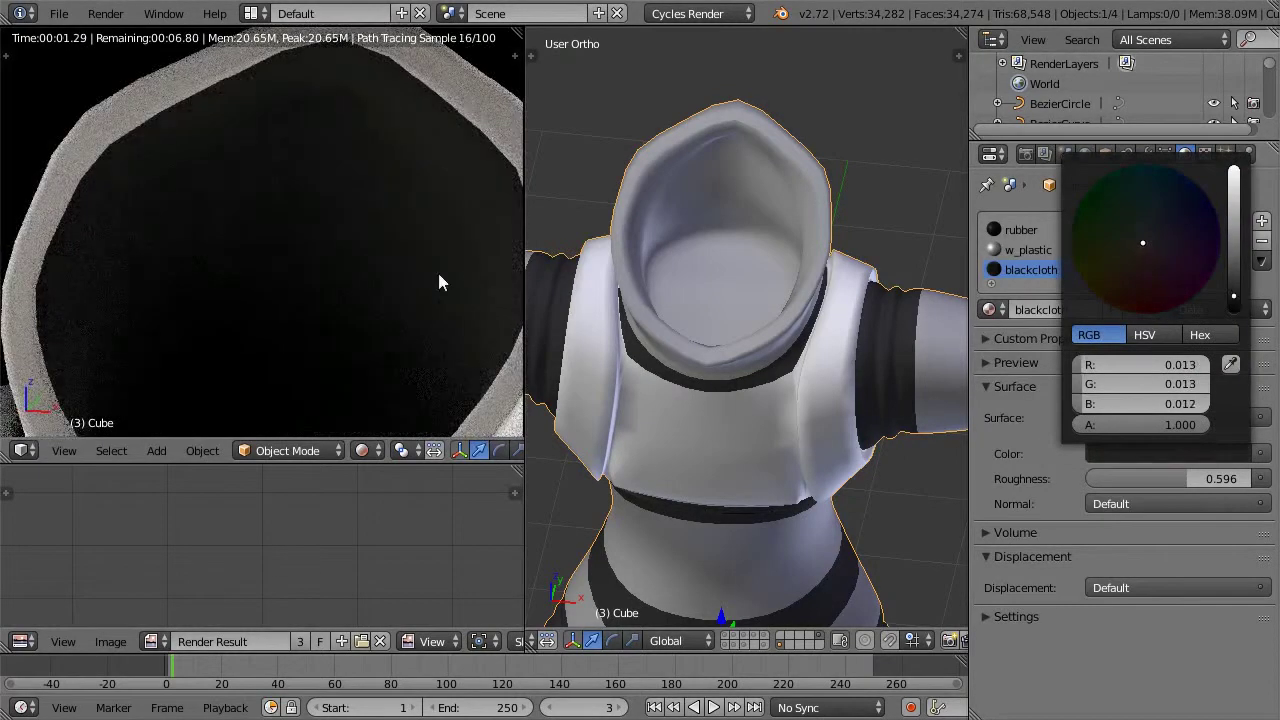
{"action": "scroll", "coordinate": [365, 228], "scroll_direction": "down", "scroll_amount": 5}
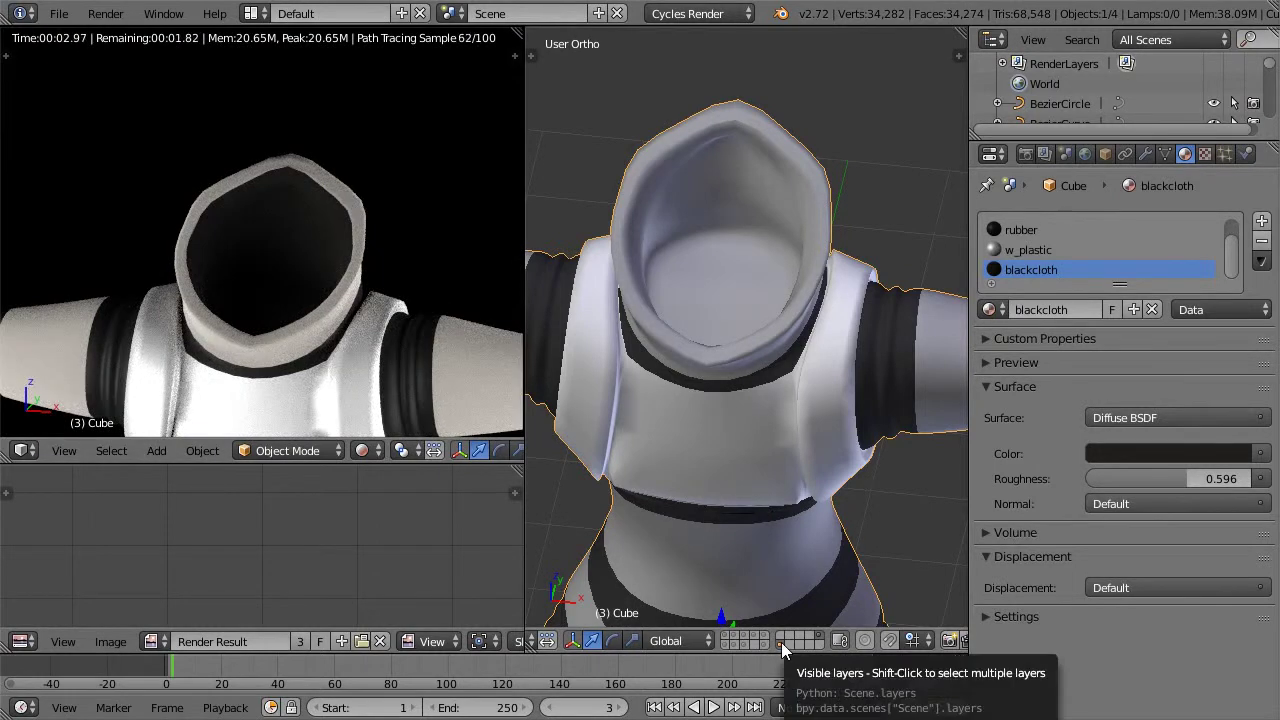
Step: Move the suit body off its isolation layer and redisplay it together with the character's head, red collar ring and other suit parts
{"action": "key", "text": "m"}
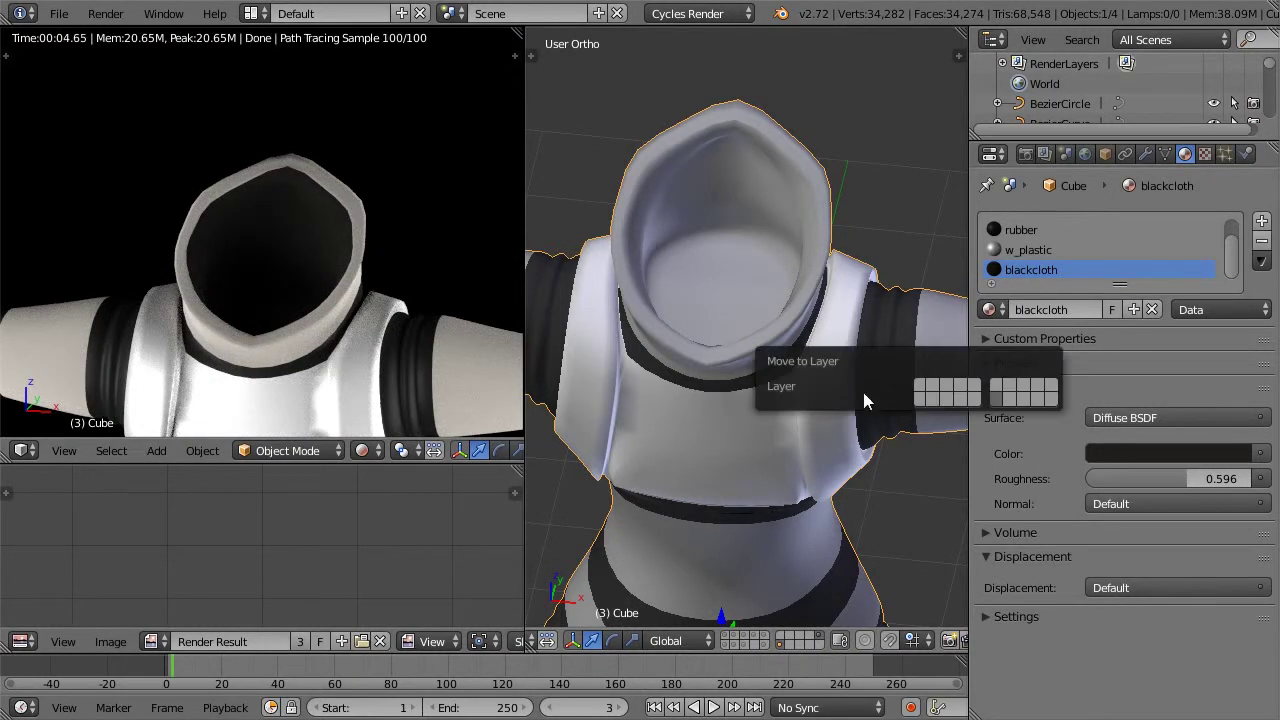
{"action": "left_click", "coordinate": [922, 397]}
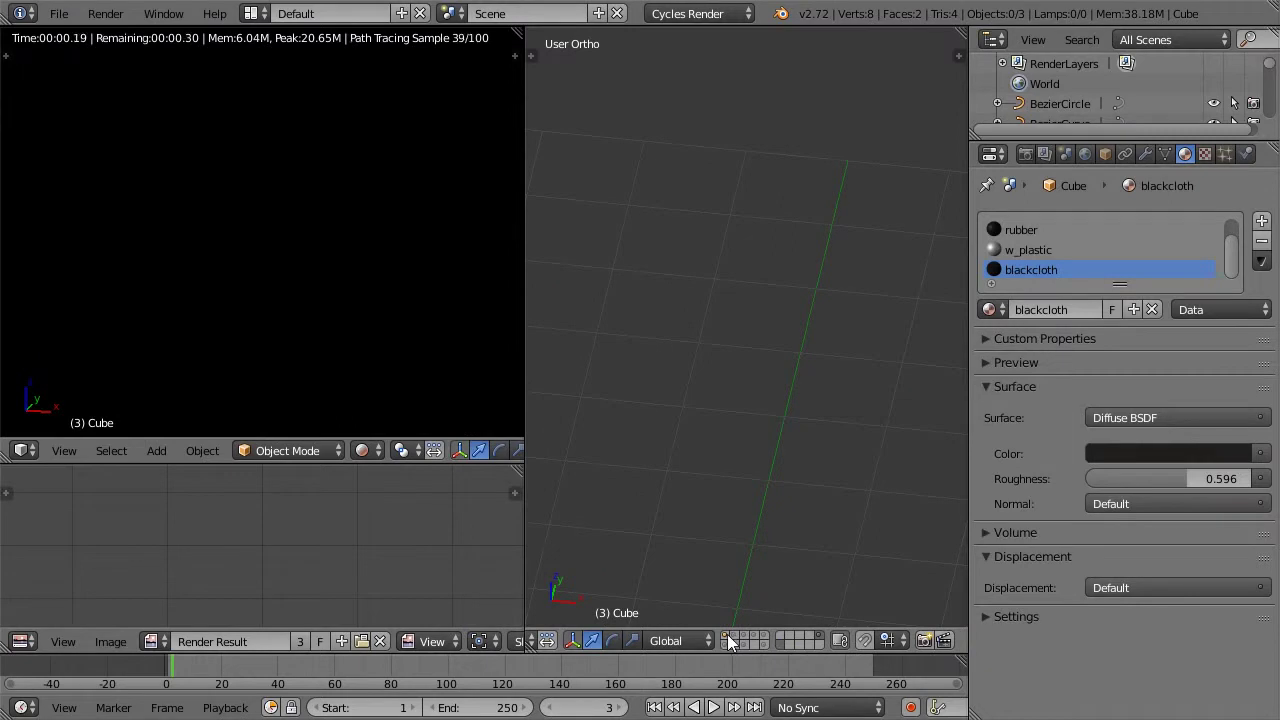
{"action": "left_click", "coordinate": [728, 641]}
{"action": "left_click", "coordinate": [723, 645], "text": "shift"}
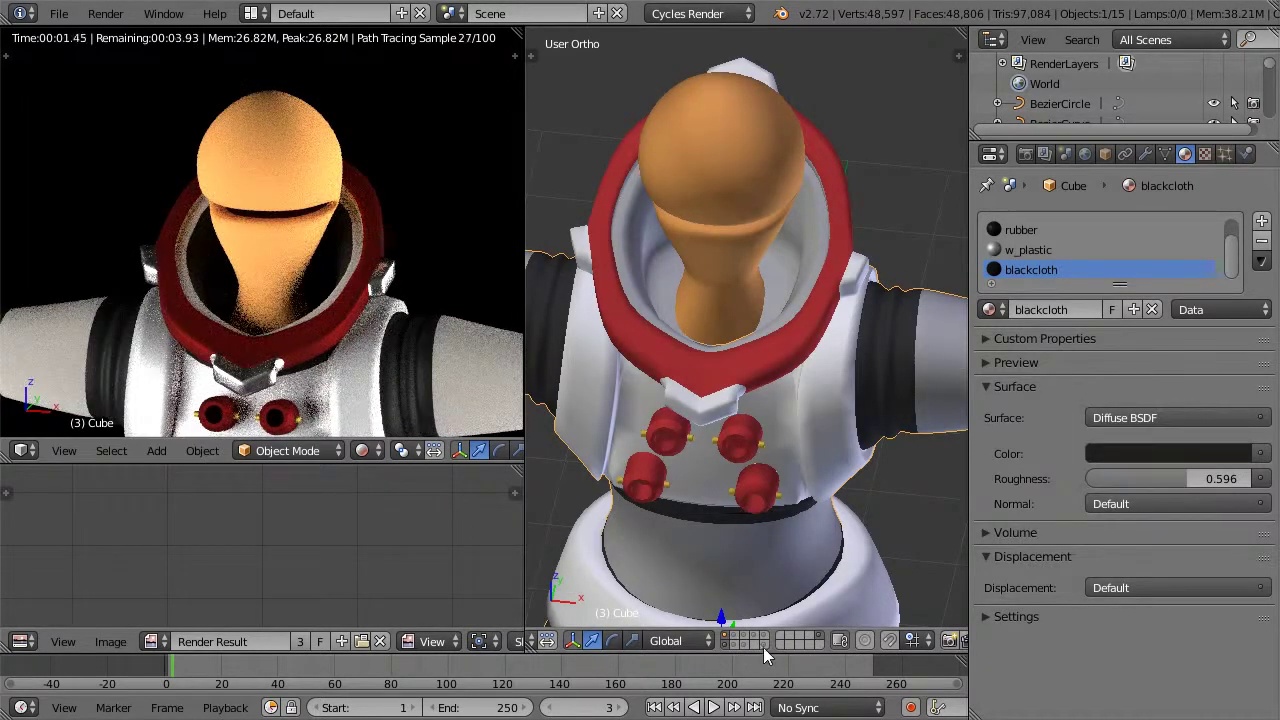
Step: Show the layers with the eyes and the helmet, toggling the gold visor's layer on and off so it stays hidden
{"action": "left_click", "coordinate": [764, 646], "text": "shift"}
{"action": "left_click", "coordinate": [765, 644], "text": "shift"}
{"action": "left_click", "coordinate": [765, 635], "text": "shift"}
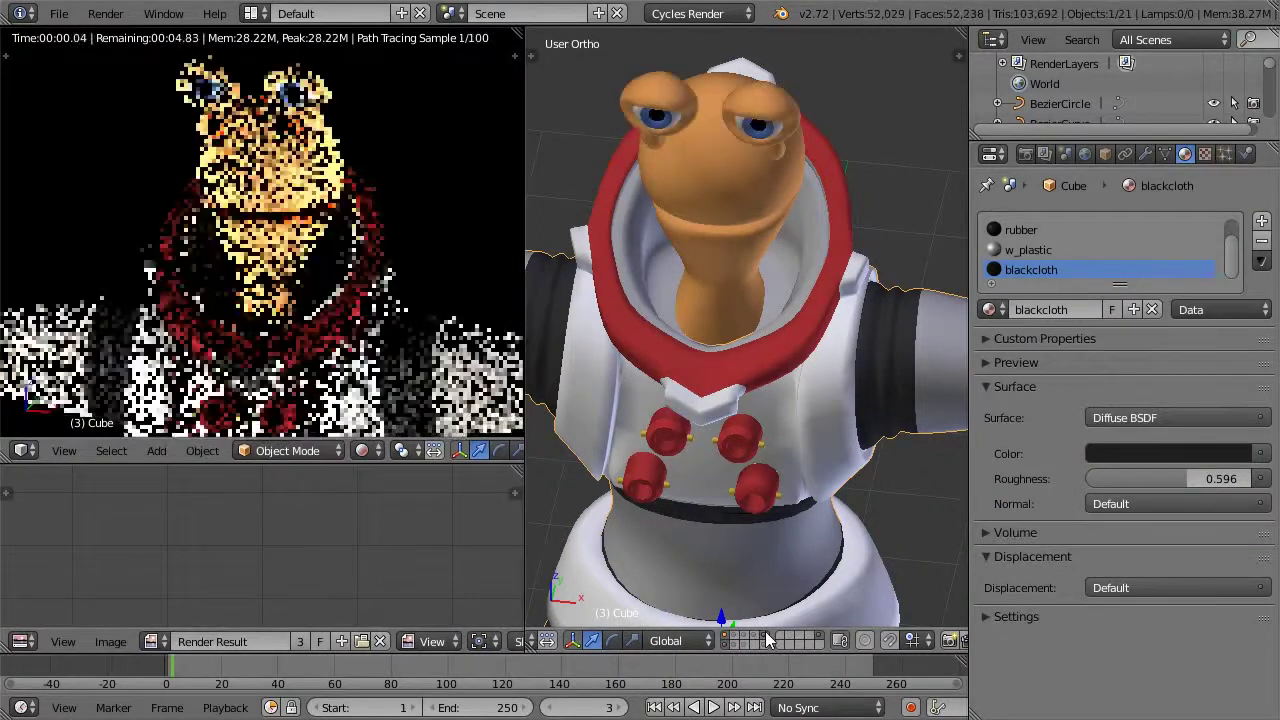
{"action": "left_click", "coordinate": [737, 646], "text": "shift"}
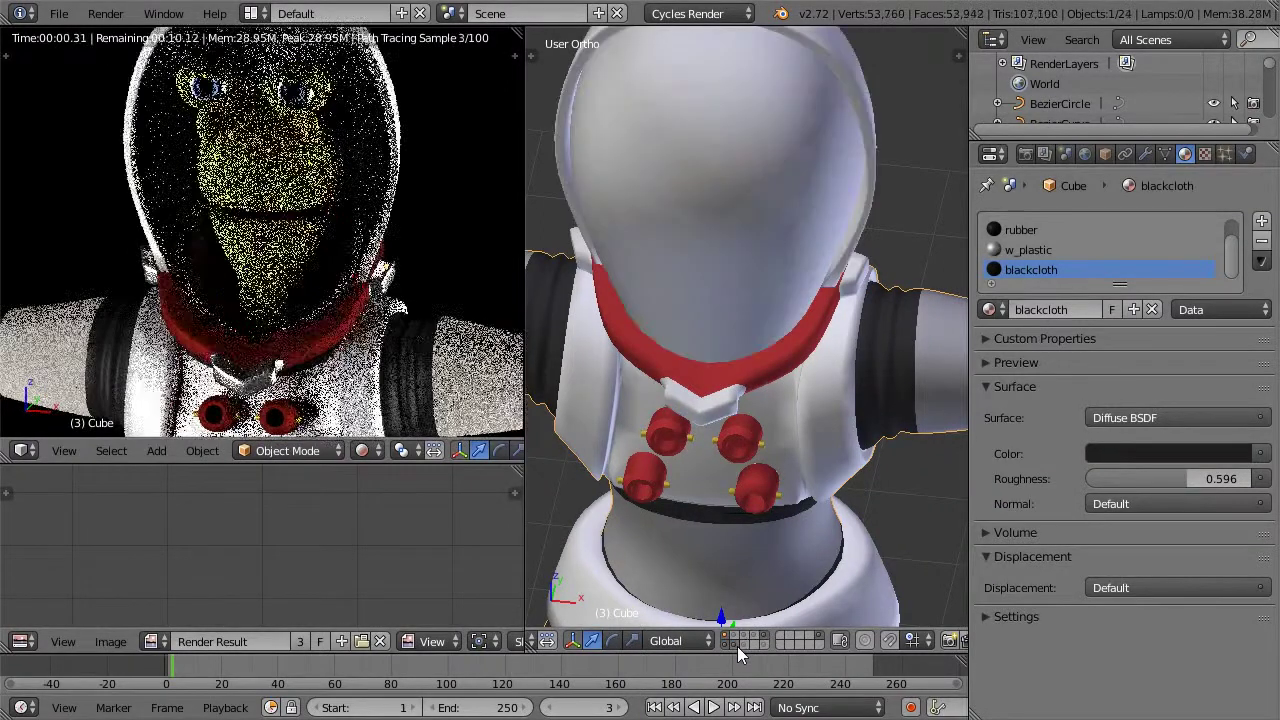
{"action": "left_click", "coordinate": [745, 646], "text": "shift"}
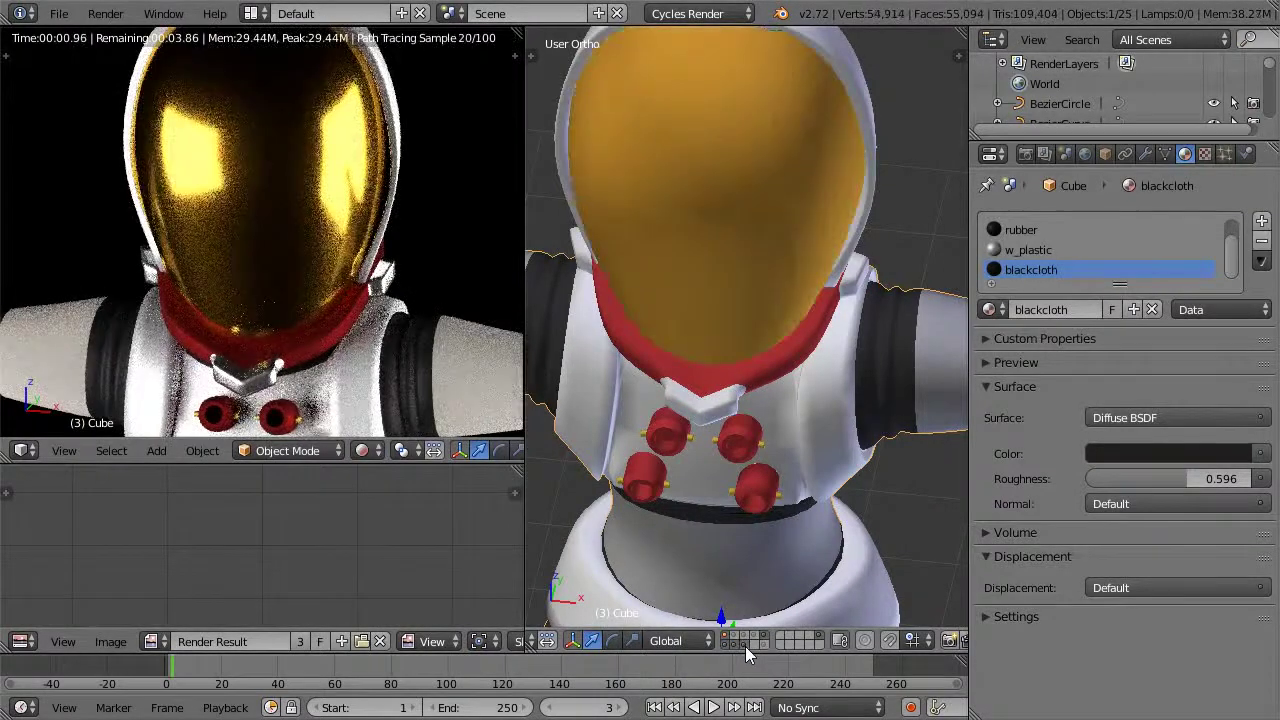
{"action": "left_click", "coordinate": [745, 646], "text": "shift"}
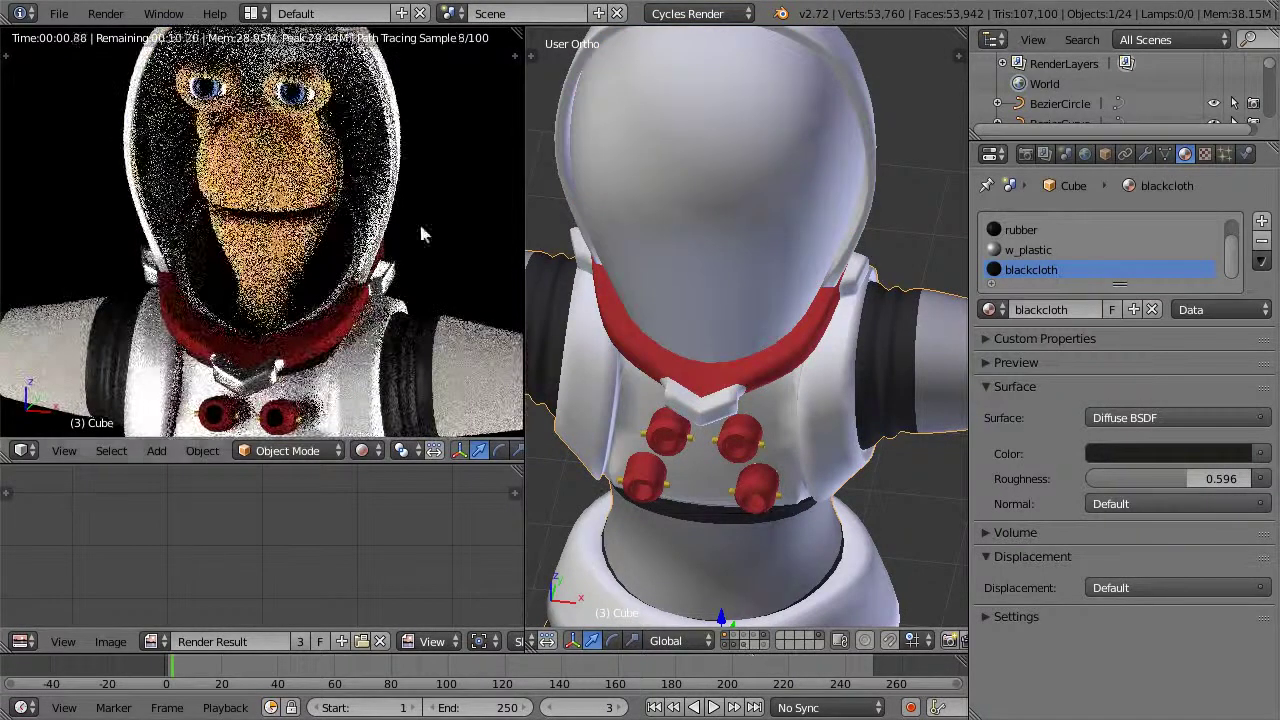
Step: Examine the full astronaut in the rendered preview from the front and an angled view, both close and far
{"action": "mouse_move", "coordinate": [346, 246]}
{"action": "middle_mouse_down"}
{"action": "mouse_move", "coordinate": [303, 281]}
{"action": "mouse_move", "coordinate": [335, 262]}
{"action": "middle_mouse_up"}
{"action": "scroll", "coordinate": [336, 262], "scroll_direction": "down", "scroll_amount": 4}
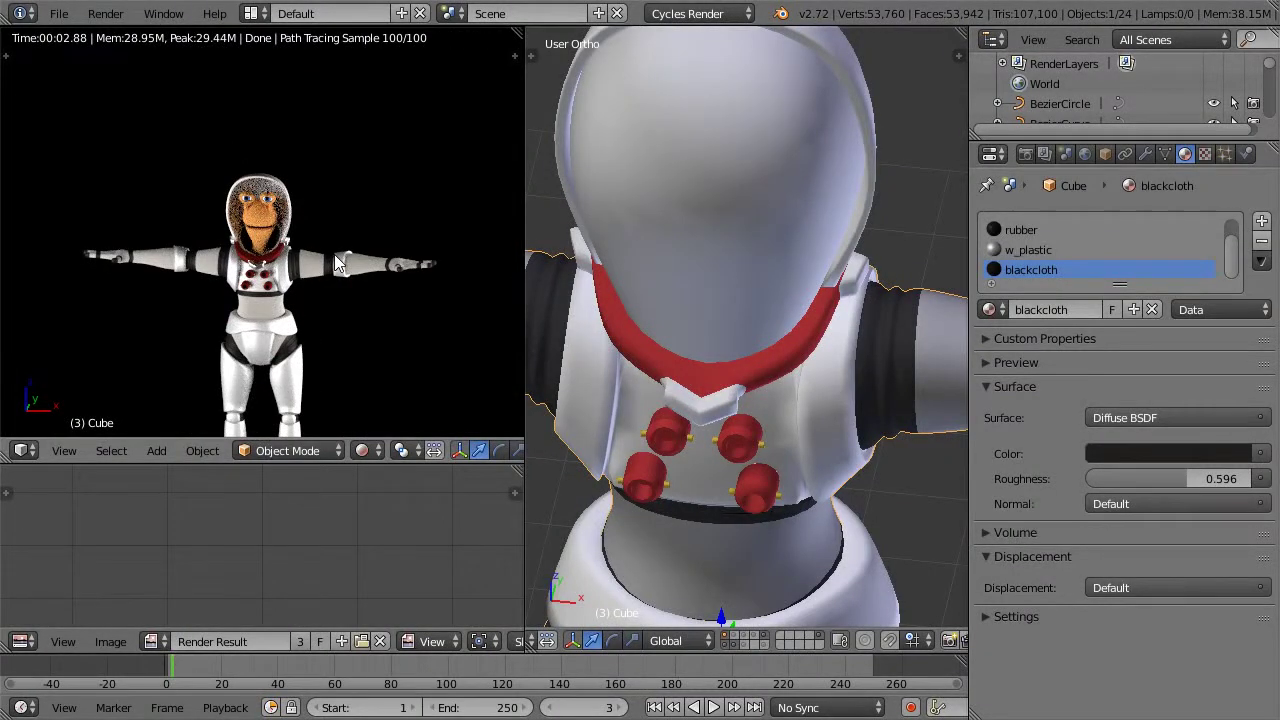
{"action": "middle_click_drag", "start_coordinate": [324, 249], "coordinate": [343, 191], "text": "shift"}
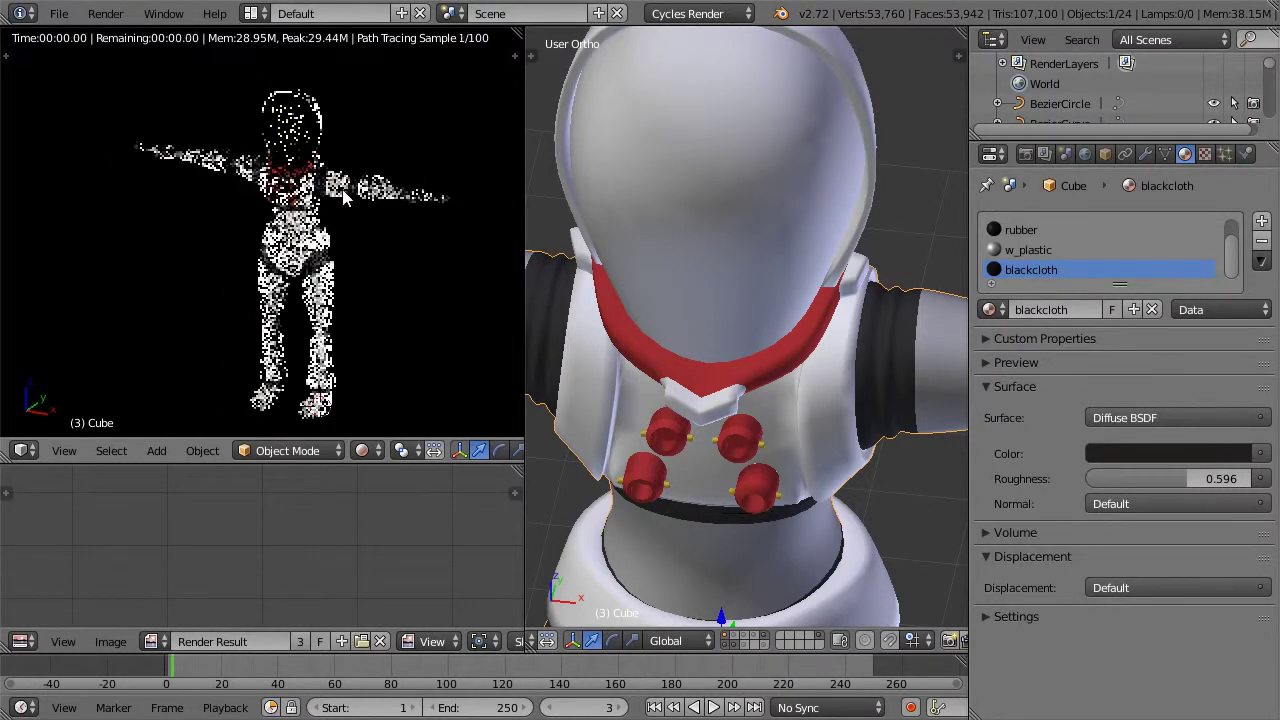
{"action": "scroll", "coordinate": [343, 193], "scroll_direction": "up", "scroll_amount": 2}
{"action": "middle_click_drag", "start_coordinate": [339, 242], "coordinate": [328, 267], "text": "shift"}
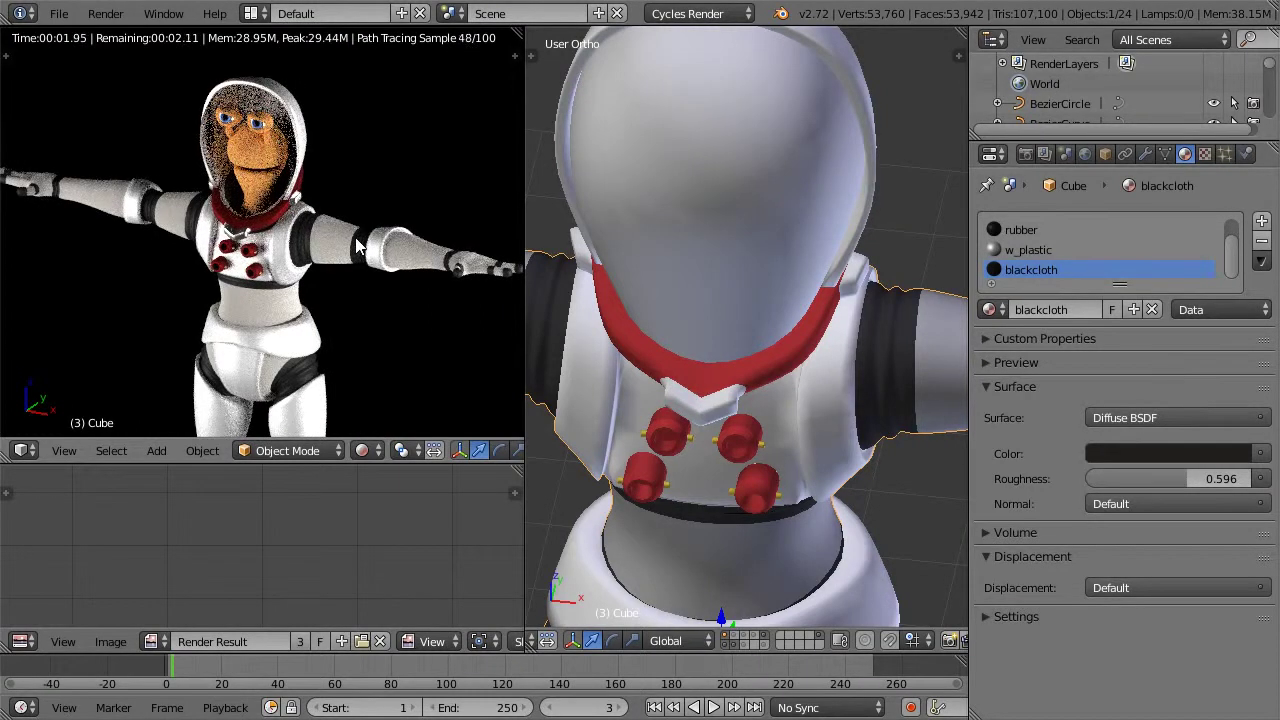
{"action": "scroll", "coordinate": [353, 242], "scroll_direction": "down", "scroll_amount": 4}
{"action": "middle_click_drag", "start_coordinate": [346, 250], "coordinate": [368, 188], "text": "shift"}
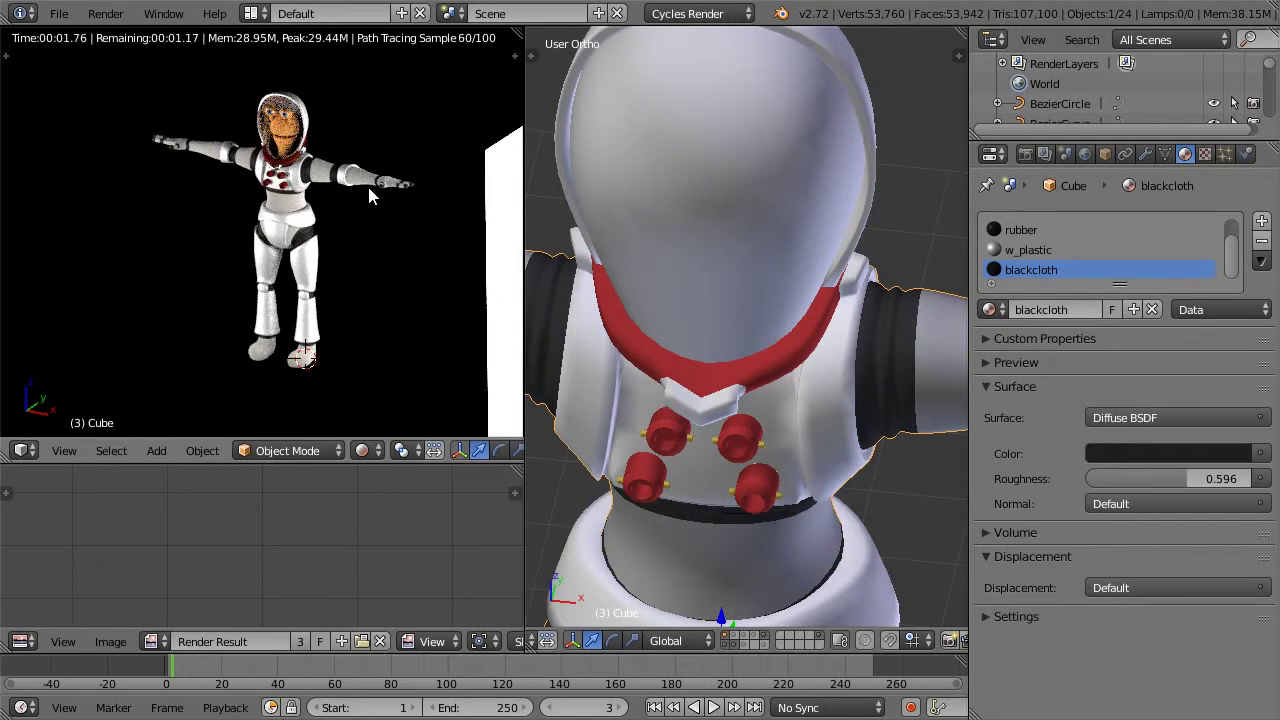